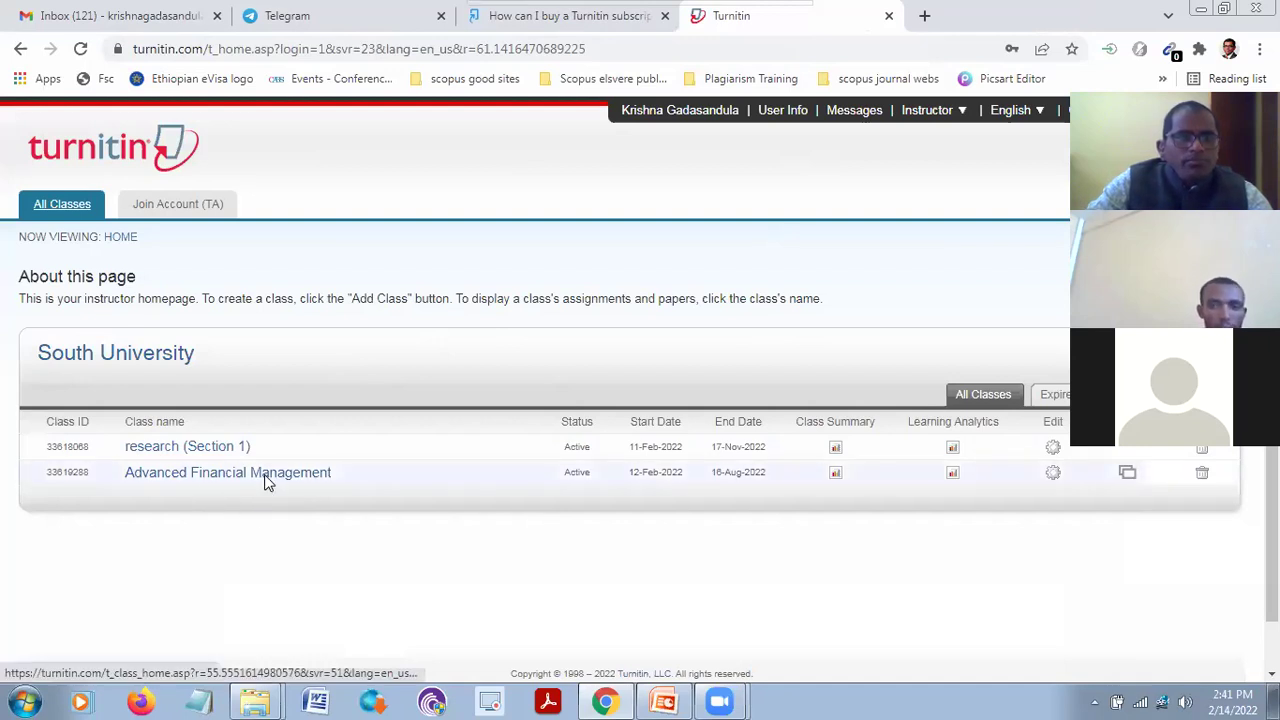
Open the Advanced Financial Management class and view the inbox of its AFM assignment
left_click(267, 480)
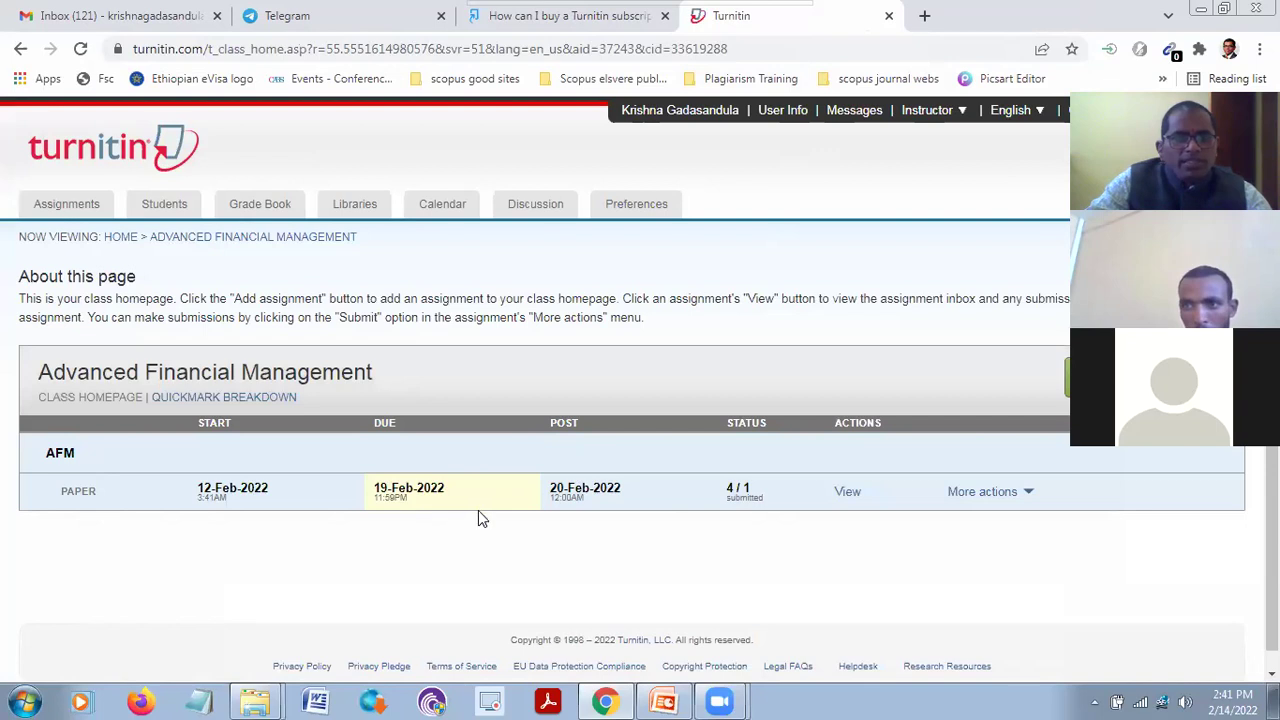
left_click(852, 493)
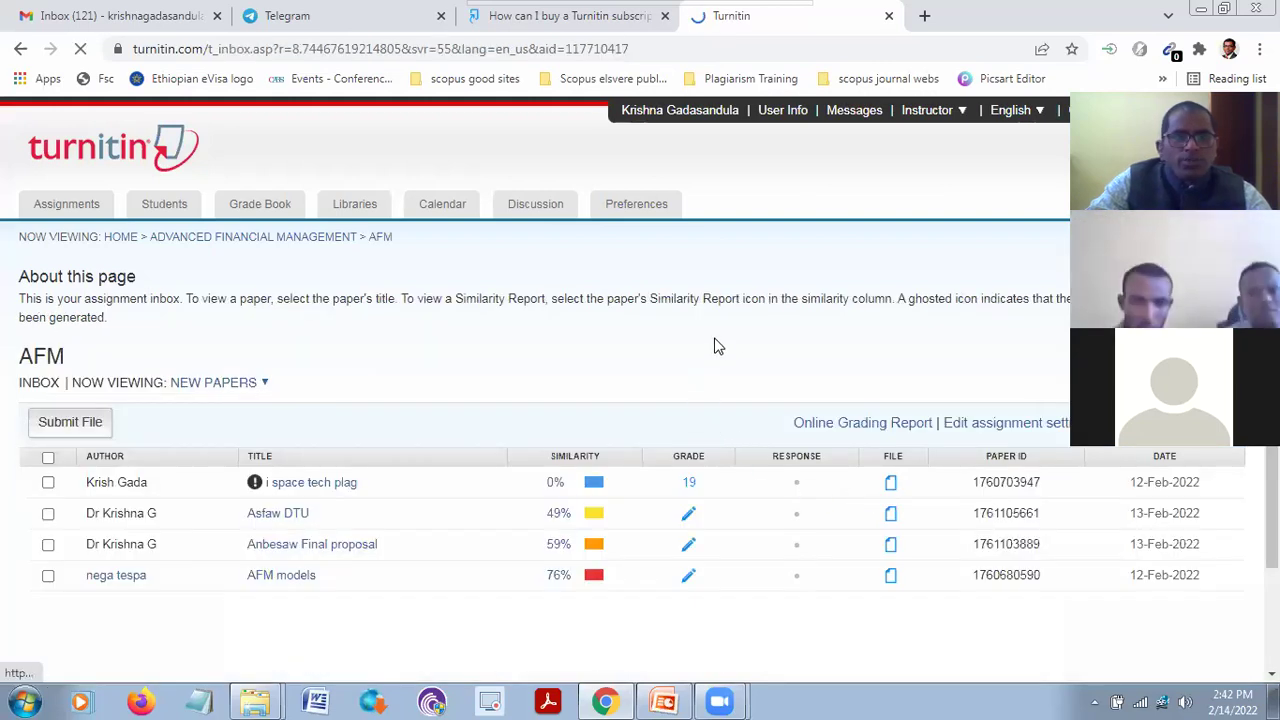
scroll(716, 346, "down", 1)
scroll(355, 513, "up", 1)
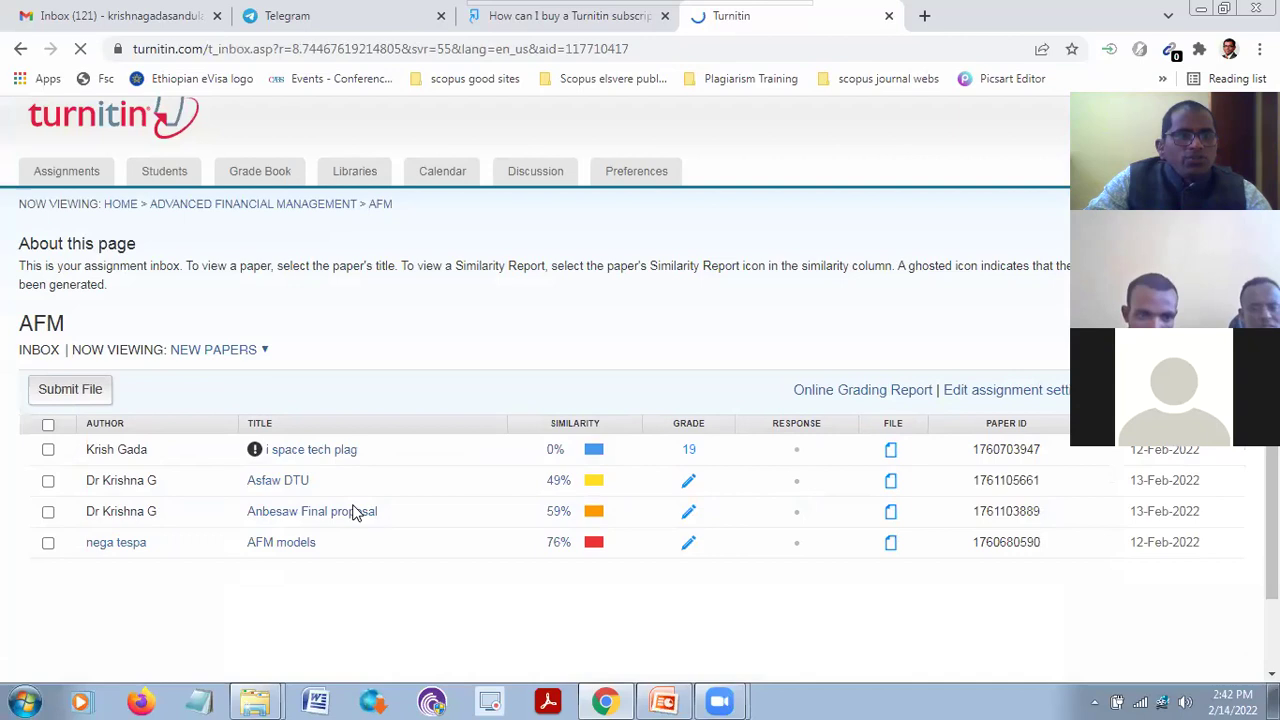
scroll(586, 317, "down", 1)
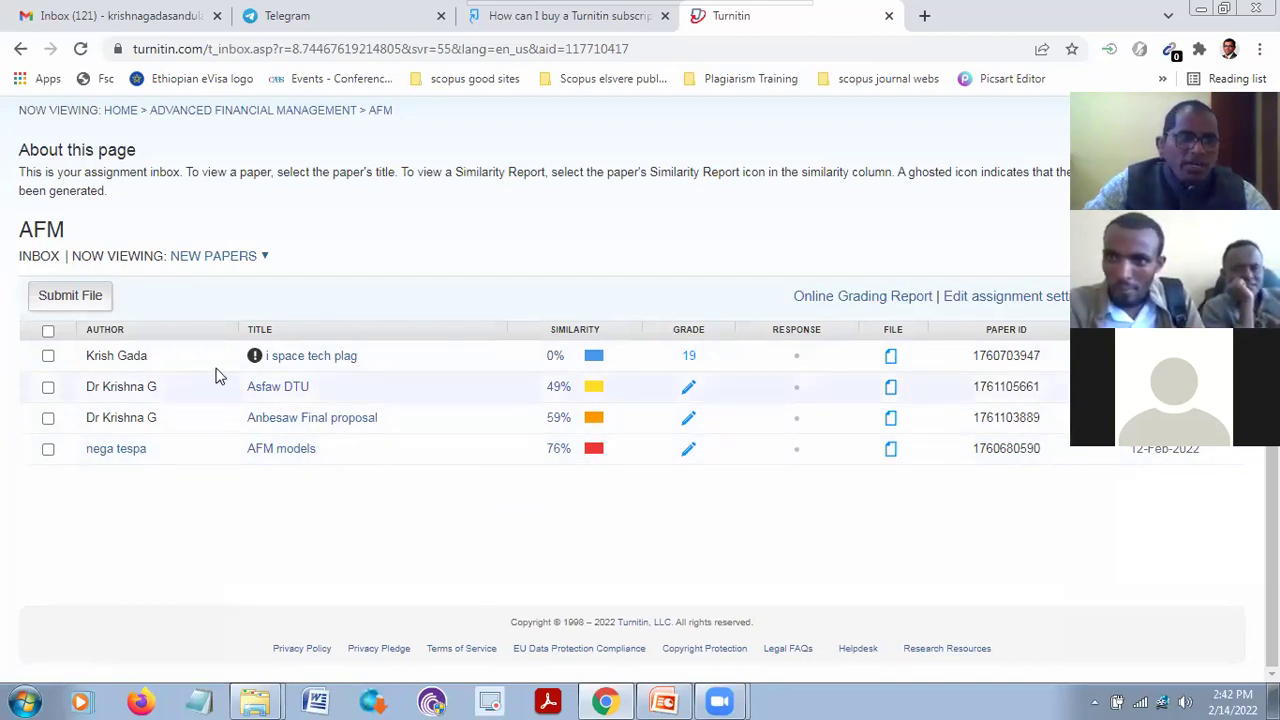
Start a single file submission for a non-enrolled student, entering the author's first and last name and the title "Plag check 1"
left_click(72, 295)
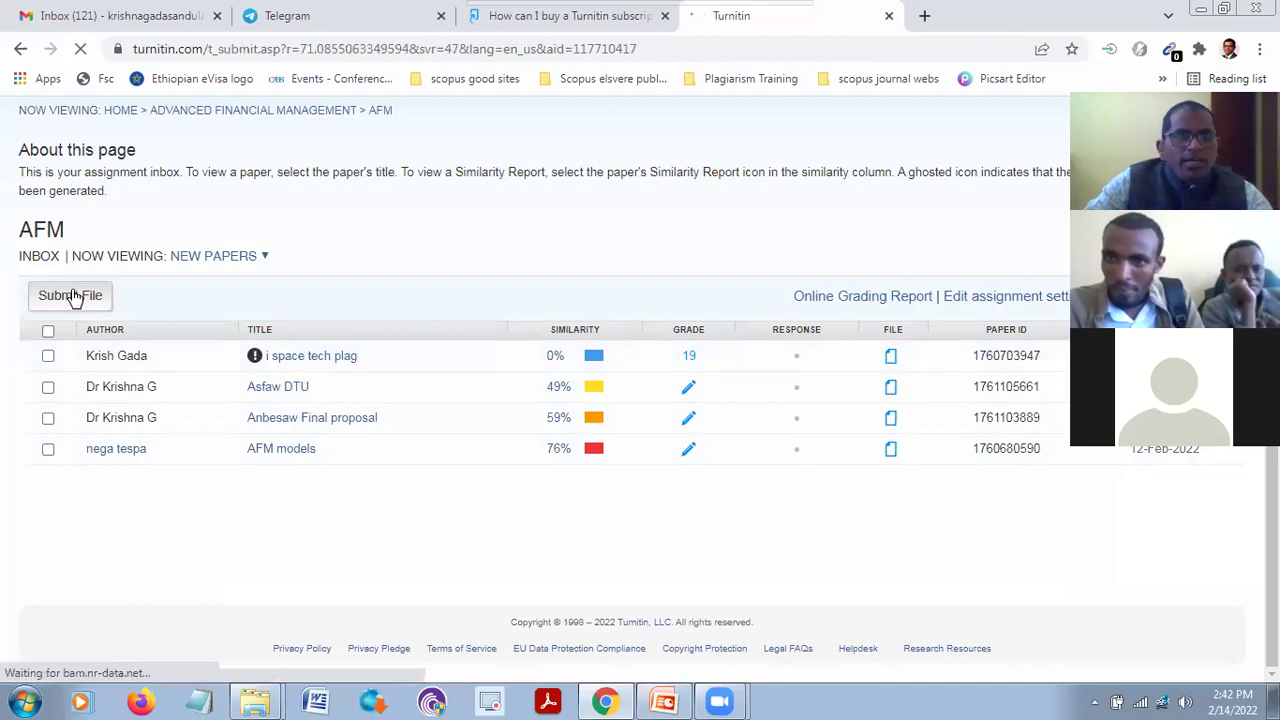
left_click(180, 480)
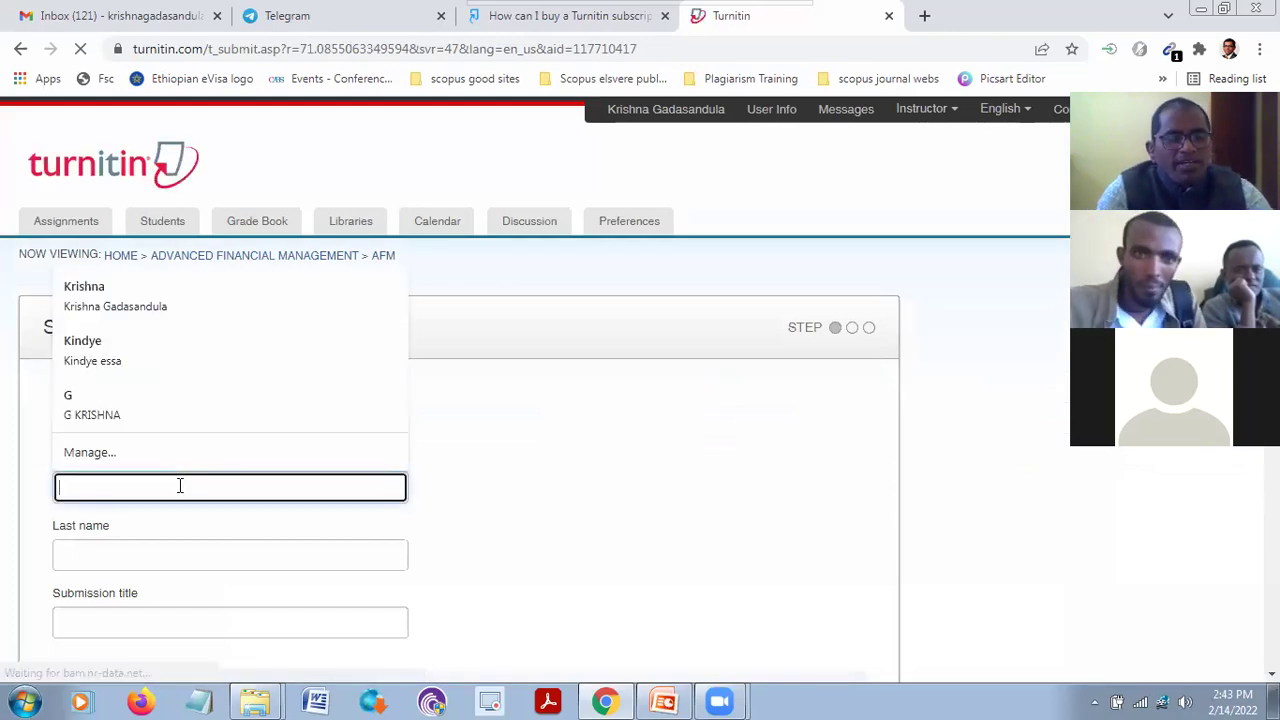
type("abdc")
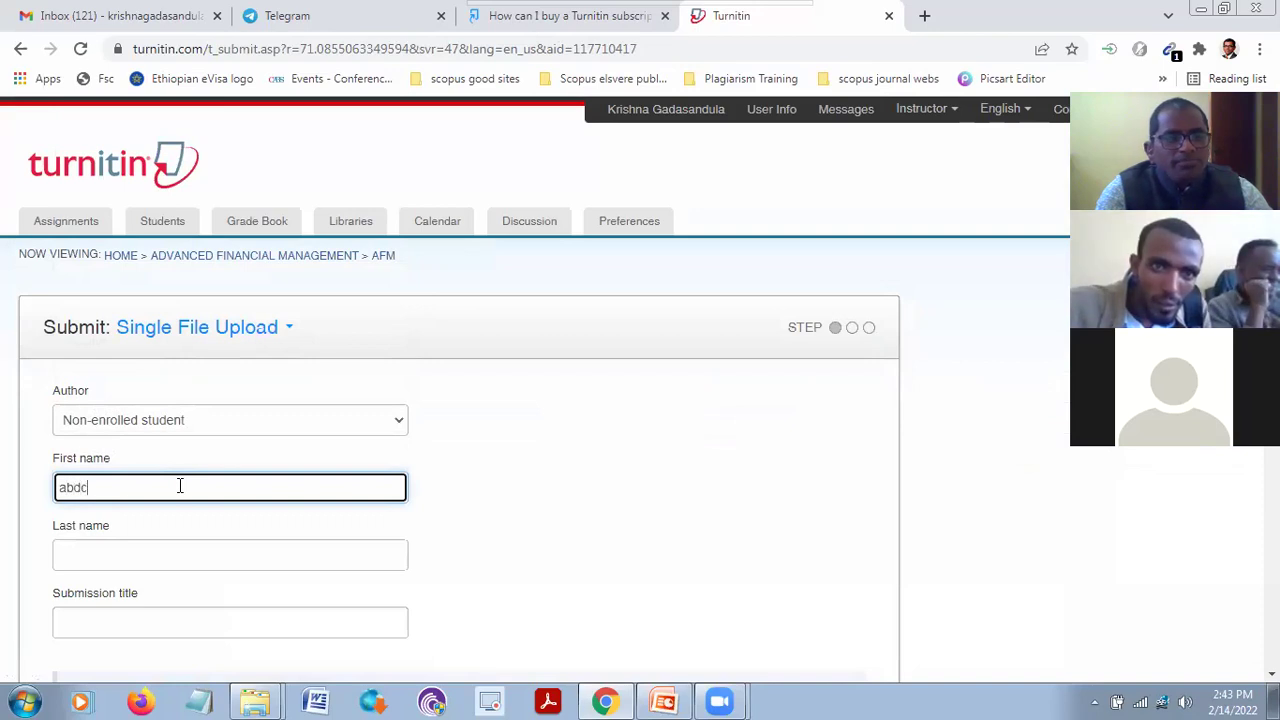
key("Tab")
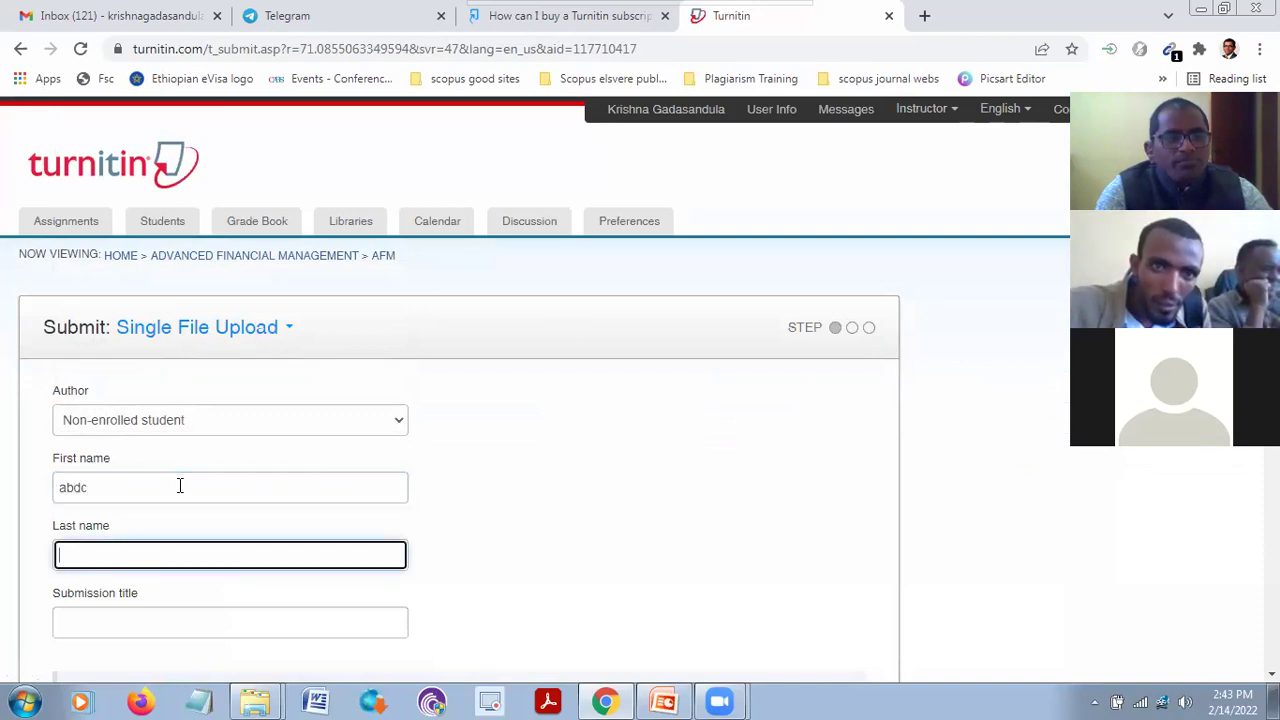
type("g")
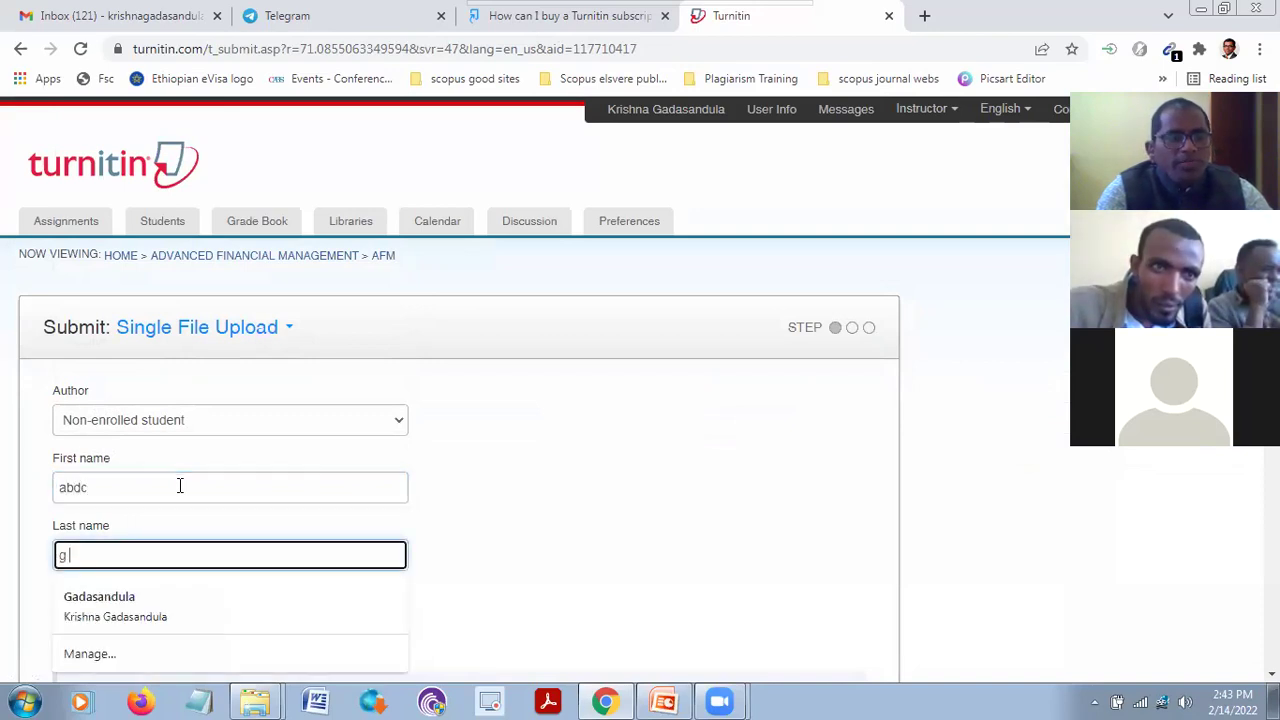
key("Tab")
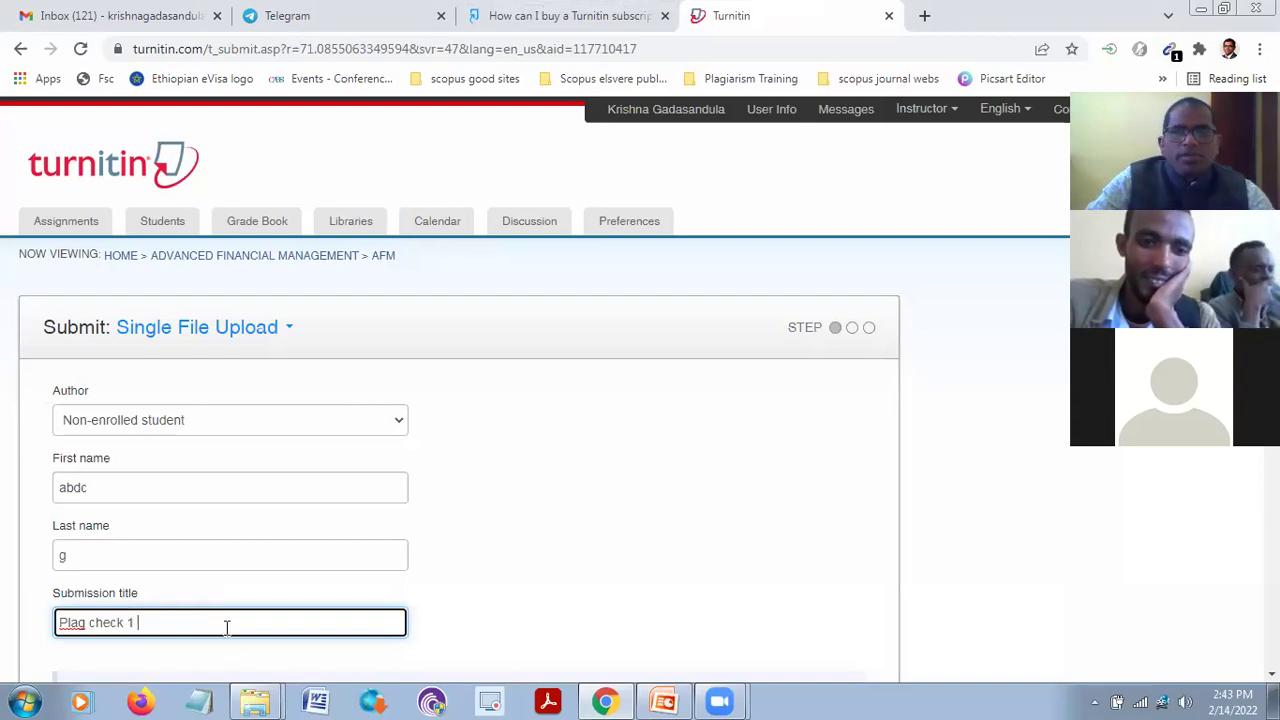
Choose the Word file Test_plag from this computer's Test plag folder and upload it
scroll(656, 530, "down", 4)
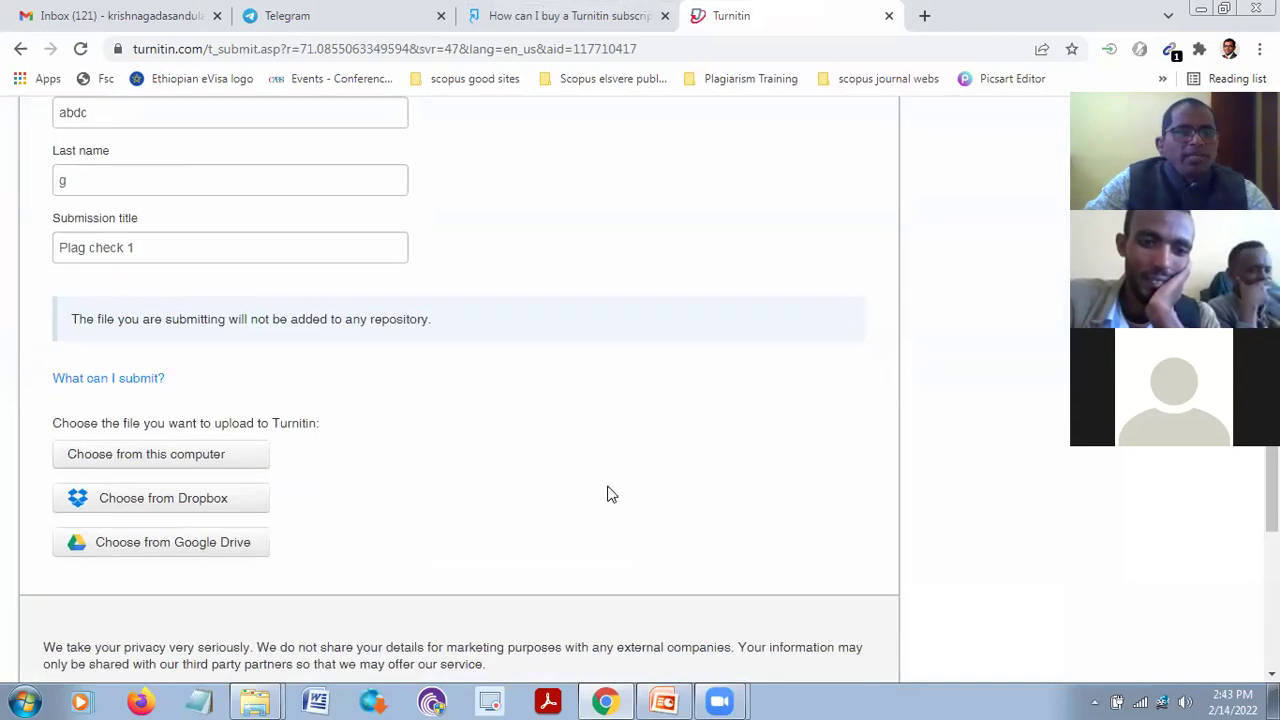
left_click(162, 456)
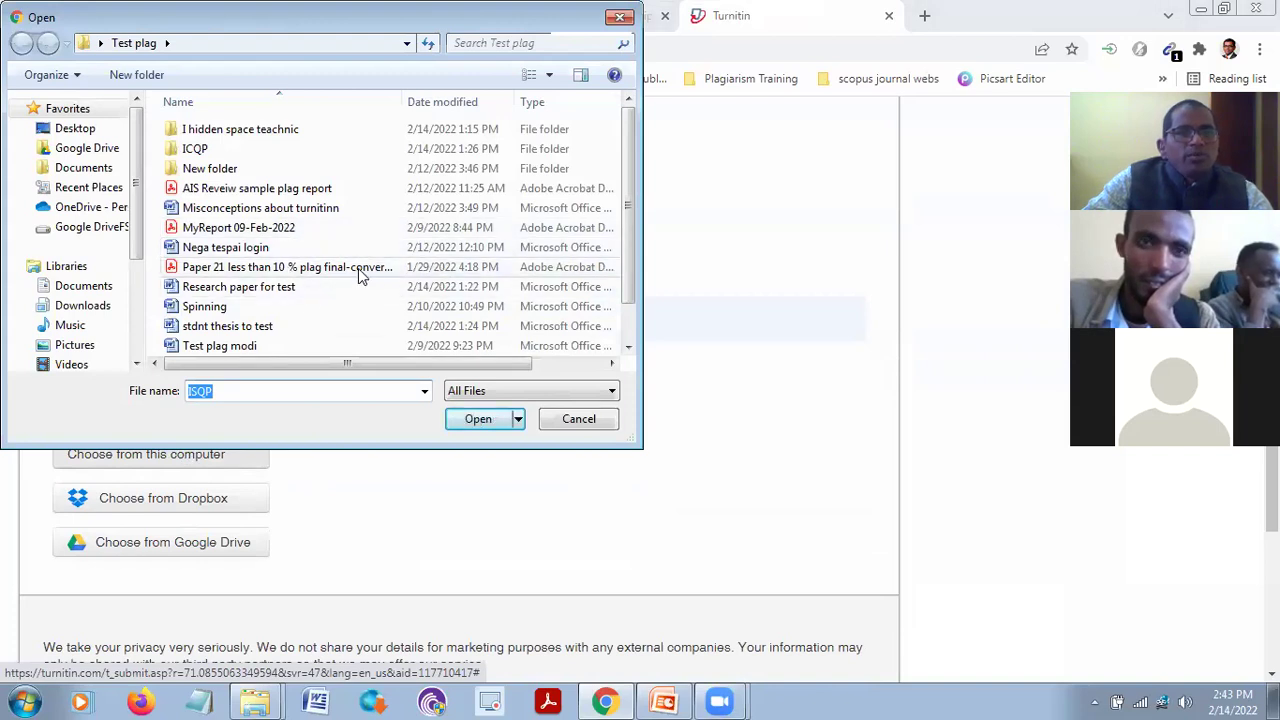
scroll(624, 236, "down", 1)
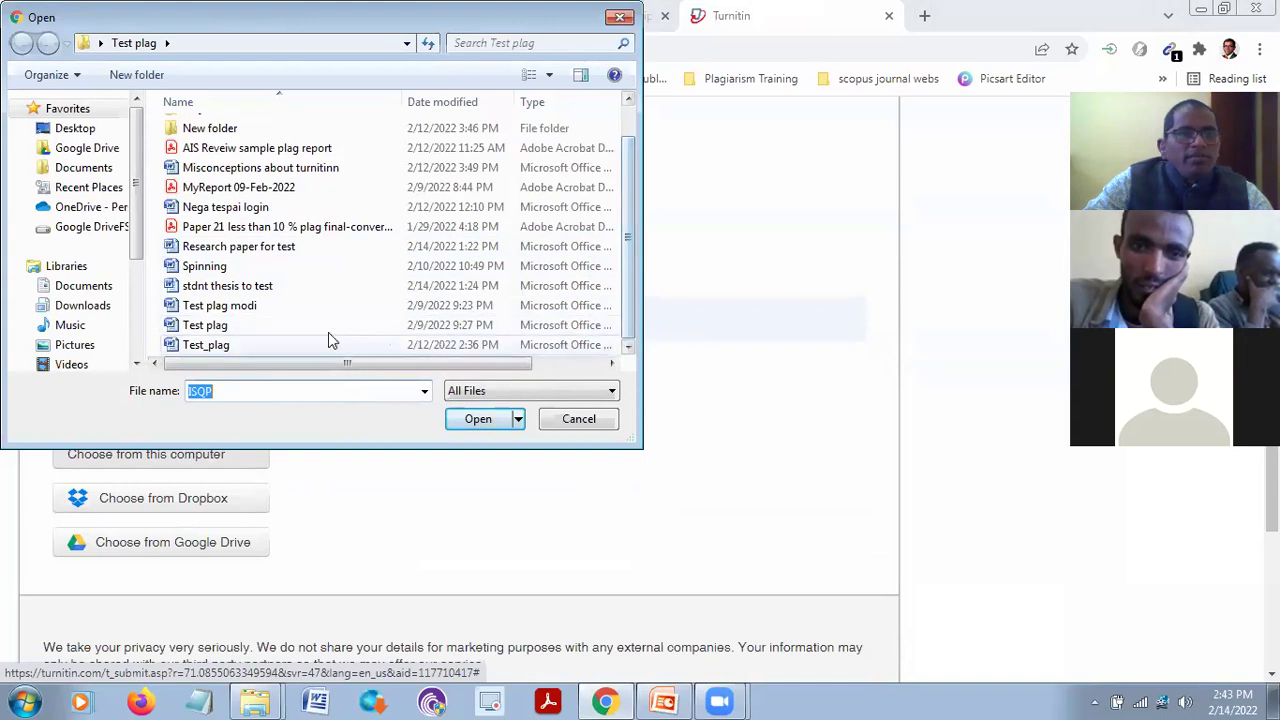
left_click(265, 348)
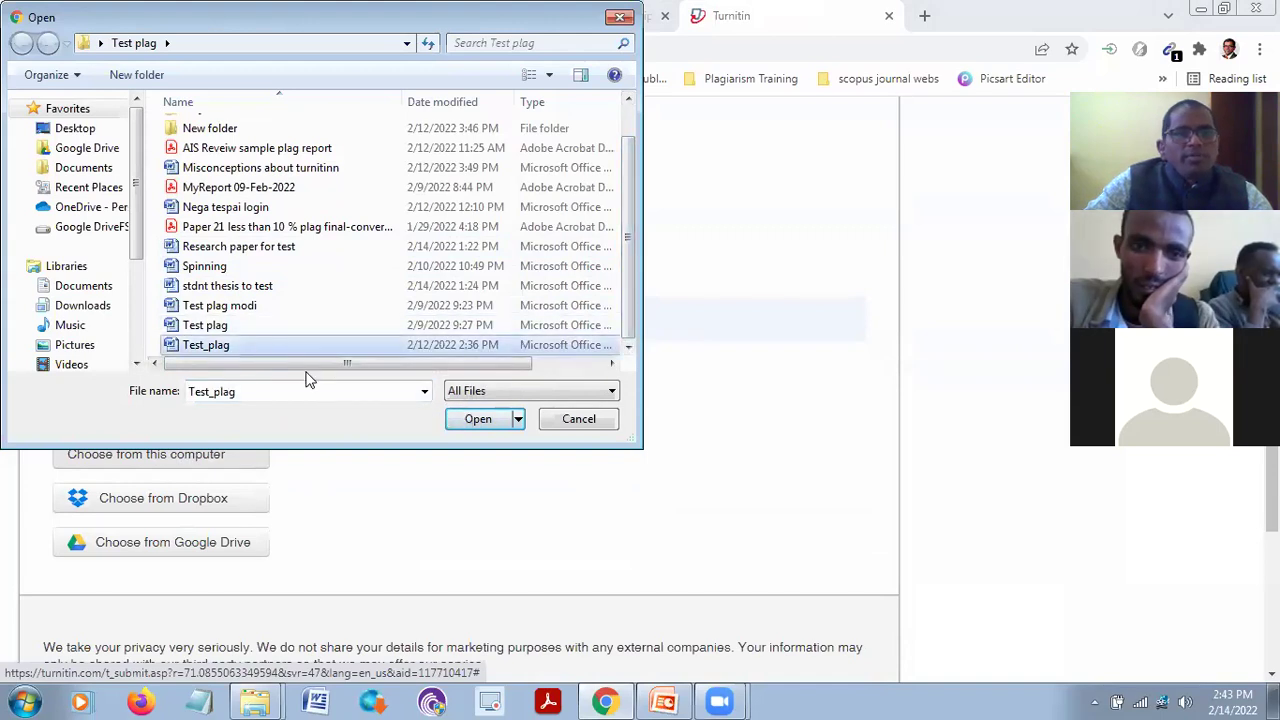
left_click(477, 419)
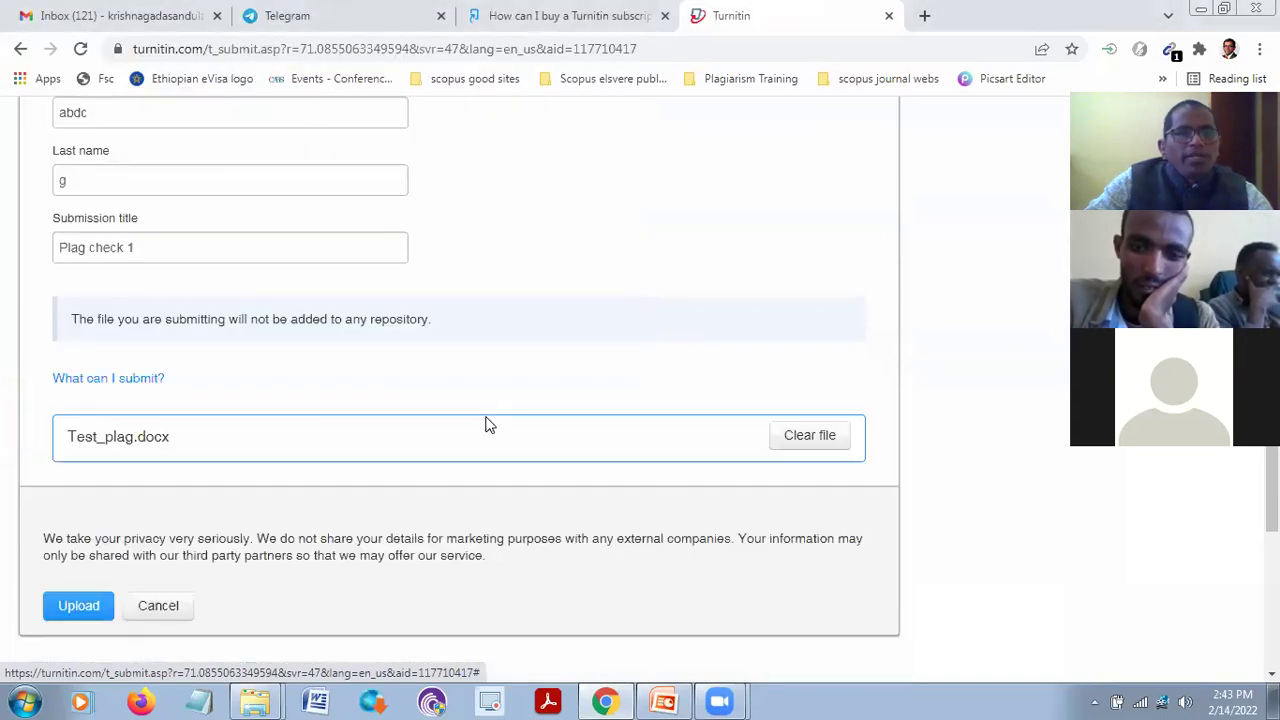
left_click(88, 610)
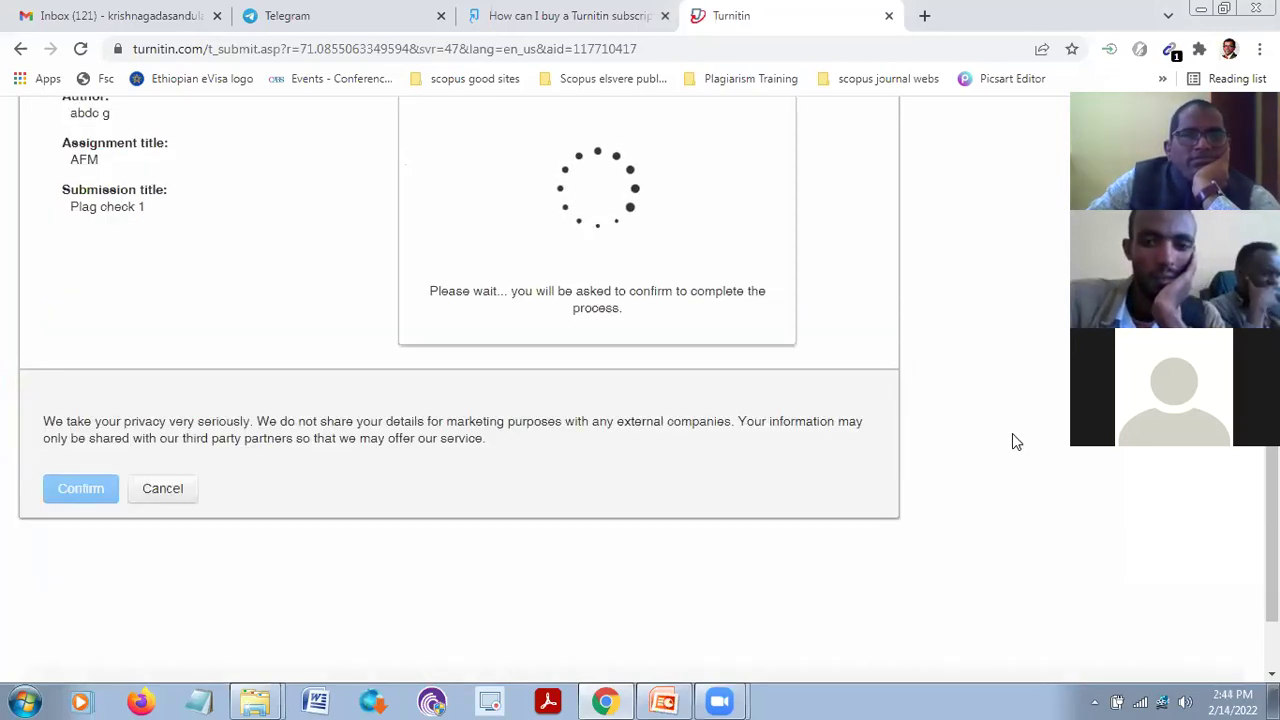
Review the submission details and page preview of Test_plag.docx, and confirm the submission
scroll(1011, 435, "up", 4)
scroll(1015, 425, "down", 4)
scroll(1017, 423, "up", 2)
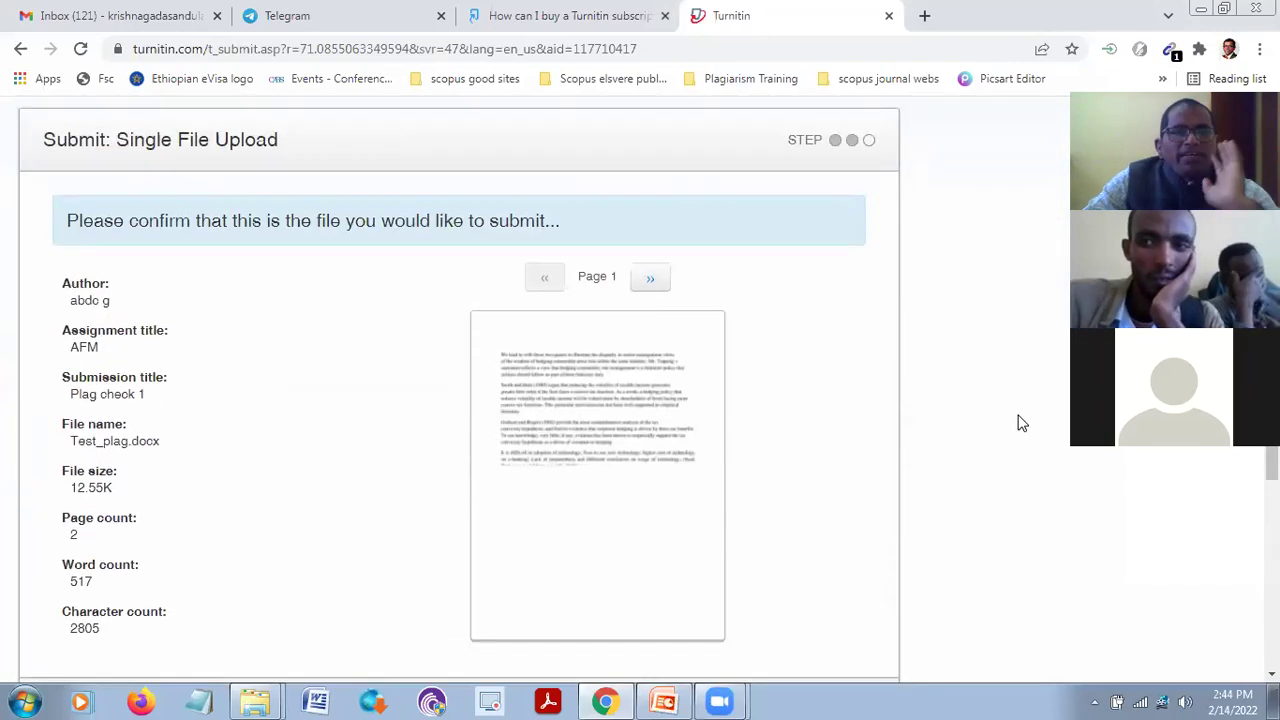
scroll(1025, 415, "down", 1)
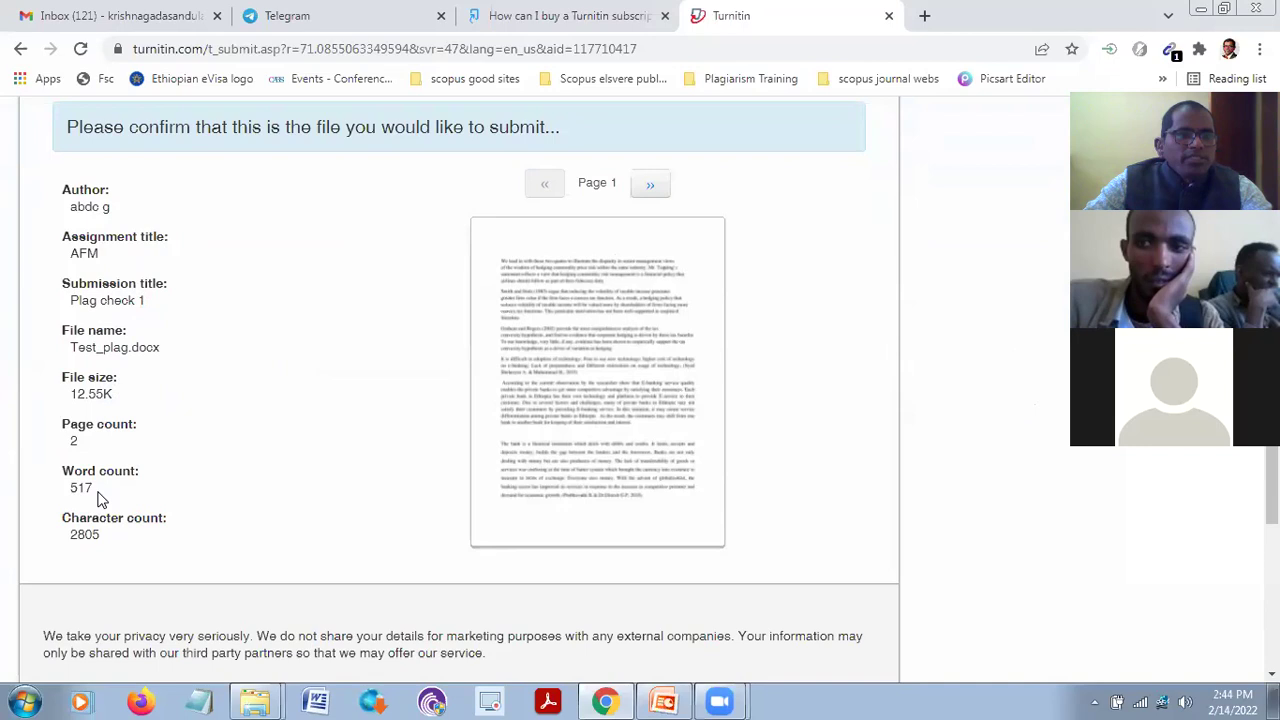
scroll(188, 445, "down", 2)
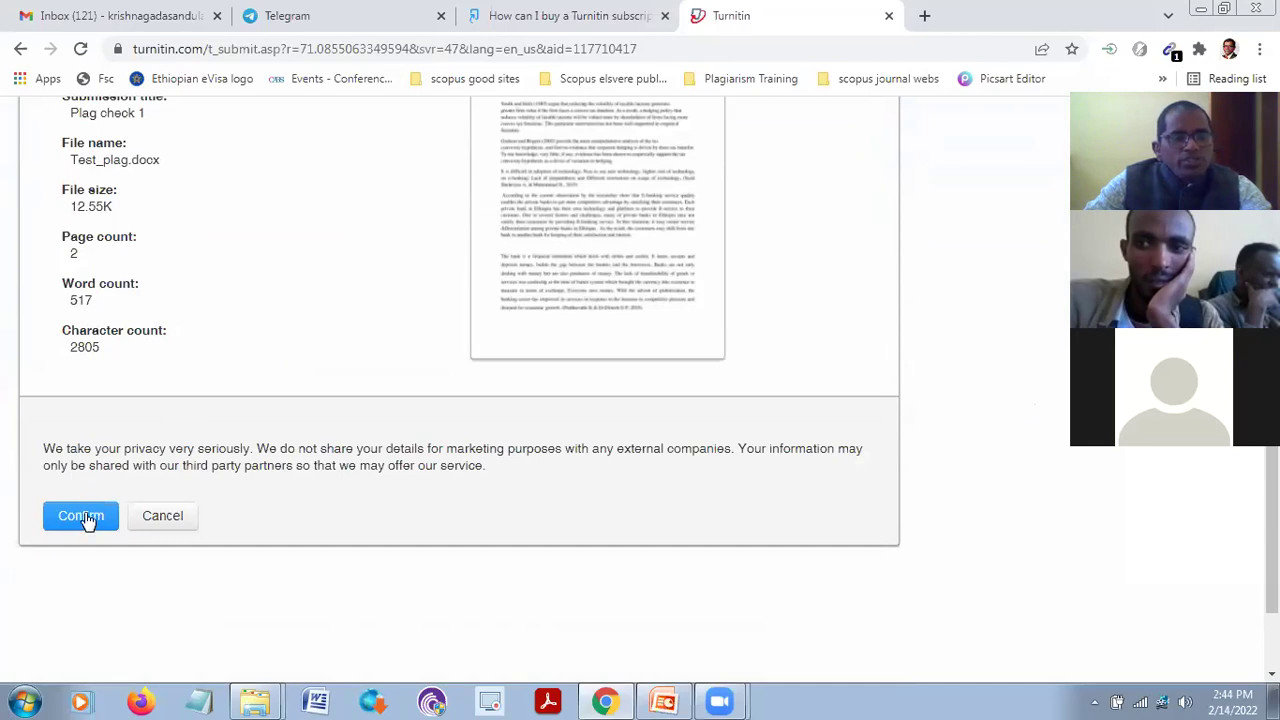
scroll(490, 400, "up", 3)
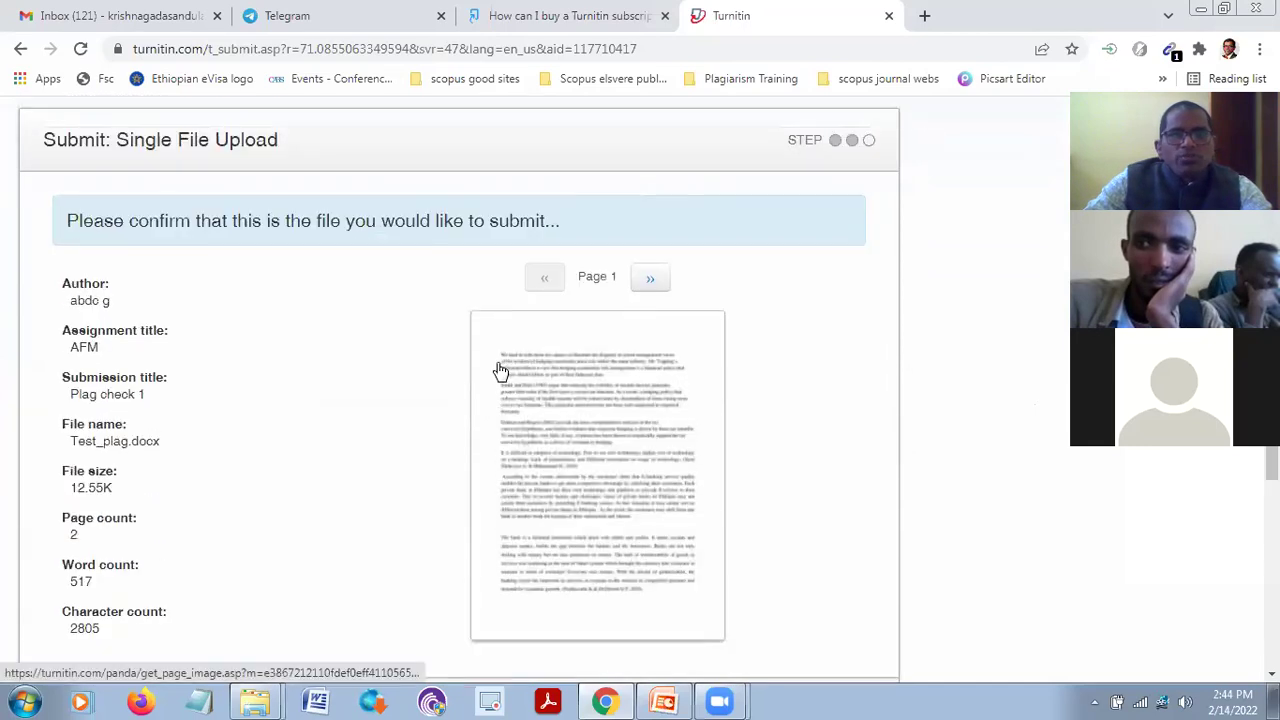
scroll(500, 370, "down", 4)
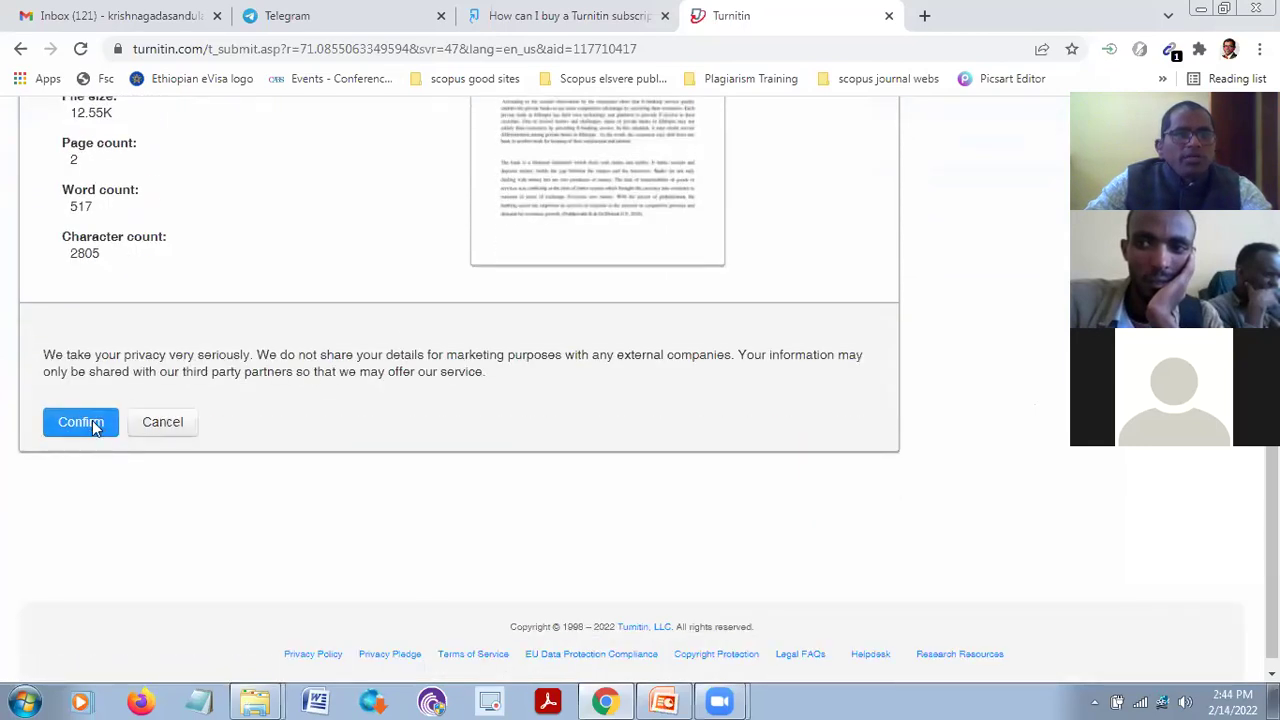
left_click(92, 424)
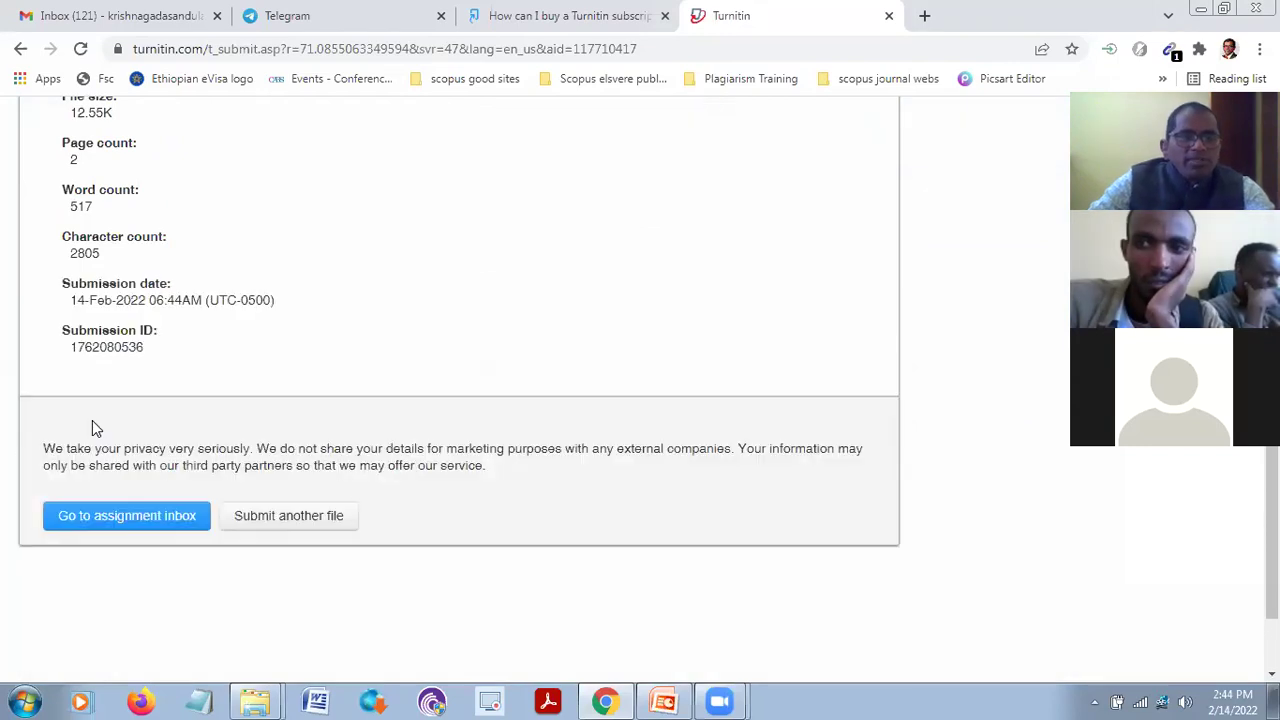
Go to the AFM assignment inbox from the submission receipt, and select and deselect the Plag check 1 paper
scroll(760, 470, "up", 2)
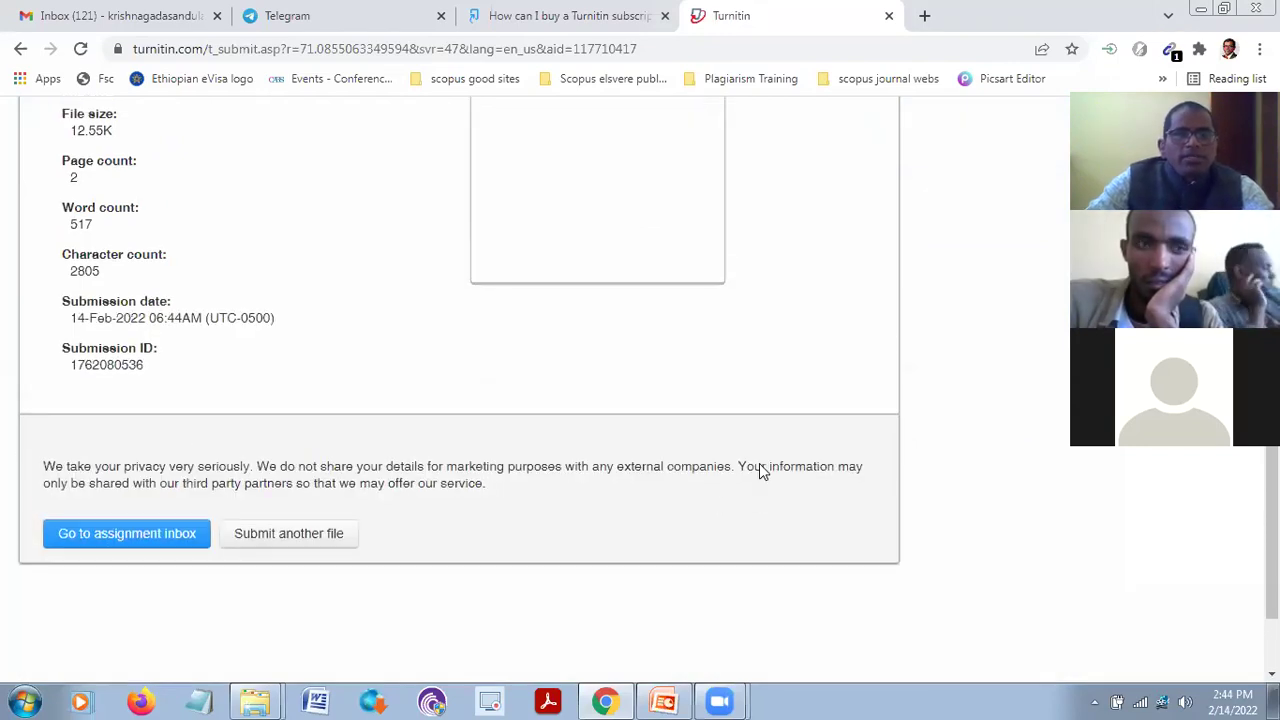
scroll(775, 452, "down", 3)
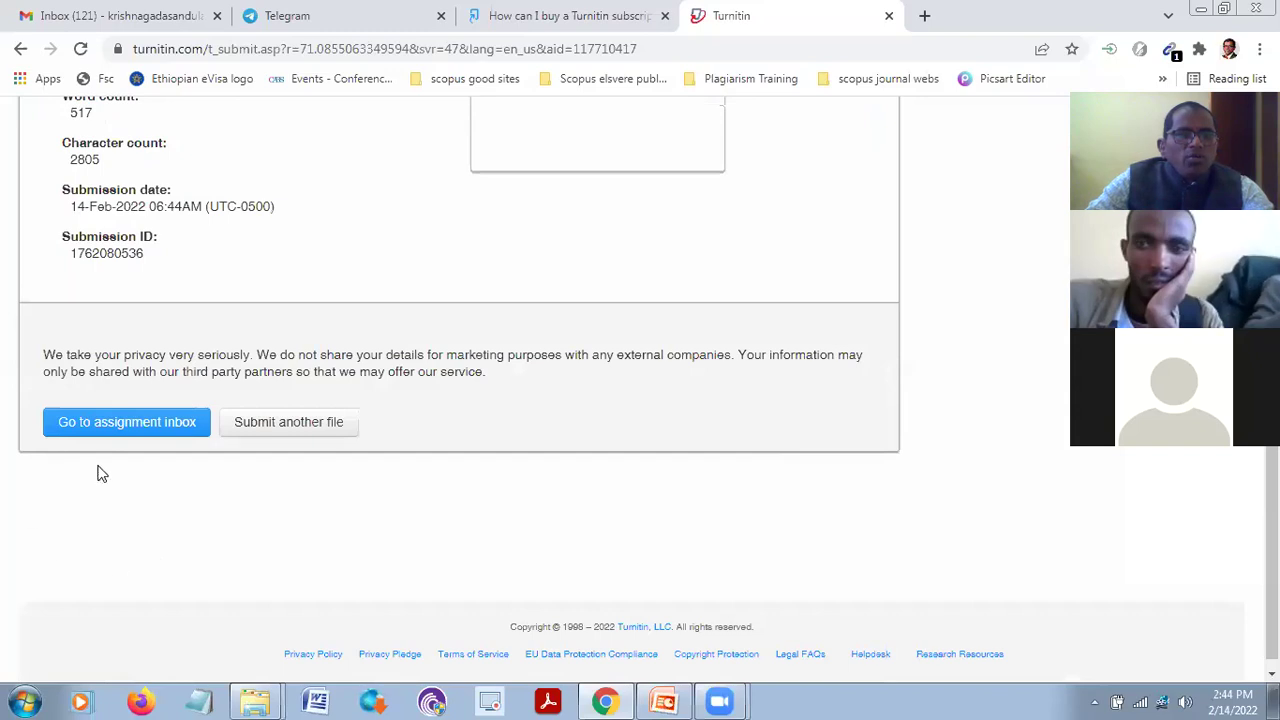
left_click(155, 428)
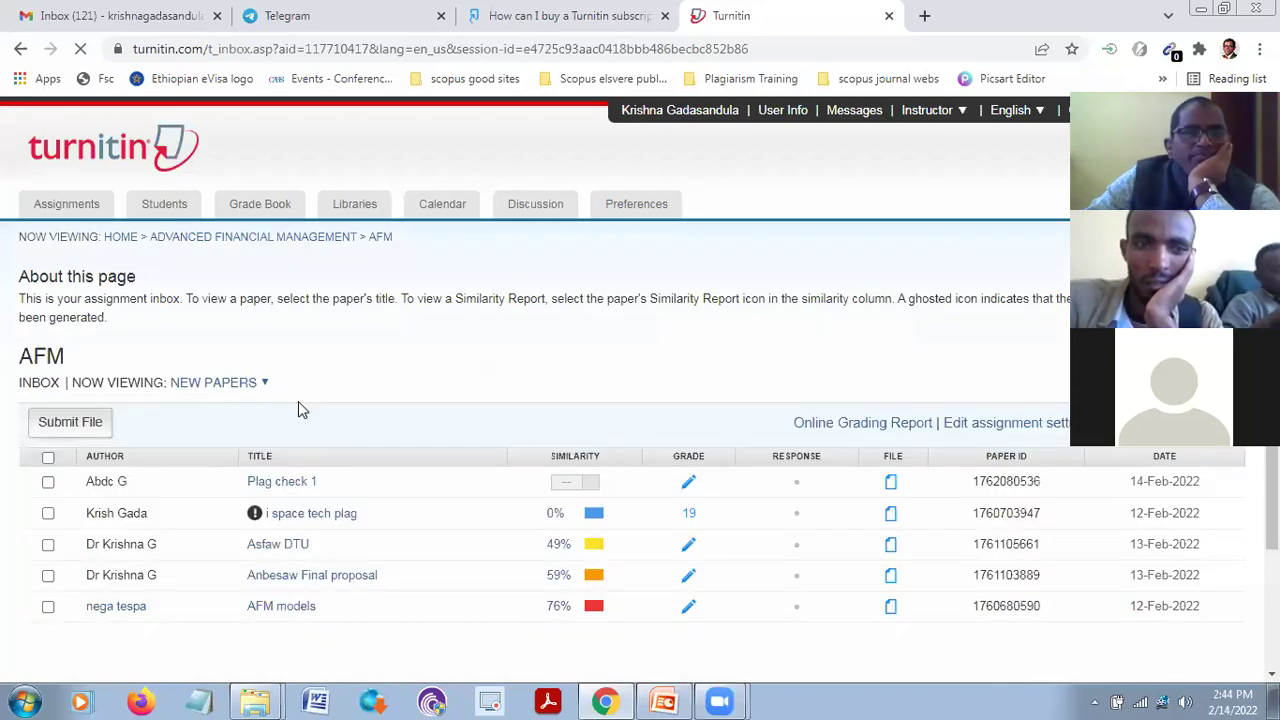
scroll(533, 352, "down", 3)
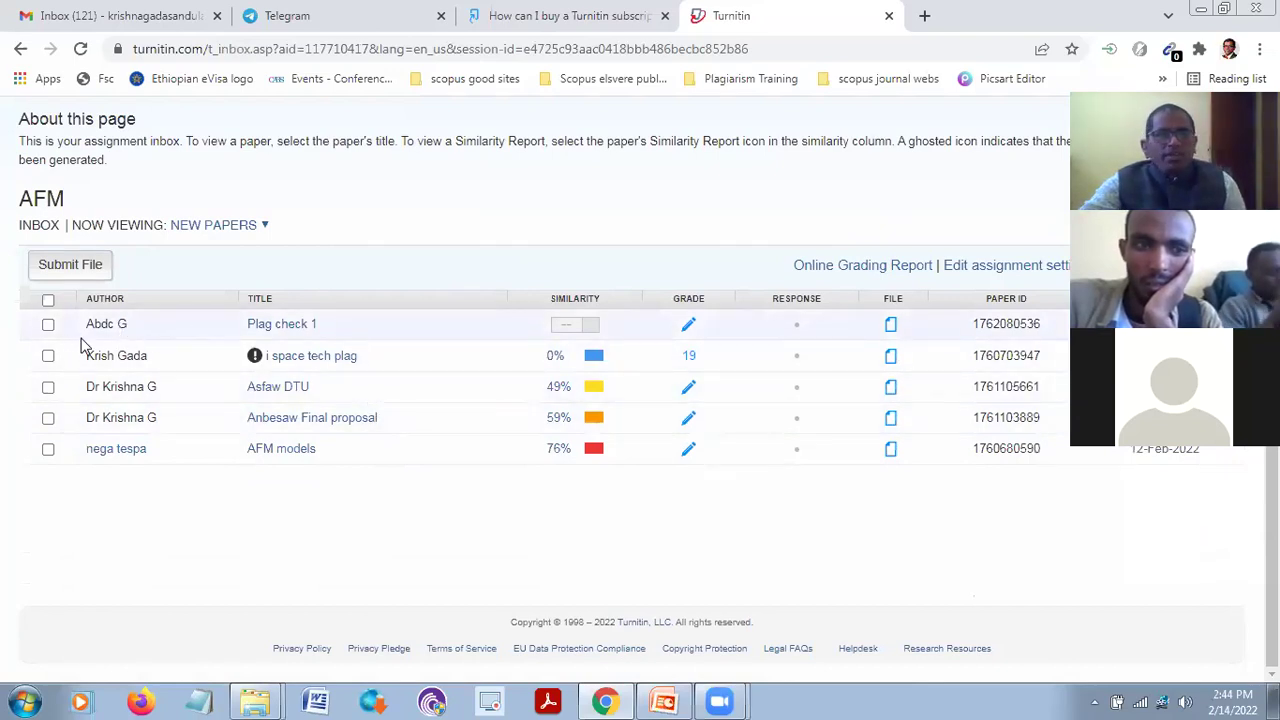
left_click(48, 325)
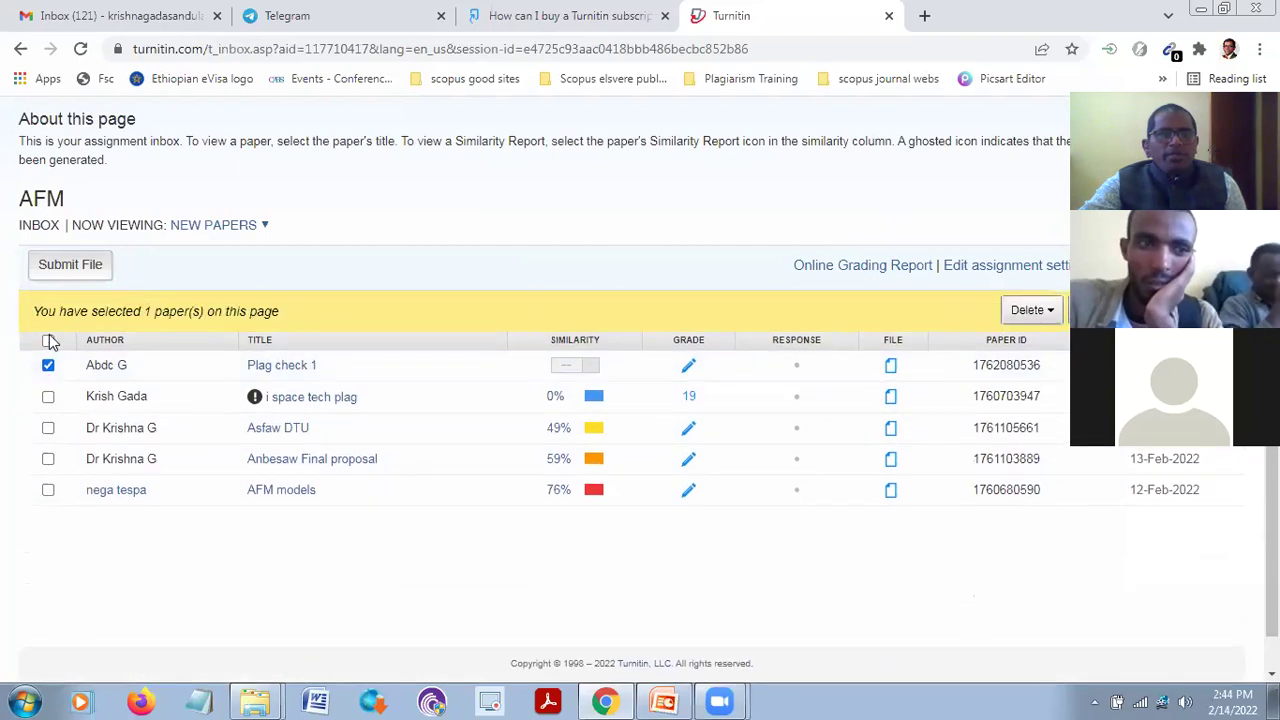
left_click(48, 365)
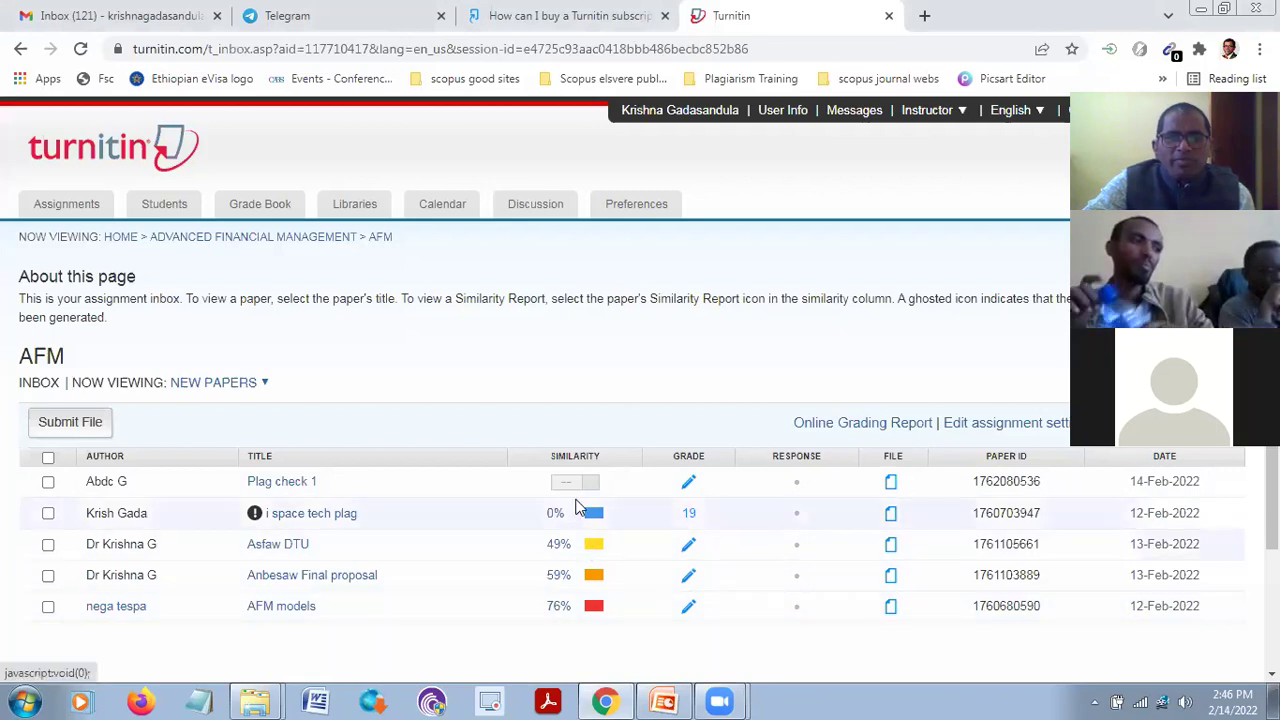
Open the similarity report of the AFM models paper in Feedback Studio and look through its highlighted matches
left_click(558, 607)
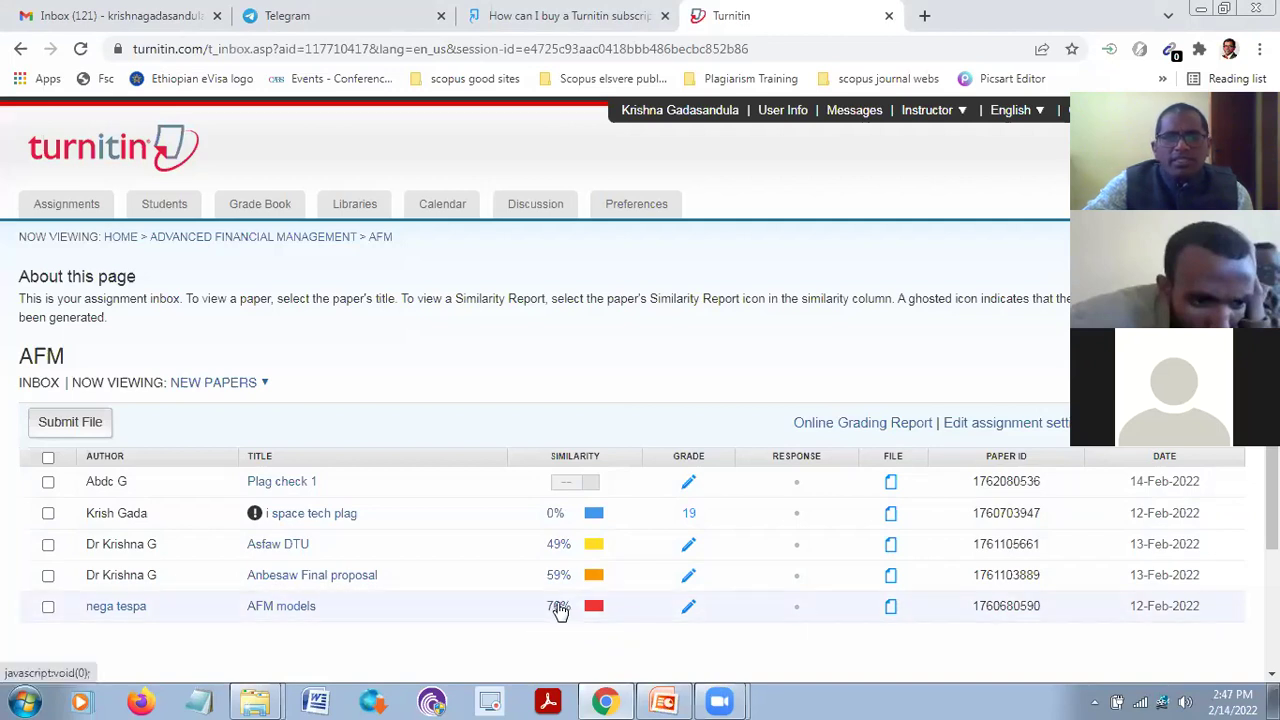
left_click(558, 607)
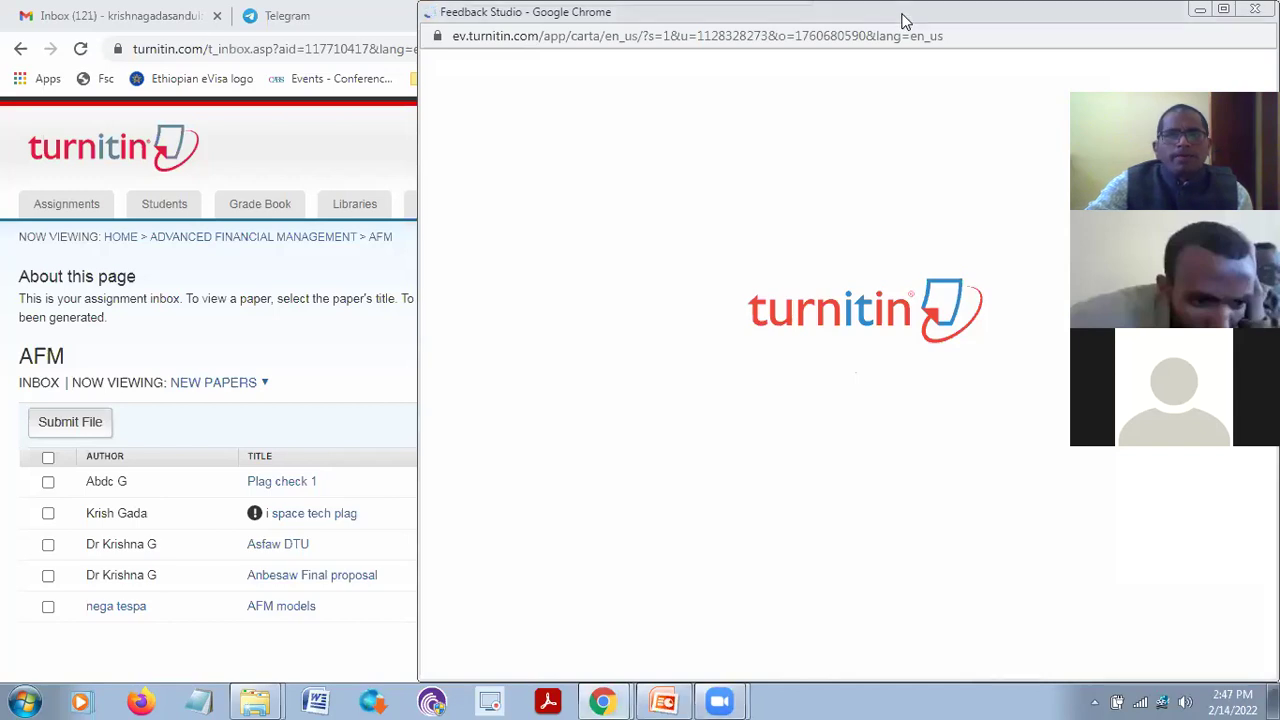
left_click_drag(902, 20, 625, 20)
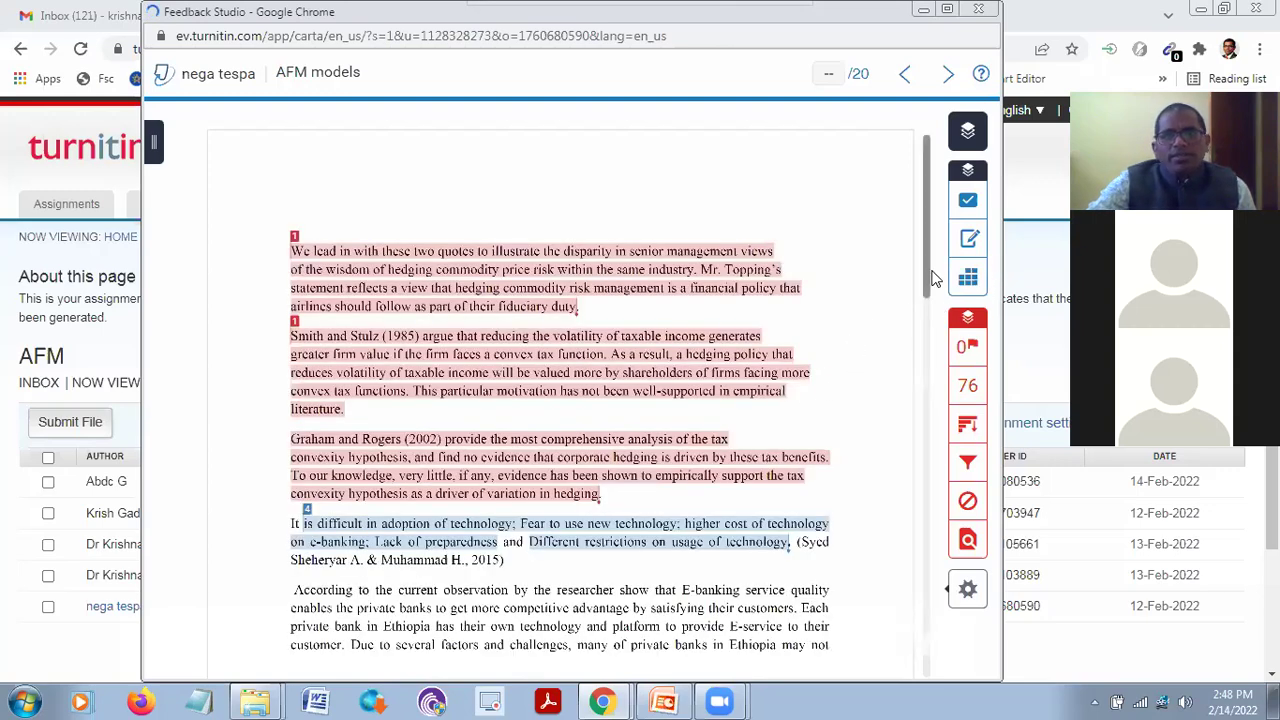
scroll(928, 290, "down", 3)
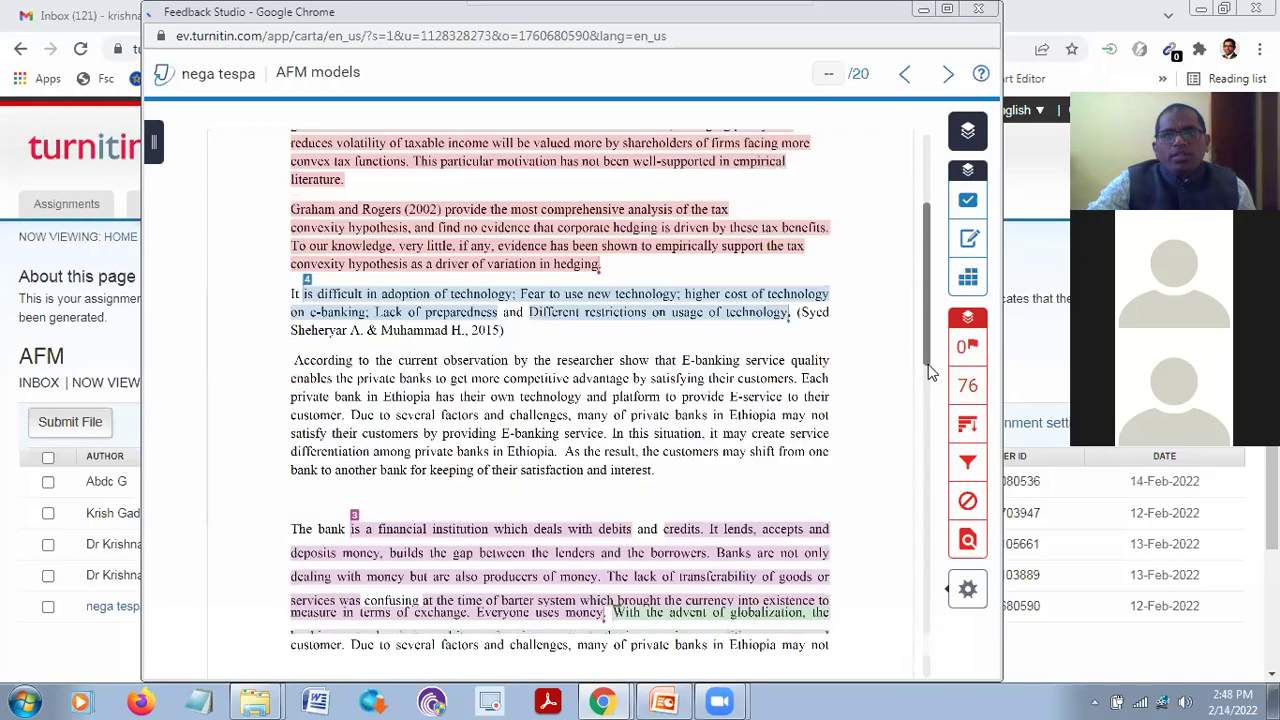
scroll(946, 258, "up", 2)
scroll(940, 228, "down", 5)
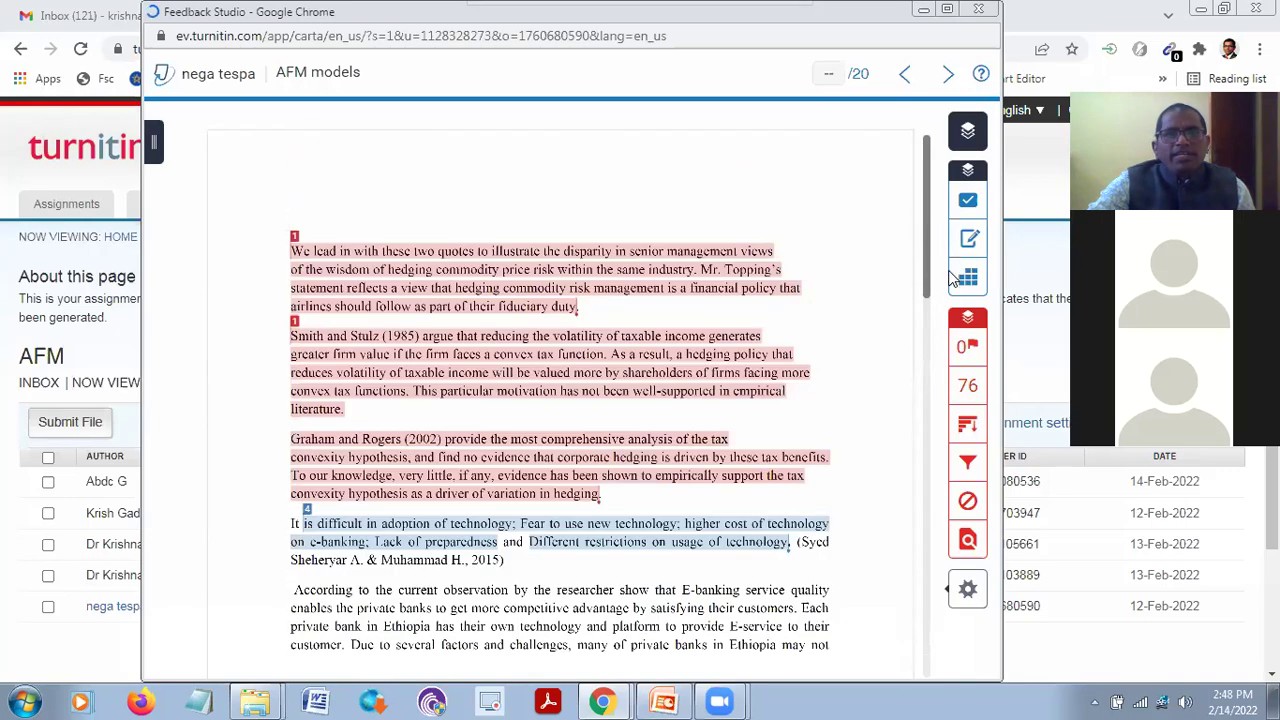
scroll(915, 520, "down", 7)
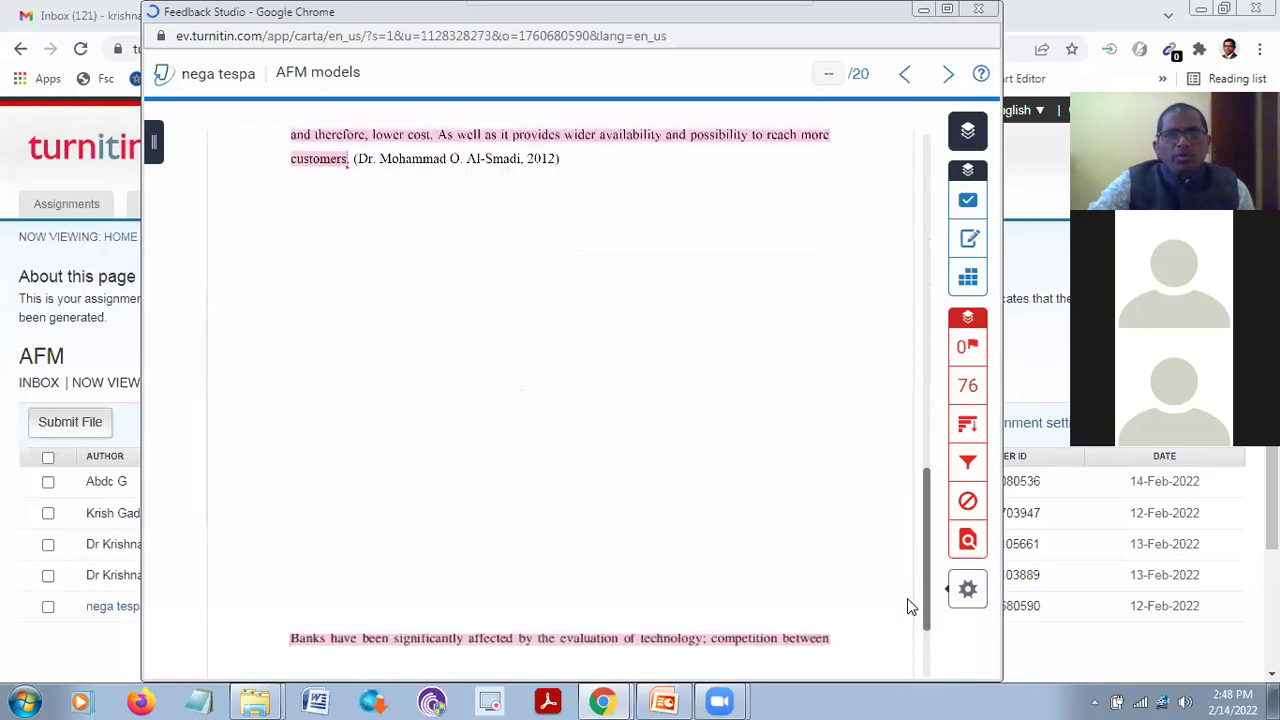
scroll(920, 560, "up", 5)
left_click_drag(920, 465, 940, 250)
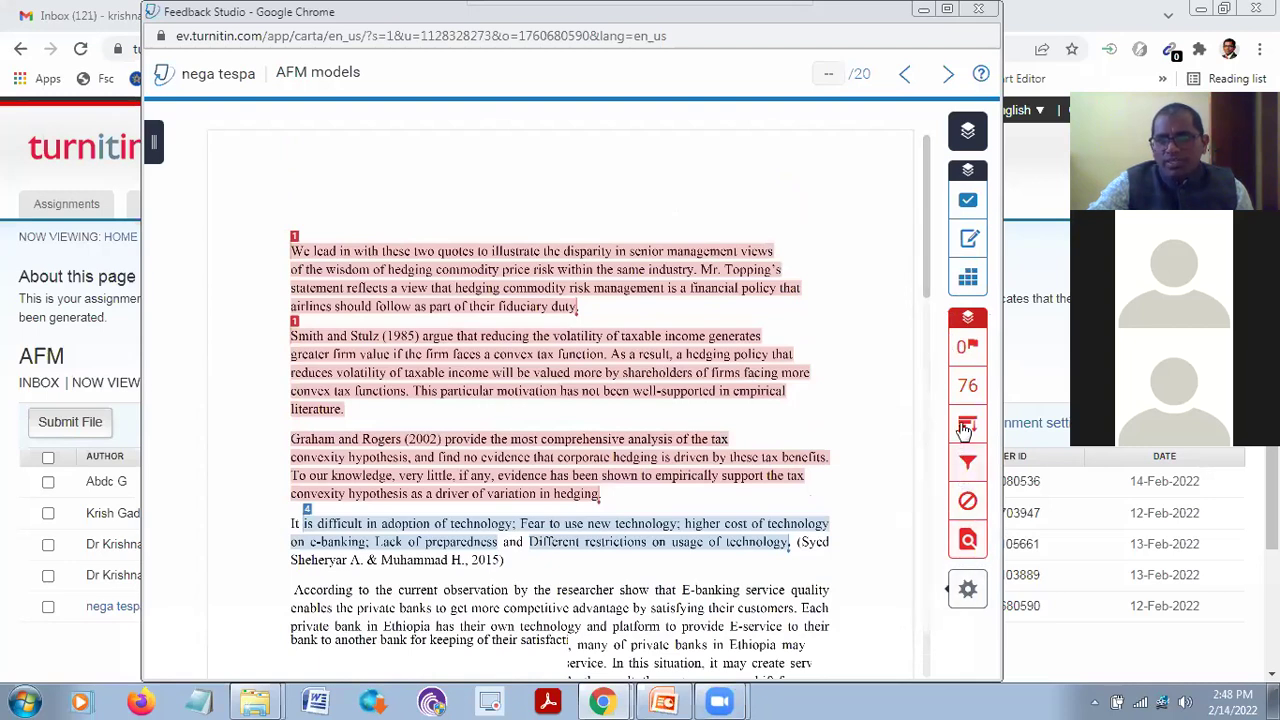
Open the match overview of the AFM models paper to review its matching sources, and inspect the grade field
left_click(968, 388)
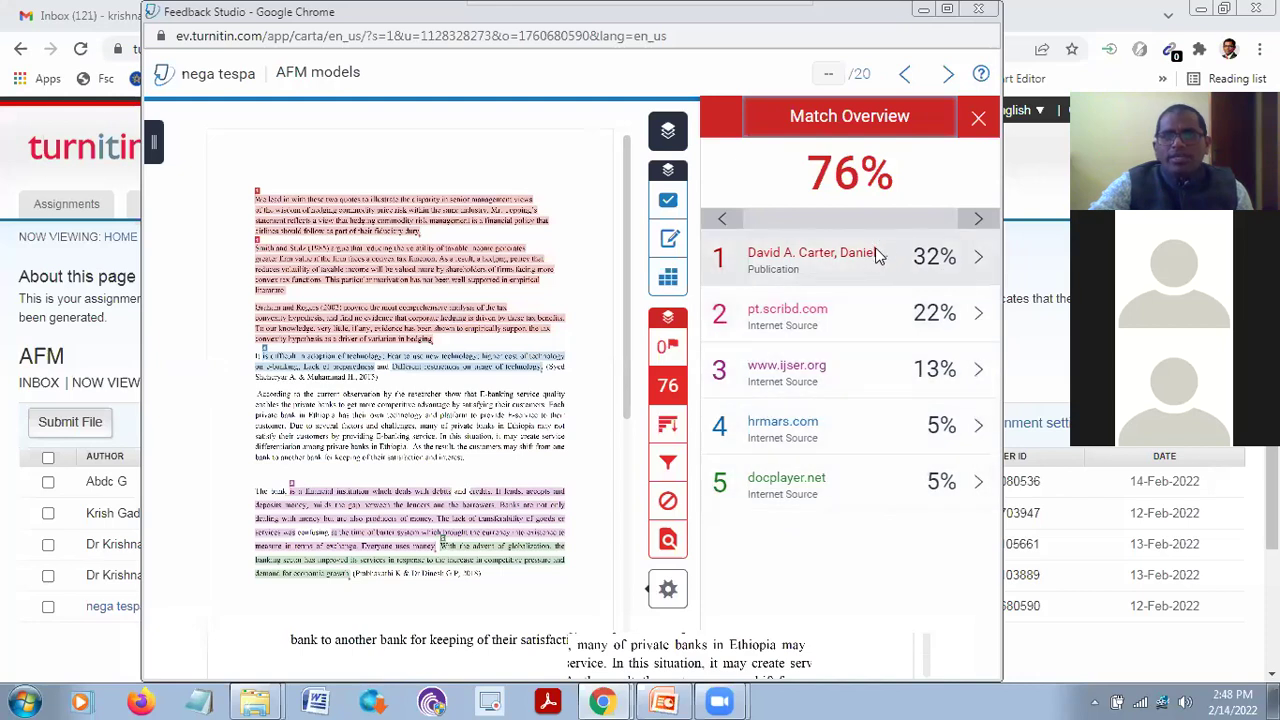
left_click(829, 74)
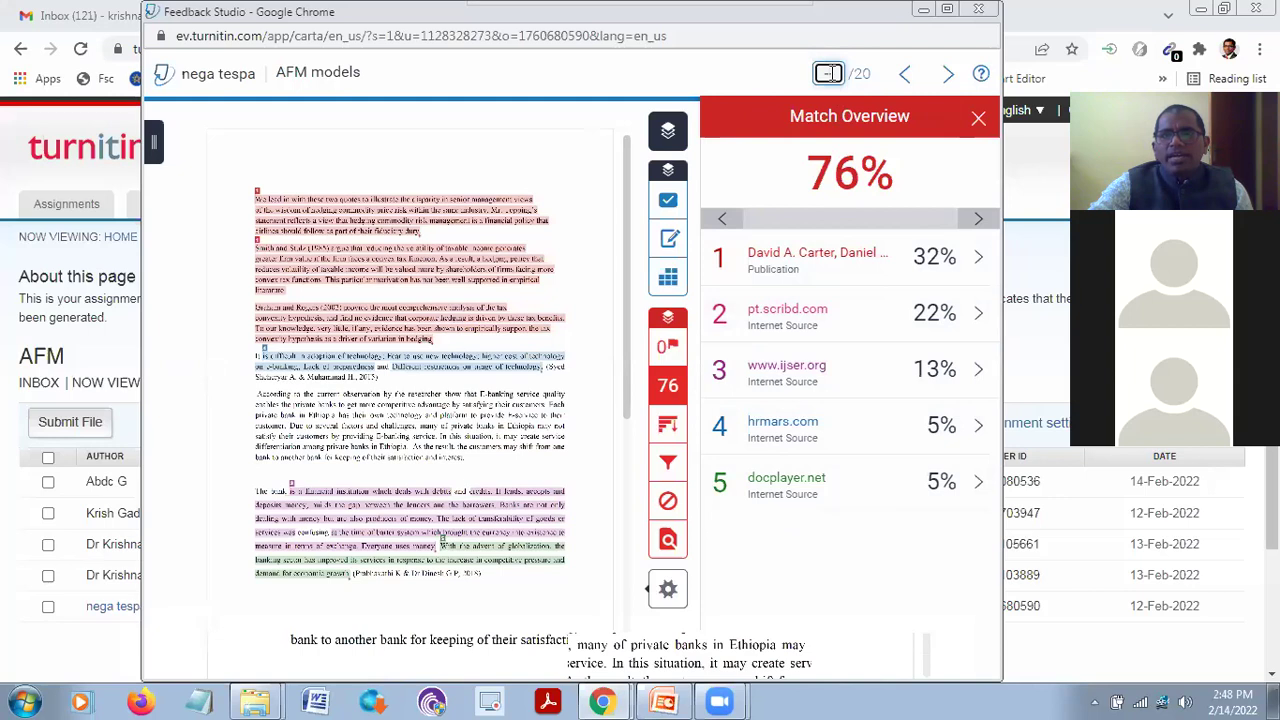
left_click(872, 80)
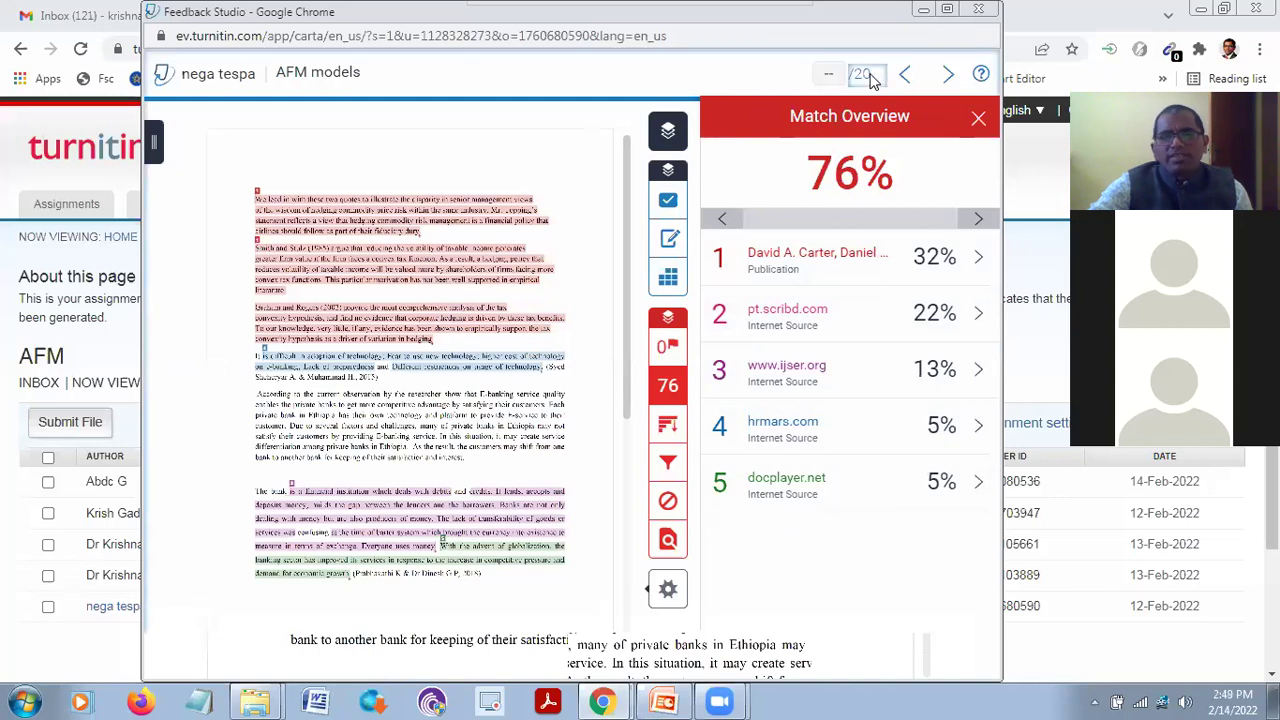
left_click(830, 72)
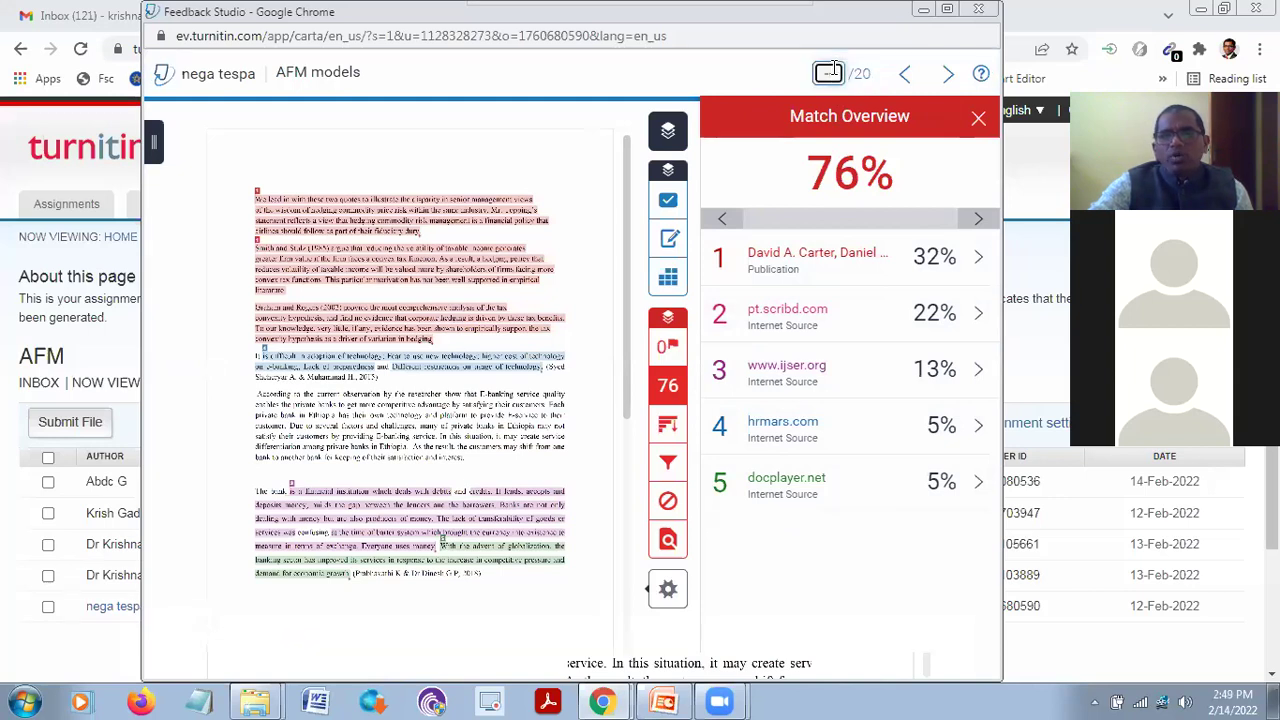
left_click(868, 74)
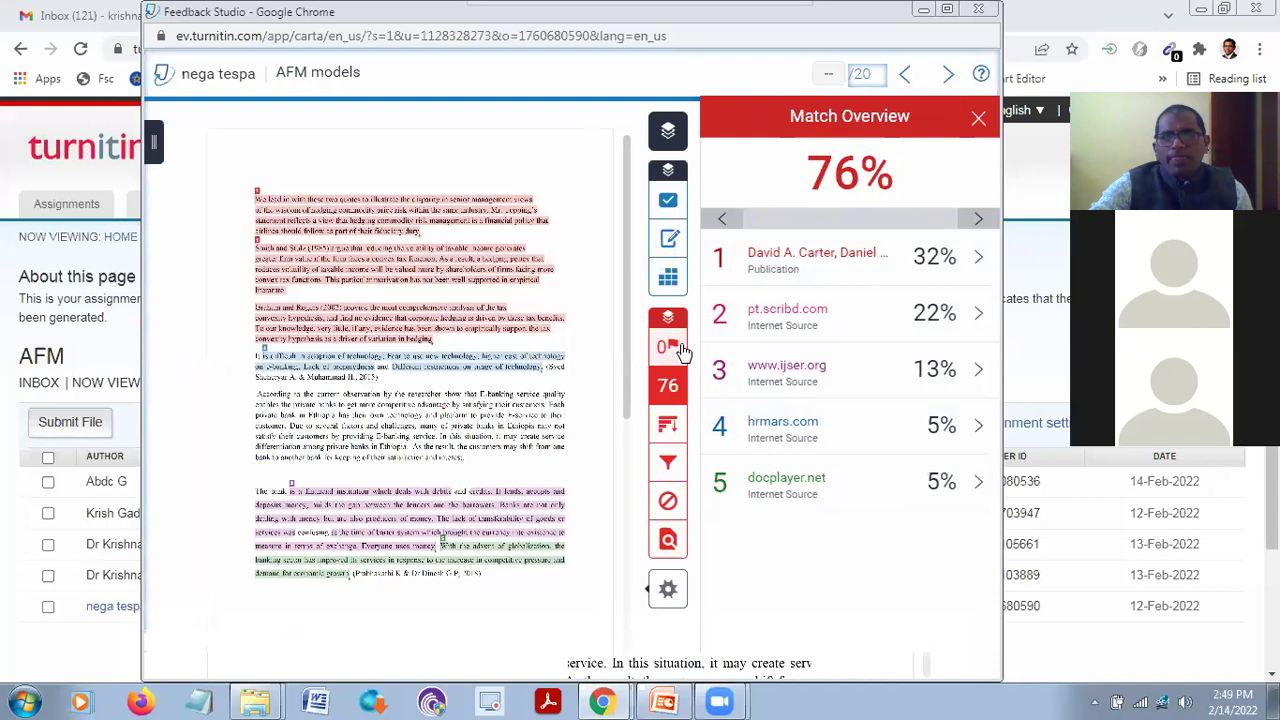
left_click(830, 73)
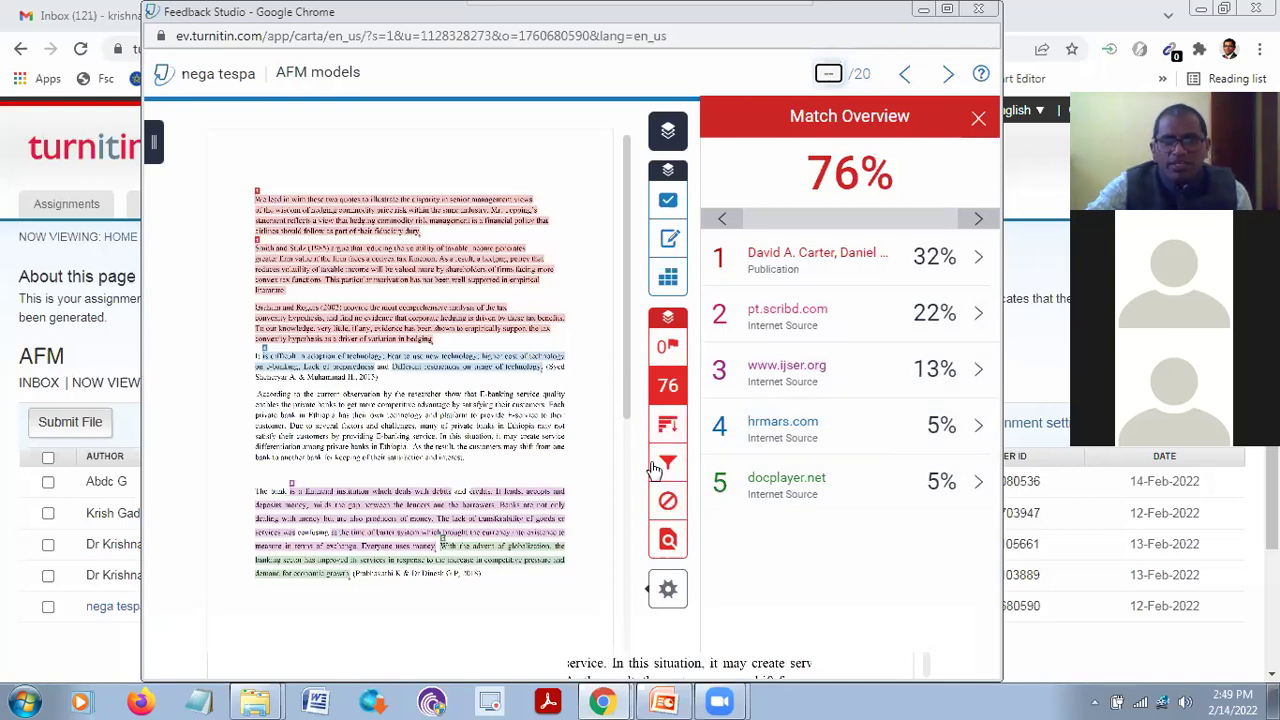
Set the report filters to exclude quotes, bibliography and sources of less than 1%, and return to the match overview
left_click(668, 463)
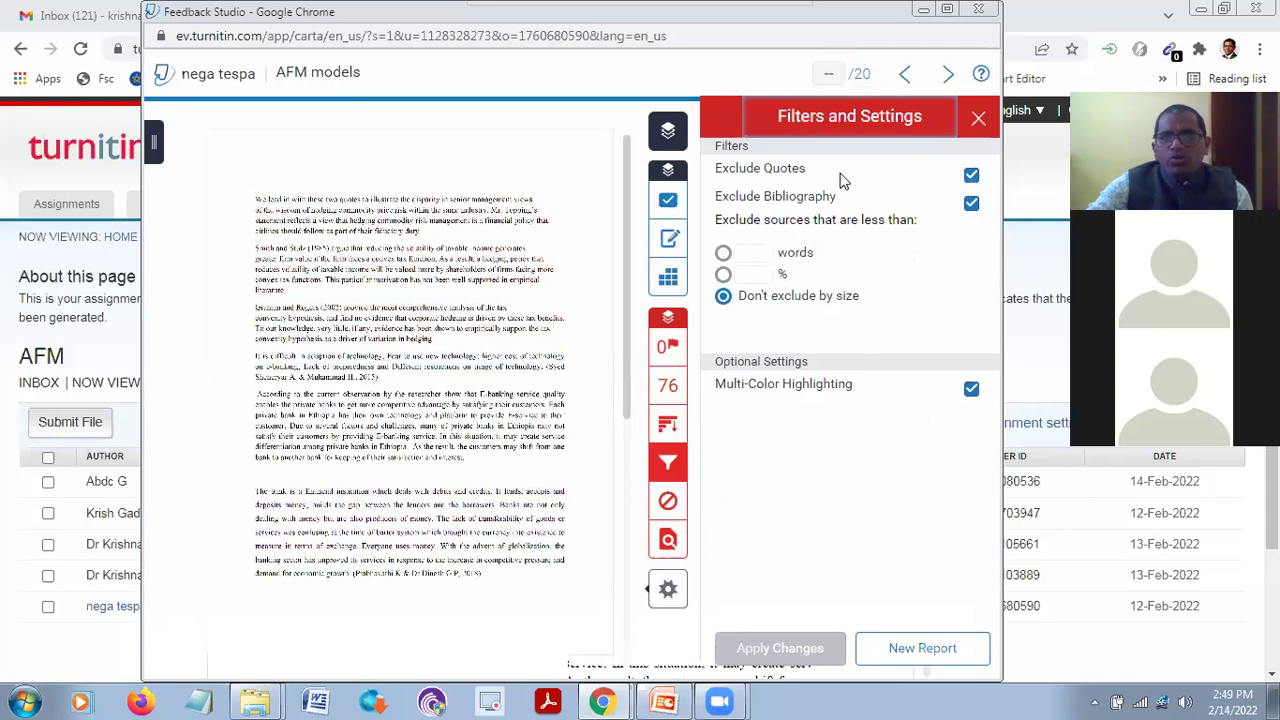
left_click(971, 177)
left_click(970, 204)
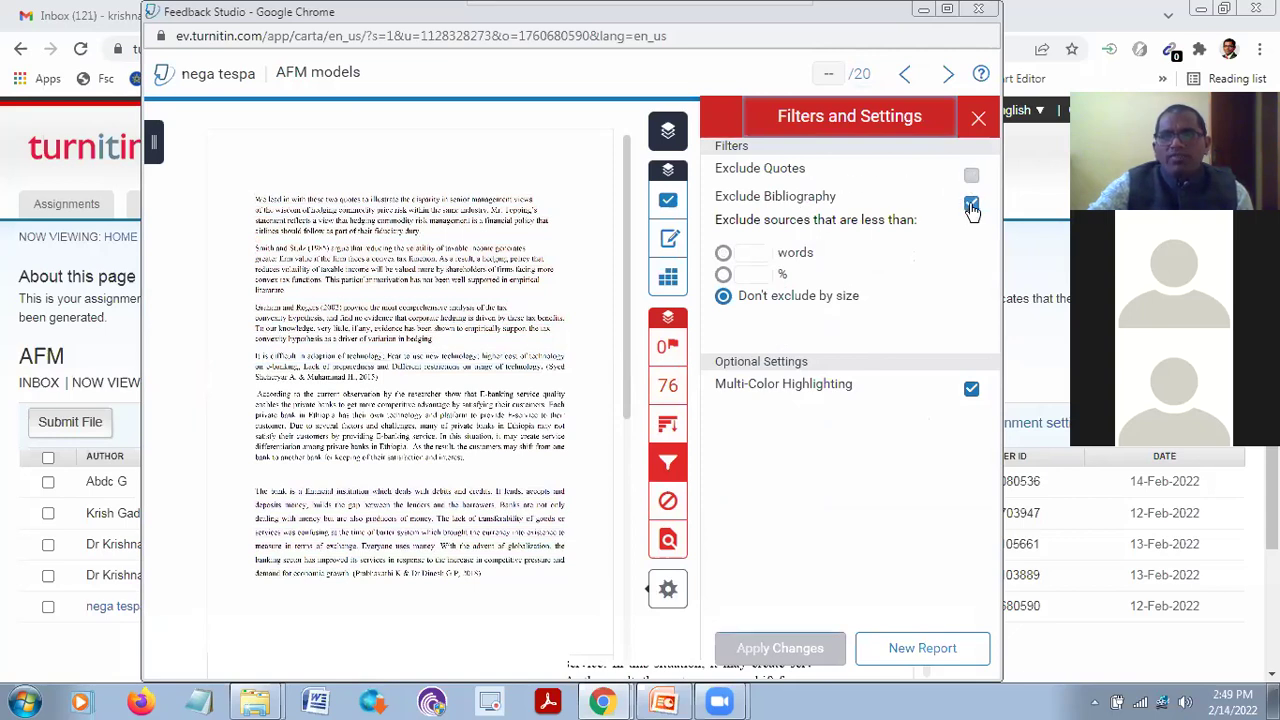
left_click(764, 276)
type("1")
left_click(970, 178)
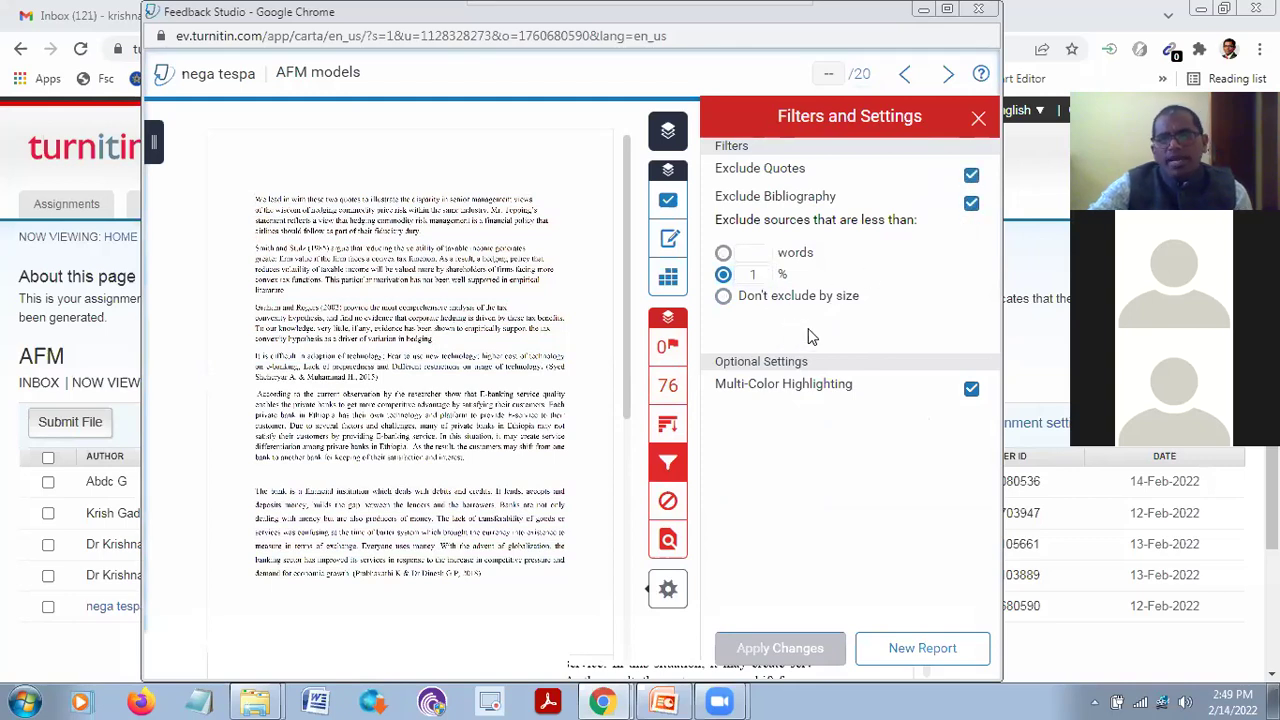
left_click(668, 386)
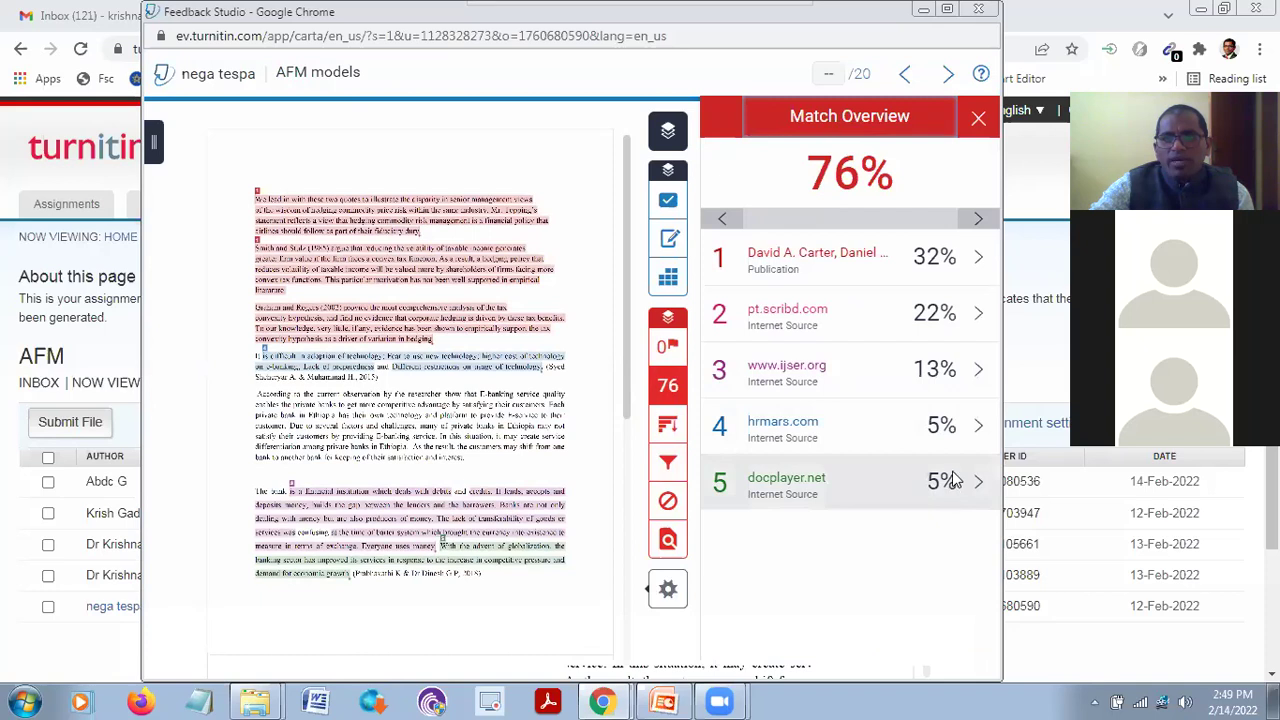
Reopen the report filters, keep the 1% source limit with quotes and bibliography excluded, and apply the changes in the maximized window
left_click(670, 464)
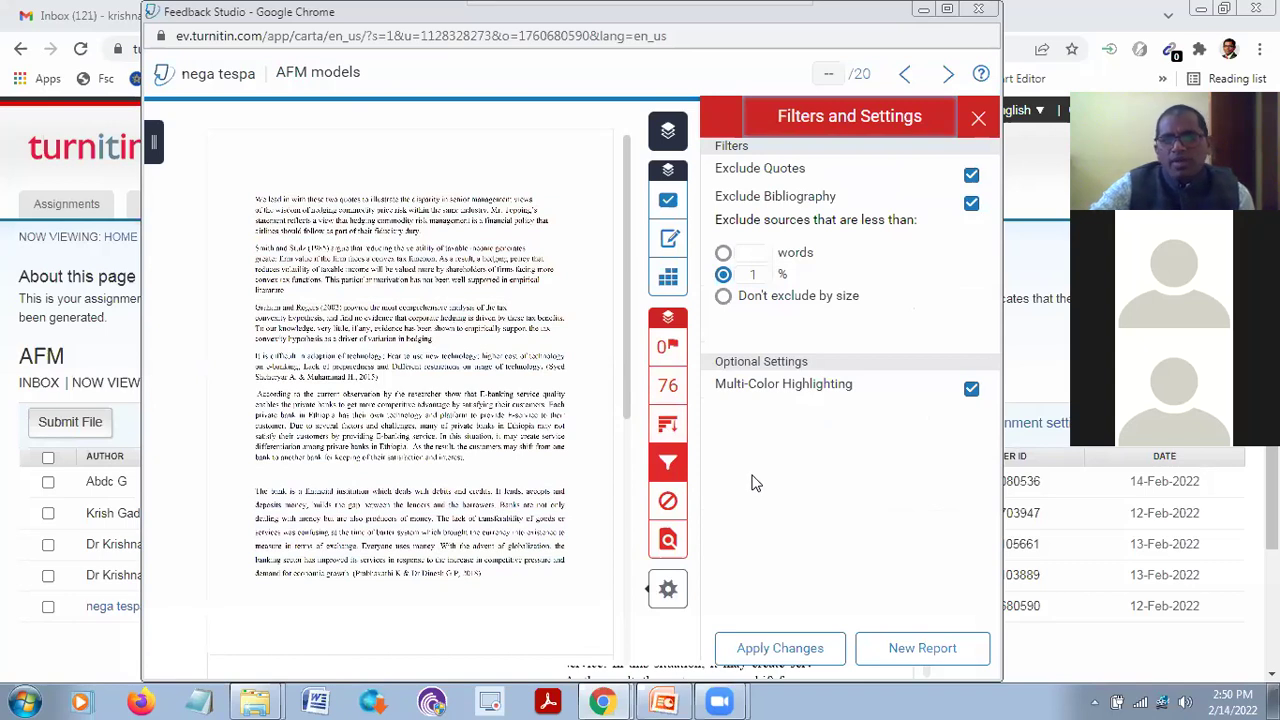
left_click(760, 253)
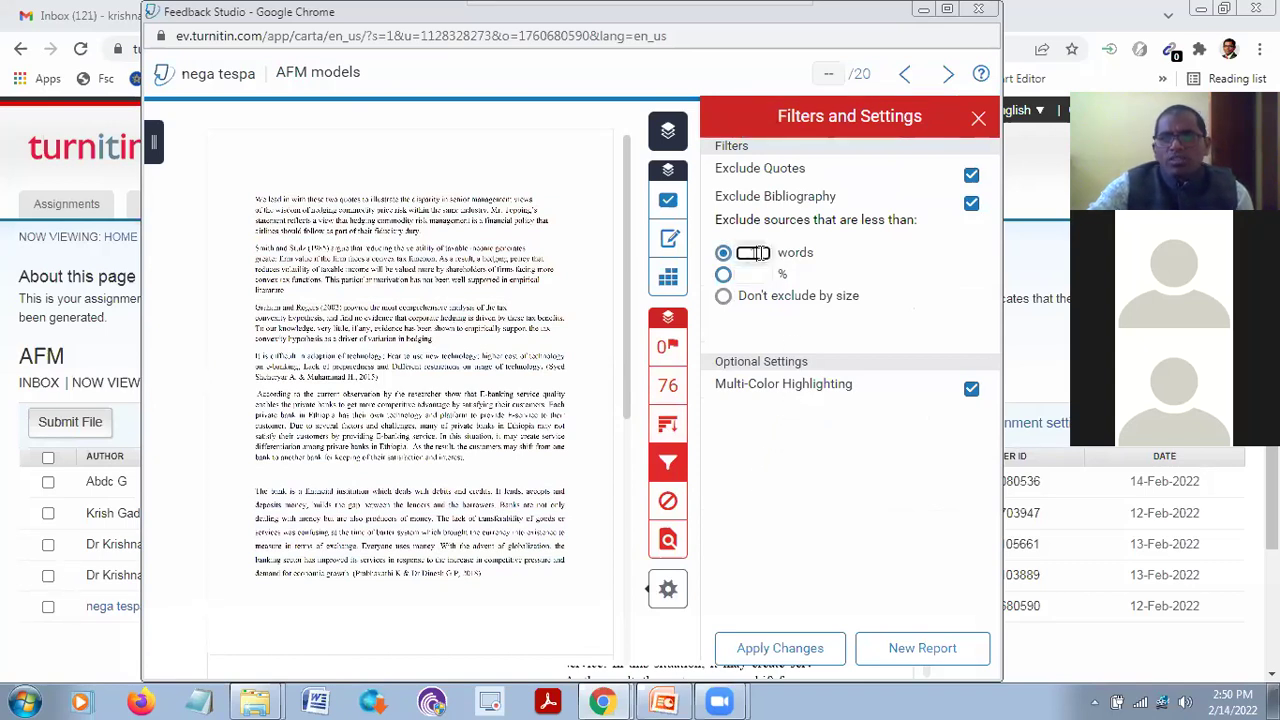
left_click(760, 274)
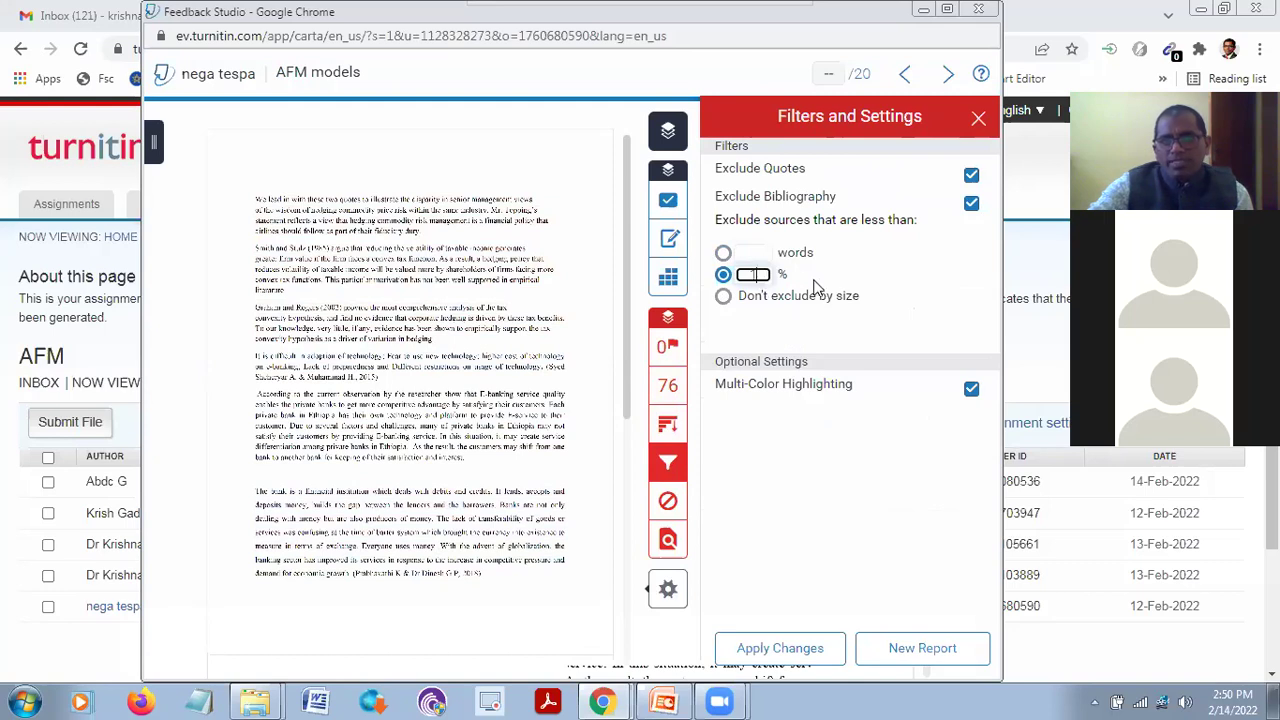
left_click(914, 277)
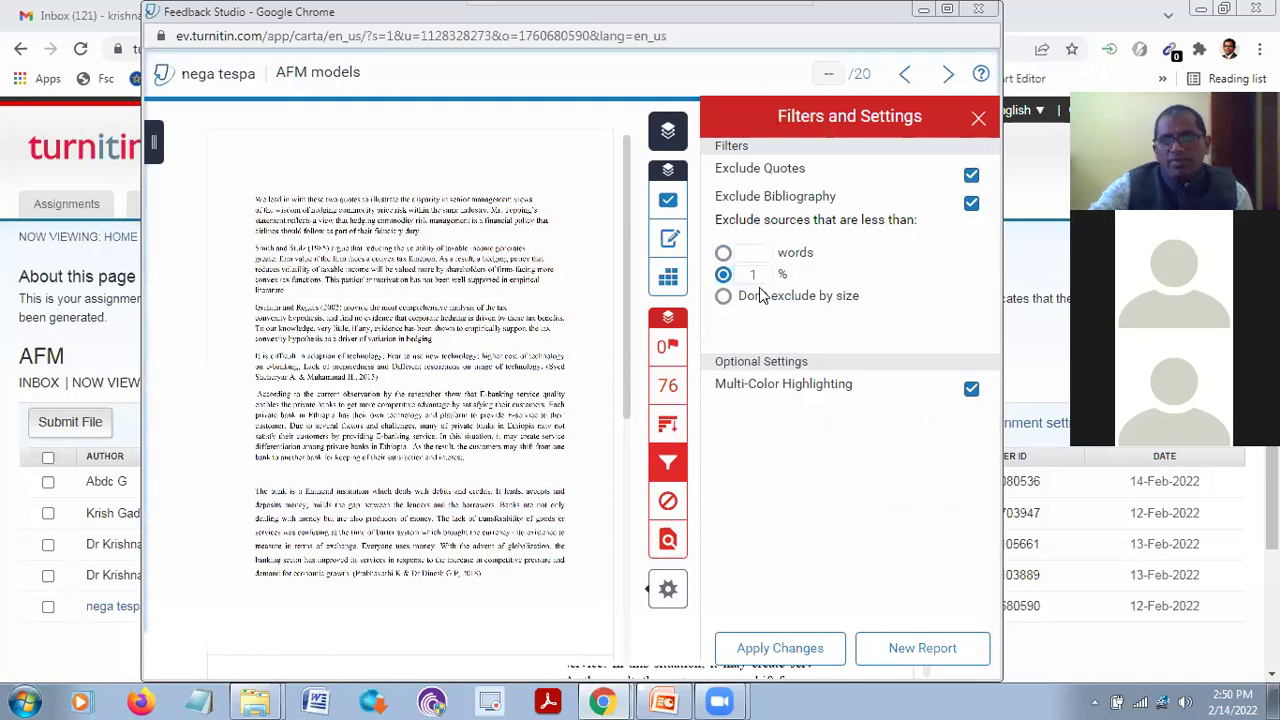
left_click(971, 175)
left_click(971, 204)
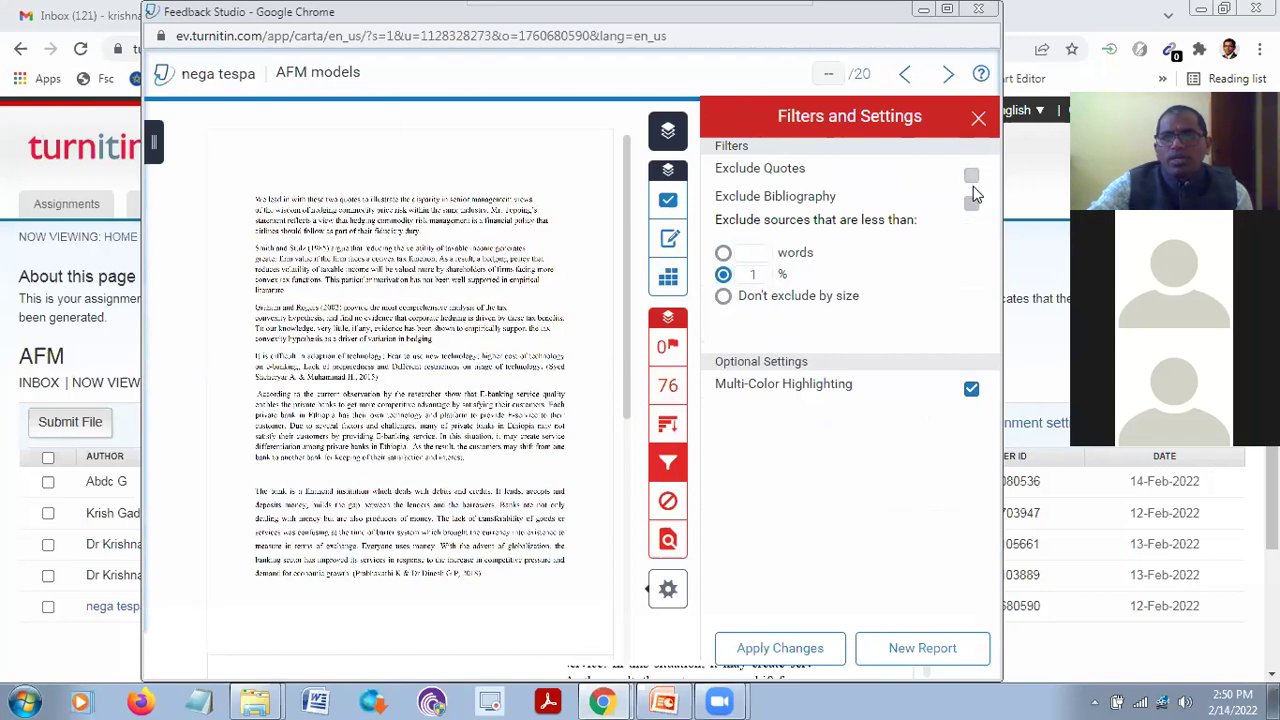
left_click(971, 176)
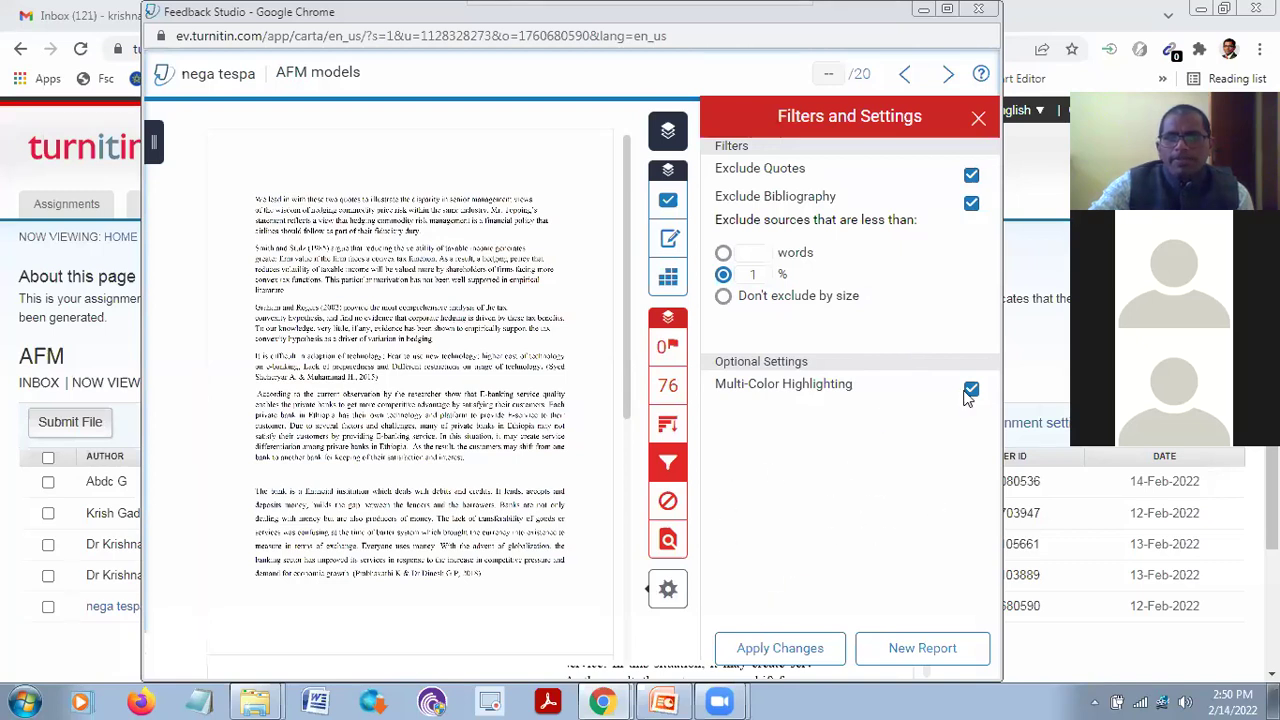
left_click(947, 10)
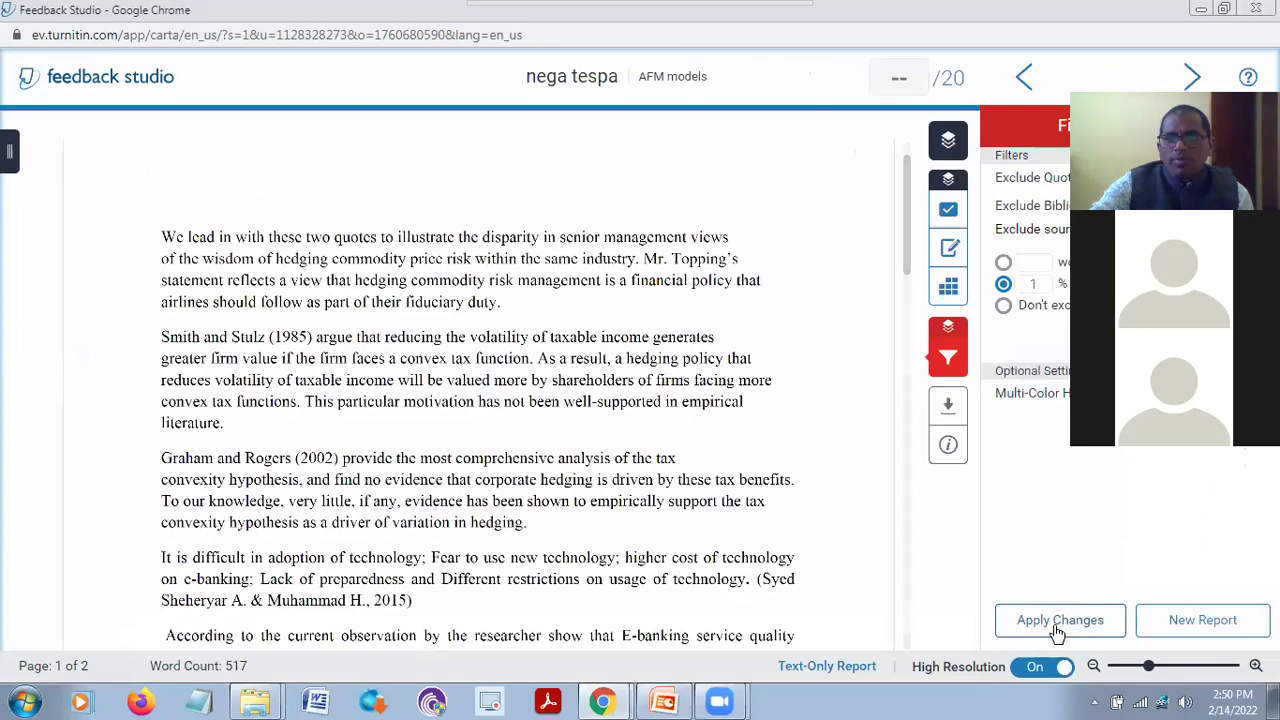
left_click(1060, 621)
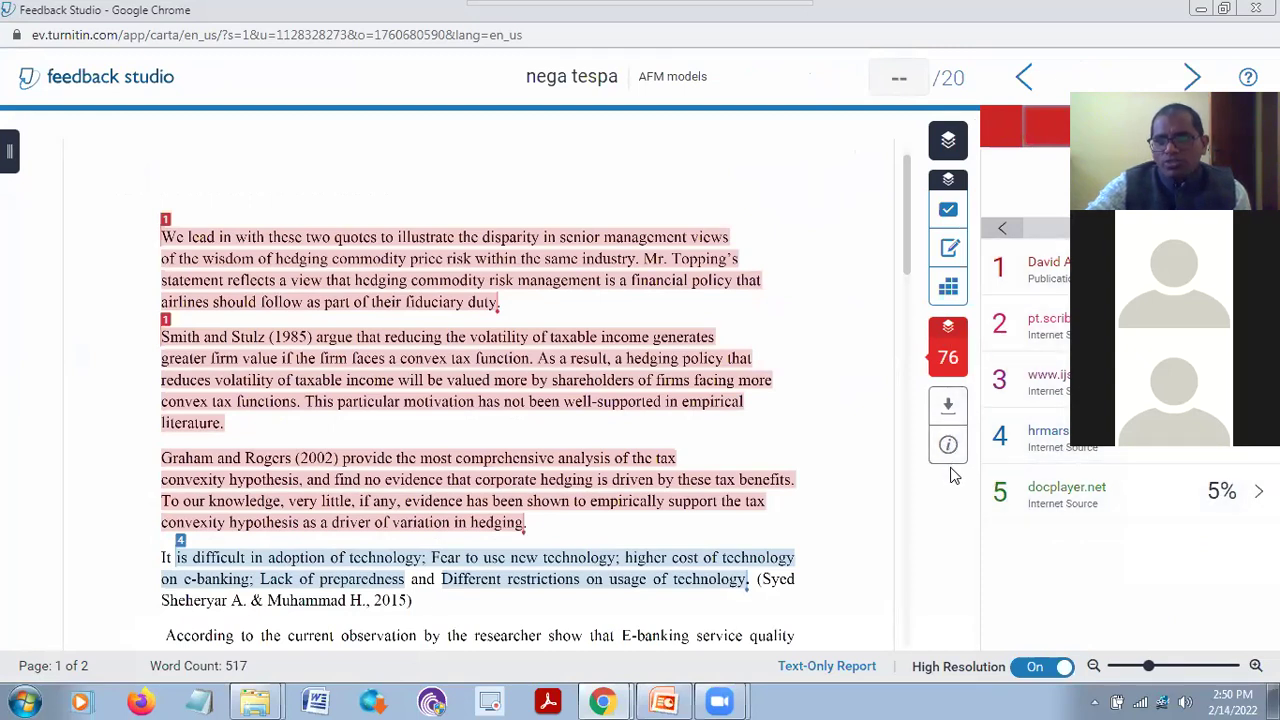
Record a voice comment of about 13 seconds in the paper's feedback summary and pause the recording
left_click(950, 252)
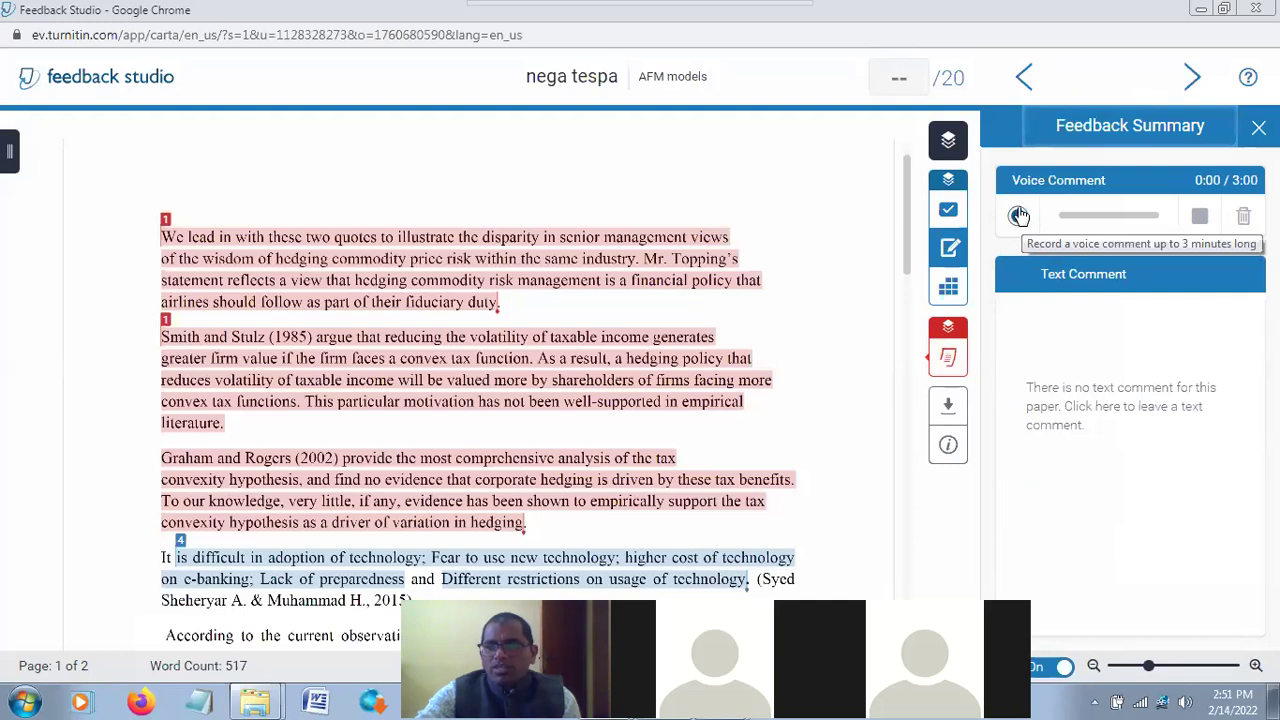
left_click(1018, 216)
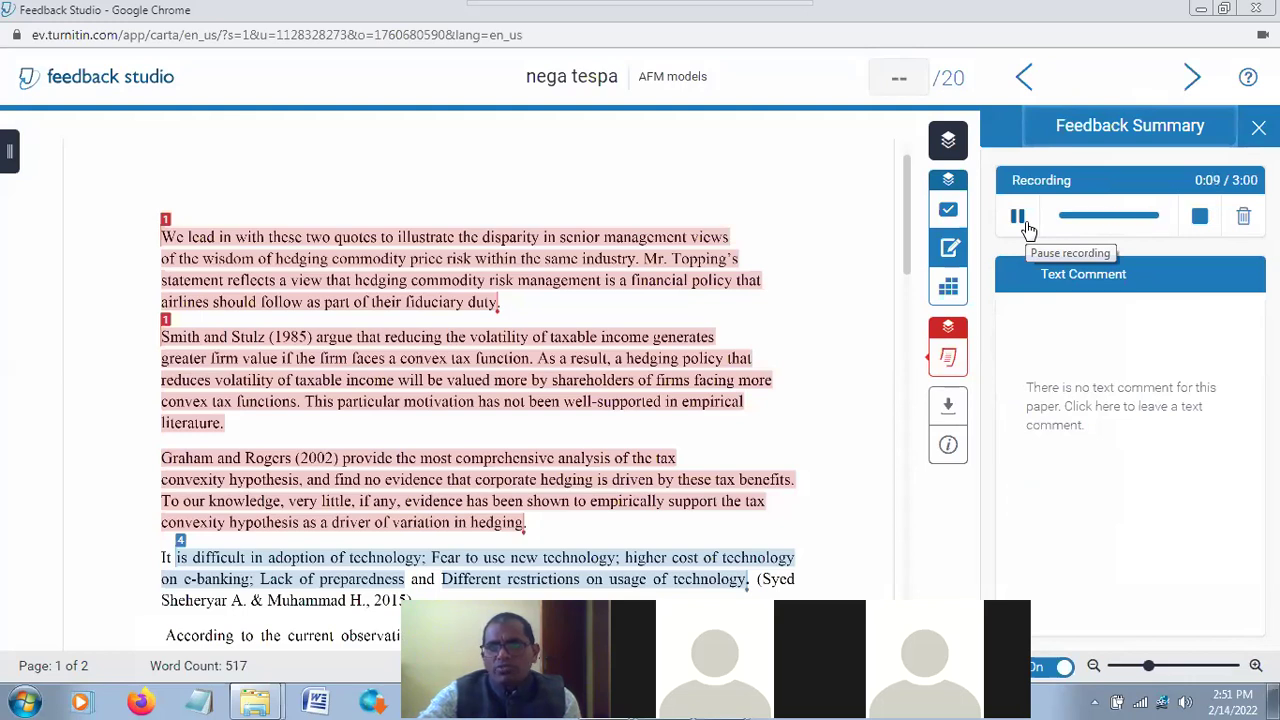
left_click(1018, 219)
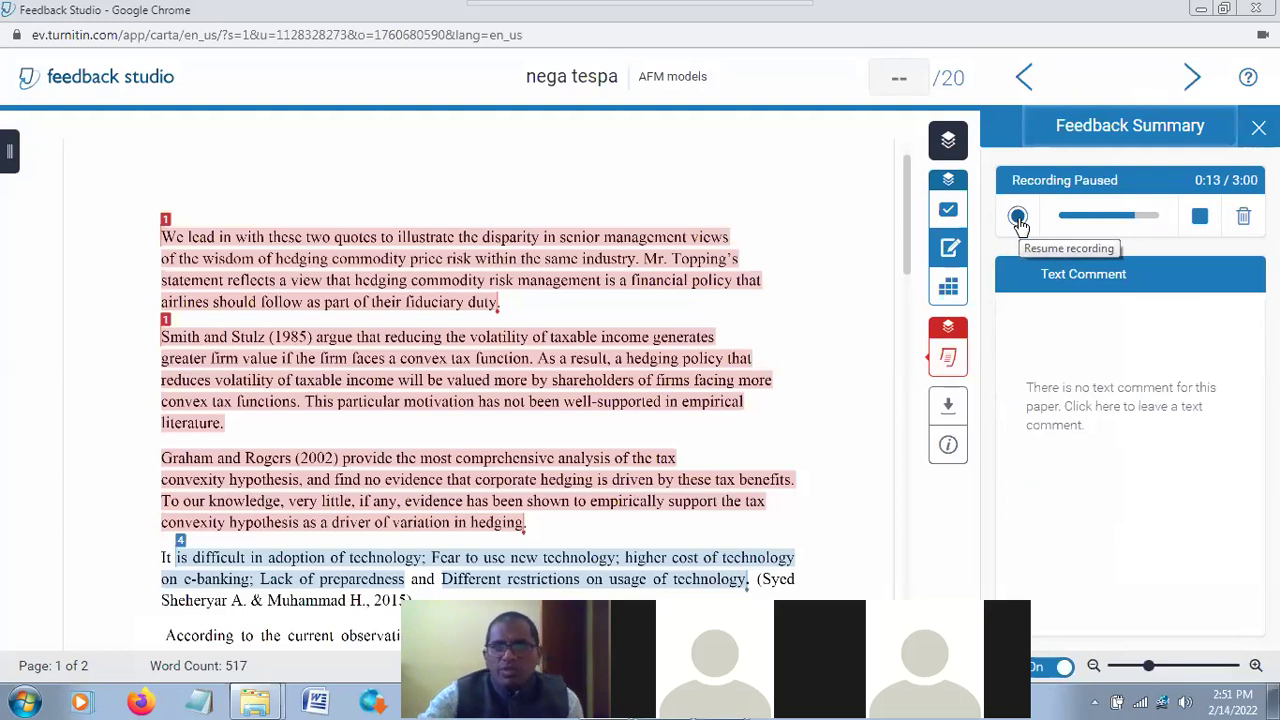
Grade the AFM models paper with 2 out of 20
left_click(903, 78)
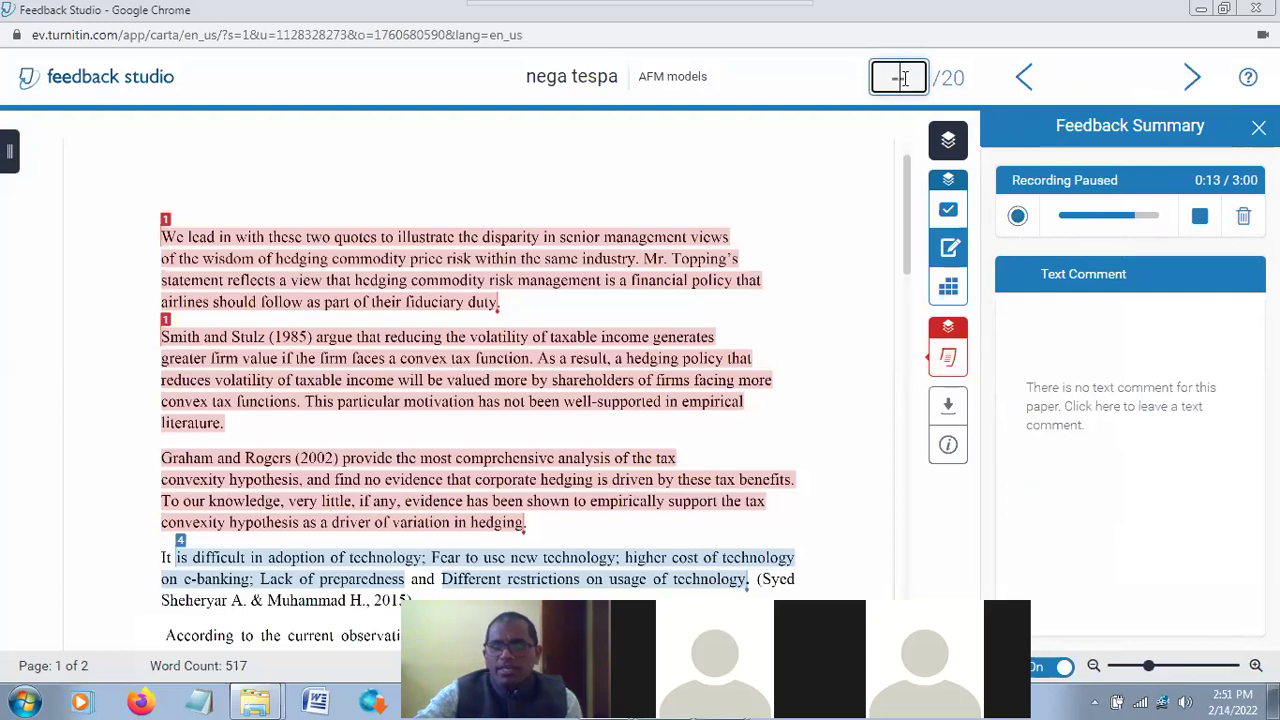
type("2")
left_click(870, 150)
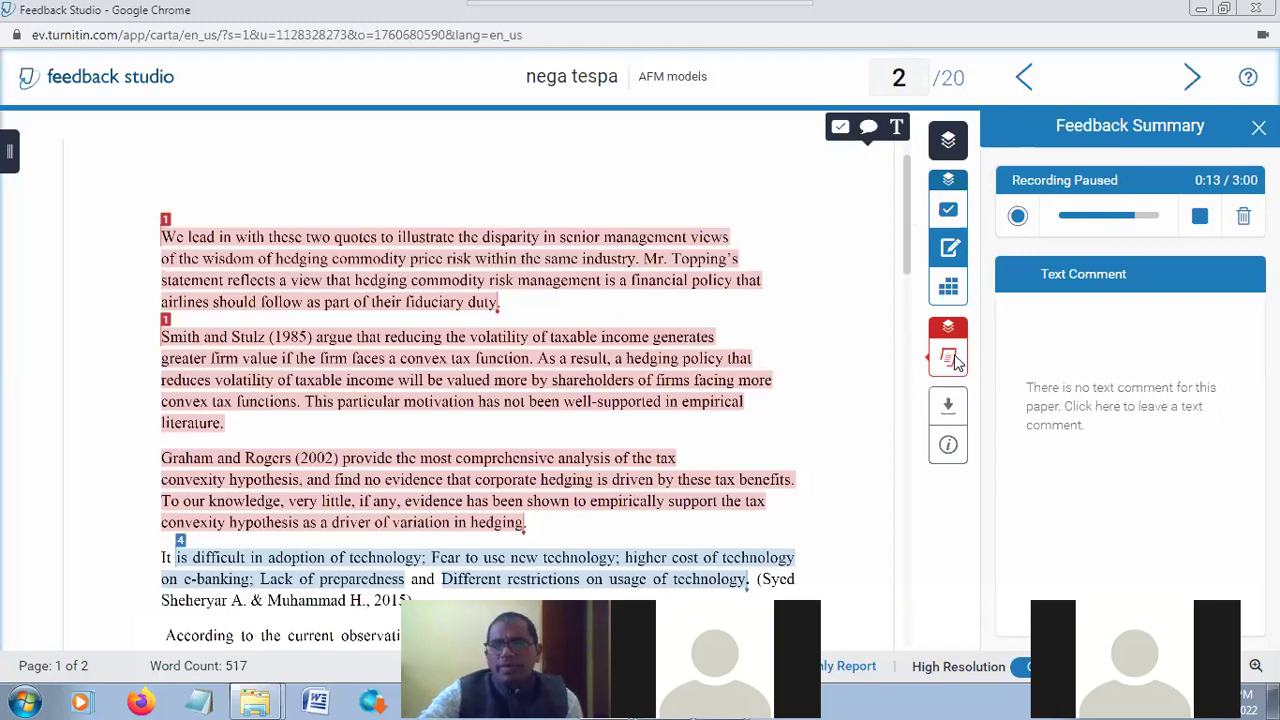
mouse_move(955, 362)
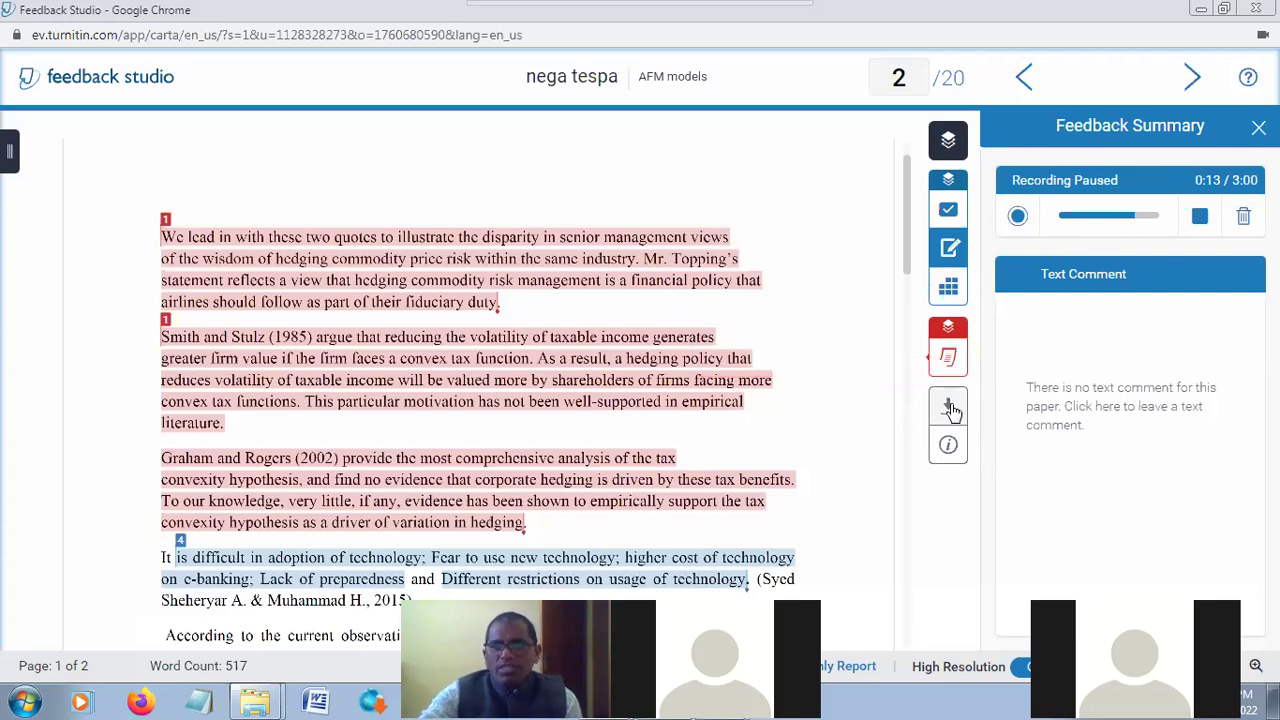
left_click(950, 406)
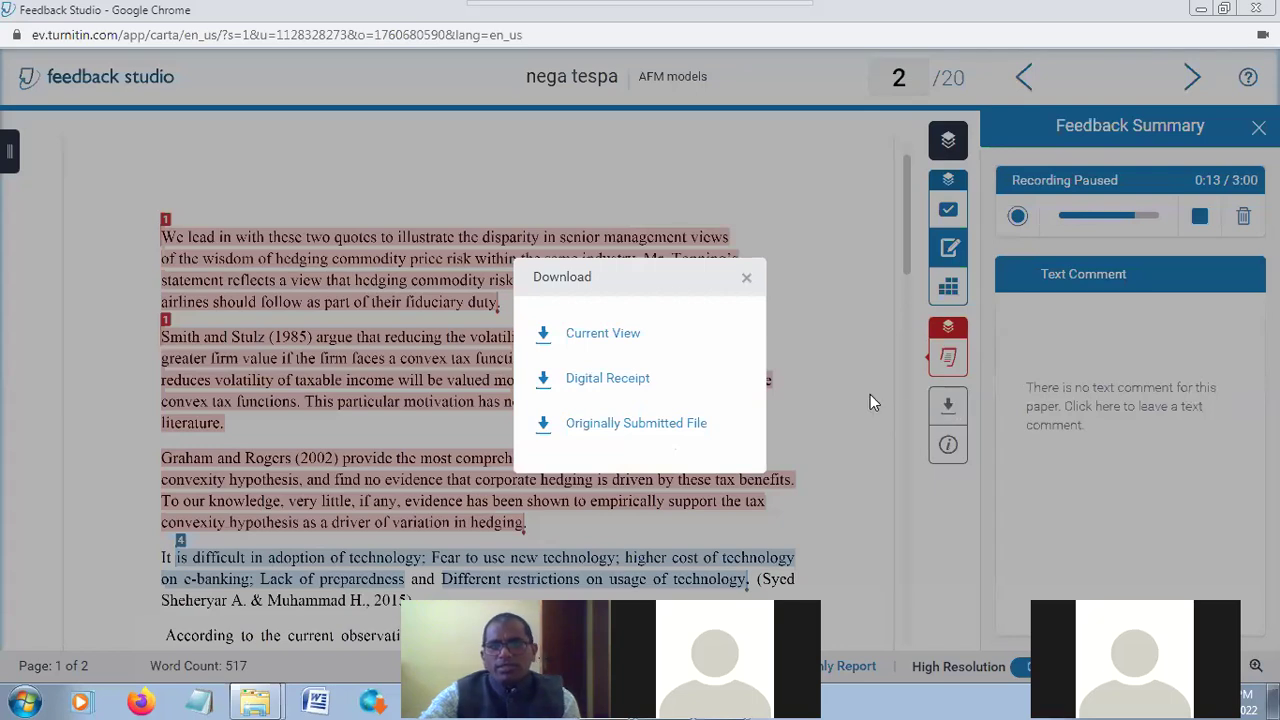
left_click(746, 277)
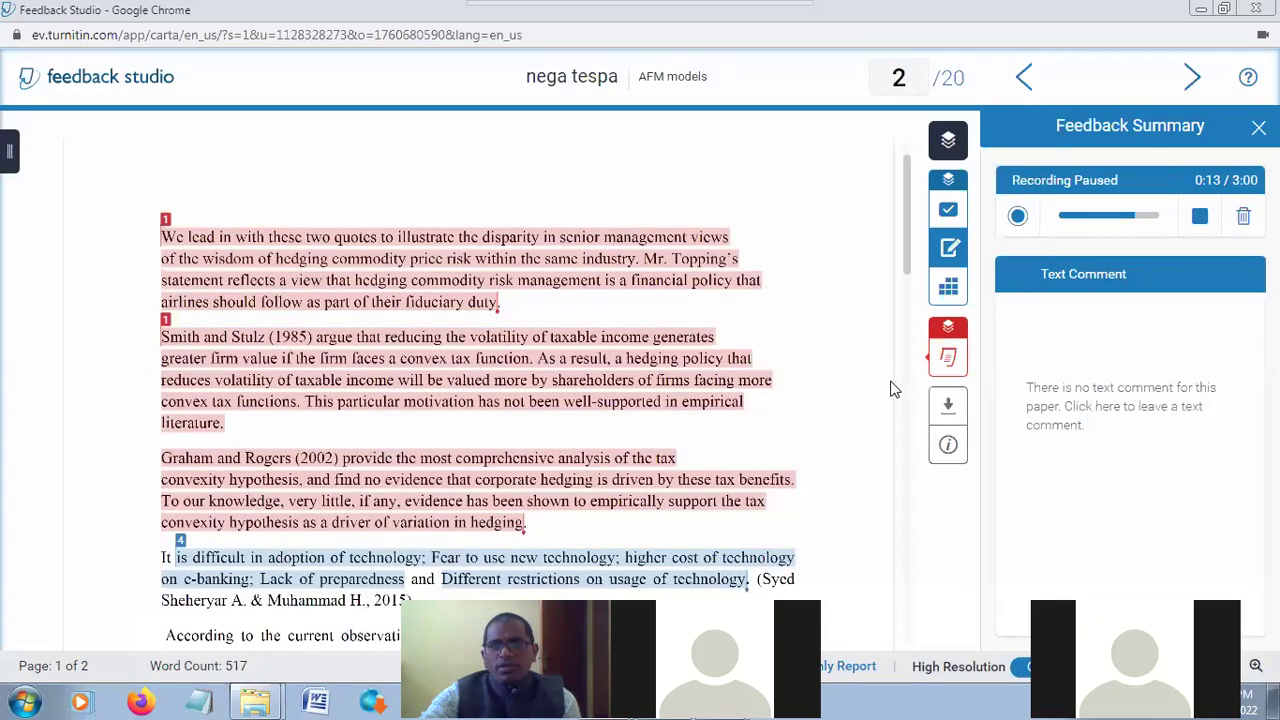
Download the current view of the AFM models similarity report, choosing to stay when warned about the unsaved voice comment
left_click(946, 408)
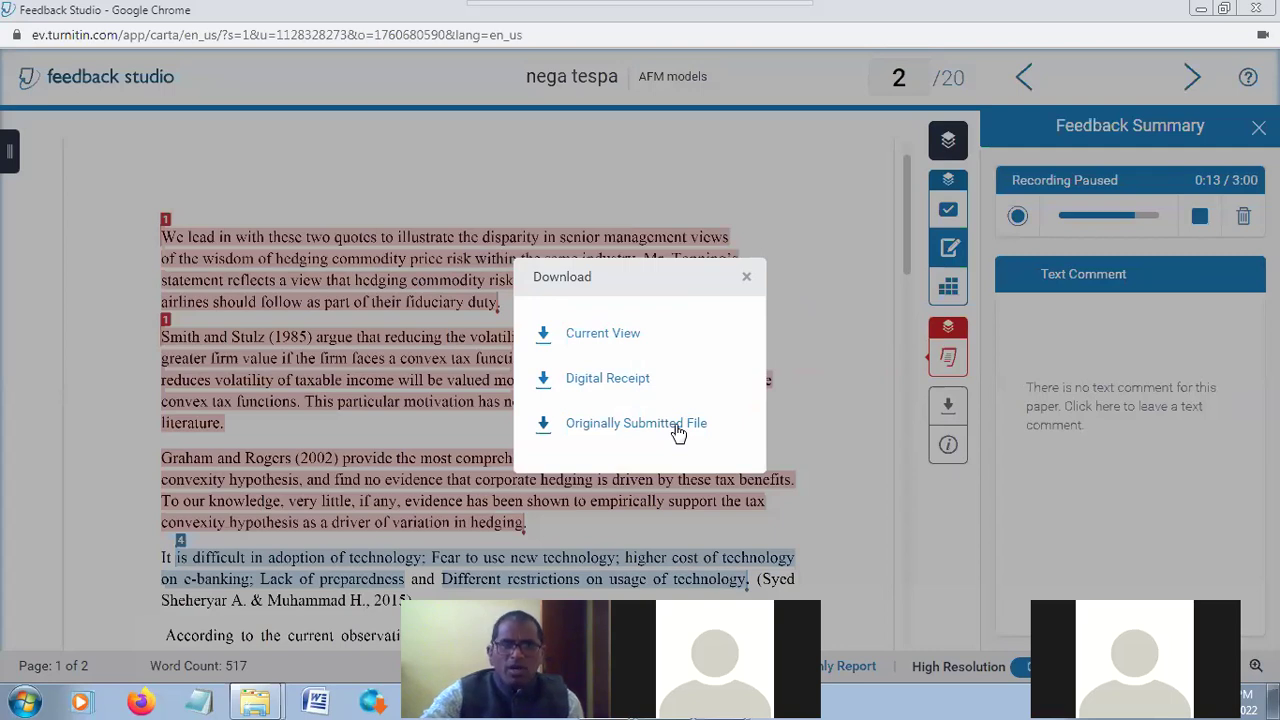
left_click(605, 335)
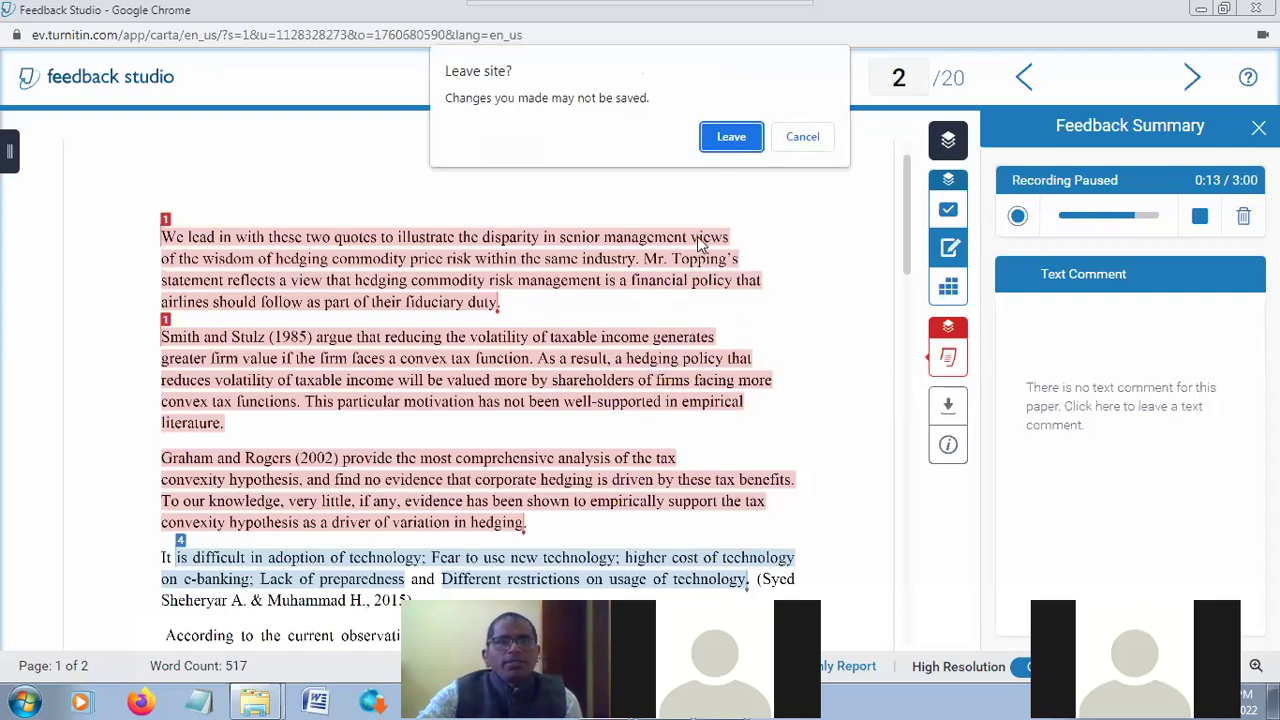
left_click(745, 138)
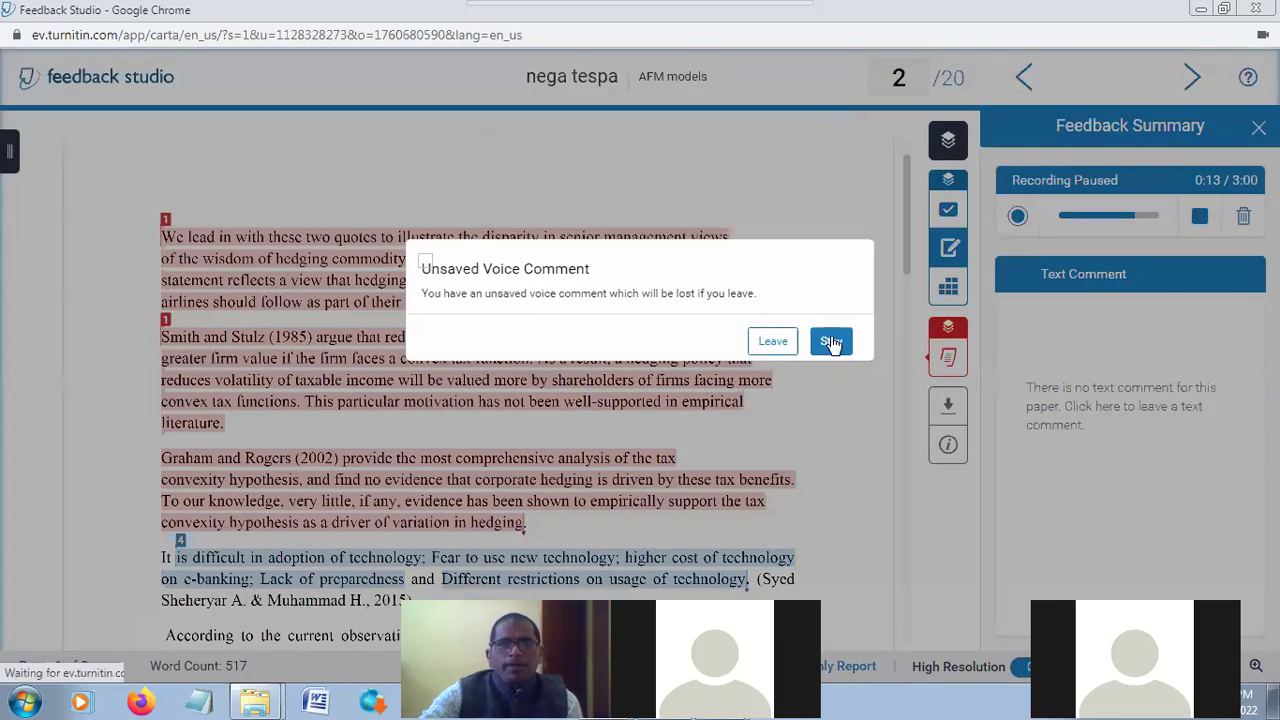
left_click(830, 342)
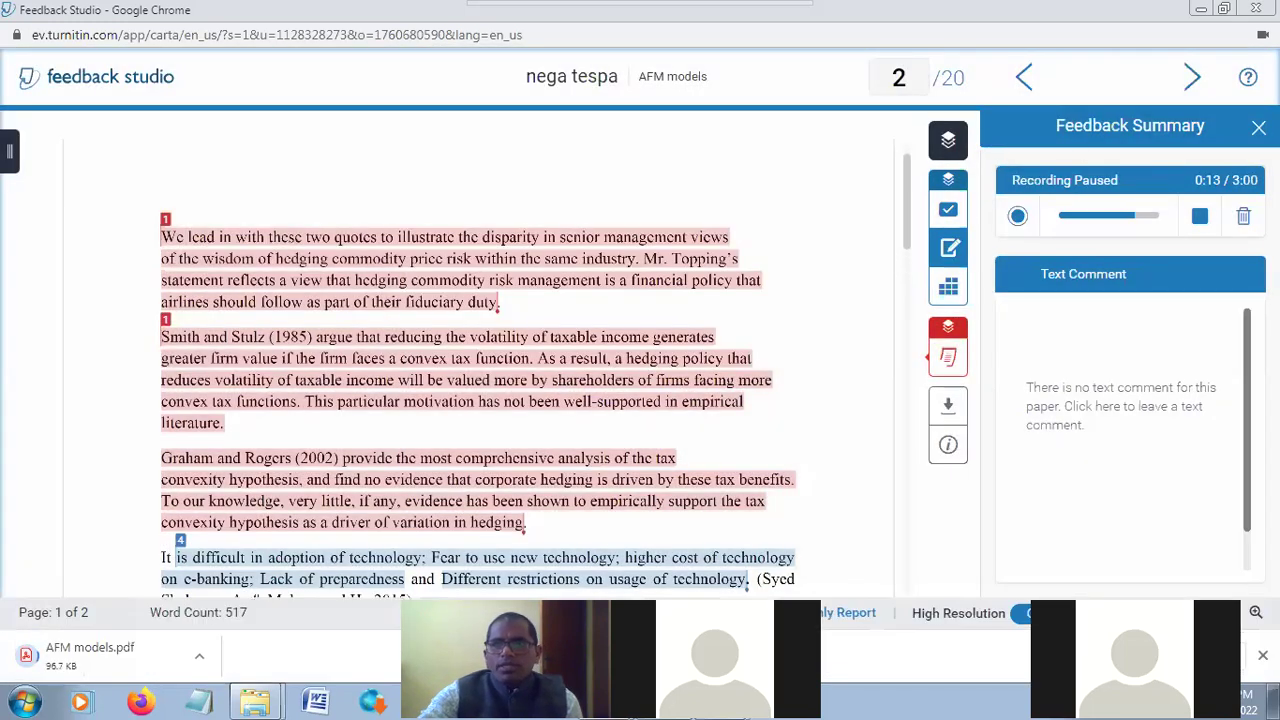
Look over the report's highlighted pages, close the report window without saving the voice comment, and return to the AFM assignment inbox
scroll(842, 288, "down", 1)
scroll(842, 288, "down", 5)
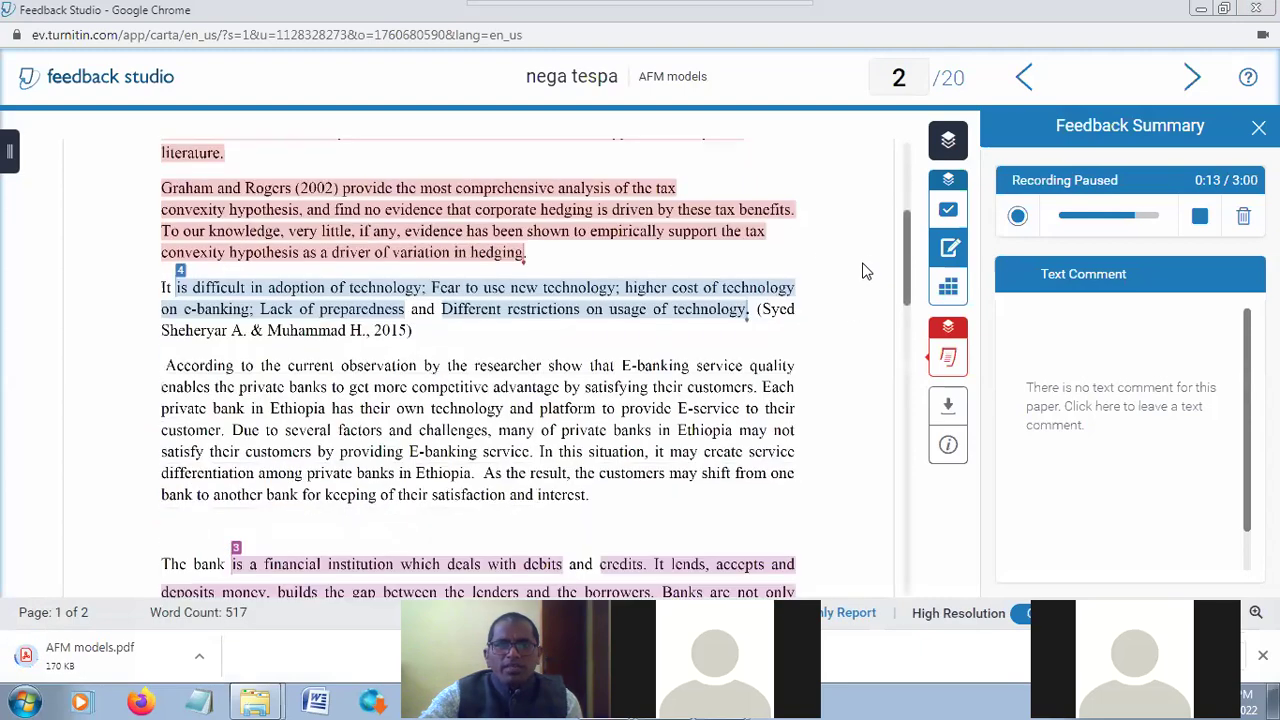
scroll(876, 260, "up", 7)
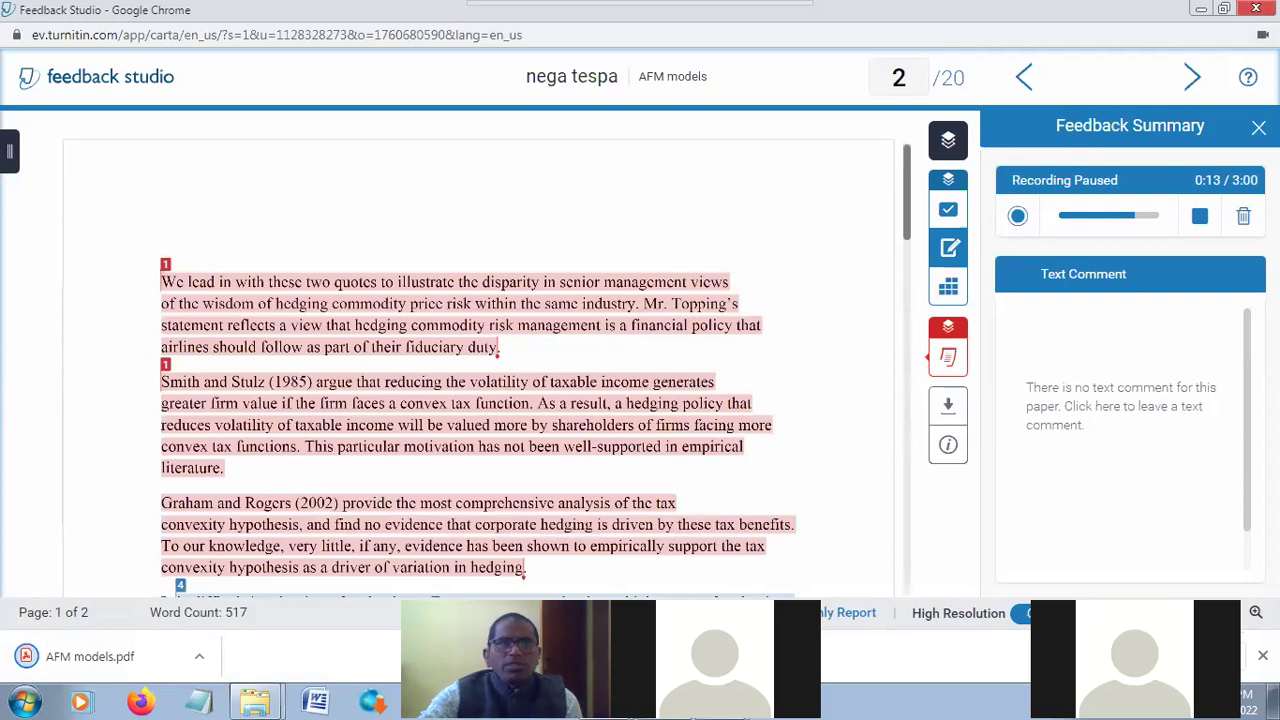
left_click(1256, 8)
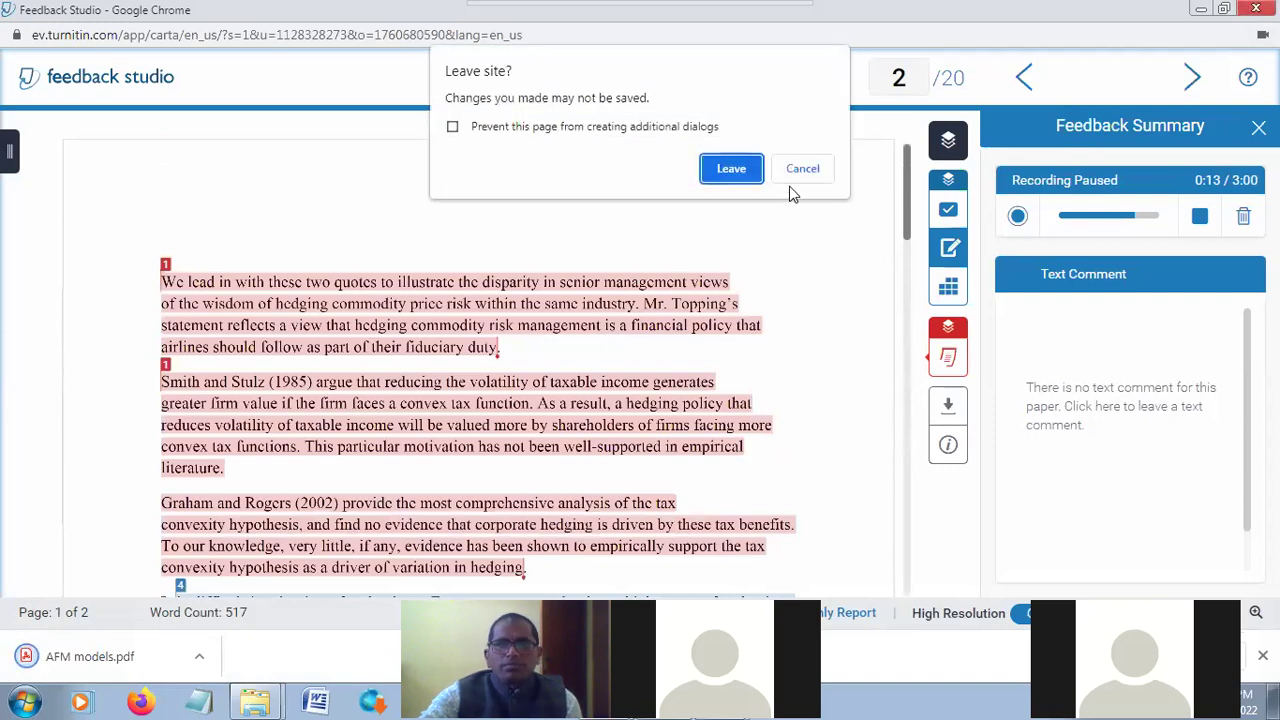
left_click(750, 165)
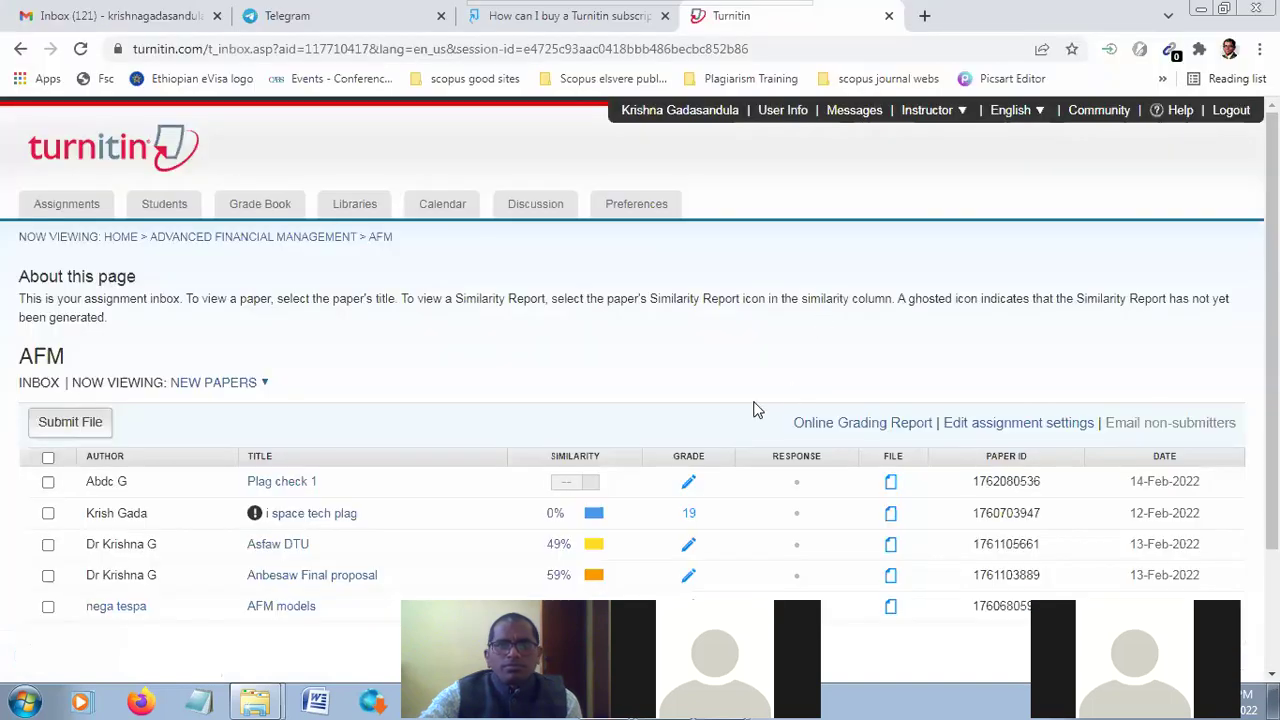
scroll(846, 366, "down", 3)
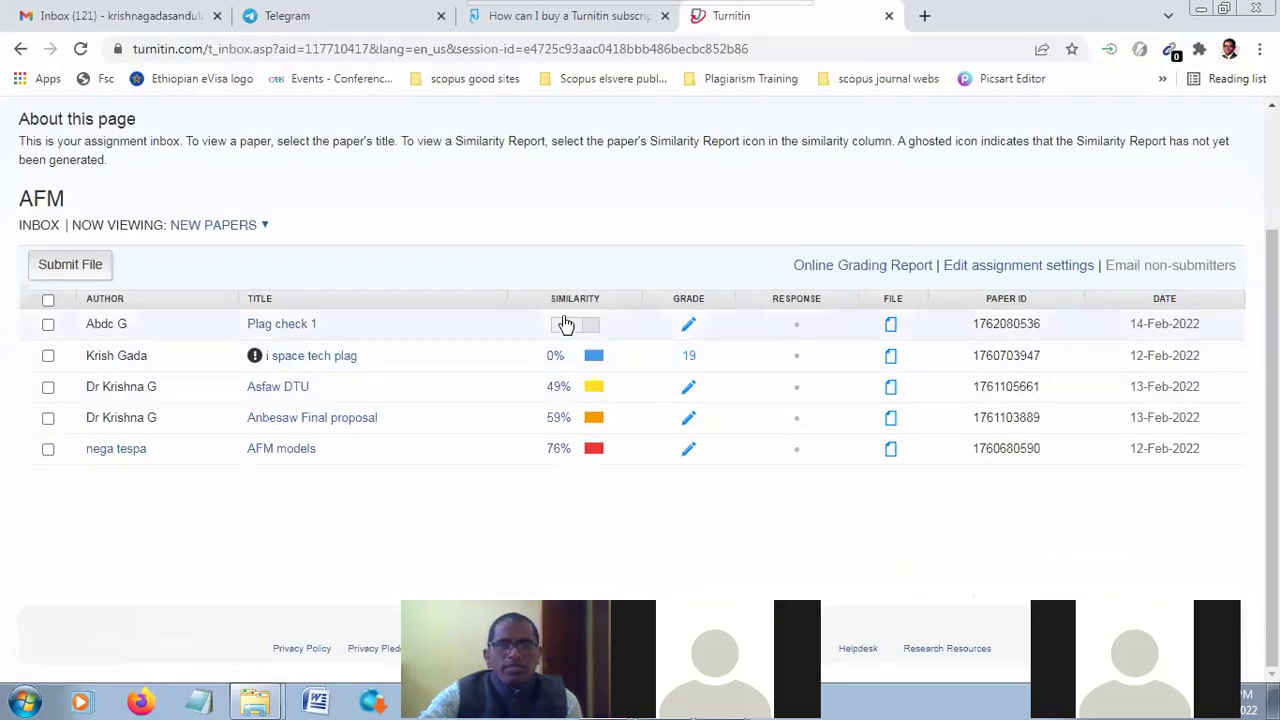
Return to the Advanced Financial Management class homepage and reopen the AFM assignment inbox to refresh the submissions' similarity scores
scroll(737, 251, "up", 3)
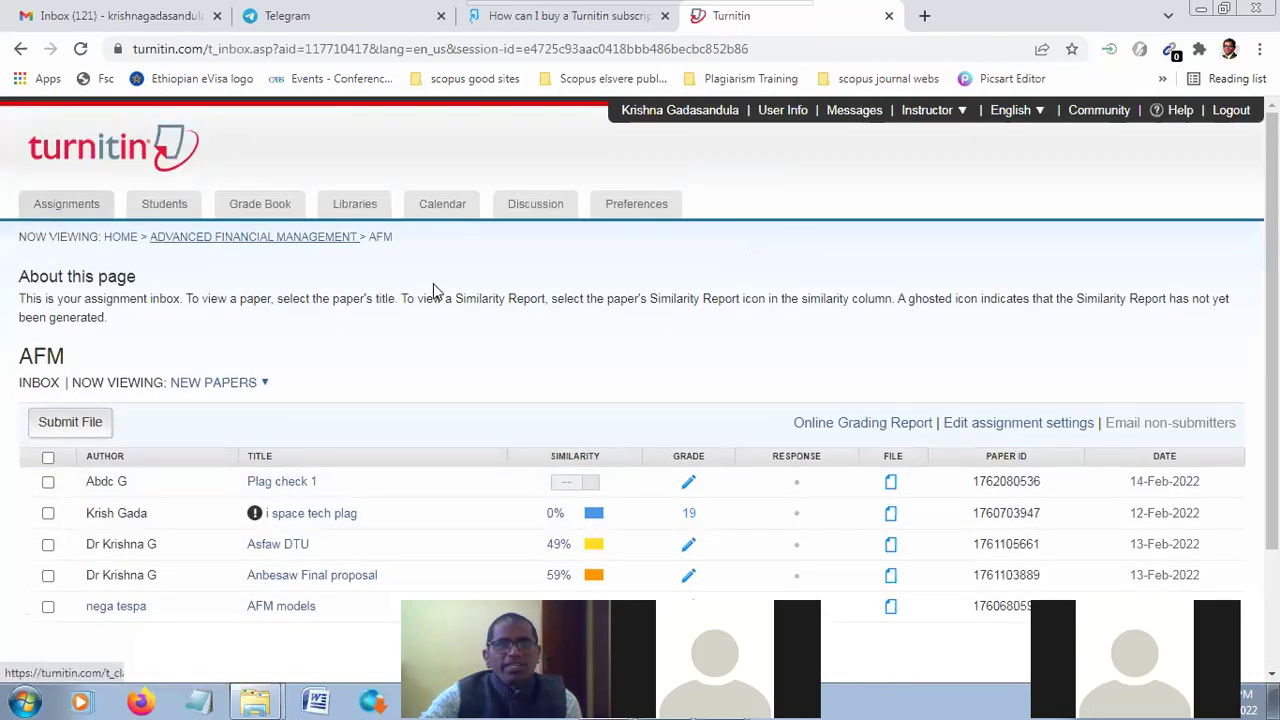
key("alt+Left")
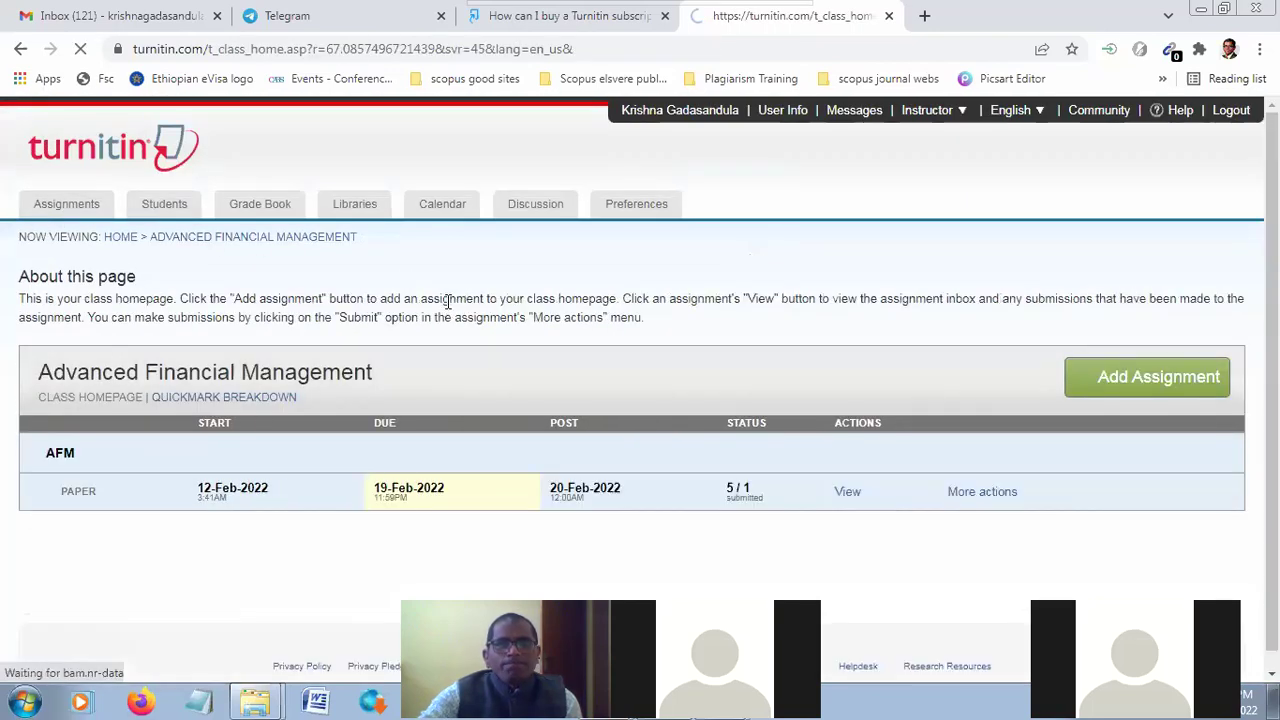
left_click(847, 494)
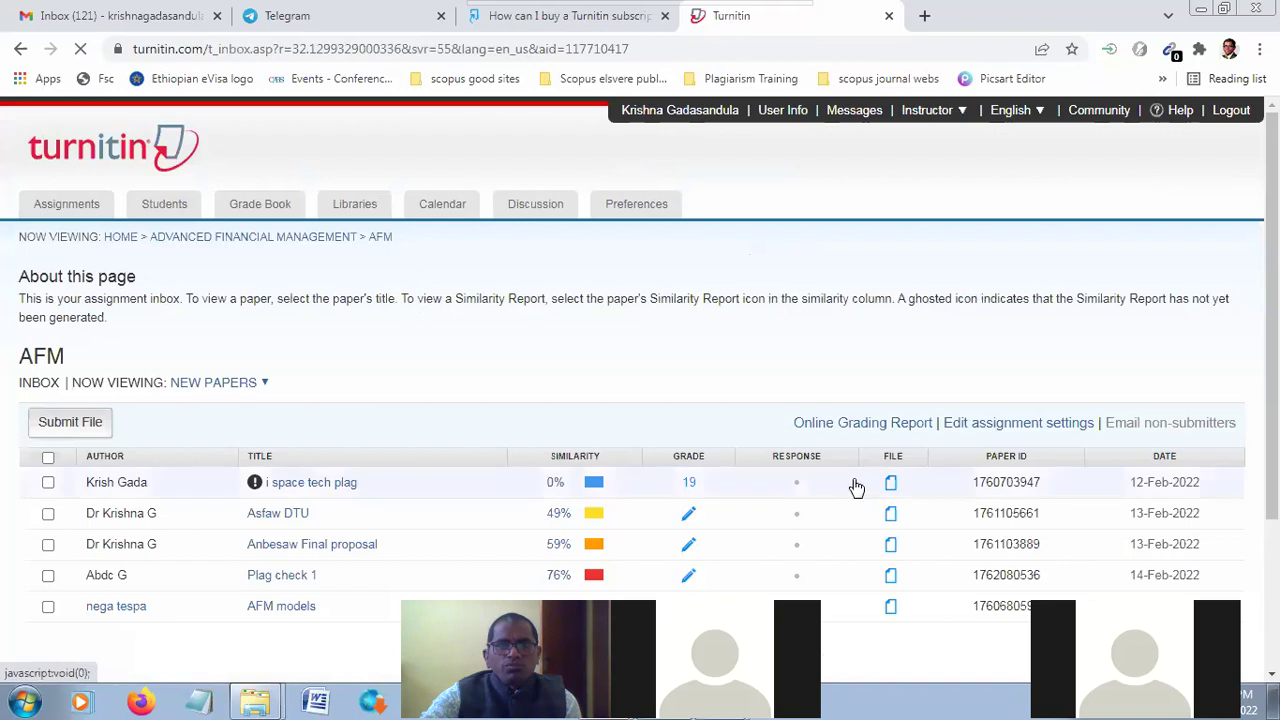
scroll(857, 487, "down", 2)
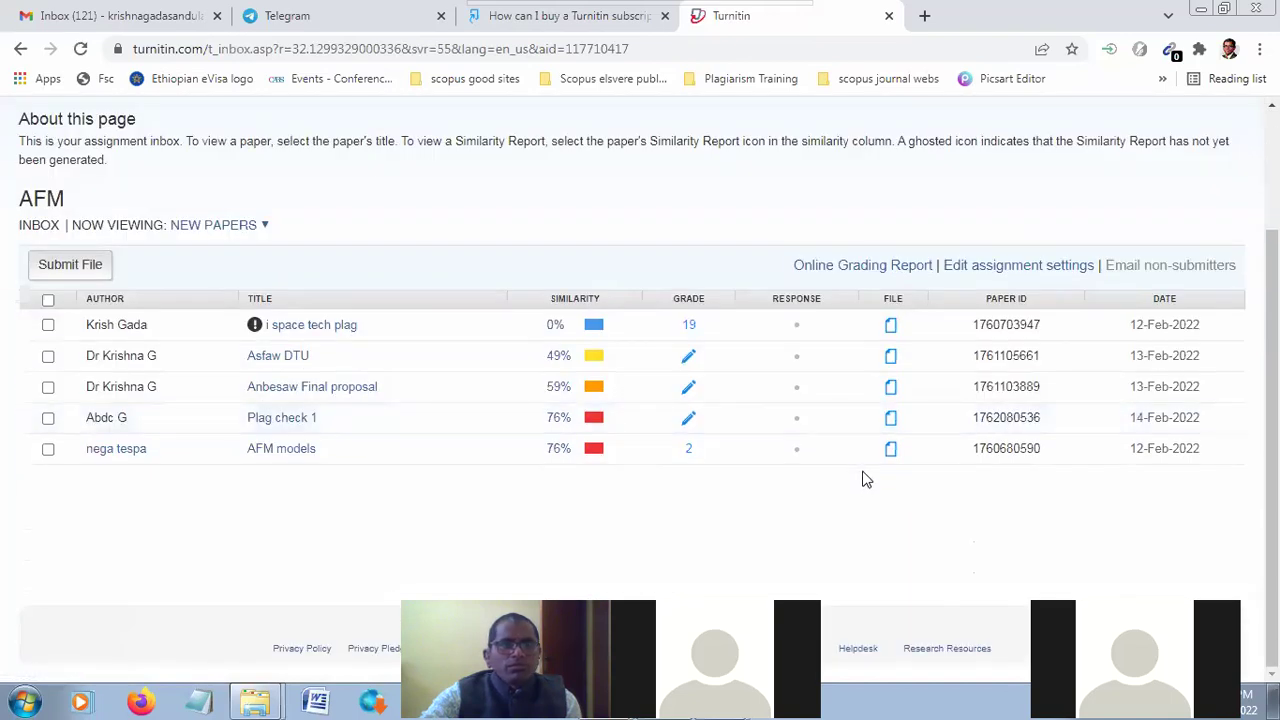
Select the Plag check 1 submission and compare its similarity score with those of the other papers in the inbox
left_click(48, 419)
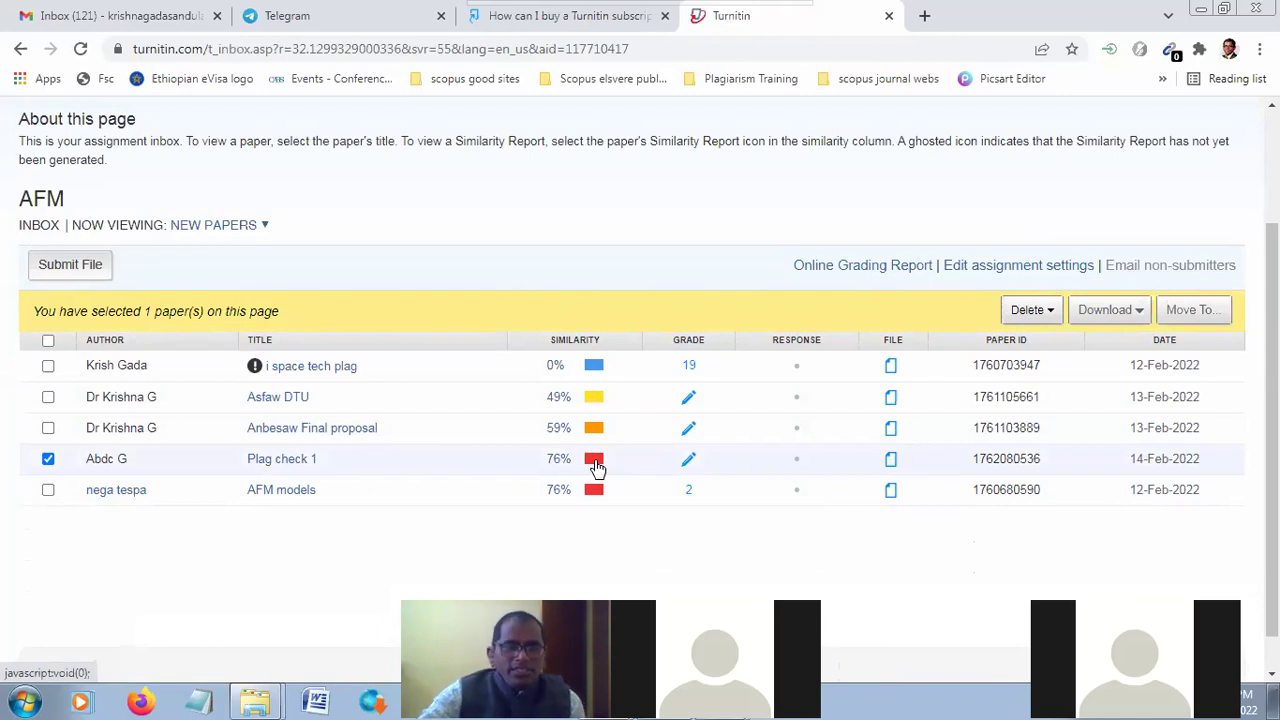
scroll(493, 447, "down", 1)
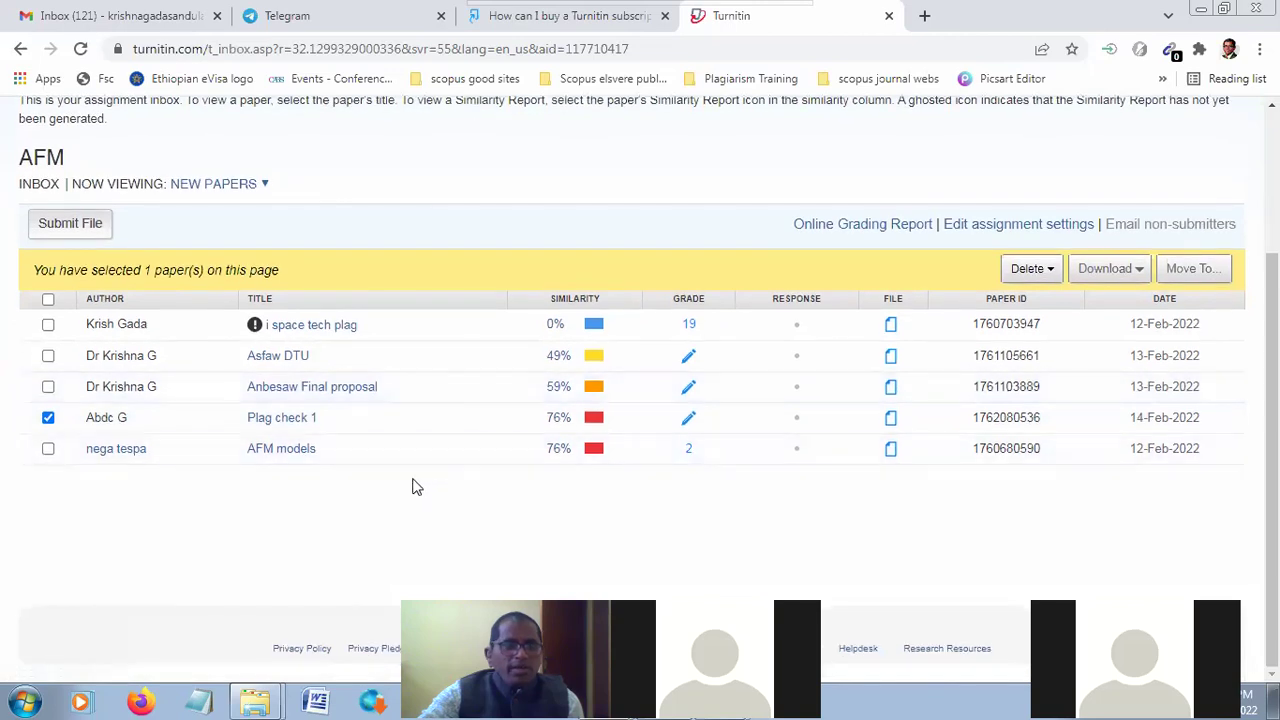
scroll(490, 500, "up", 2)
scroll(500, 480, "down", 2)
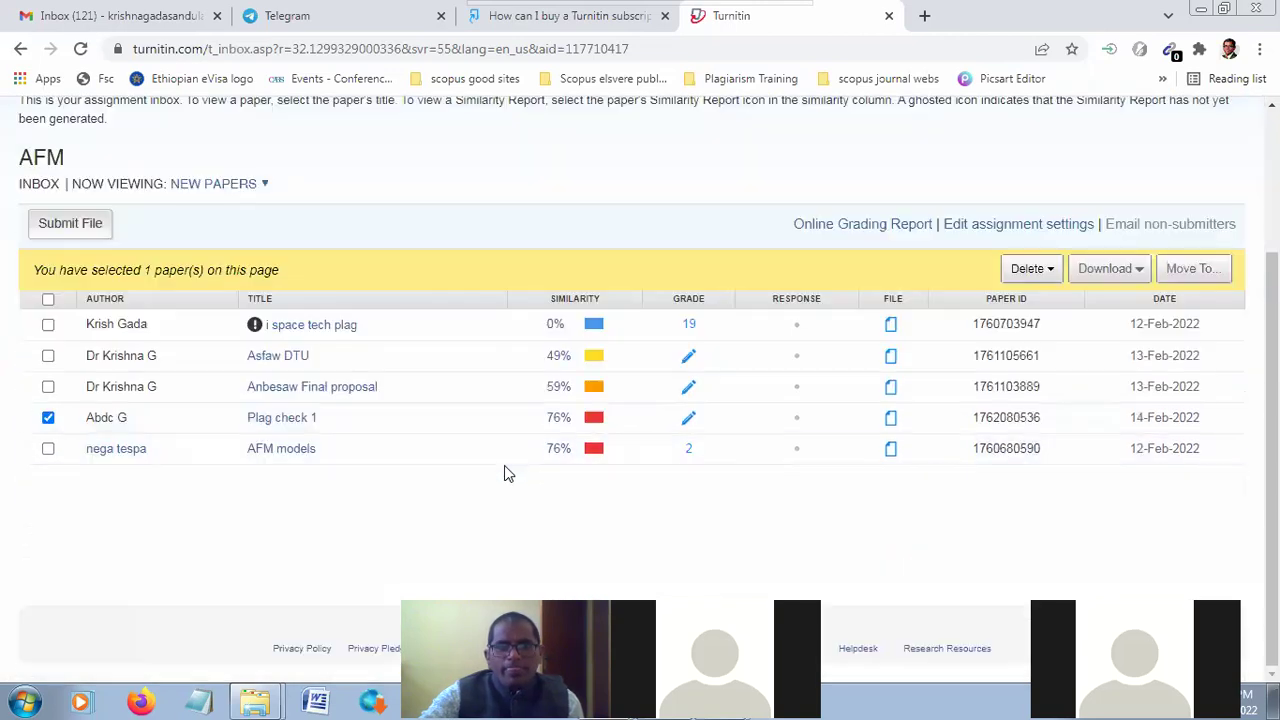
scroll(660, 485, "up", 1)
scroll(680, 480, "down", 1)
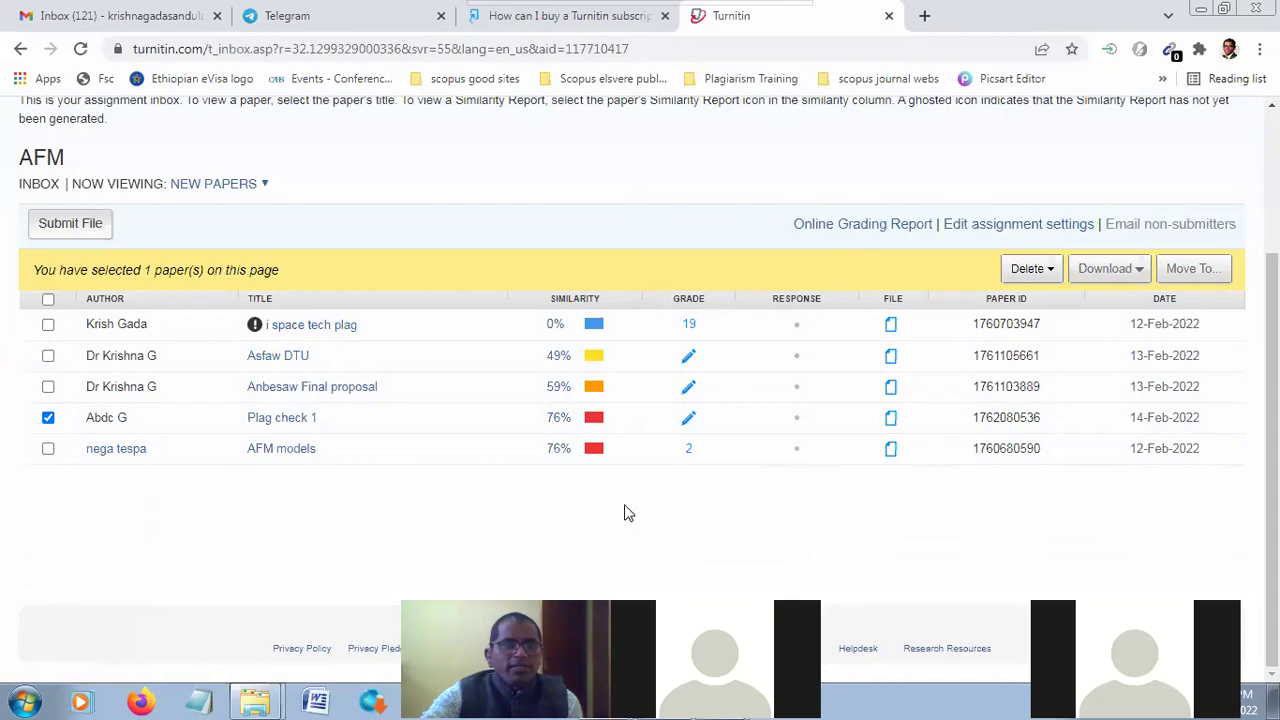
scroll(623, 514, "up", 2)
scroll(646, 480, "down", 2)
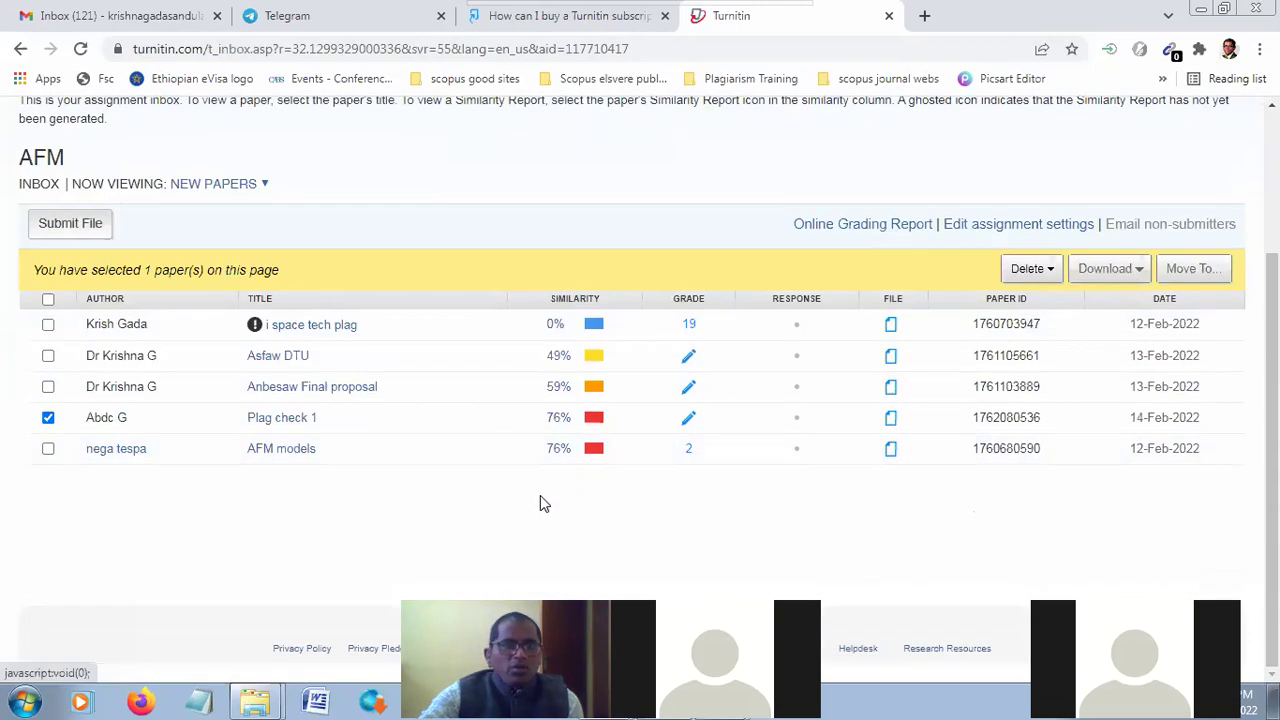
Open the similarity report of the Plag check 1 paper and maximize its window
left_click(561, 419)
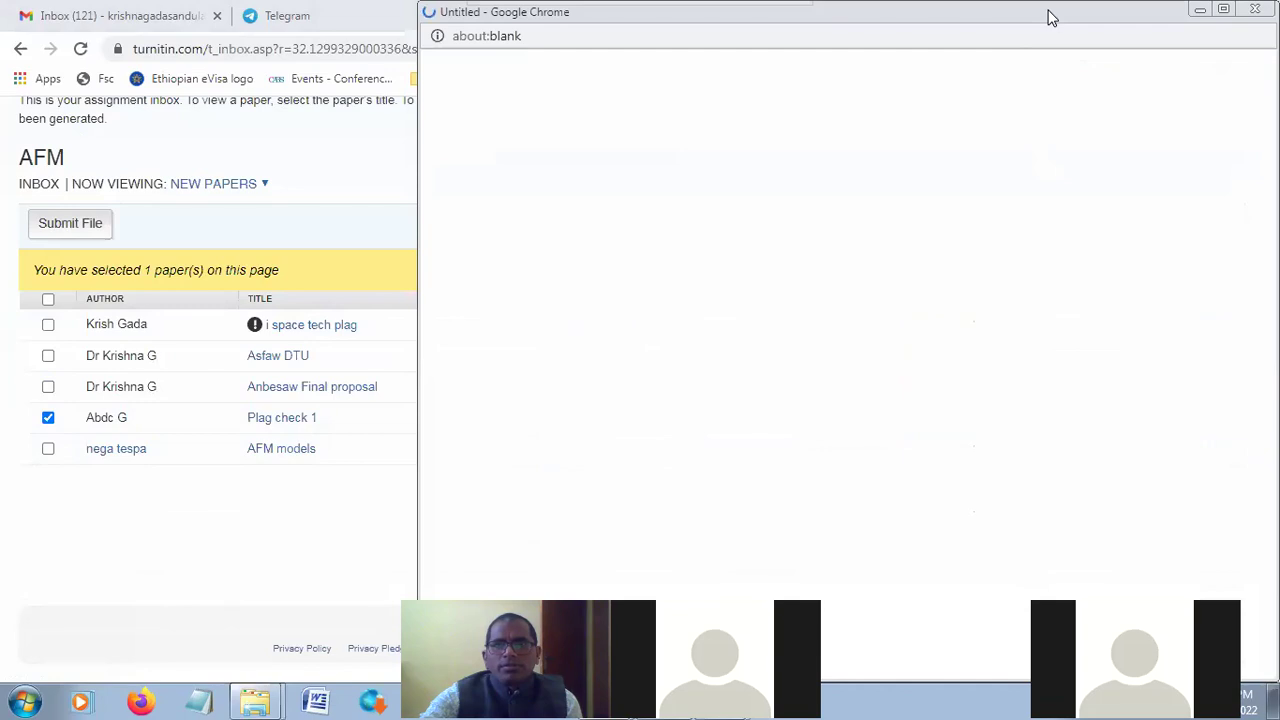
left_click_drag(1051, 20, 763, 34)
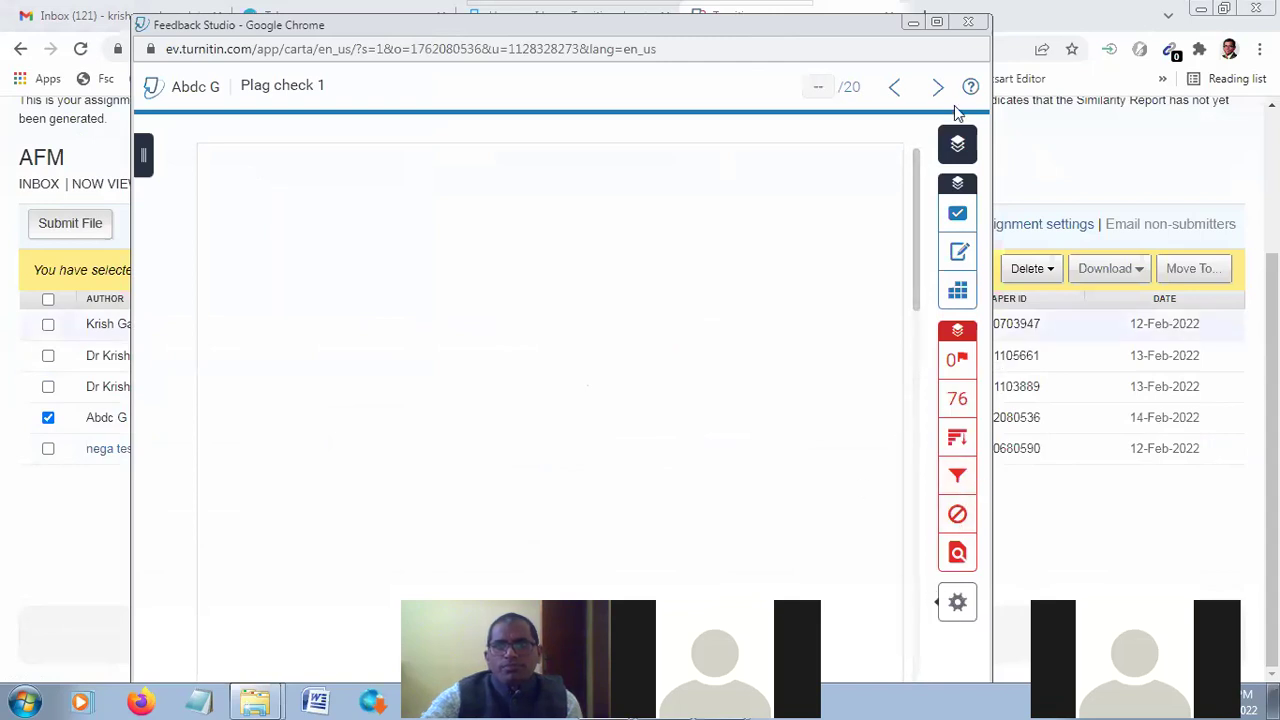
double_click(810, 29)
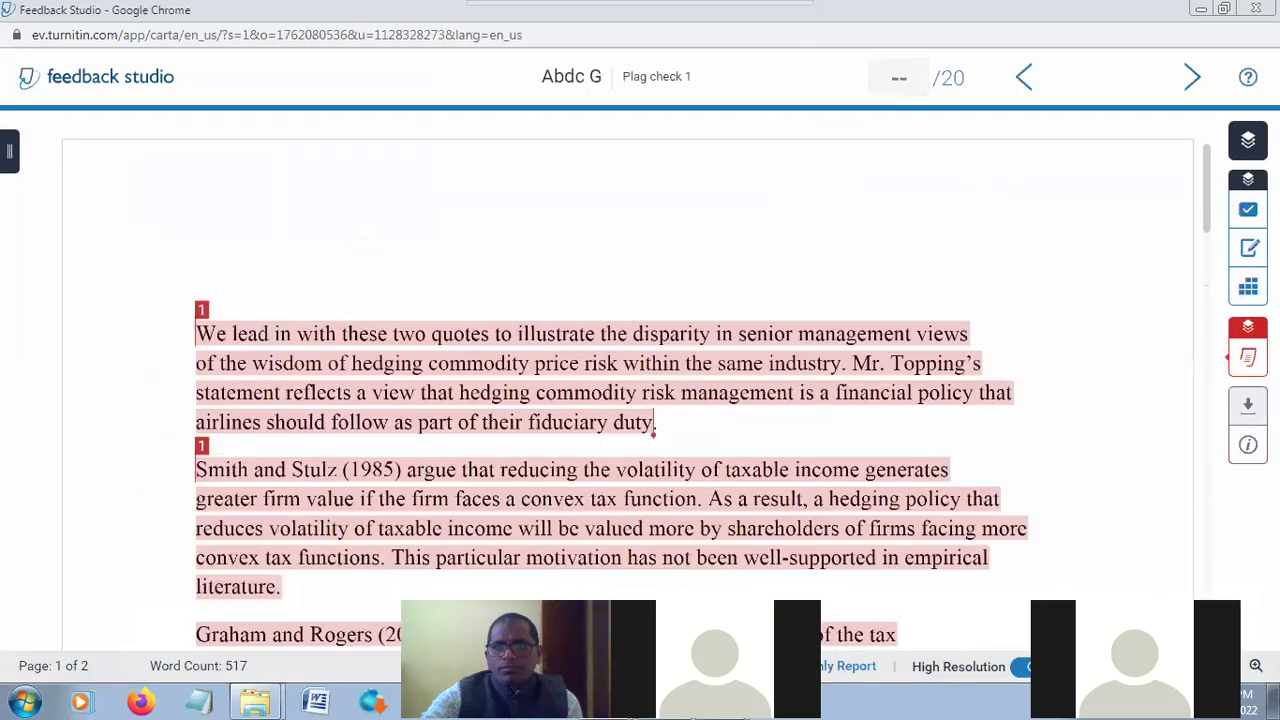
Download the current view of the Plag check 1 similarity report, and minimize the report and inbox windows
left_click(1248, 405)
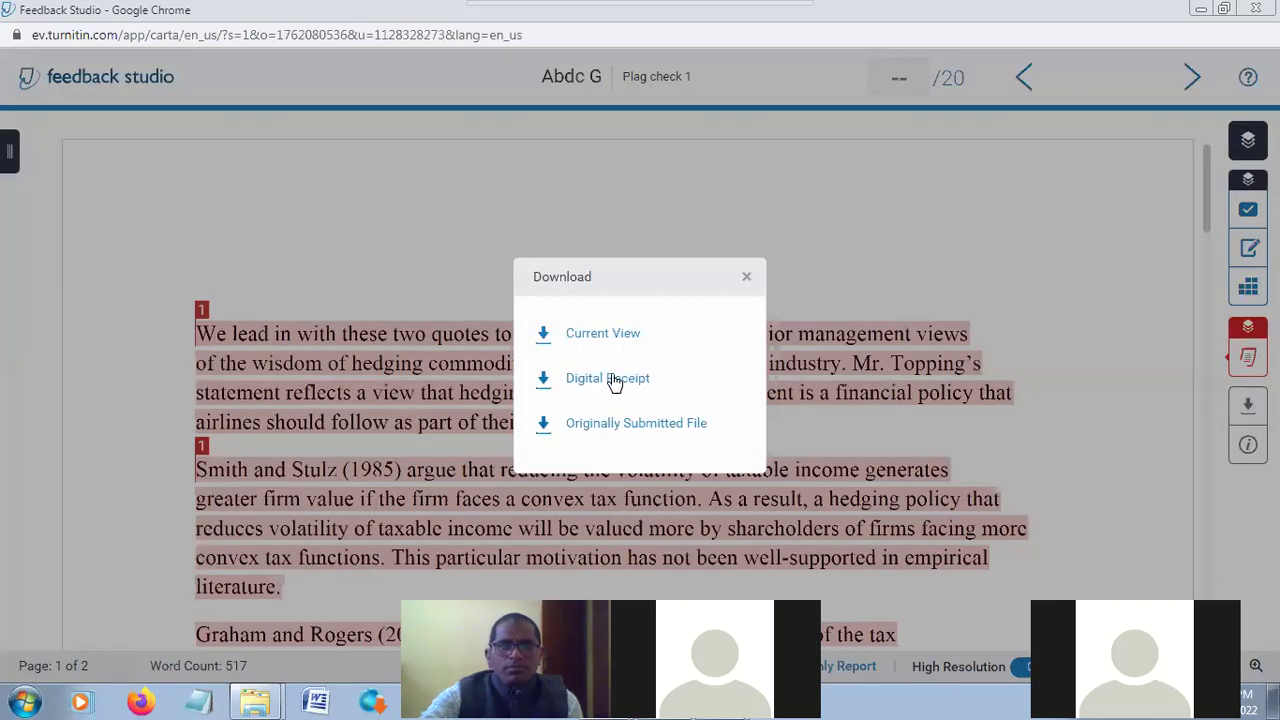
left_click(620, 335)
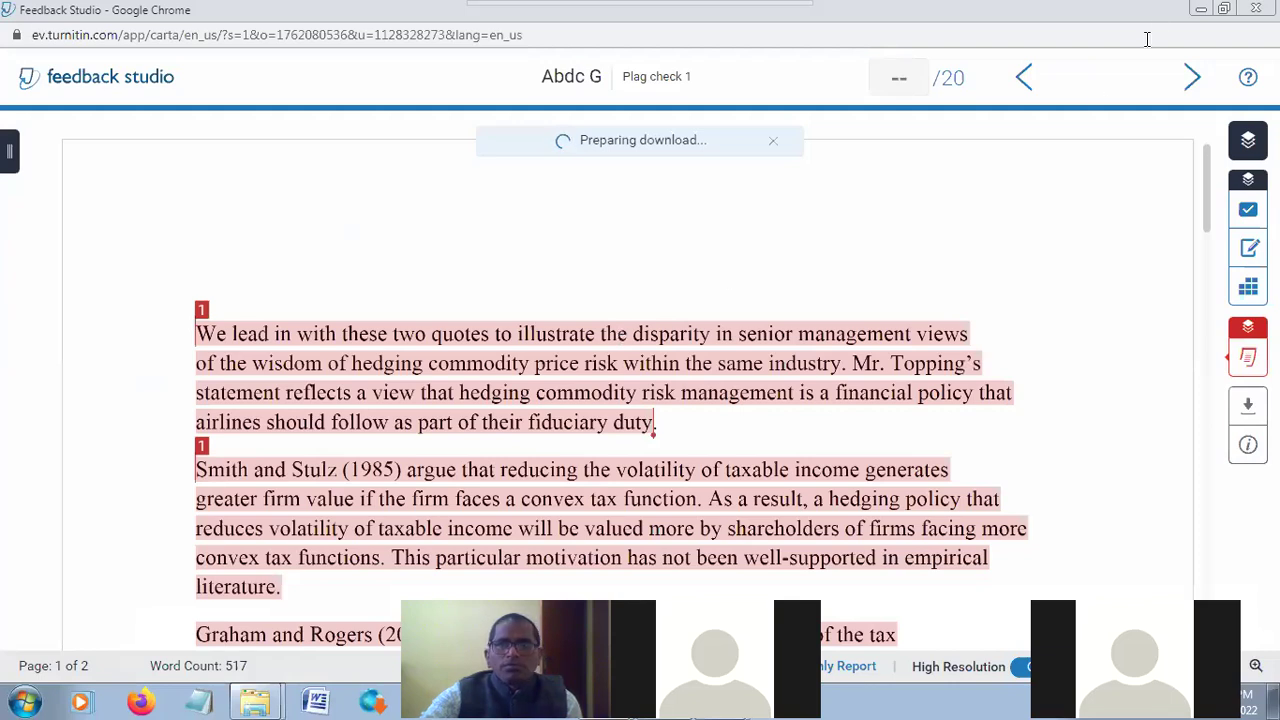
left_click(1201, 8)
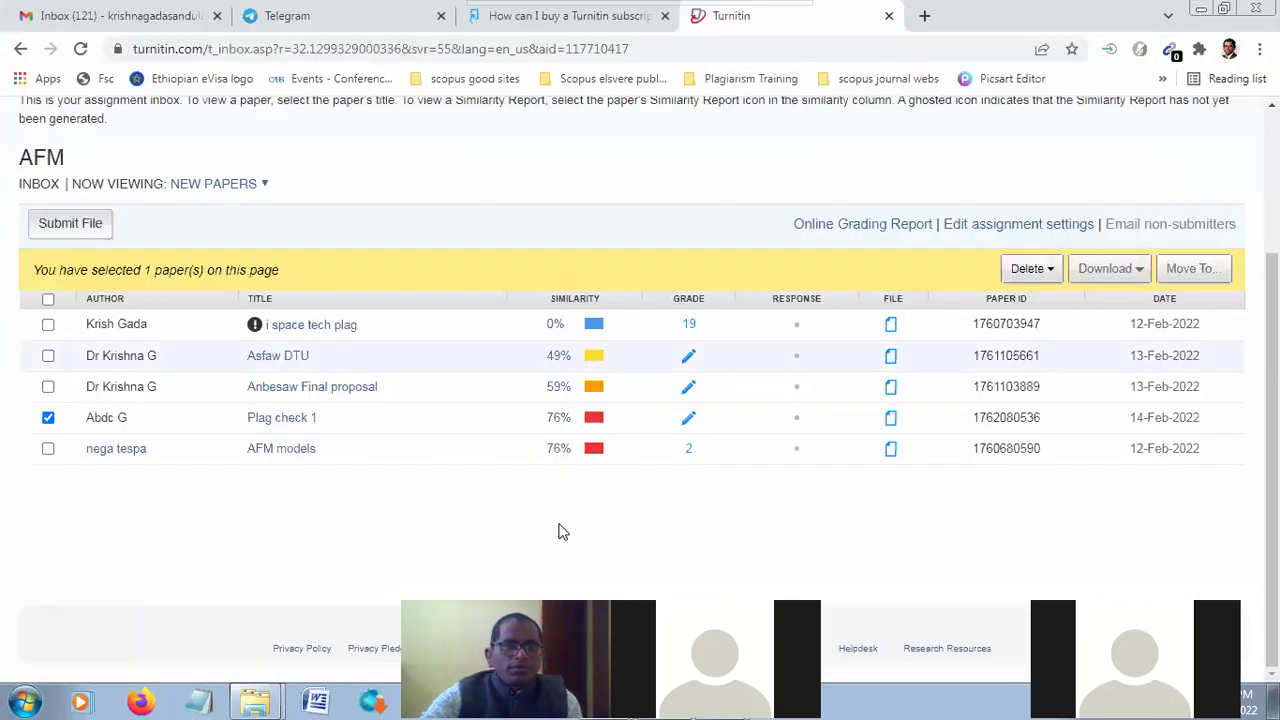
left_click(1201, 12)
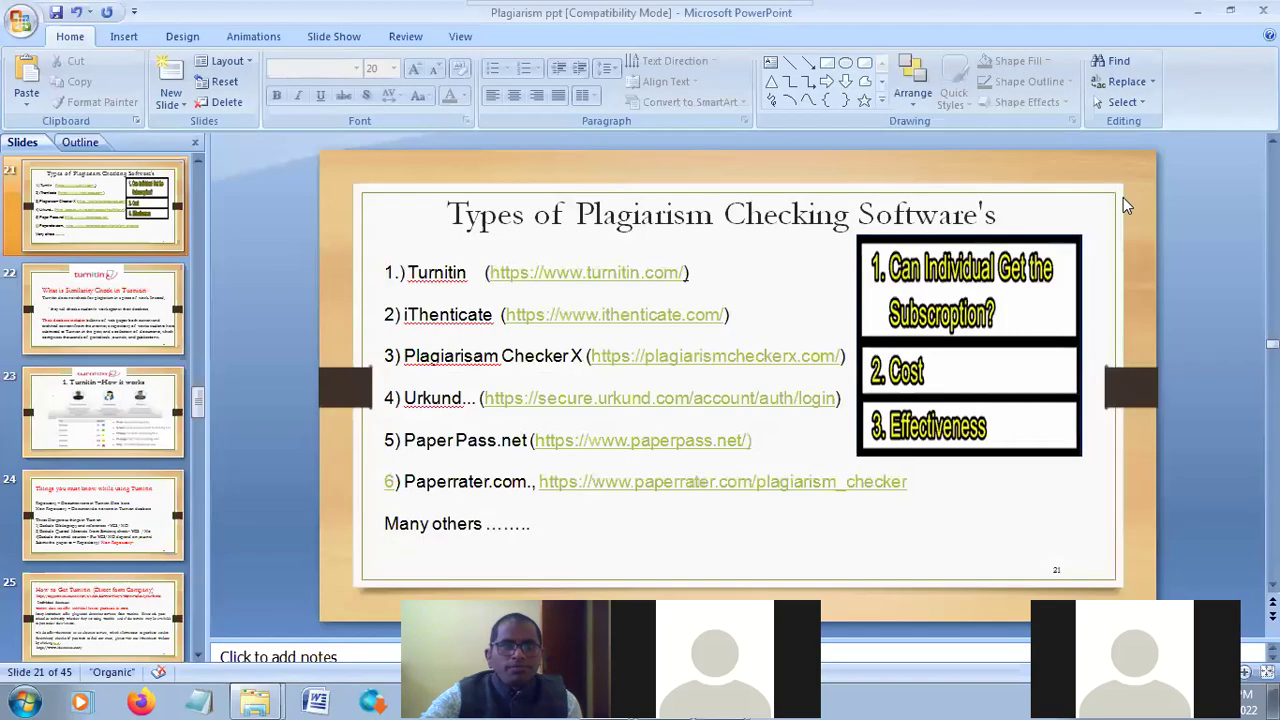
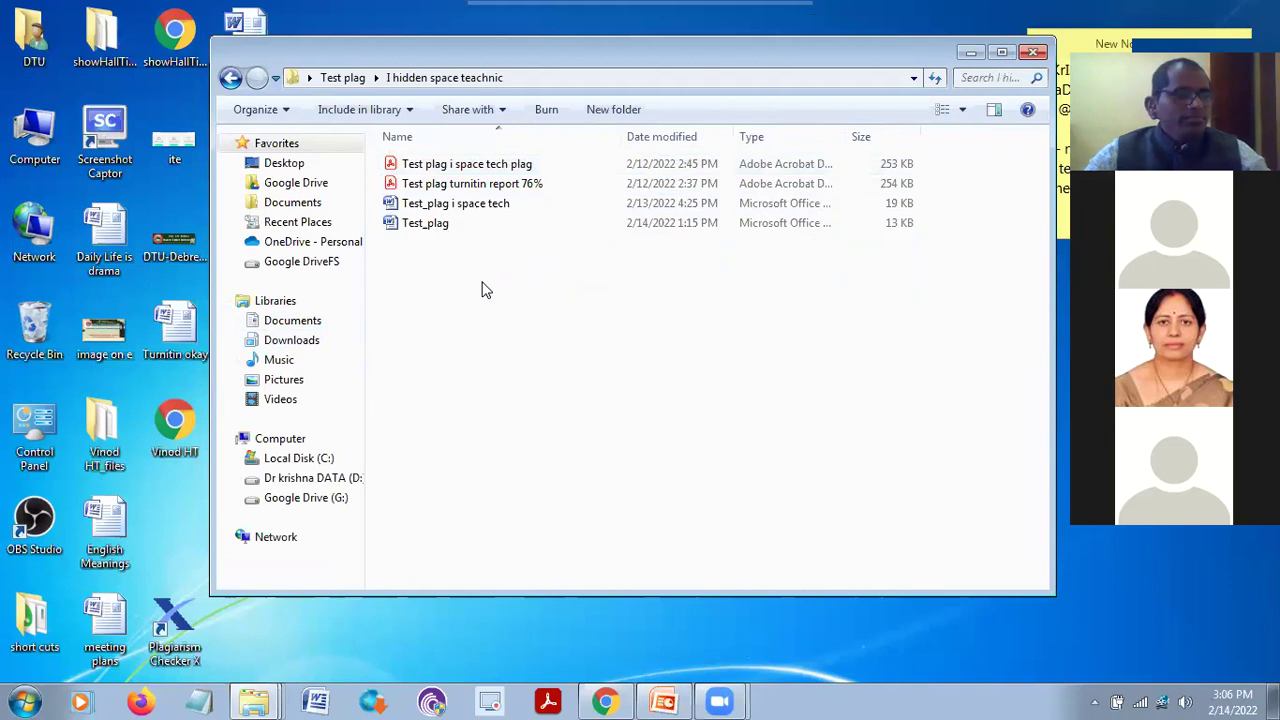
Open the Test_plag document in Word, look through its paragraphs, and minimize it to return to the folder
left_click(443, 225)
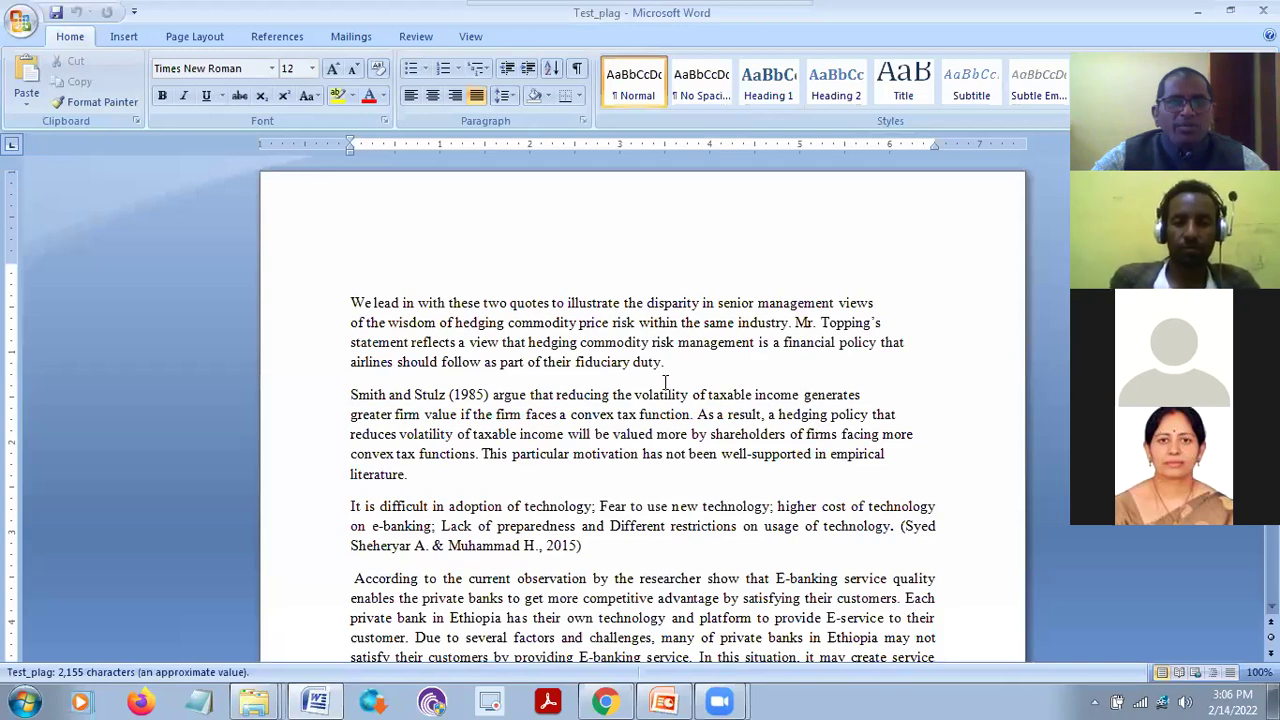
scroll(675, 374, "down", 6)
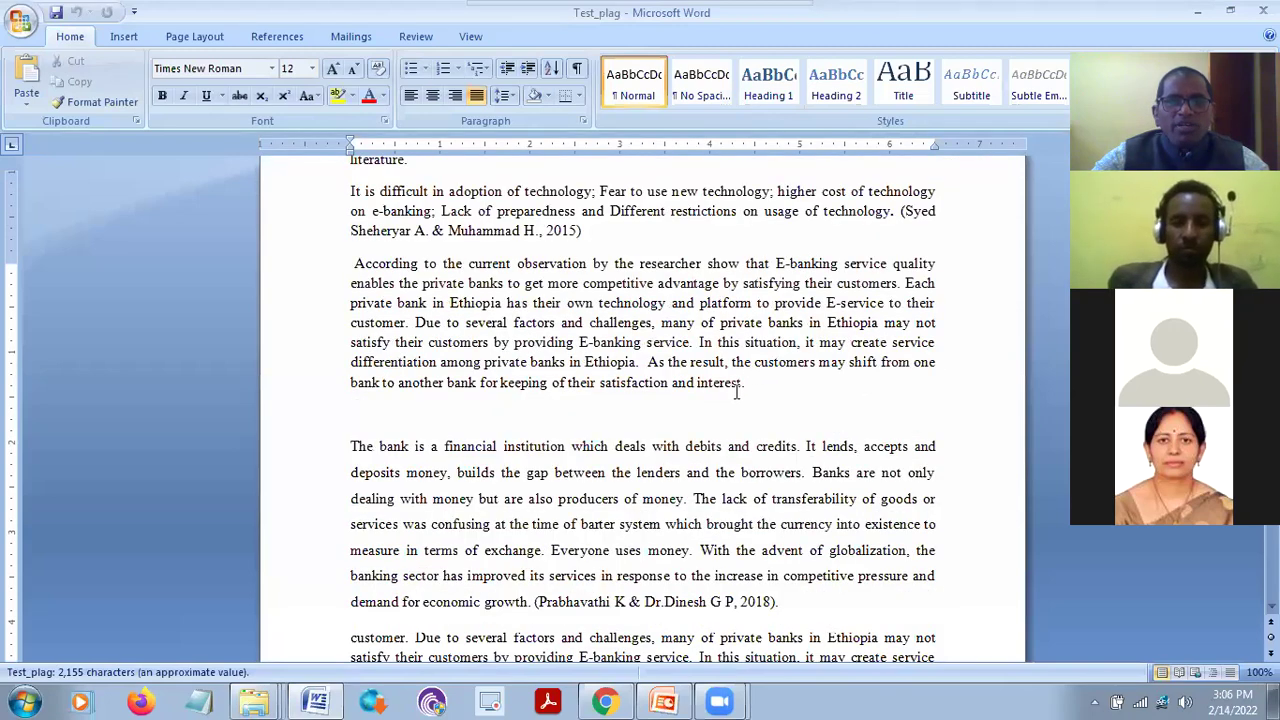
scroll(736, 386, "up", 5)
scroll(769, 410, "down", 6)
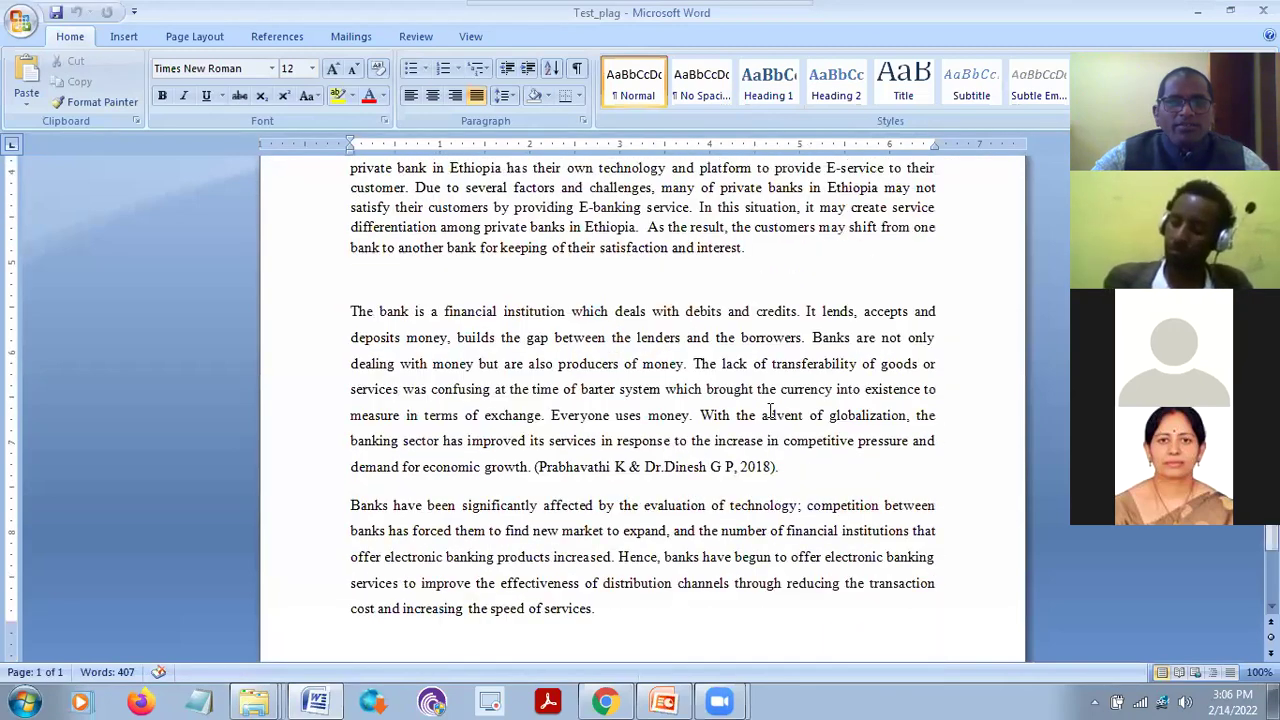
scroll(773, 405, "up", 6)
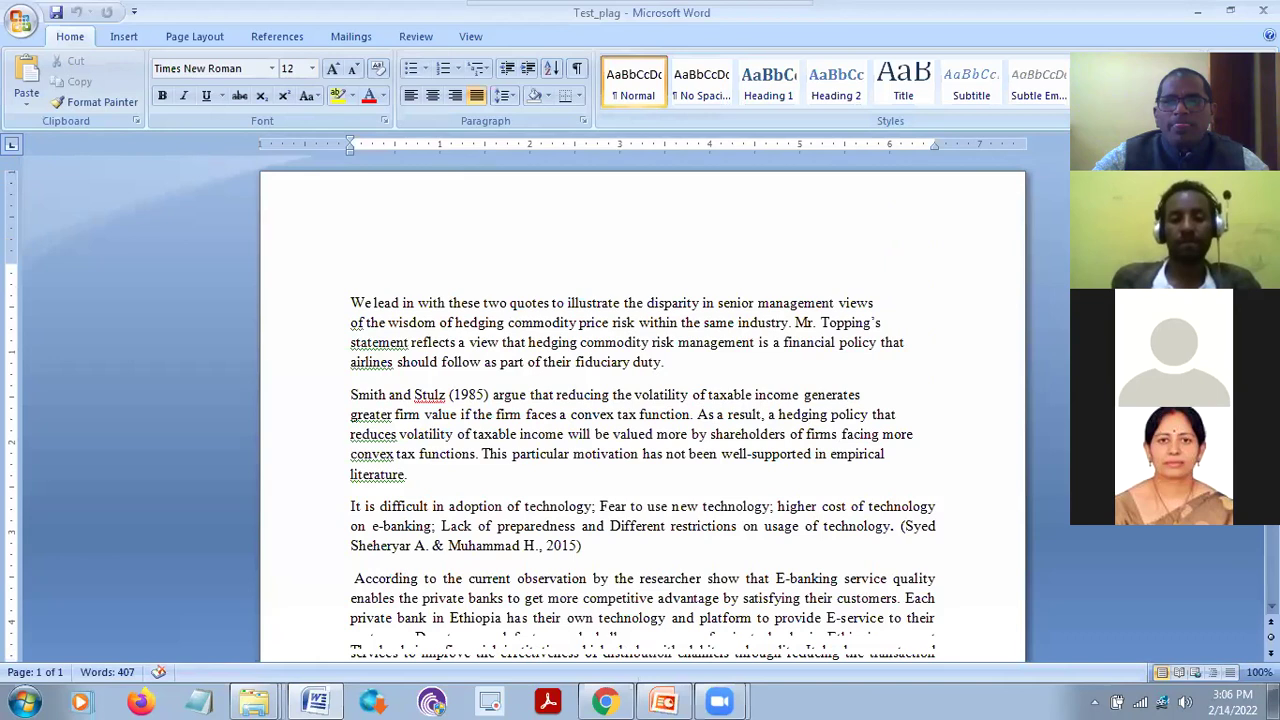
left_click(1198, 14)
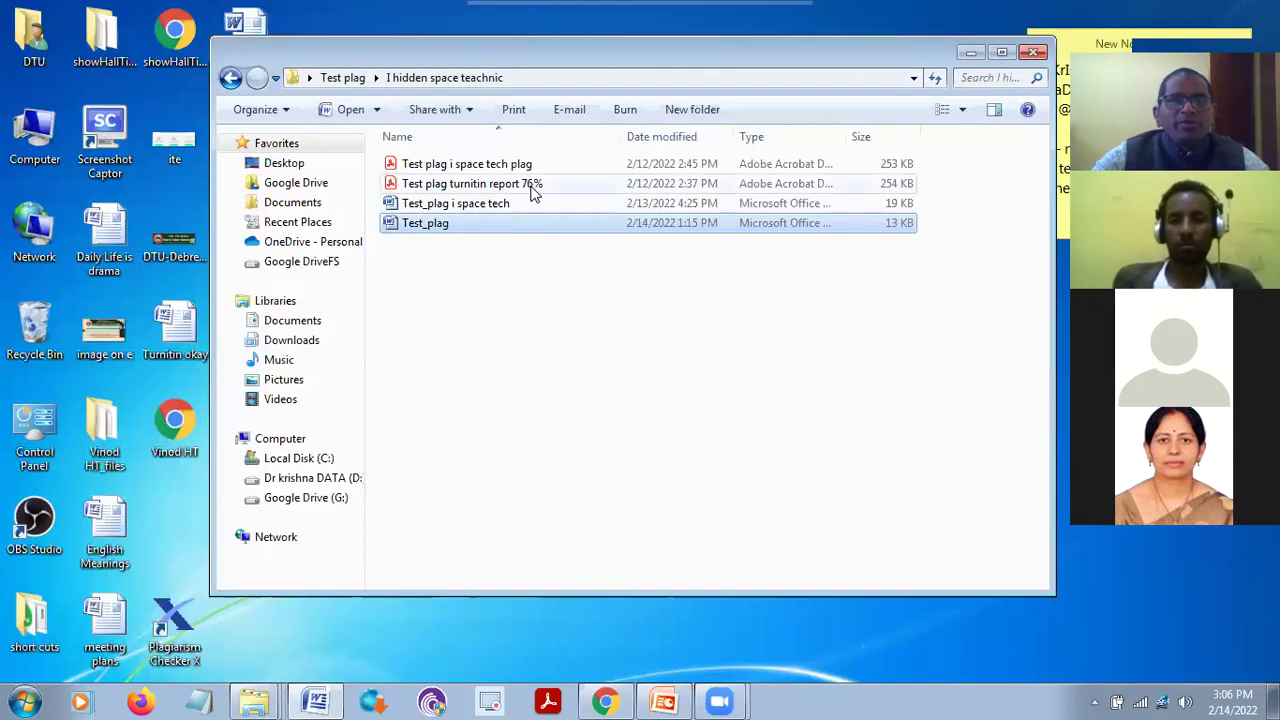
Open the Test plag turnitin report 76% PDF, review its title page and originality report, and minimize it
left_click(530, 185)
double_click(531, 190)
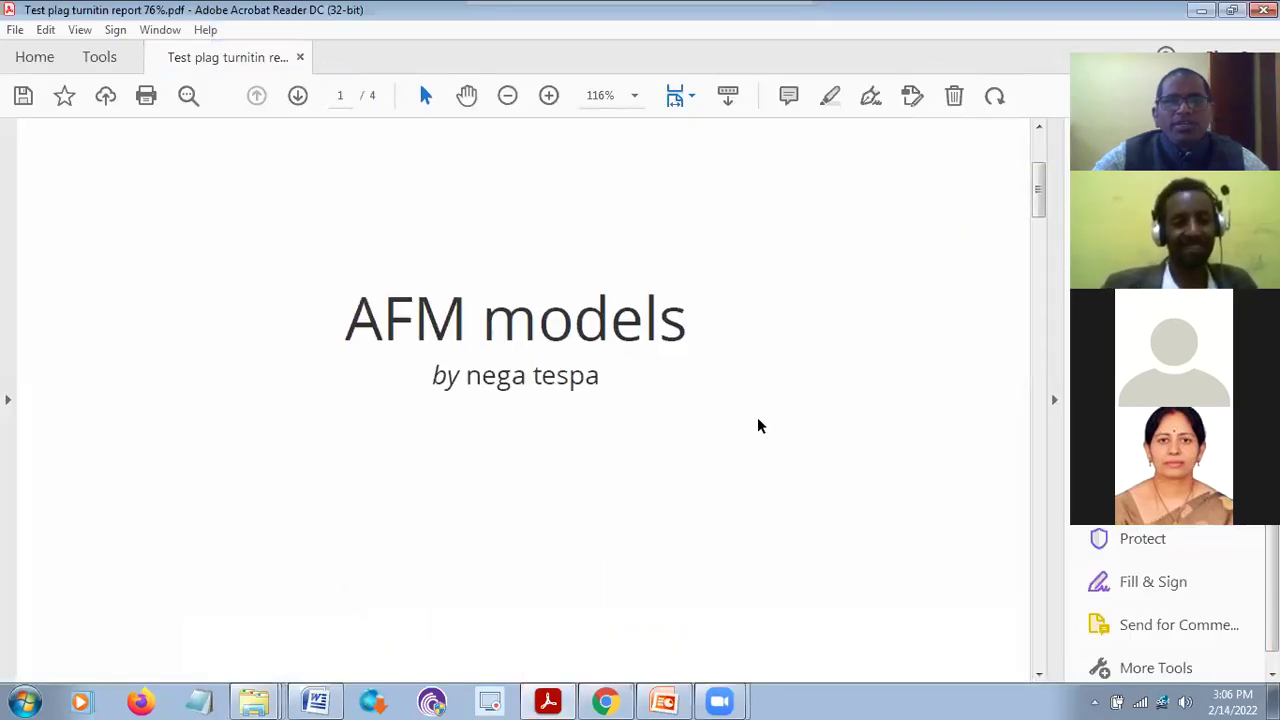
scroll(403, 374, "down", 5)
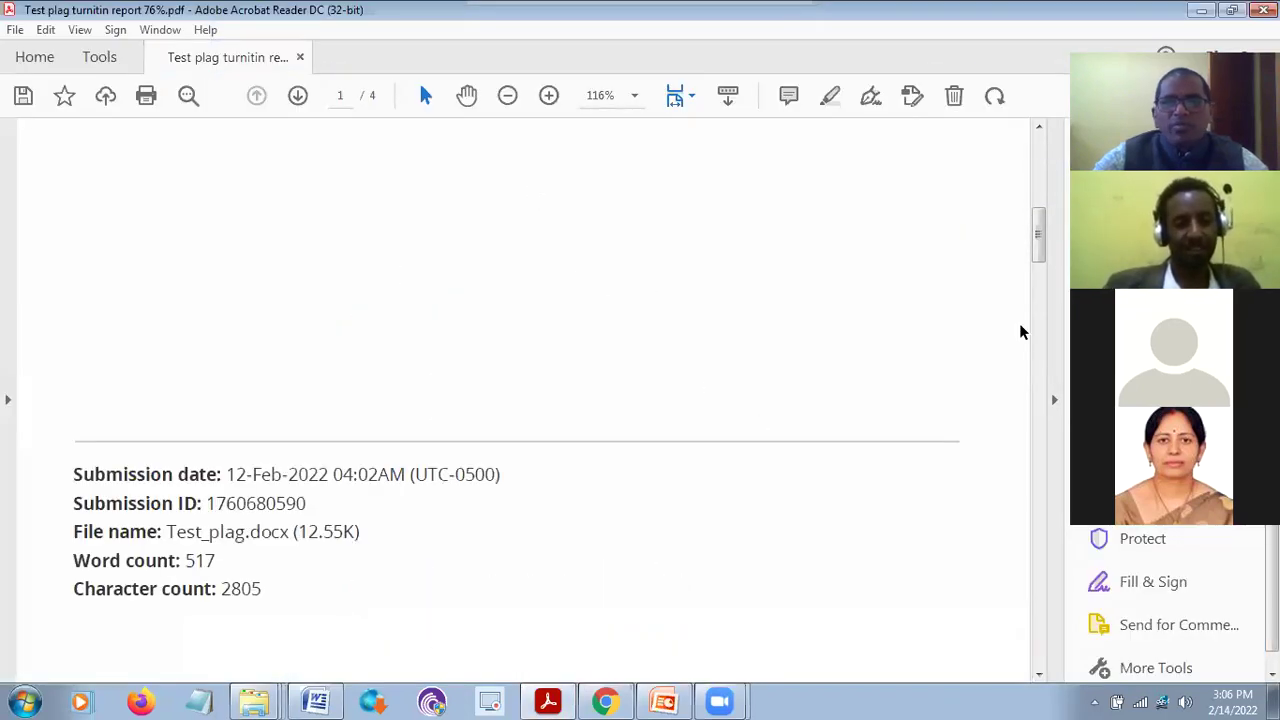
left_click_drag(1040, 242, 1050, 567)
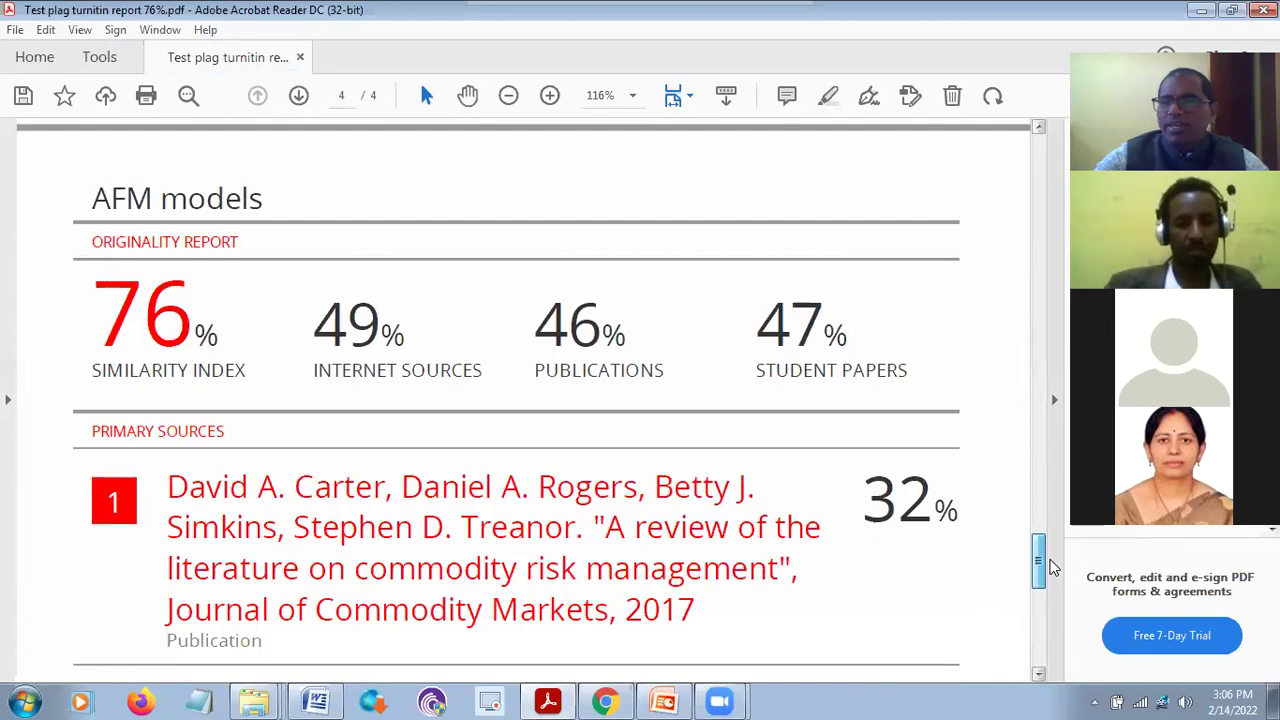
left_click_drag(1050, 567, 1045, 158)
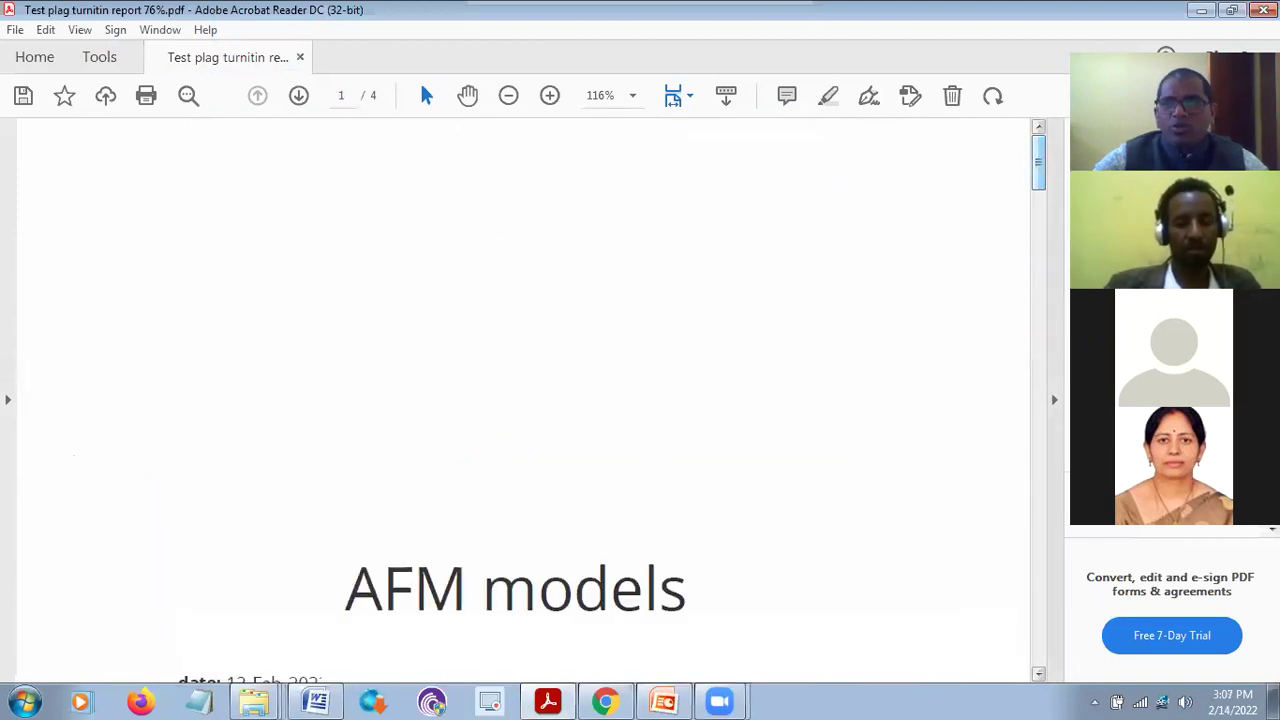
left_click(1201, 10)
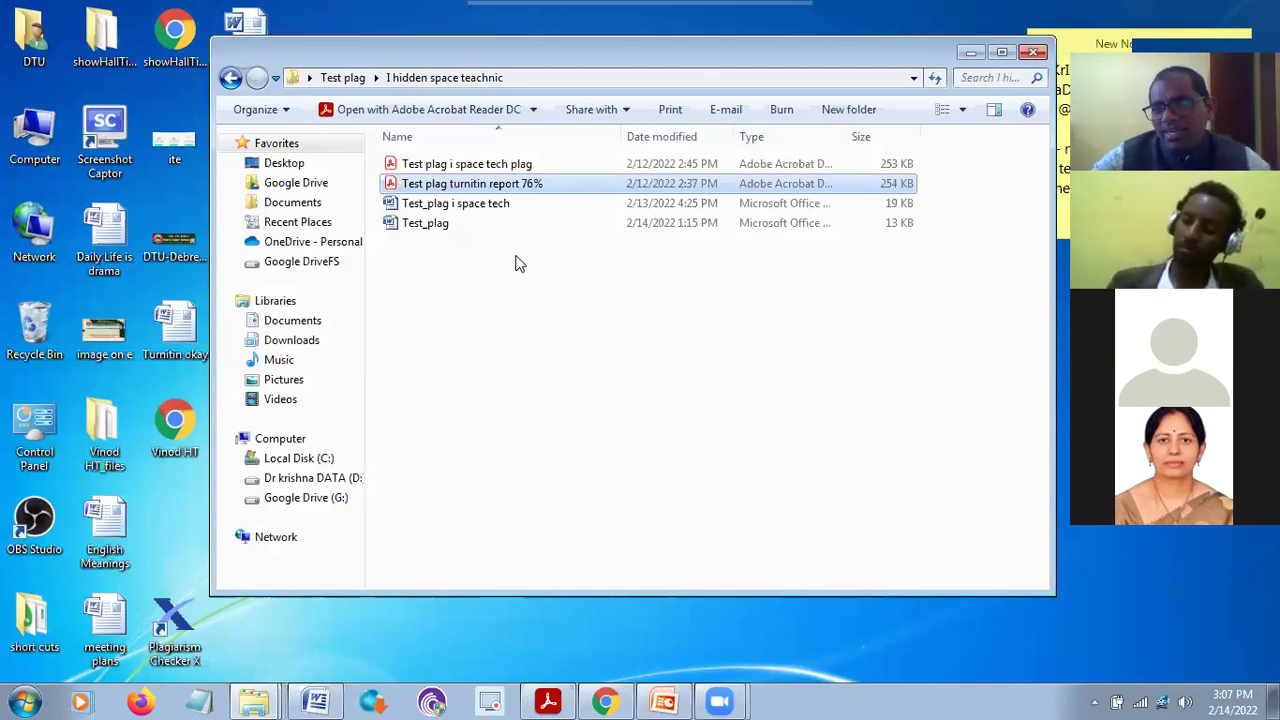
Bring up the Test_plag document again and start a find-and-replace with "i" as the replacement text
left_click(457, 224)
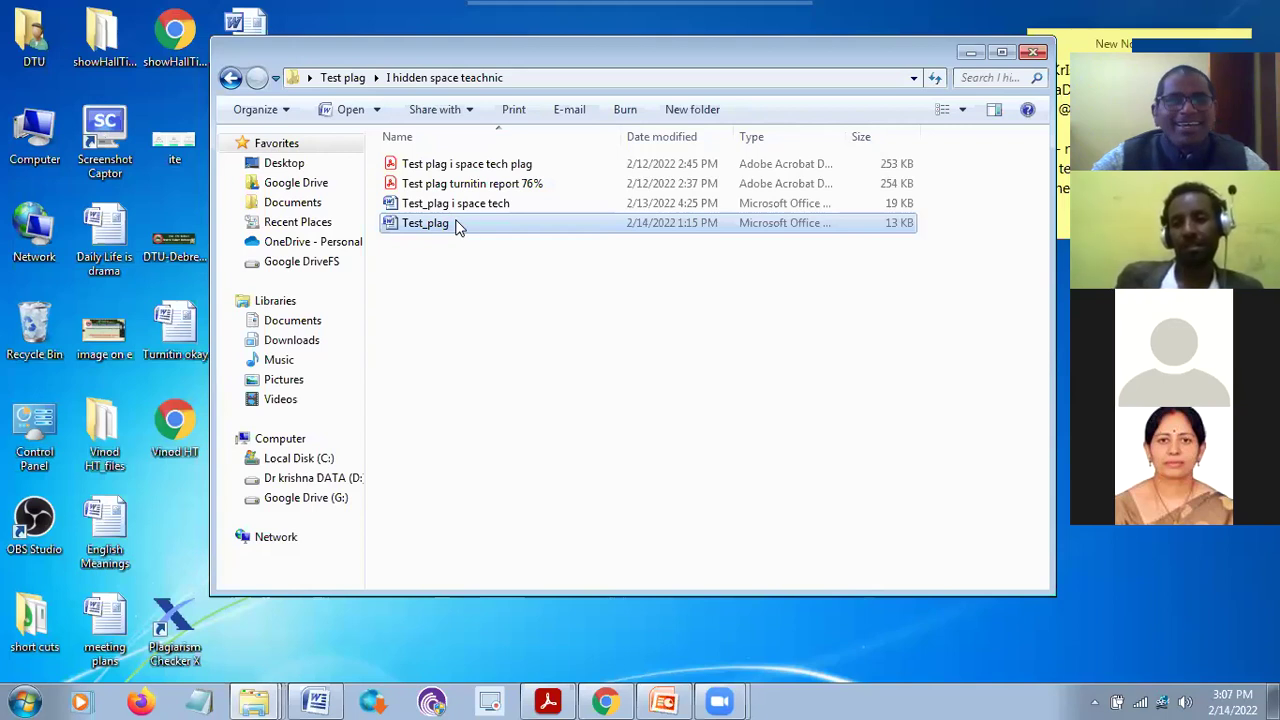
double_click(457, 224)
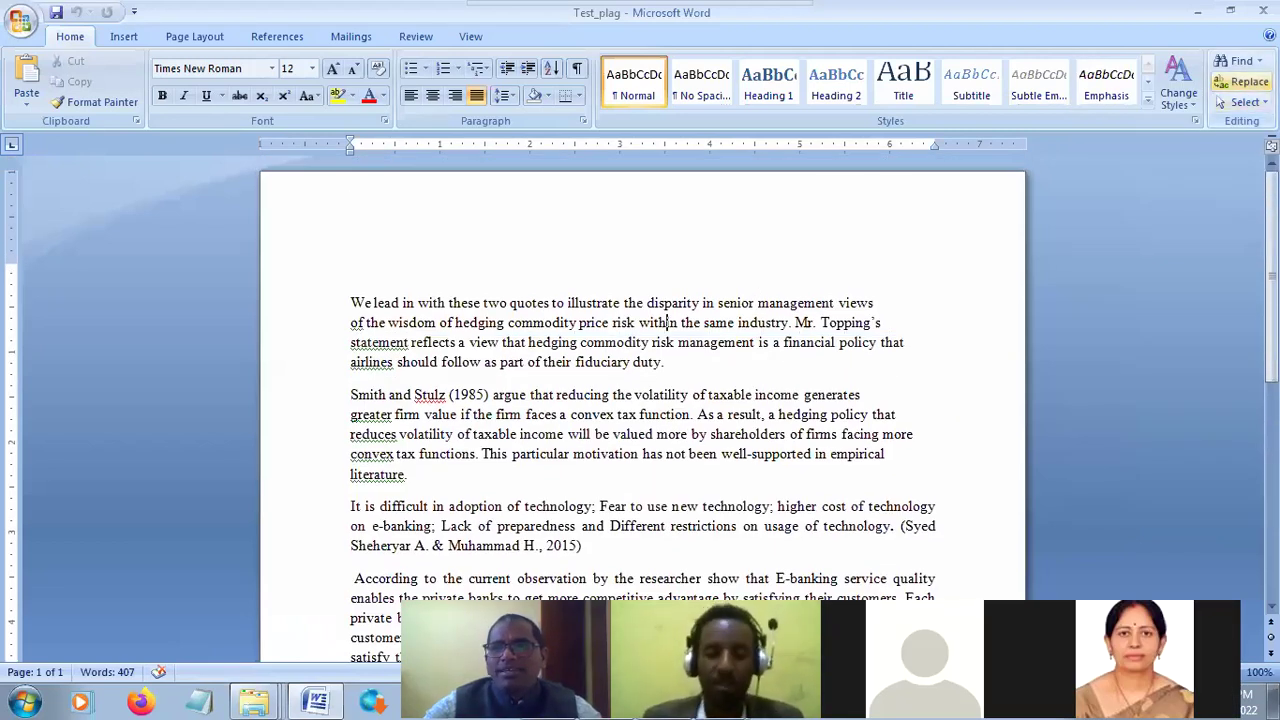
left_click(1245, 82)
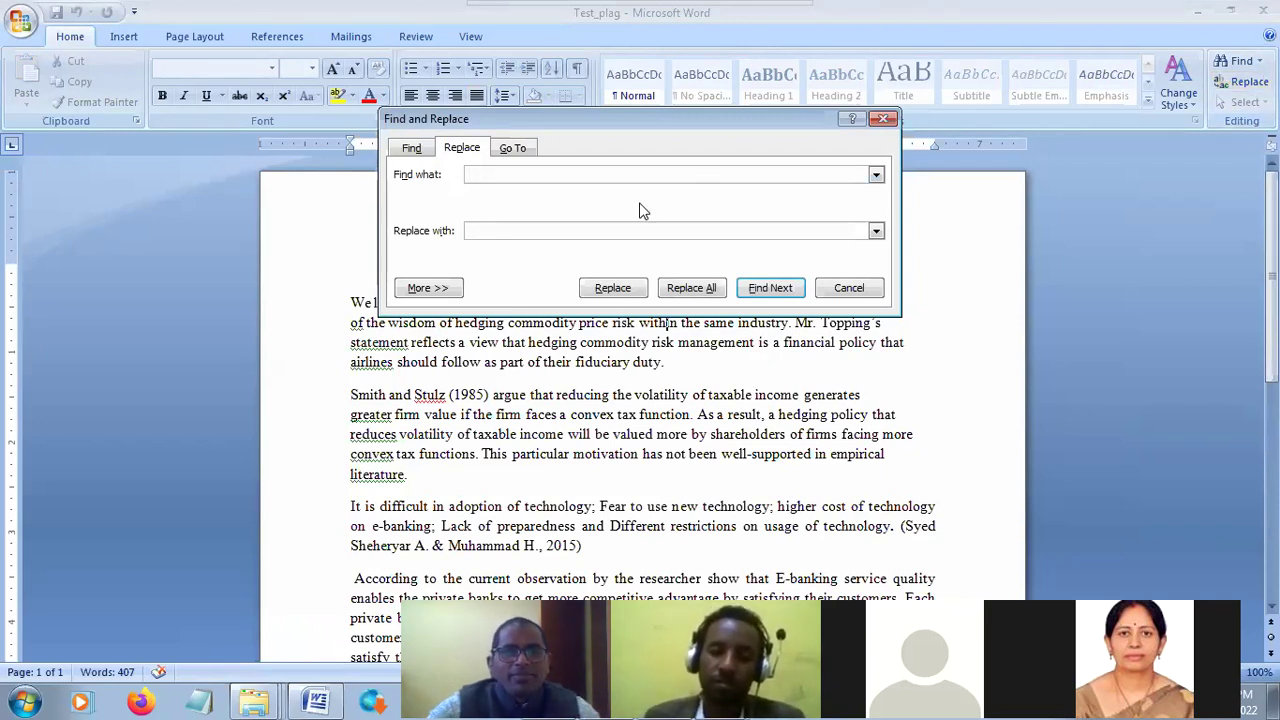
left_click(573, 230)
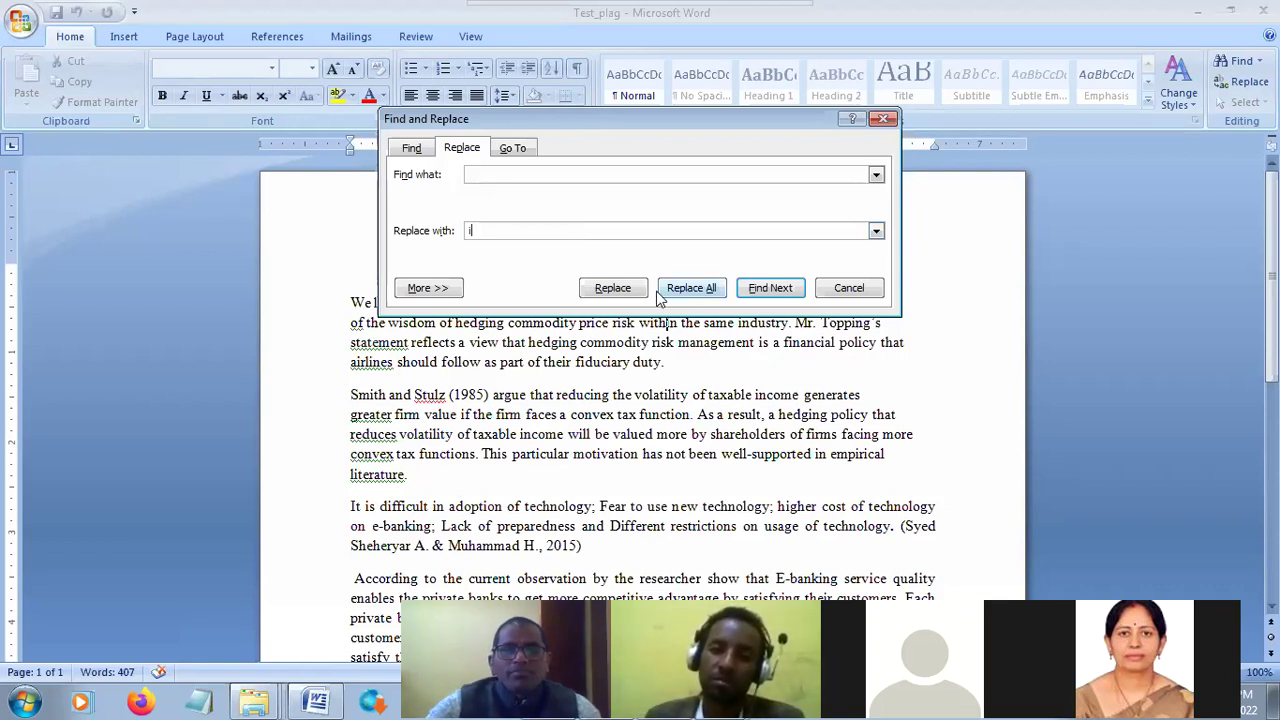
Set the font color of the replacement text to white (Background 1)
left_click(429, 290)
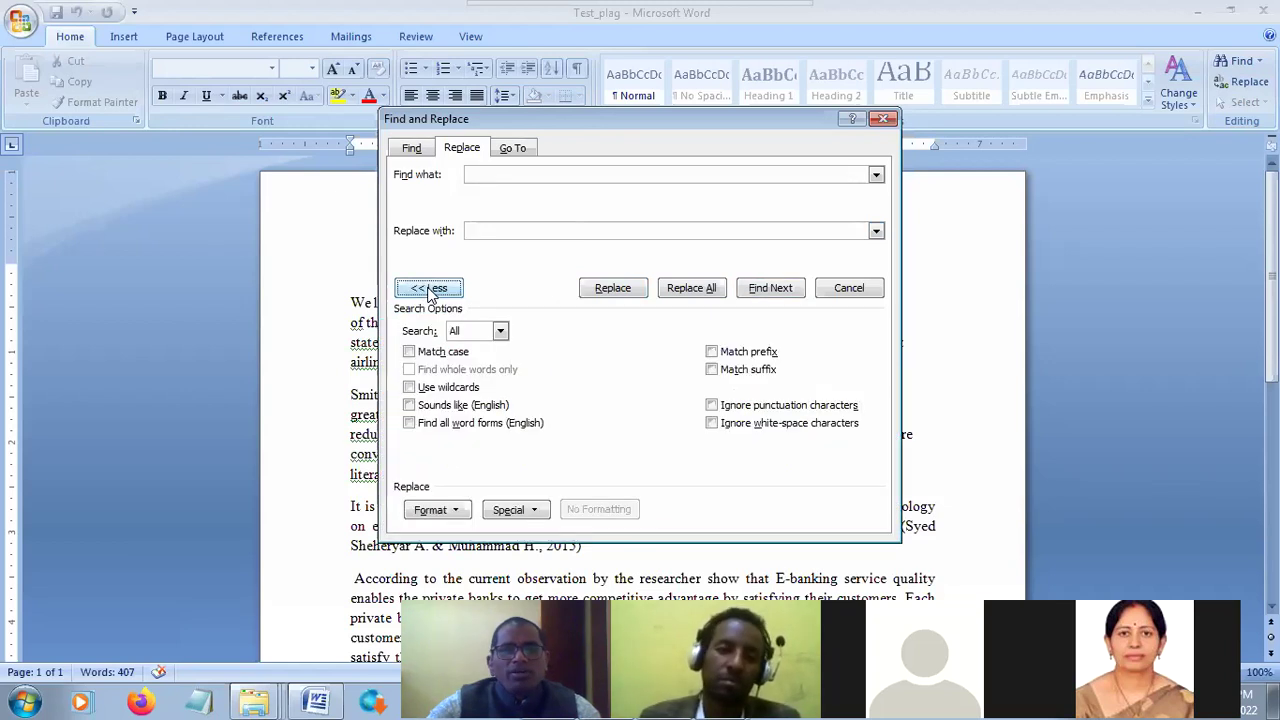
left_click(437, 510)
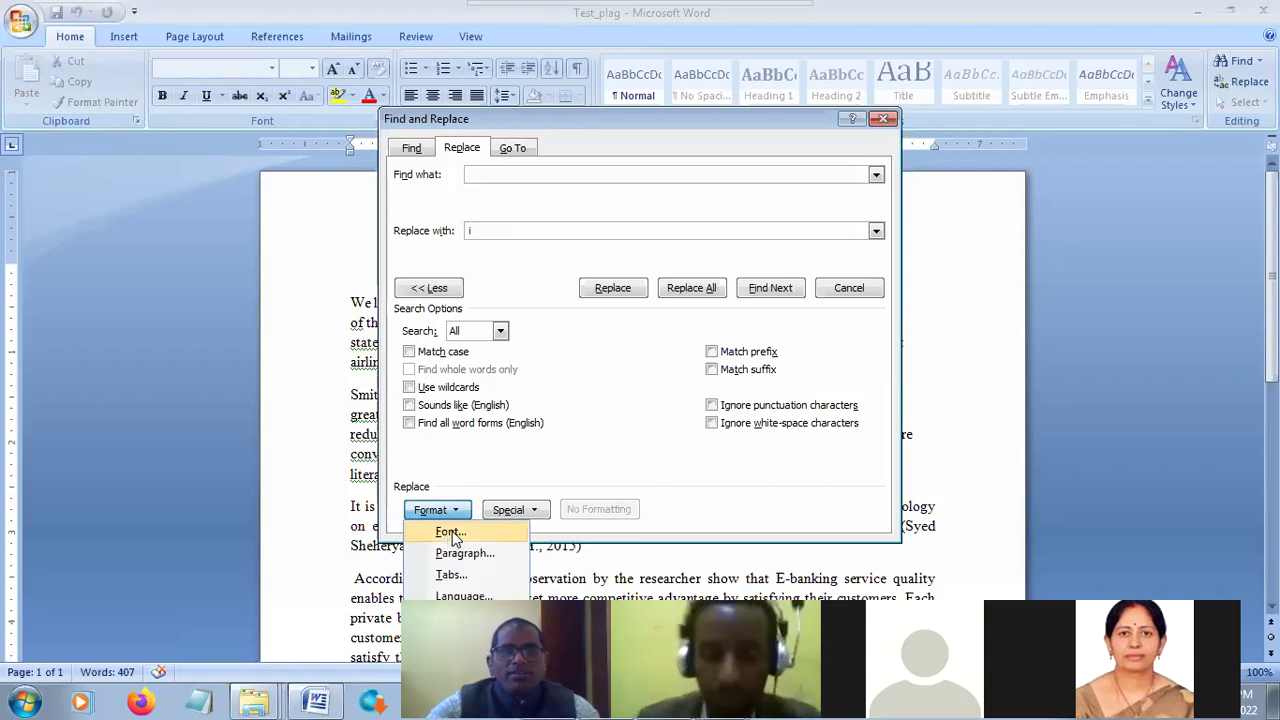
left_click(450, 533)
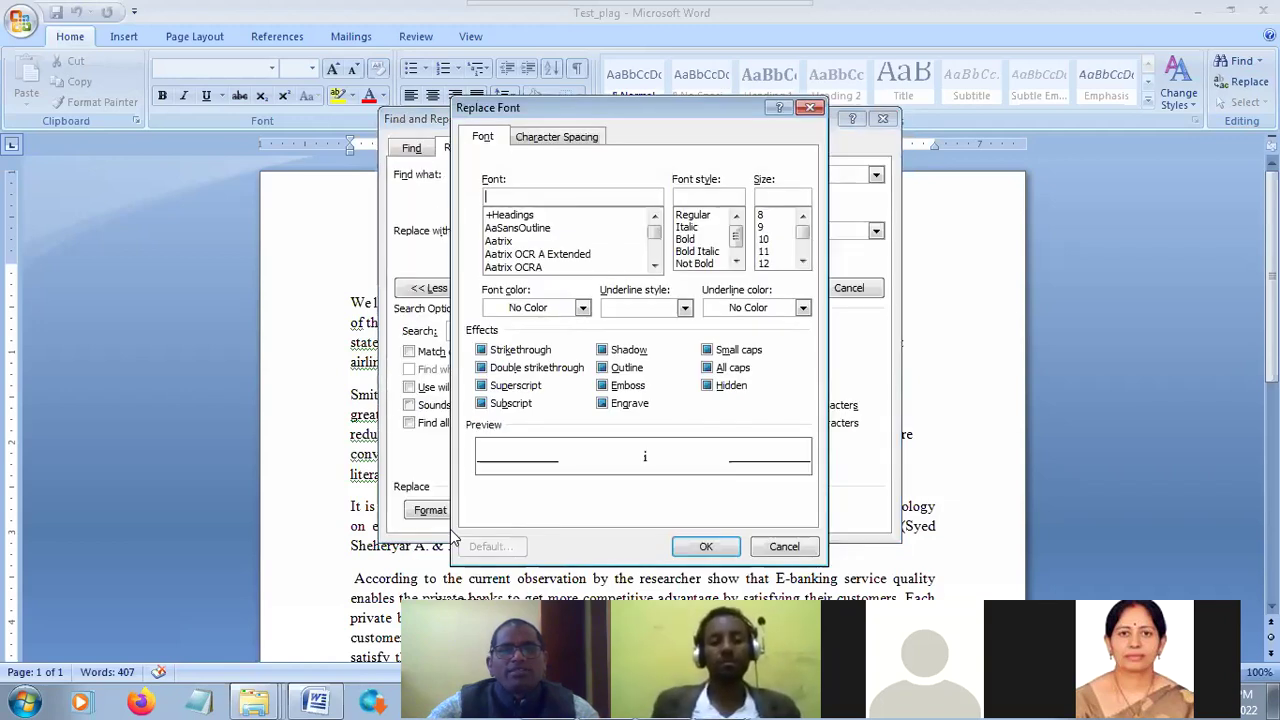
left_click(583, 309)
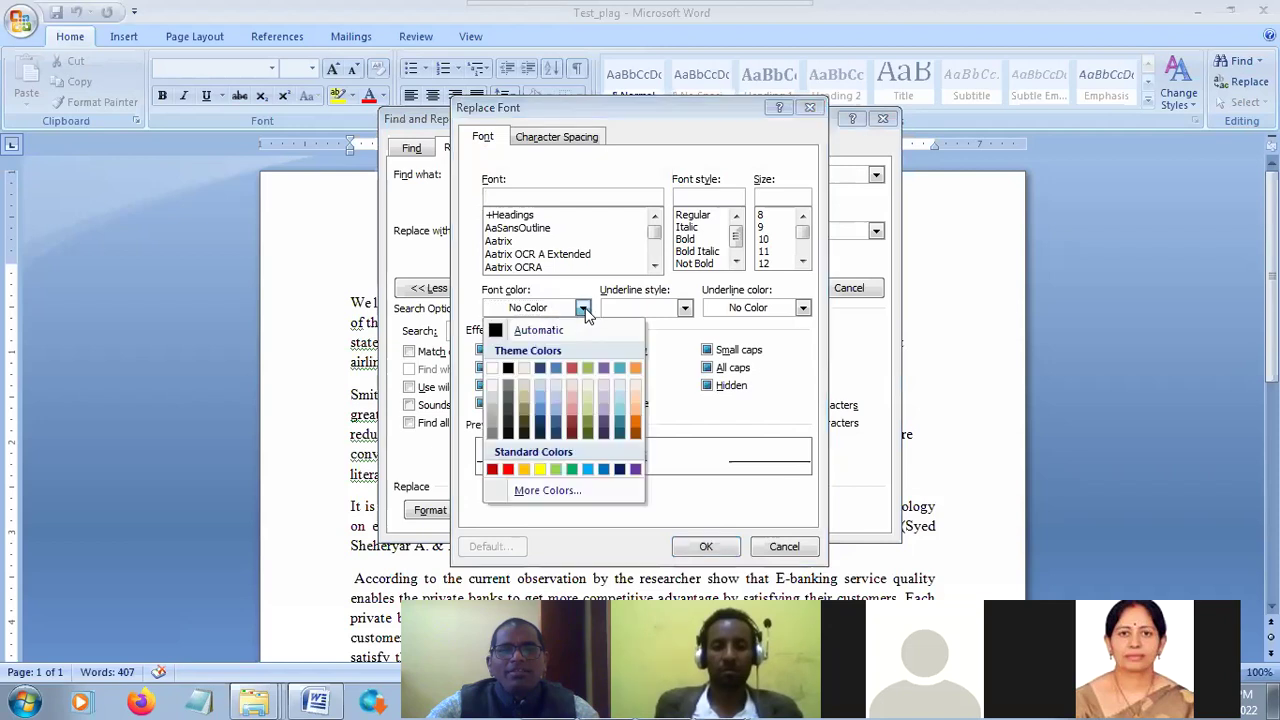
left_click(492, 369)
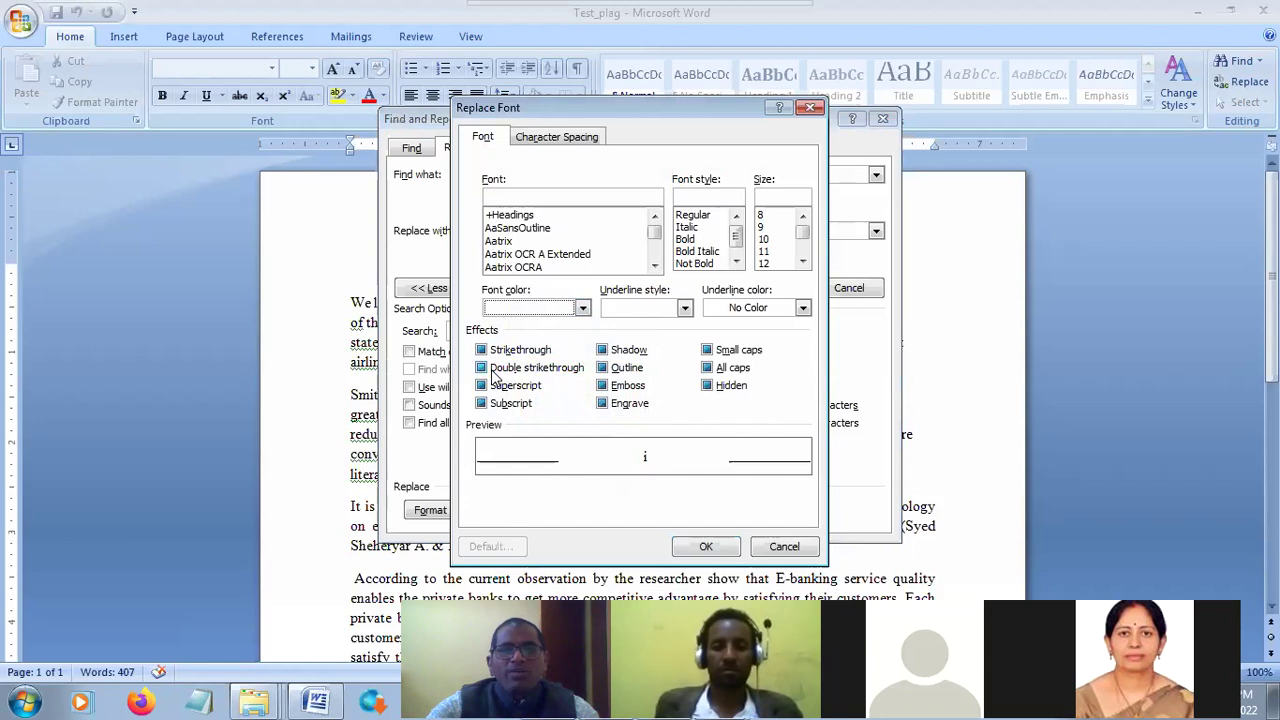
left_click(702, 548)
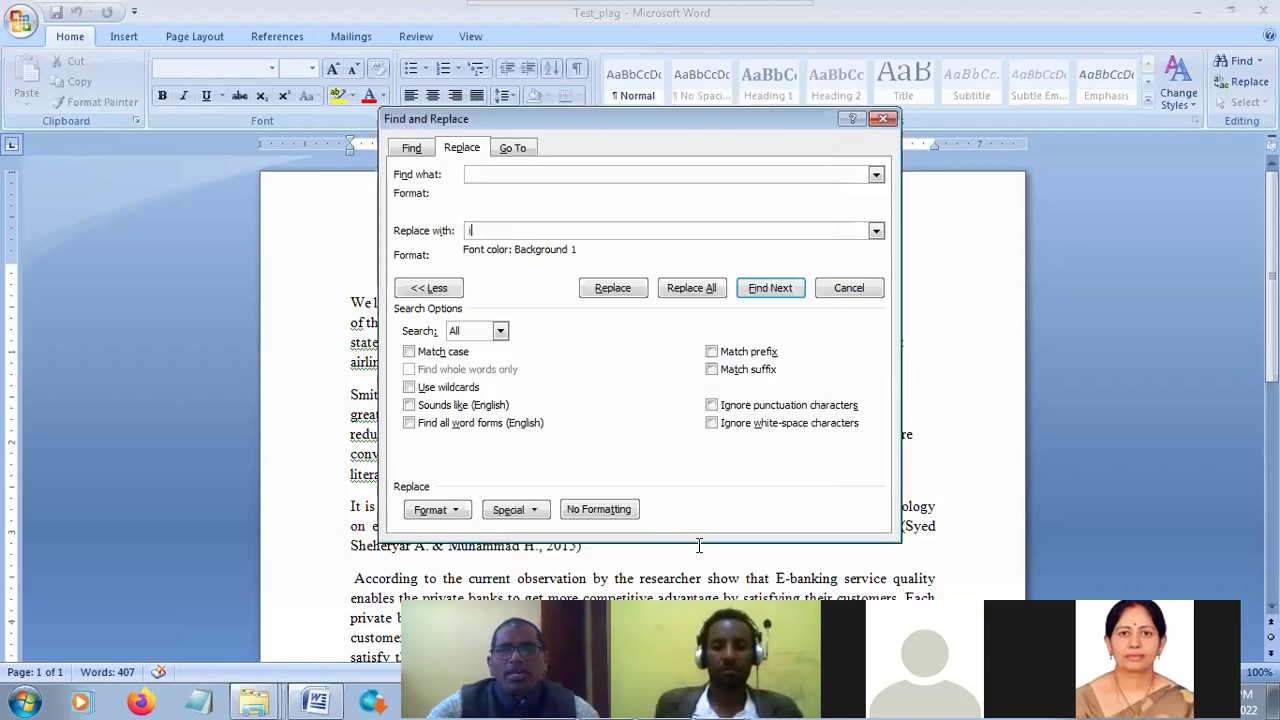
Replace all spaces in the document with the white letter "i" and close Find and Replace
left_click(691, 288)
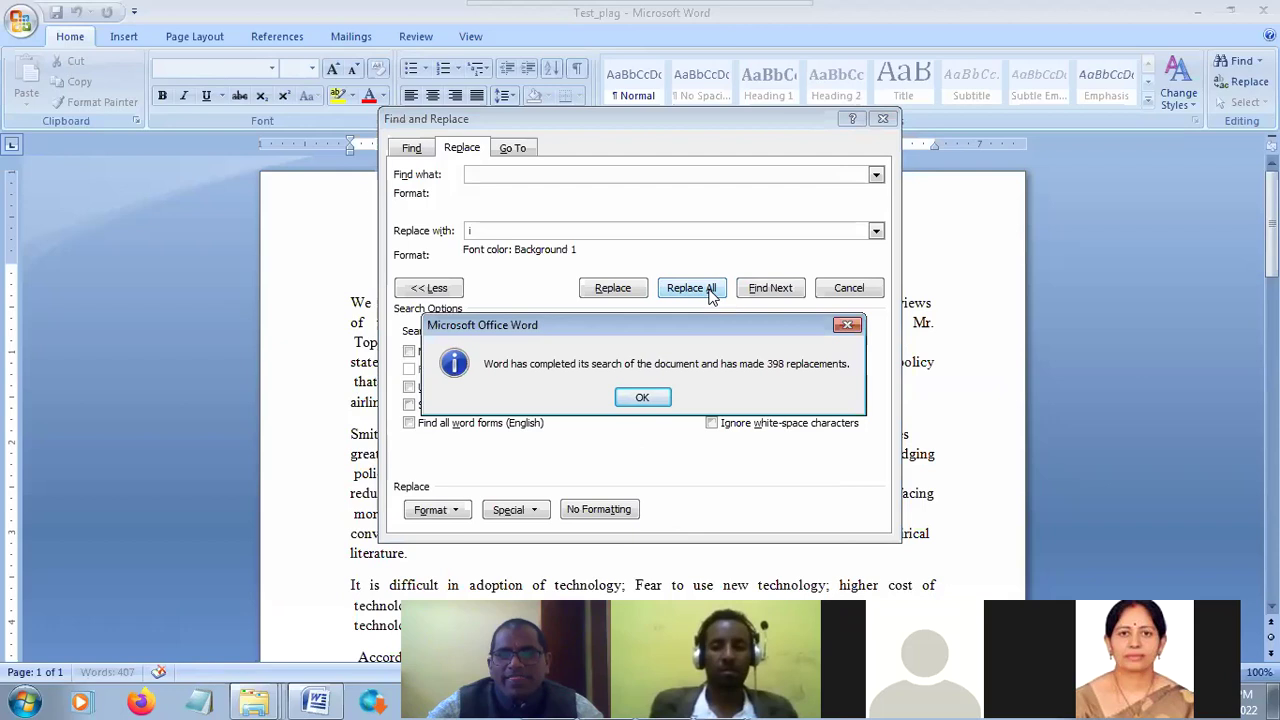
left_click(652, 398)
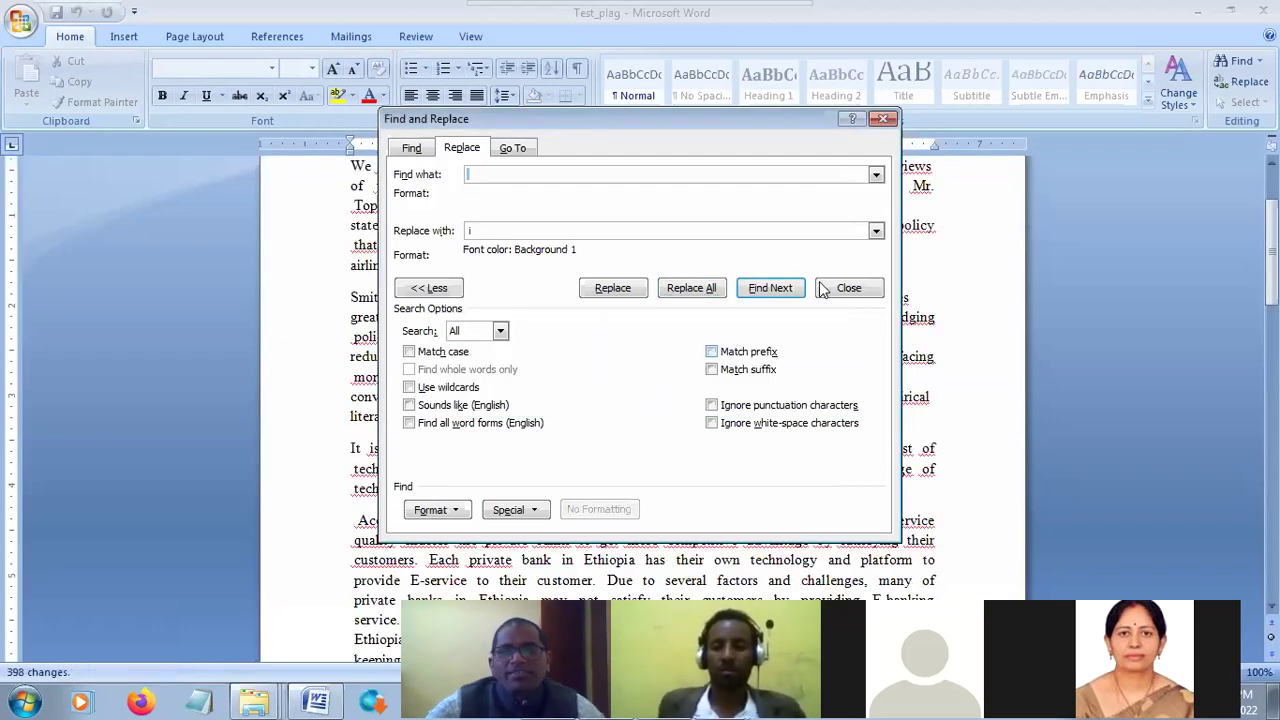
left_click(884, 121)
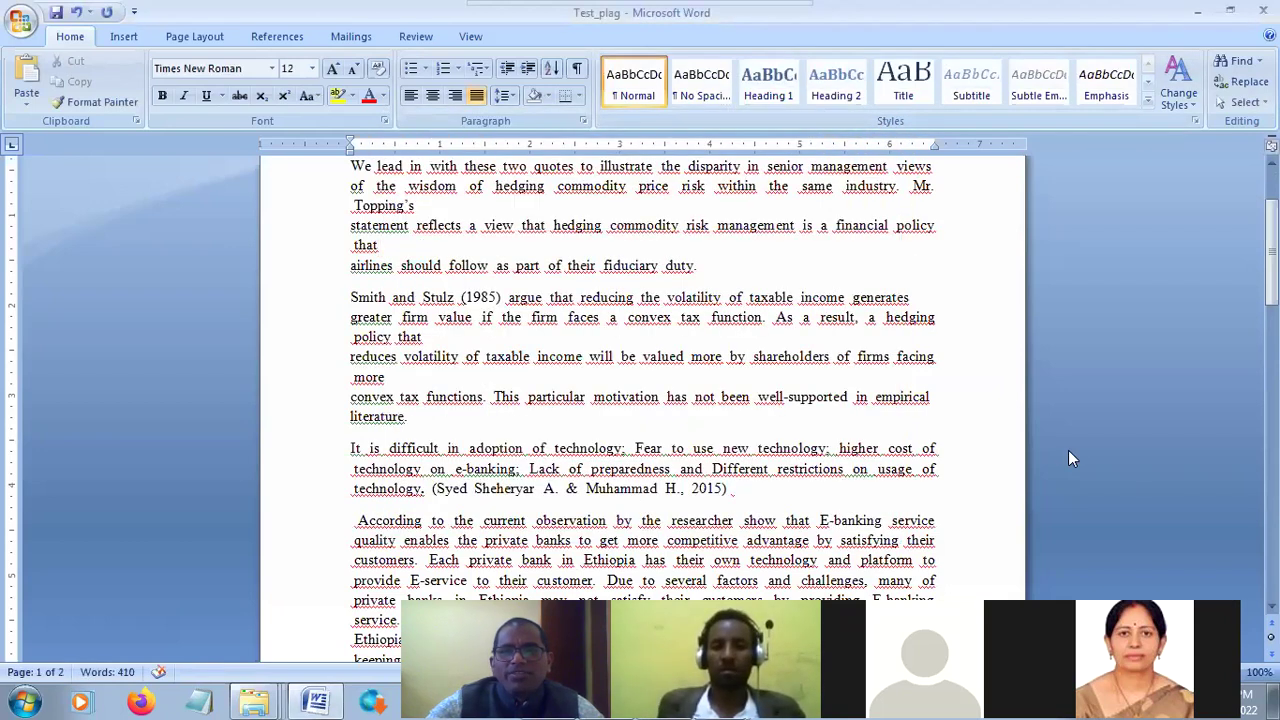
Look over the modified paragraphs and save the document as "Test_plag i space trainin g" in the I hidden space teachnic folder
scroll(1068, 458, "up", 2)
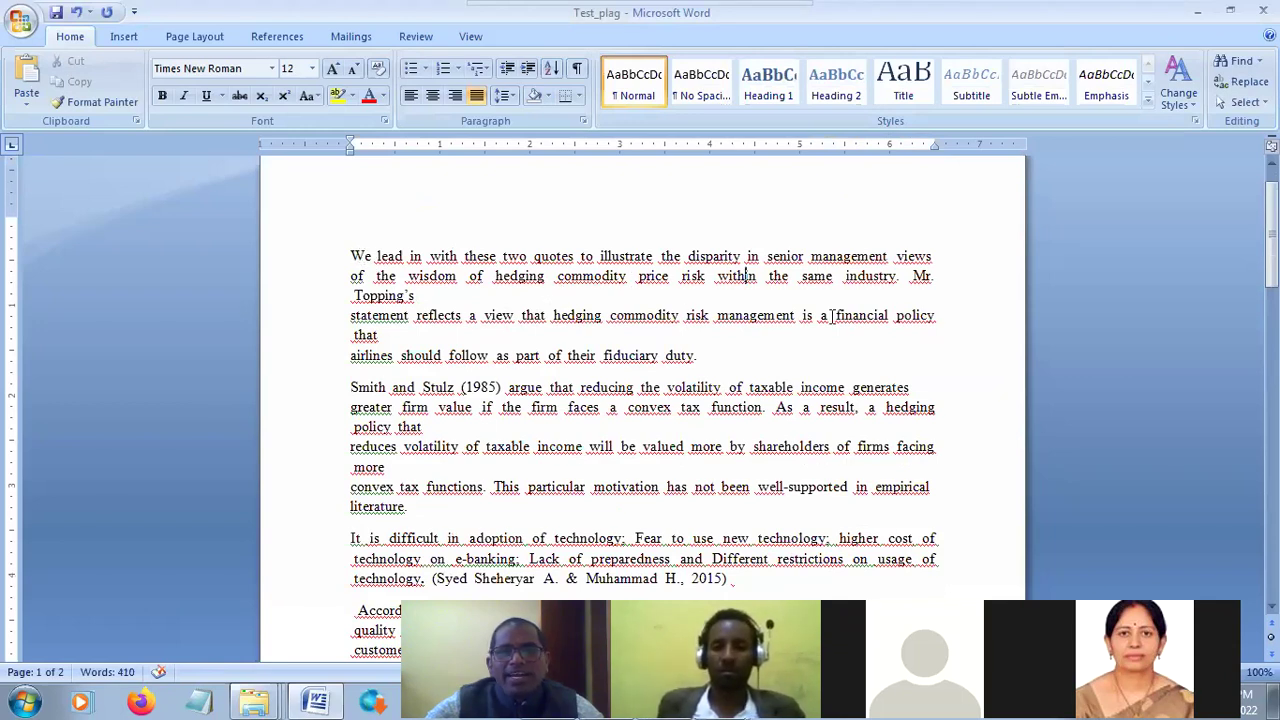
scroll(828, 445, "down", 1)
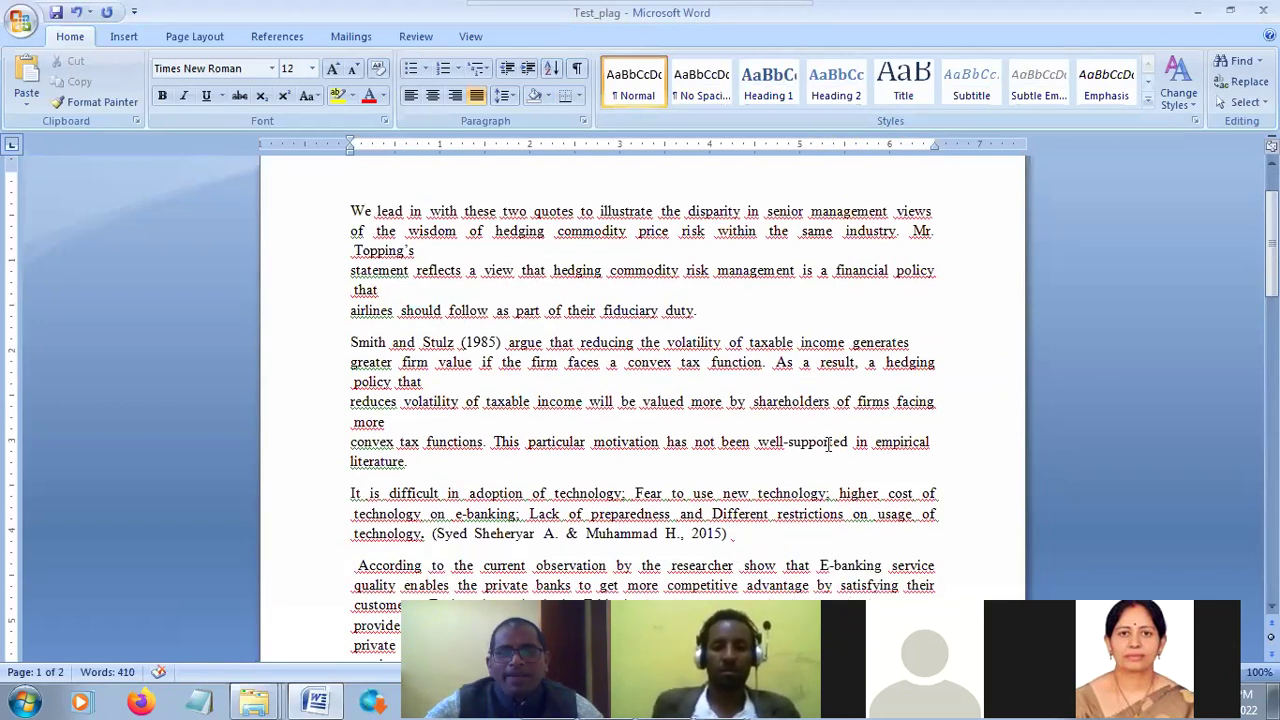
scroll(828, 445, "down", 4)
scroll(830, 444, "up", 4)
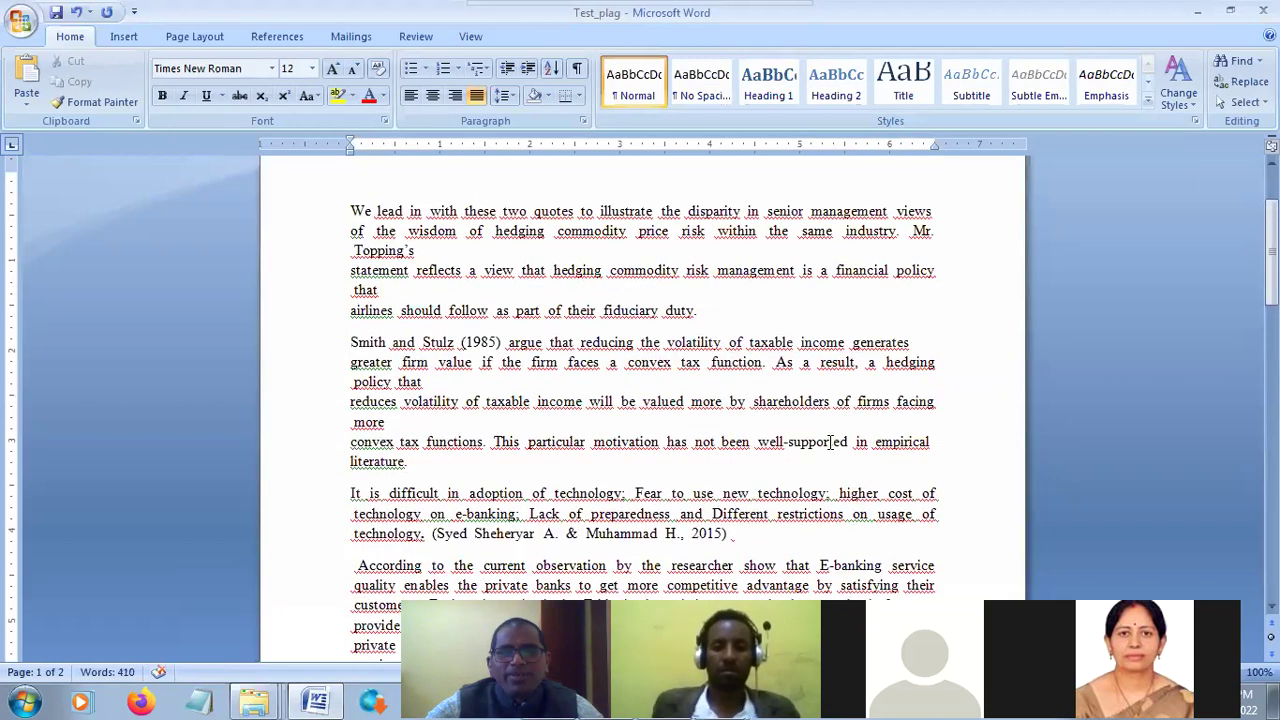
scroll(830, 444, "up", 2)
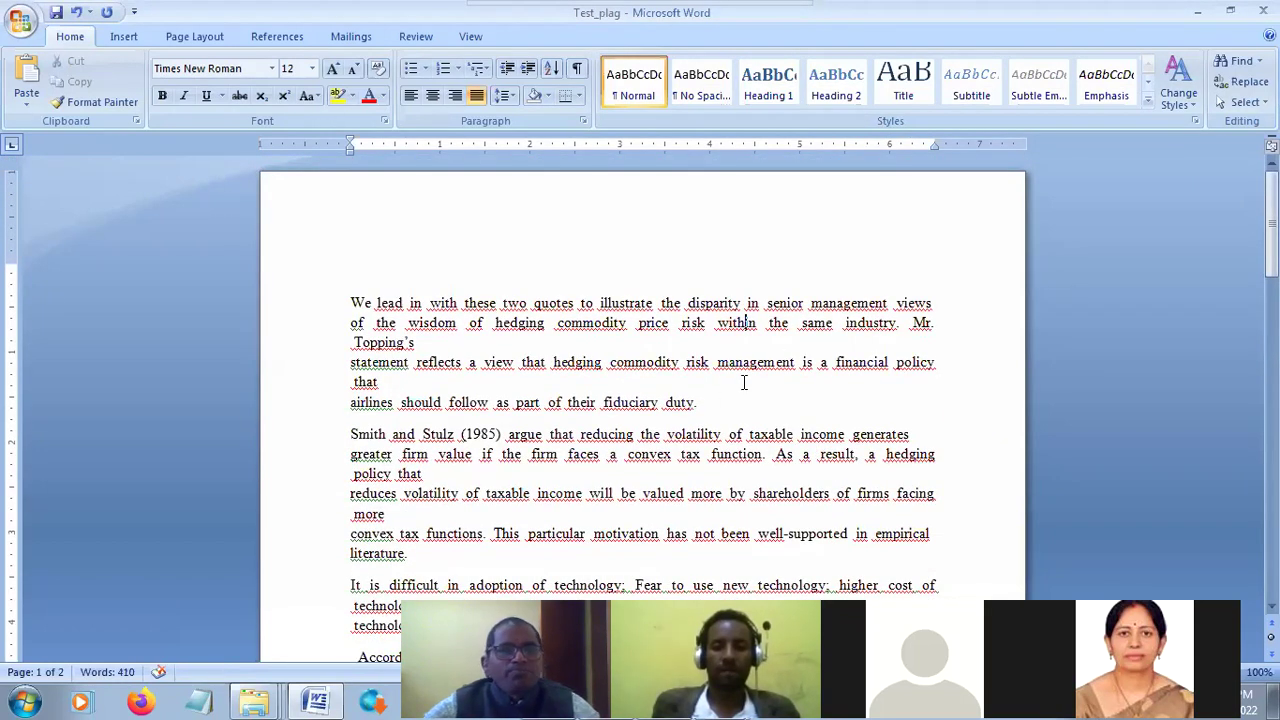
left_click(18, 20)
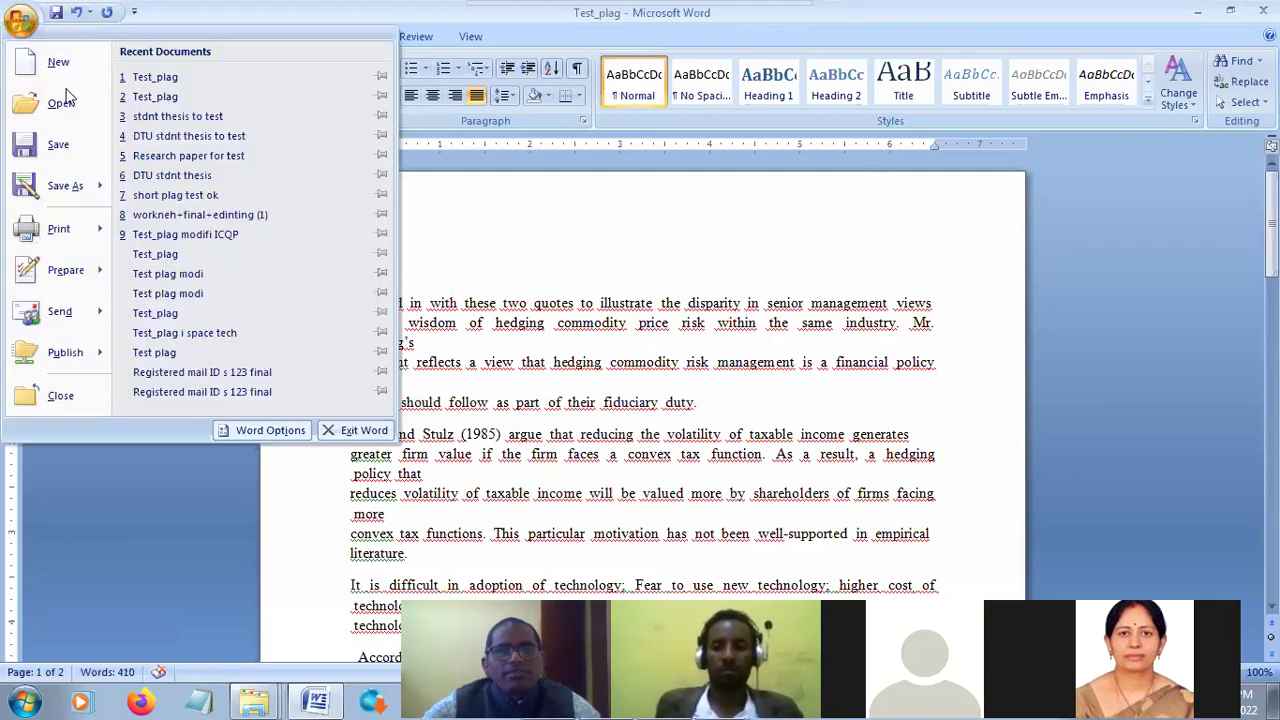
left_click(60, 188)
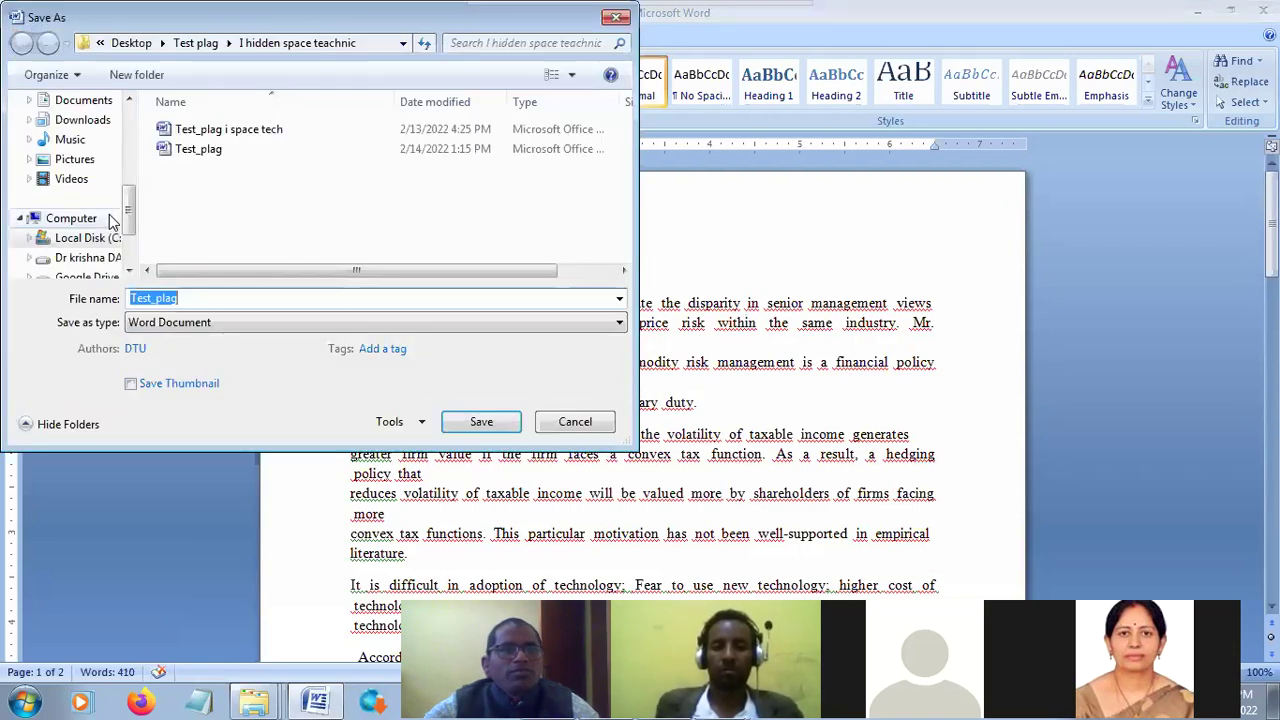
left_click(213, 296)
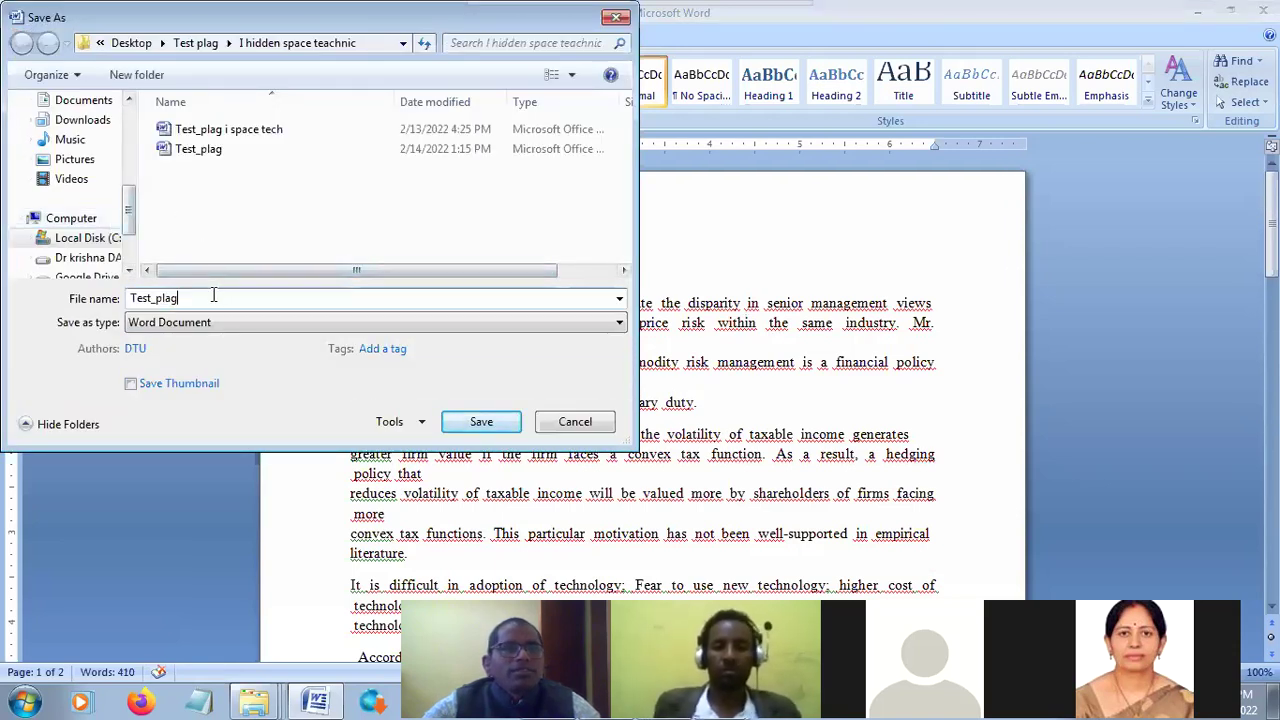
type("i space")
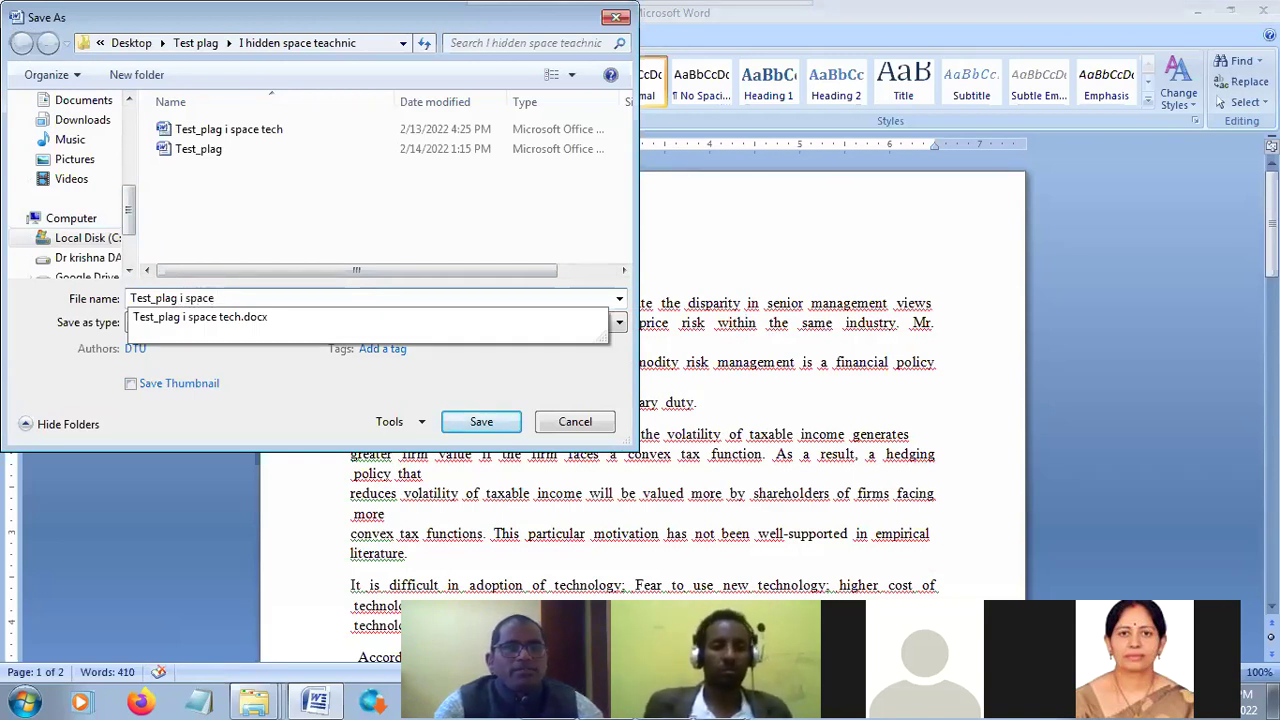
type(" trainin g")
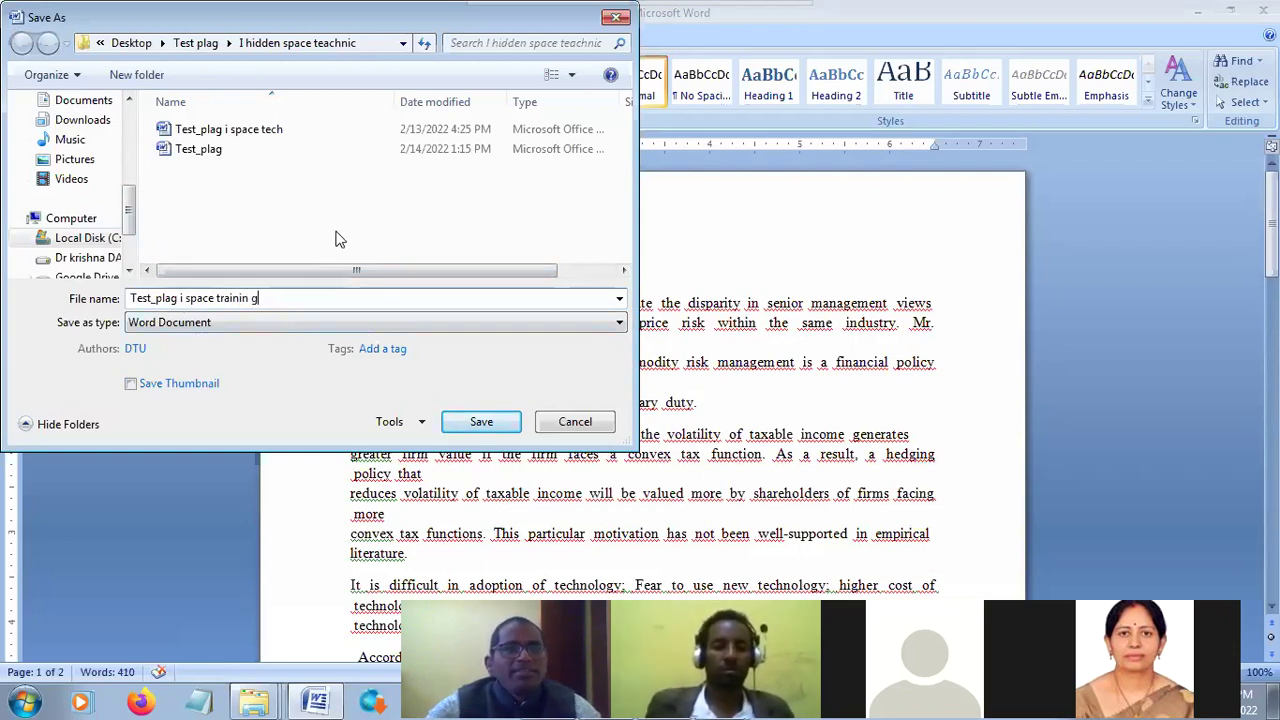
left_click(482, 422)
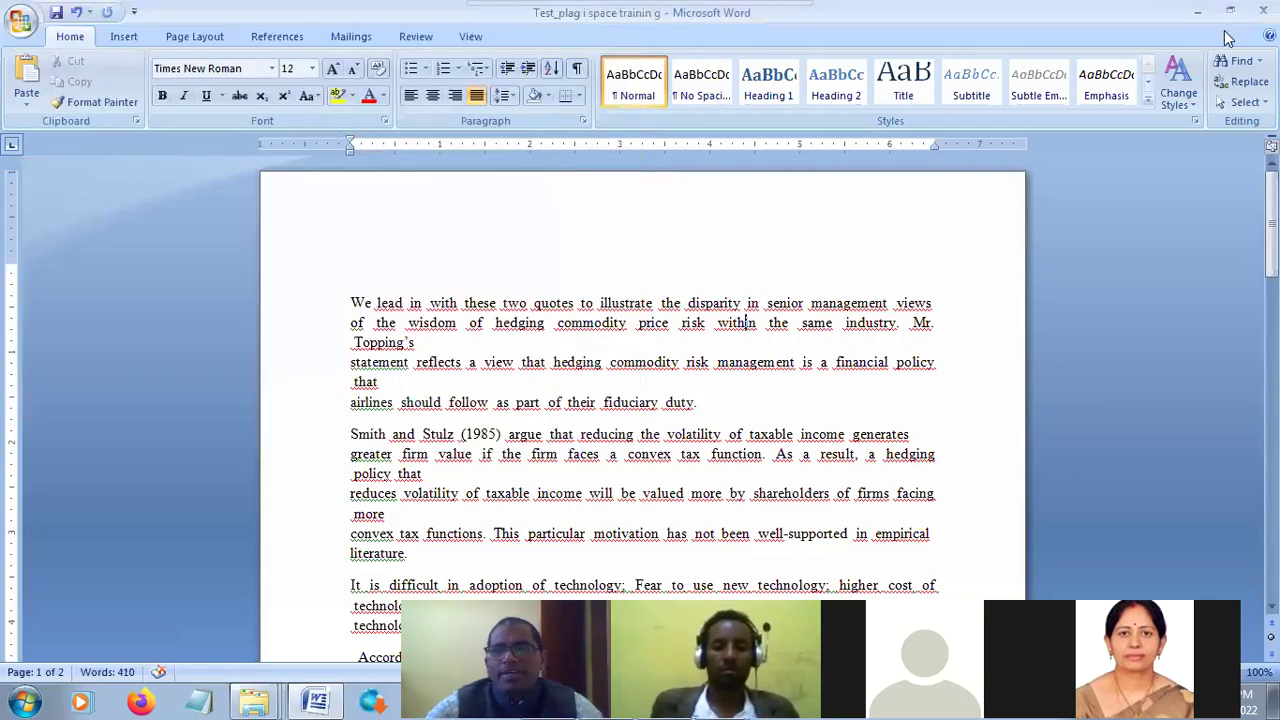
Minimize the document and select the "Test_plag i space trainin g" file in the I hidden space teachnic folder
left_click(1197, 12)
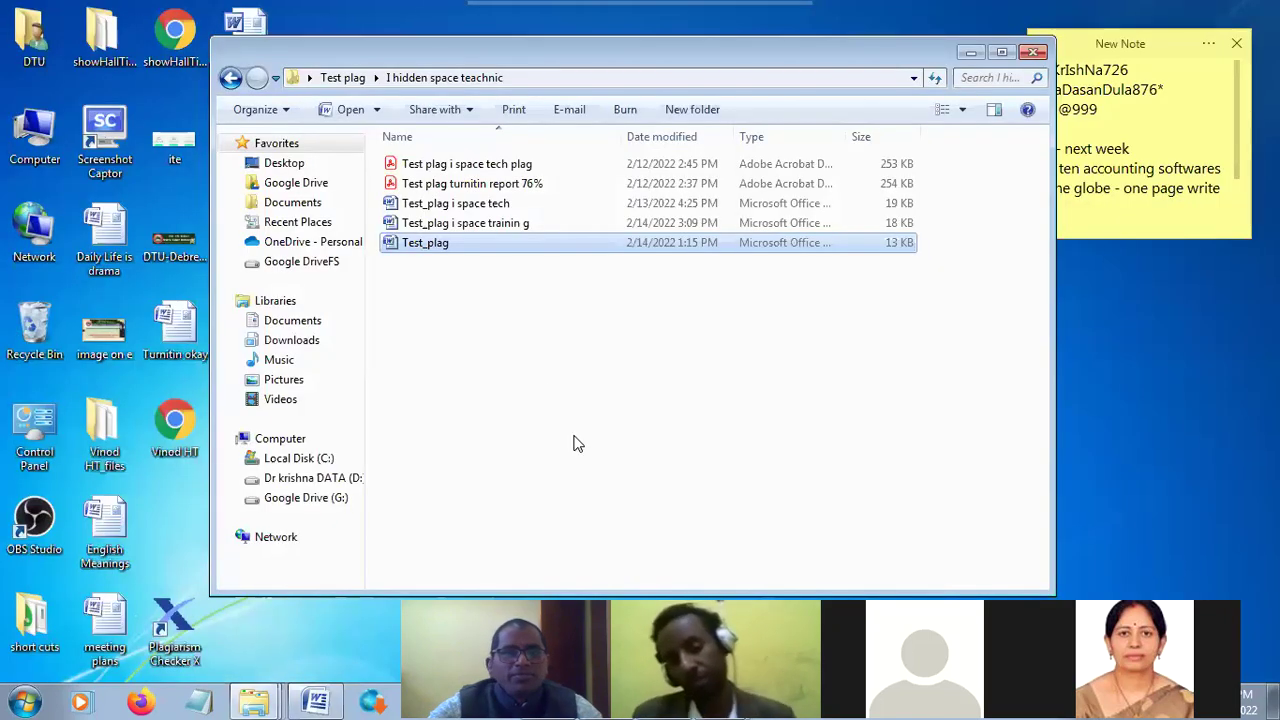
left_click(523, 328)
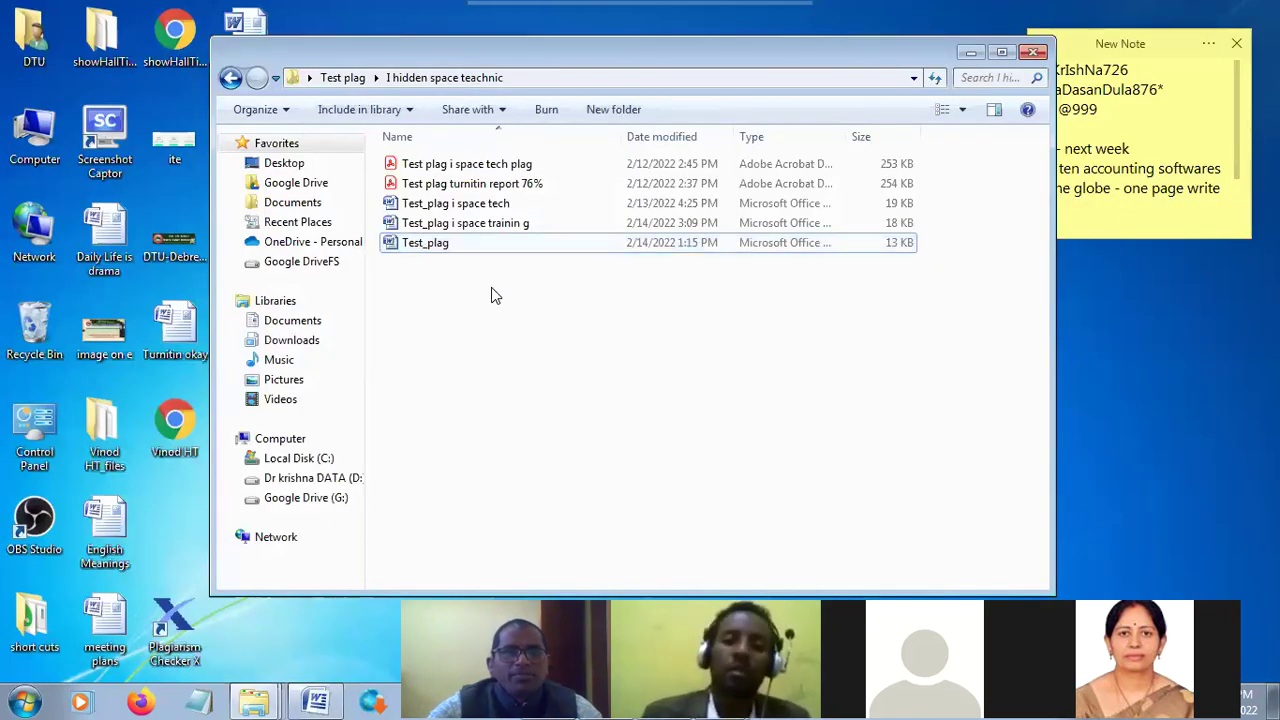
left_click(510, 229)
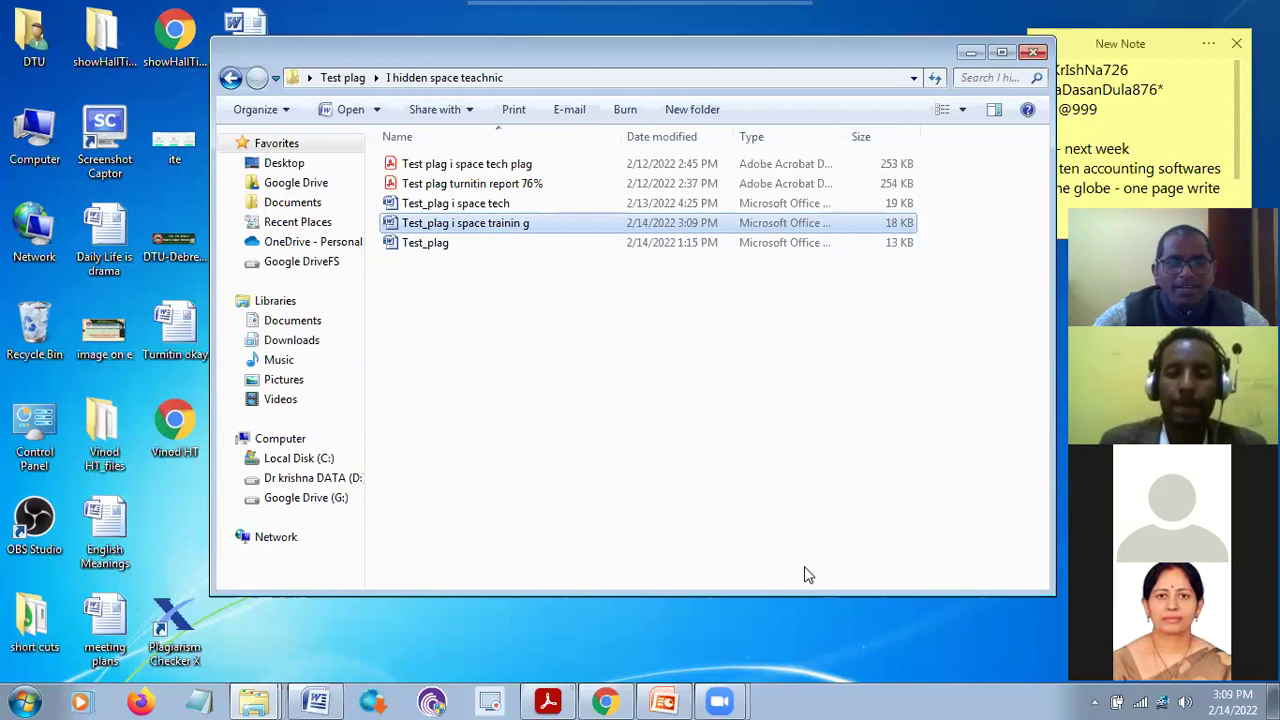
Switch to the Turnitin AFM inbox in Chrome and start a new single file submission
left_click(618, 699)
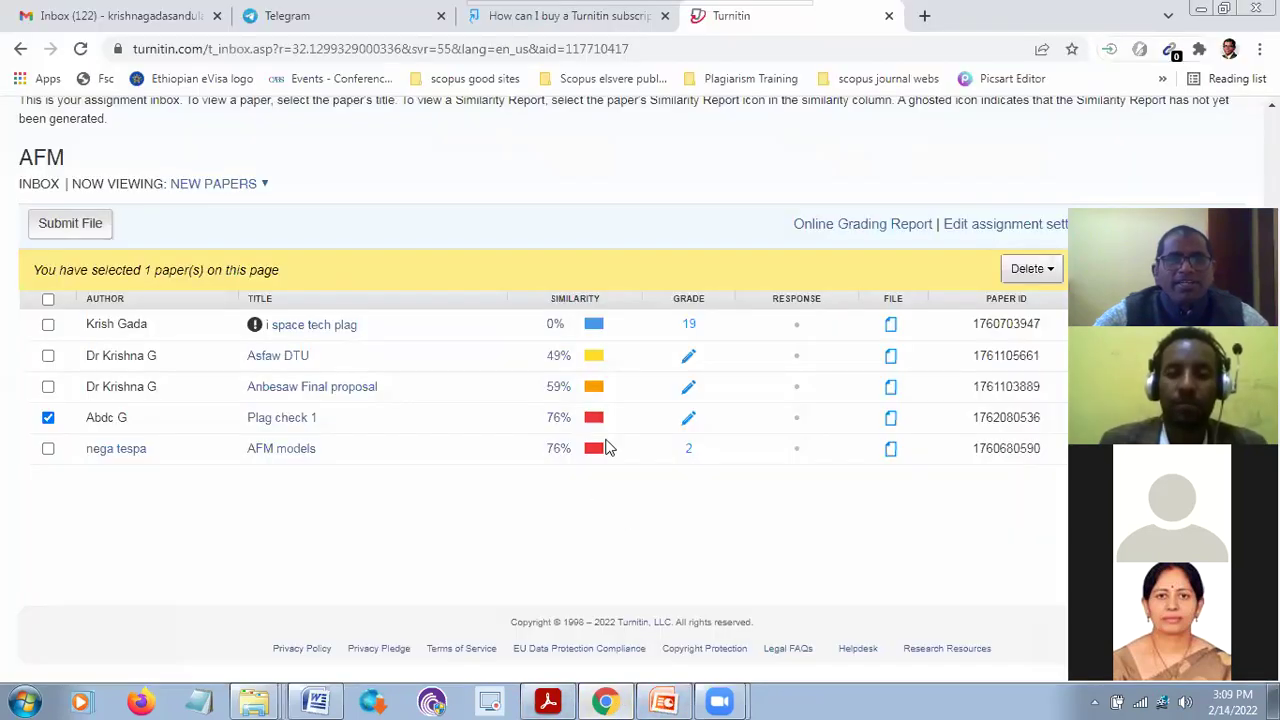
left_click(70, 224)
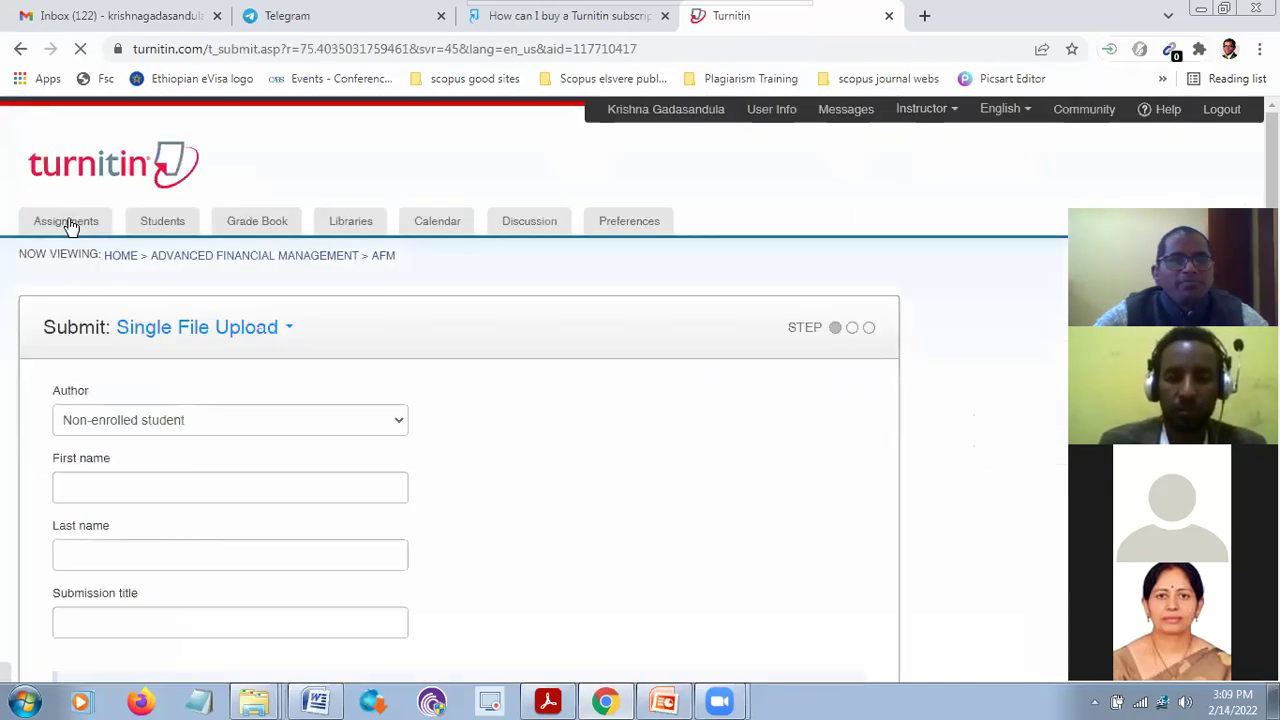
left_click(190, 486)
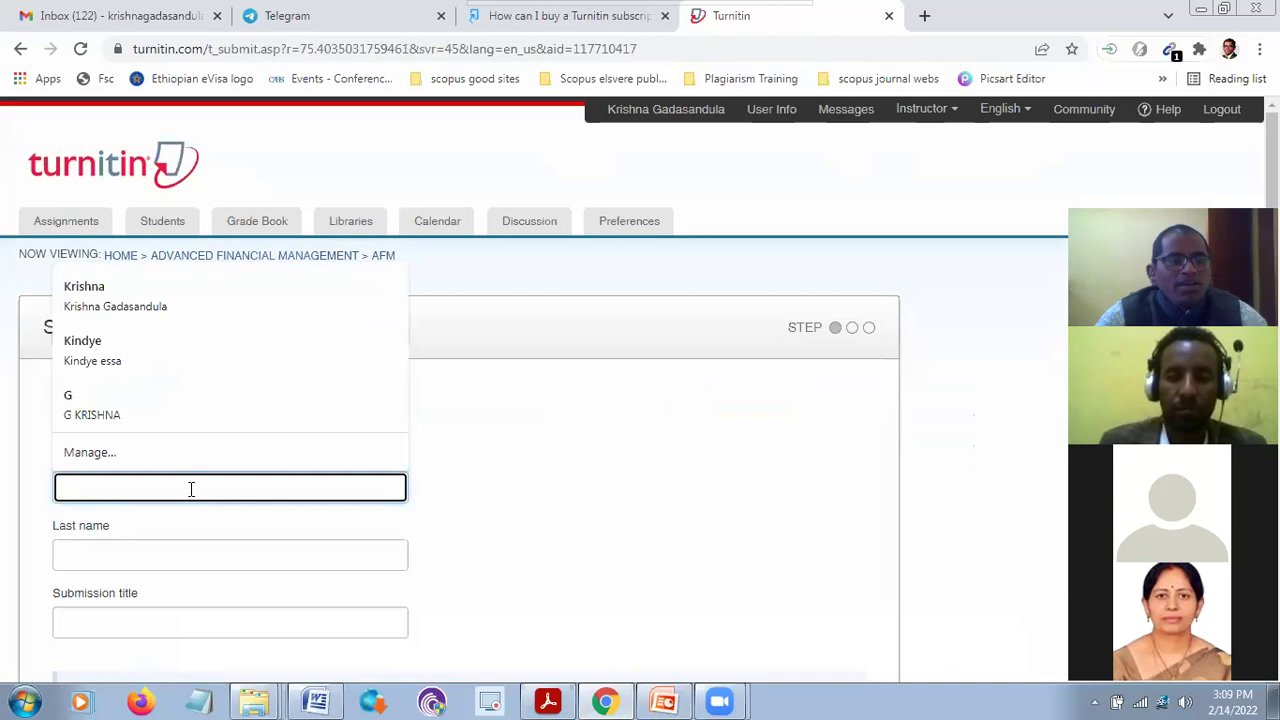
type("i space")
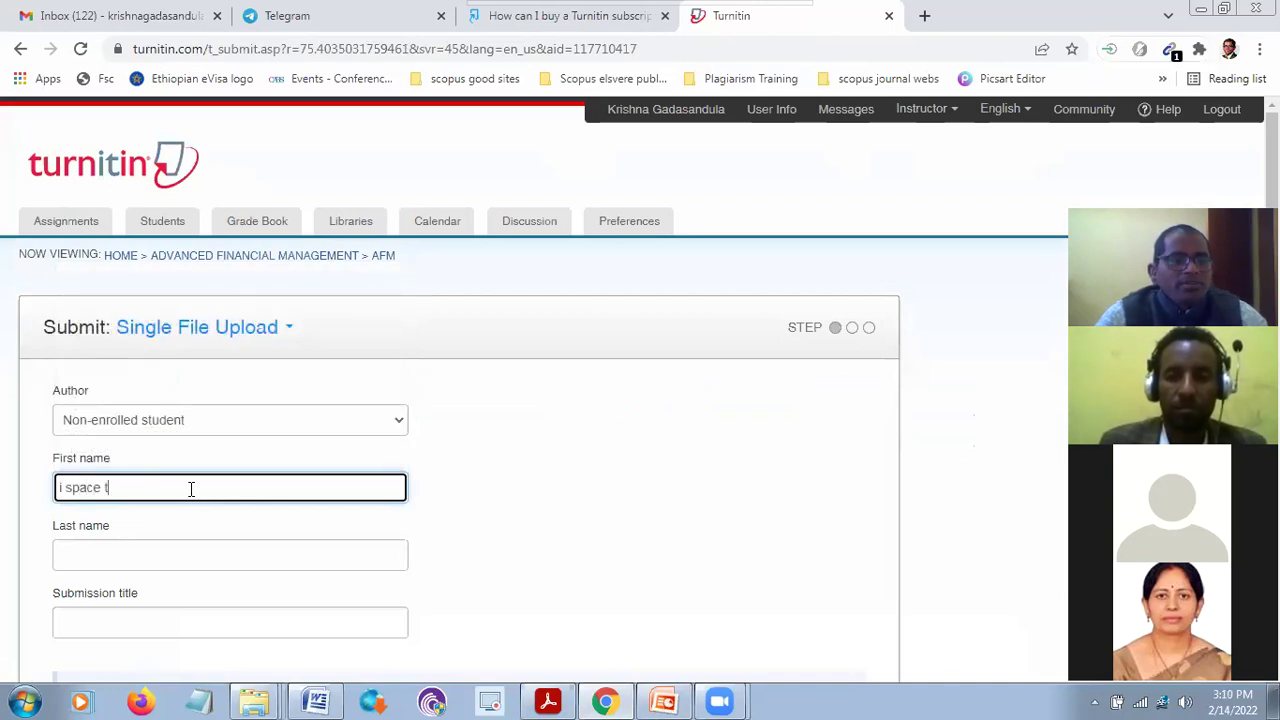
key("ctrl+a")
key("BackSpace")
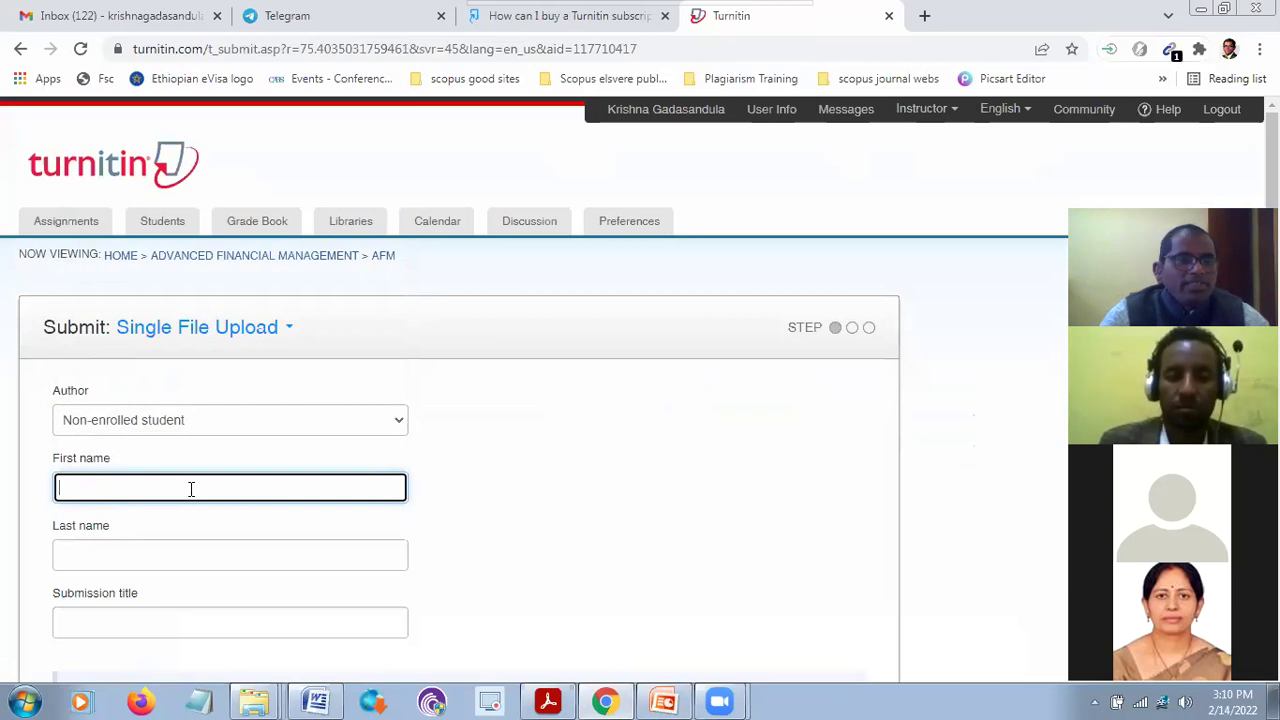
Enter the author's first name and last name for the non-enrolled student, correcting the first name
type("krish")
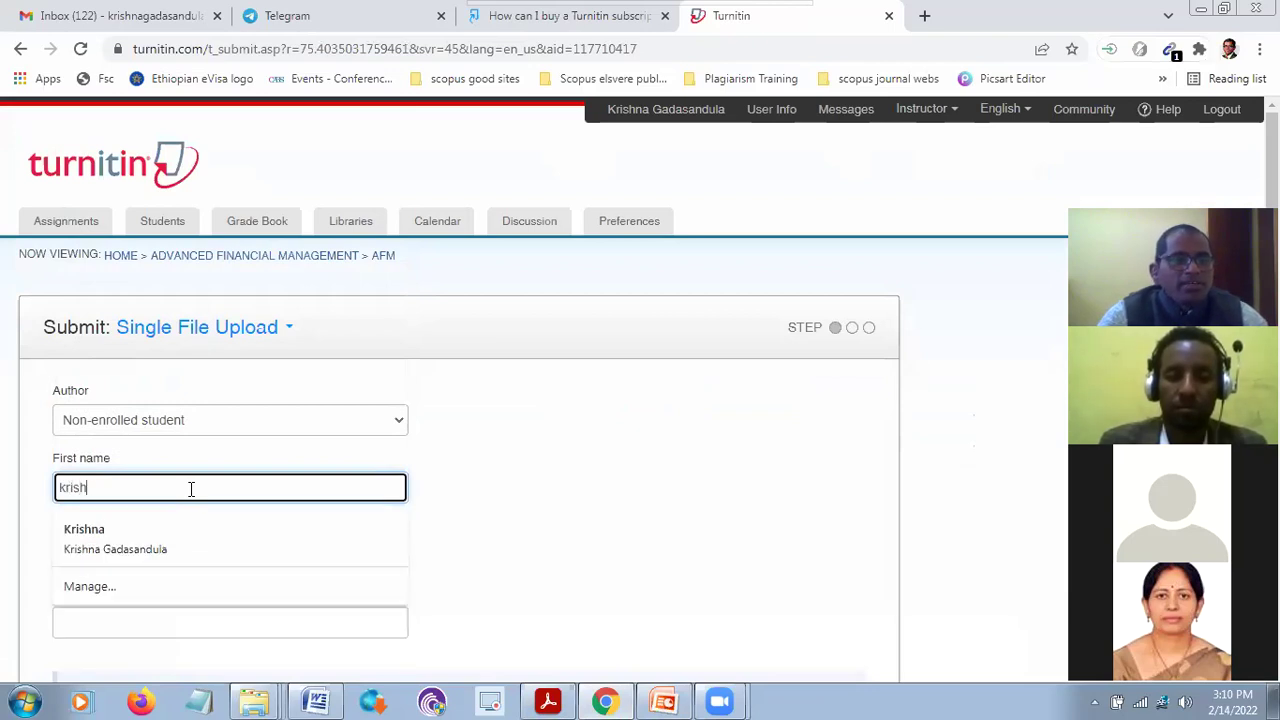
key("Tab")
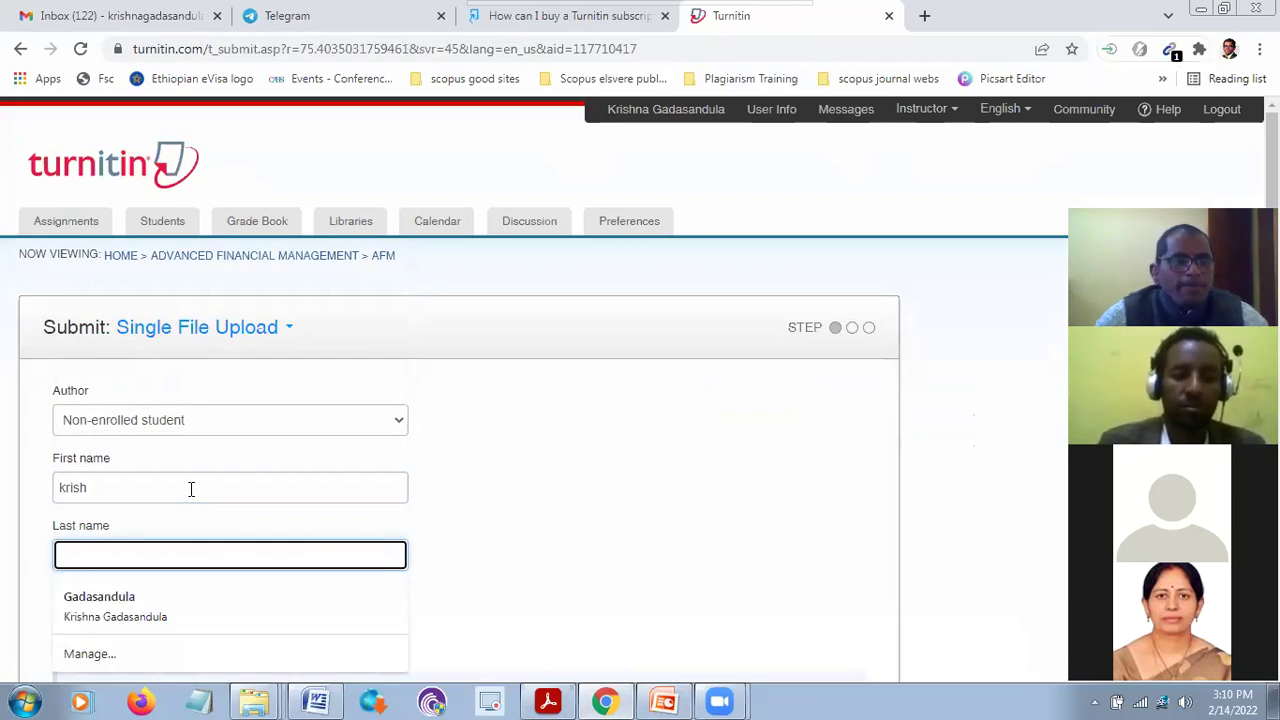
left_click(169, 487)
key("BackSpace")
key("BackSpace")
key("BackSpace")
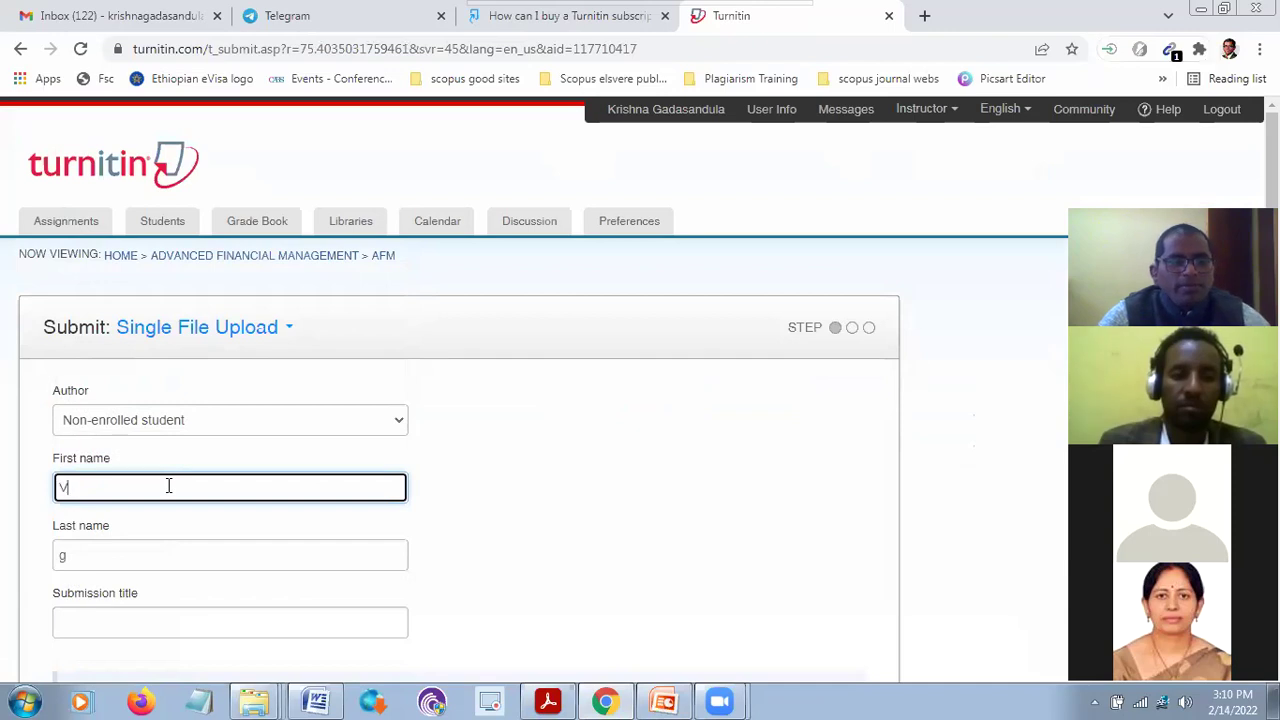
key("Tab")
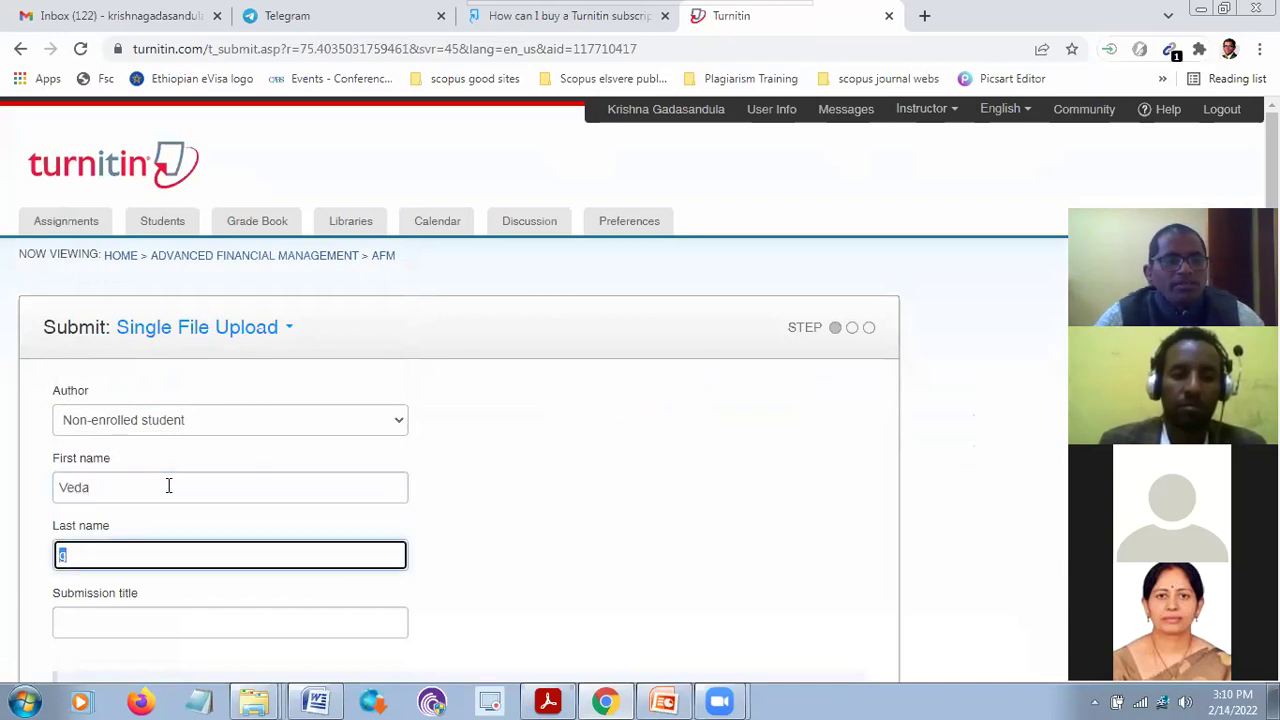
Enter "plag i space remove" as the submission title
key("Tab")
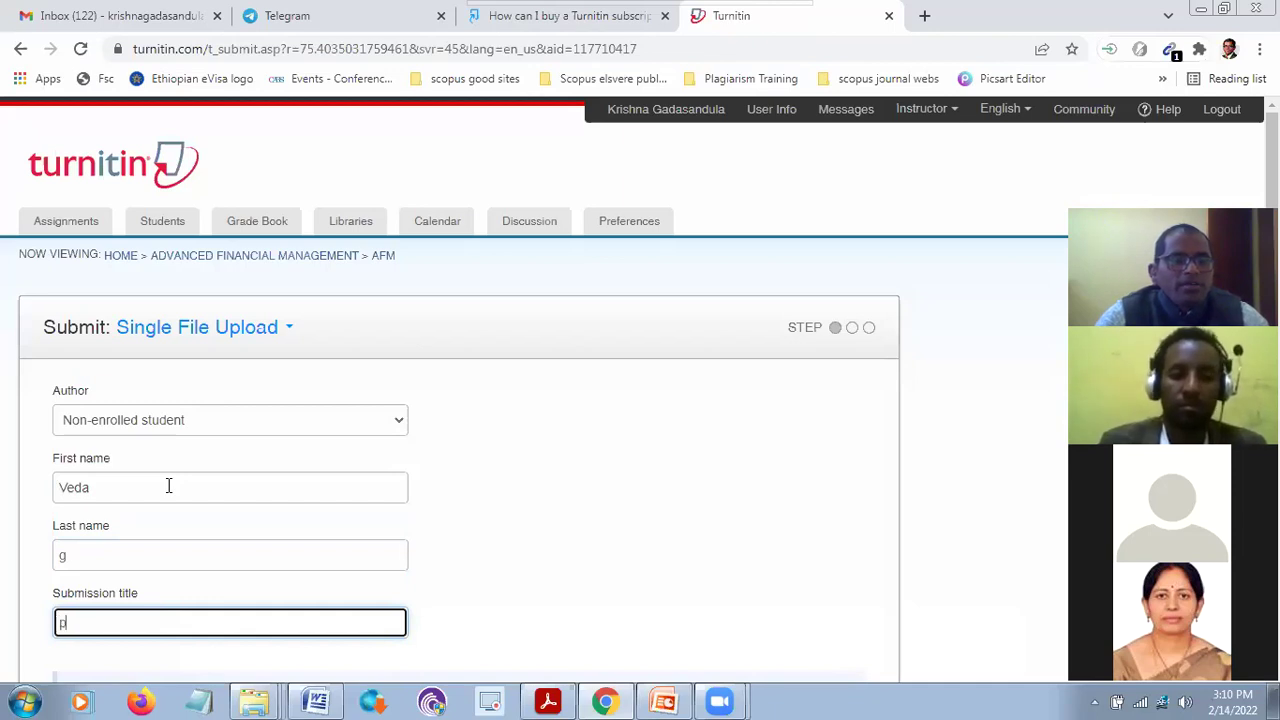
type("plag i p")
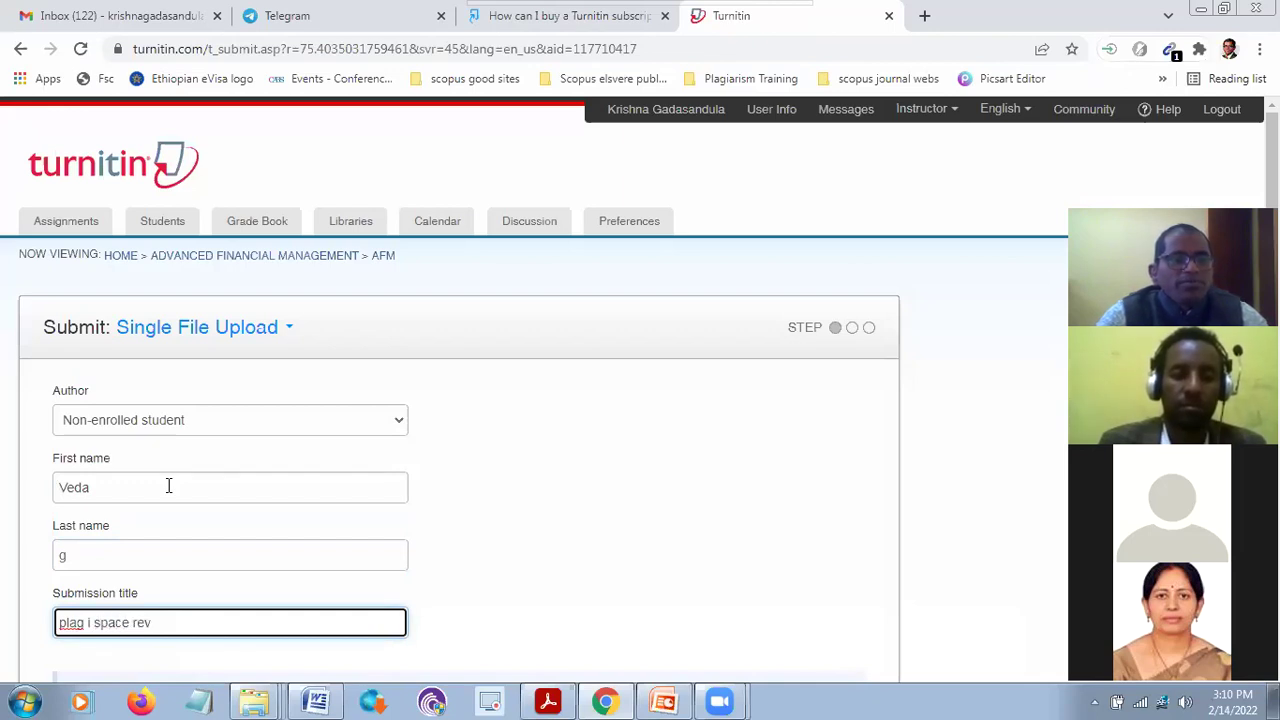
type("pace remove")
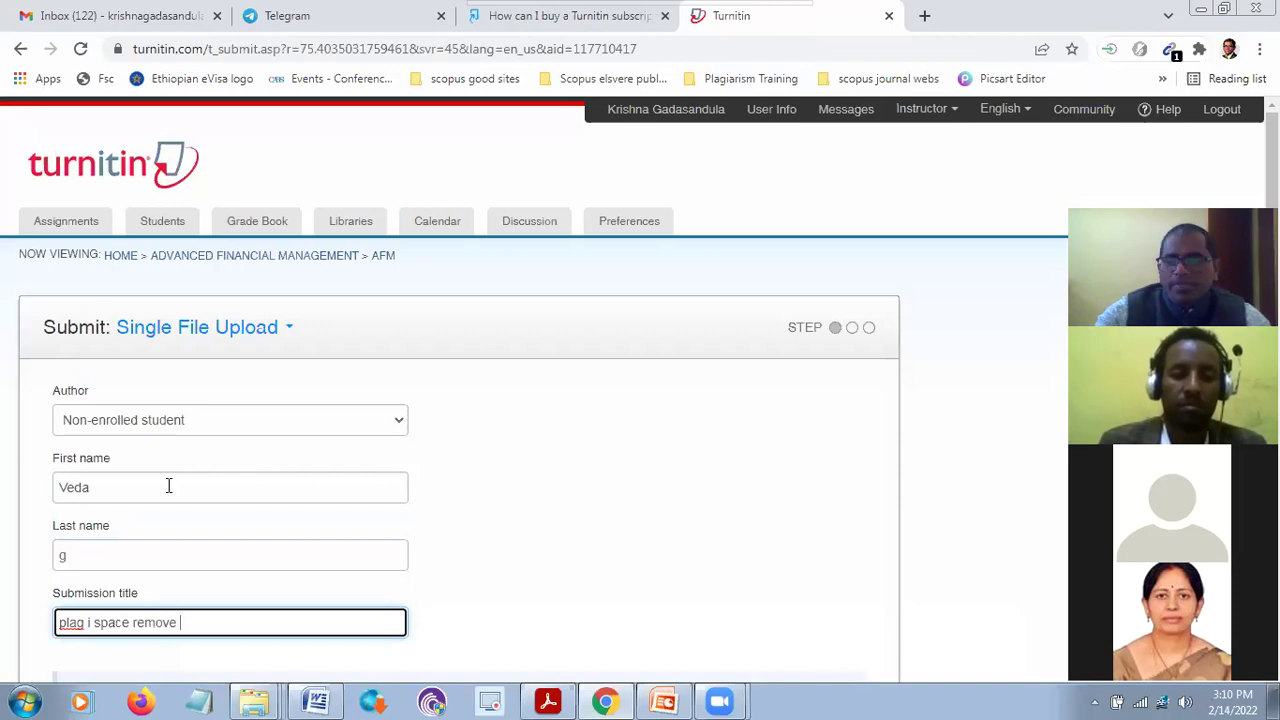
left_click(577, 490)
scroll(577, 488, "down", 5)
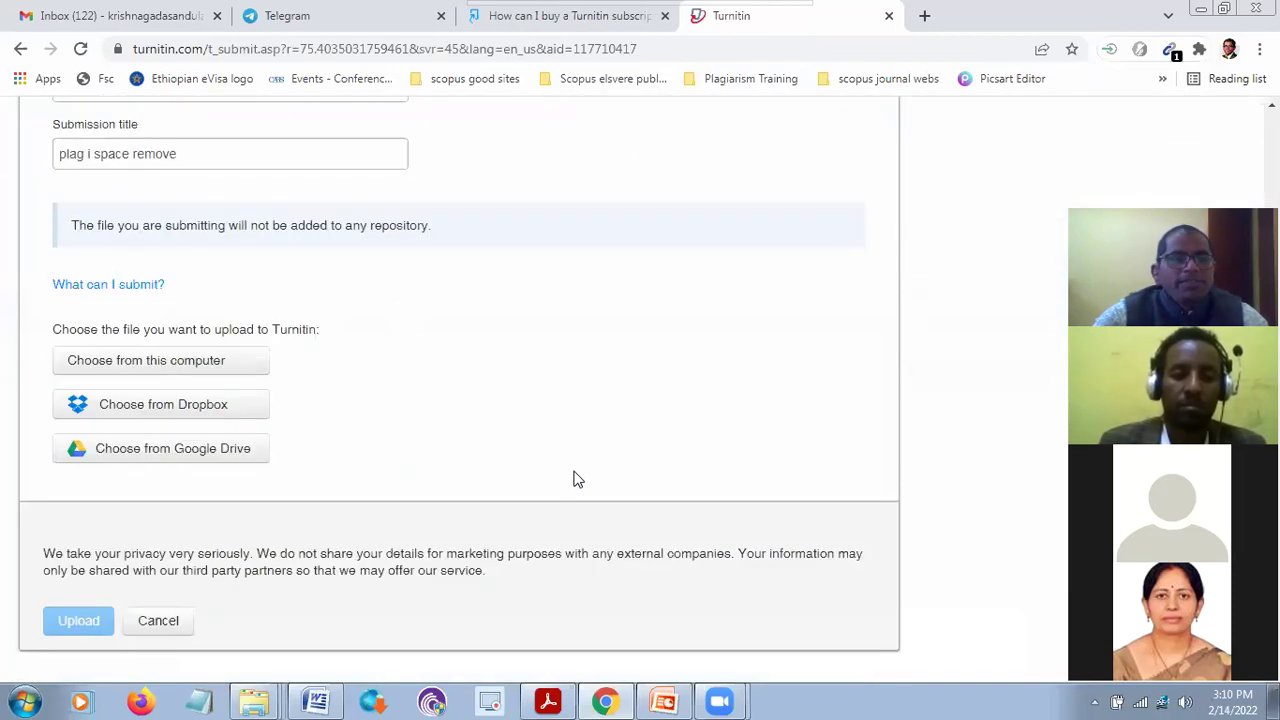
Attach "Test_plag i space trainin g" from the I hidden space teachnic folder on this computer and upload it to Turnitin
left_click(190, 366)
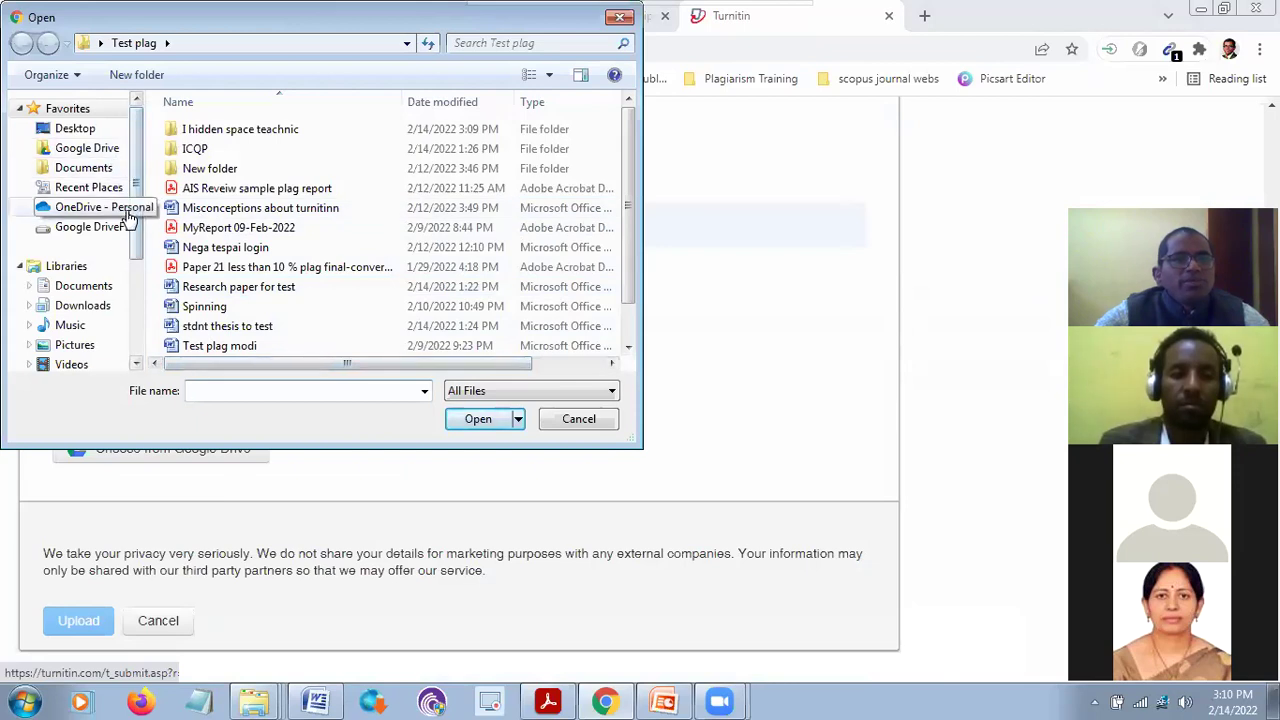
double_click(278, 129)
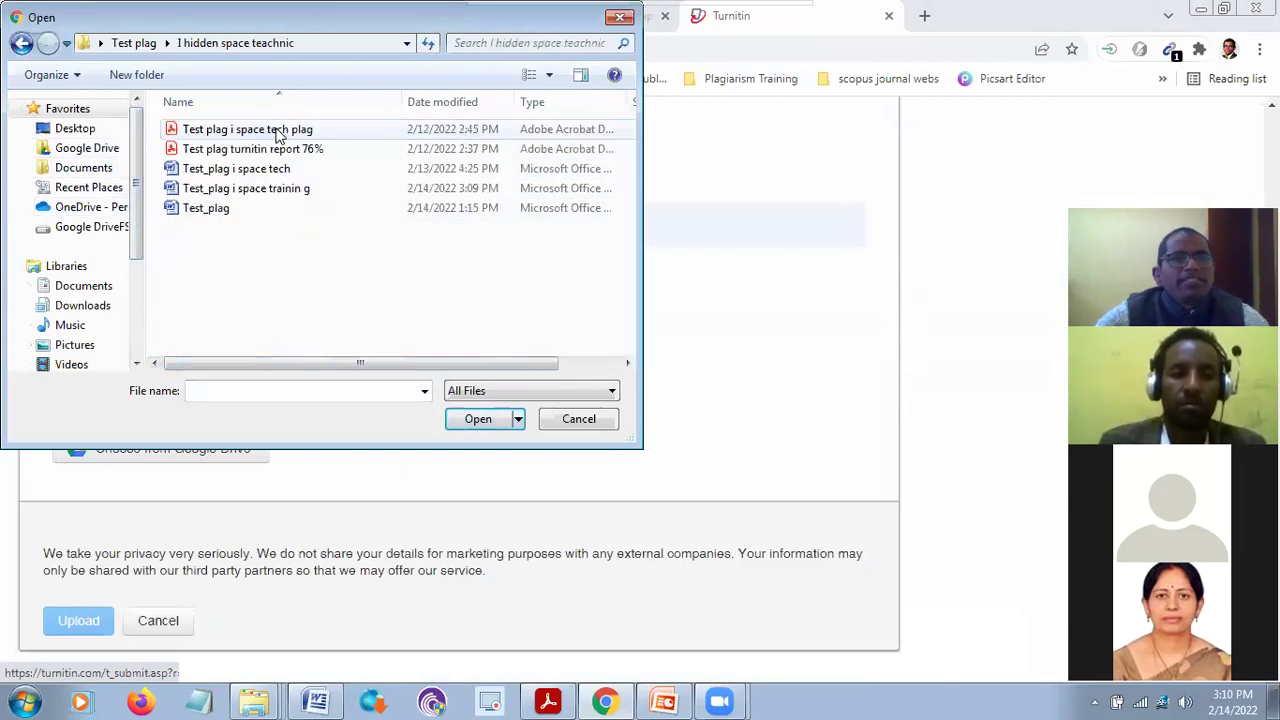
left_click(308, 189)
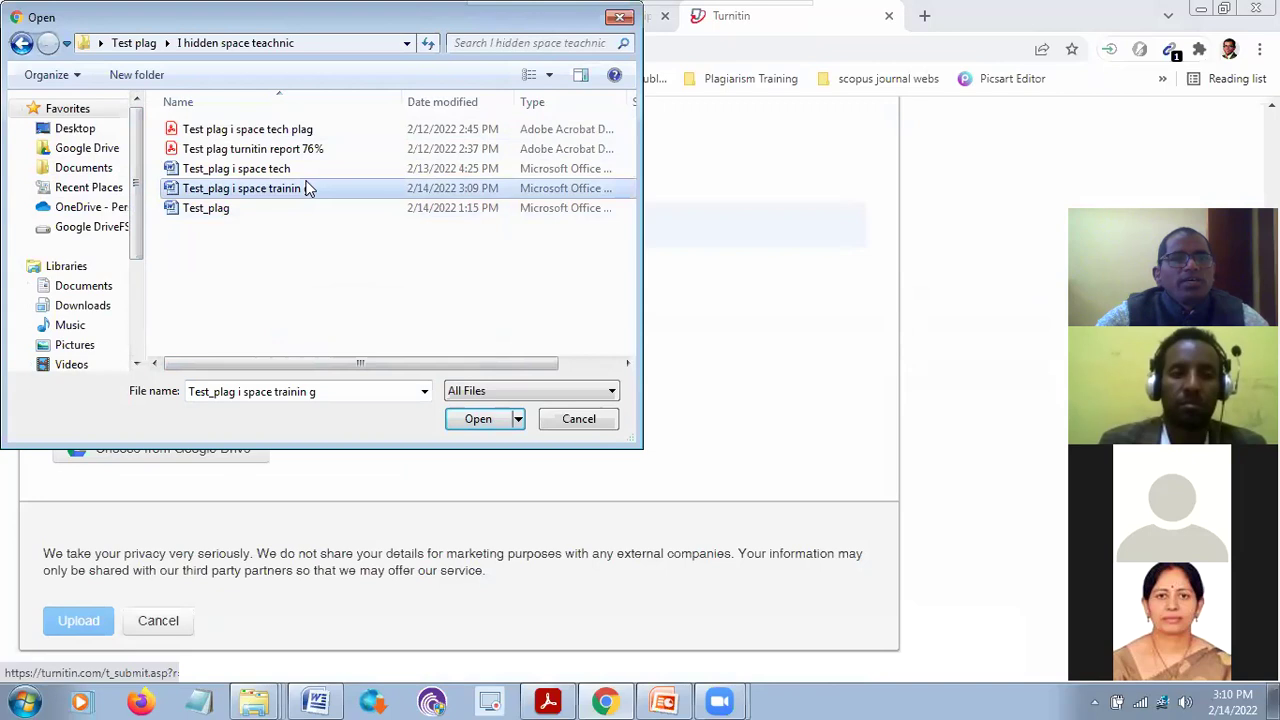
left_click(478, 419)
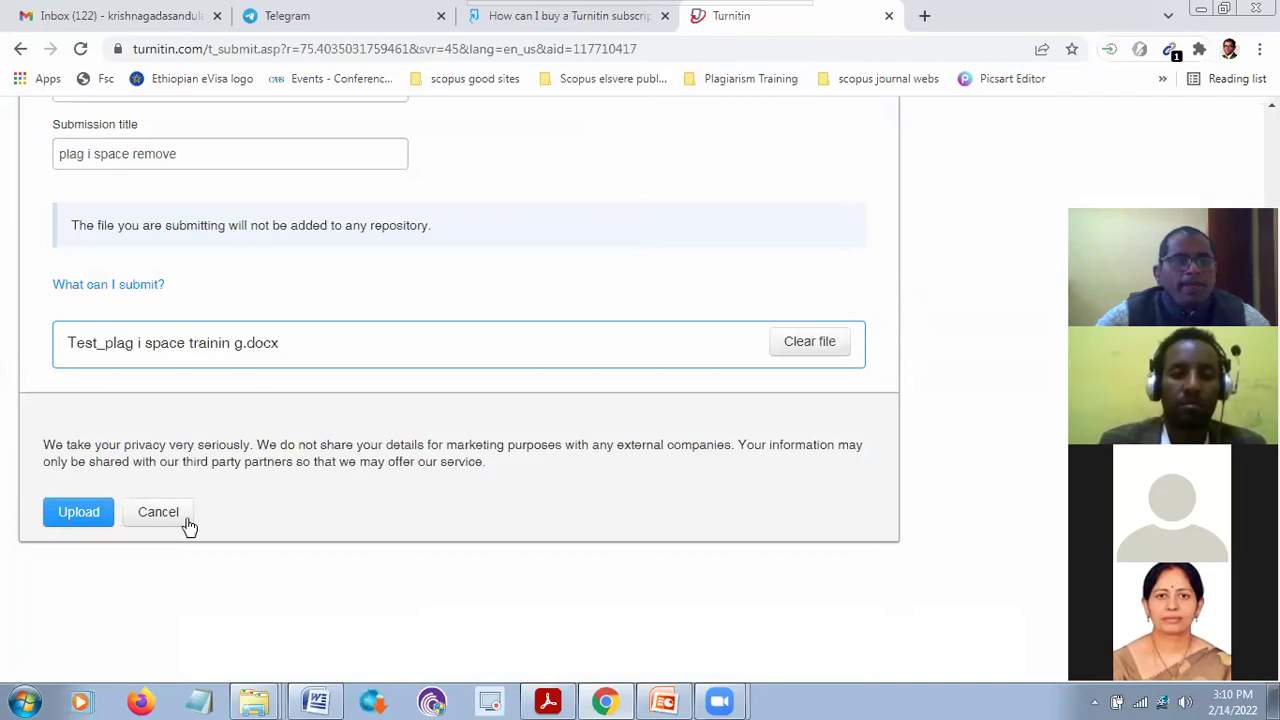
left_click(71, 511)
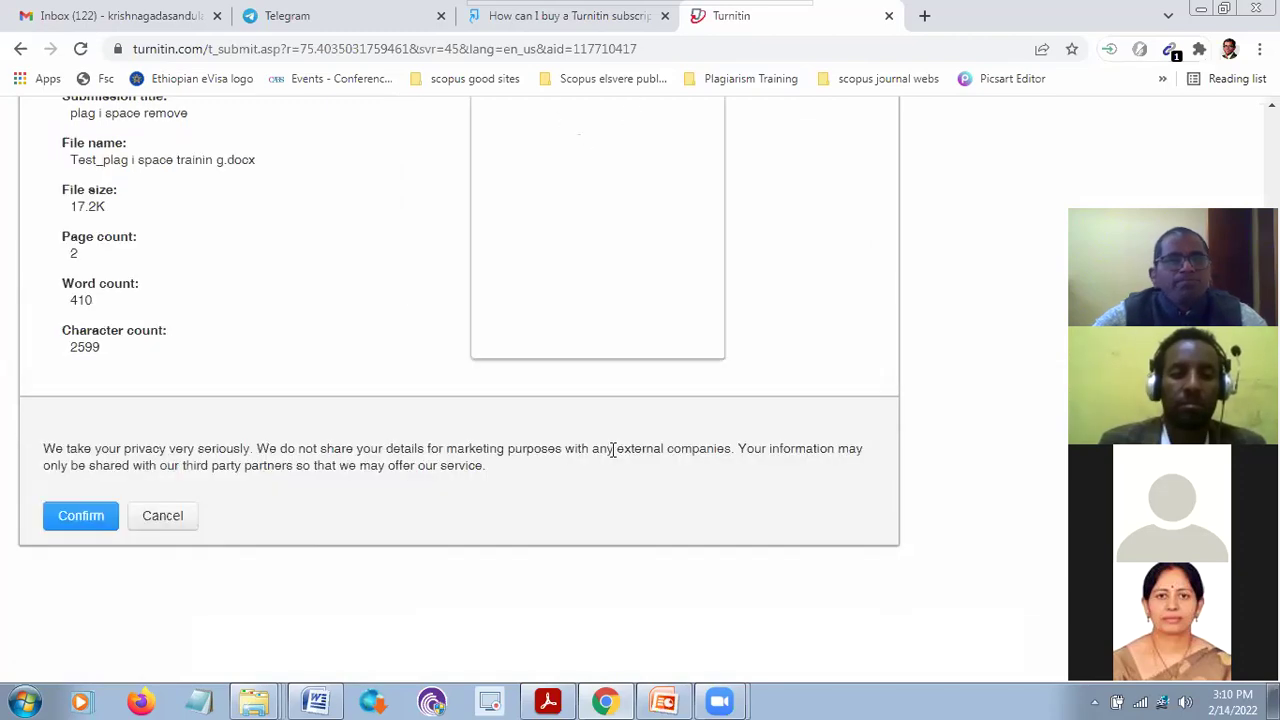
Review the uploaded file's details and page preview, and confirm the submission
scroll(603, 422, "up", 2)
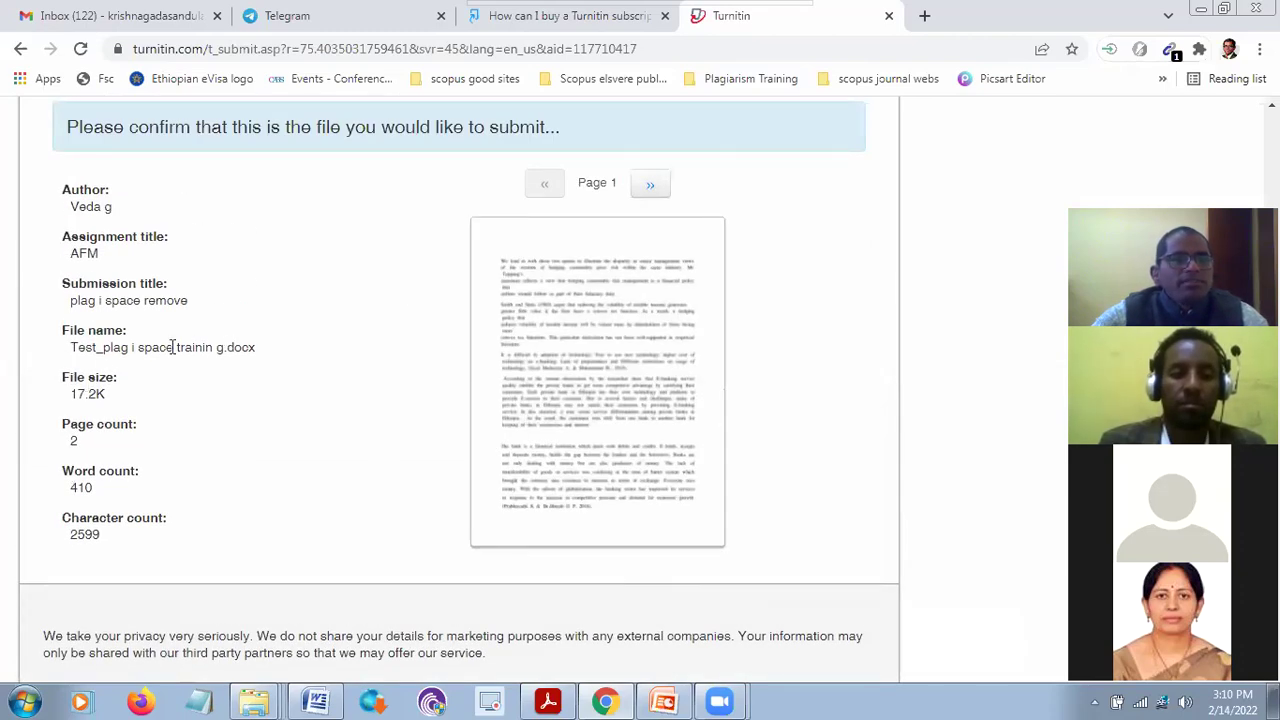
scroll(270, 437, "down", 2)
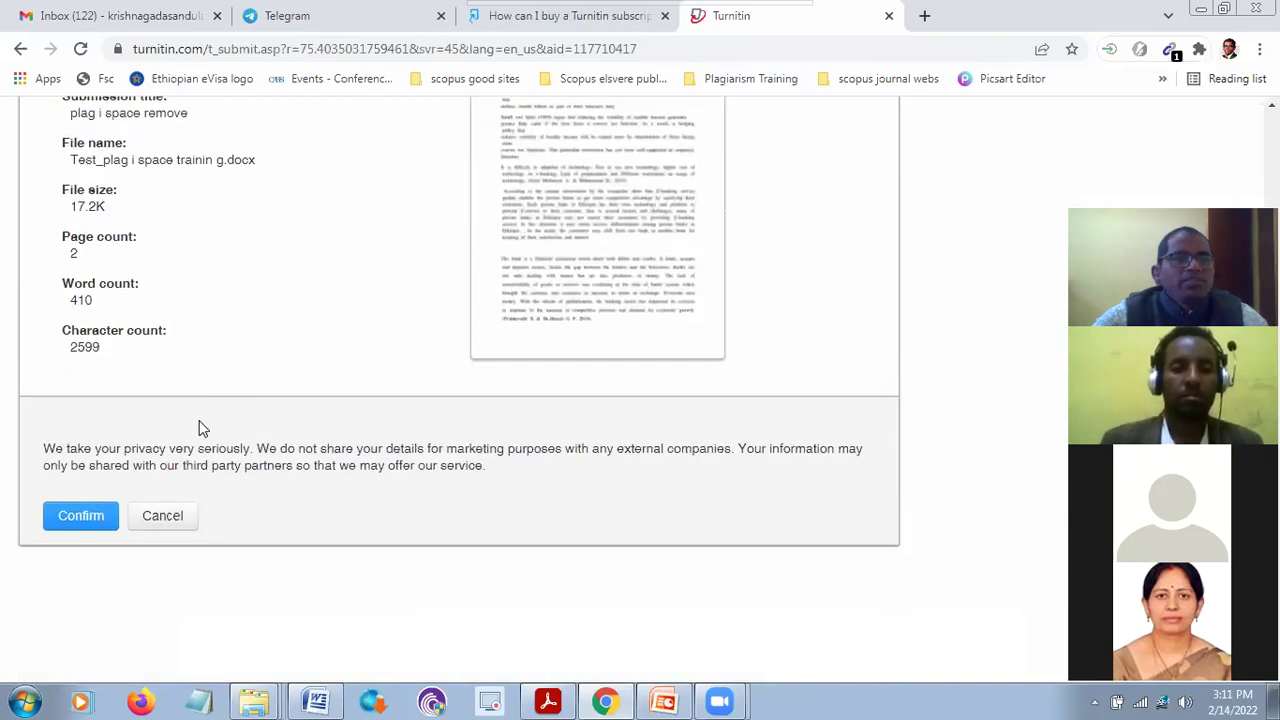
left_click(90, 515)
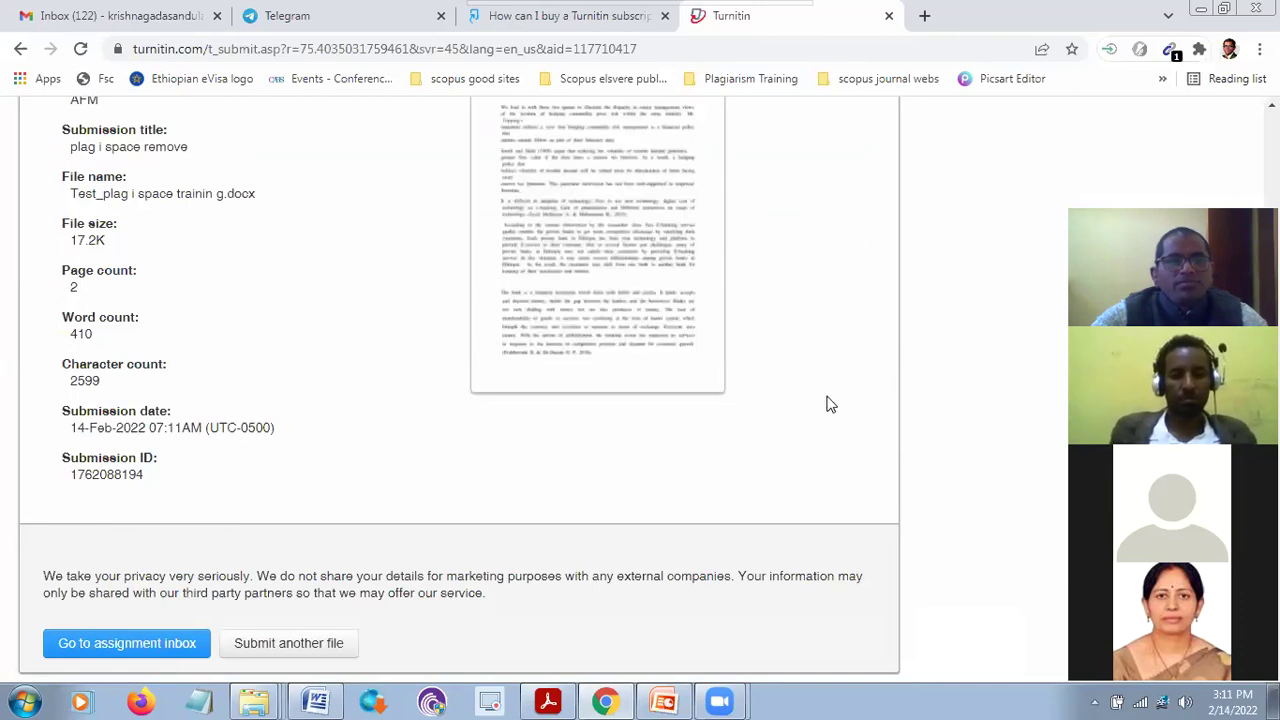
Look over the digital receipt of the submission and go to the AFM assignment inbox
scroll(827, 404, "down", 2)
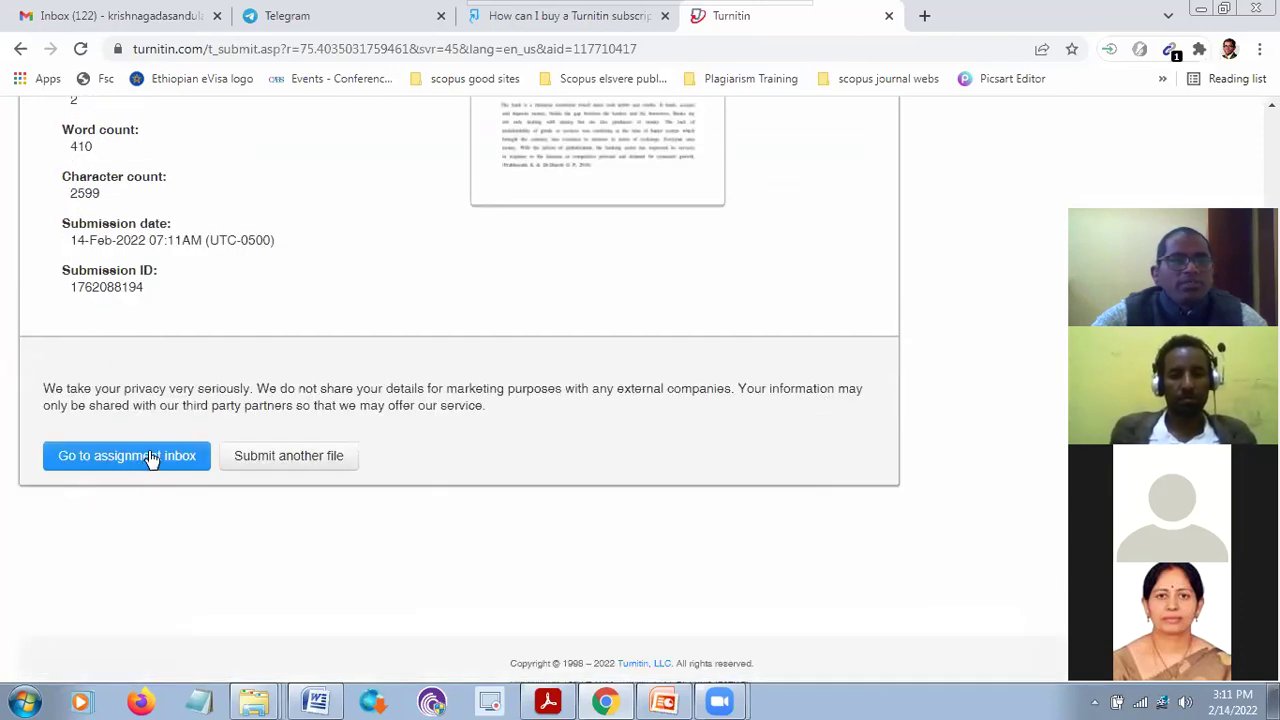
scroll(386, 453, "up", 5)
scroll(388, 453, "down", 1)
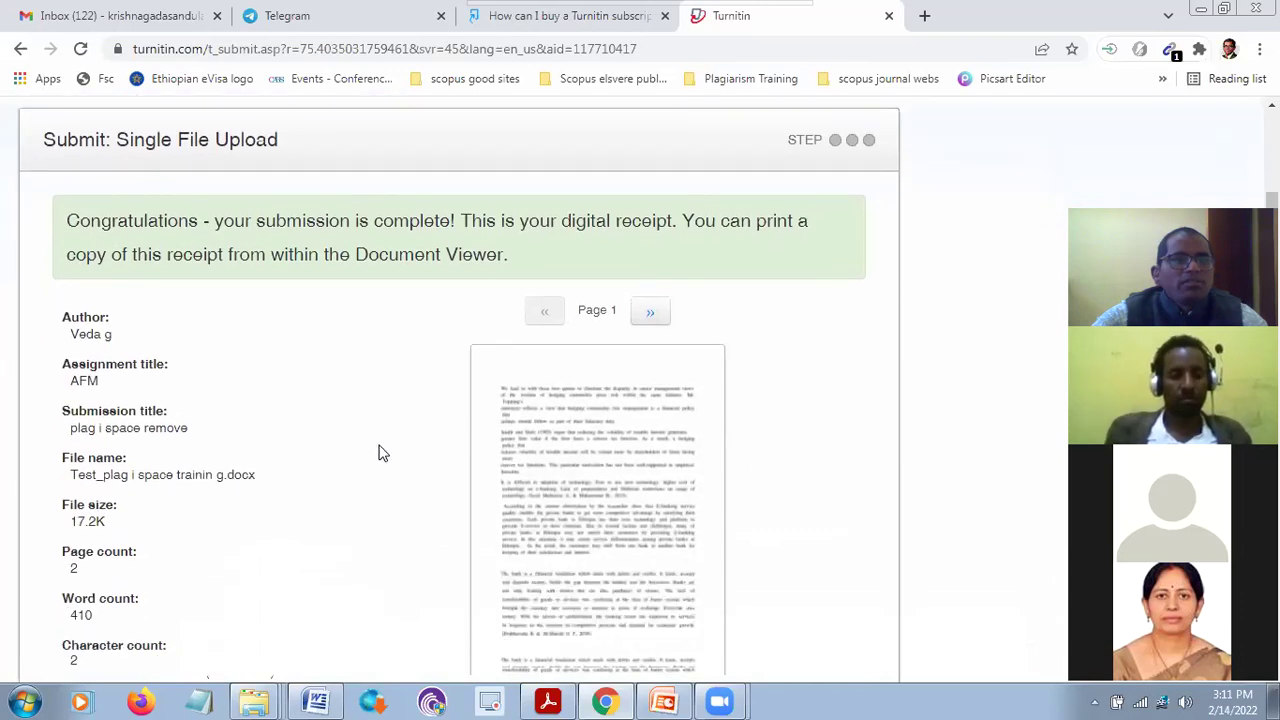
scroll(220, 353, "down", 1)
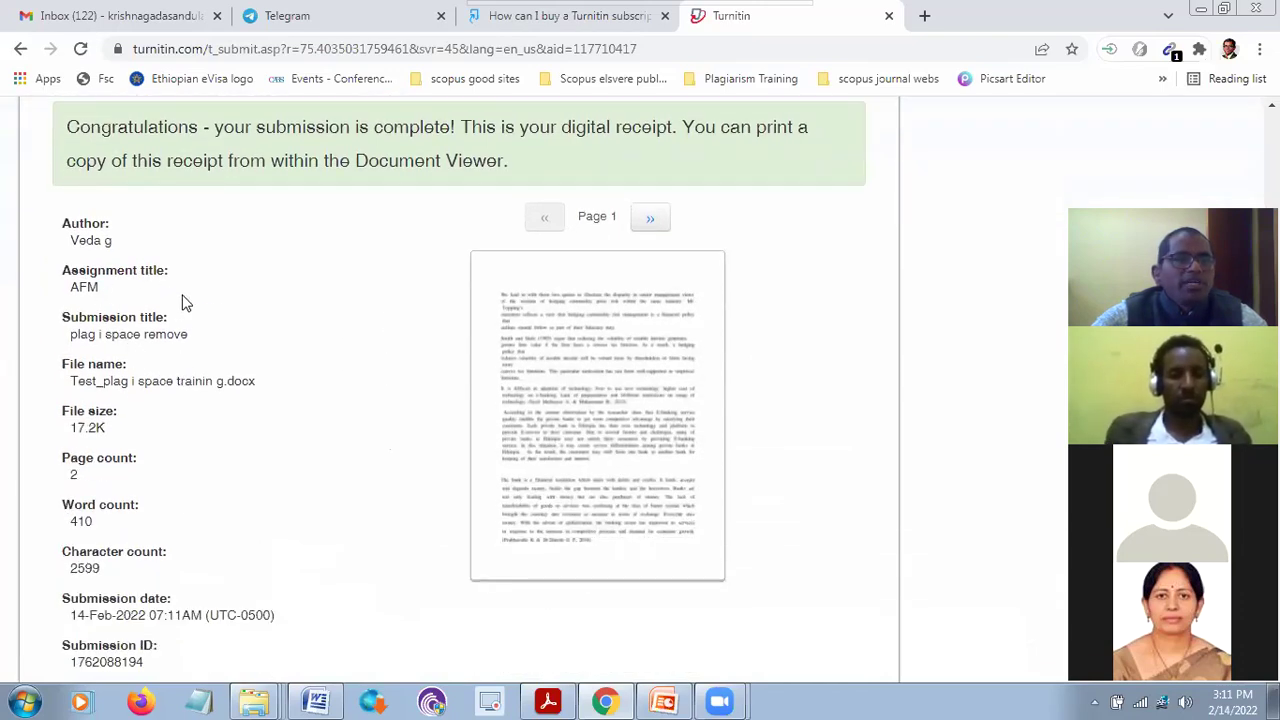
scroll(257, 318, "down", 1)
scroll(268, 318, "down", 3)
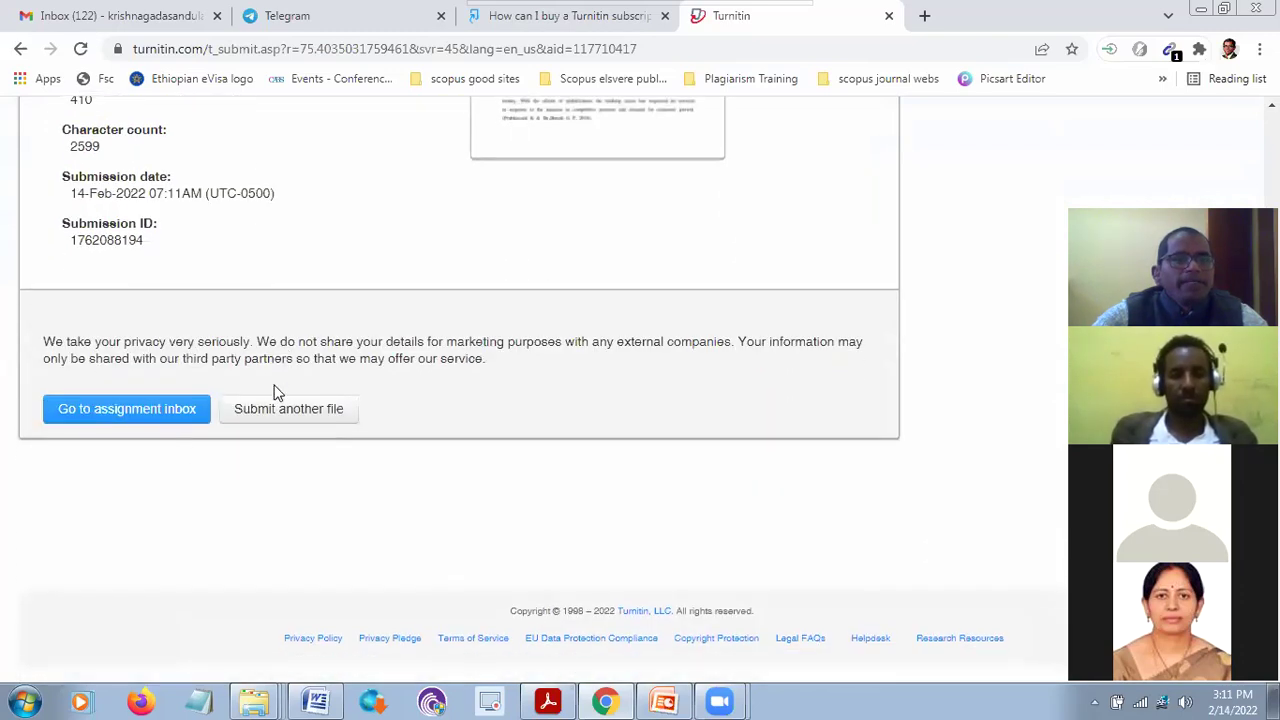
left_click(148, 405)
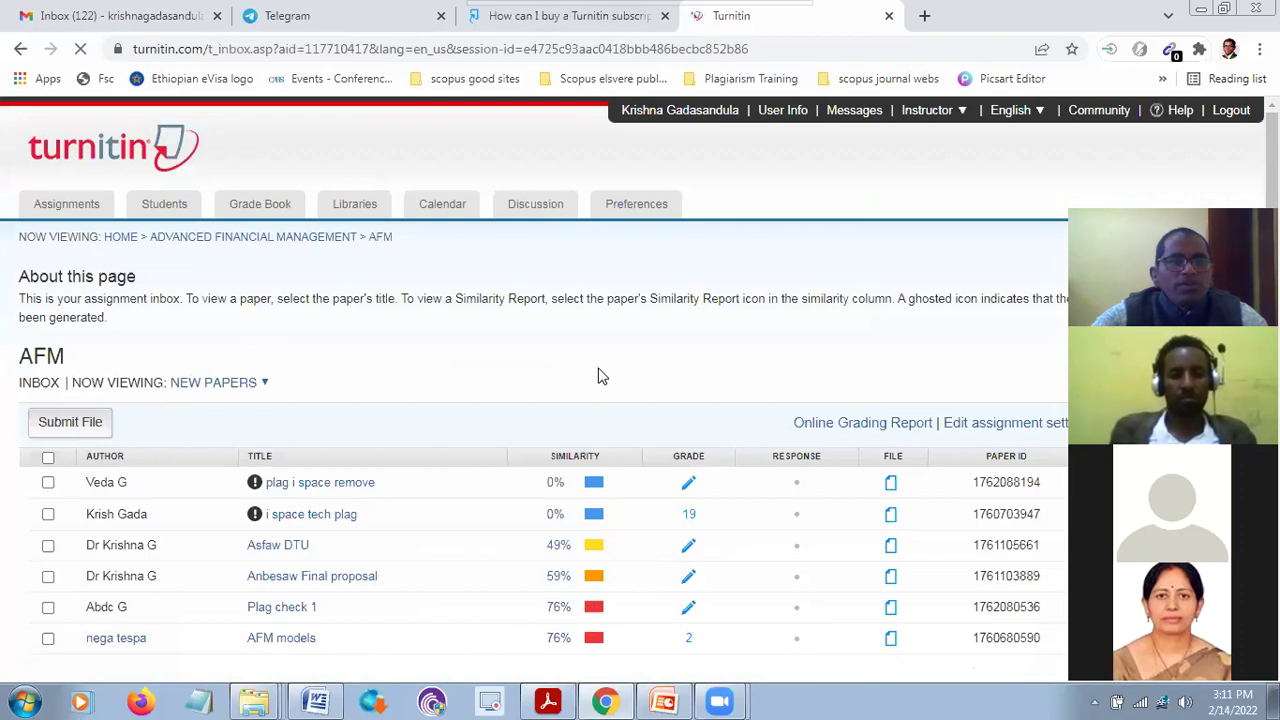
Select the "plag i space remove" paper, open its similarity report, and examine the document text and the Match Overview
scroll(598, 375, "down", 2)
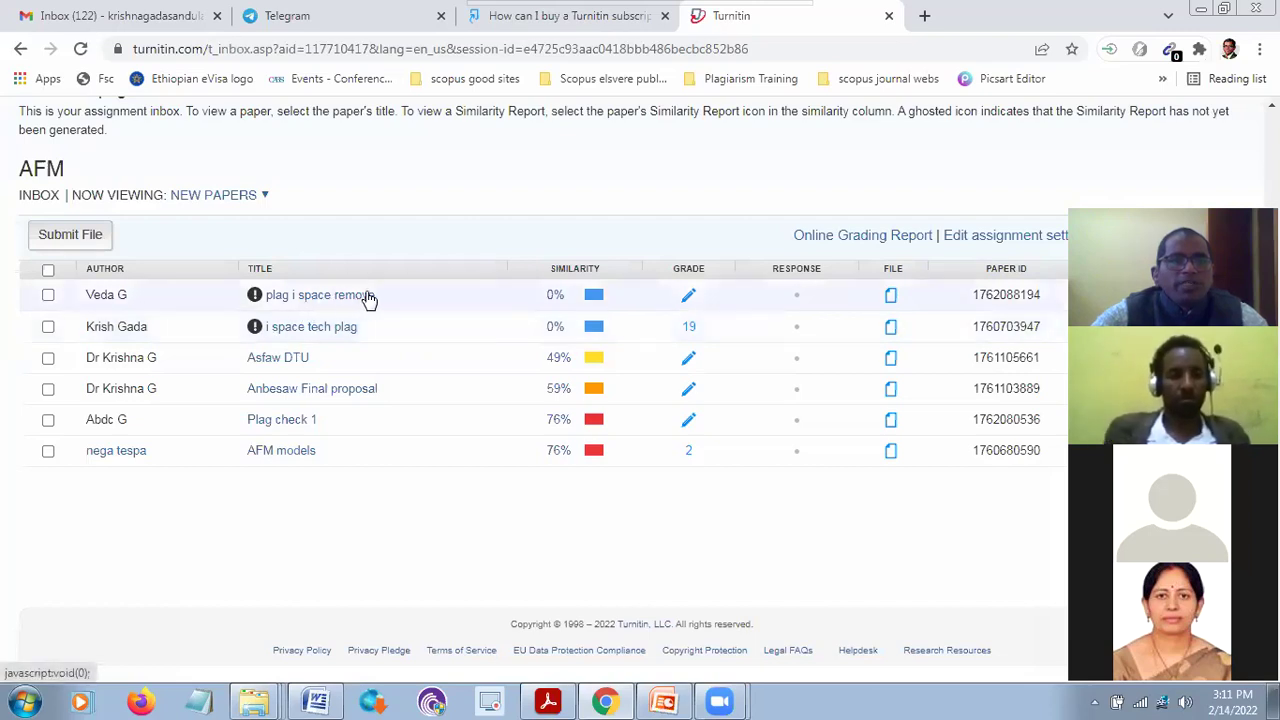
left_click(48, 296)
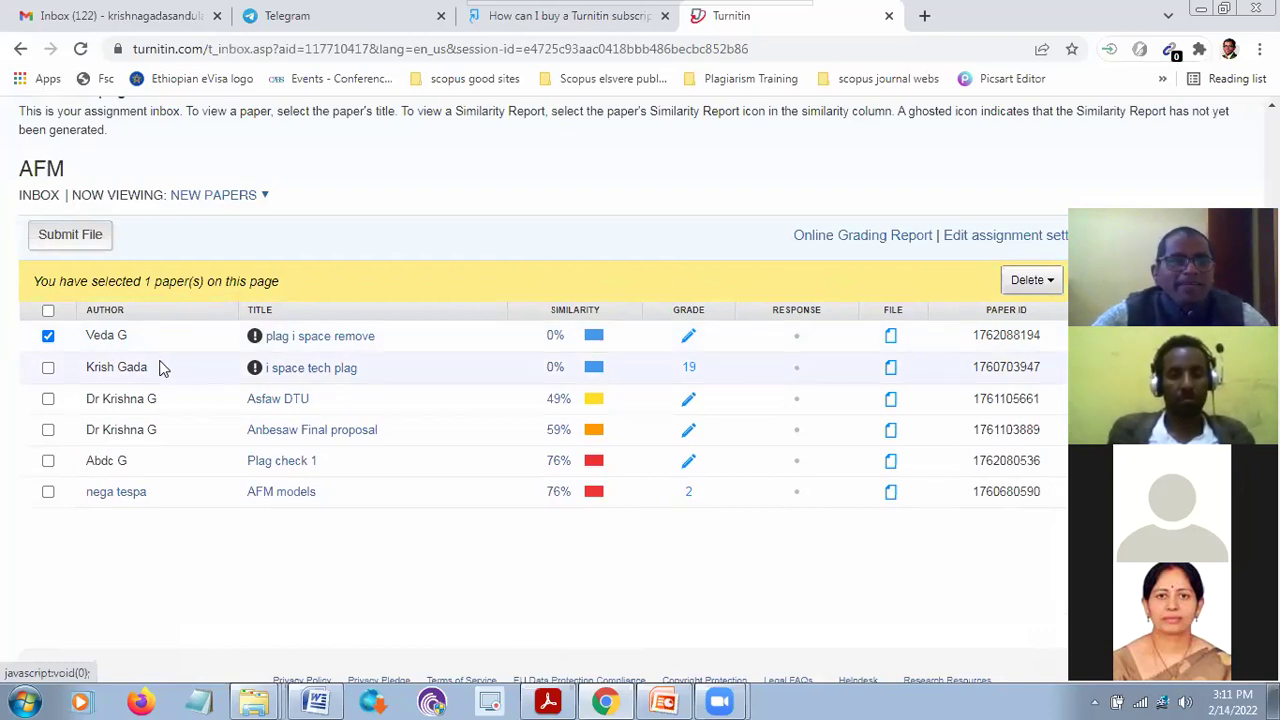
left_click(593, 340)
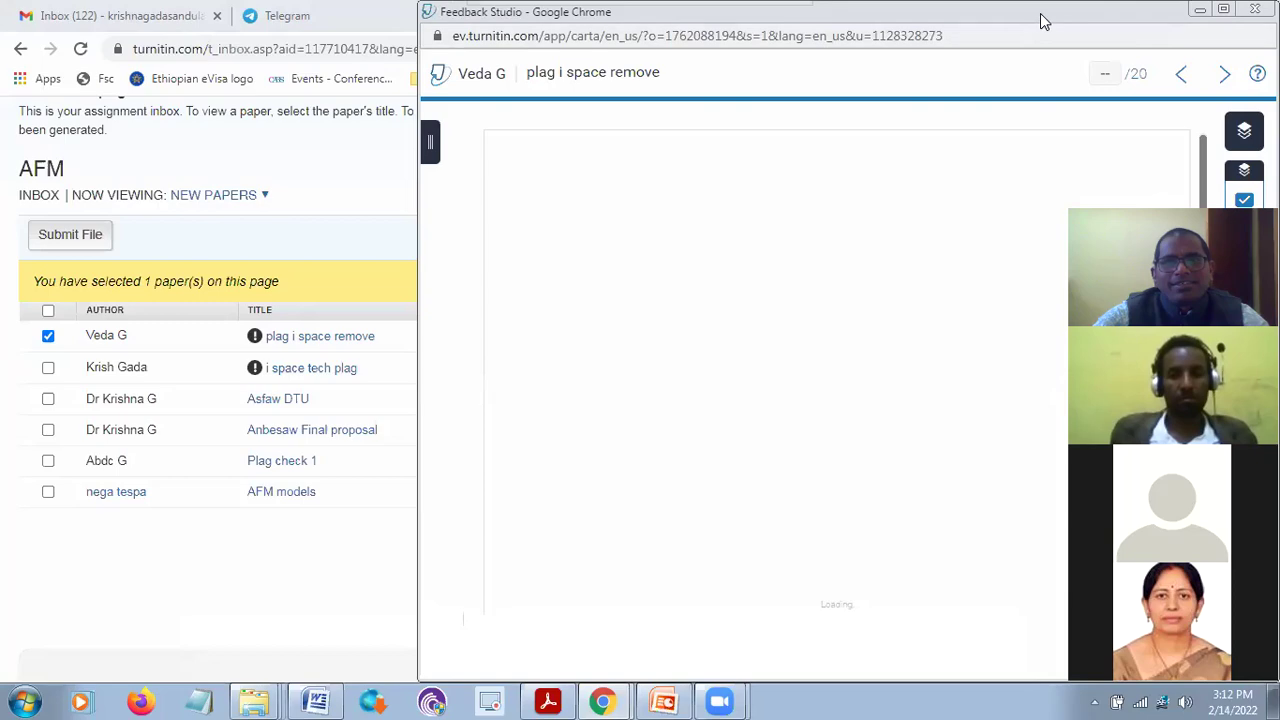
left_click_drag(1040, 13, 682, 13)
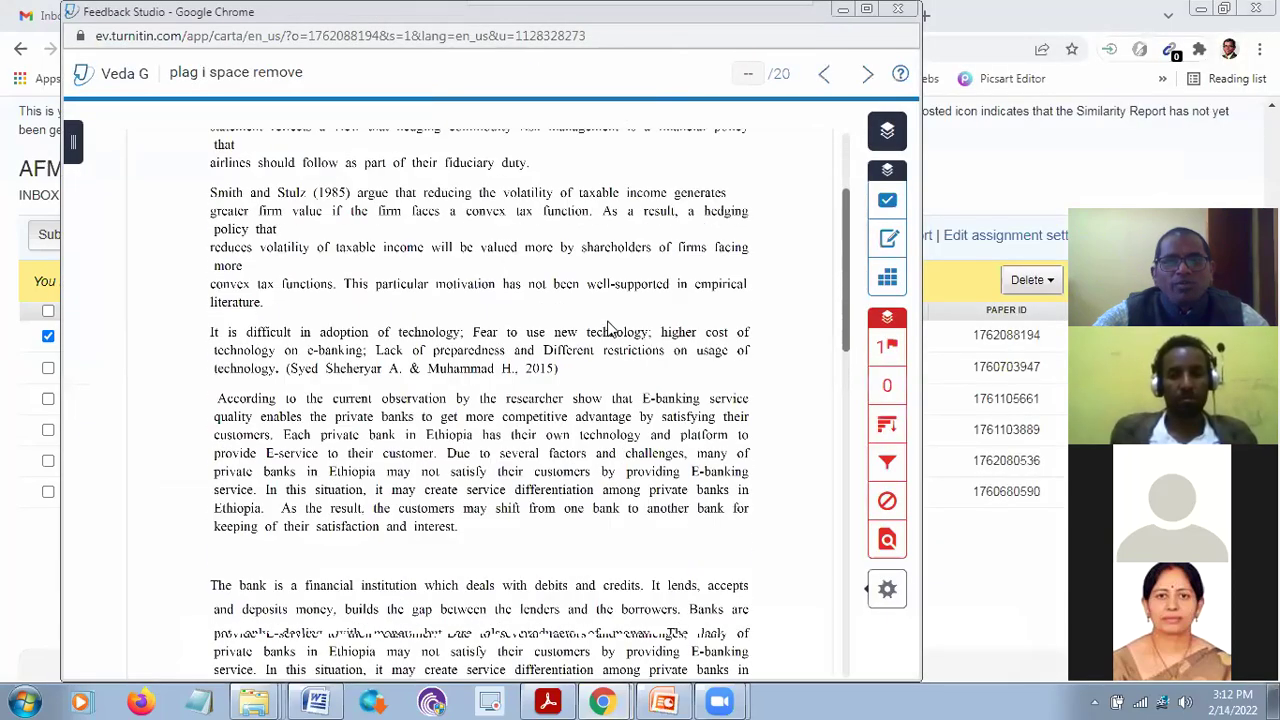
scroll(597, 340, "down", 10)
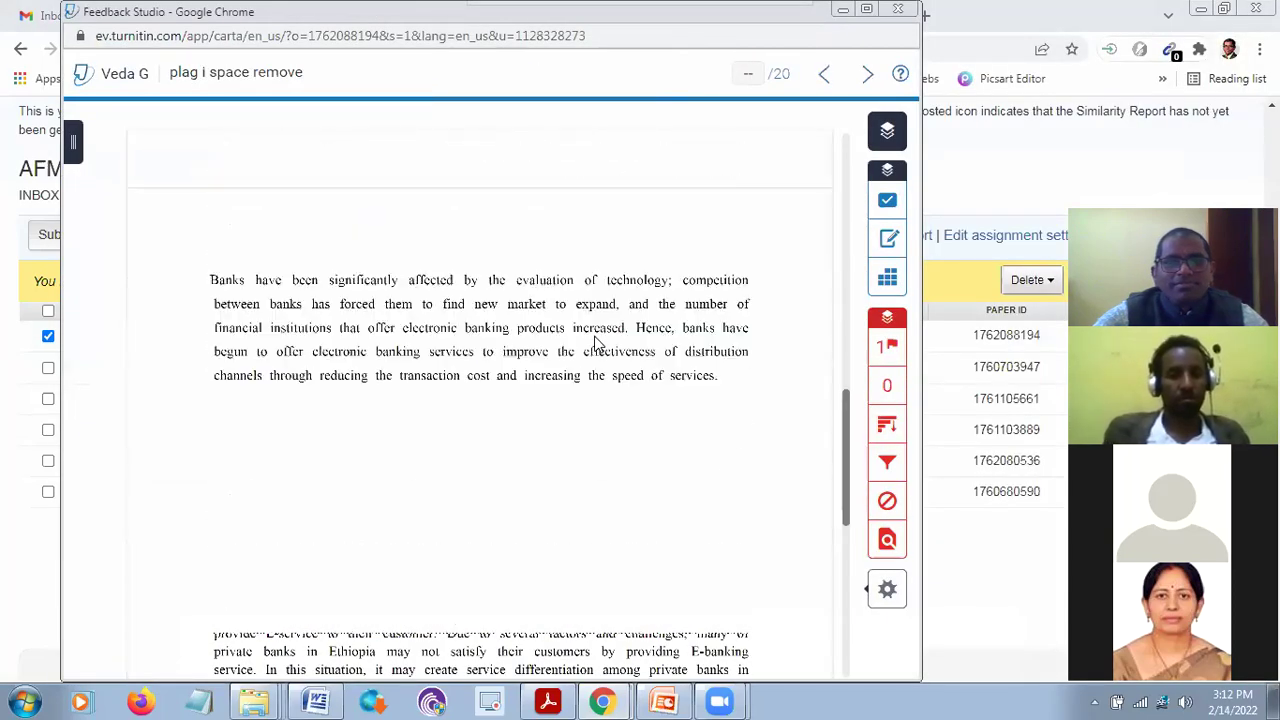
left_click(882, 386)
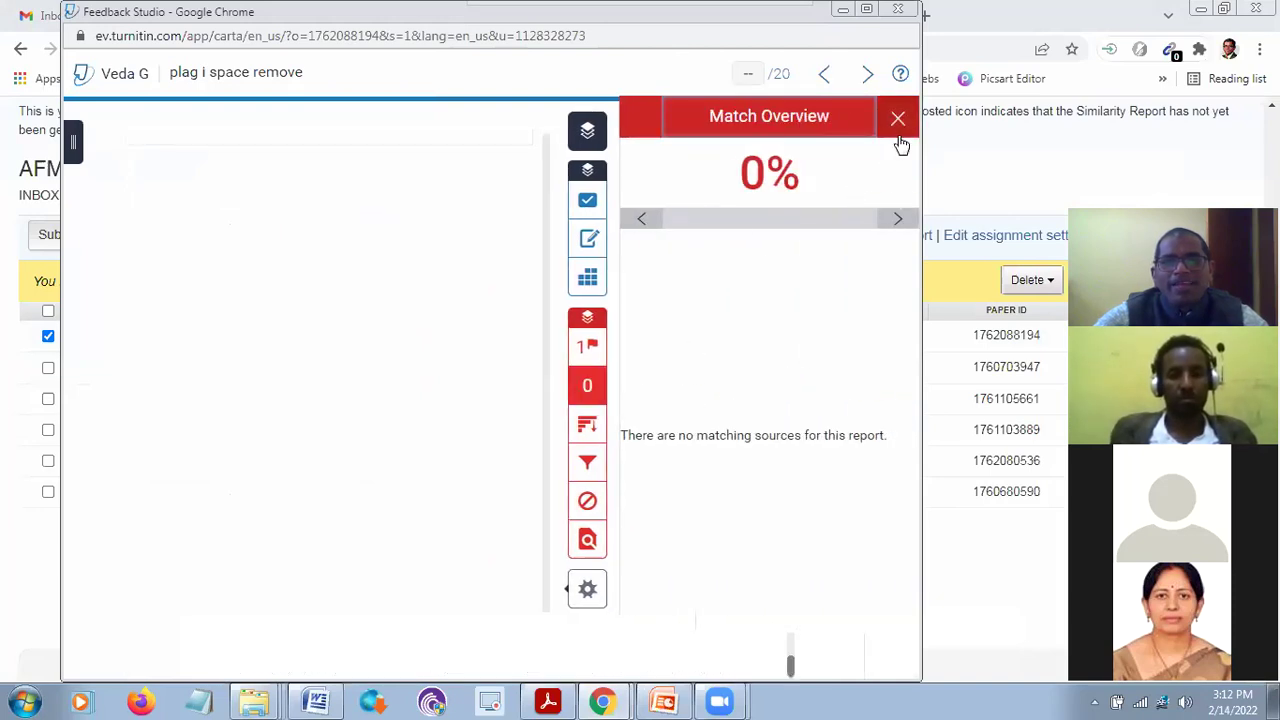
Minimize the report window and read the flag explanation beside the "i space tech plag" paper in the inbox
left_click(843, 12)
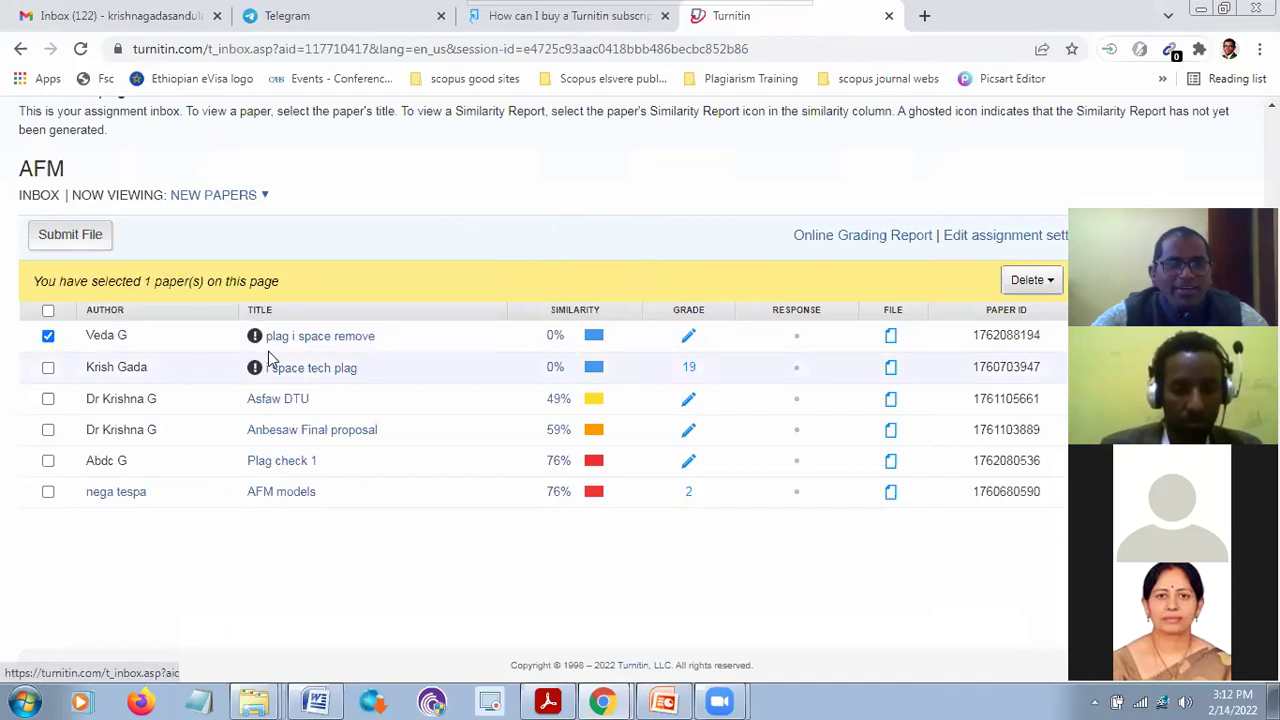
mouse_move(255, 369)
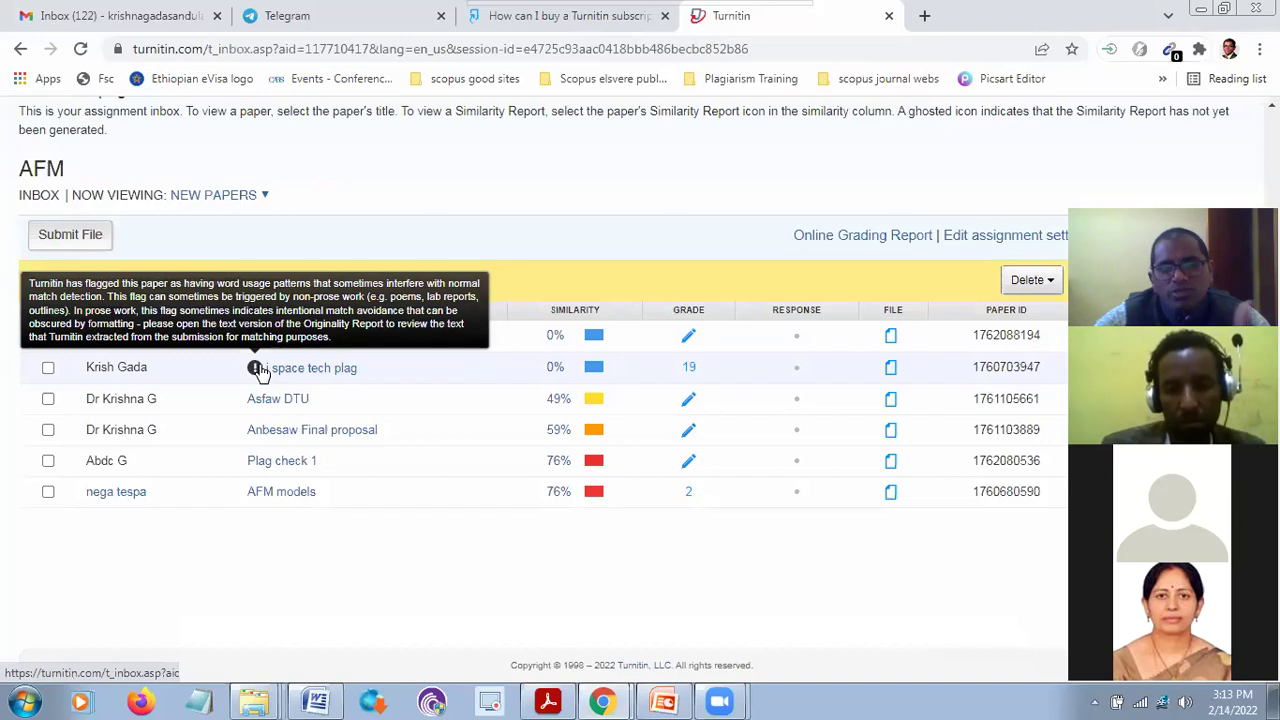
Open "Test_plag i space trainin g" in Word and preview a dark blue text highlight on the first paragraph without applying it
left_click(1202, 10)
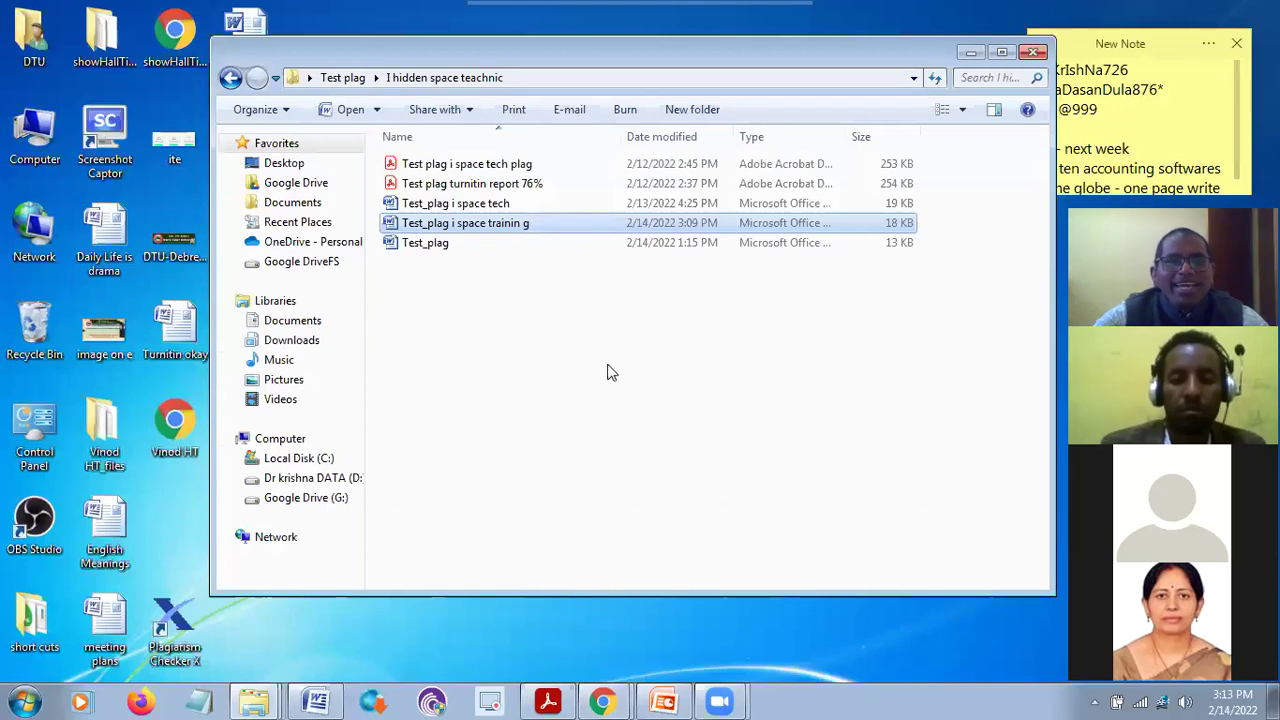
double_click(527, 224)
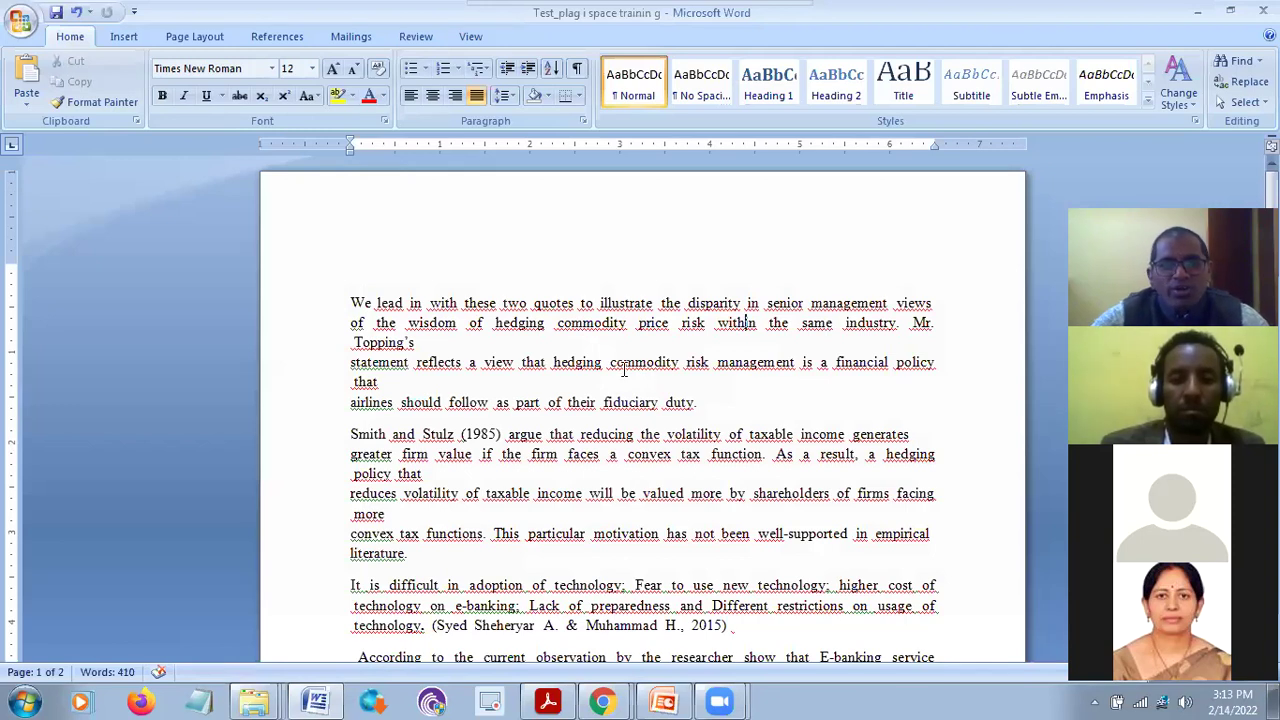
left_click_drag(352, 302, 712, 402)
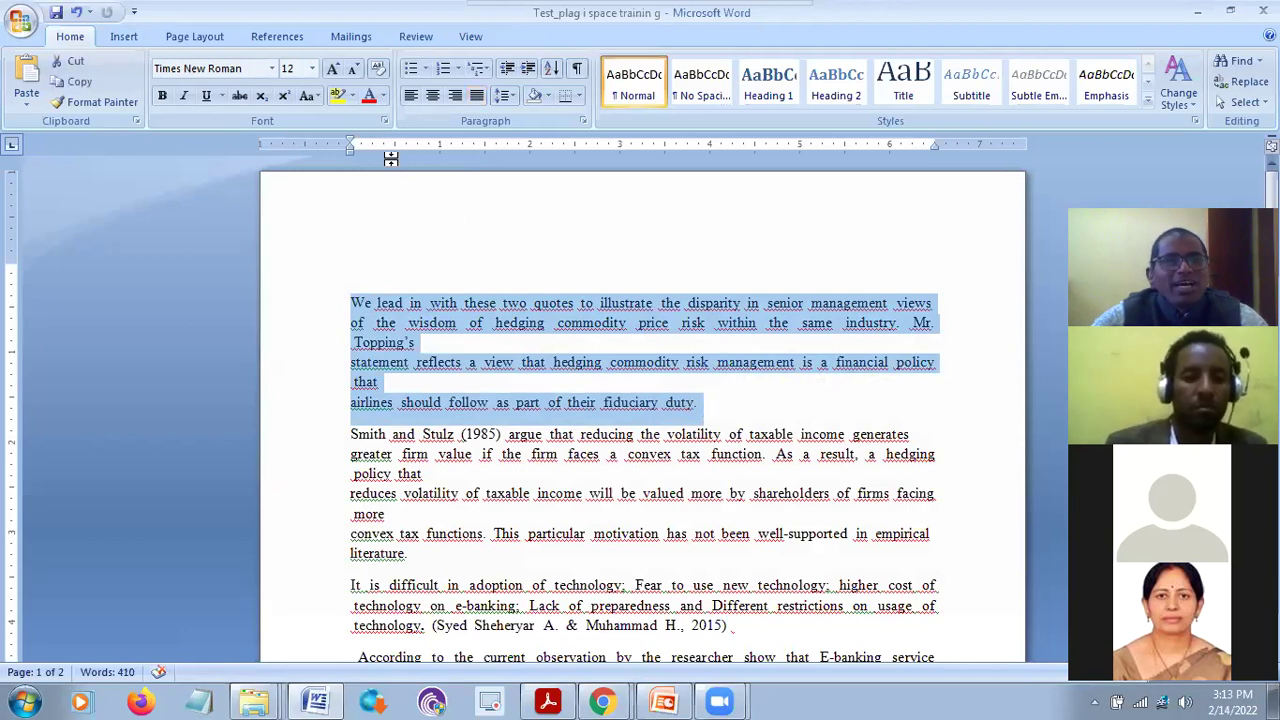
left_click(352, 96)
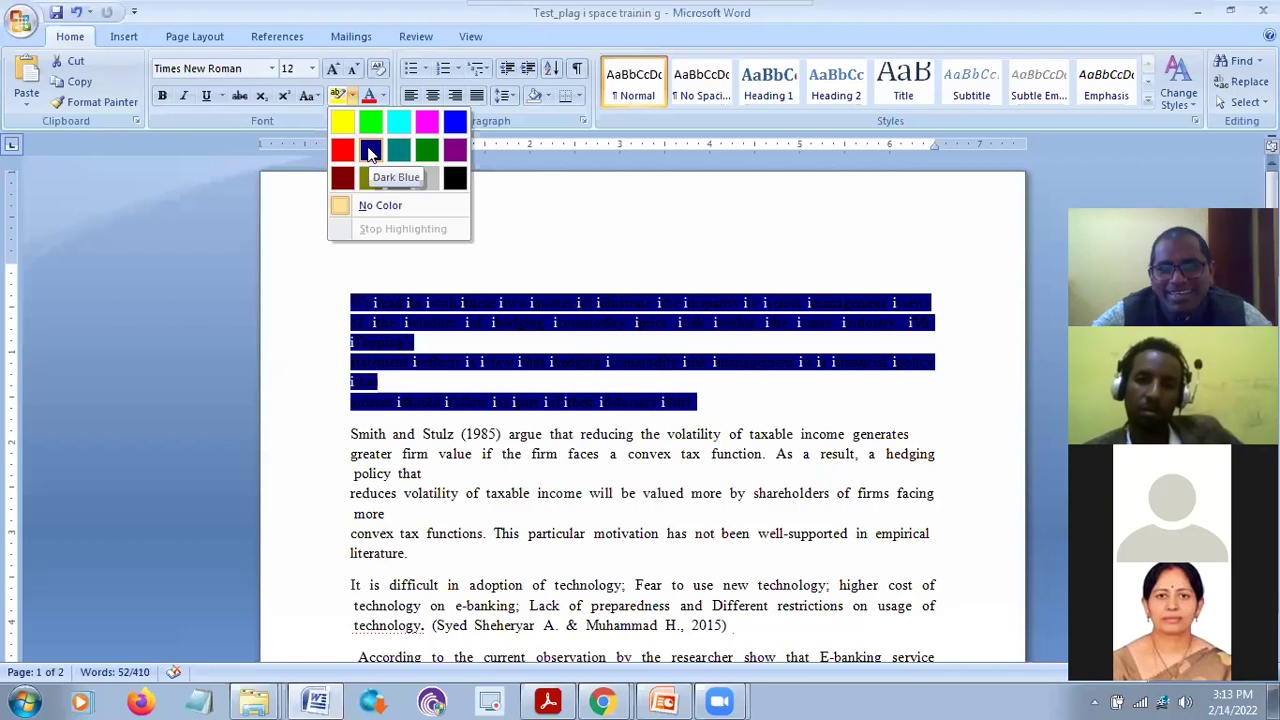
left_click(738, 412)
left_click(704, 408)
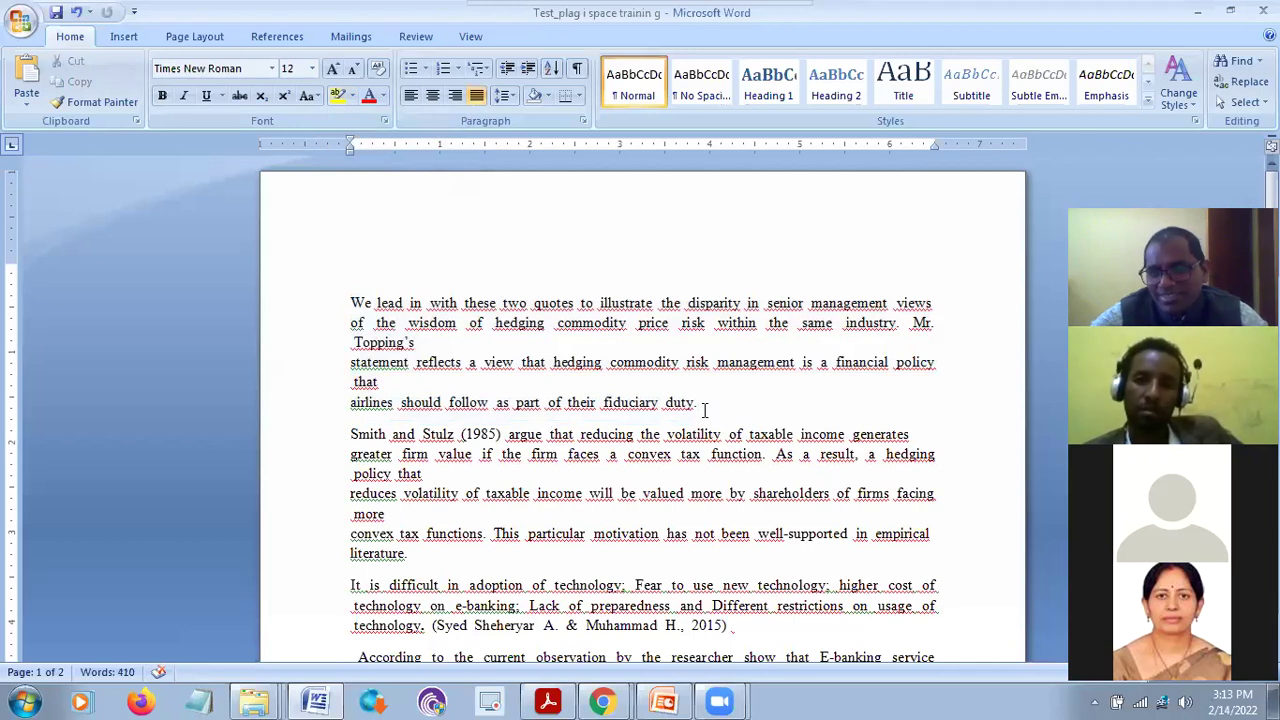
Reselect the first paragraph and examine the text on both pages of the document
left_click_drag(704, 408, 378, 310)
left_click(535, 337)
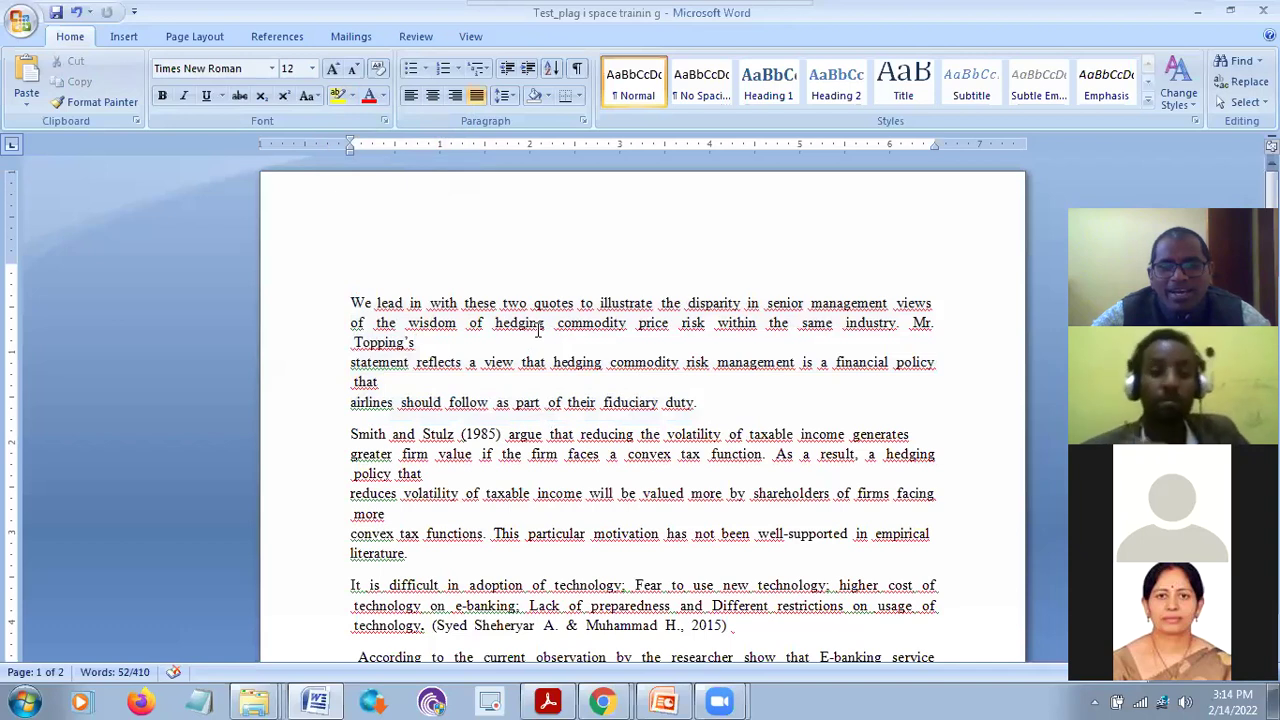
left_click_drag(698, 400, 352, 298)
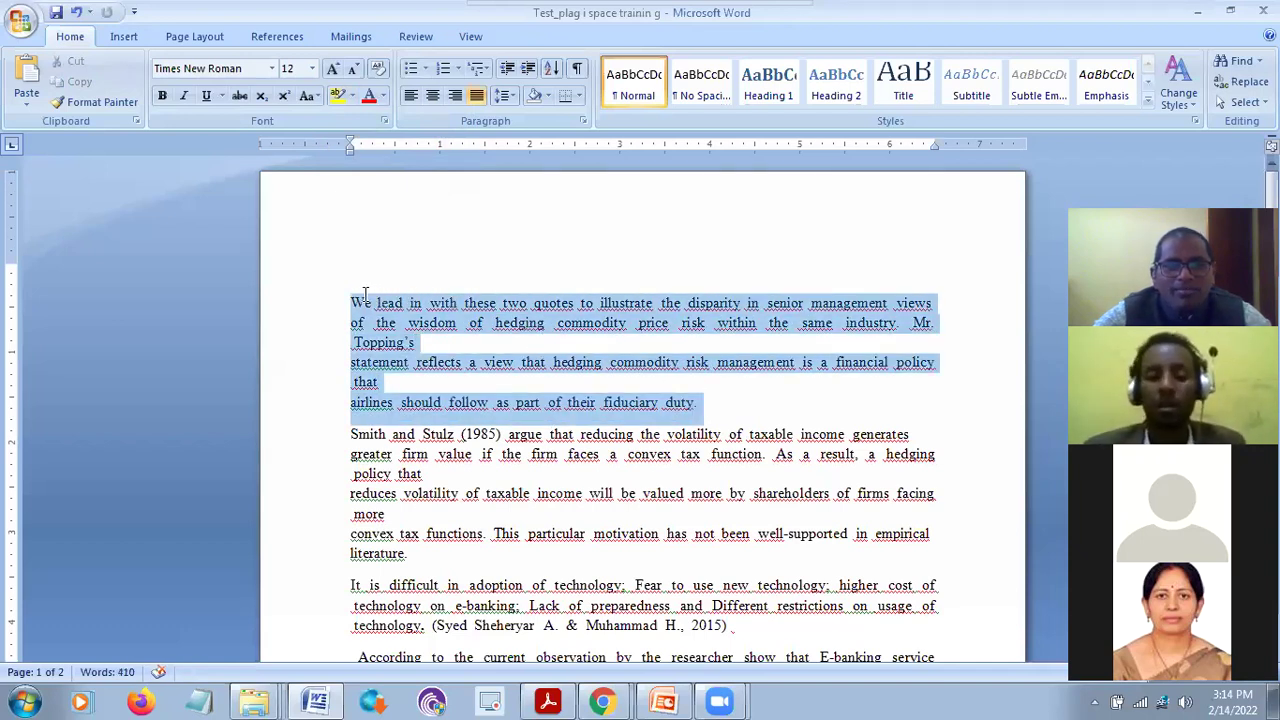
left_click(740, 370)
scroll(778, 380, "down", 8)
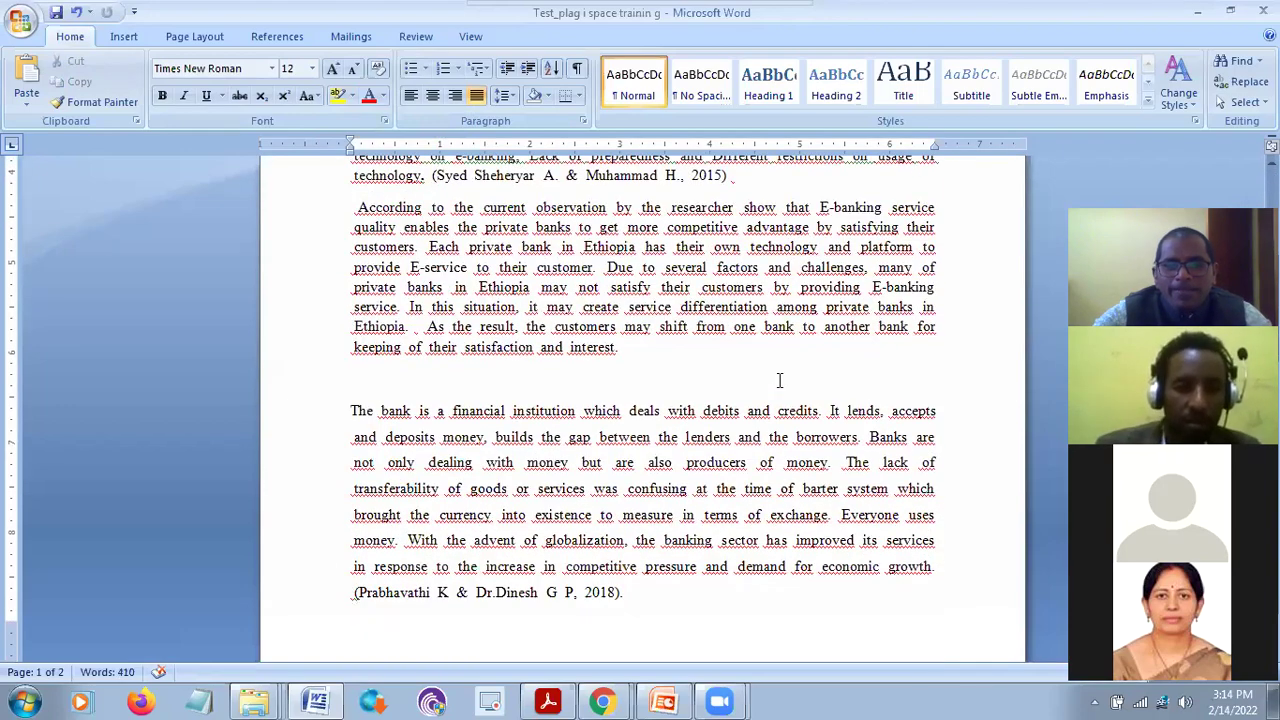
scroll(779, 380, "down", 12)
scroll(780, 380, "up", 7)
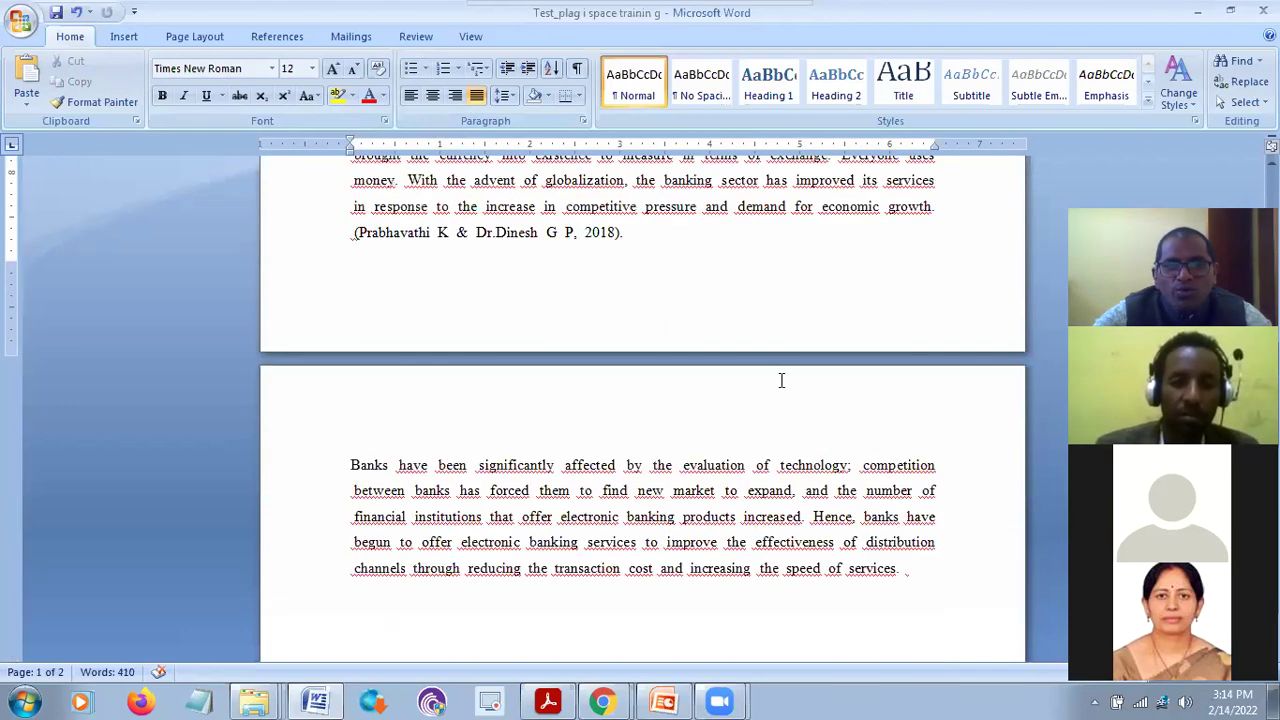
scroll(781, 380, "up", 15)
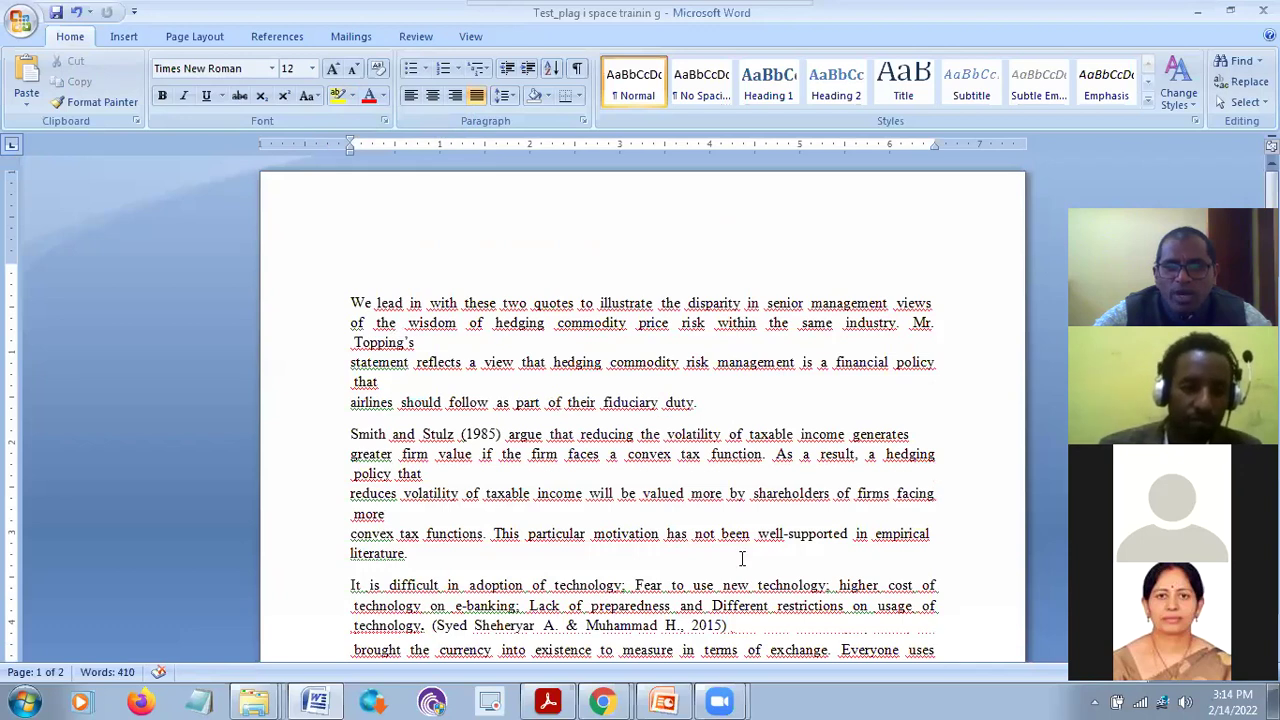
Switch to the Plagiarism ppt in PowerPoint, point out the Ethical/Formal Technique line, and advance to slide 17 on the ICQP formula
left_click(668, 698)
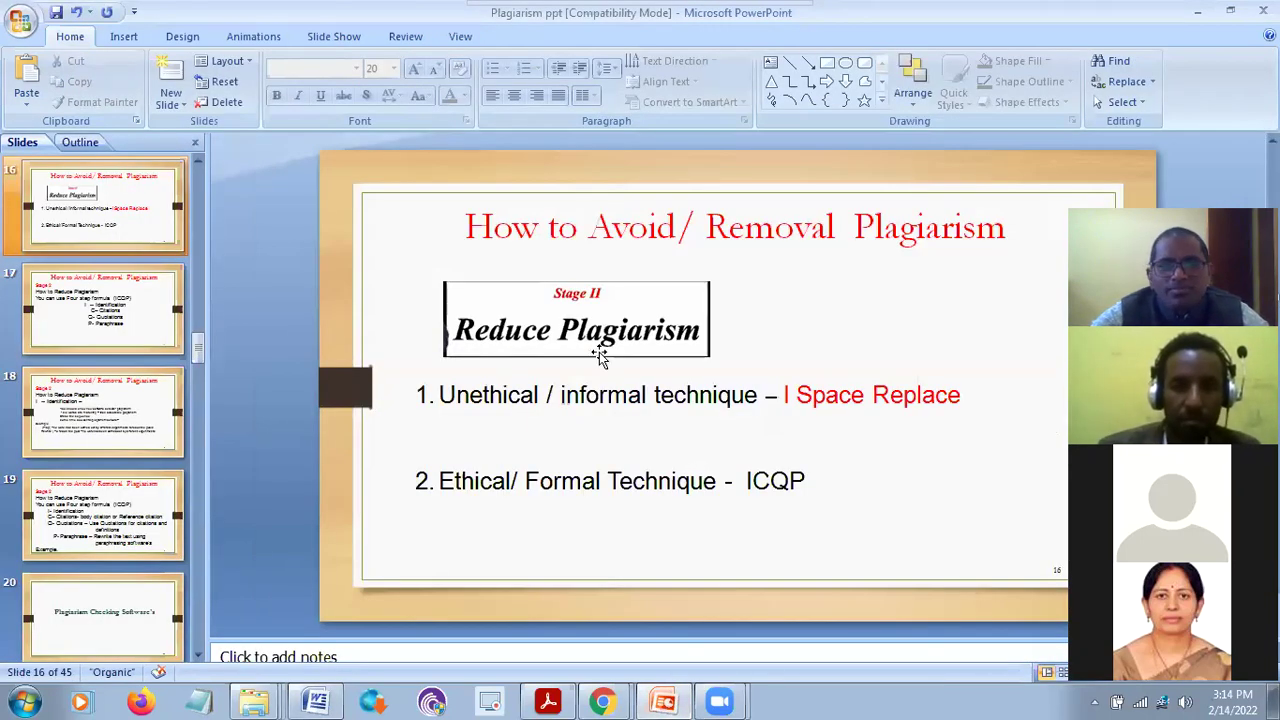
mouse_move(440, 481)
left_mouse_down()
mouse_move(697, 492)
mouse_move(799, 482)
left_mouse_up()
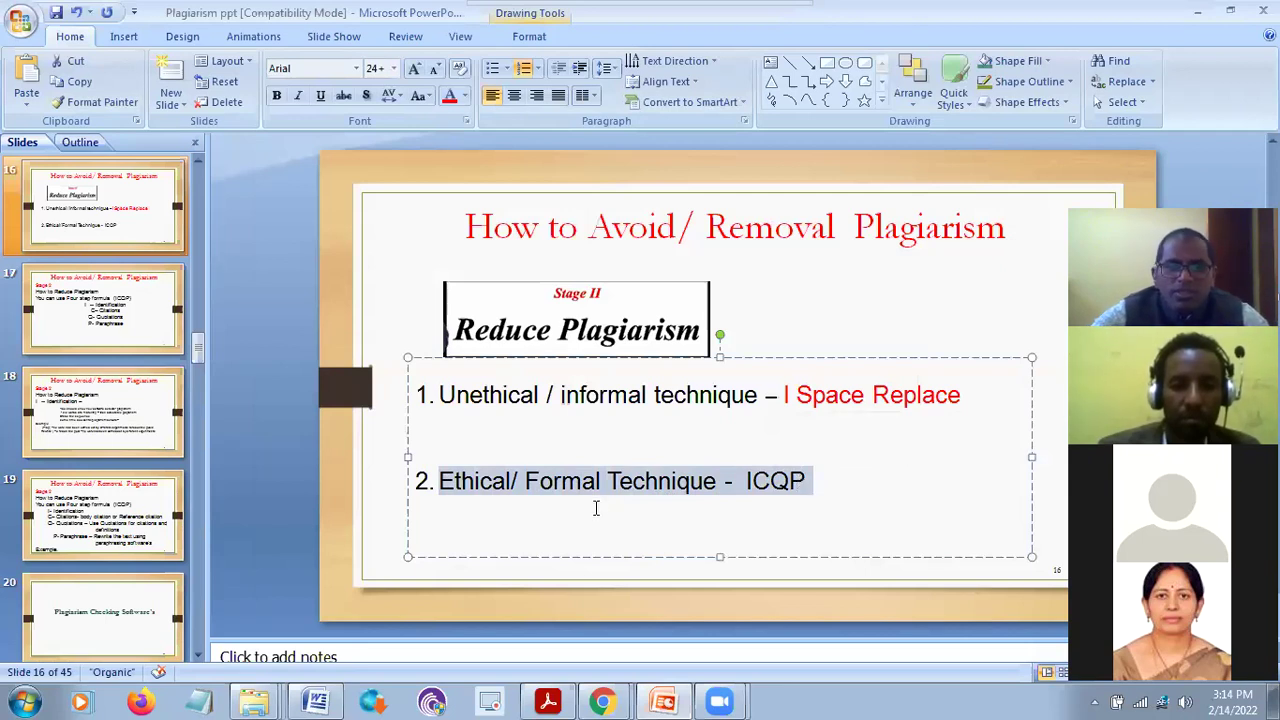
left_click(292, 467)
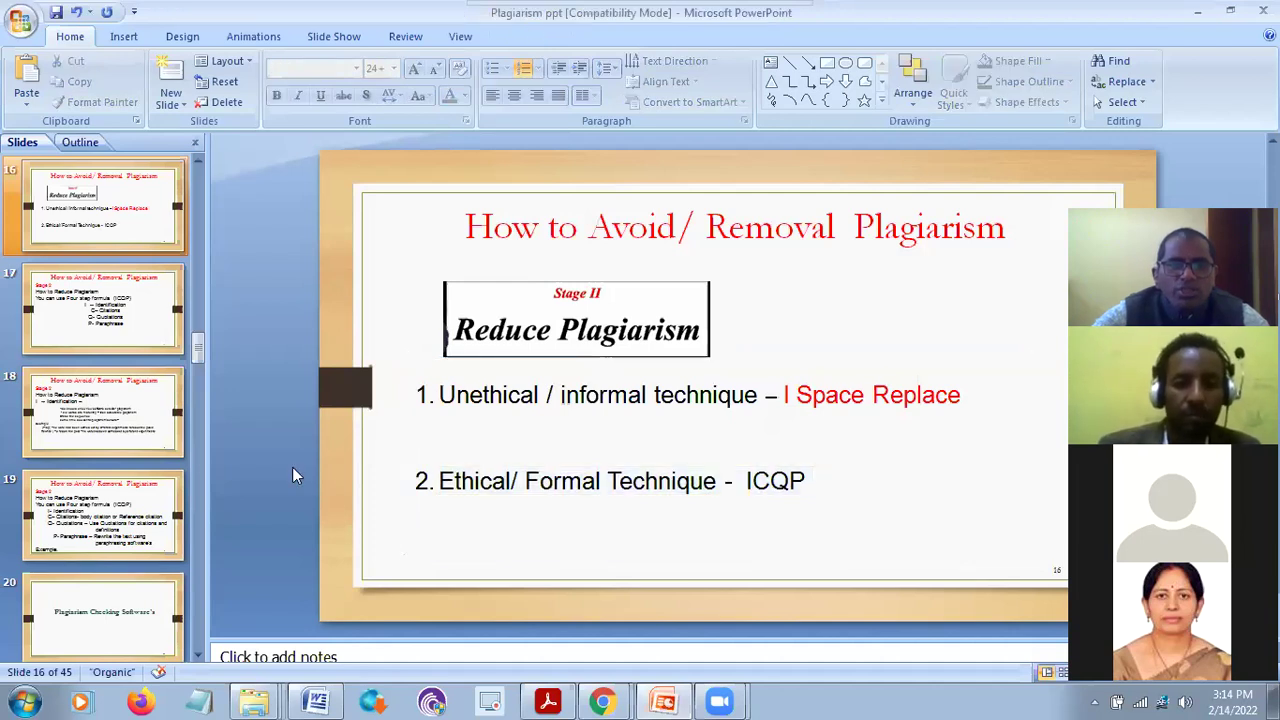
key("Page_Down")
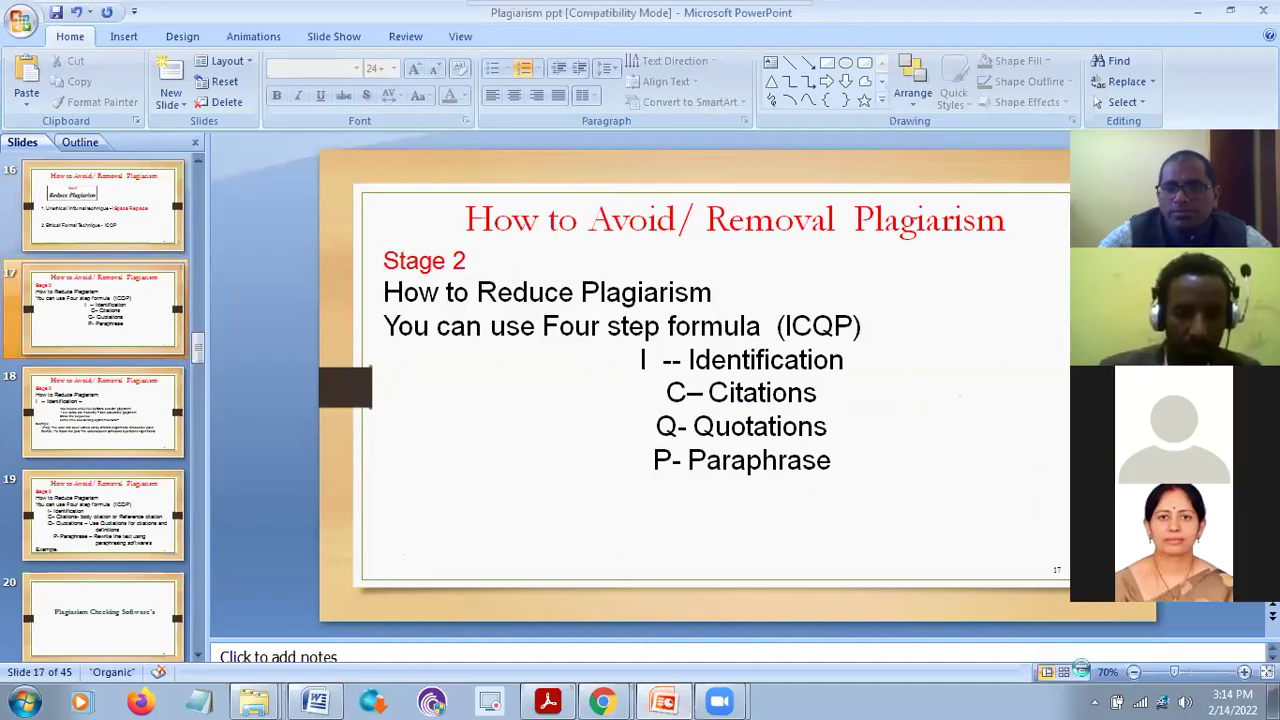
Start the slide show from slide 17 on the ICQP formula
left_click(1081, 672)
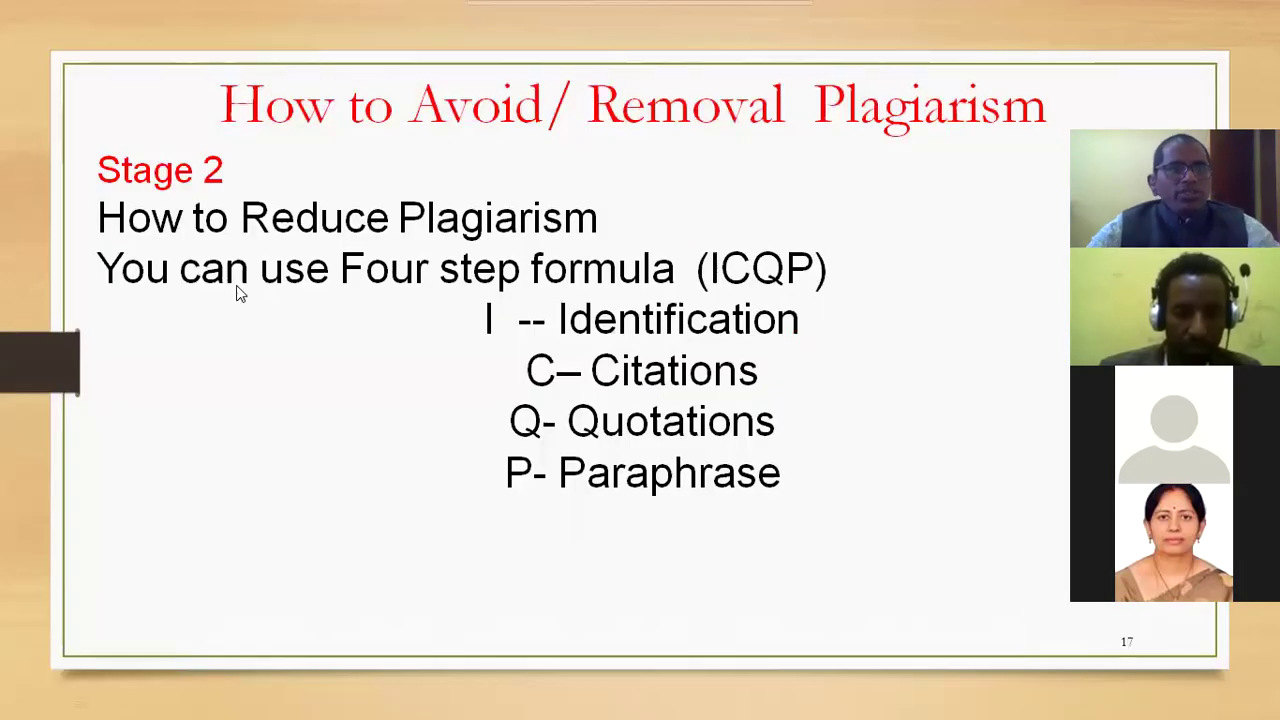
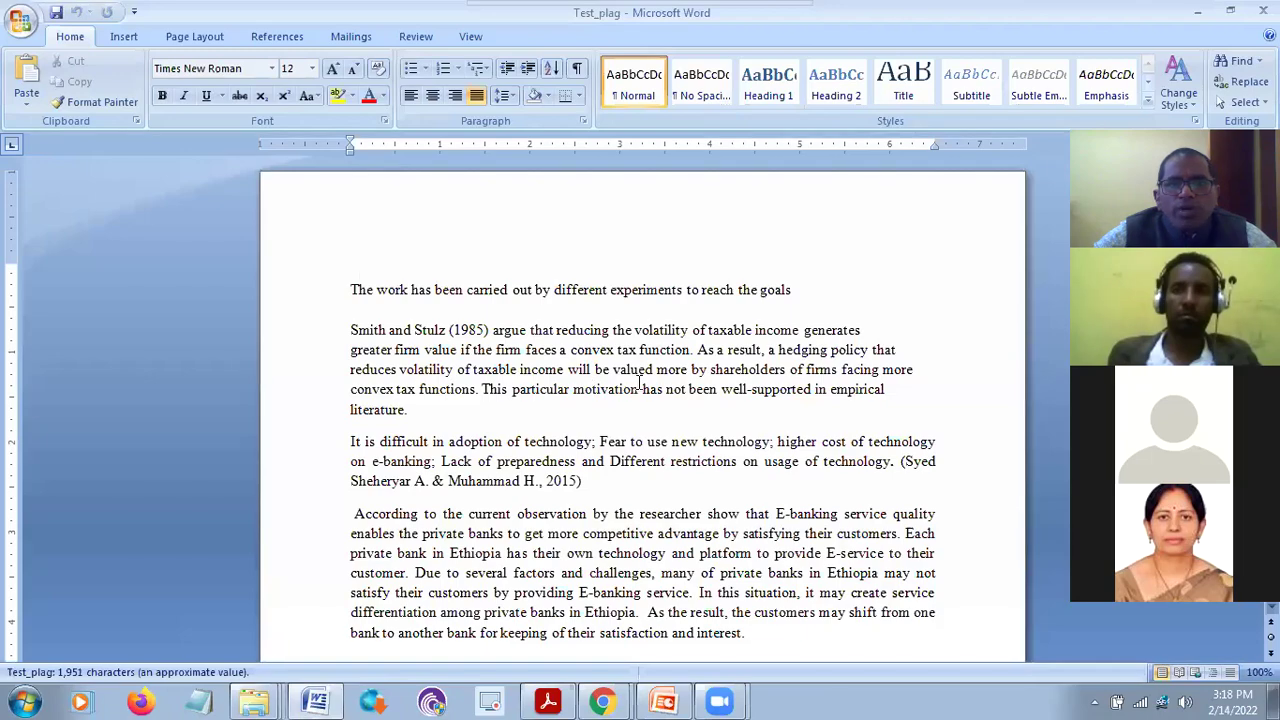
Look through all paragraphs of the Test_plag document in Word and their in-text citations, and close the document
scroll(641, 378, "down", 10)
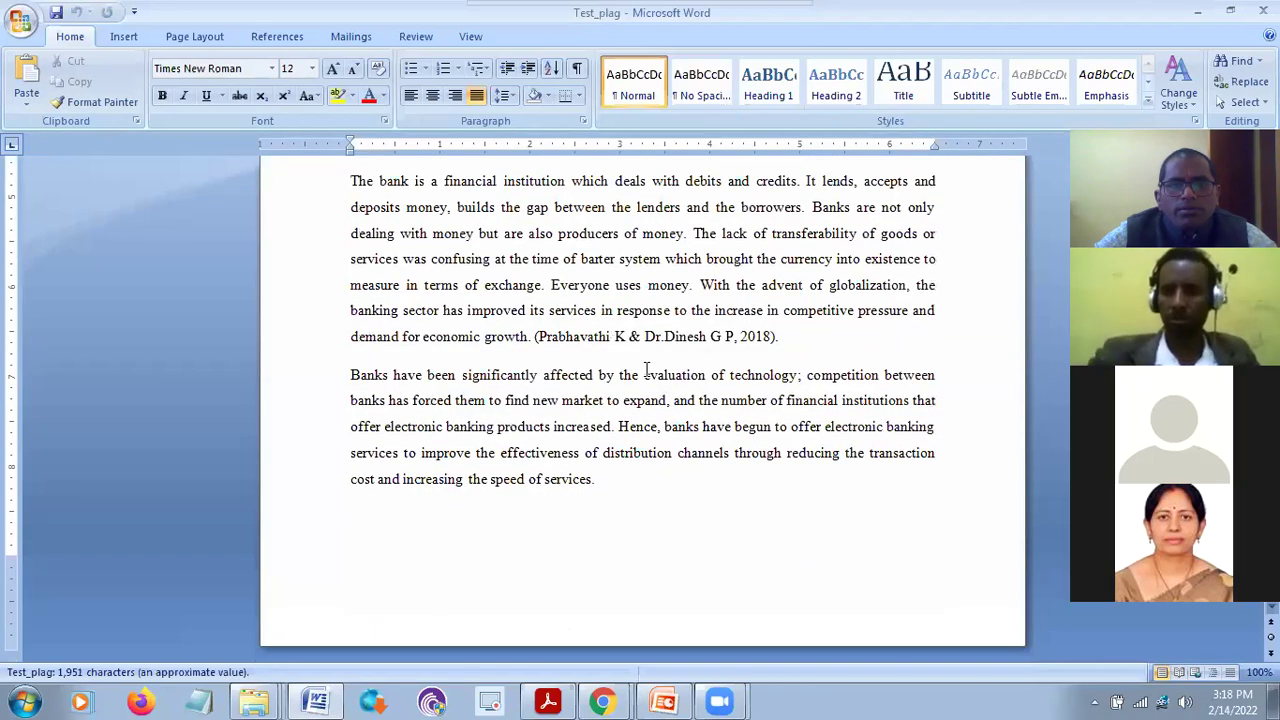
scroll(648, 365, "up", 5)
scroll(645, 375, "down", 5)
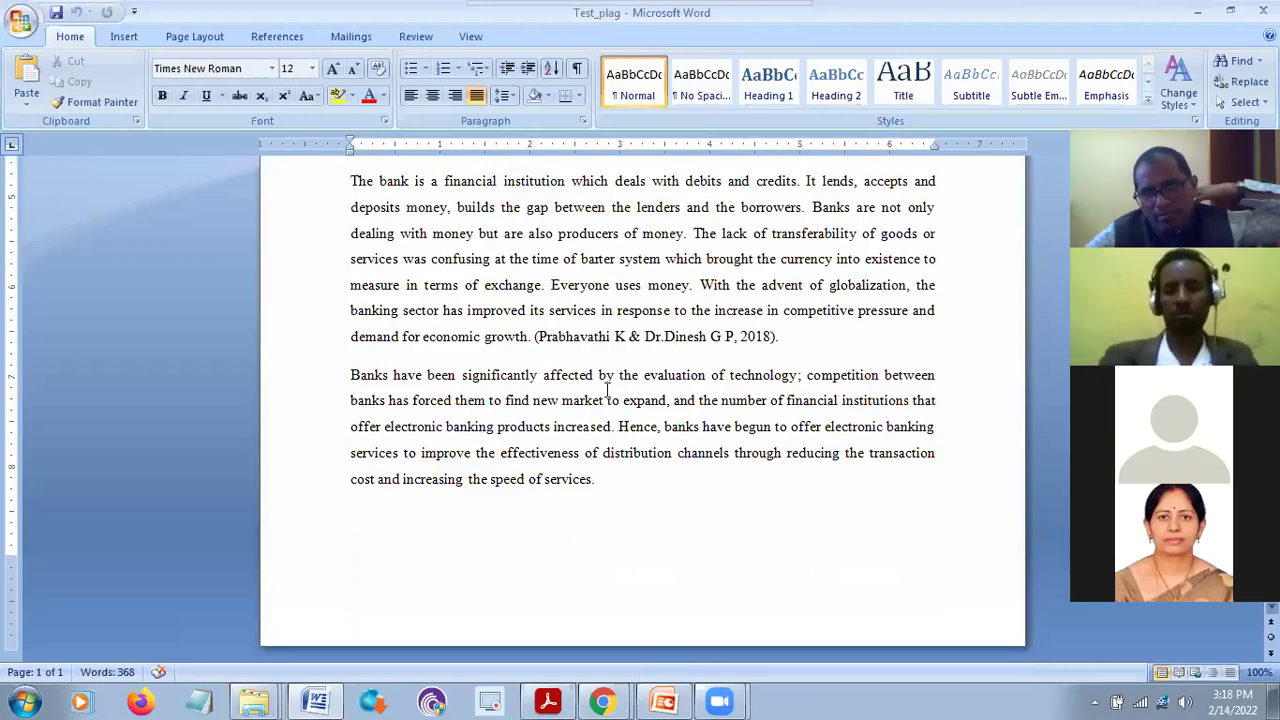
scroll(785, 450, "up", 10)
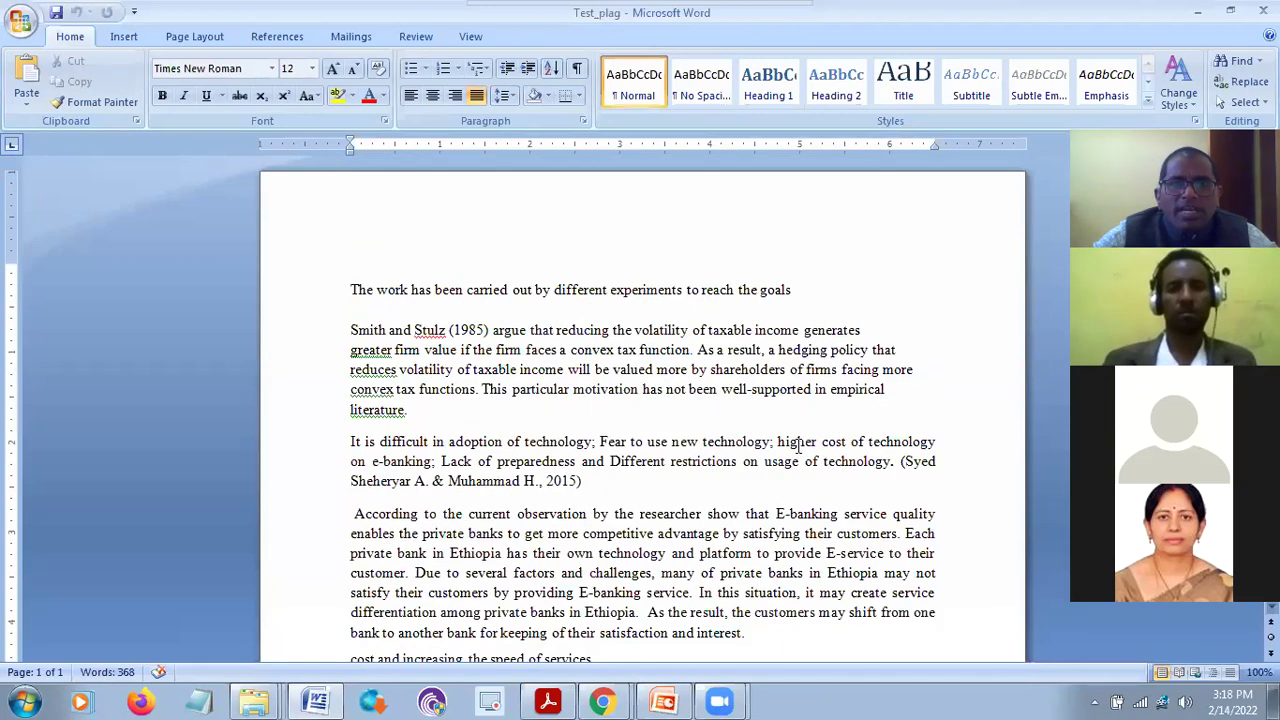
scroll(817, 379, "down", 10)
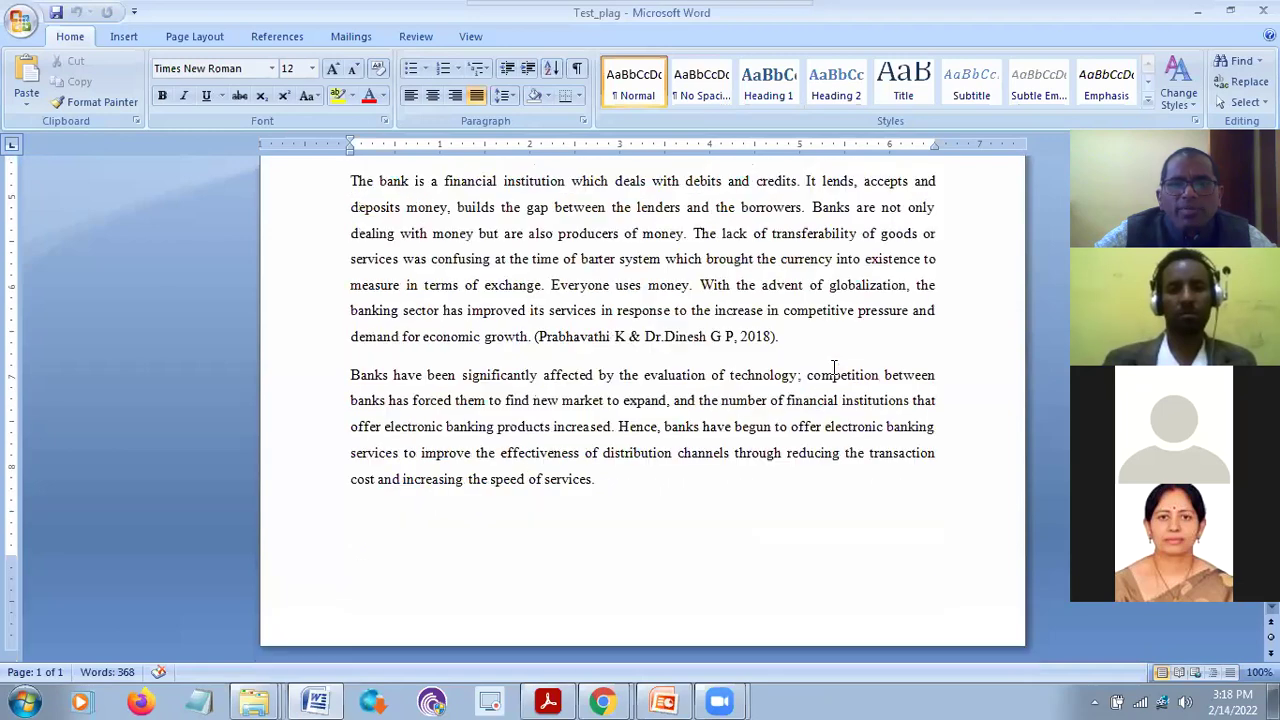
scroll(835, 370, "up", 10)
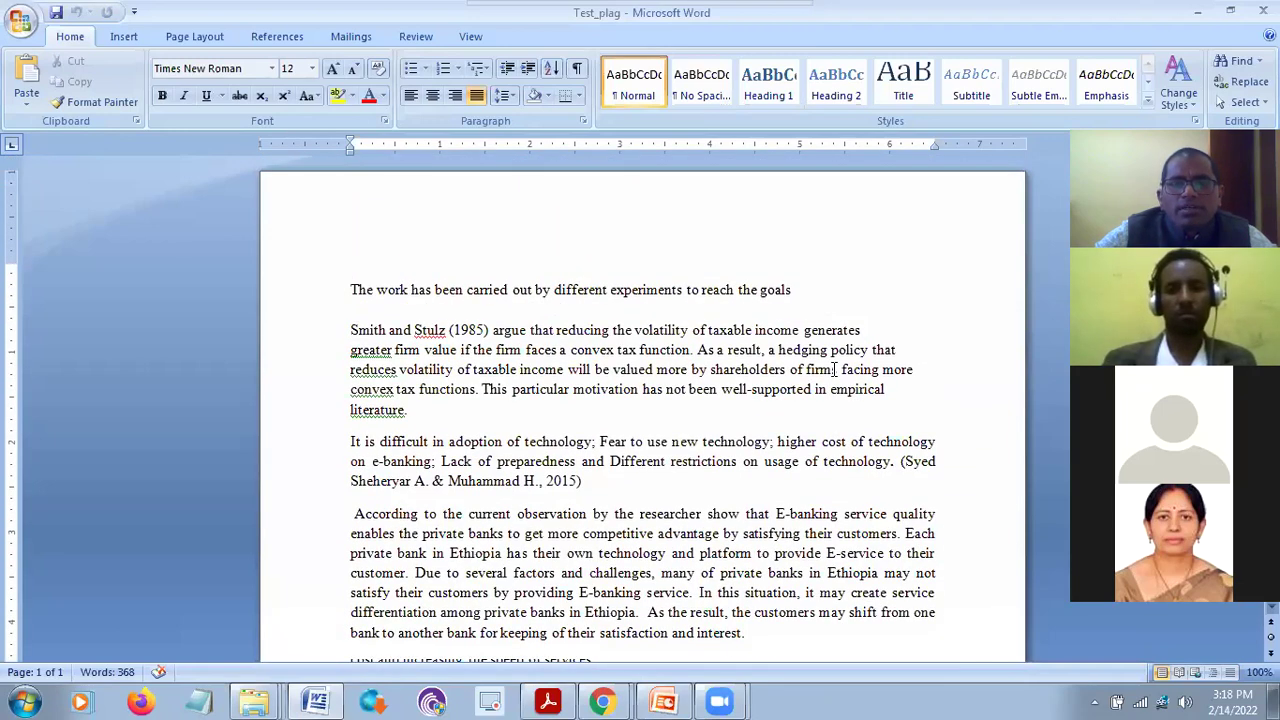
scroll(835, 370, "down", 9)
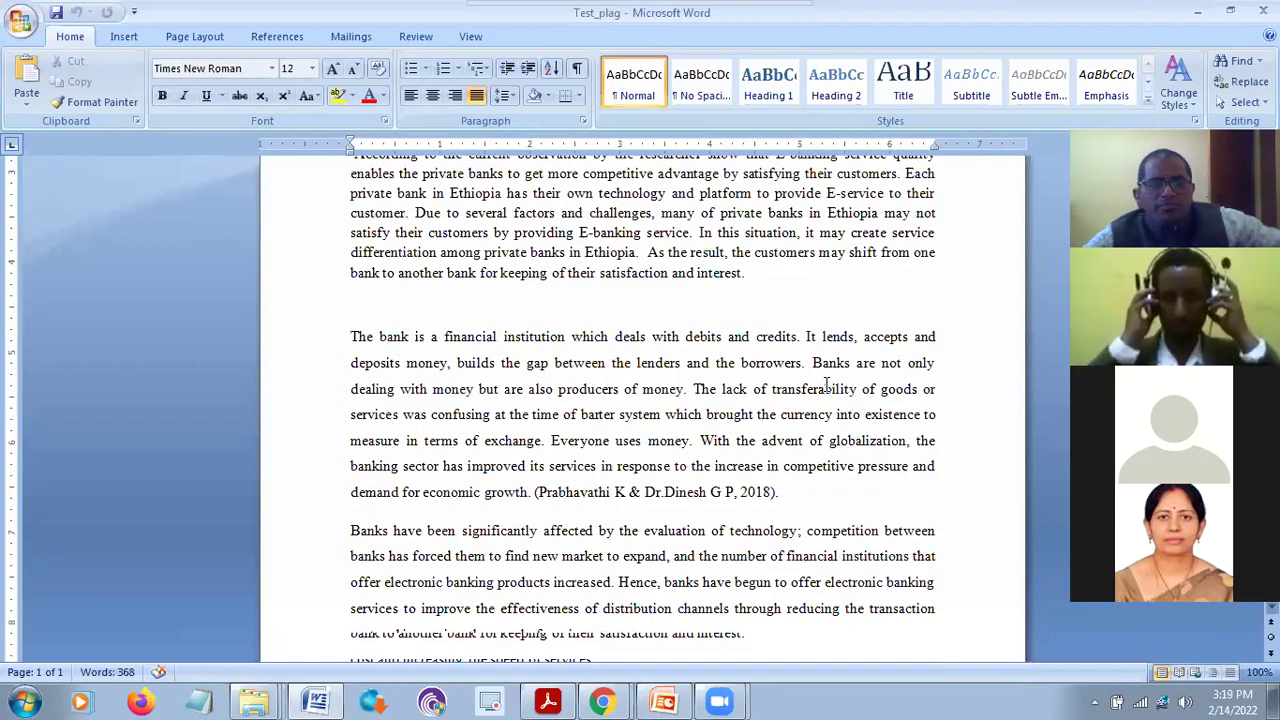
scroll(826, 385, "up", 6)
scroll(826, 383, "down", 3)
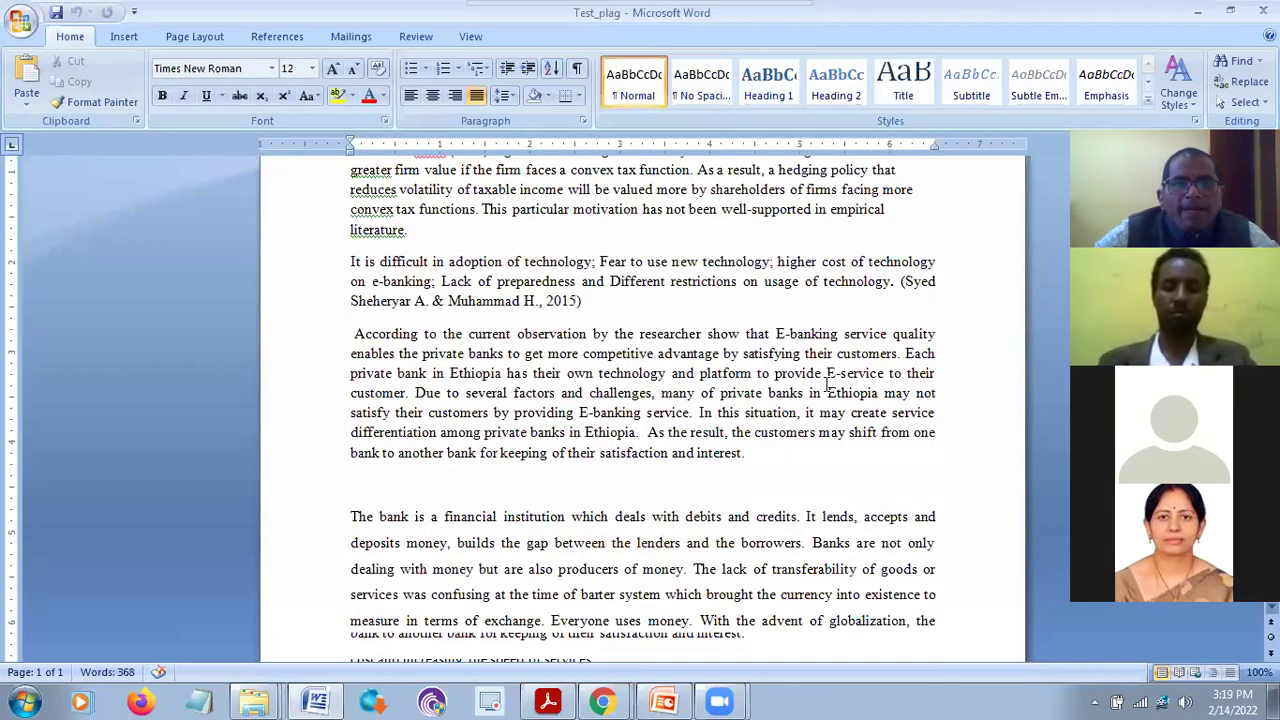
scroll(826, 383, "up", 2)
scroll(826, 383, "down", 1)
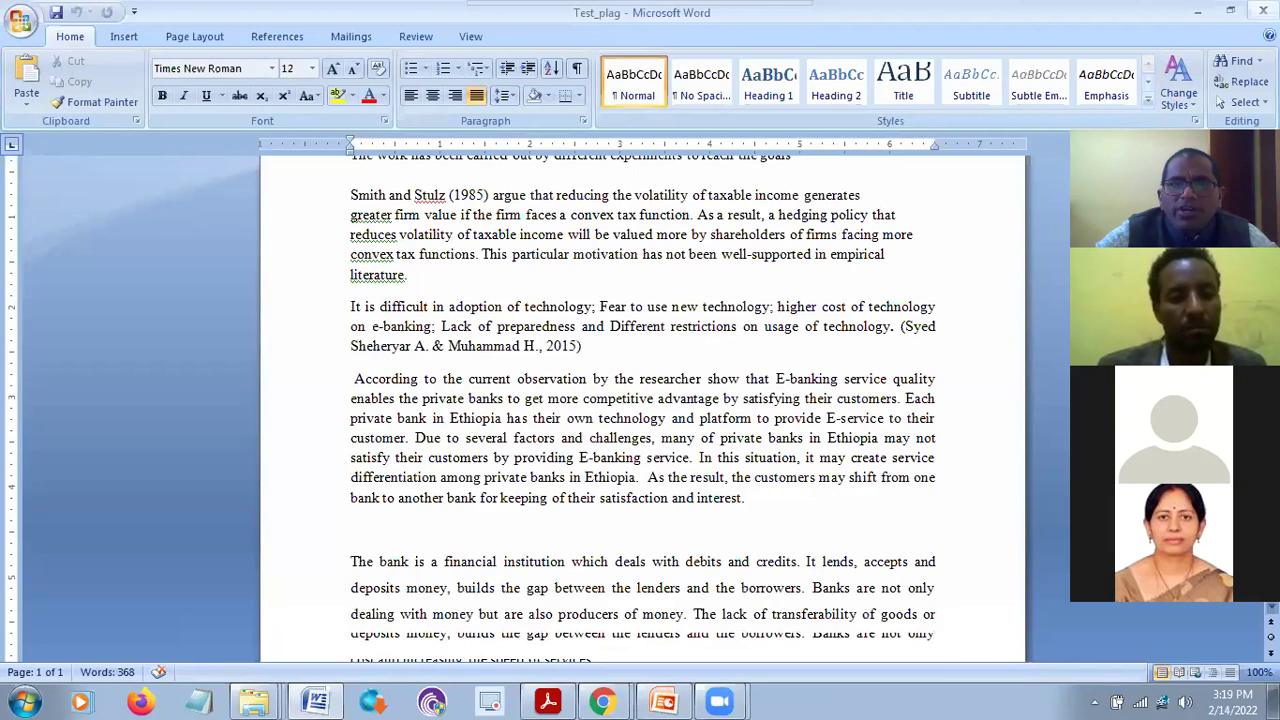
left_click(1263, 10)
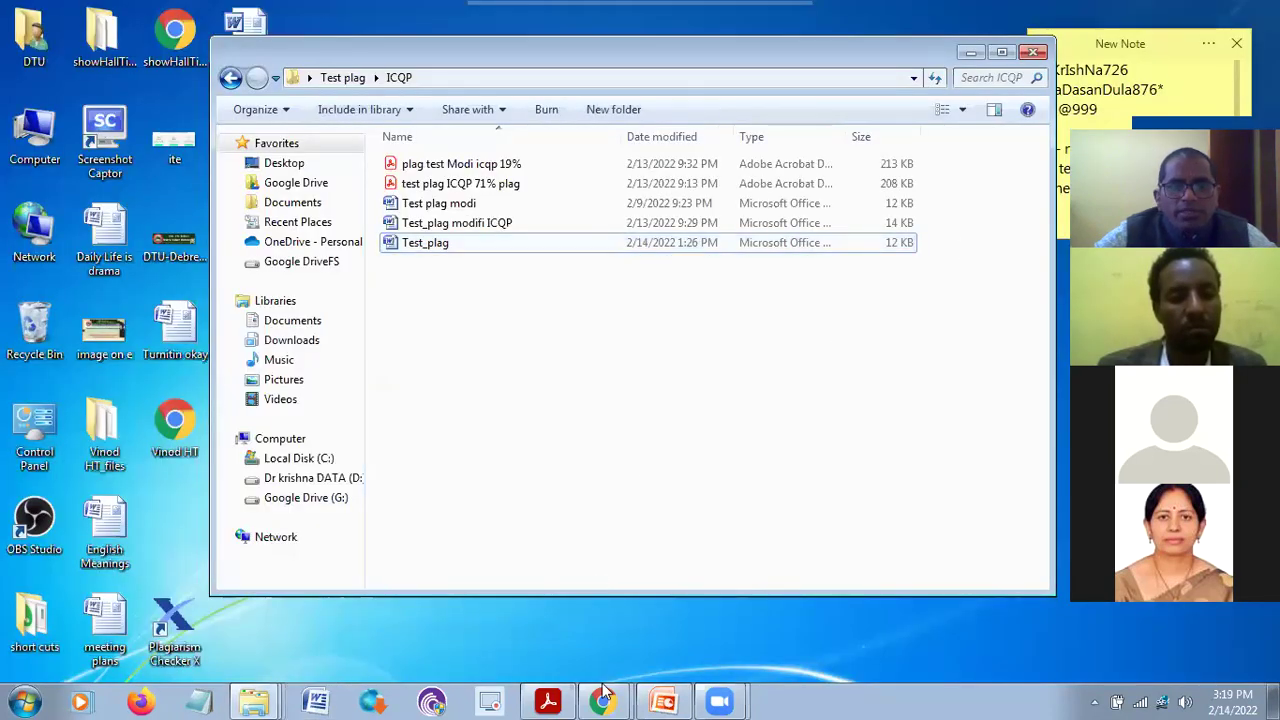
Switch to Turnitin in Chrome and start a new file submission from the AFM inbox
mouse_move(580, 624)
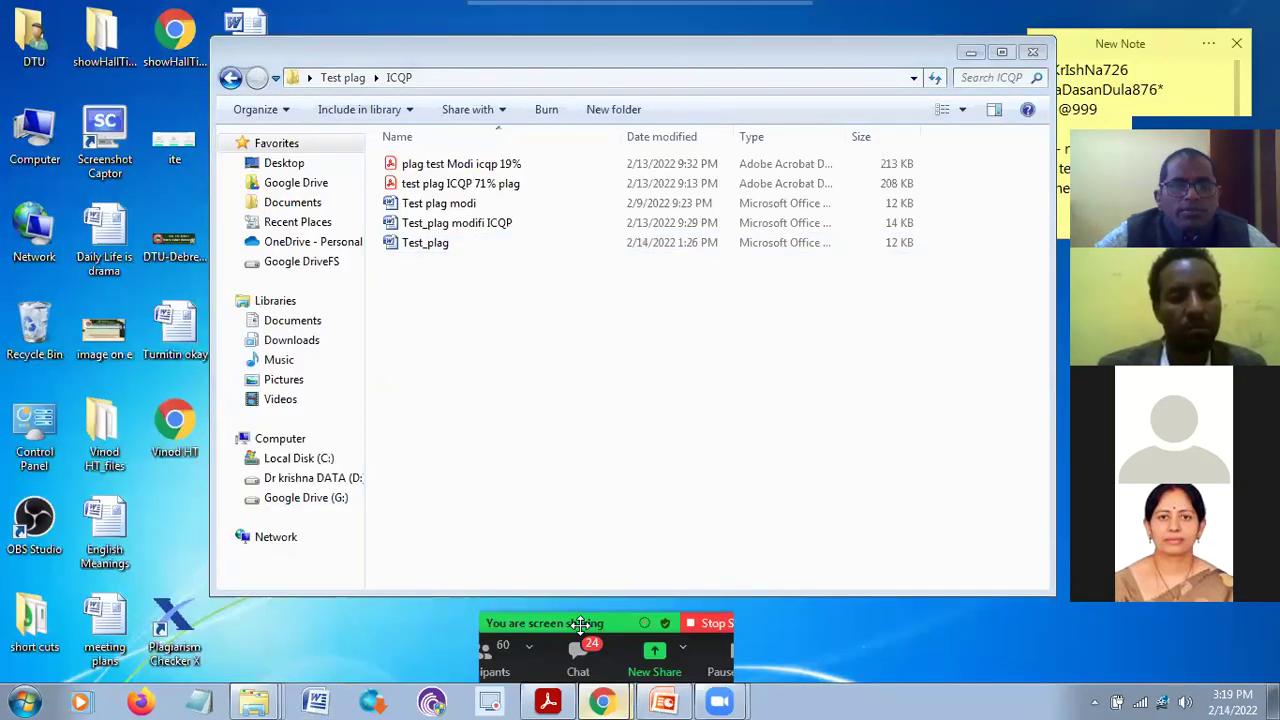
left_click(601, 701)
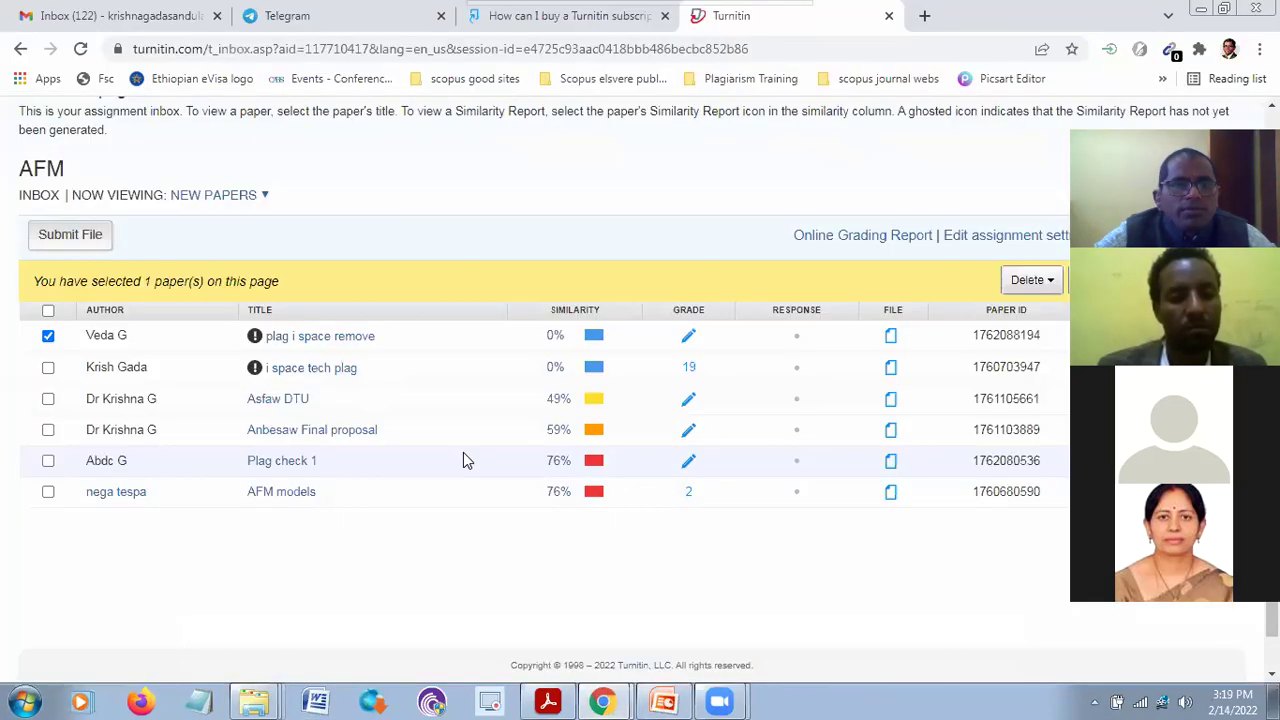
left_click(74, 238)
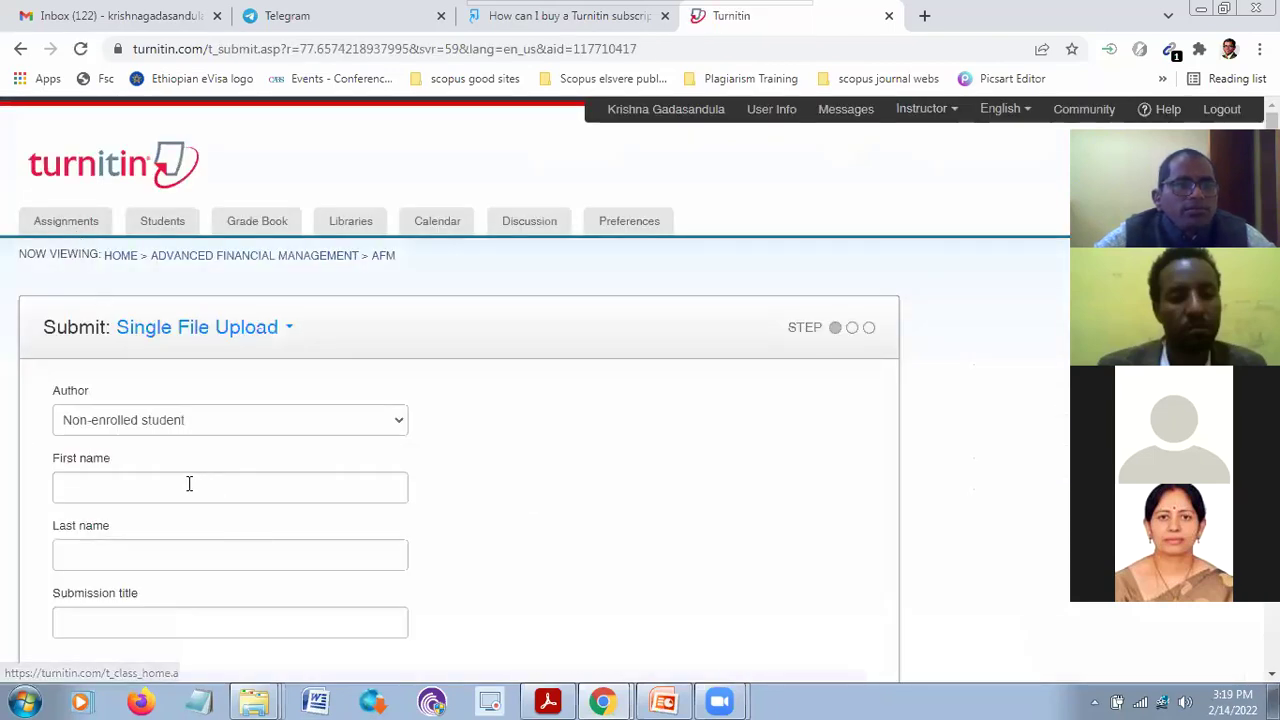
Enter the author's first name followed by ICQP, fill in the last name, and title the submission ICQP Test
left_click(189, 484)
type("R")
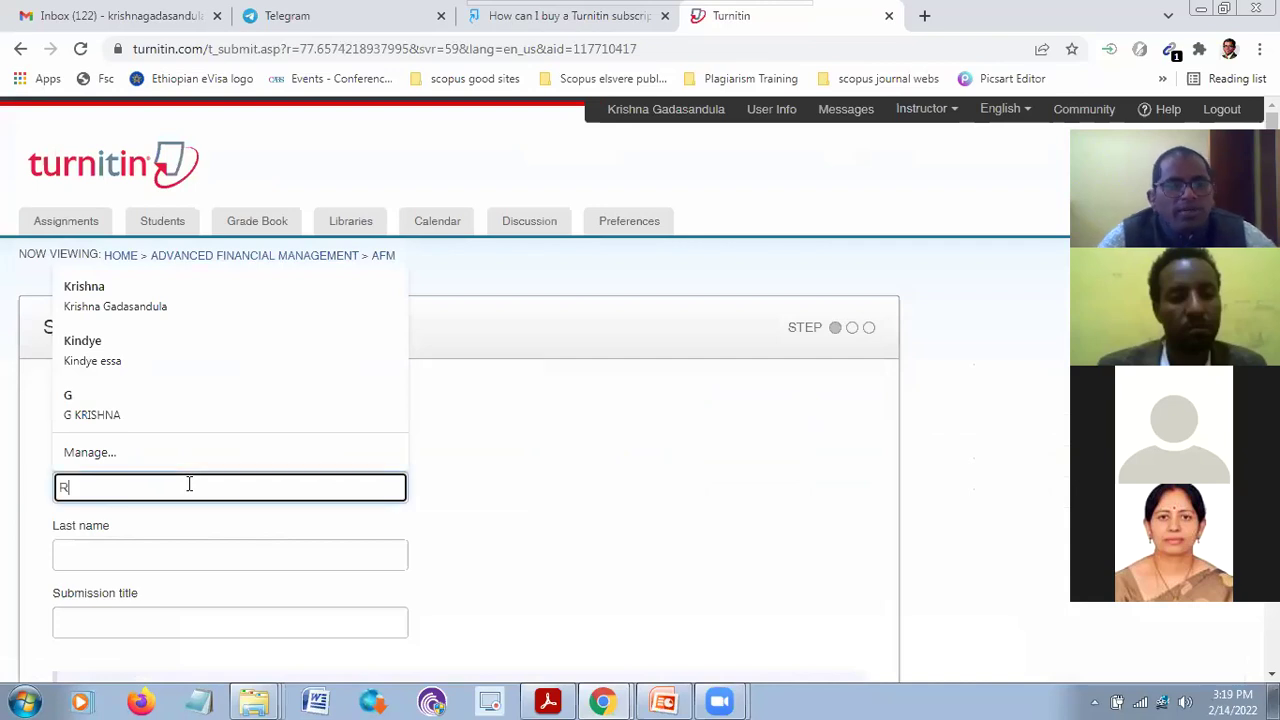
type("ohith")
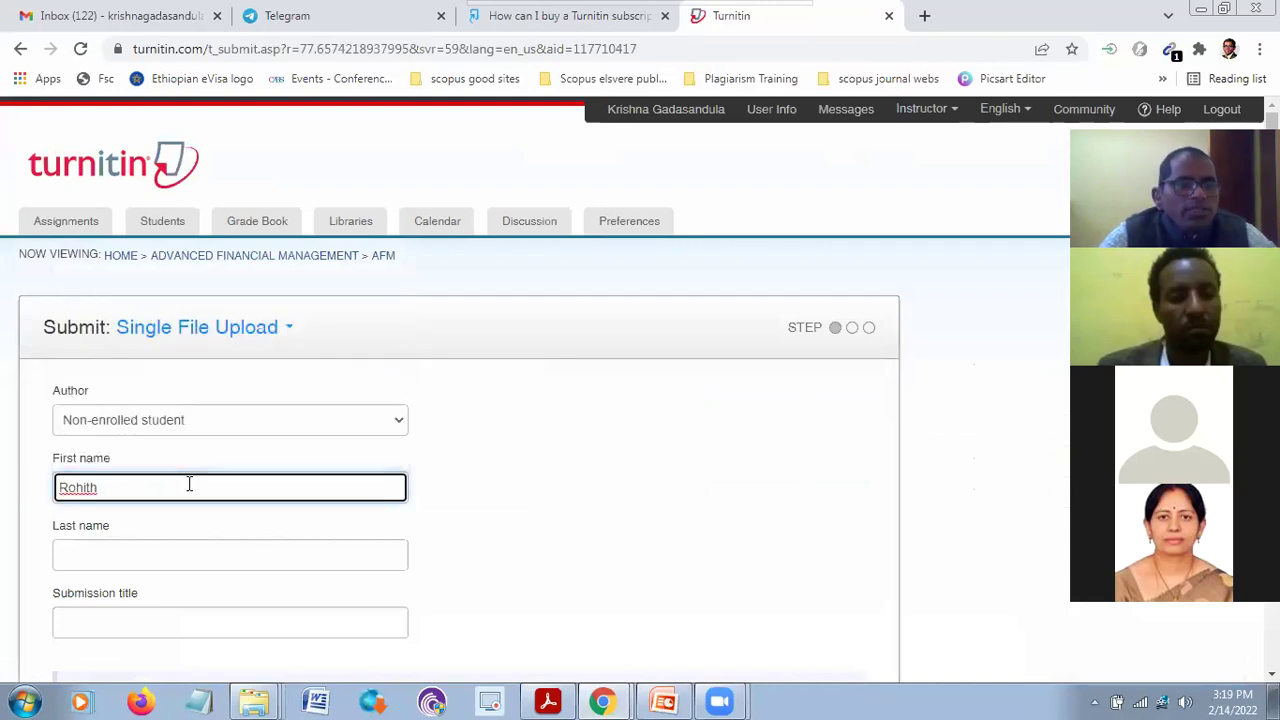
type(" ICOP")
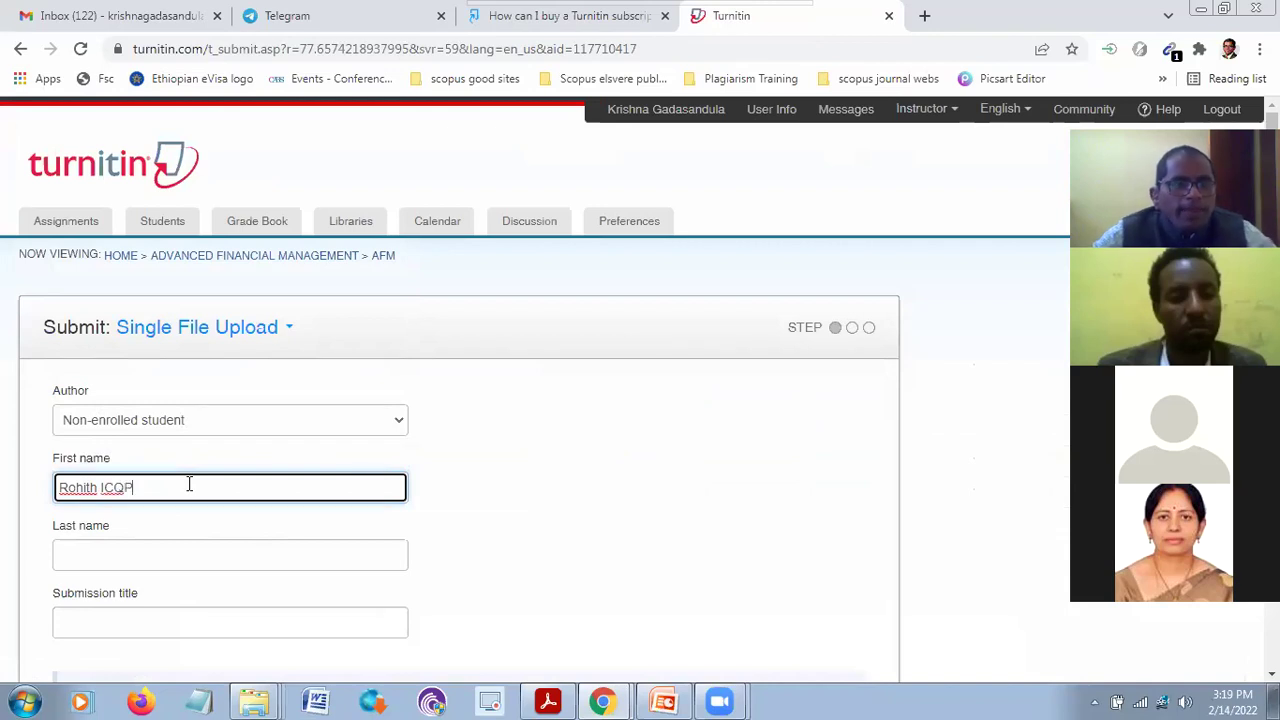
scroll(189, 484, "down", 2)
left_click(197, 371)
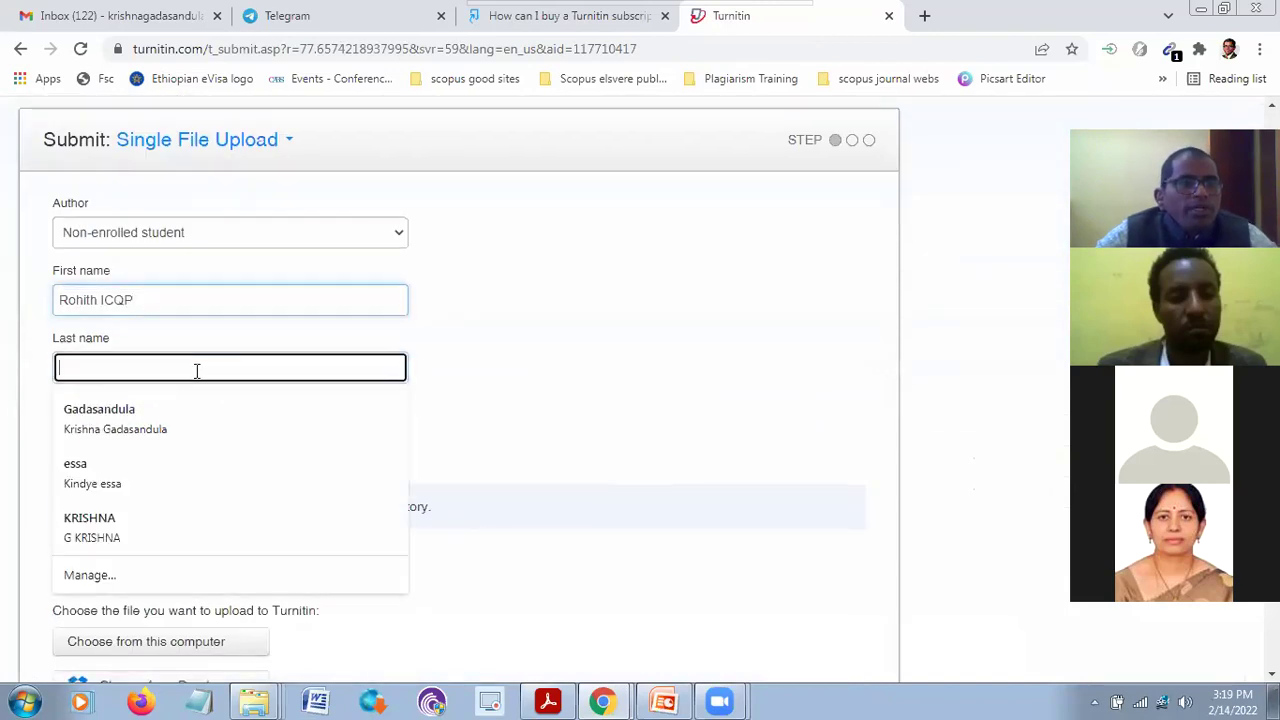
key("Tab")
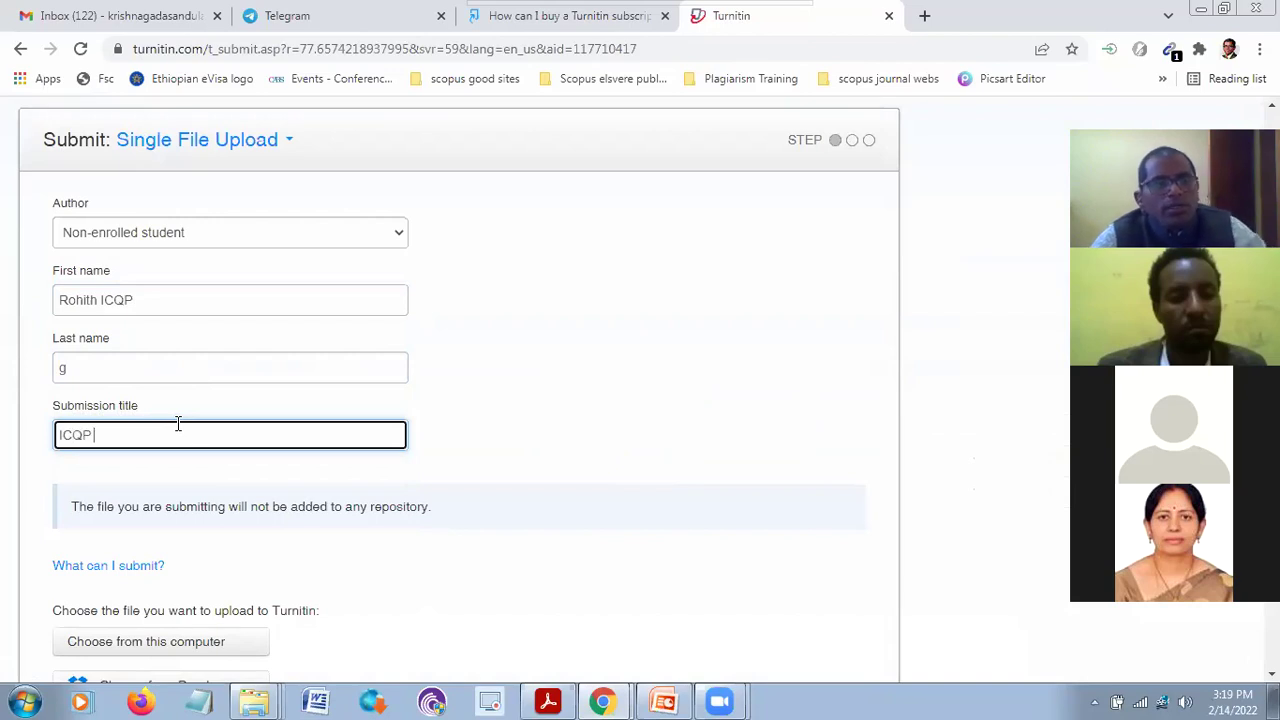
type("Test")
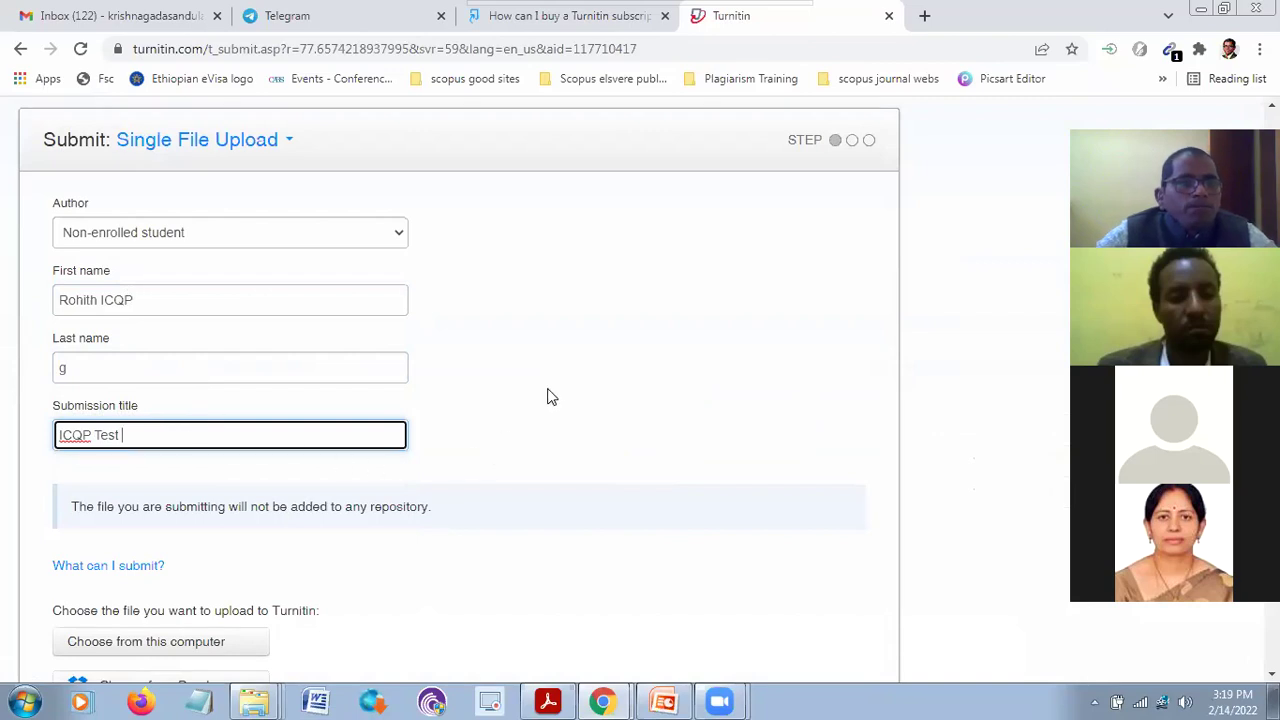
scroll(558, 382, "down", 2)
scroll(562, 382, "up", 2)
scroll(560, 383, "up", 2)
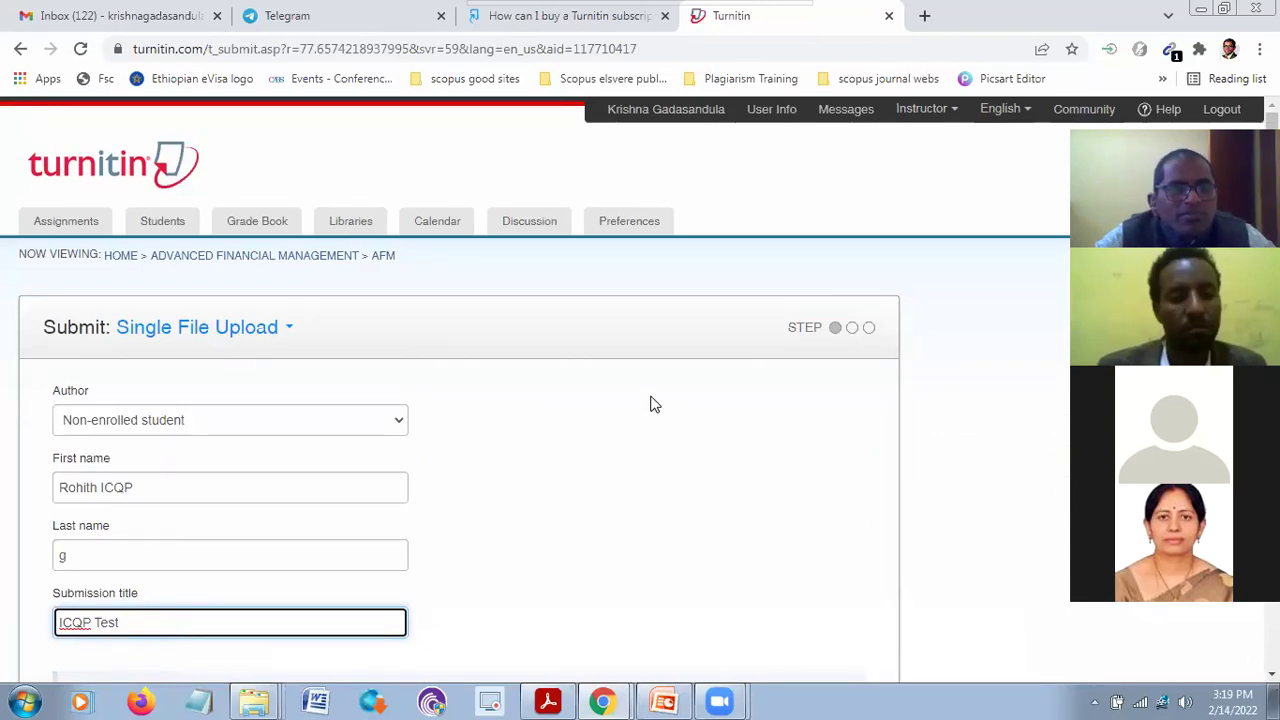
scroll(651, 404, "down", 3)
scroll(651, 404, "up", 3)
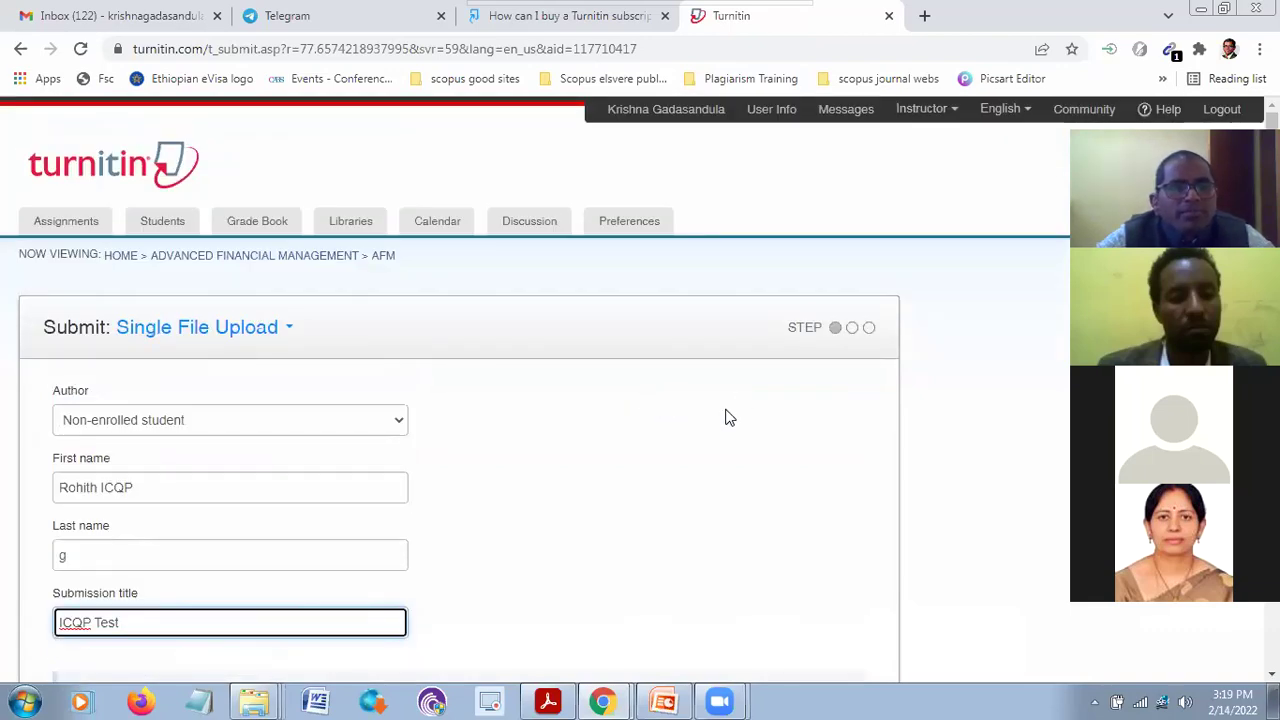
scroll(590, 440, "down", 2)
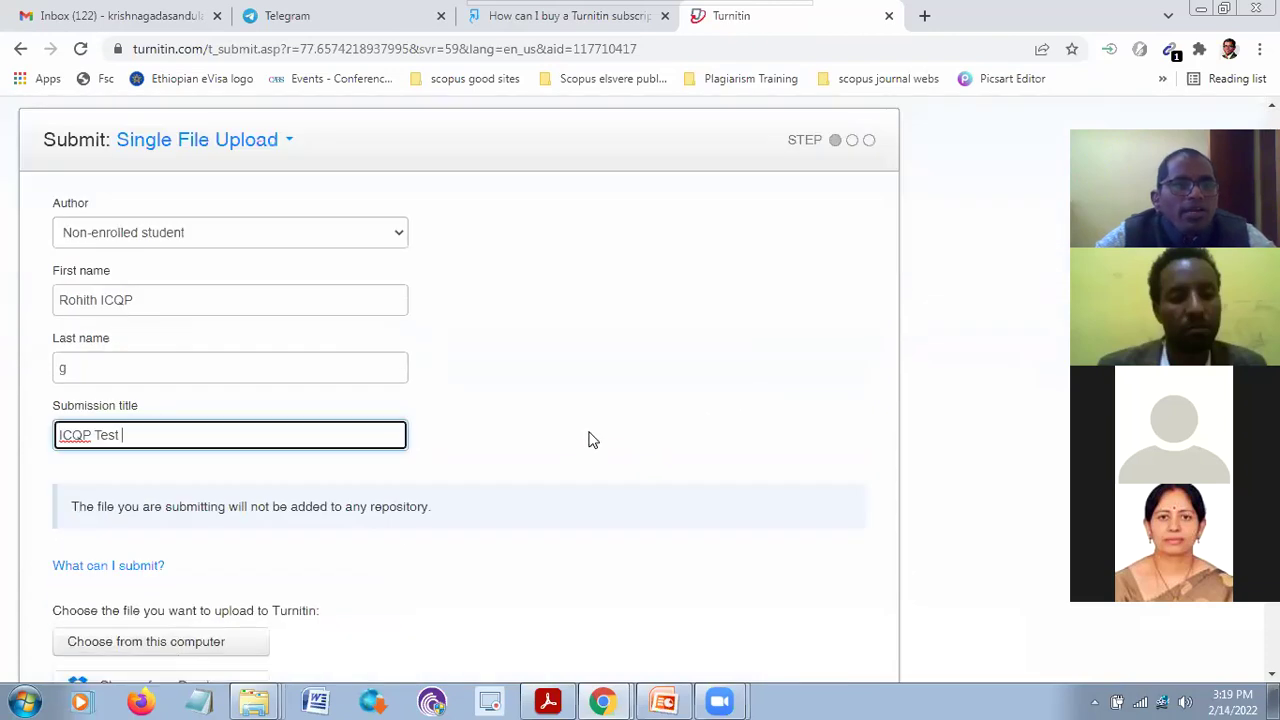
scroll(590, 437, "down", 4)
scroll(596, 422, "up", 6)
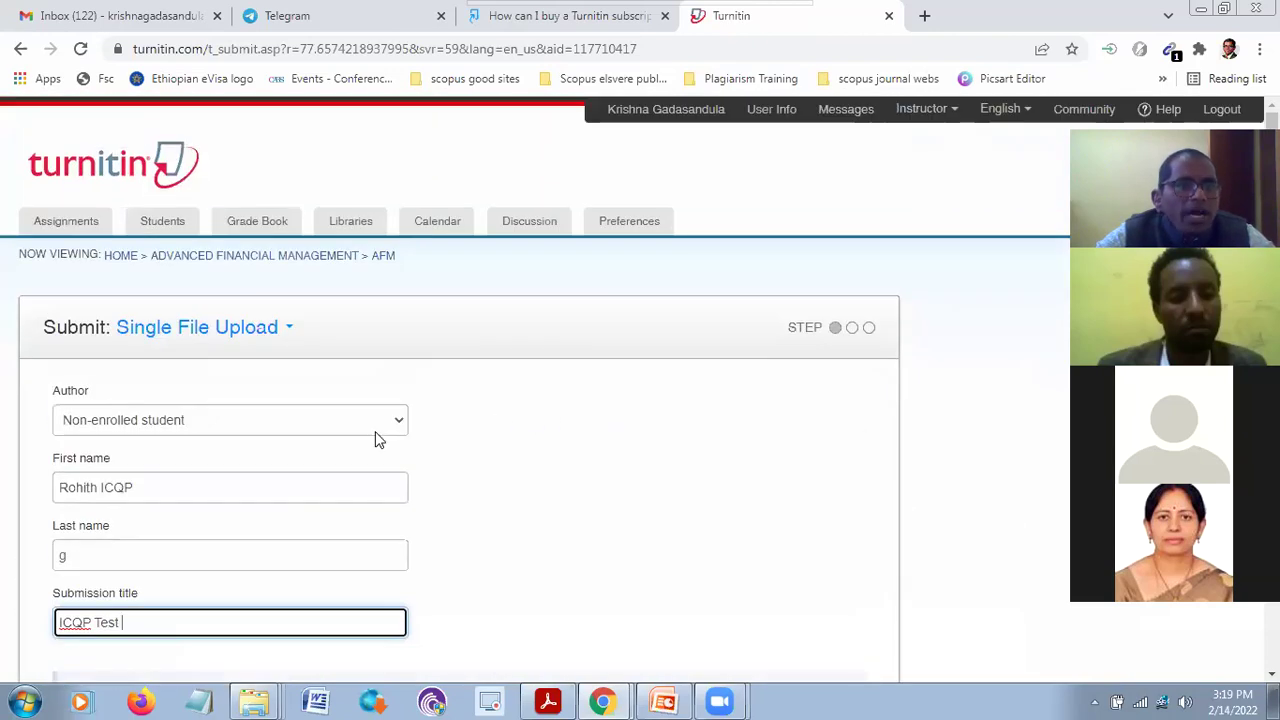
scroll(380, 440, "down", 2)
scroll(166, 326, "up", 2)
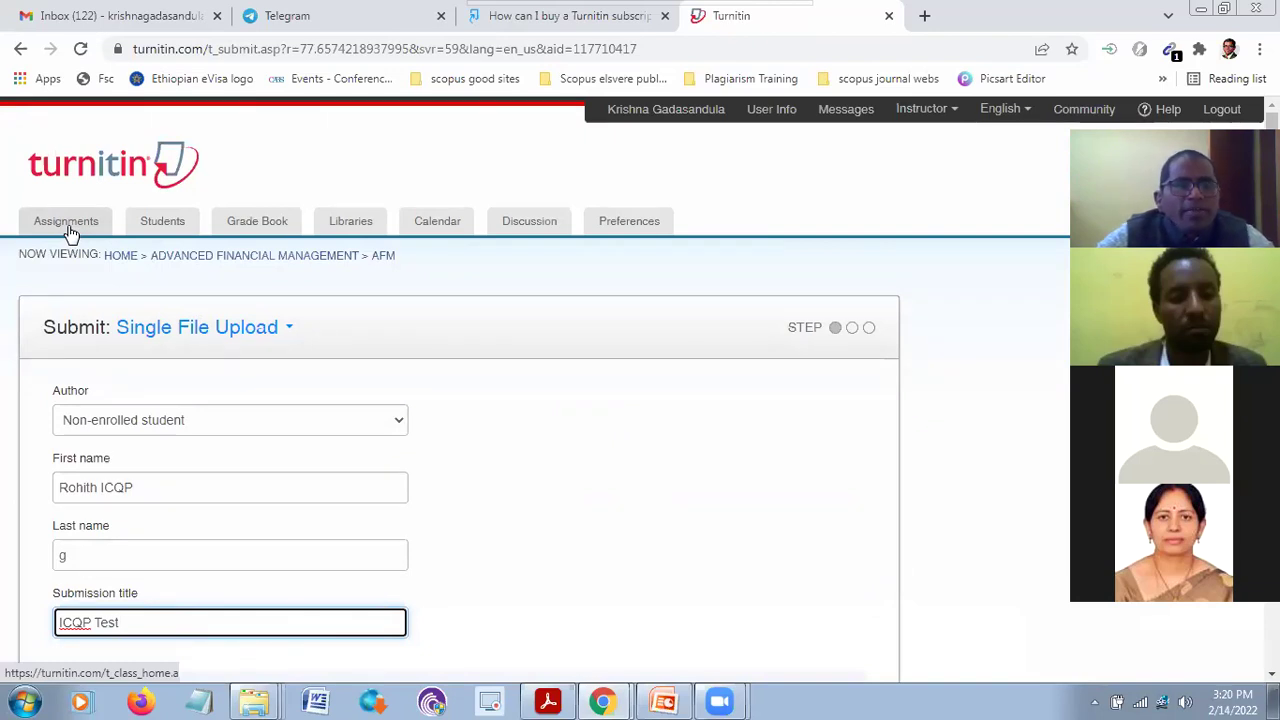
Begin choosing the upload file from this computer and open the ICQP folder inside Test plag
scroll(611, 420, "down", 5)
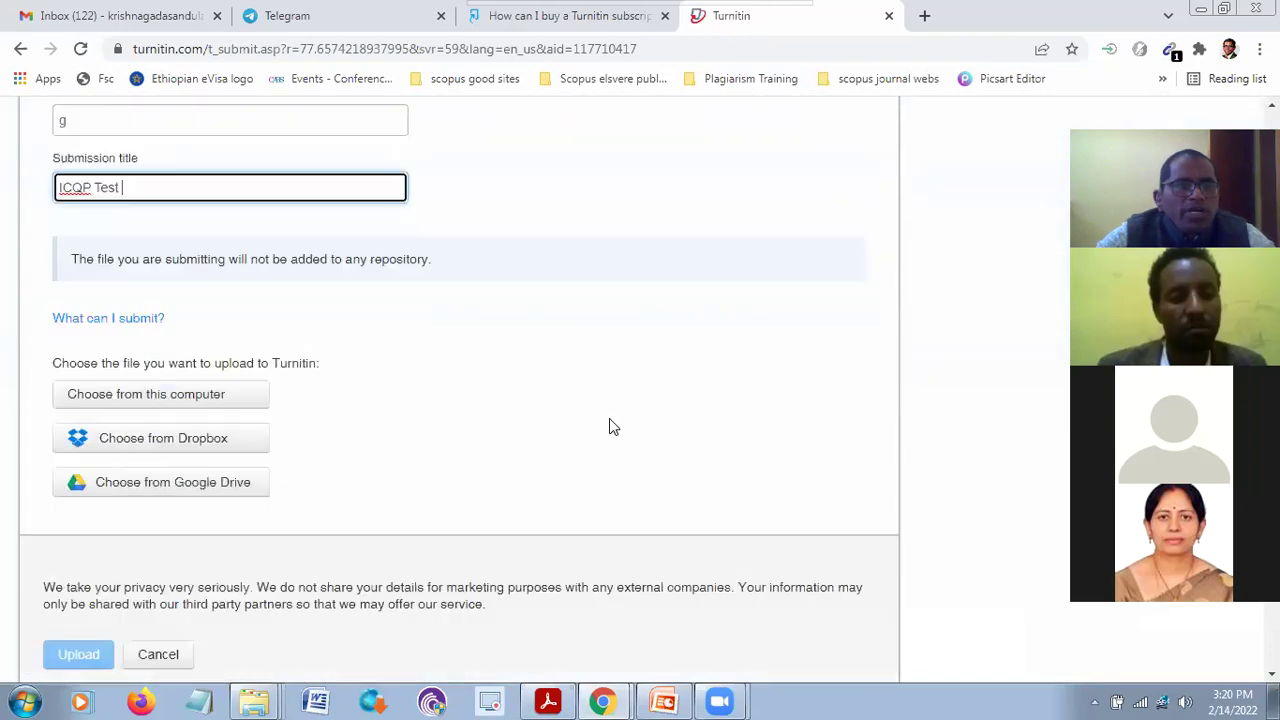
scroll(614, 418, "up", 2)
scroll(614, 418, "down", 2)
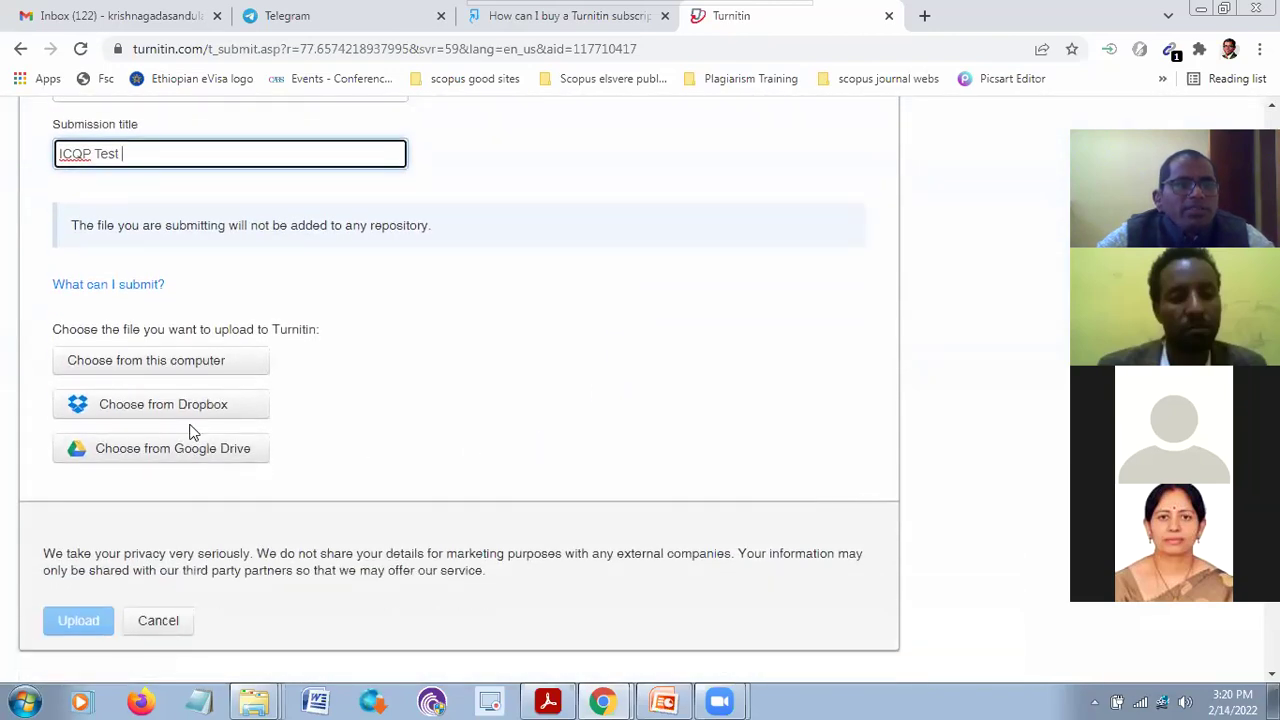
left_click(150, 363)
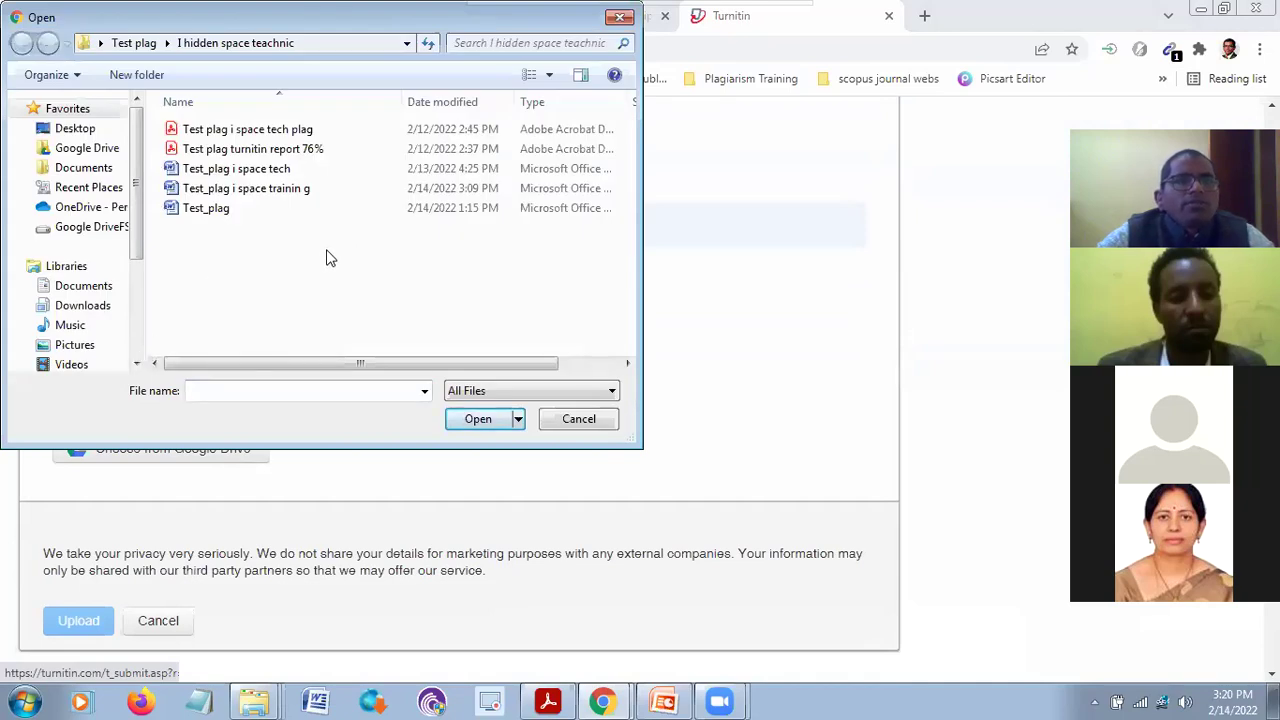
left_click(140, 43)
double_click(225, 147)
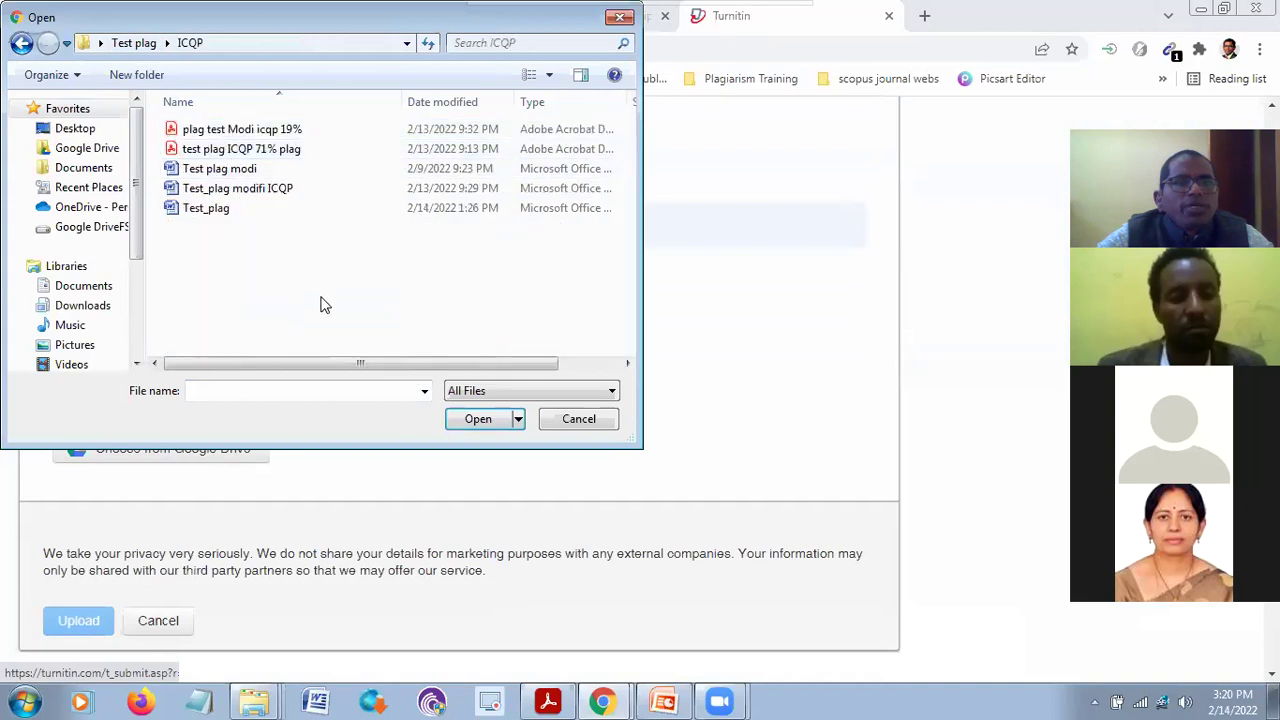
Rename the Test_plag file as Test_plag before ICQP and select it for the upload
left_click(236, 216)
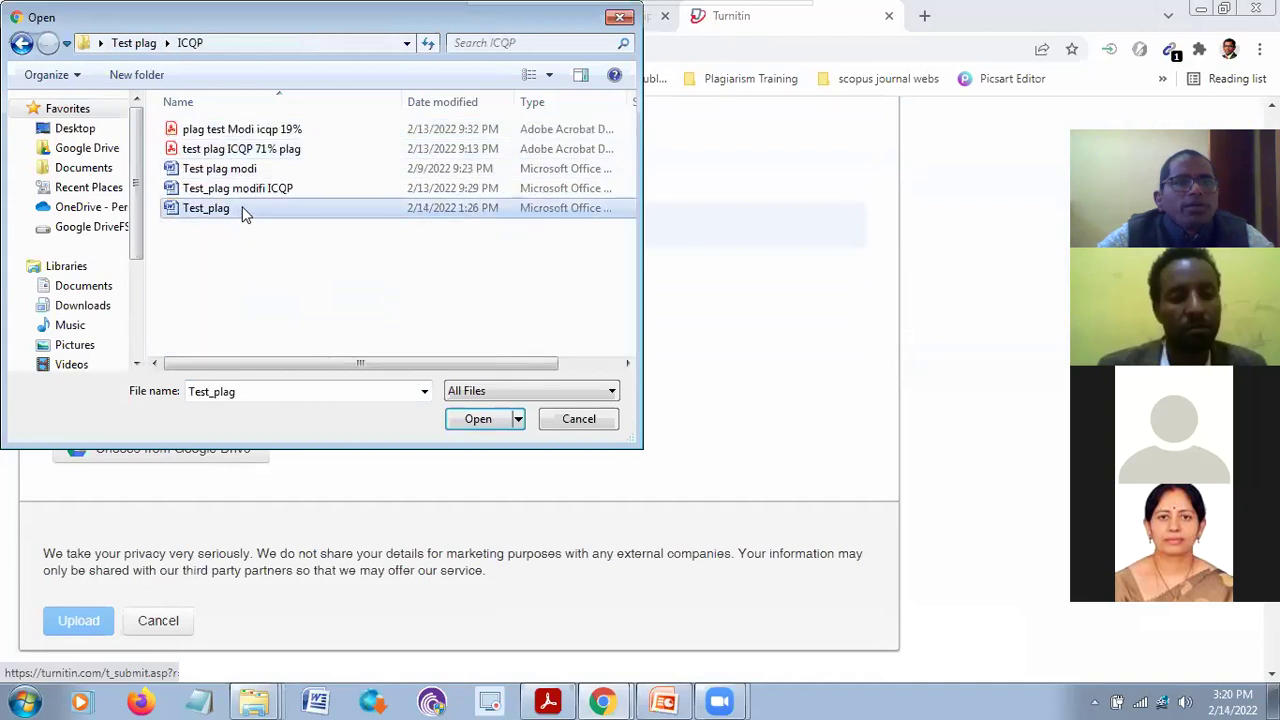
left_click(242, 206)
left_click(243, 207)
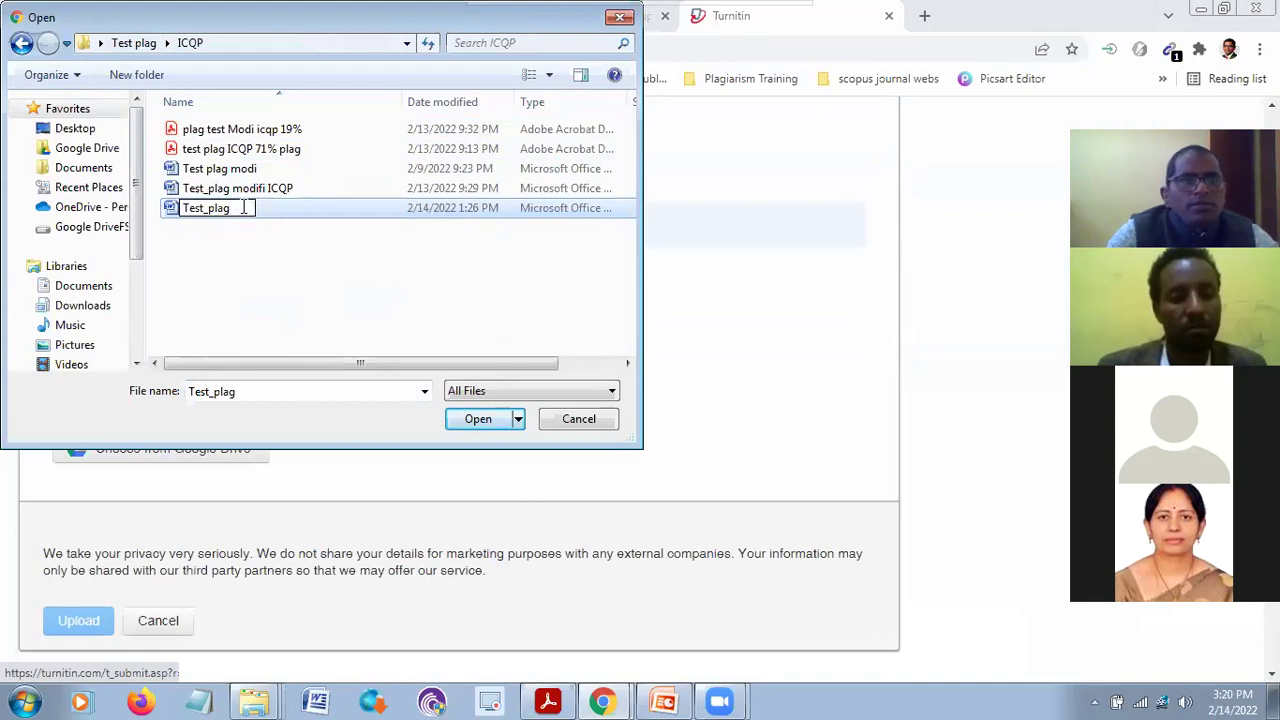
key("BackSpace")
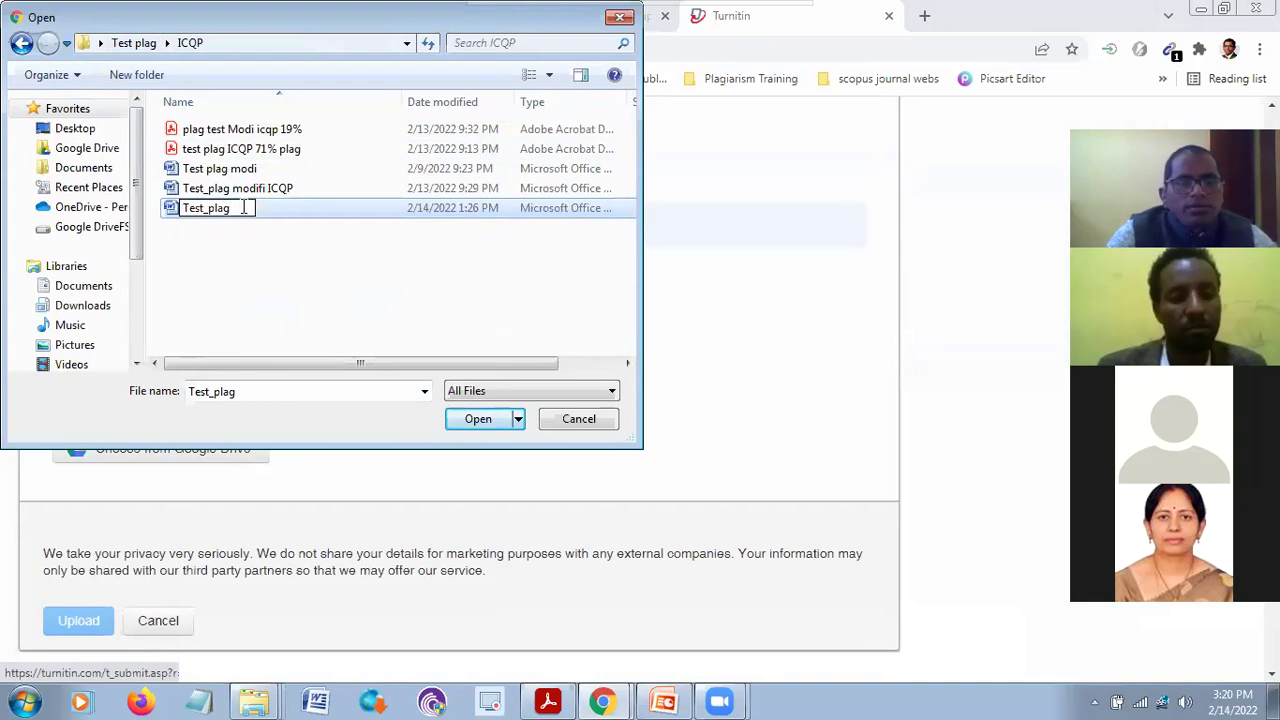
type("befo")
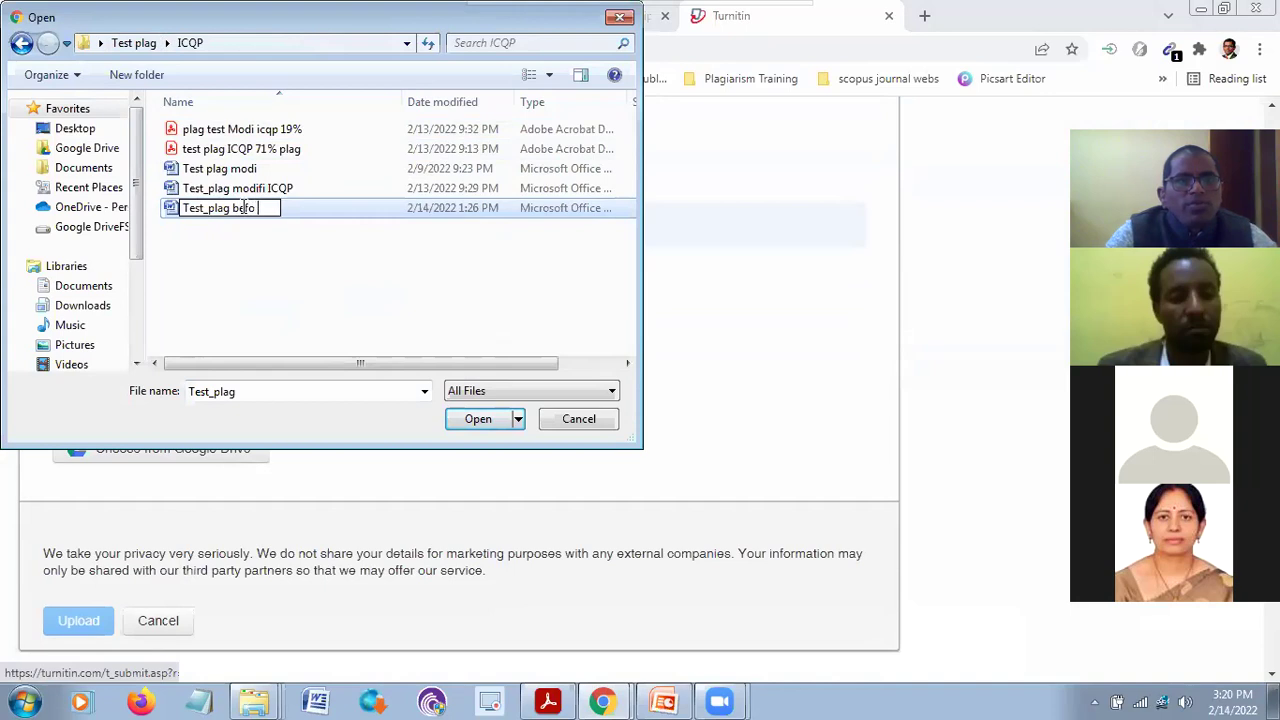
type("re ICQP")
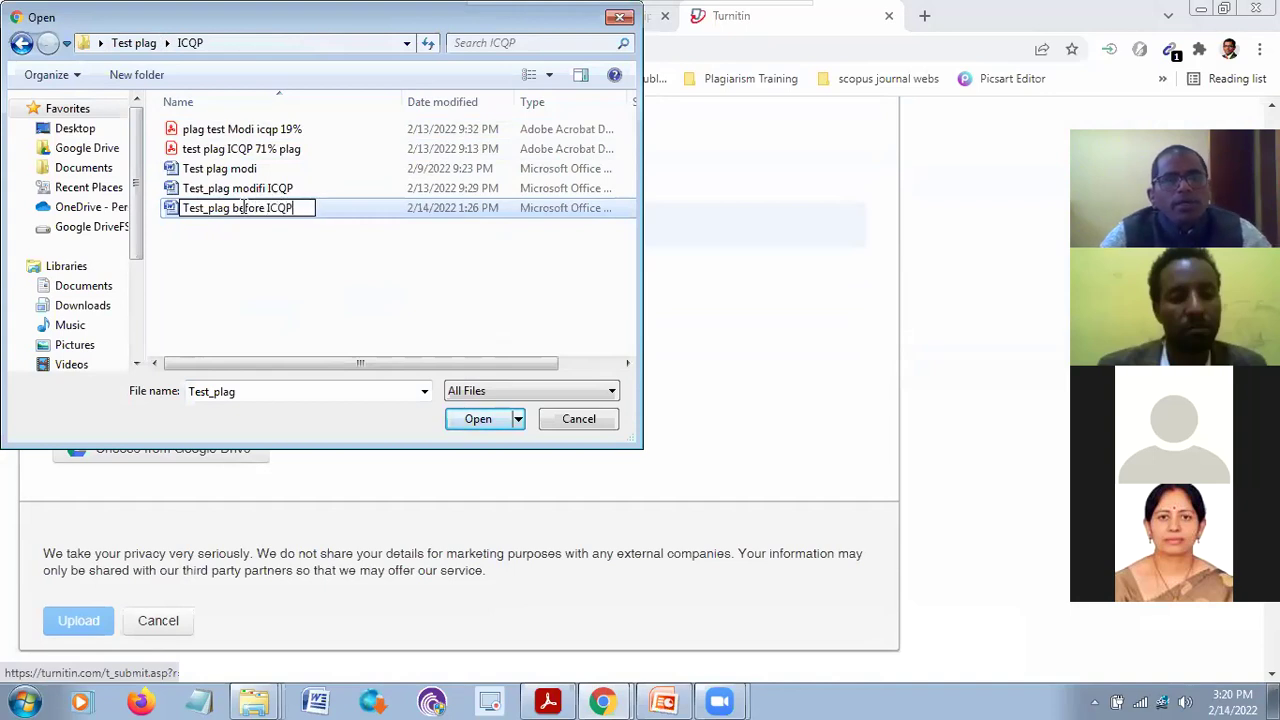
left_click(268, 295)
left_click(313, 208)
left_click(290, 188)
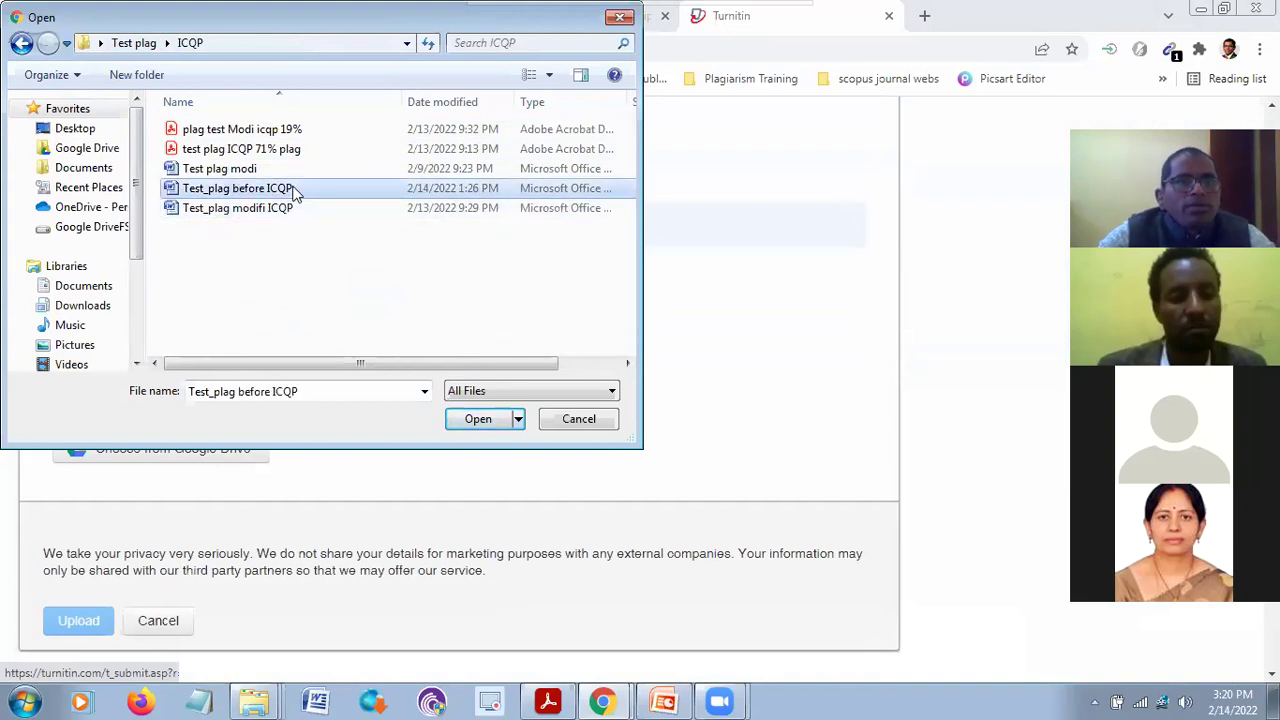
Upload Test_plag before ICQP.docx as the submission's file and confirm the submission
left_click(477, 419)
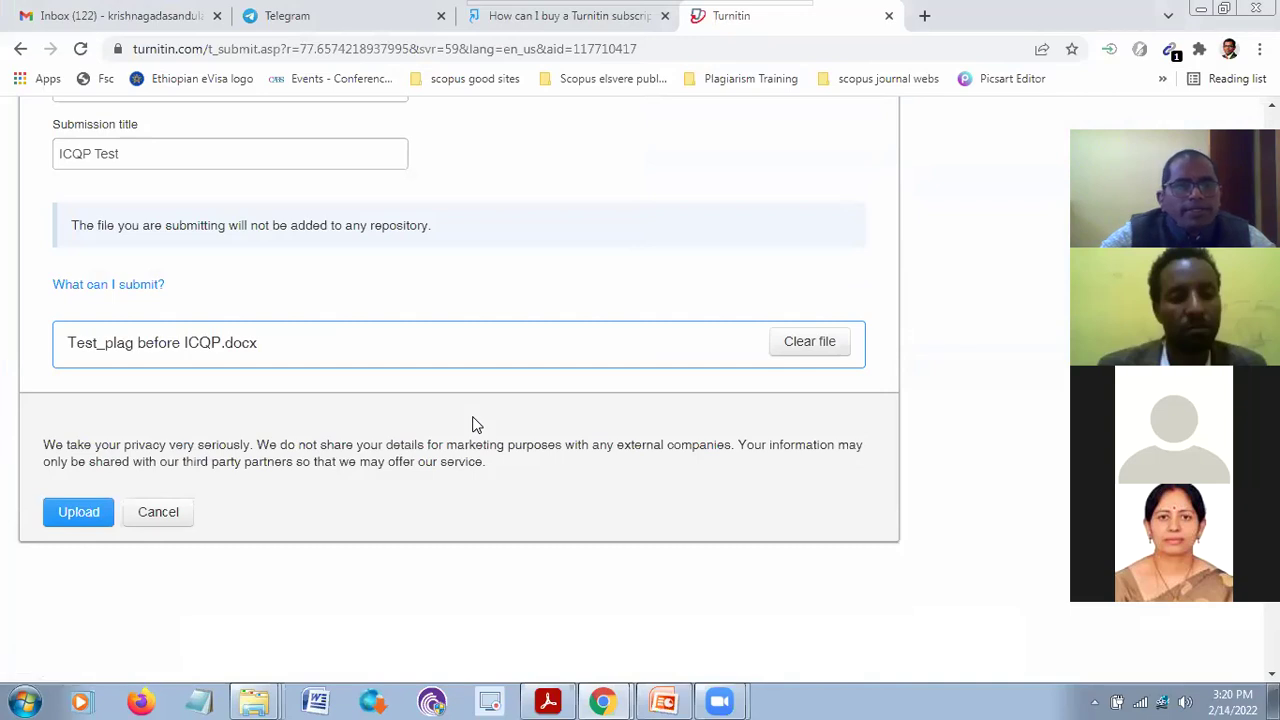
left_click(82, 512)
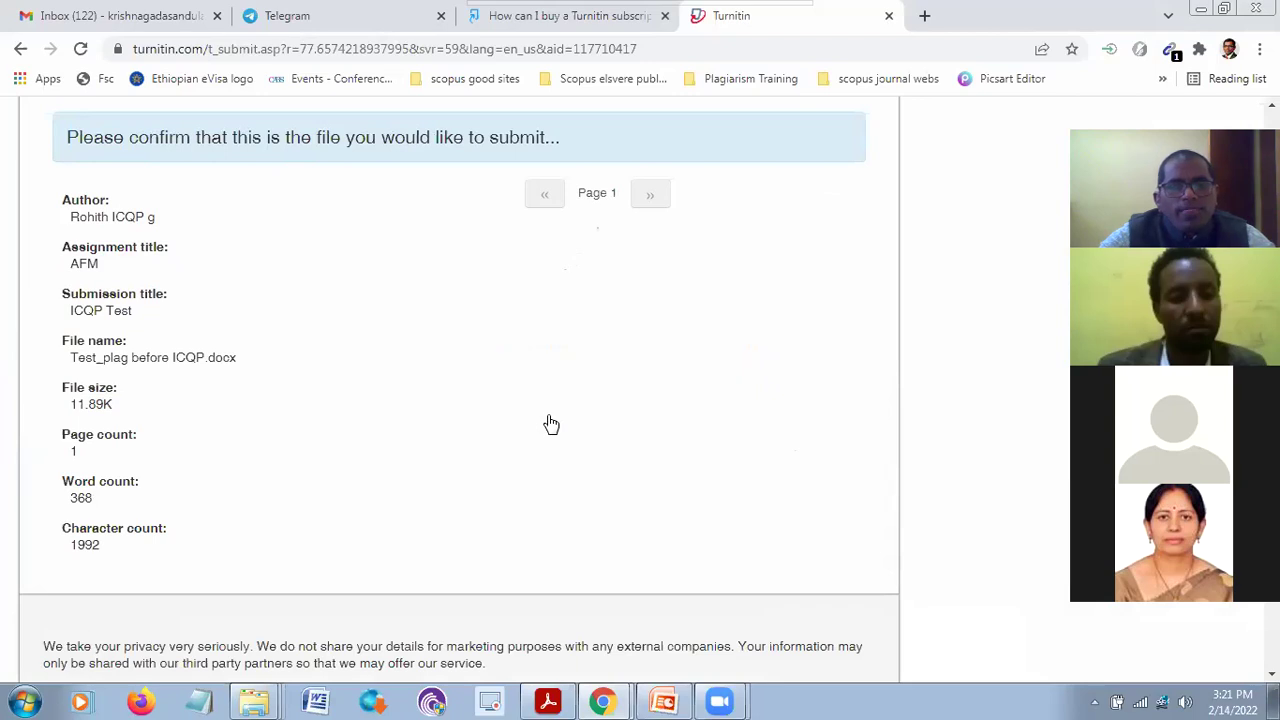
scroll(945, 440, "down", 2)
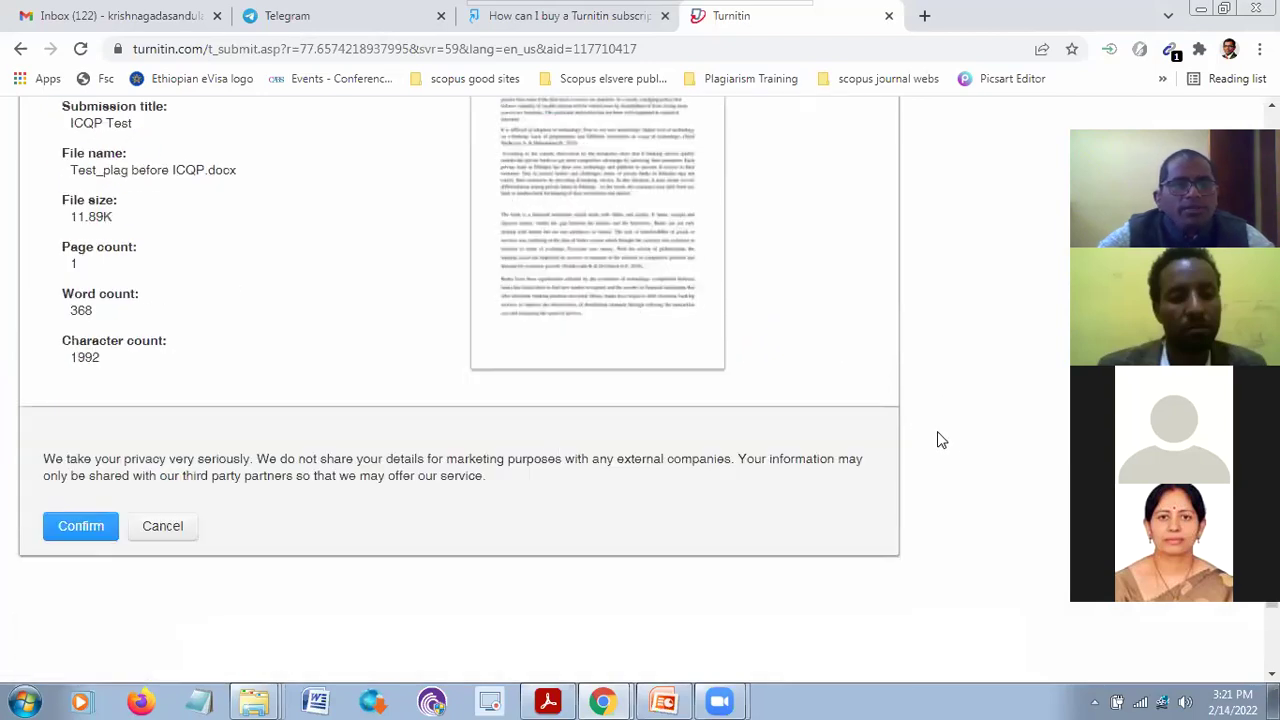
left_click(60, 527)
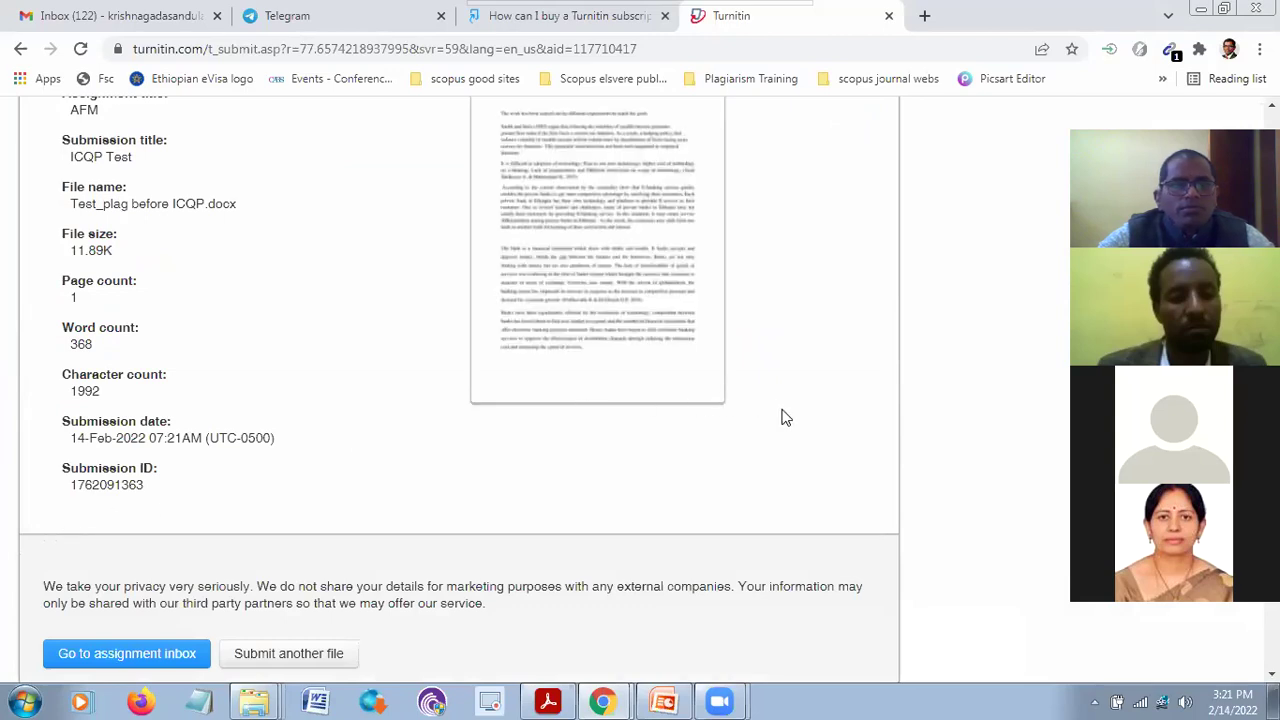
scroll(817, 428, "up", 2)
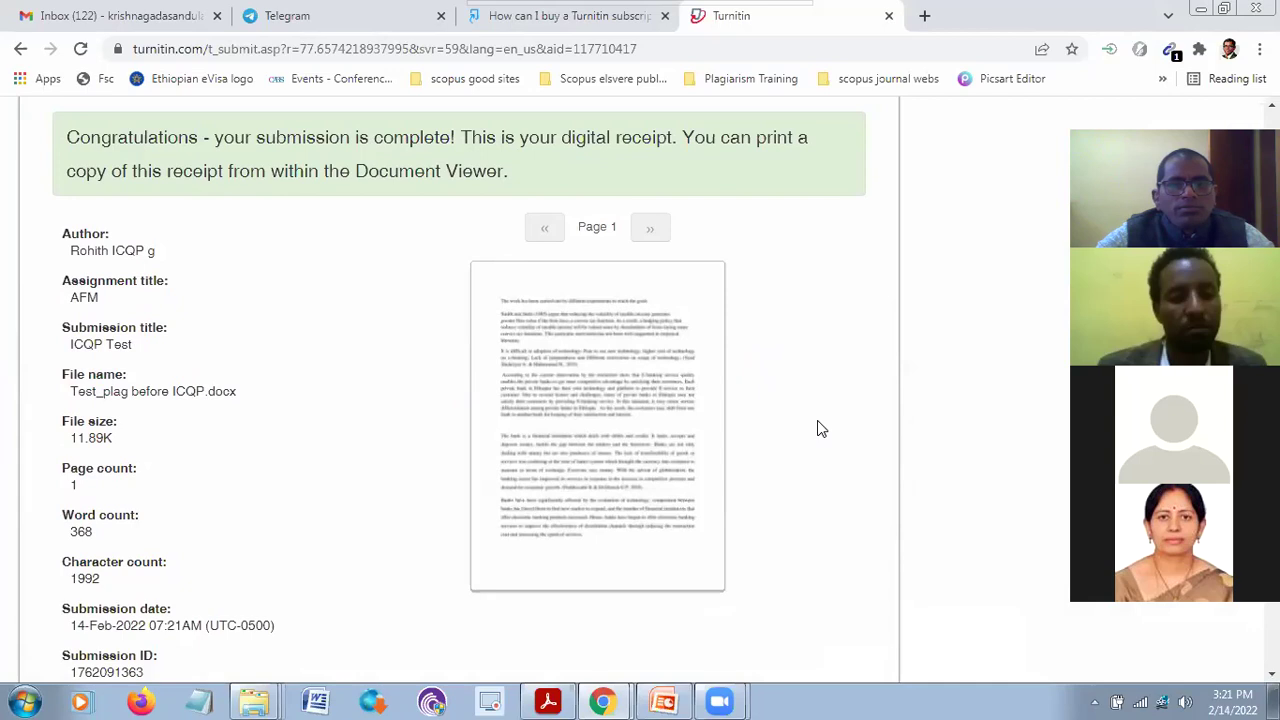
scroll(817, 428, "down", 4)
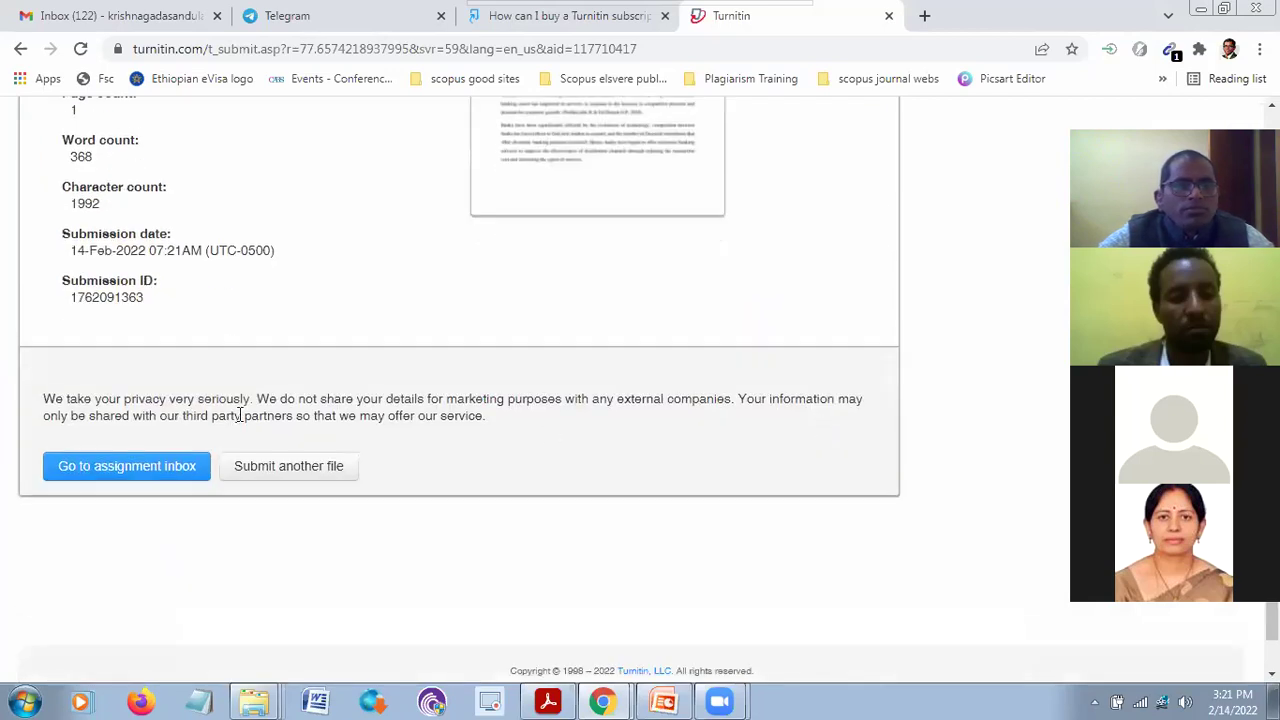
Open the ICQP Test paper's similarity report from the assignment inbox and show its Match Overview
left_click(122, 470)
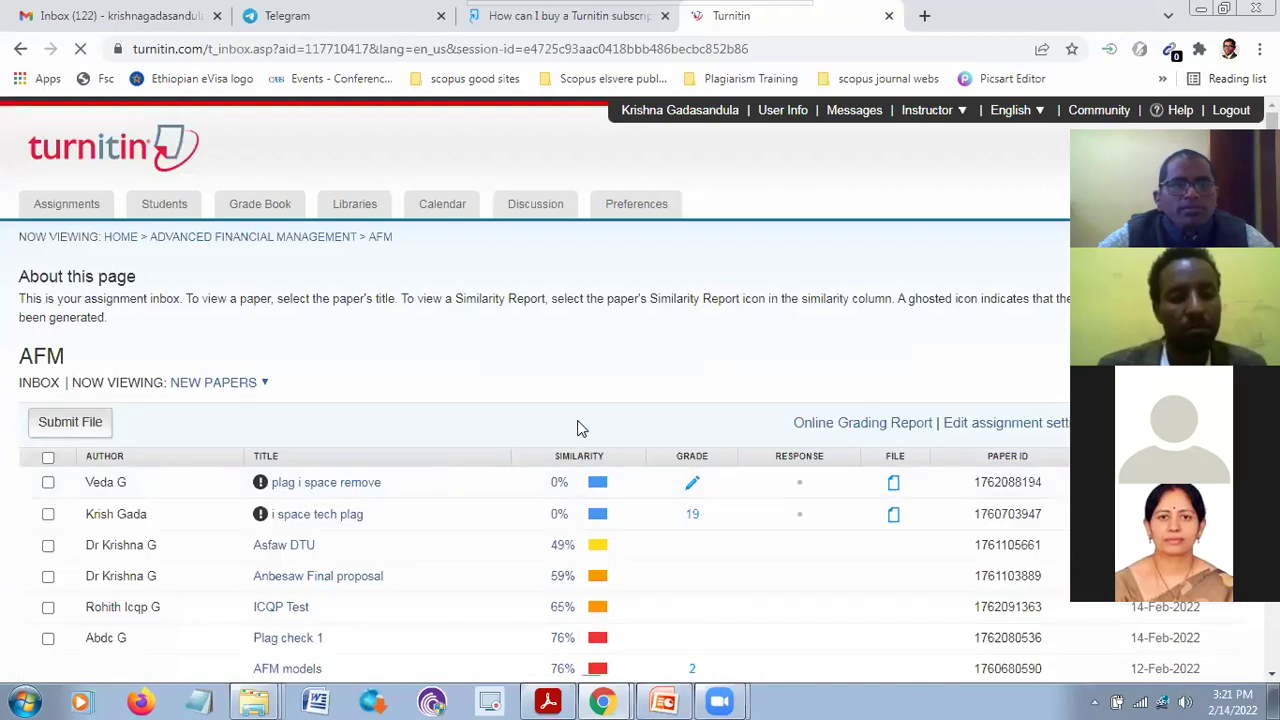
scroll(590, 425, "down", 2)
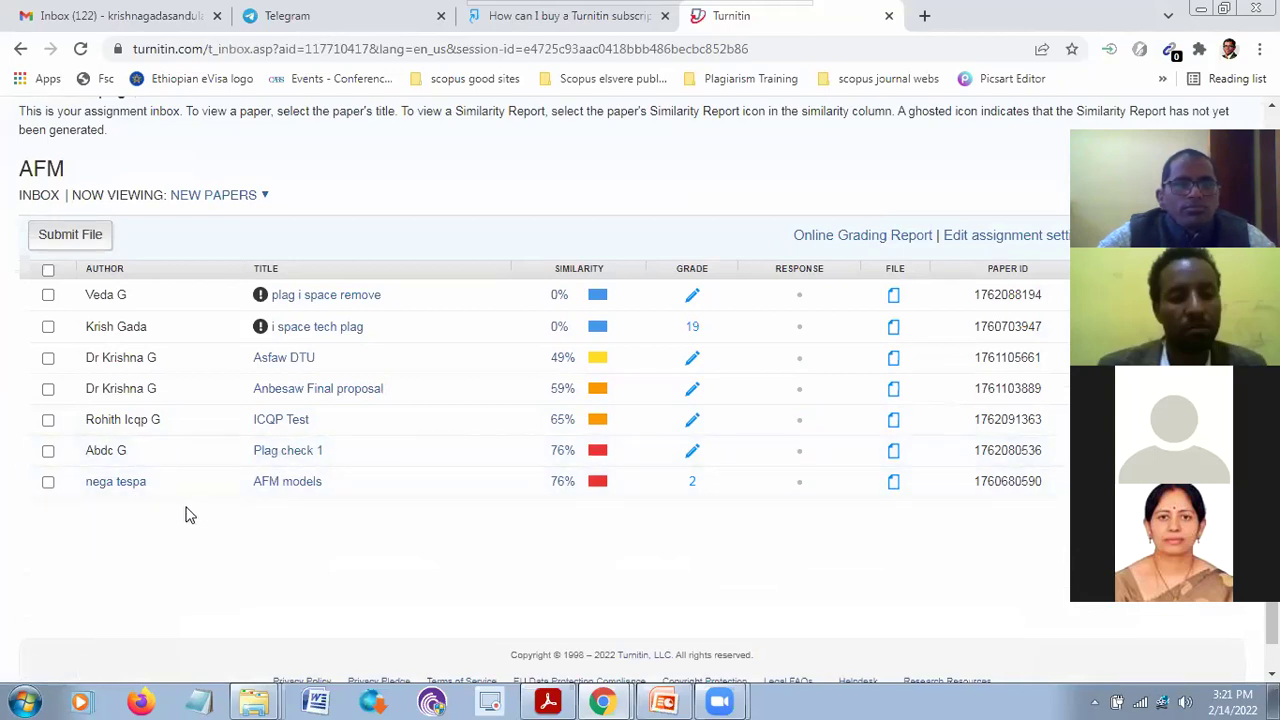
left_click(48, 420)
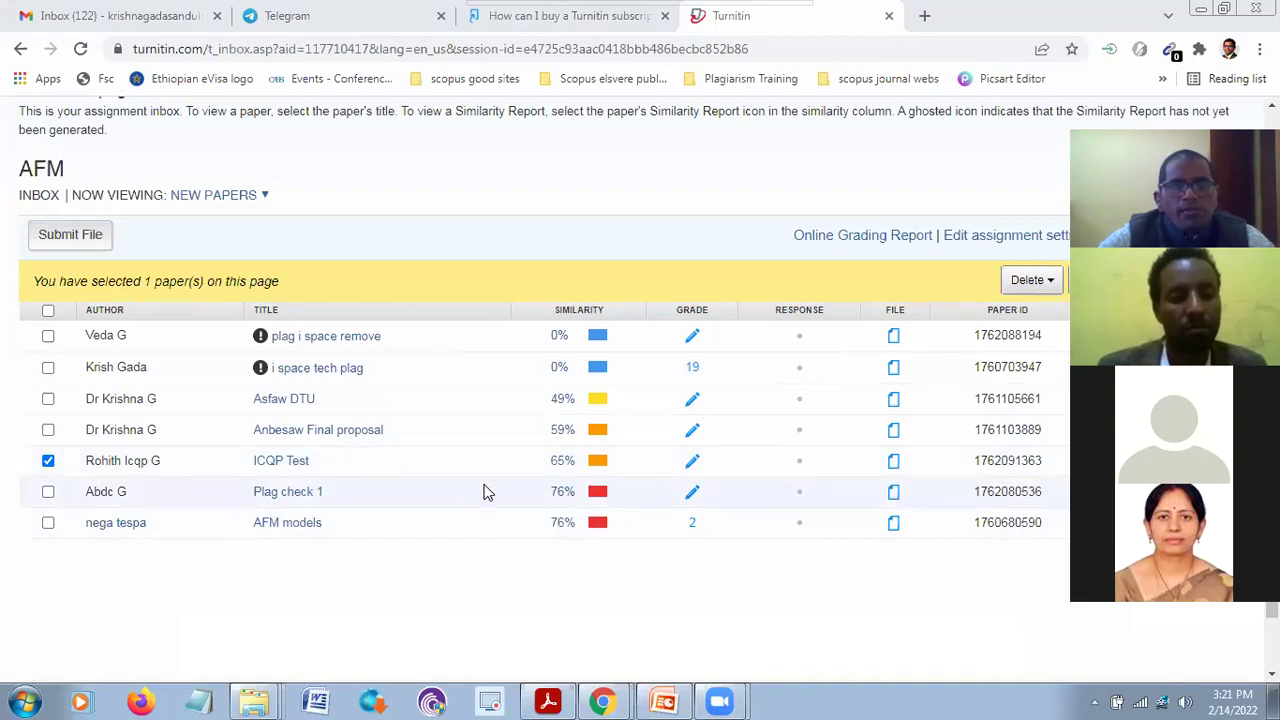
left_click(565, 463)
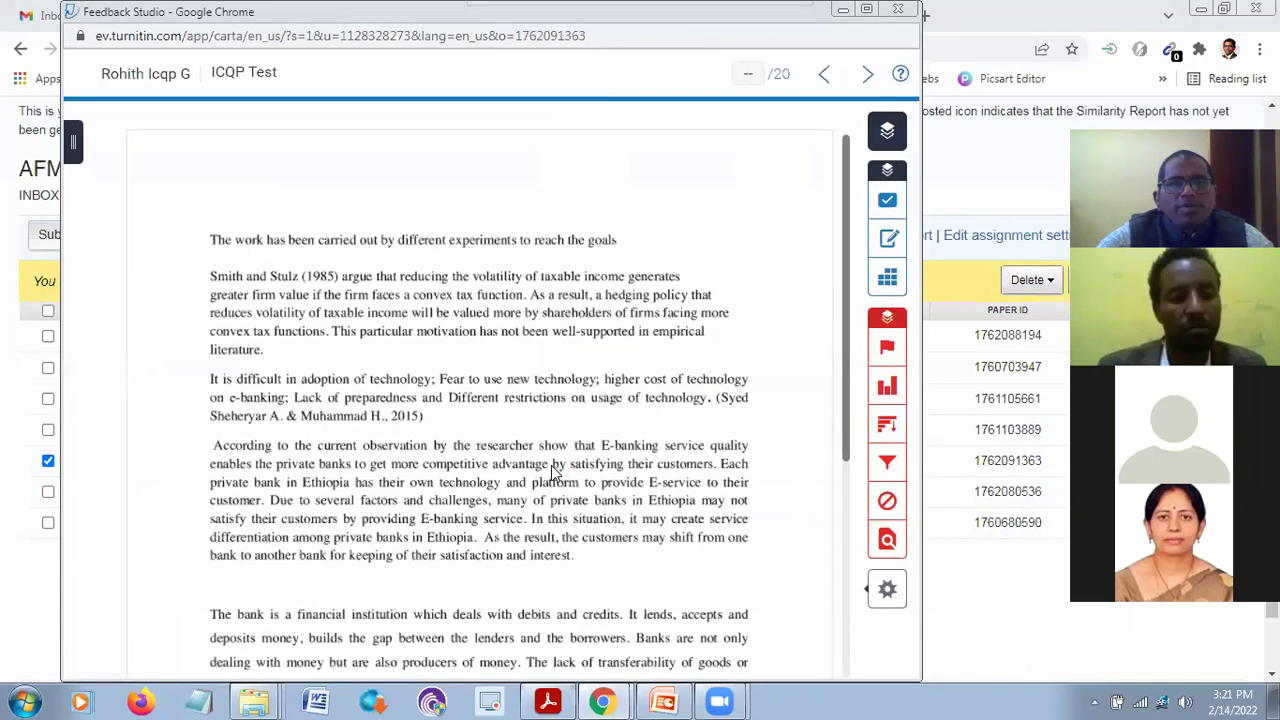
left_click(888, 388)
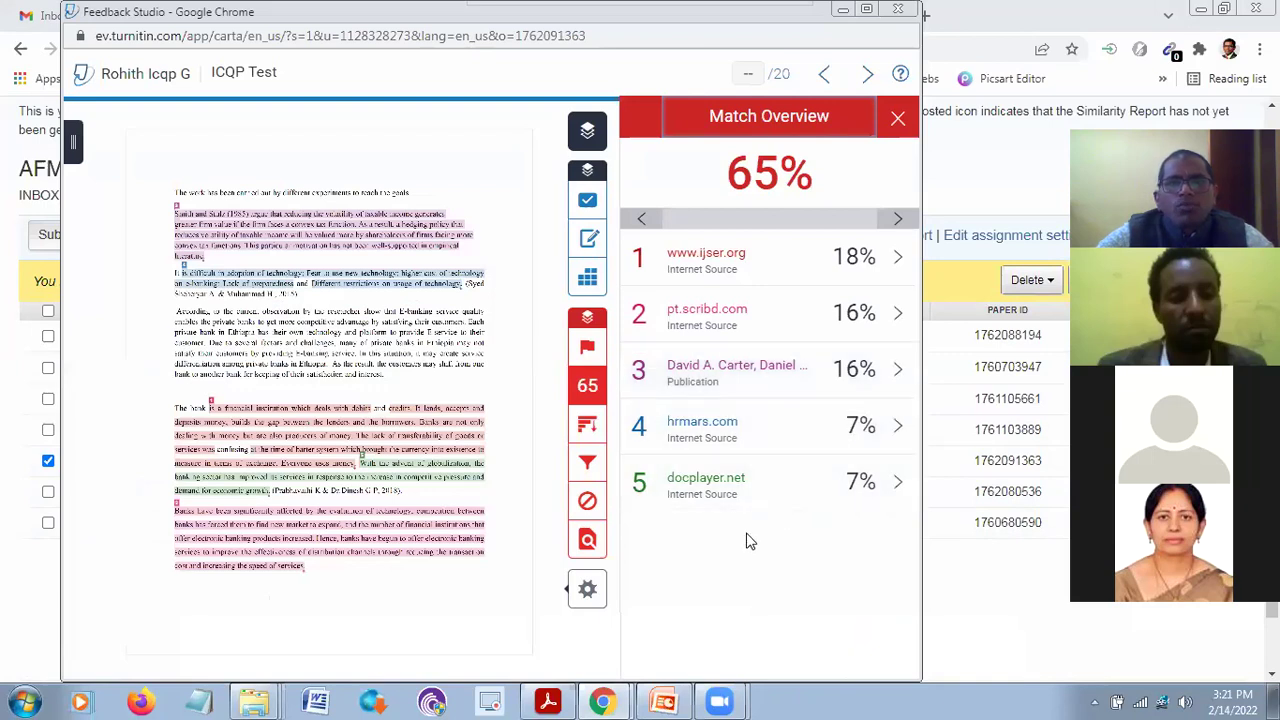
Turn off the Exclude Quotes and Exclude Bibliography filters and apply the changes to the similarity report
left_click(587, 462)
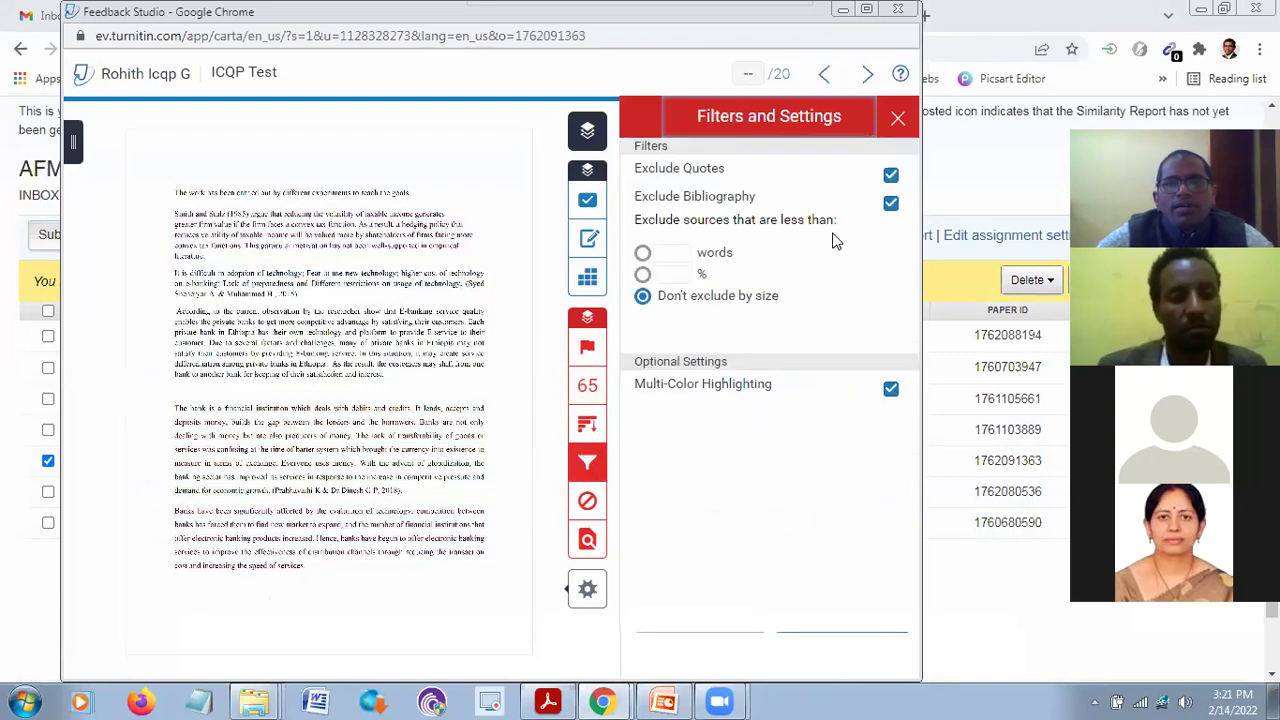
left_click(890, 177)
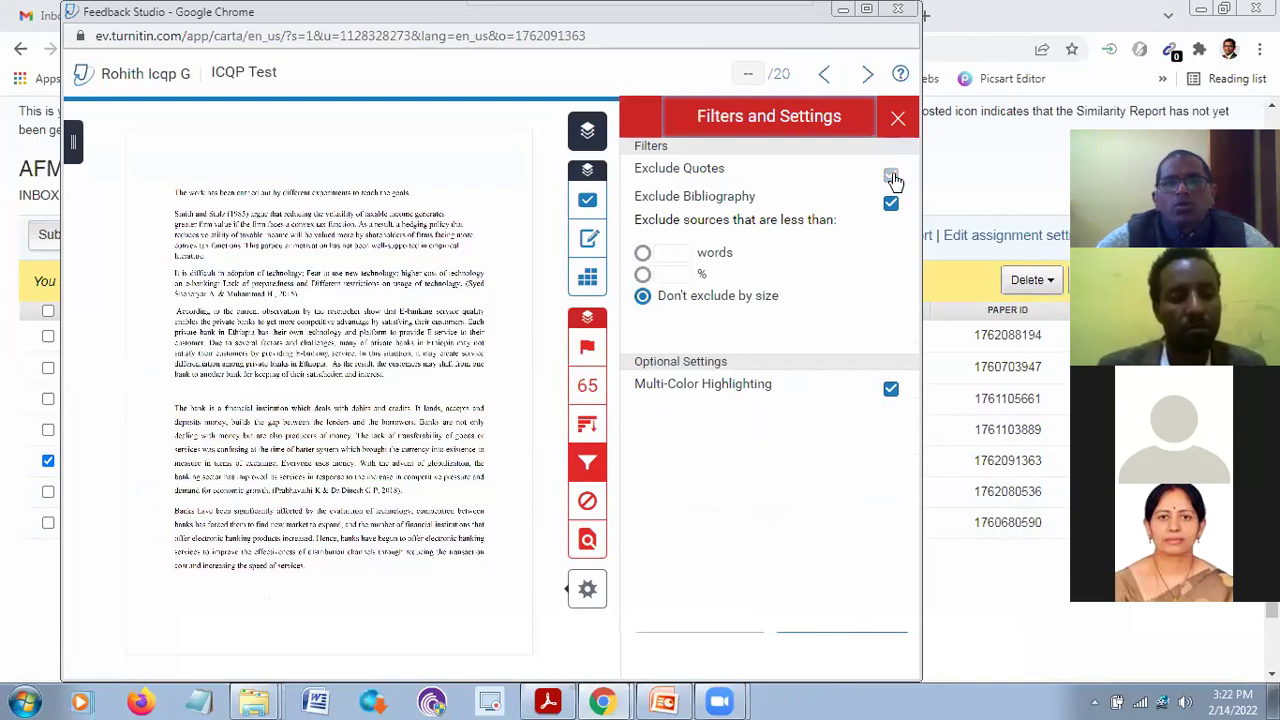
left_click(891, 204)
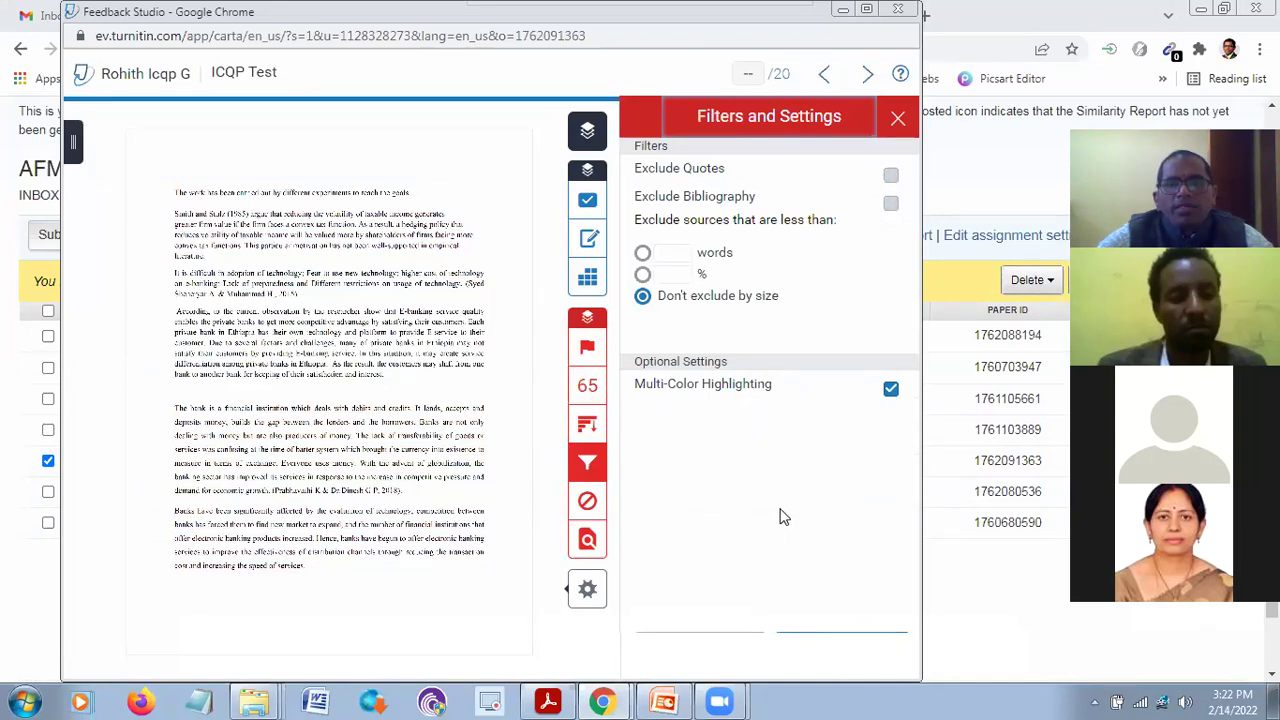
left_click(870, 10)
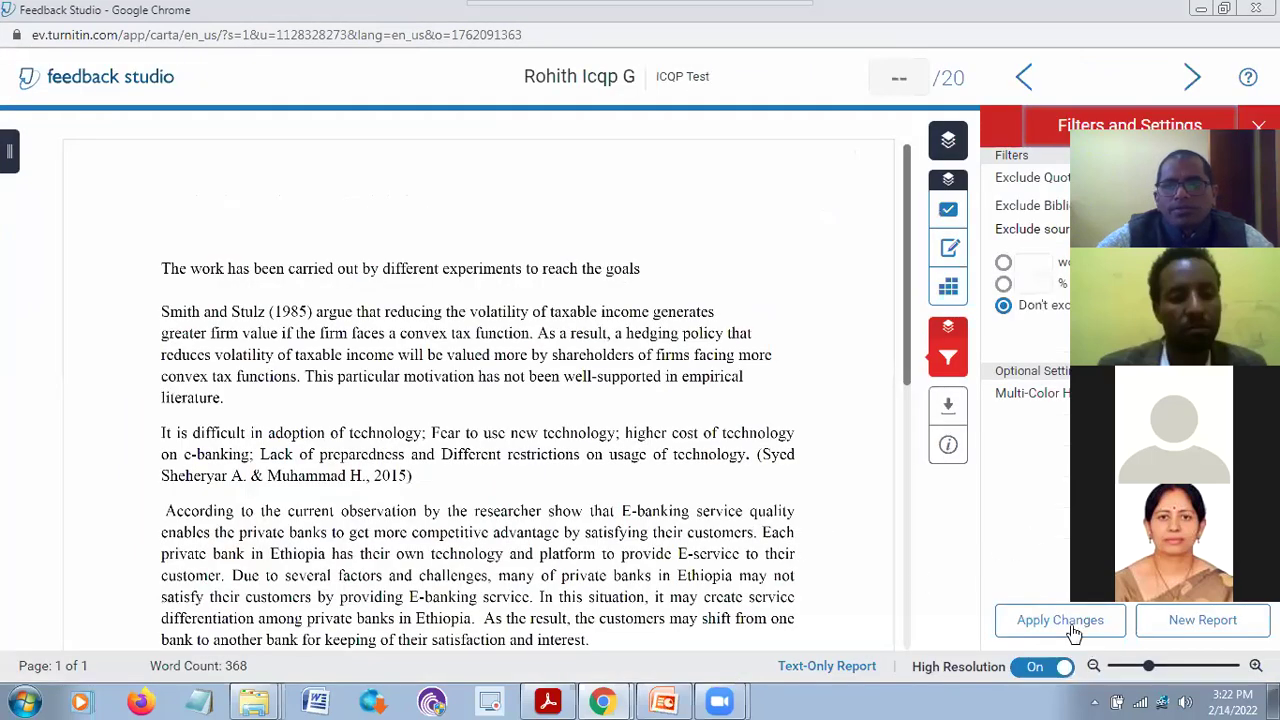
left_click(1075, 628)
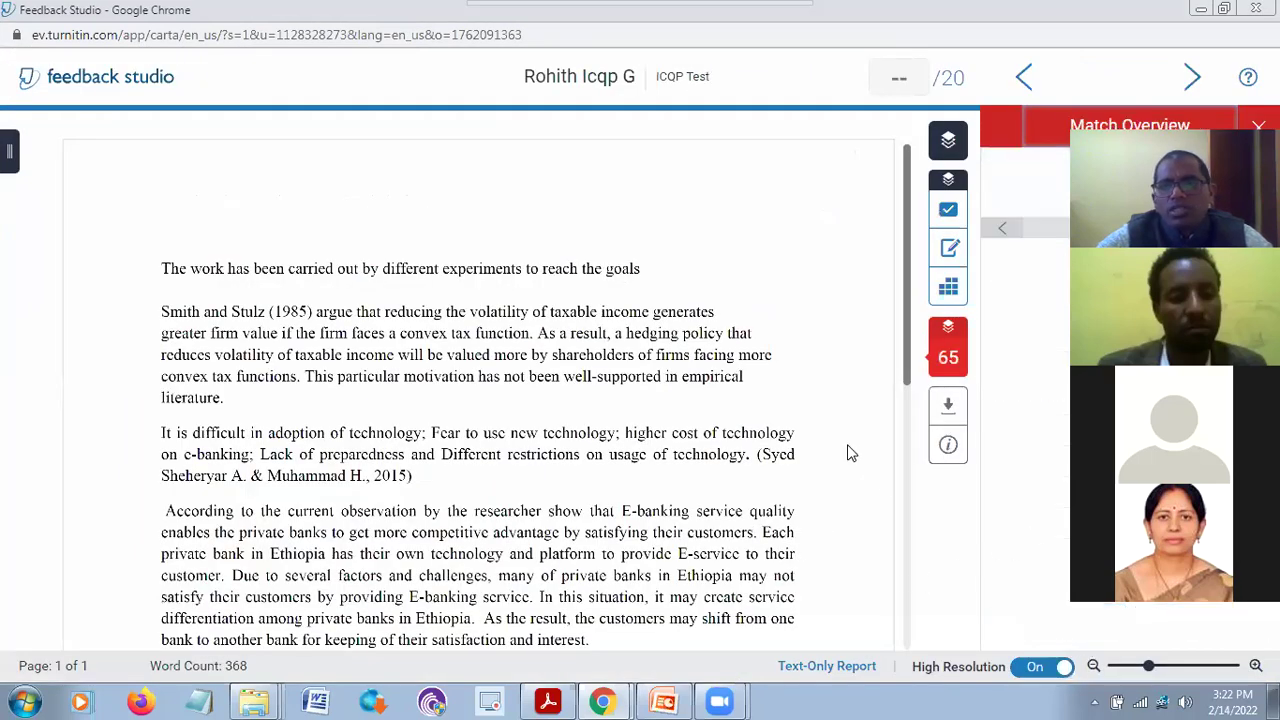
Look over the highlighted matches in the ICQP Test report and download its current view
scroll(640, 500, "down", 1)
scroll(650, 507, "up", 1)
scroll(643, 488, "down", 4)
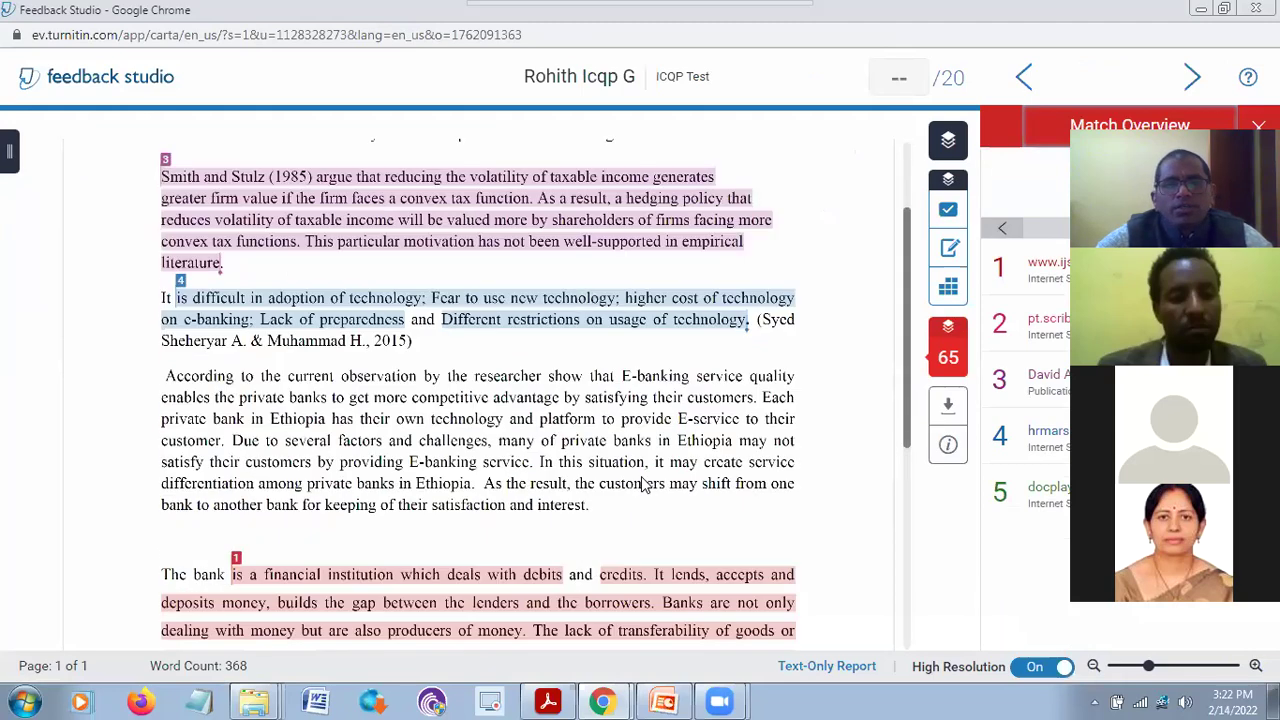
scroll(665, 472, "up", 5)
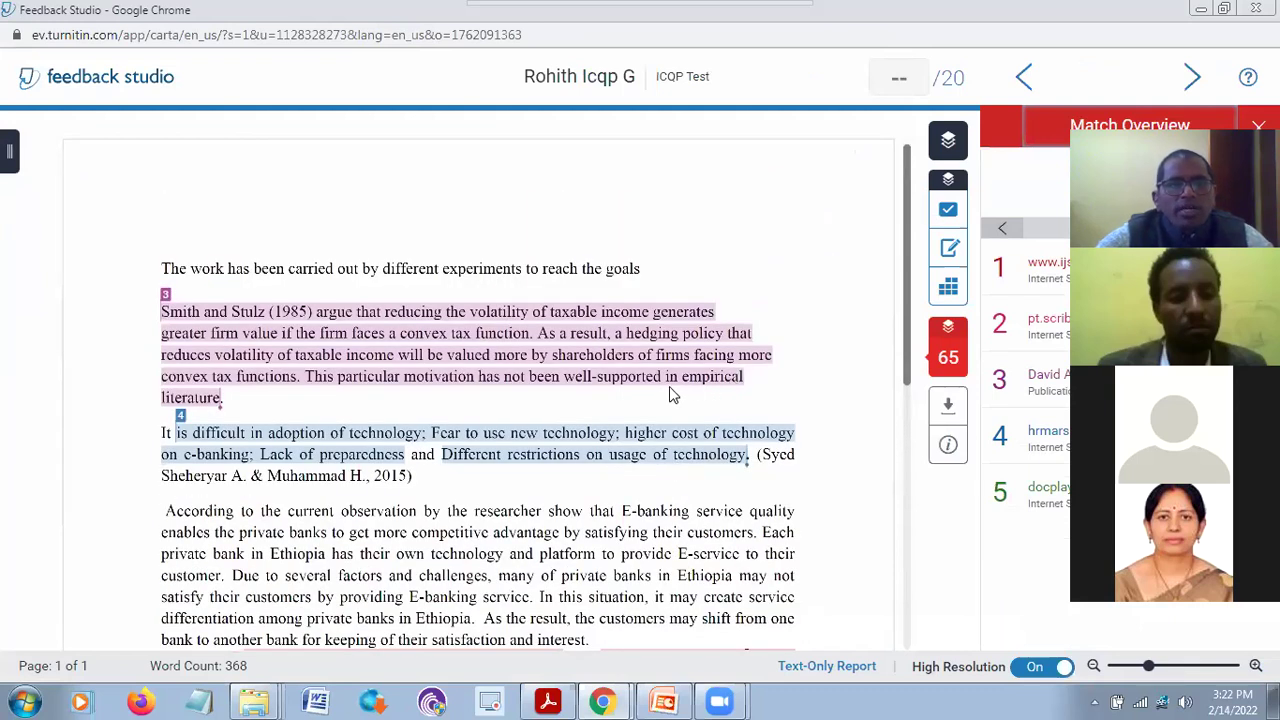
scroll(674, 455, "down", 1)
scroll(674, 462, "up", 1)
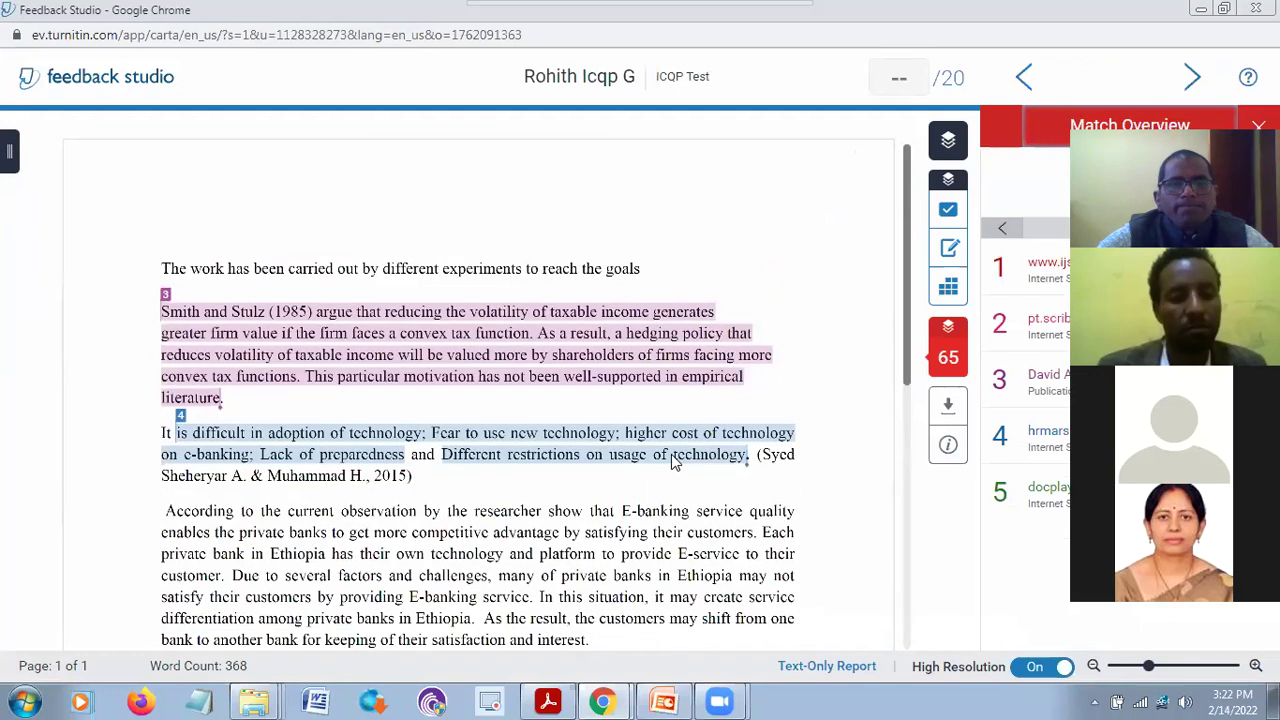
left_click(949, 408)
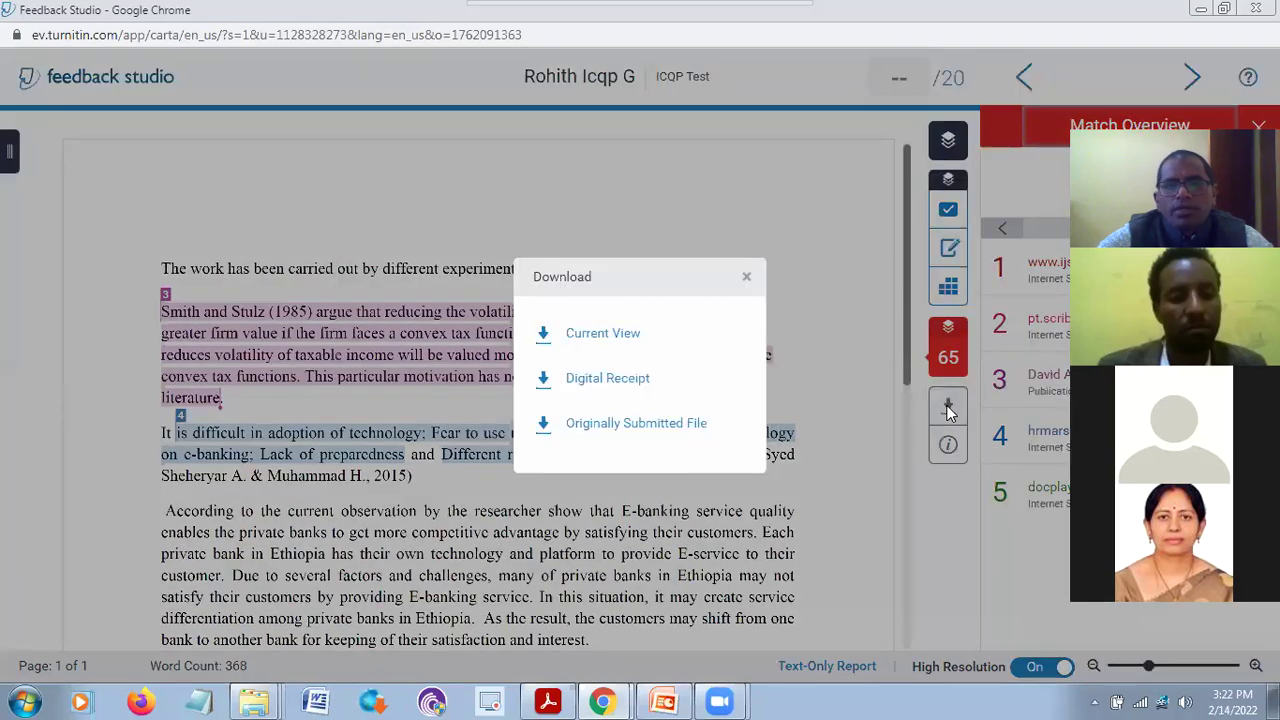
left_click(619, 339)
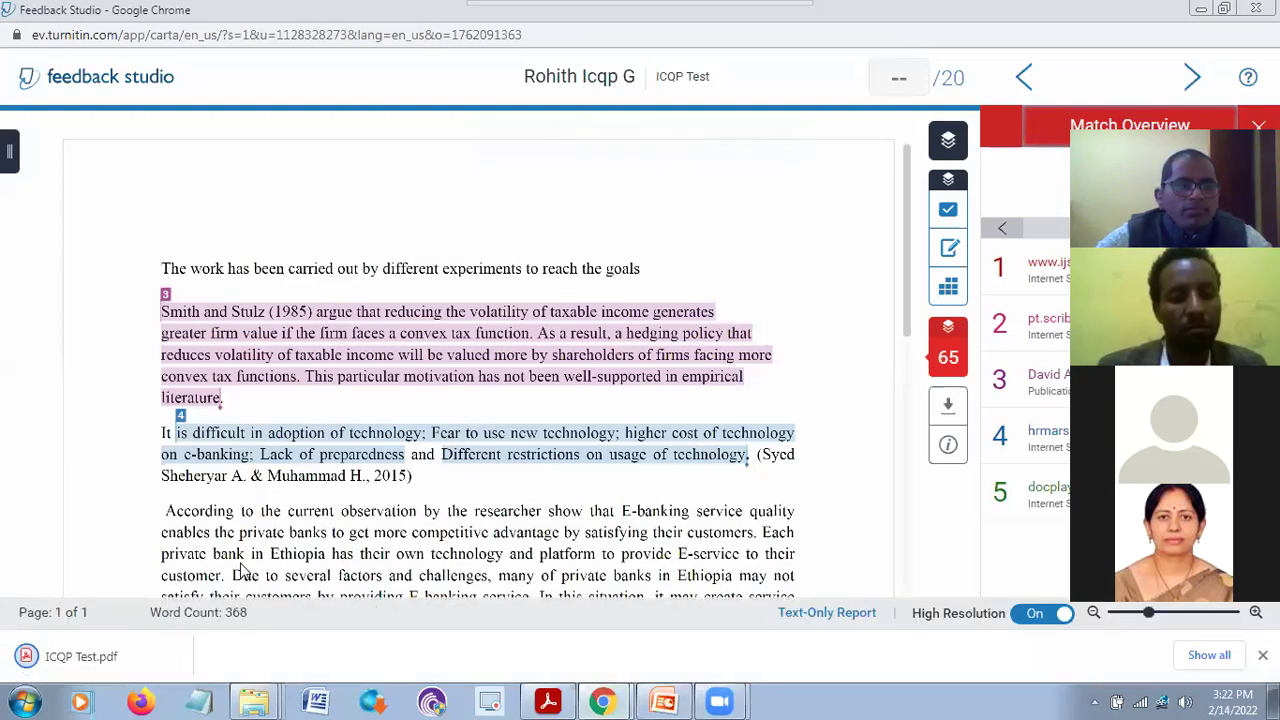
Copy the downloaded ICQP Test PDF from the Downloads folder into the ICQP folder inside Test plag
right_click(30, 662)
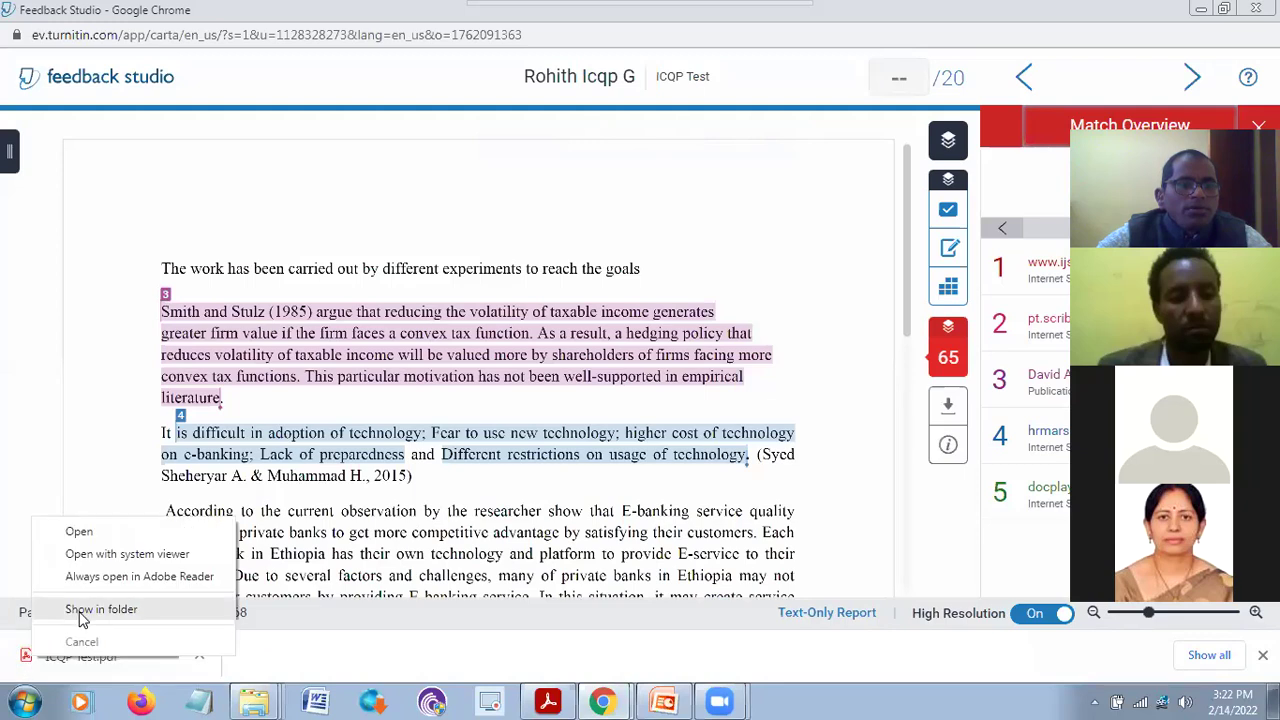
left_click(80, 610)
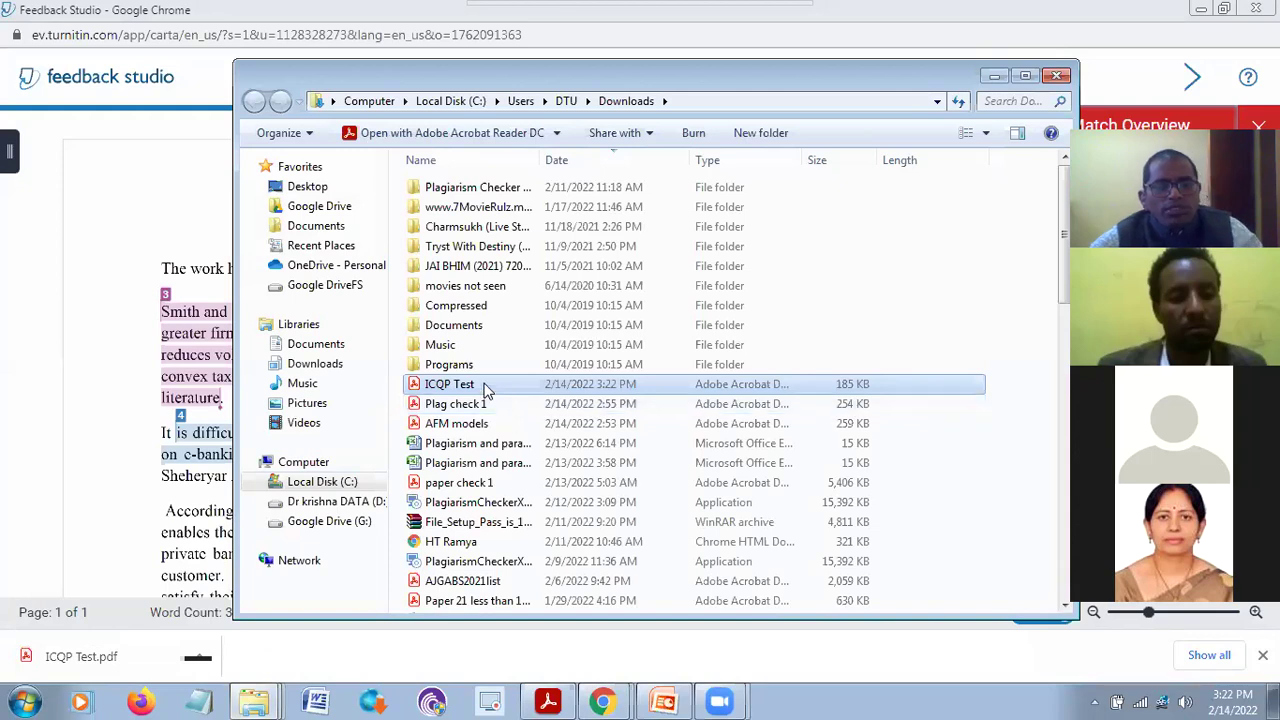
left_click(994, 77)
left_click(1201, 10)
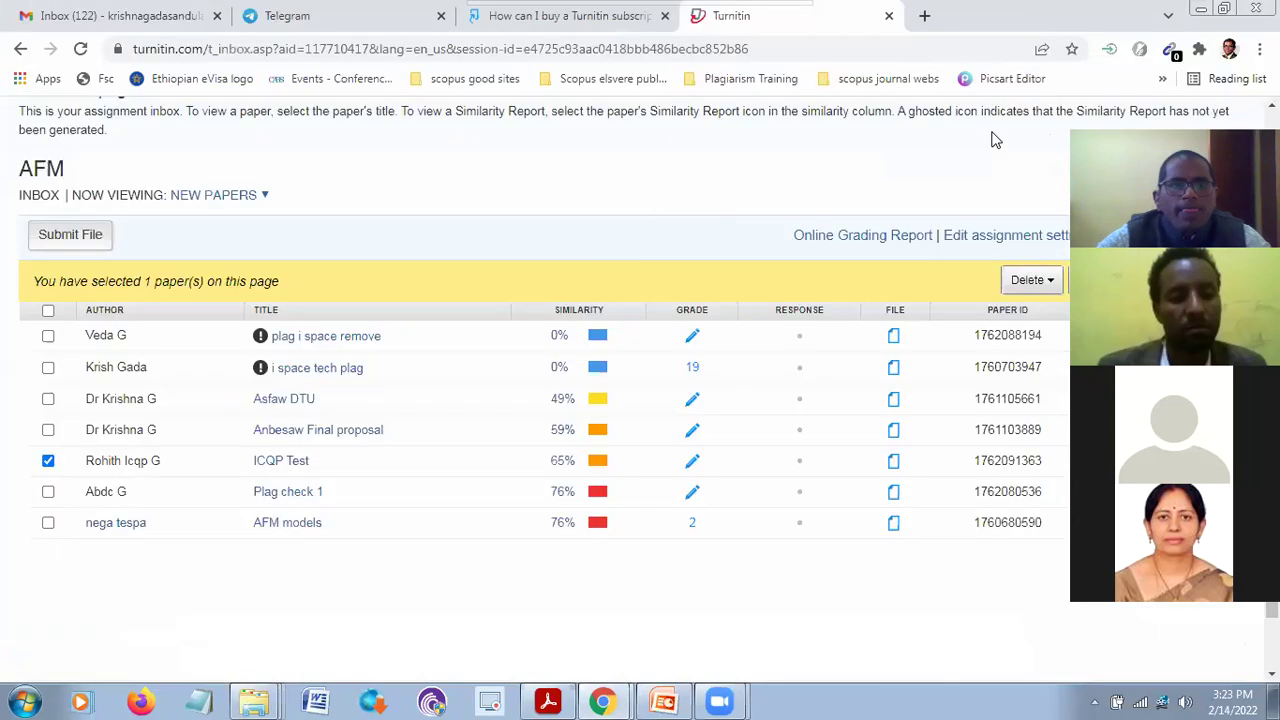
left_click(1201, 12)
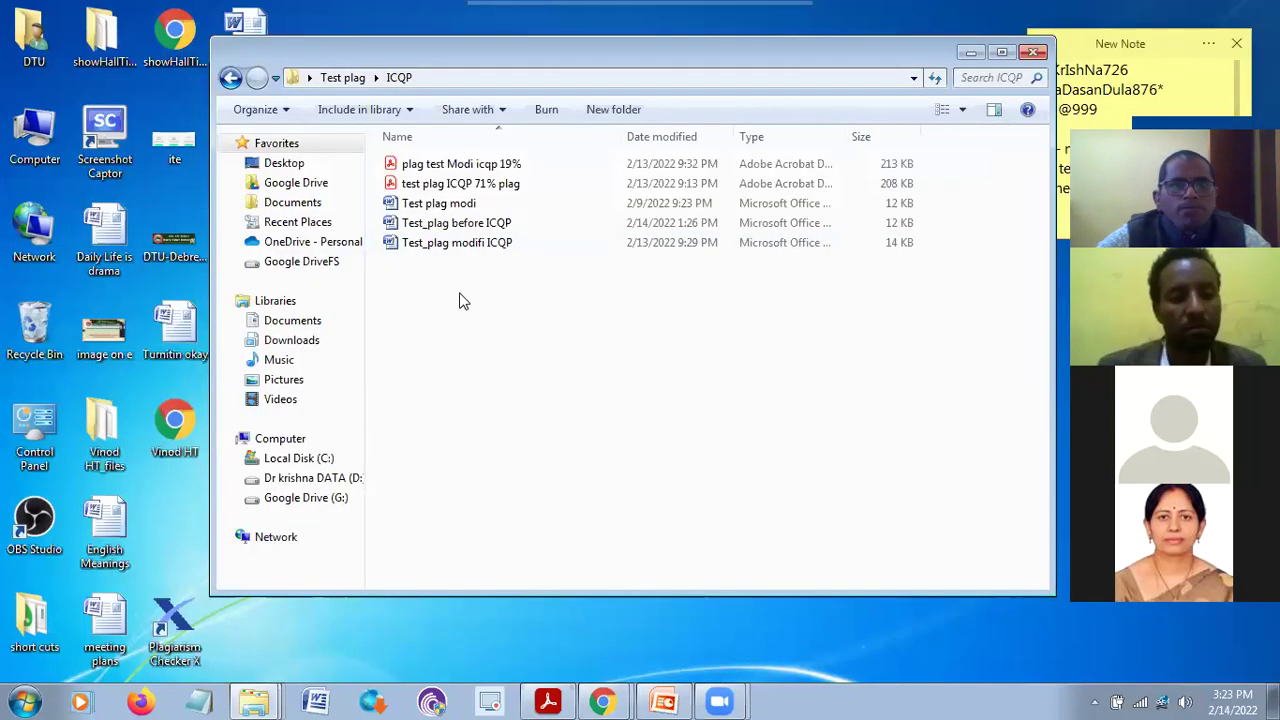
right_click(461, 292)
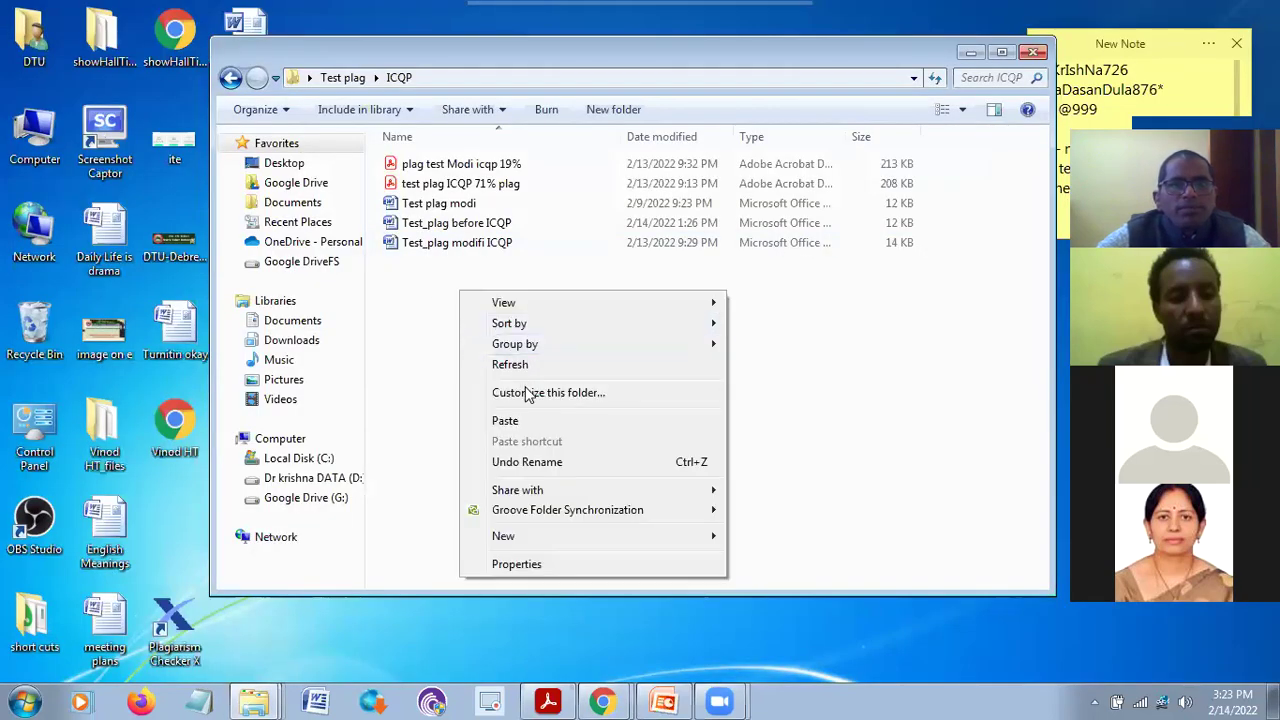
left_click(505, 420)
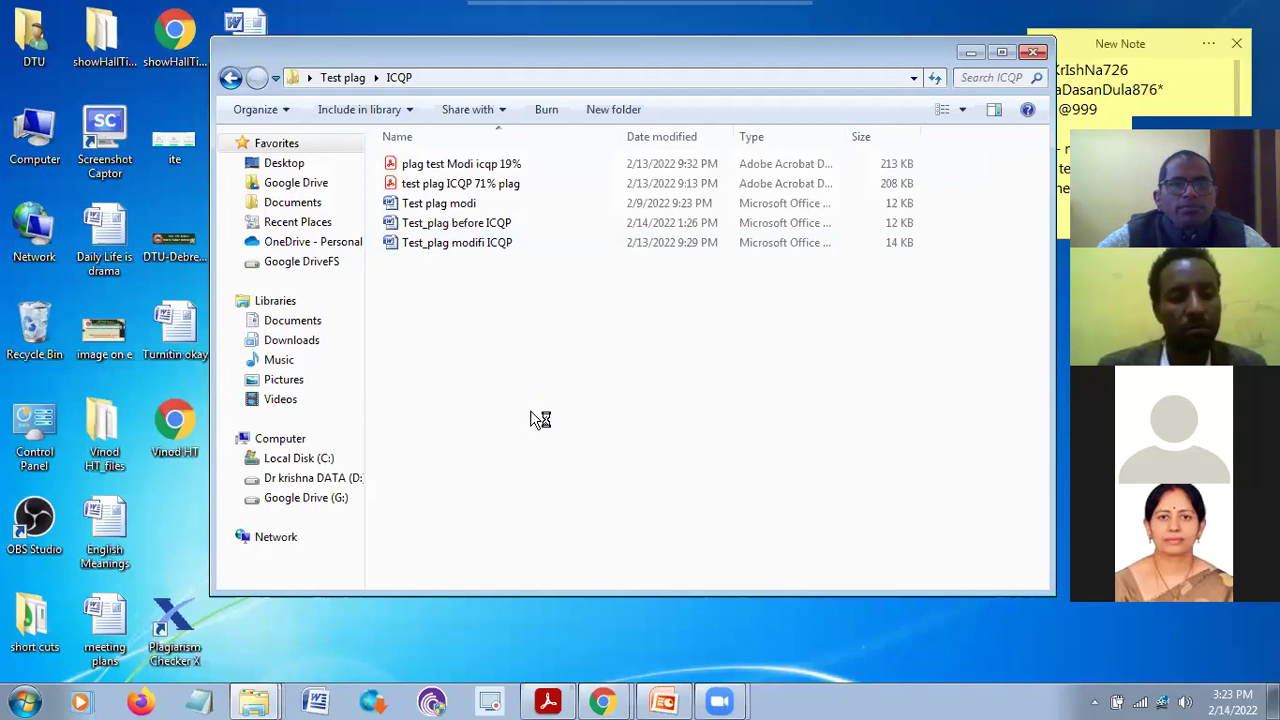
left_click(538, 356)
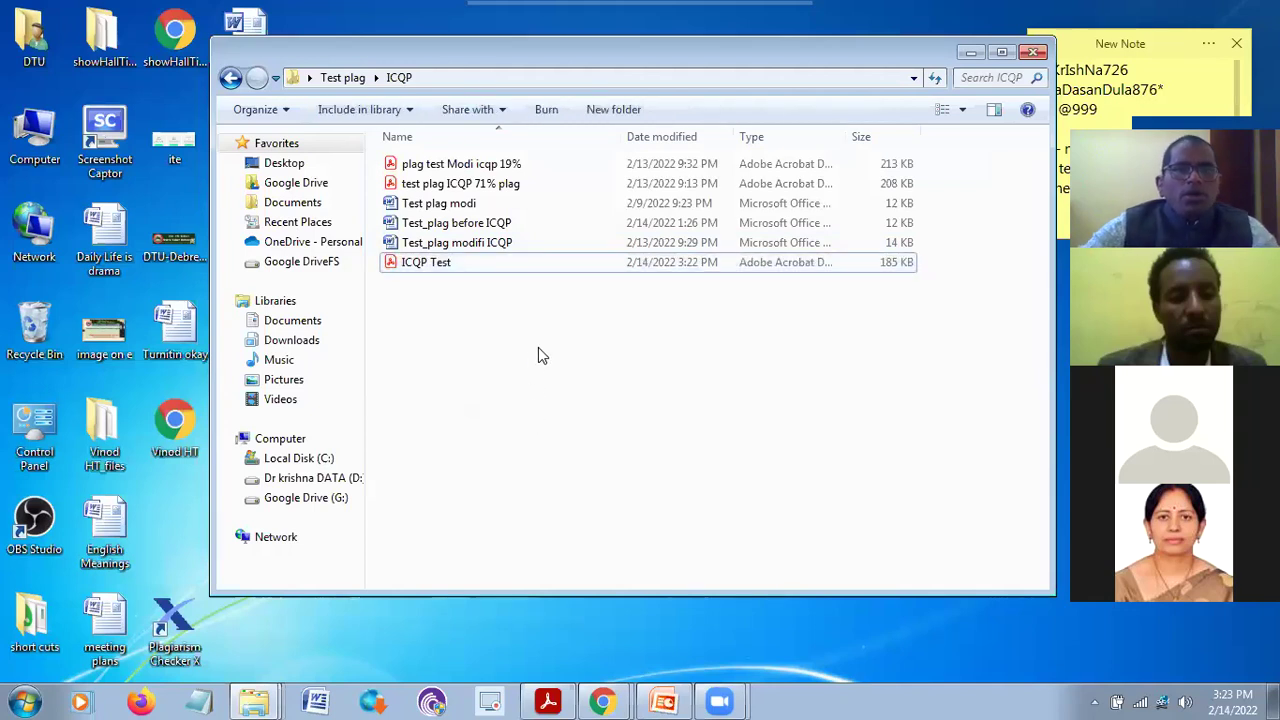
Open Test_plag before ICQP in Word, look through its text, and return to the ICQP folder
left_click(503, 244)
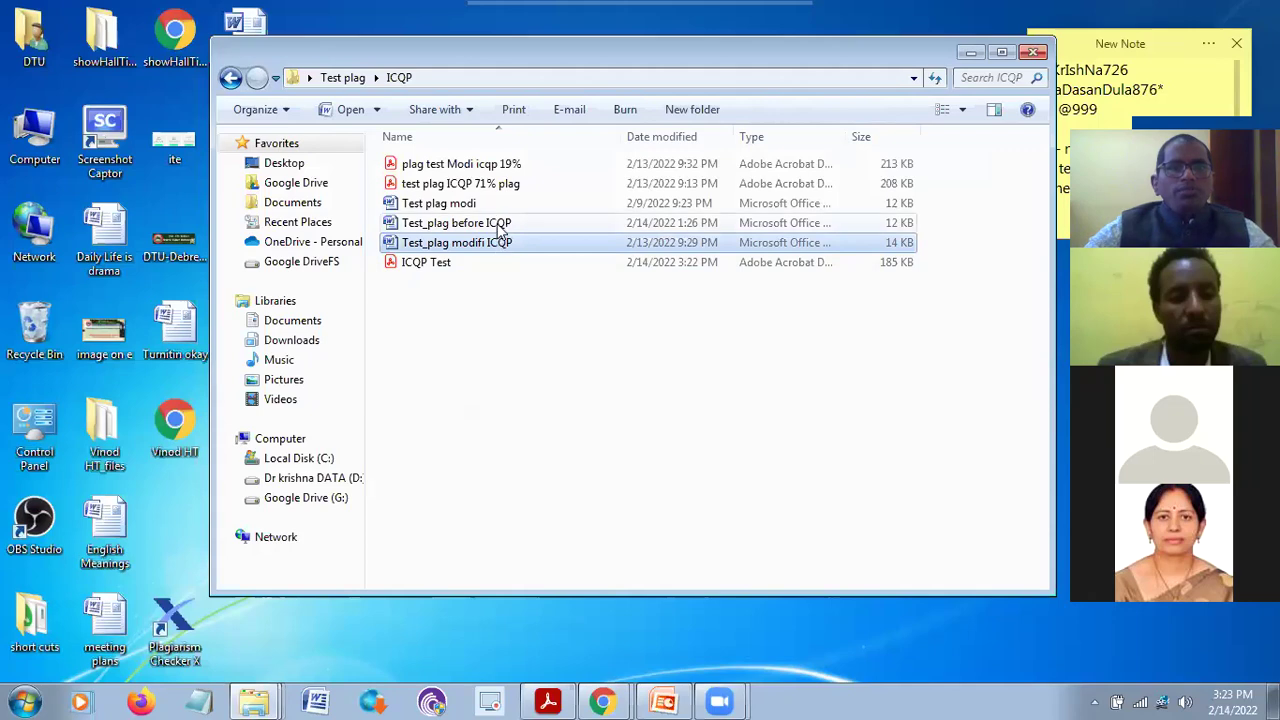
left_click(497, 222)
double_click(499, 222)
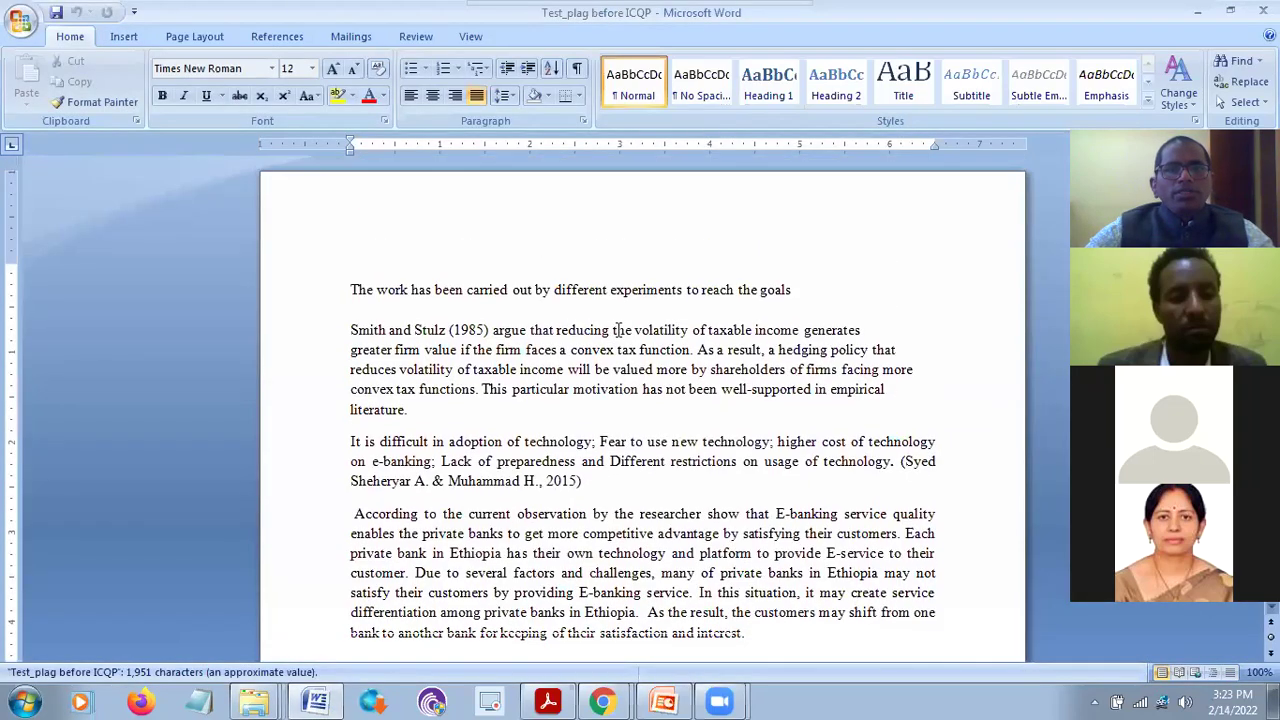
scroll(628, 336, "down", 4)
scroll(634, 330, "up", 4)
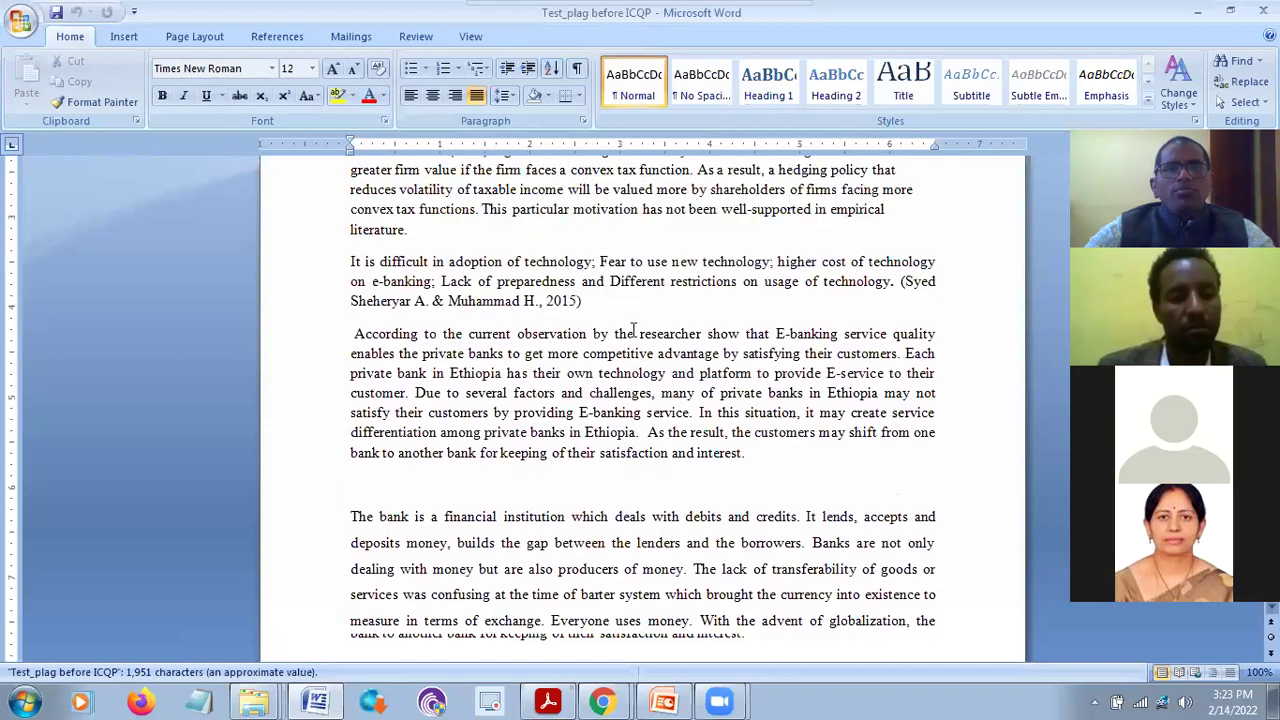
scroll(634, 330, "up", 2)
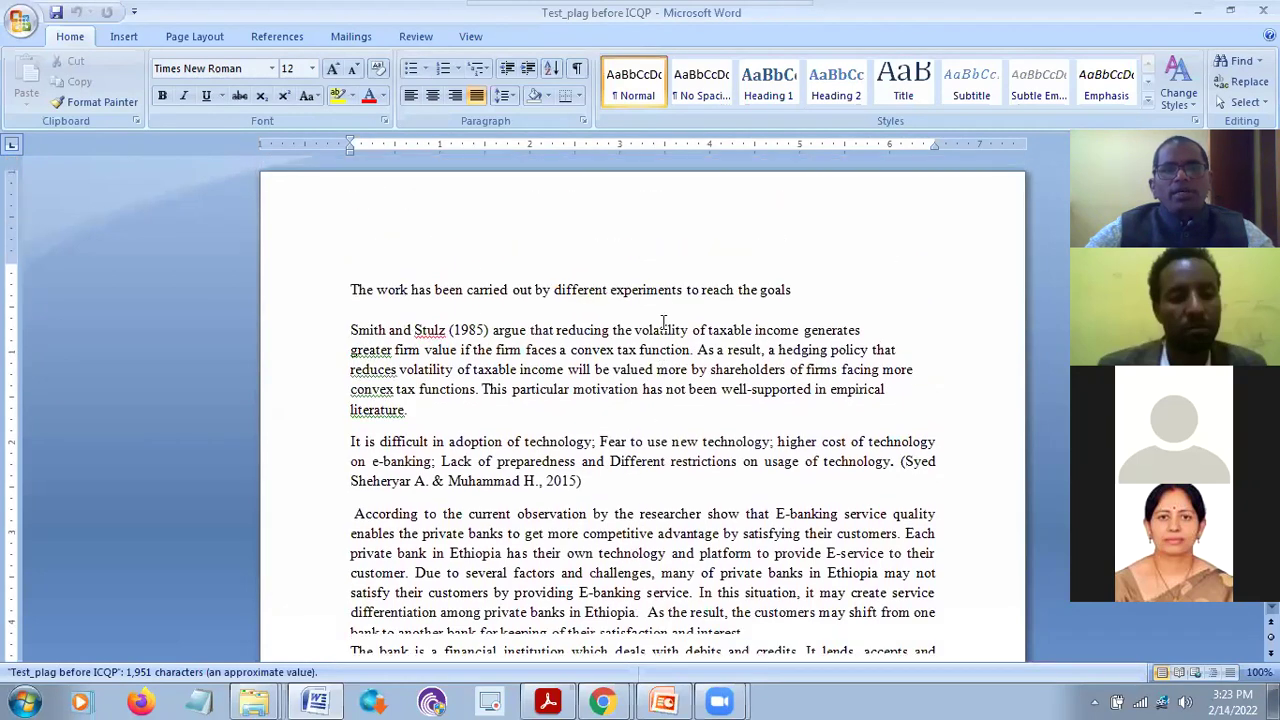
left_click(1197, 11)
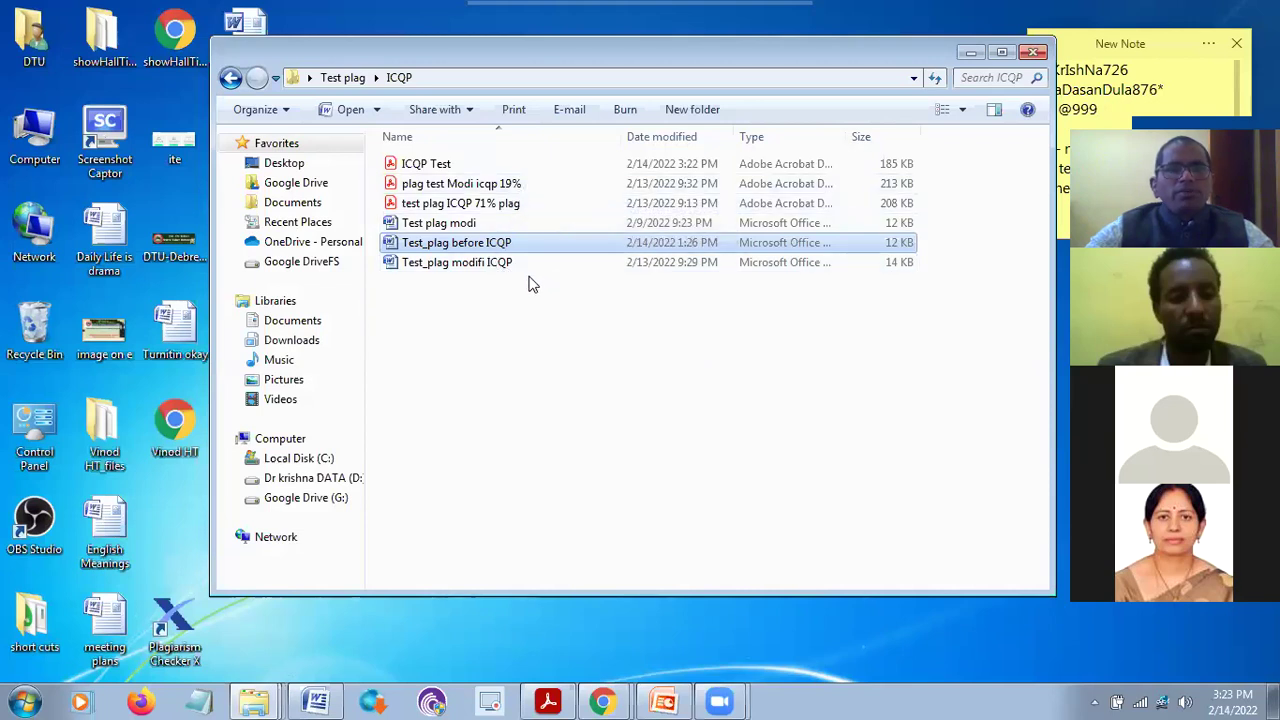
Open the ICQP Test PDF from the ICQP folder and look through its highlighted matches
left_click(453, 168)
double_click(453, 168)
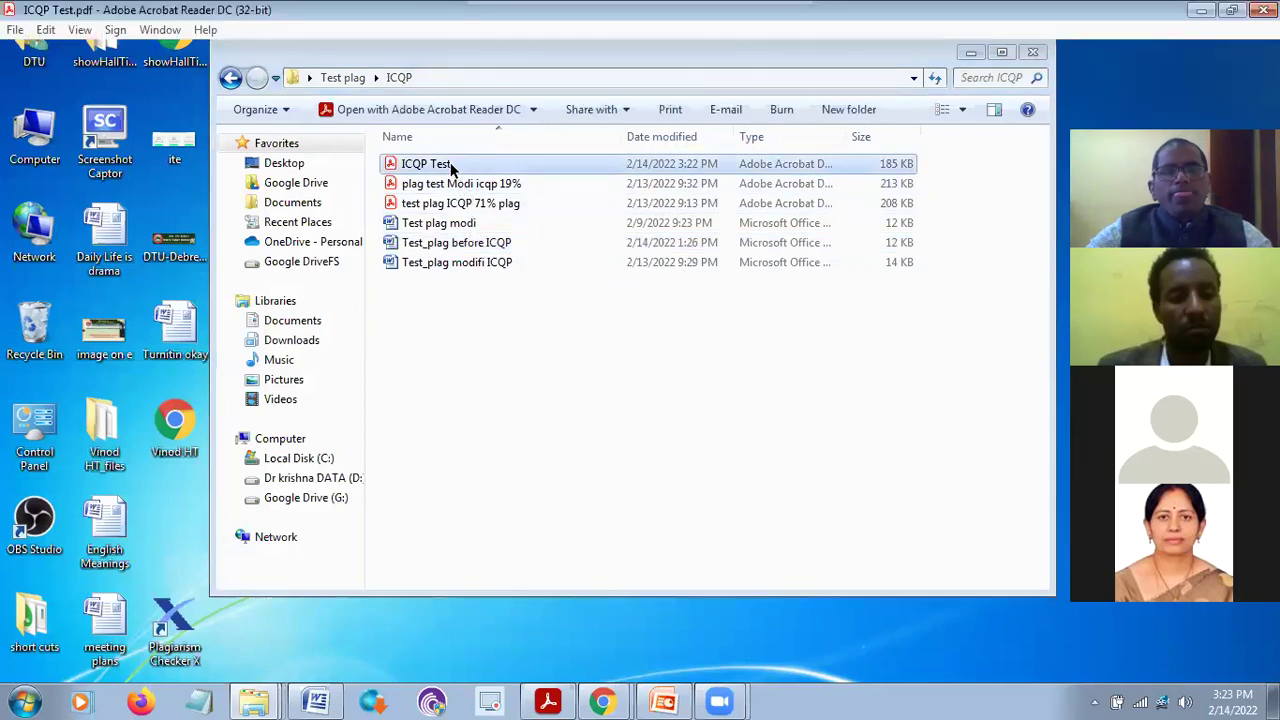
scroll(694, 394, "down", 10)
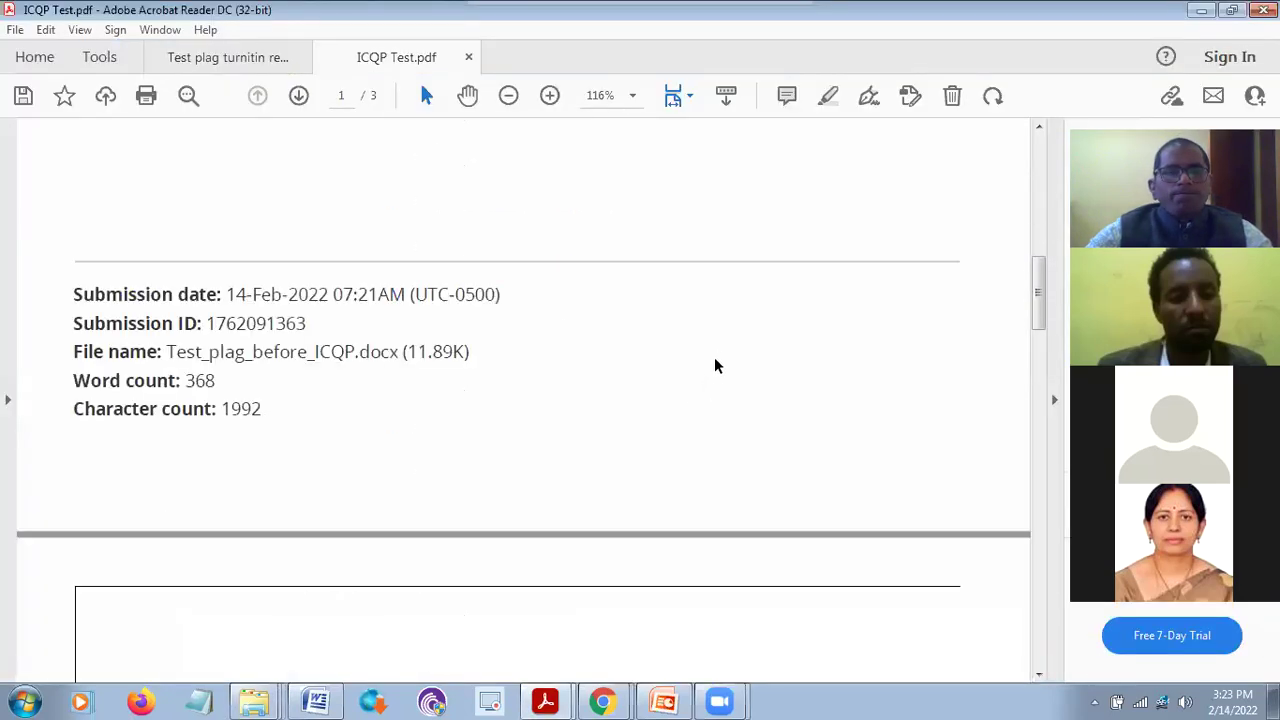
scroll(722, 342, "down", 9)
scroll(726, 334, "up", 4)
scroll(631, 331, "down", 1)
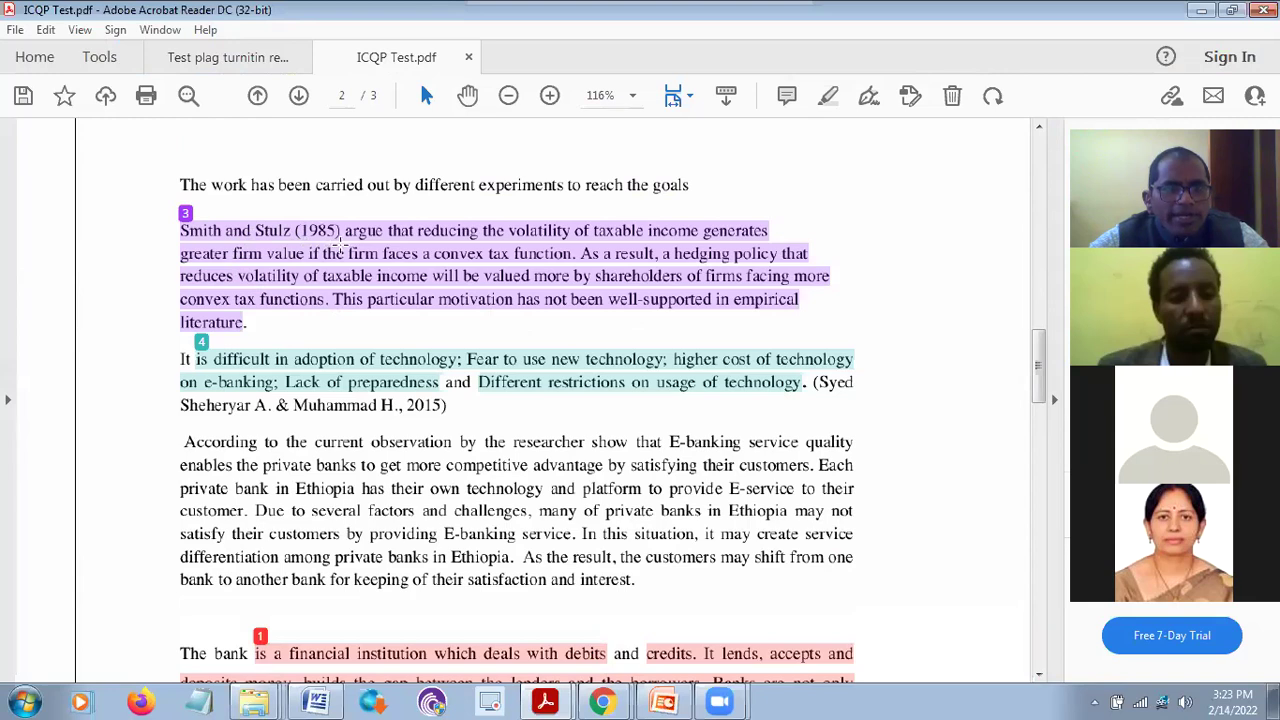
scroll(472, 282, "down", 1)
scroll(490, 287, "up", 1)
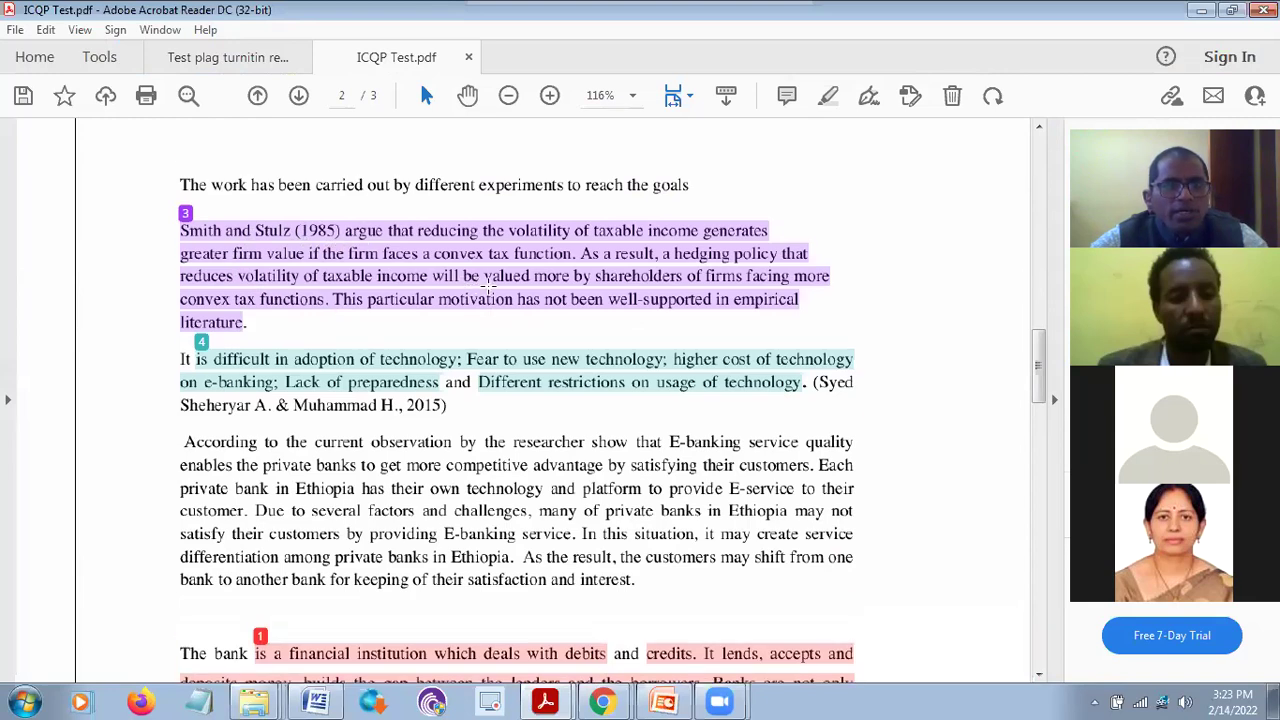
scroll(490, 285, "down", 9)
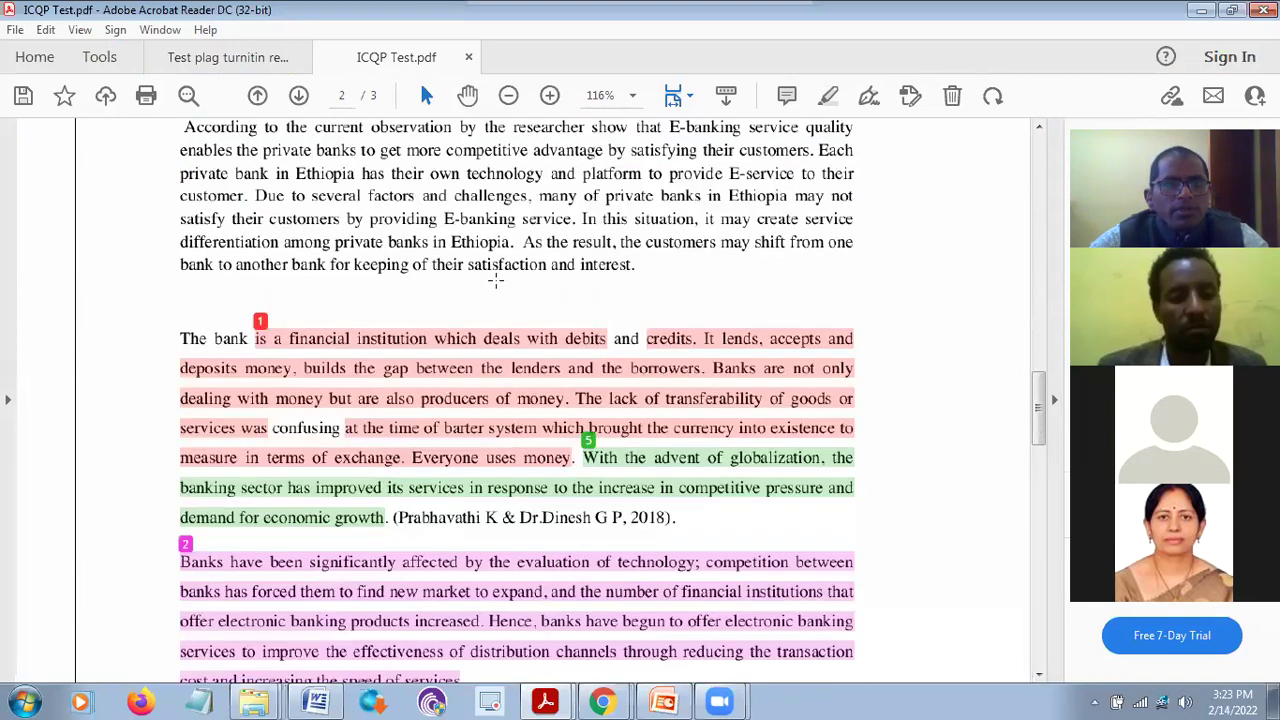
scroll(492, 280, "up", 7)
In Test_plag before ICQP in Word, enclose the passage from "argue" to "literature" in quotation marks and end it with the citation [1]
left_click(315, 702)
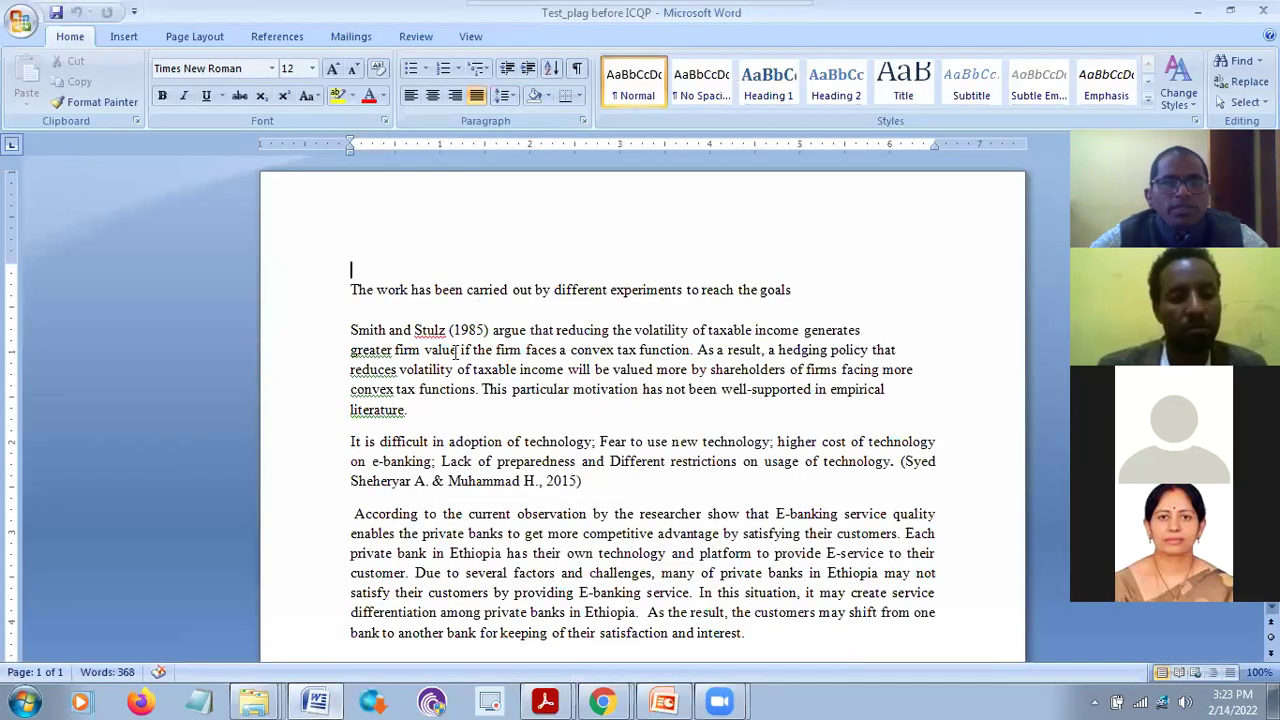
left_click(450, 331)
left_click_drag(489, 329, 416, 319)
left_click(484, 350)
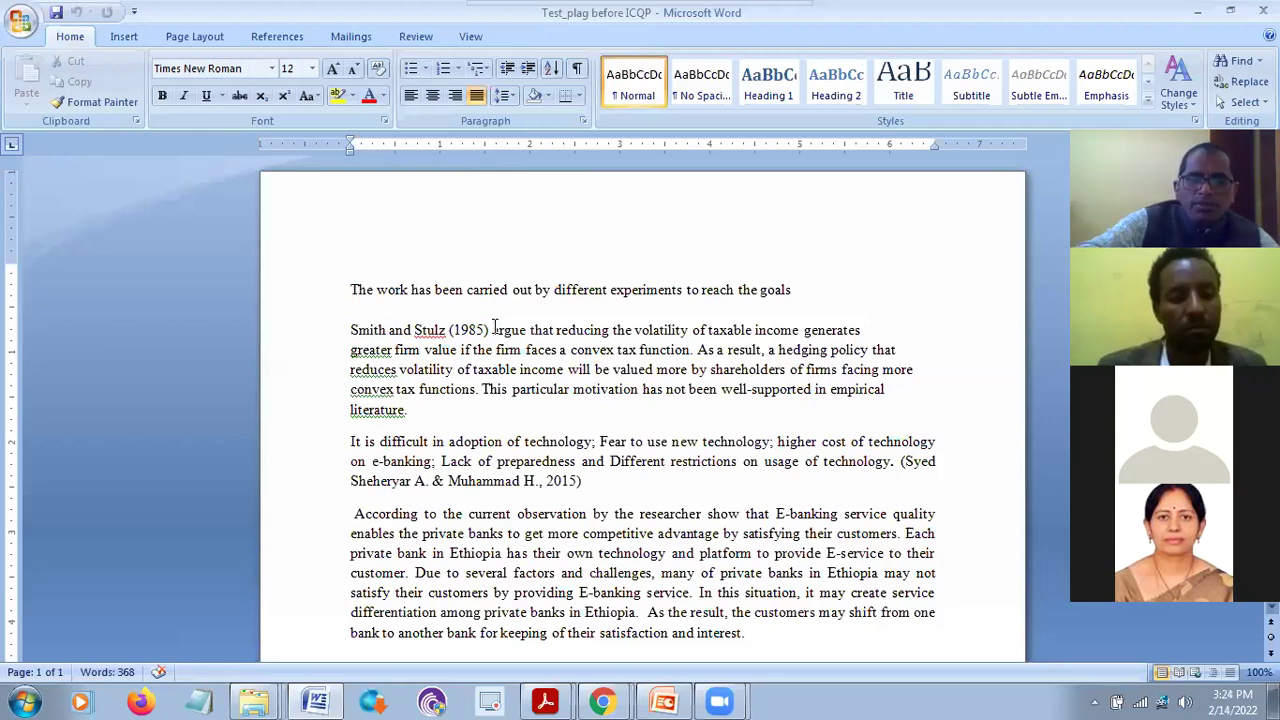
type("\"")
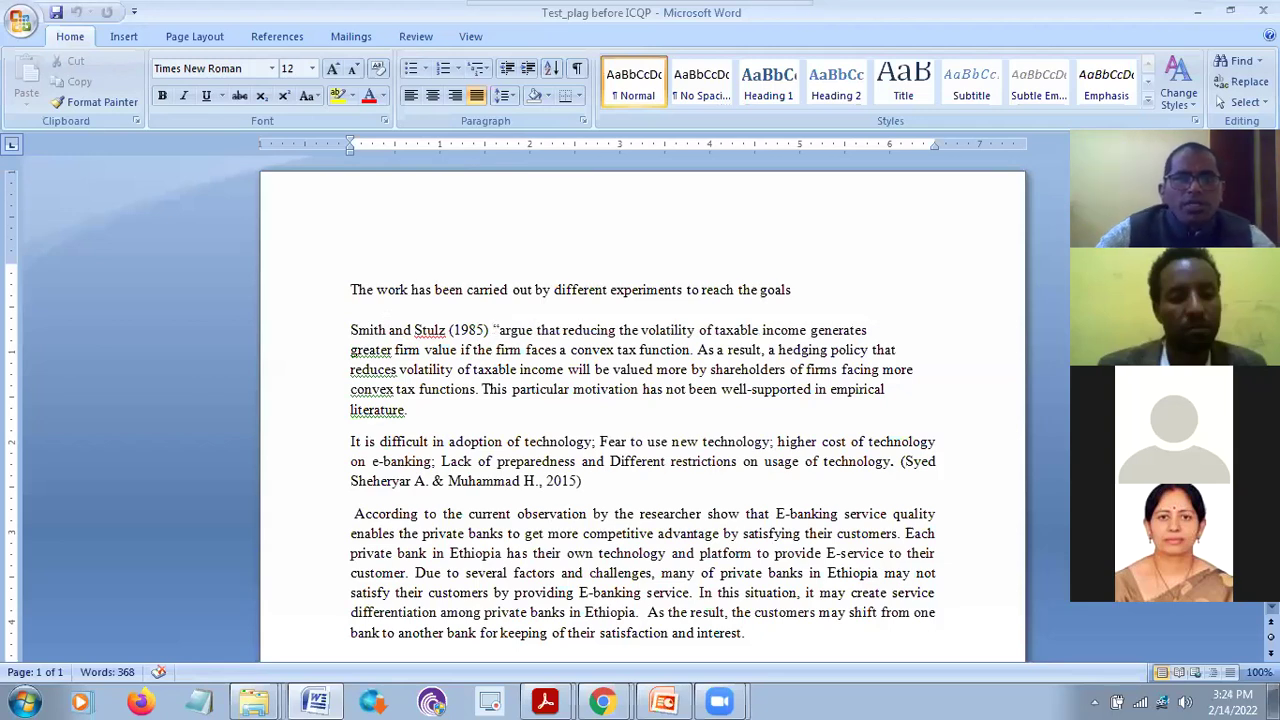
left_click(421, 420)
type("\"")
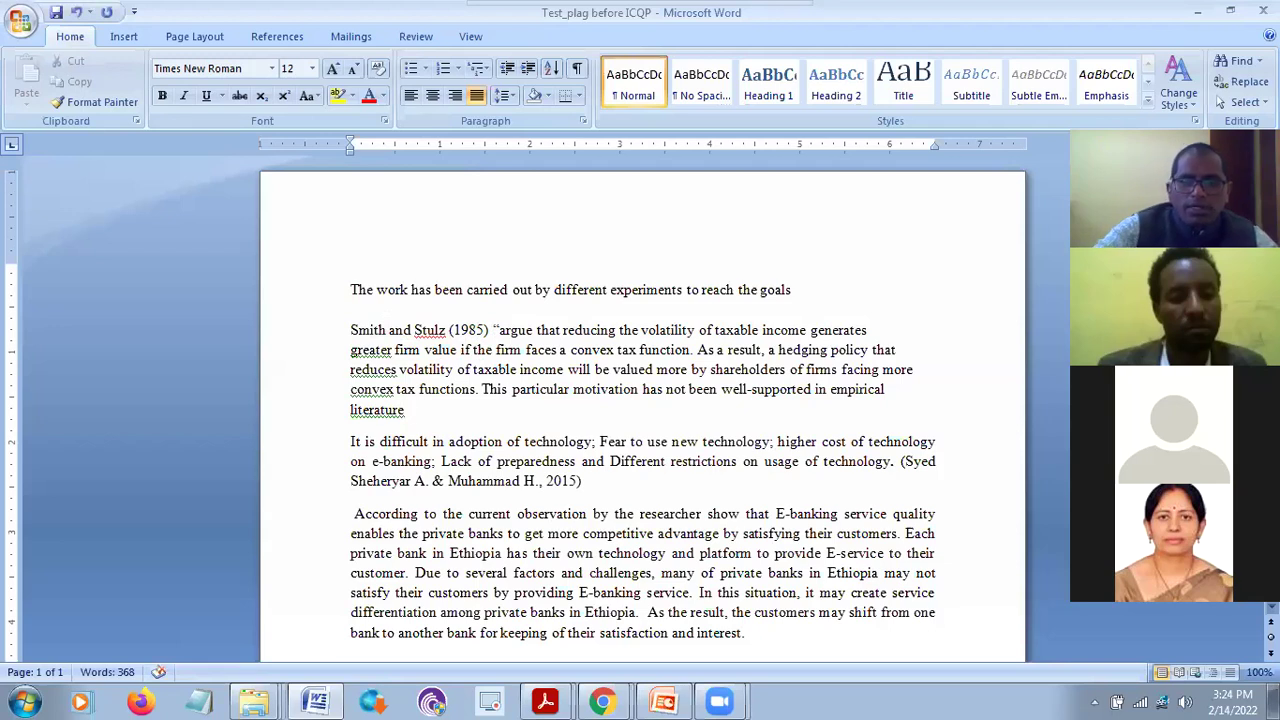
type("\"")
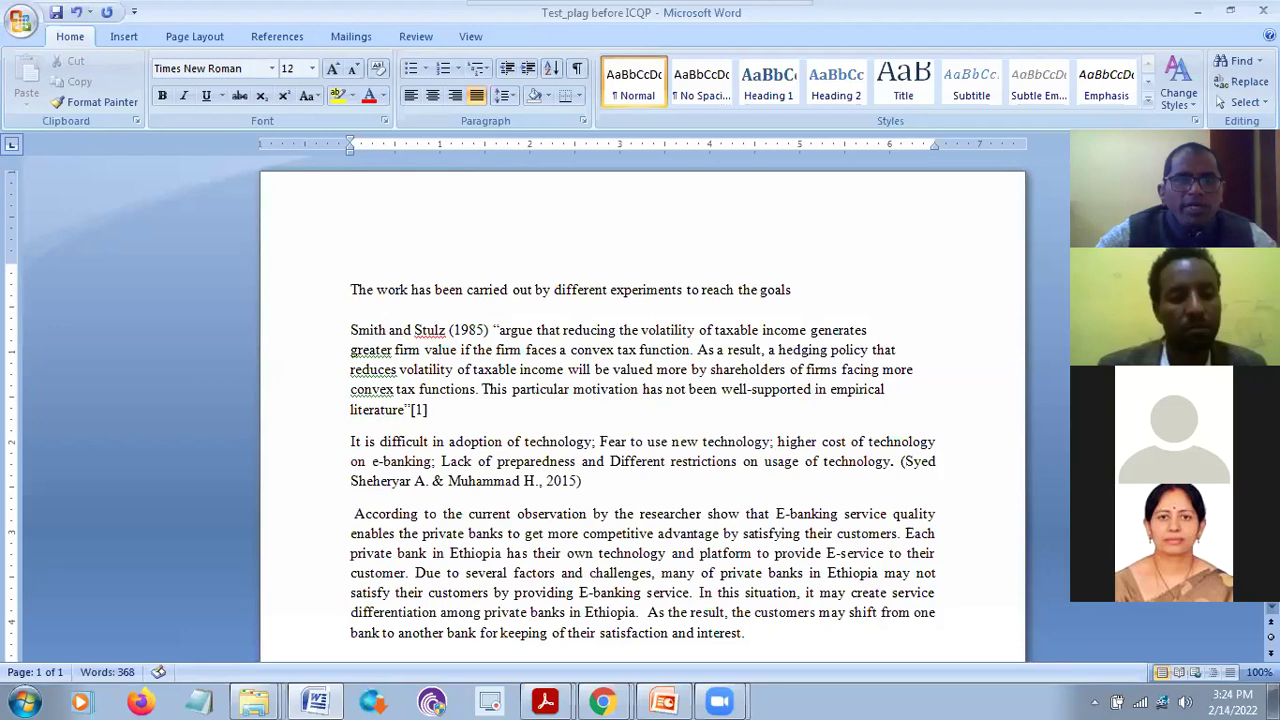
Copy the 1985 author-year citation and paste it as entry 1) under a new References heading after the last paragraph
left_click_drag(352, 330, 492, 332)
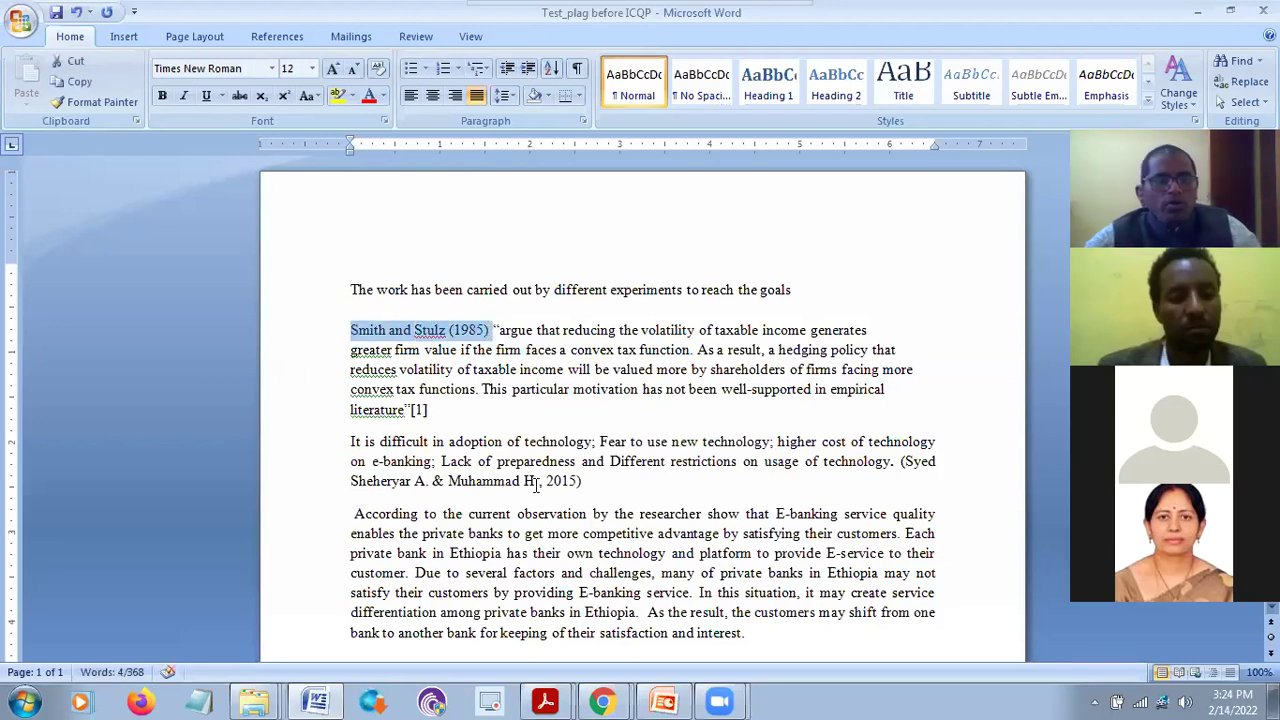
scroll(551, 458, "down", 8)
key("ctrl+c")
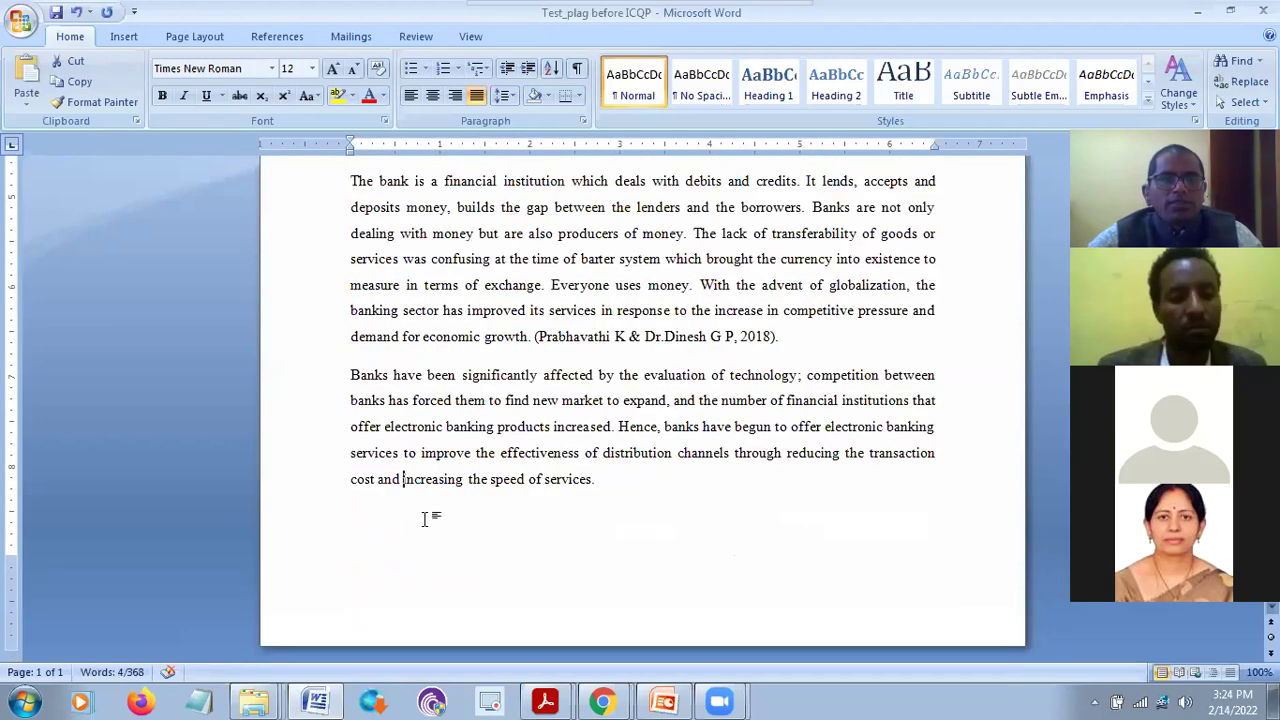
left_click(623, 480)
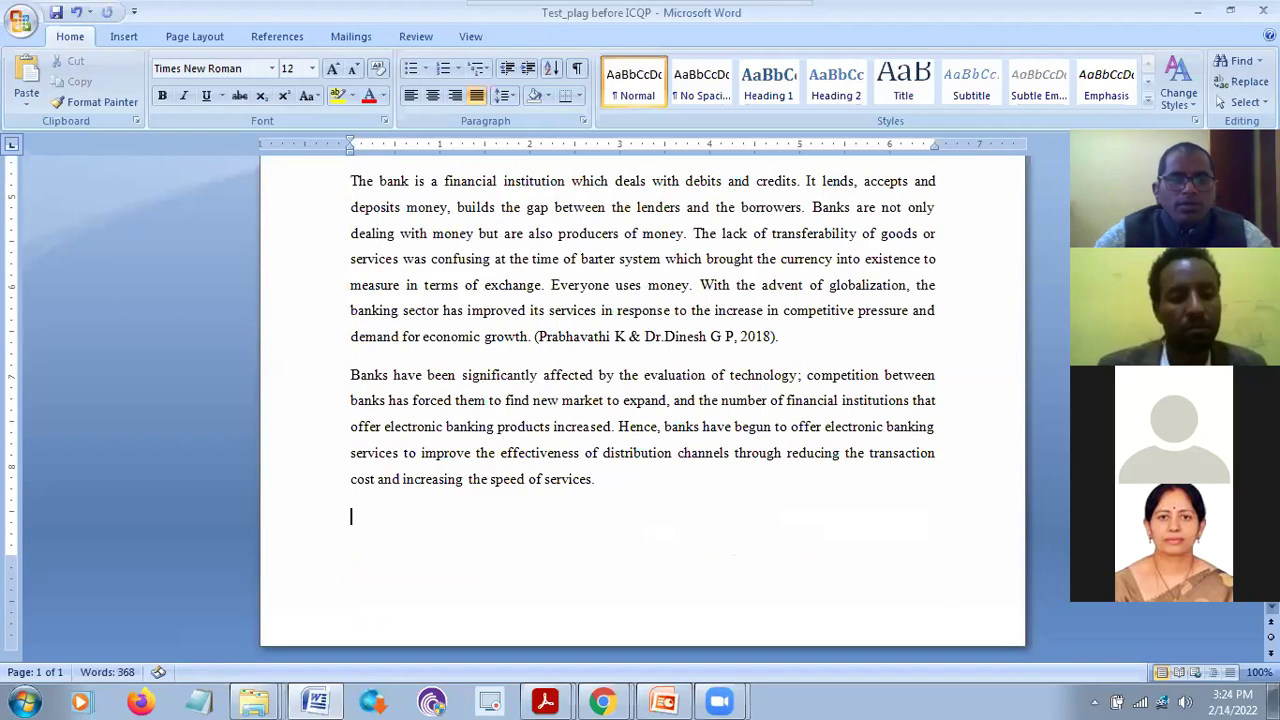
type("Refer")
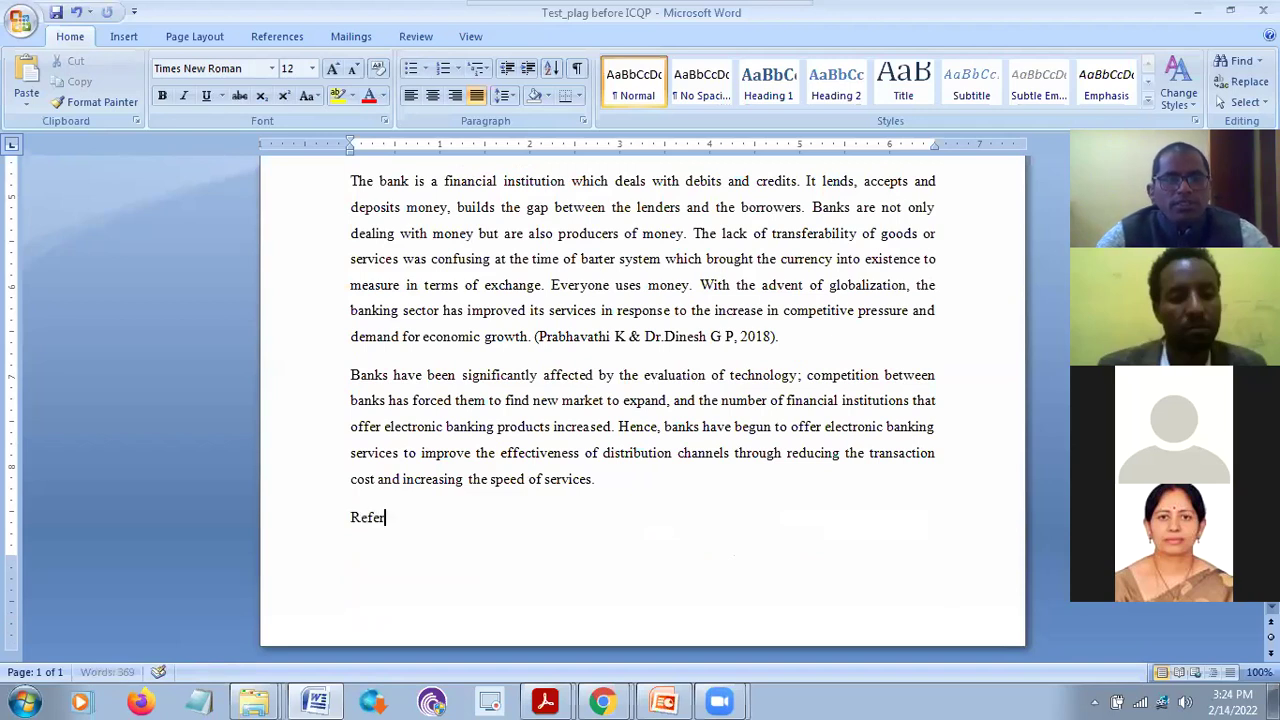
type("enes")
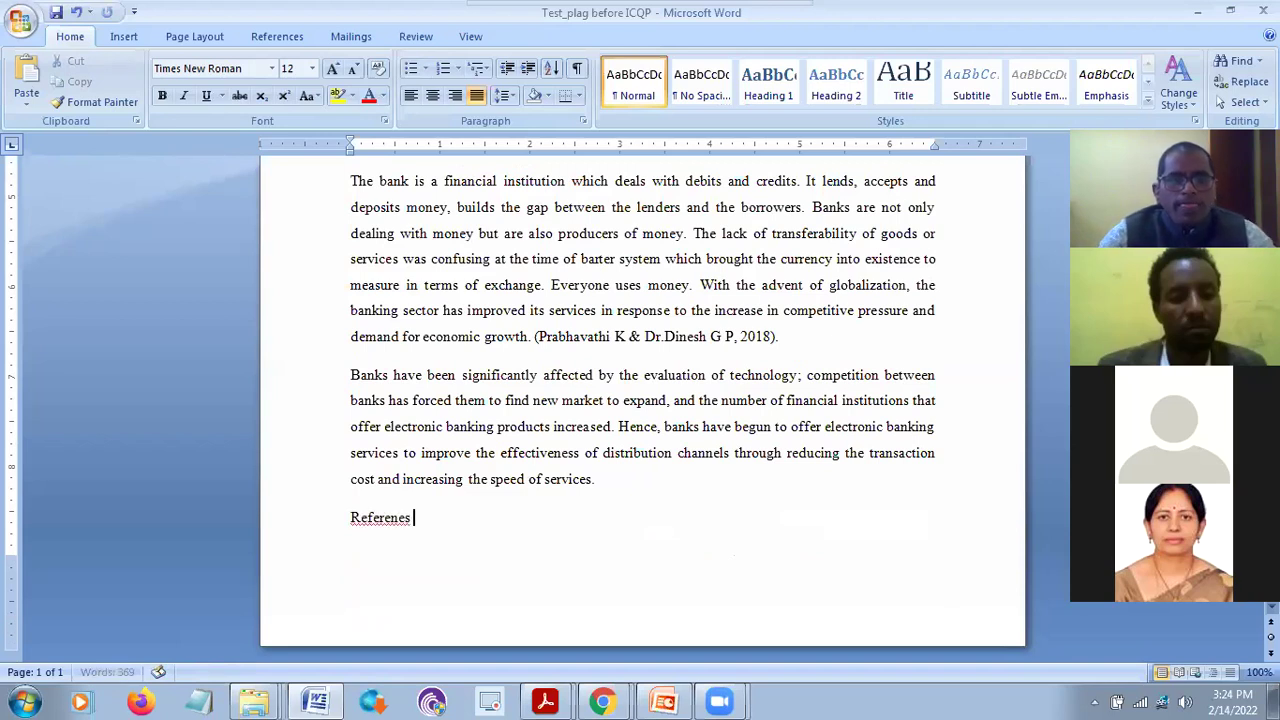
scroll(838, 297, "down", 3)
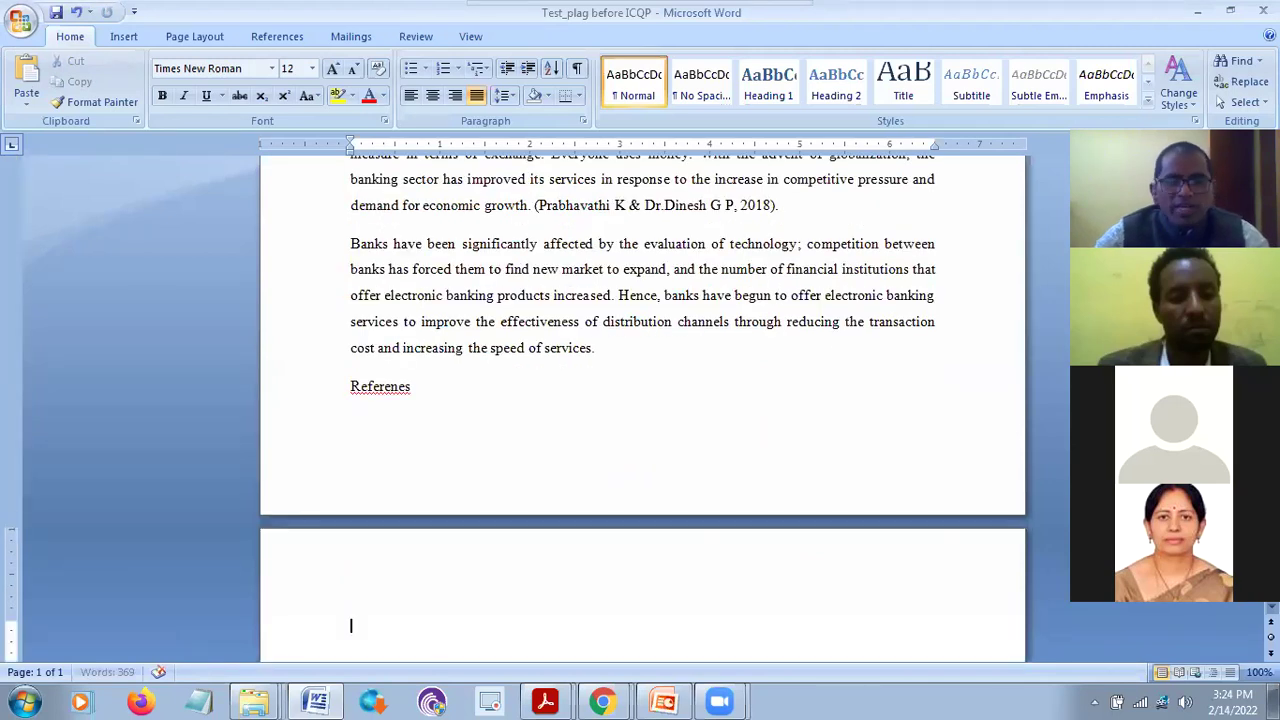
type("1)")
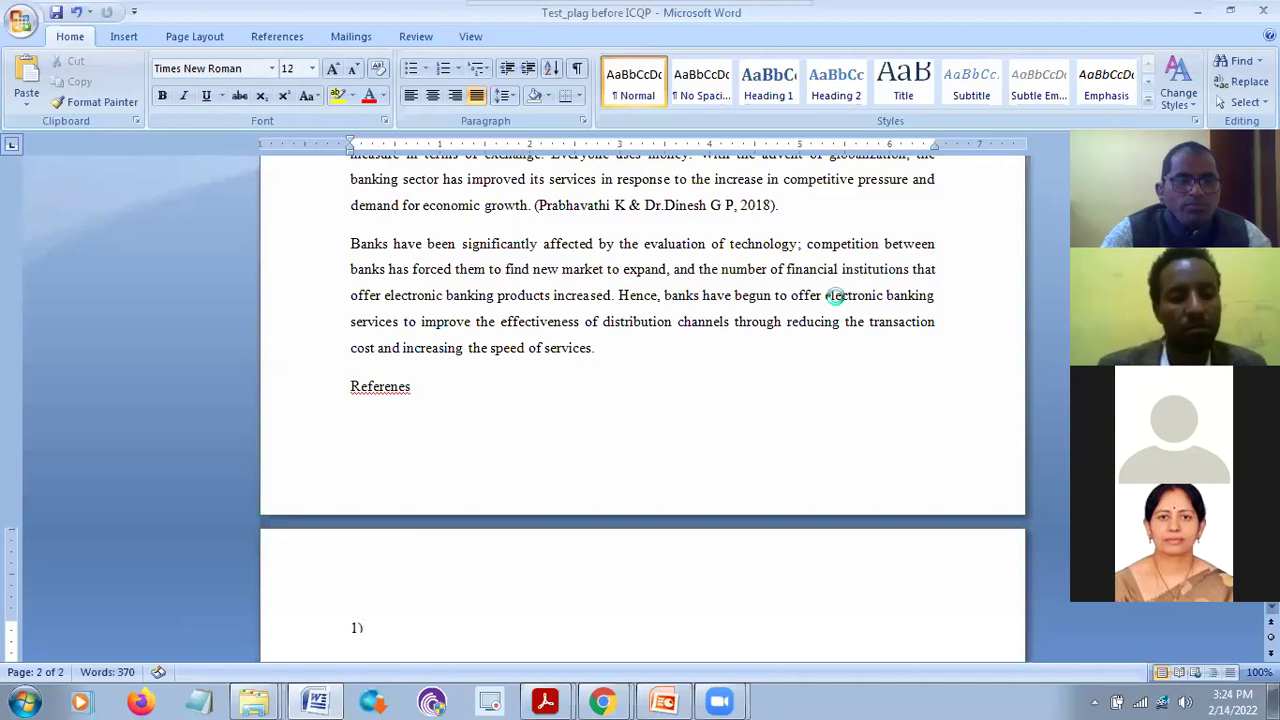
key("ctrl+v")
scroll(791, 434, "down", 3)
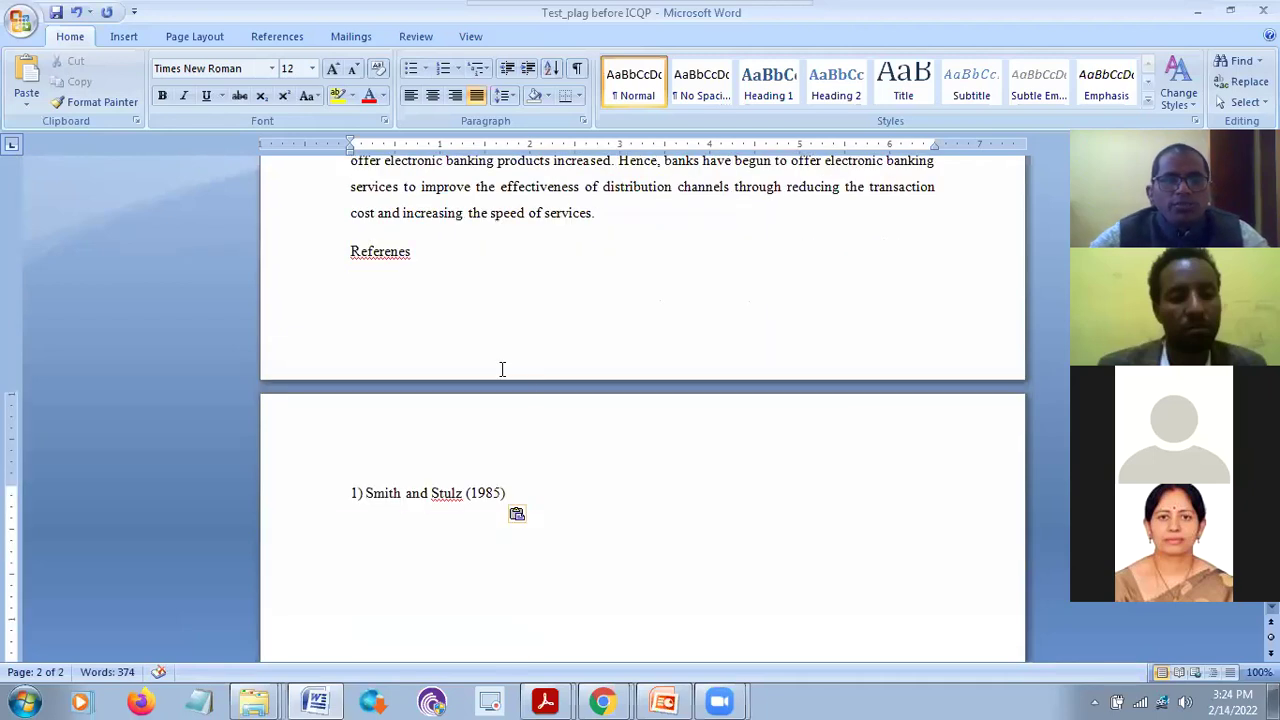
Correct the spelling of the References heading and move it to a new page with a page break
right_click(381, 251)
left_click(455, 272)
left_click(347, 251)
key("ctrl+Return")
Review the newly quoted passage and check the highlighted matches for the following paragraph in the ICQP Test PDF
scroll(478, 335, "up", 10)
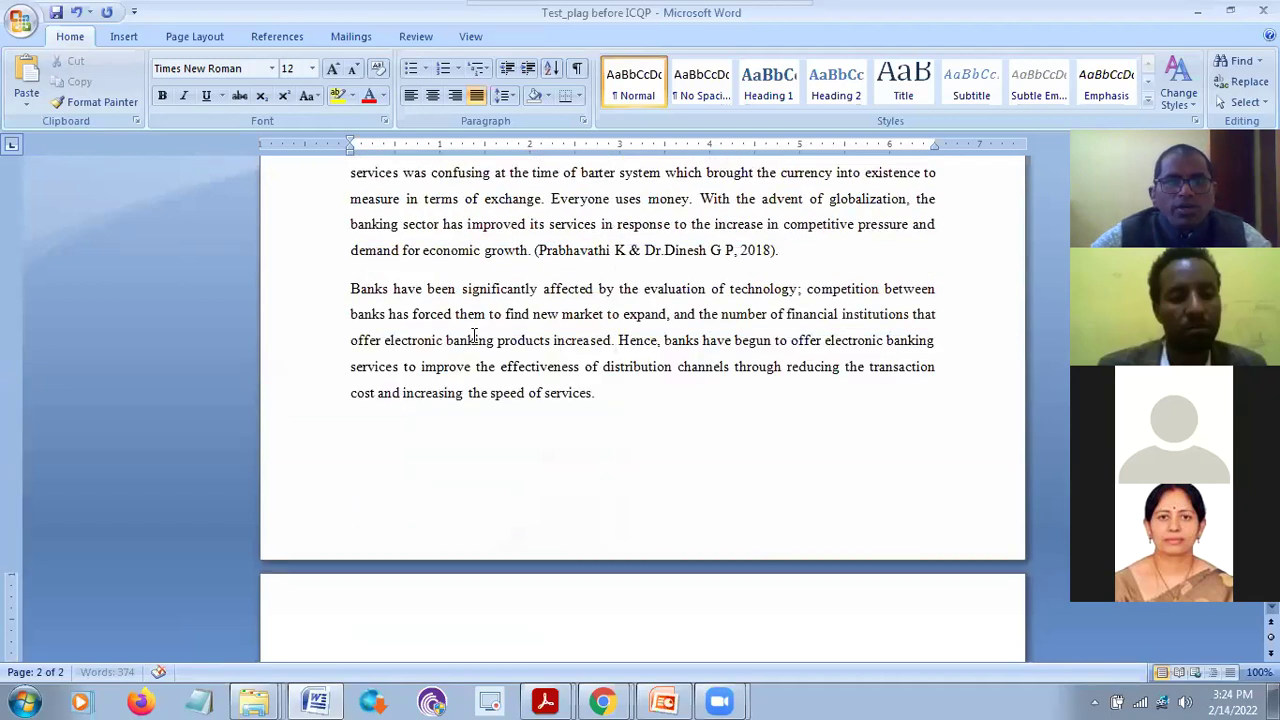
scroll(481, 329, "up", 2)
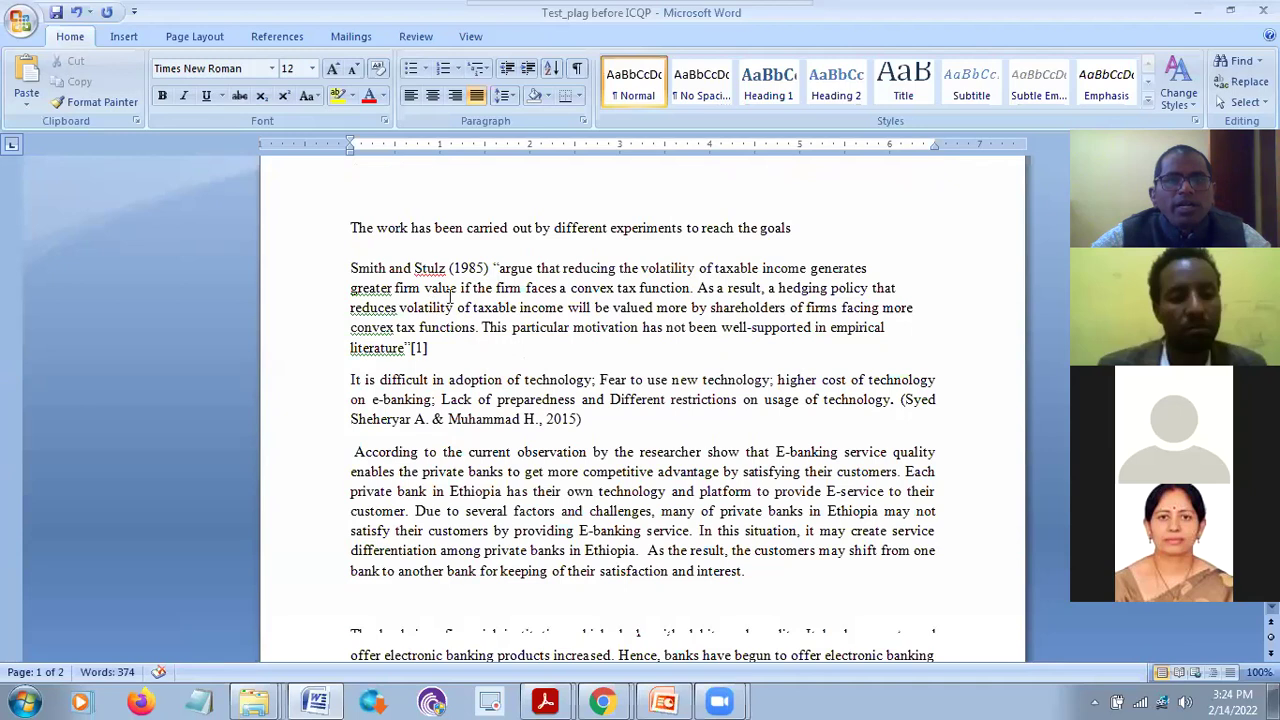
scroll(534, 348, "down", 2)
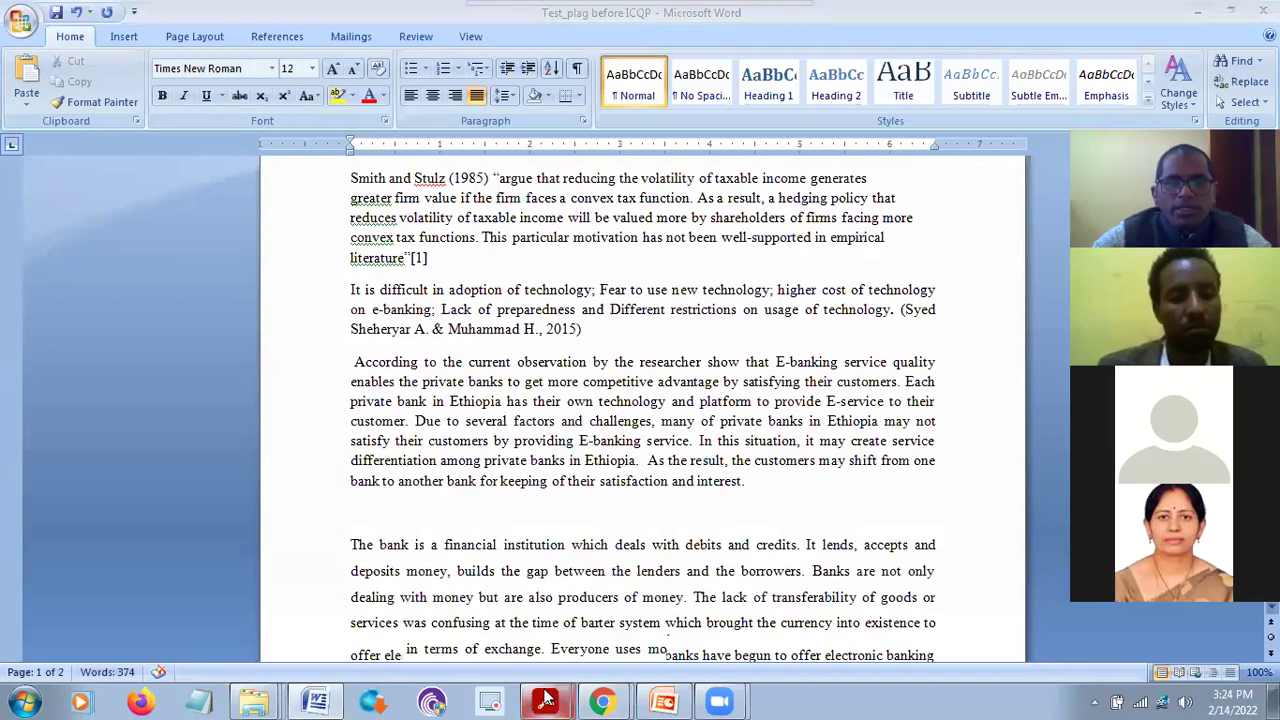
mouse_move(548, 690)
left_click(532, 656)
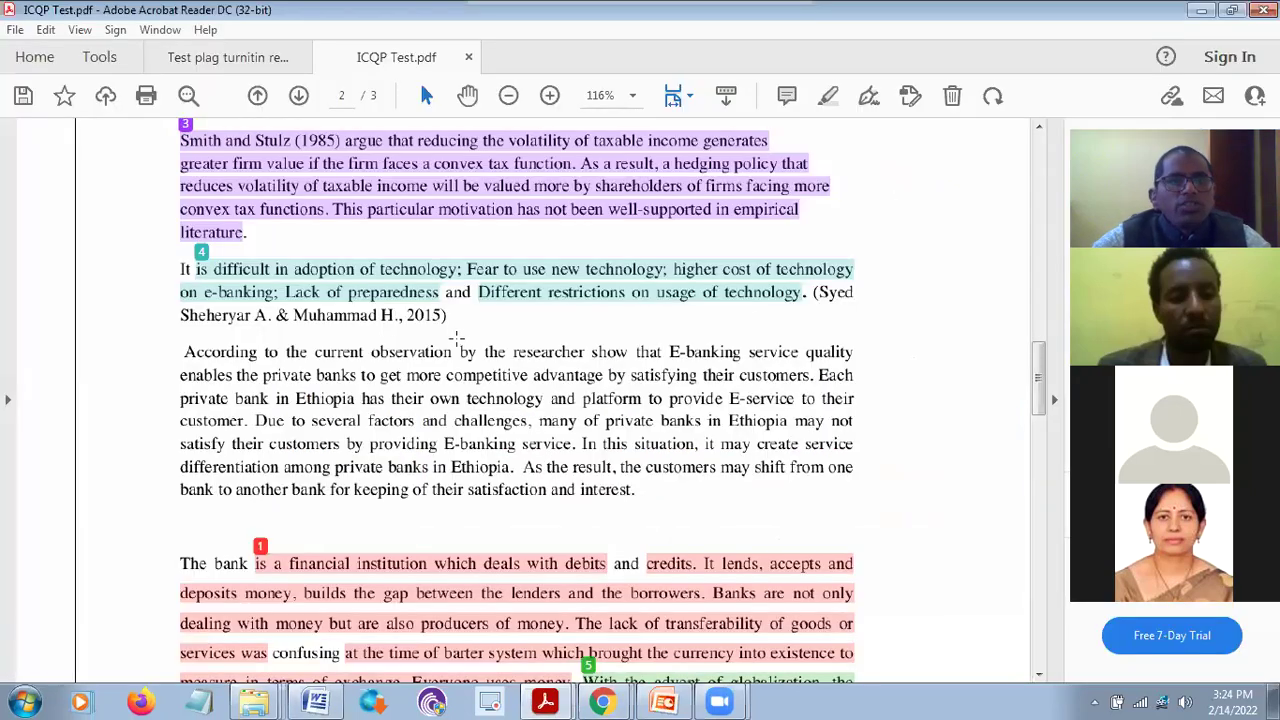
scroll(458, 337, "up", 1)
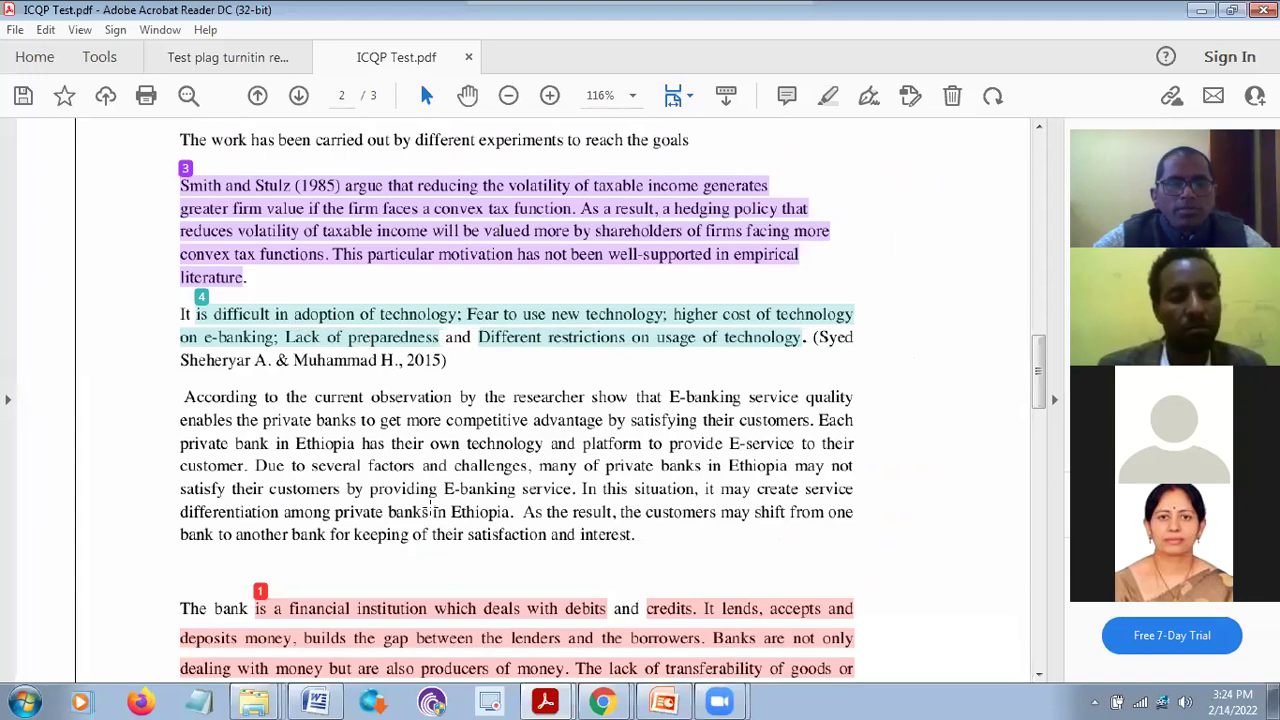
Back in Word, remove the closing bracket after 2015 and copy the passage beginning "It is difficult in adoption of technology"
left_click(316, 701)
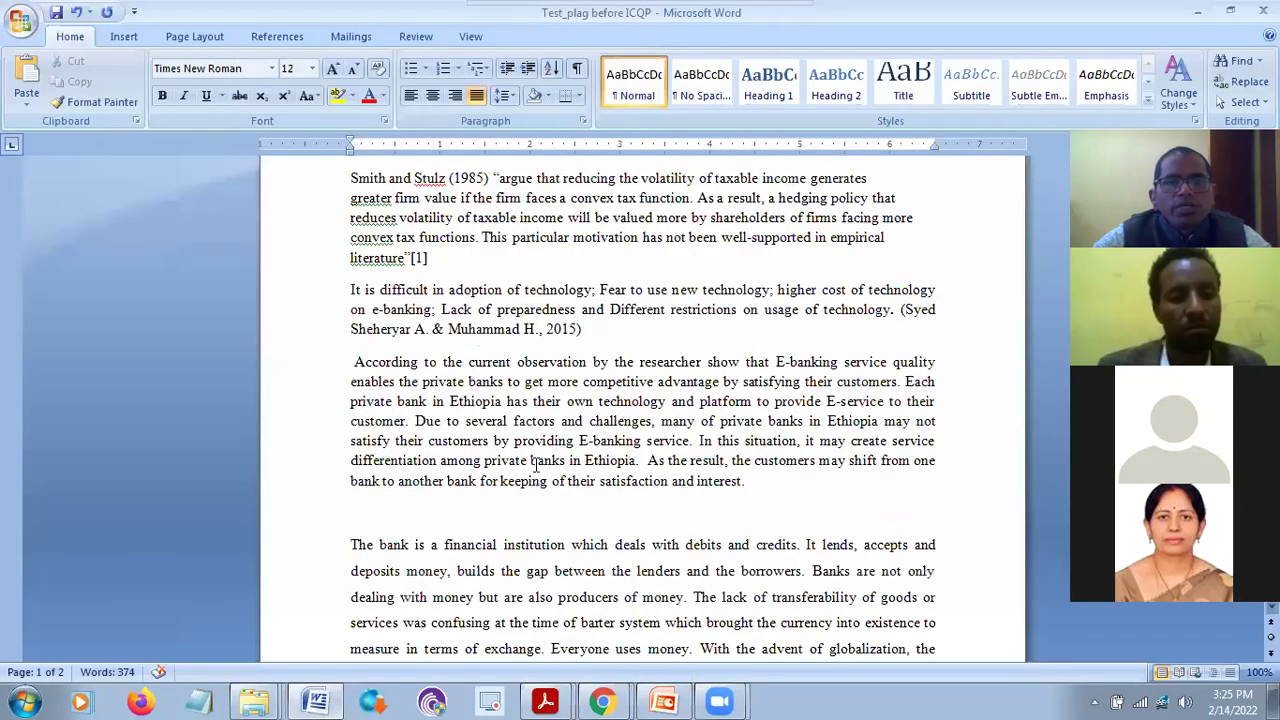
left_click_drag(351, 289, 418, 325)
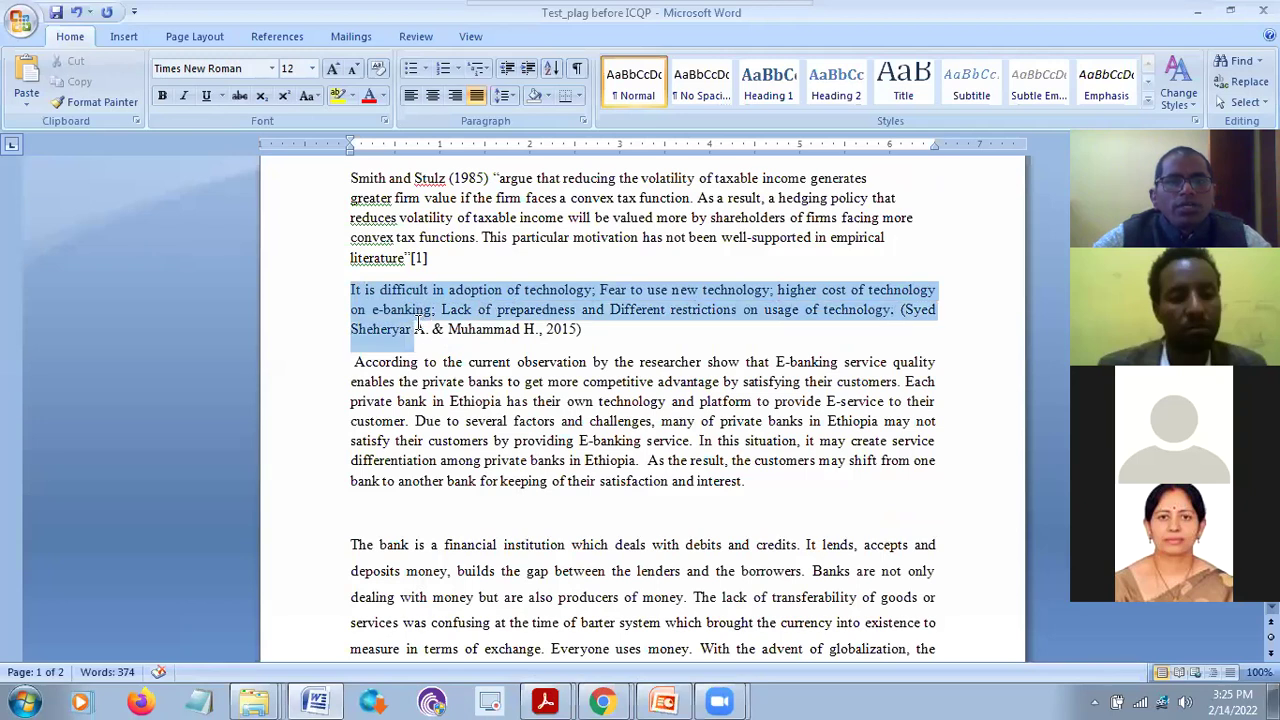
left_click(594, 334)
key("ctrl+b")
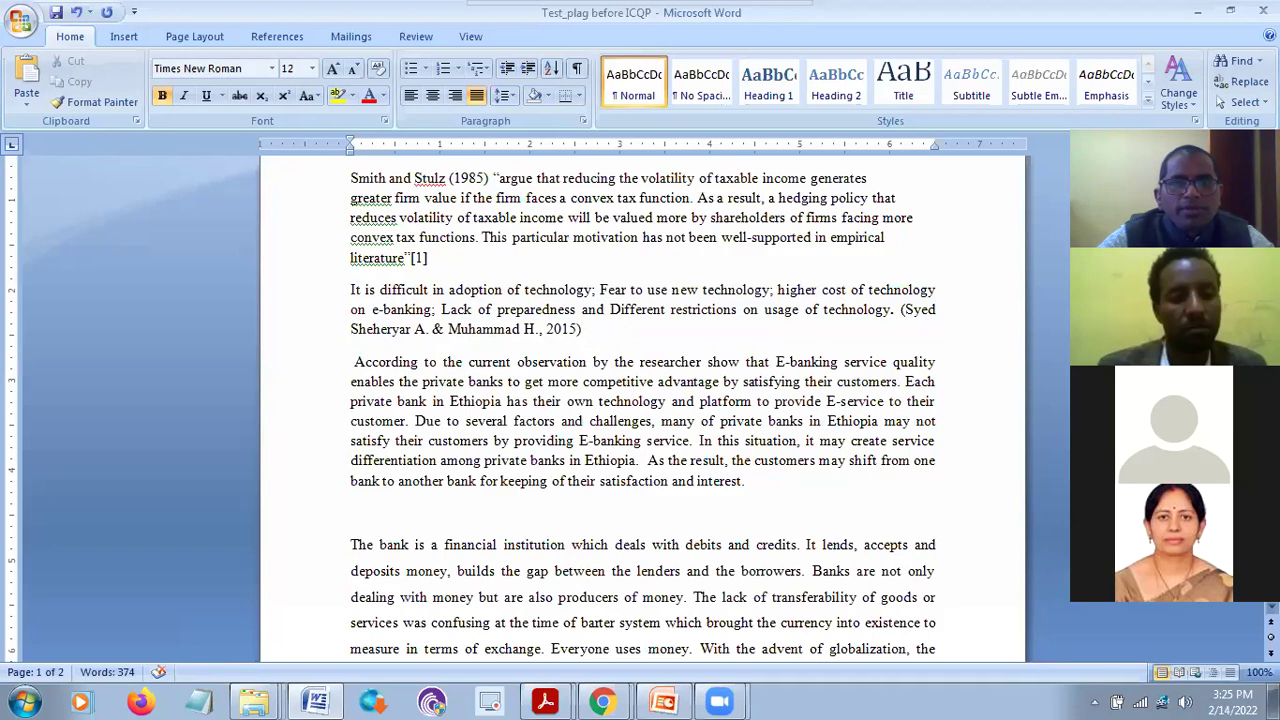
key("BackSpace")
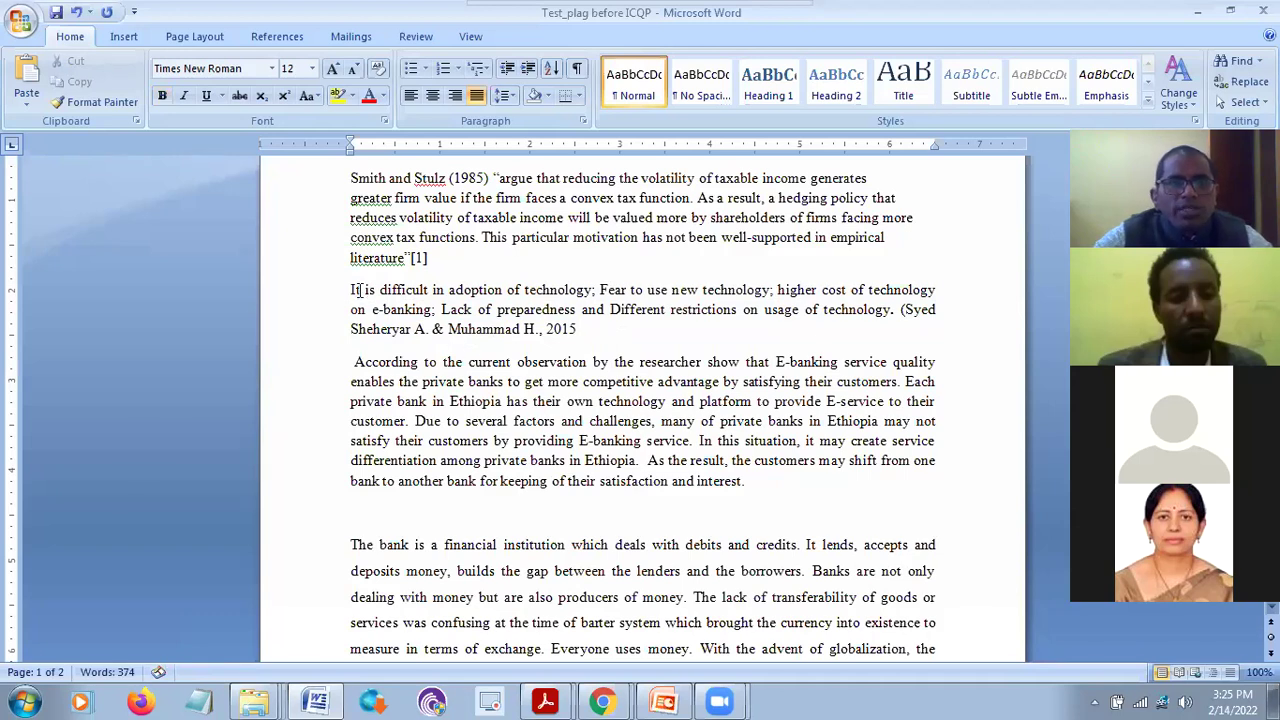
left_click_drag(352, 290, 404, 326)
key("ctrl+c")
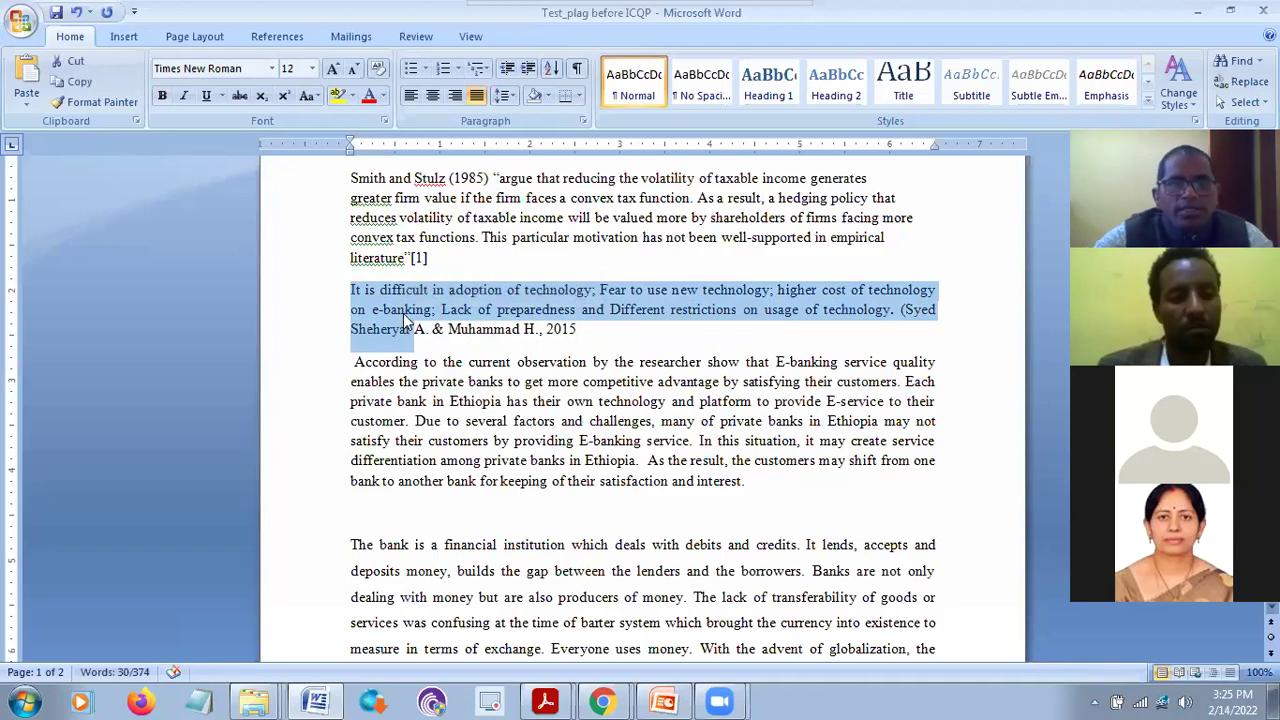
Switch to Chrome and open the quillbot.com paraphrasing tool in a new tab
left_click(606, 700)
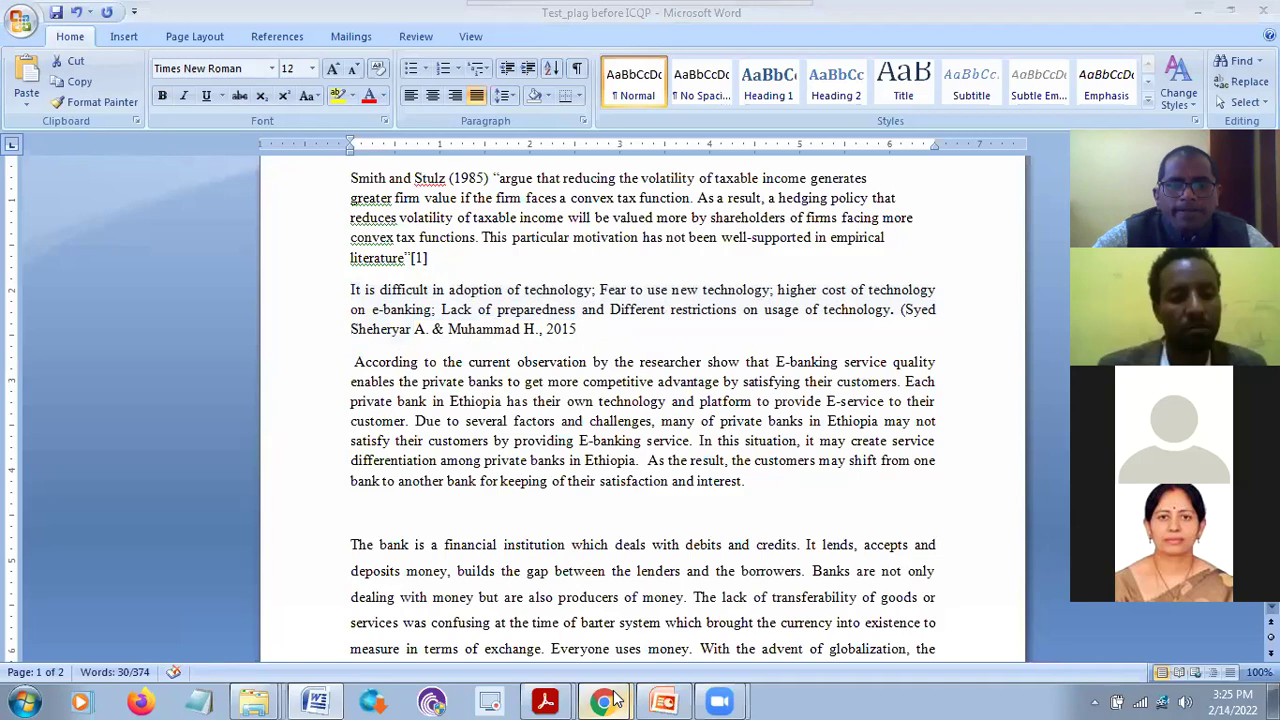
left_click(605, 626)
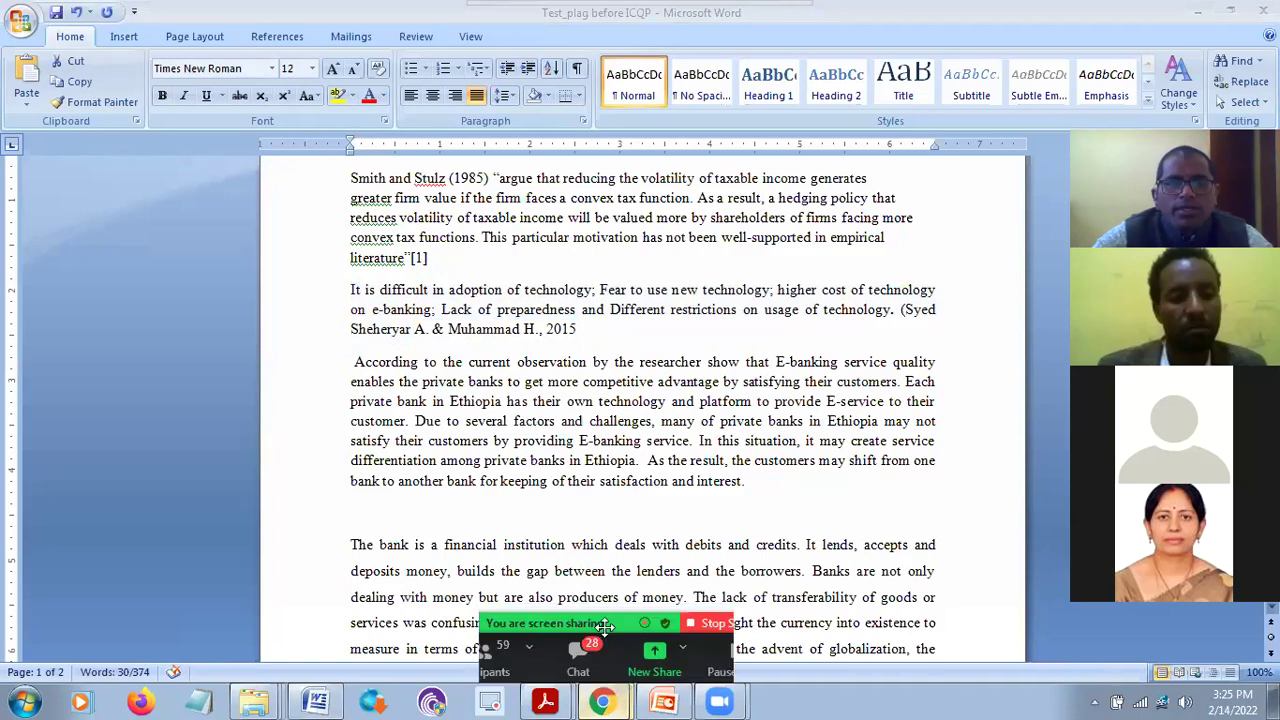
left_click(926, 15)
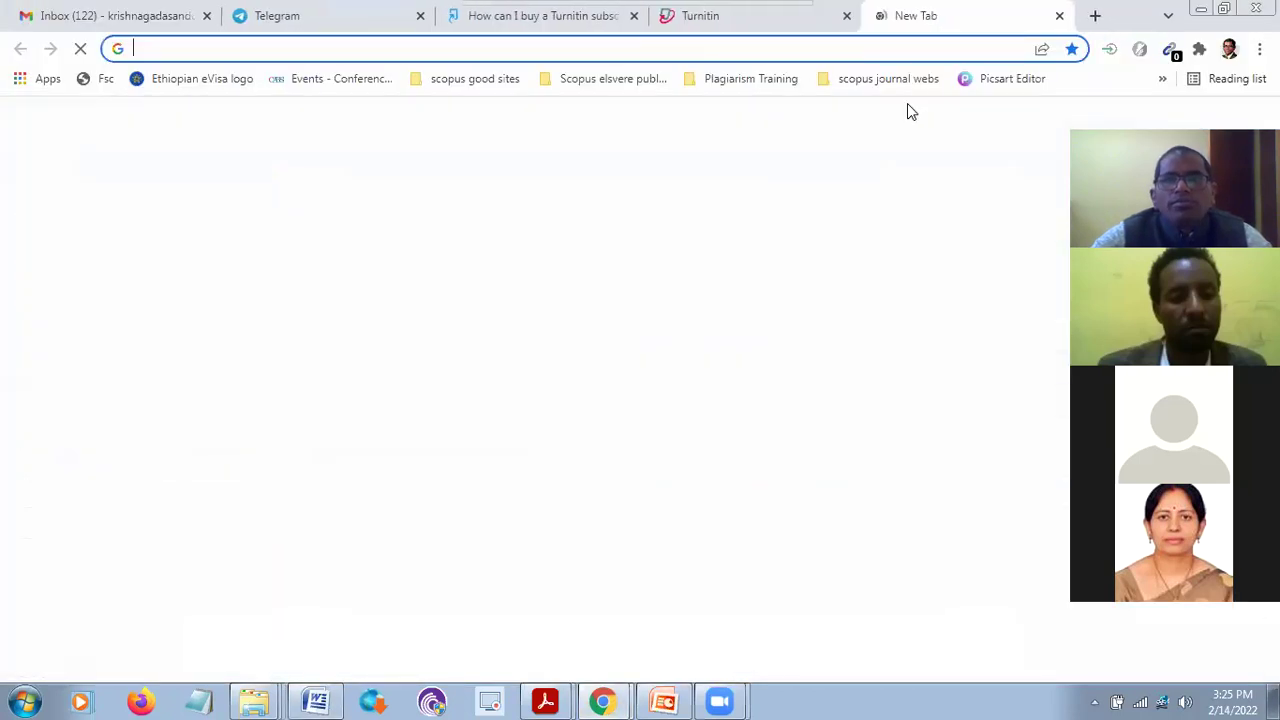
left_click(766, 80)
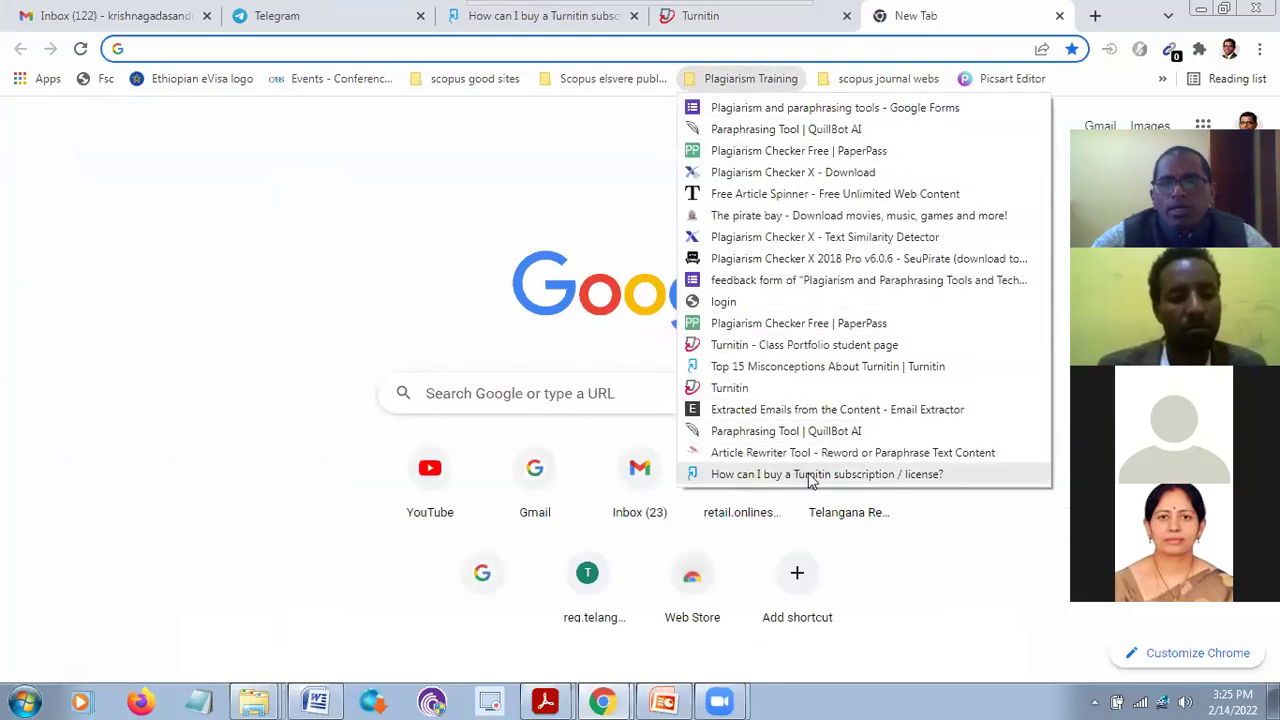
mouse_move(425, 78)
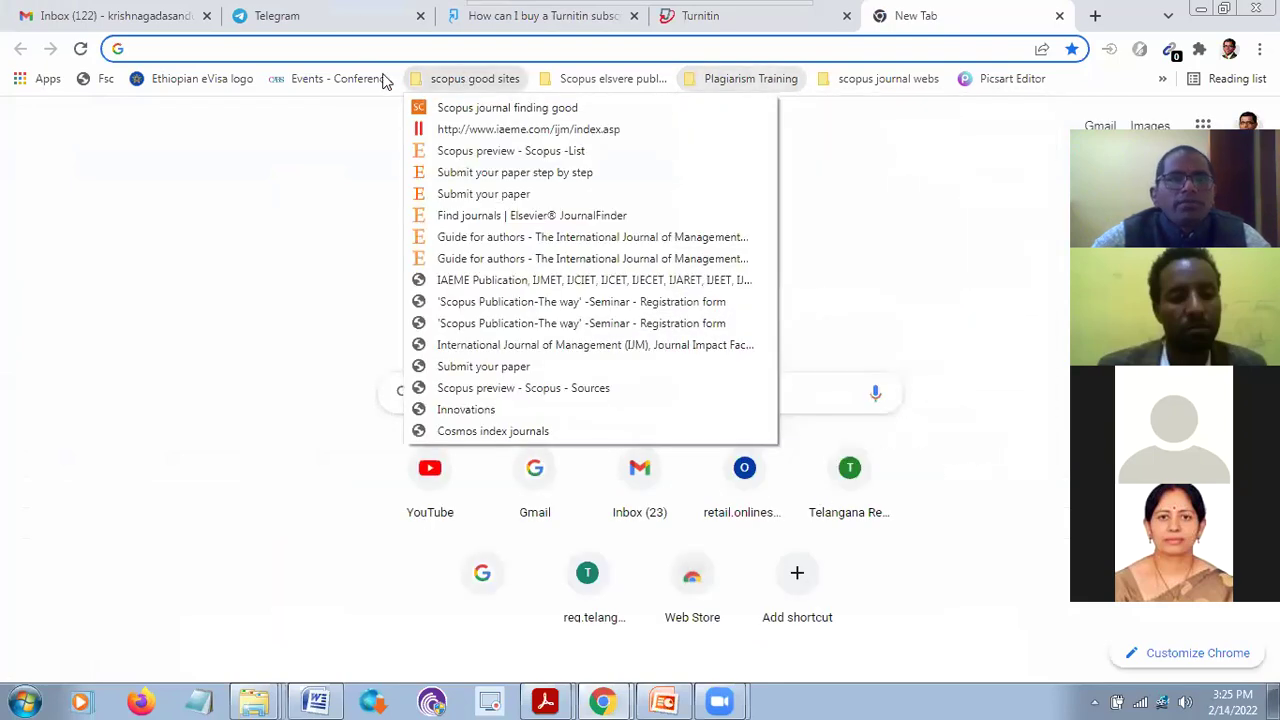
left_click(270, 48)
type("q")
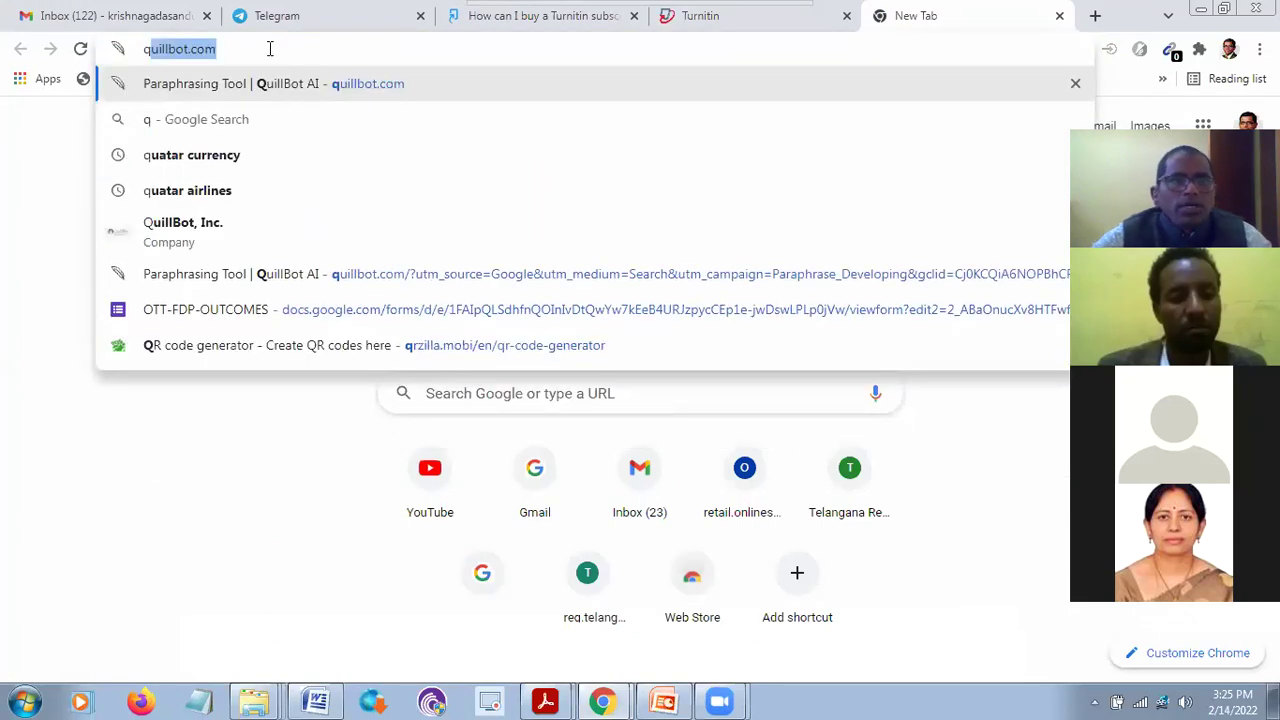
key("Return")
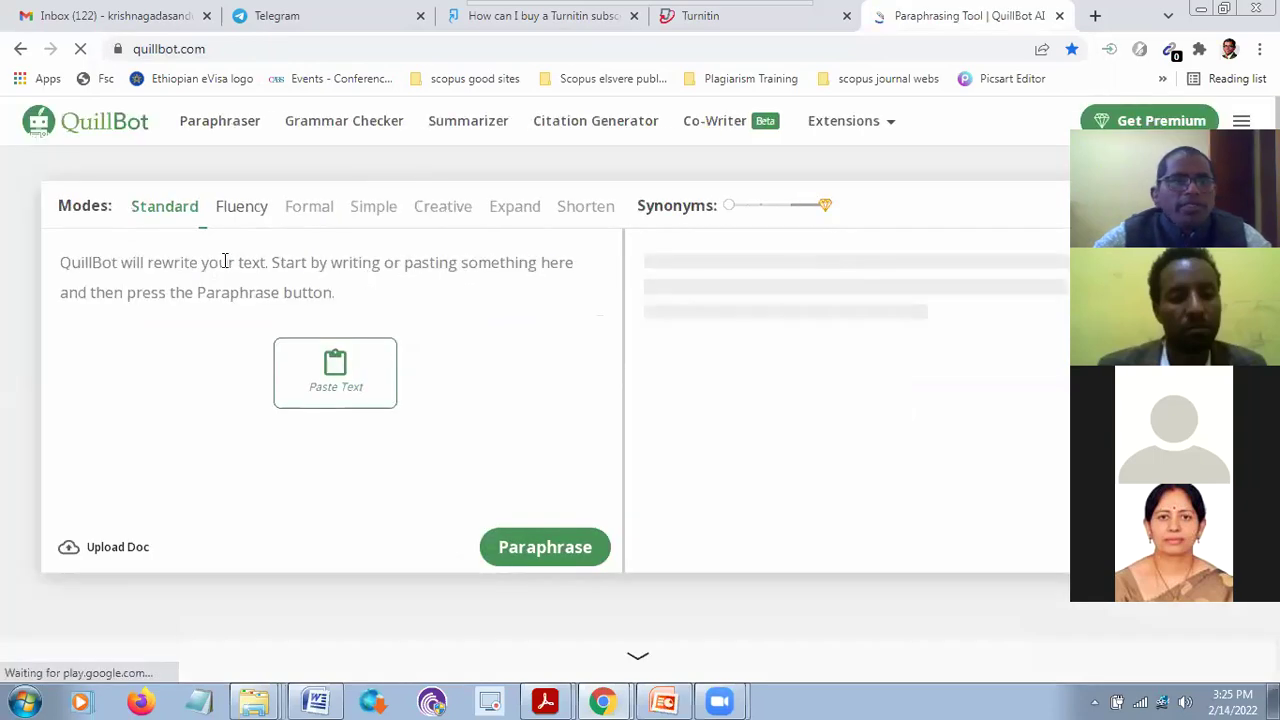
Paste the copied passage into the paraphraser's input area
left_click(84, 266)
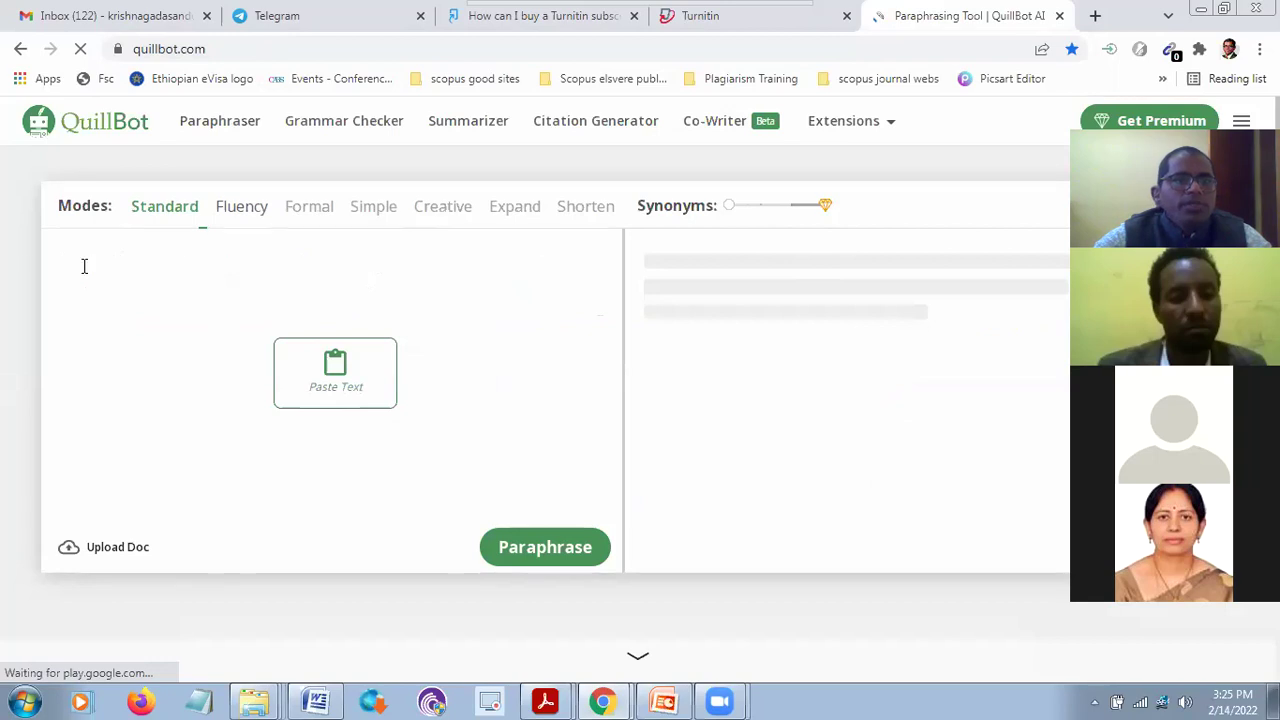
right_click(84, 266)
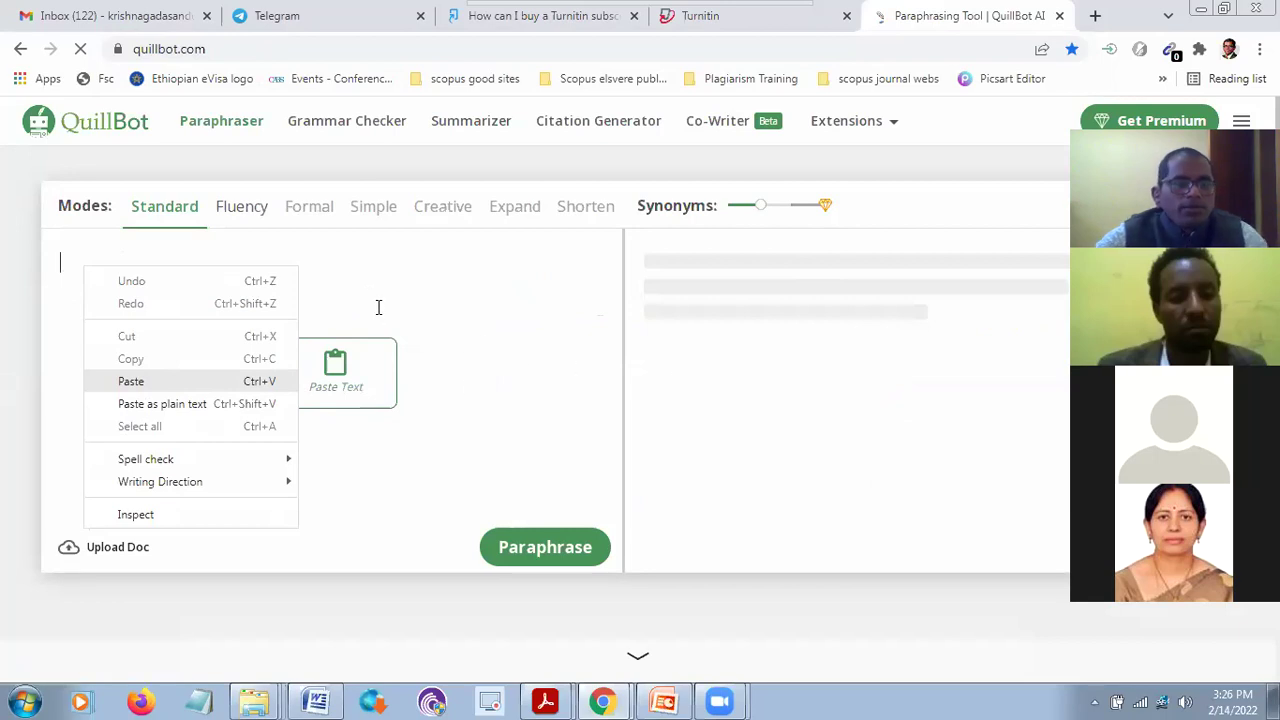
key("ctrl+v")
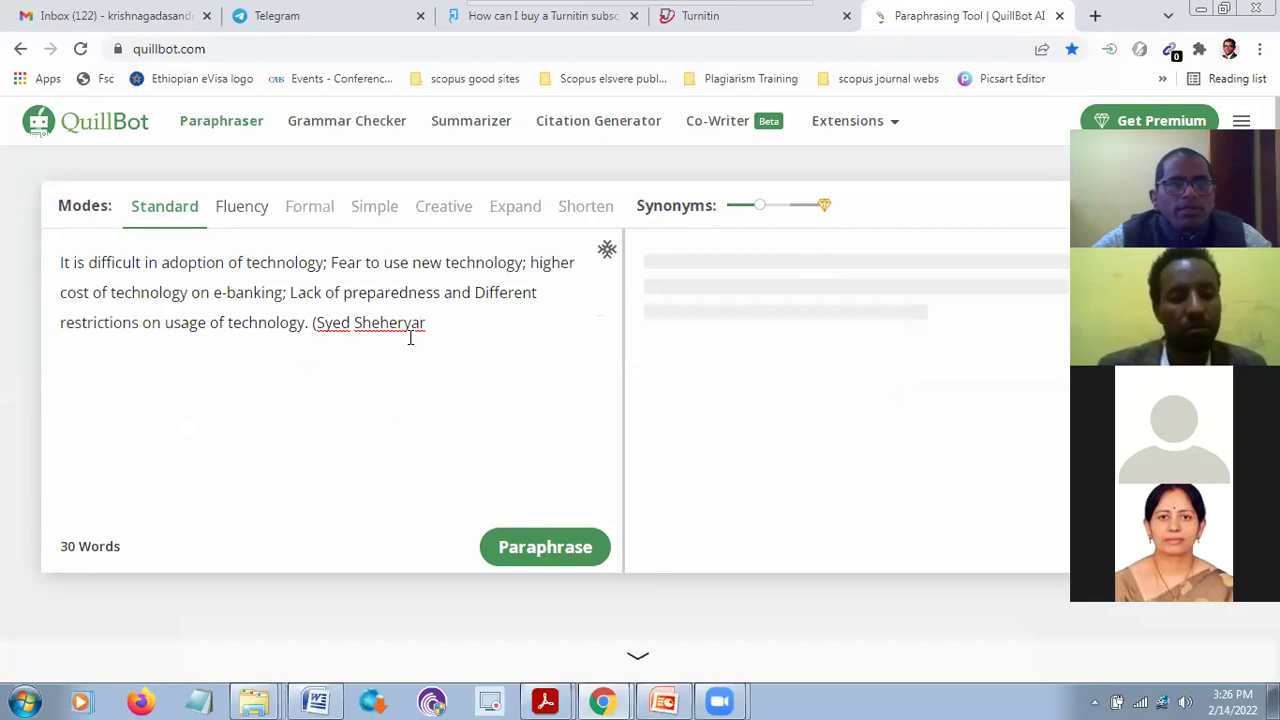
Switch to Word and copy the whole passage beginning "It is difficult in adoption of technology", including its citation through 2015
left_click(316, 702)
left_click(580, 330)
left_click_drag(580, 330, 324, 312)
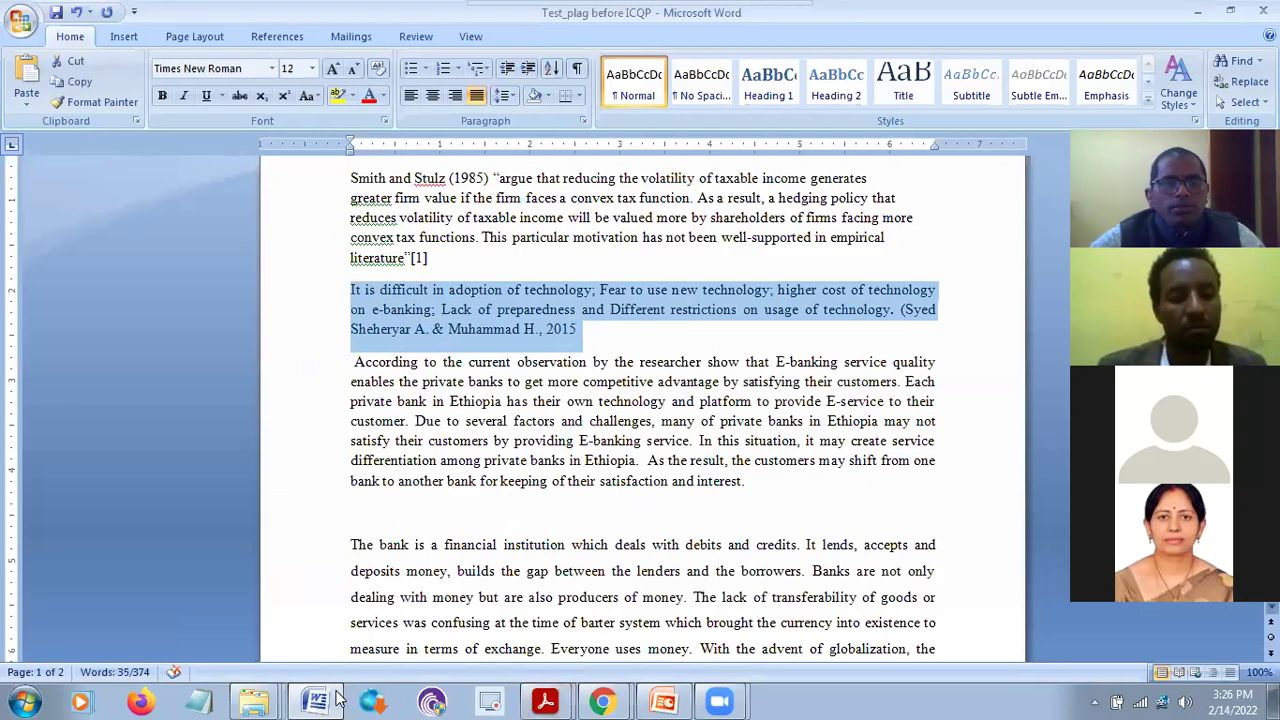
Back in Chrome, replace the incomplete input text with the full copied passage and paraphrase it in Standard mode
left_click(601, 701)
key("ctrl+a")
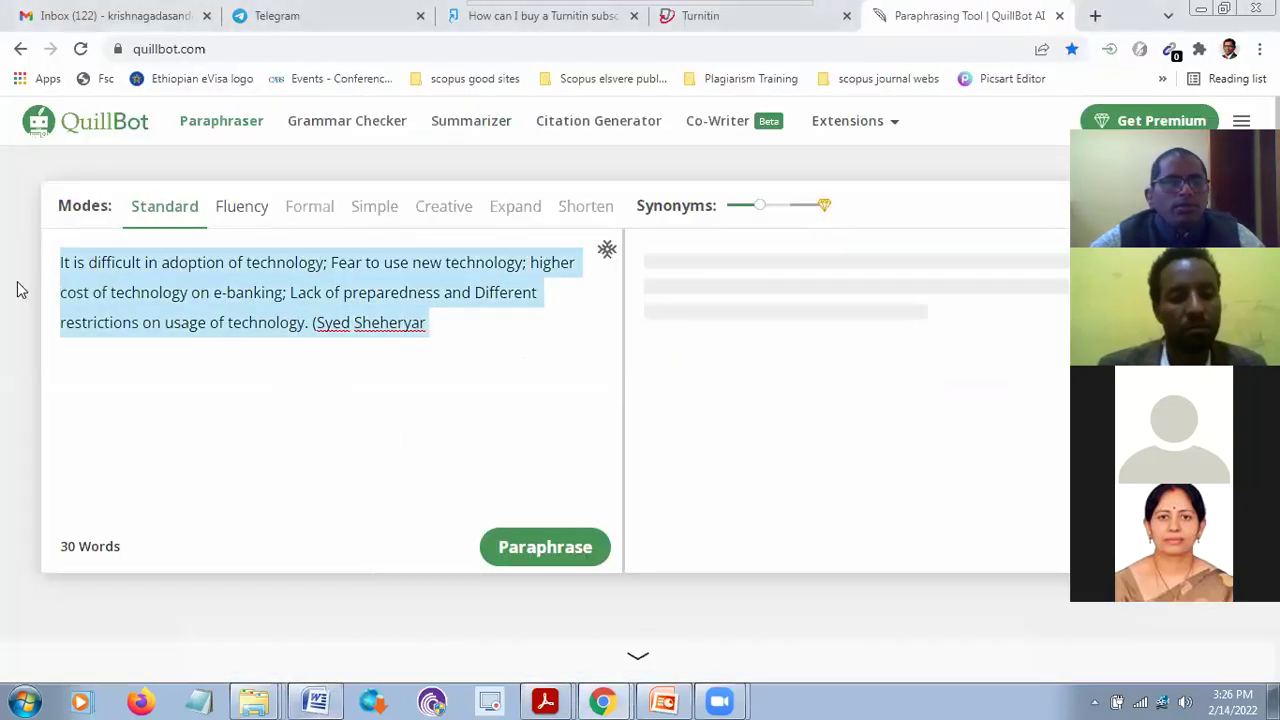
key("ctrl+v")
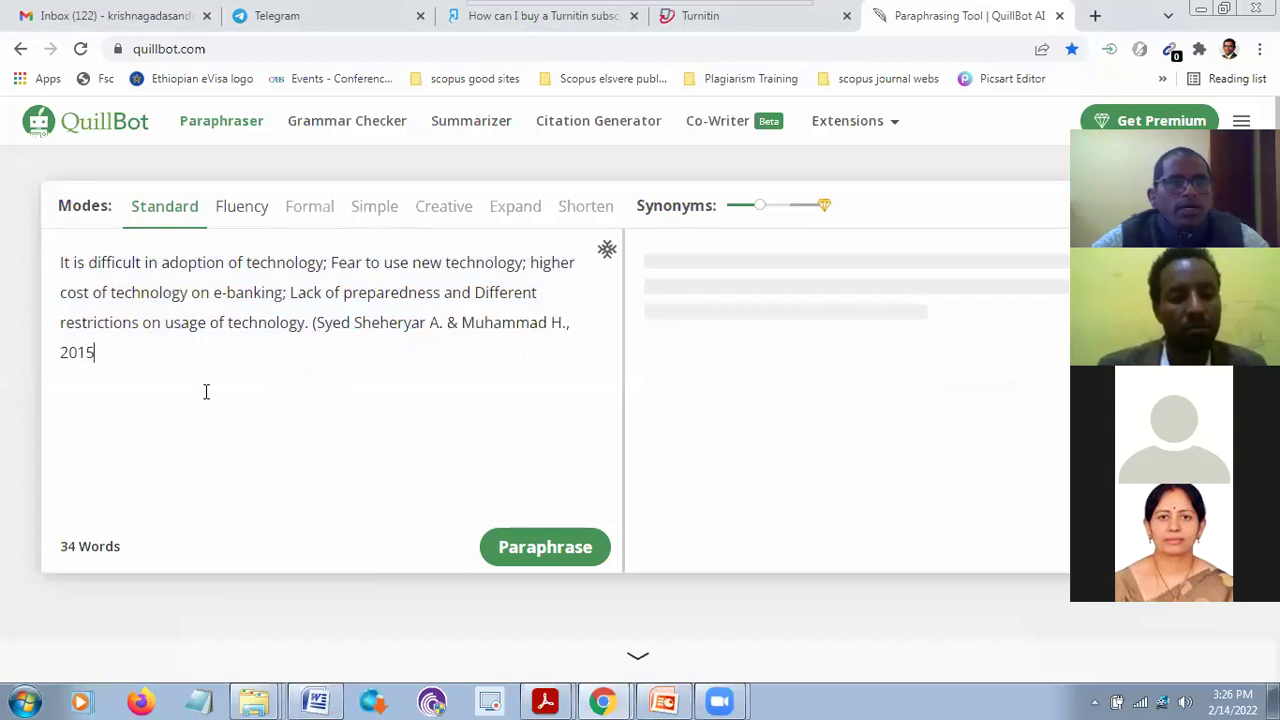
left_click(535, 547)
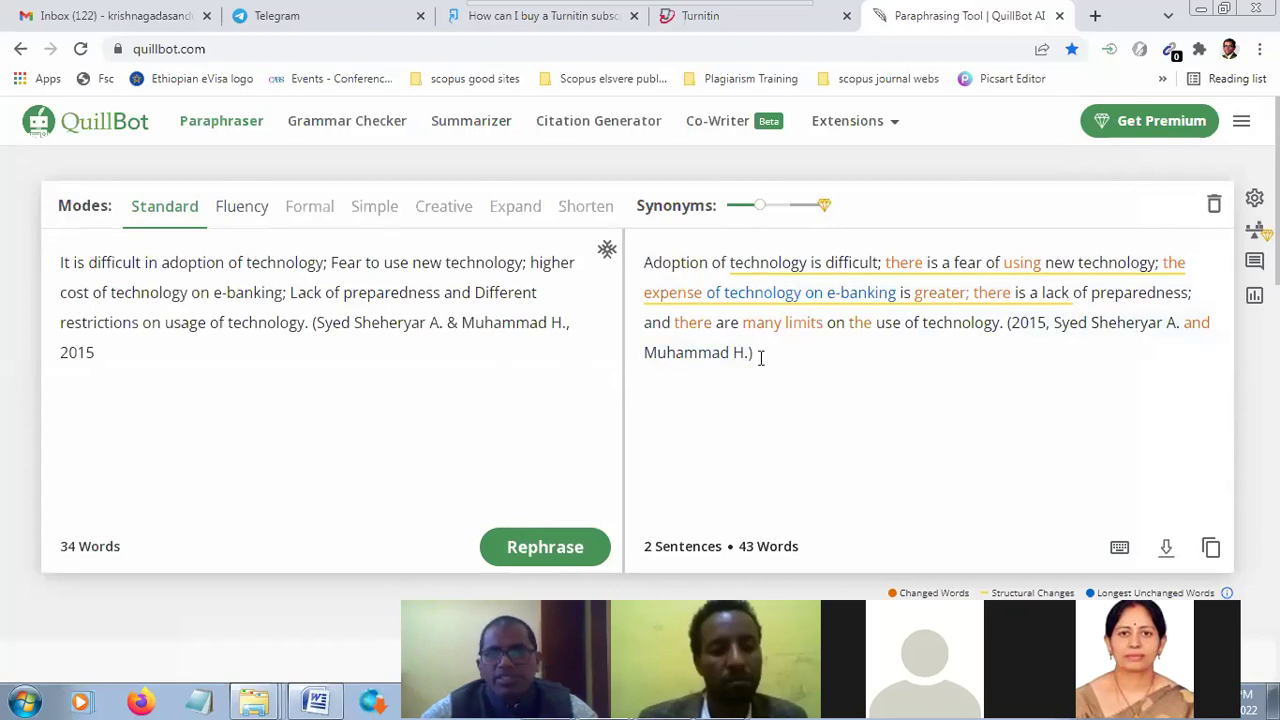
Copy the paraphrased result and paste it over the original passage in Word, keeping "According to the current observation" as a separate paragraph
left_click_drag(764, 355, 638, 280)
key("ctrl+c")
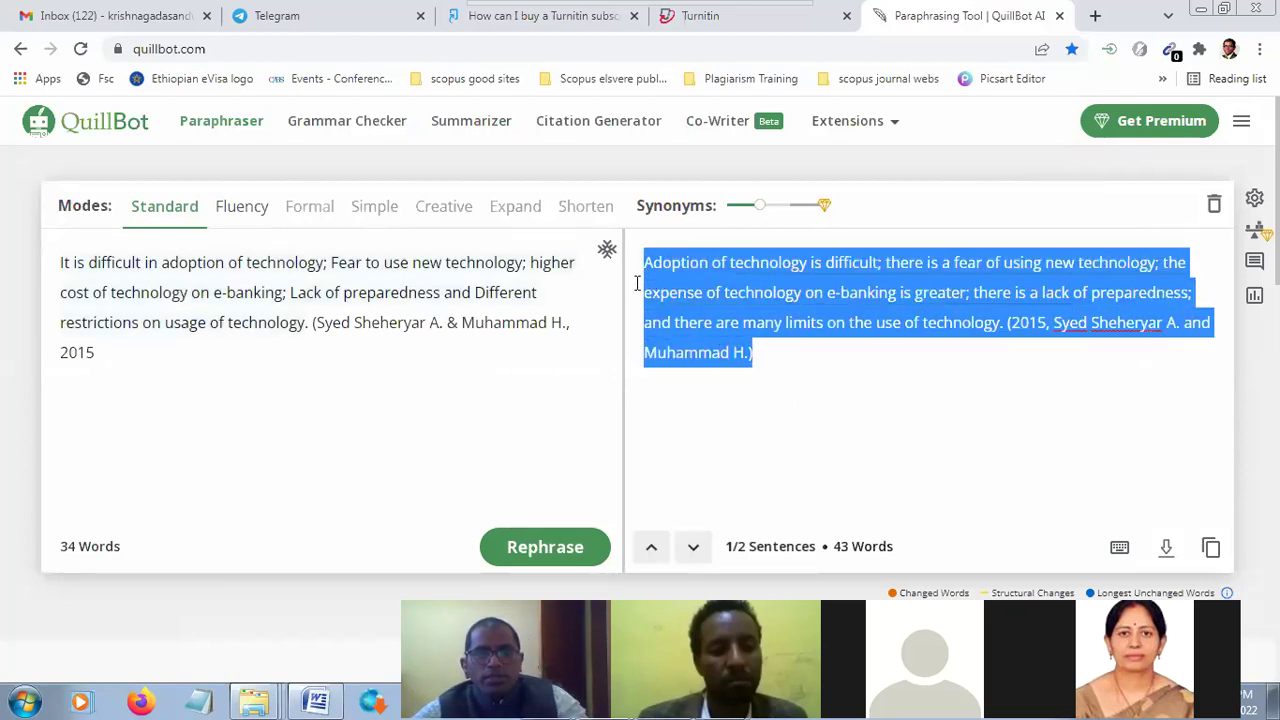
right_click(256, 700)
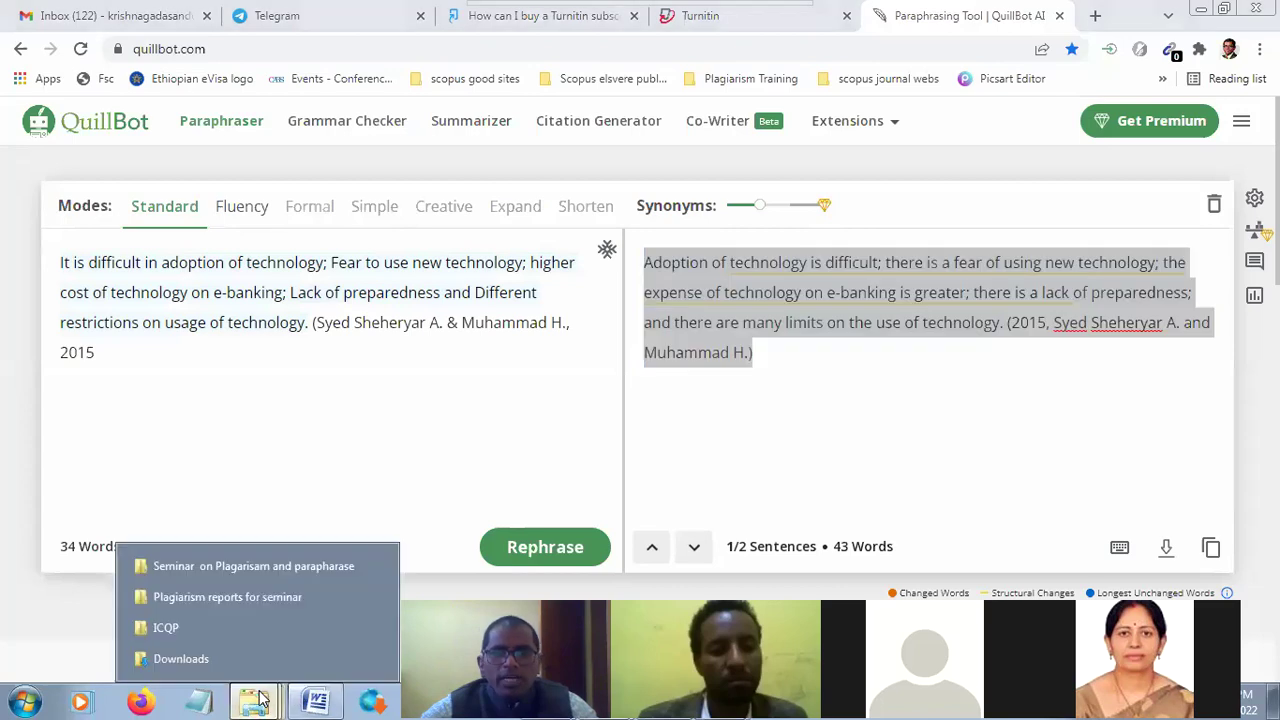
key("alt+Tab")
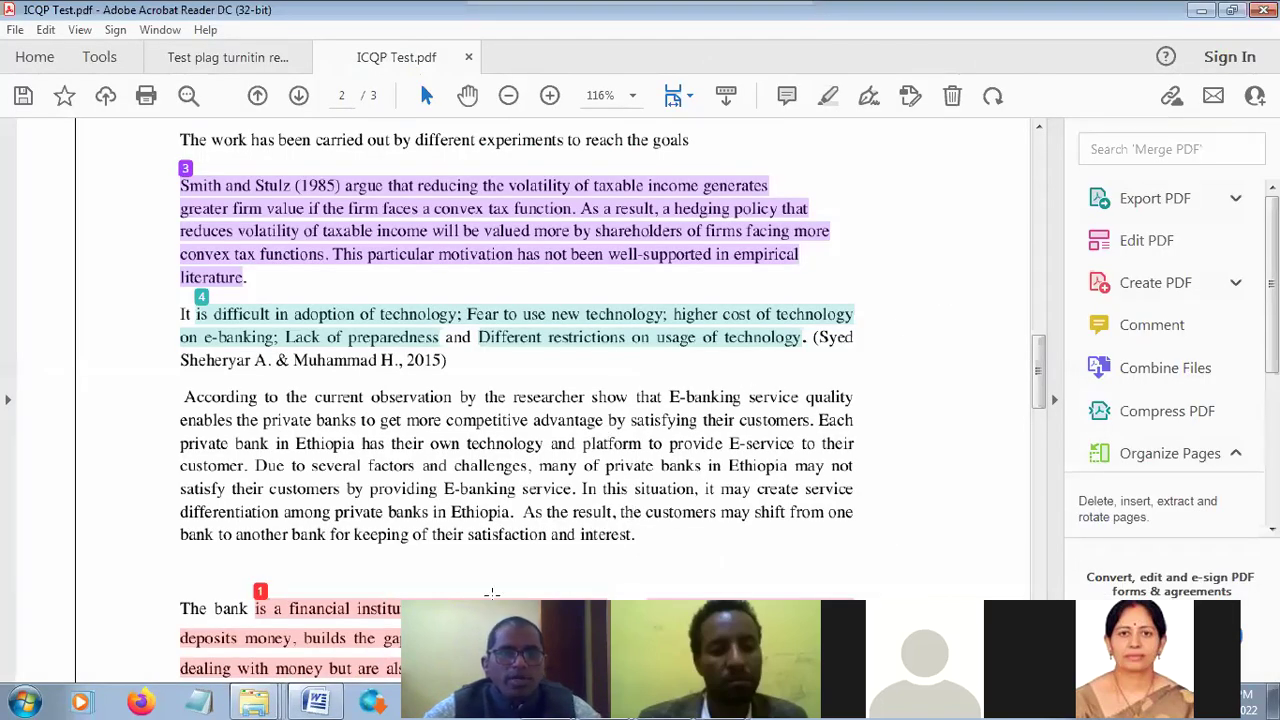
left_click(316, 700)
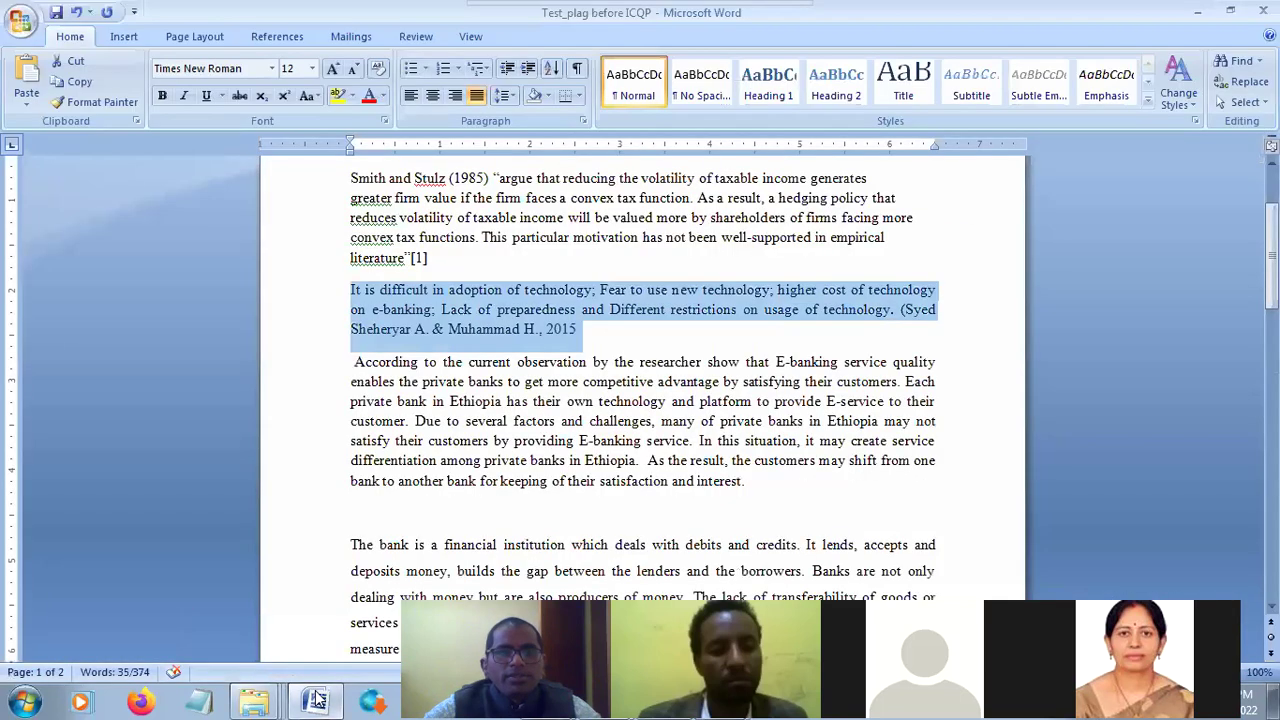
left_click(591, 334)
left_click_drag(591, 334, 352, 292)
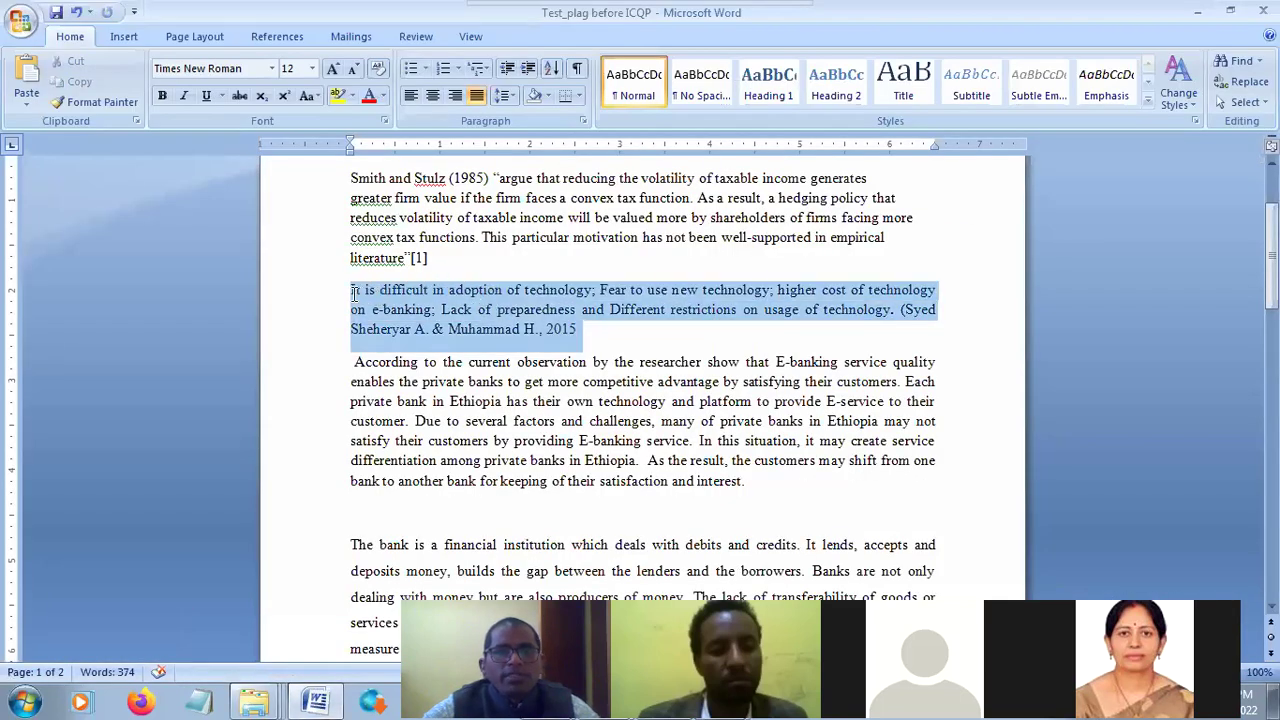
key("ctrl+v")
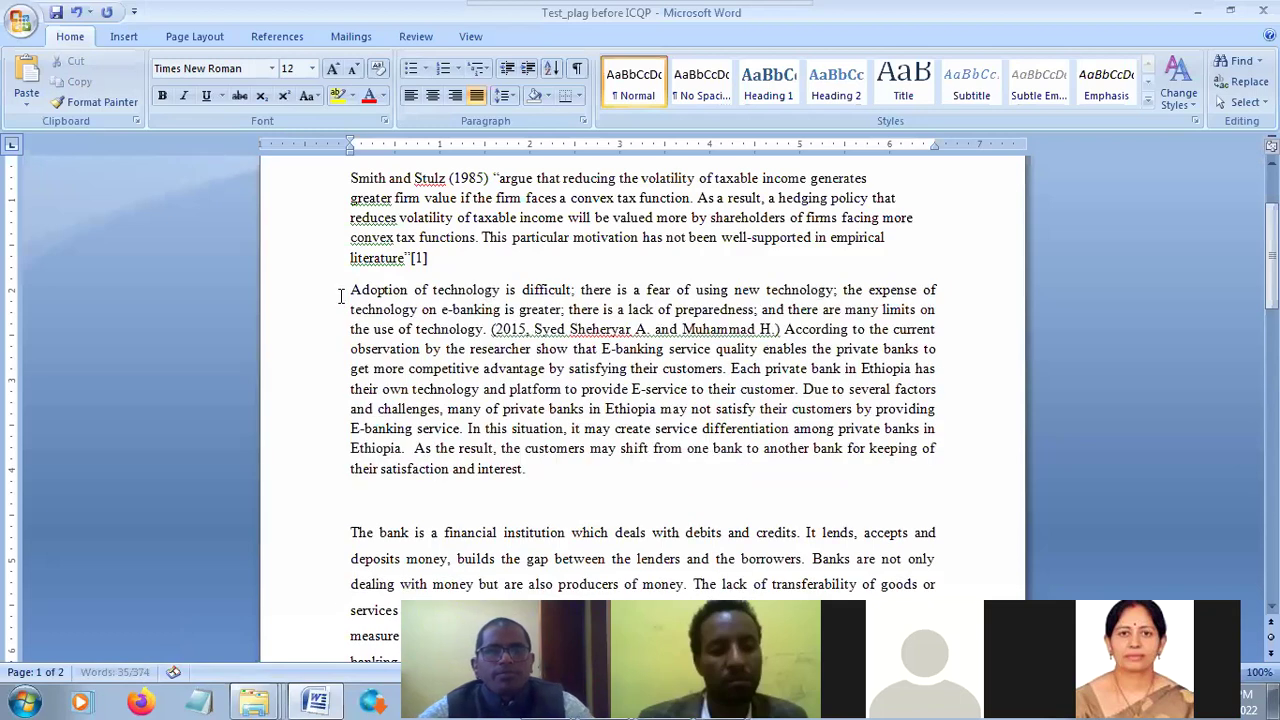
key("Return")
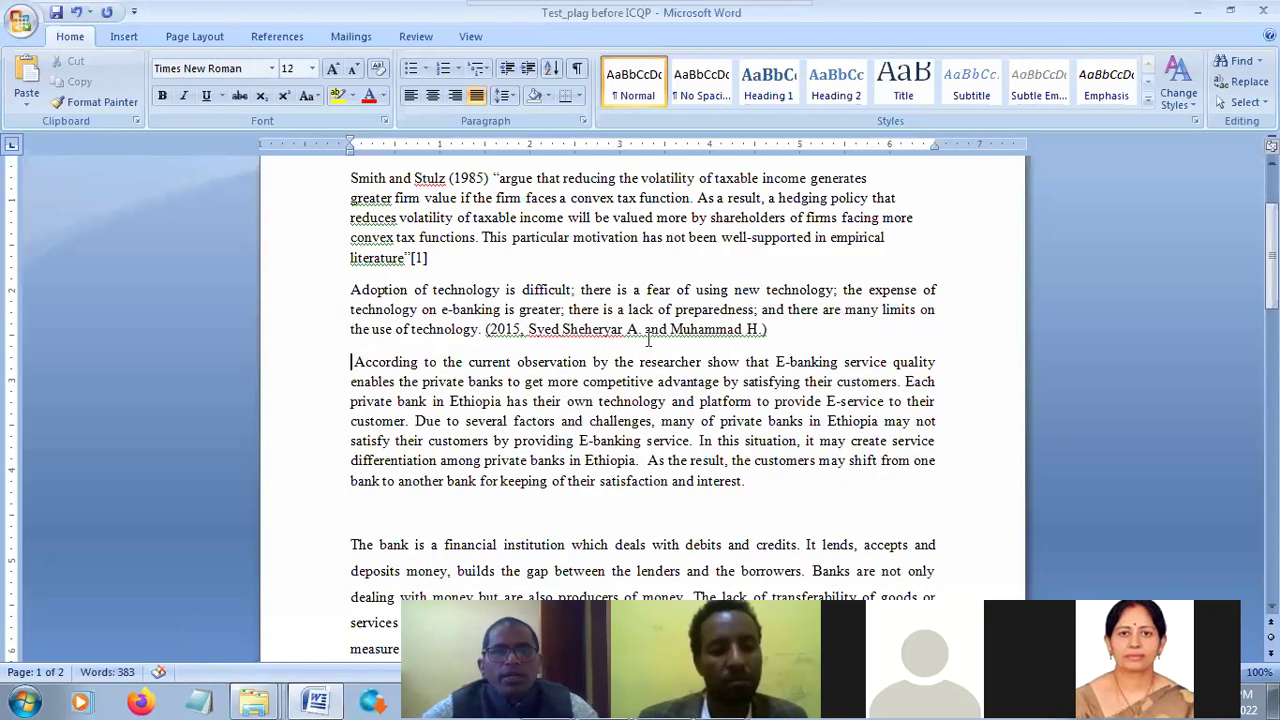
Move the bracketed 2015 author citation from the end of the paraphrased passage to its beginning
left_click_drag(487, 333, 772, 335)
key("ctrl+c")
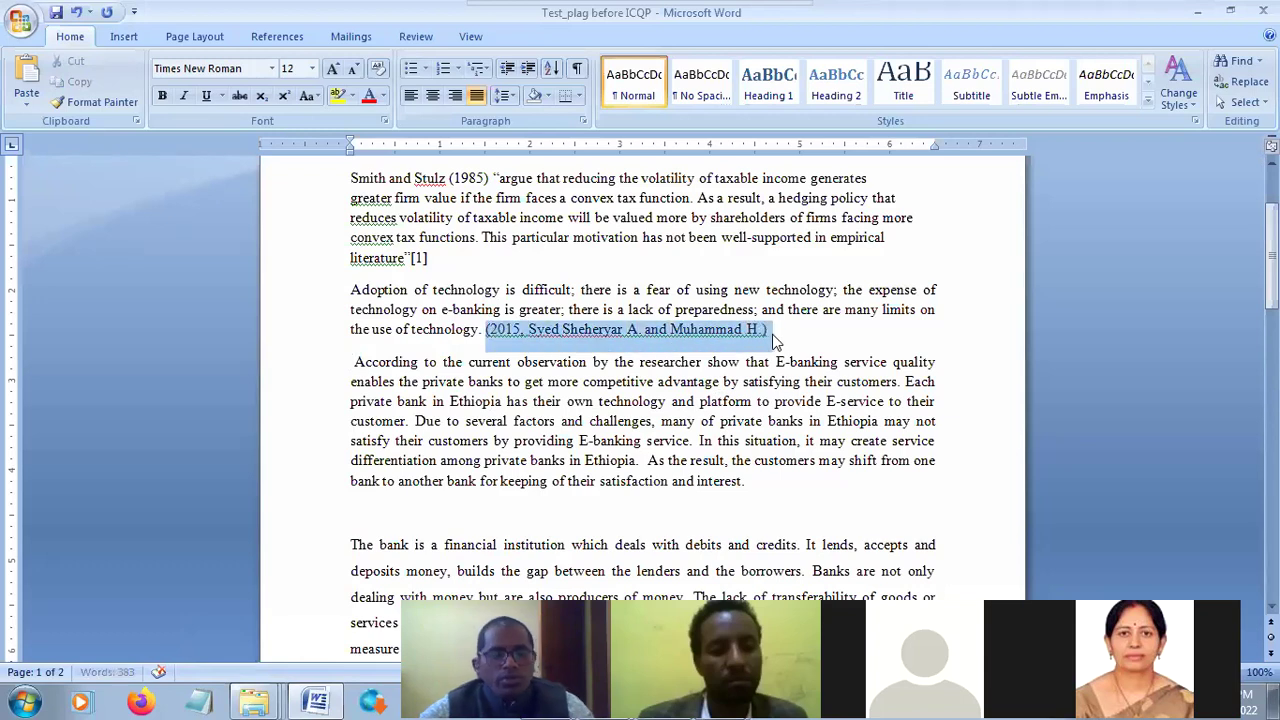
key("Delete")
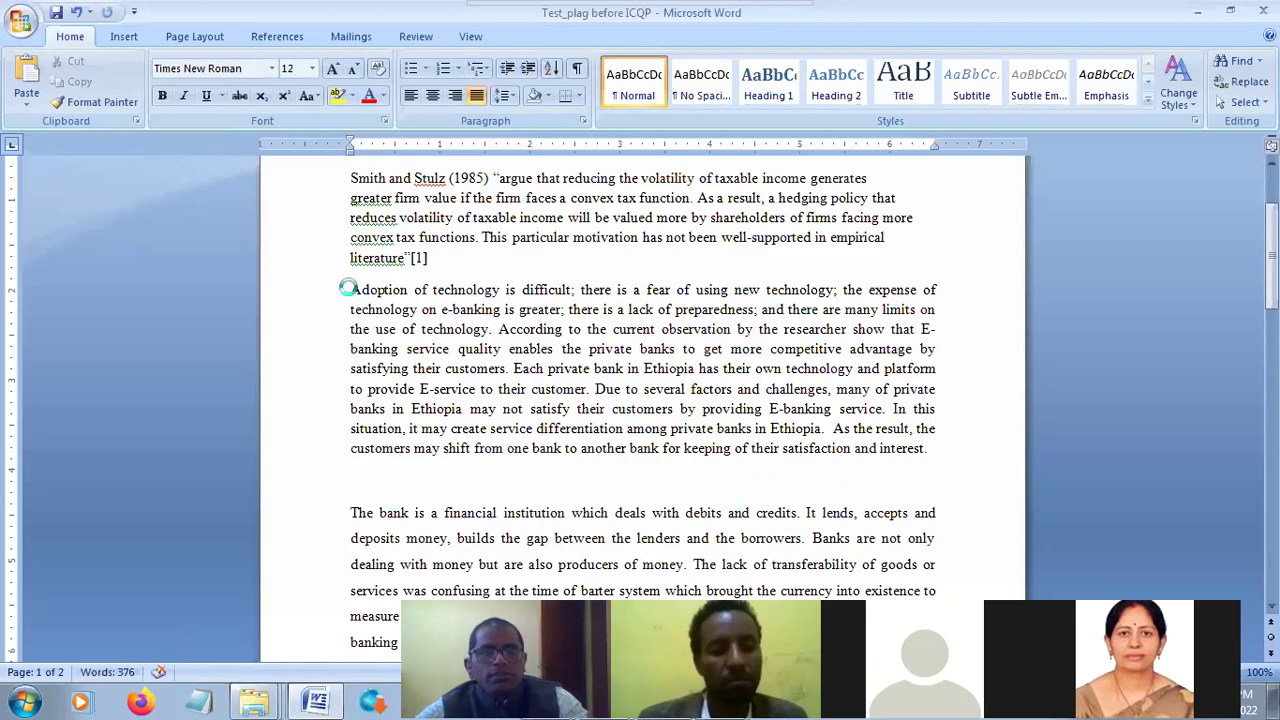
left_click(350, 290)
key("ctrl+v")
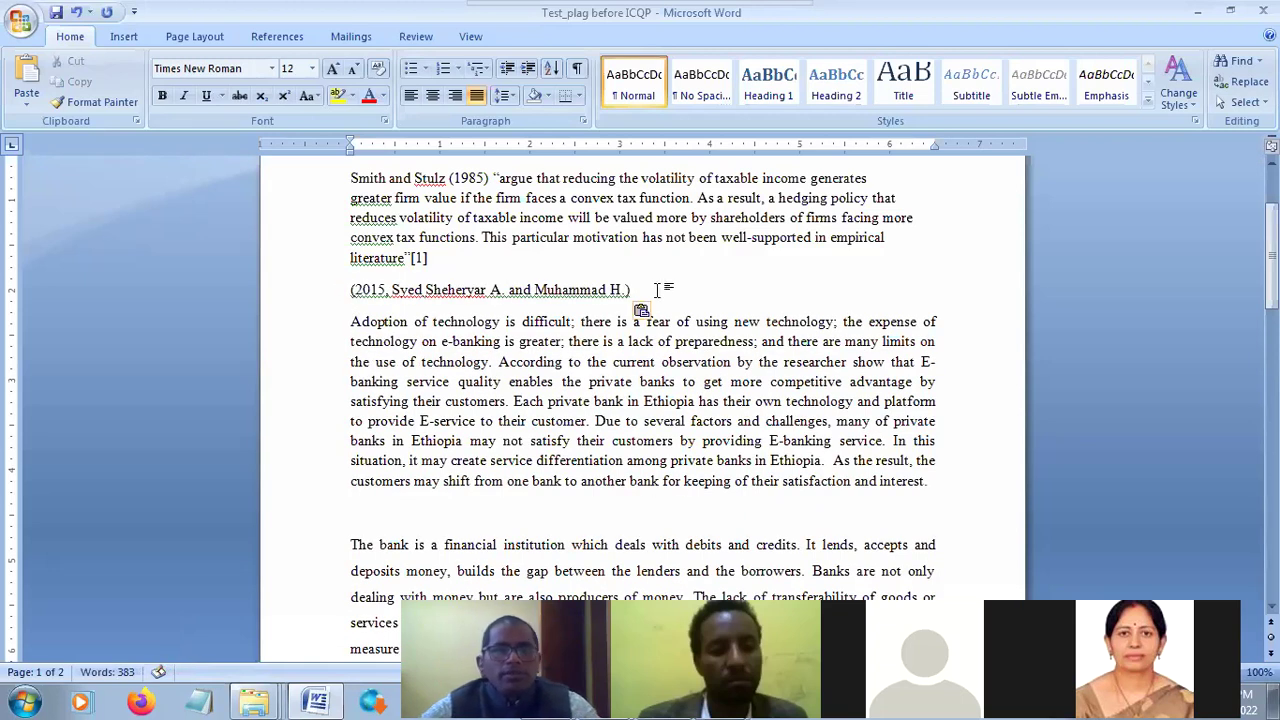
Remove the brackets around the relocated 2015 author citation
key("BackSpace")
key("Left")
key("Left")
key("Left")
key("Left")
key("Left")
key("Left")
key("Left")
key("Left")
key("Left")
key("Left")
key("Left")
key("Left")
key("Left")
key("Left")
key("Left")
key("Left")
key("Left")
key("Left")
key("Left")
key("Left")
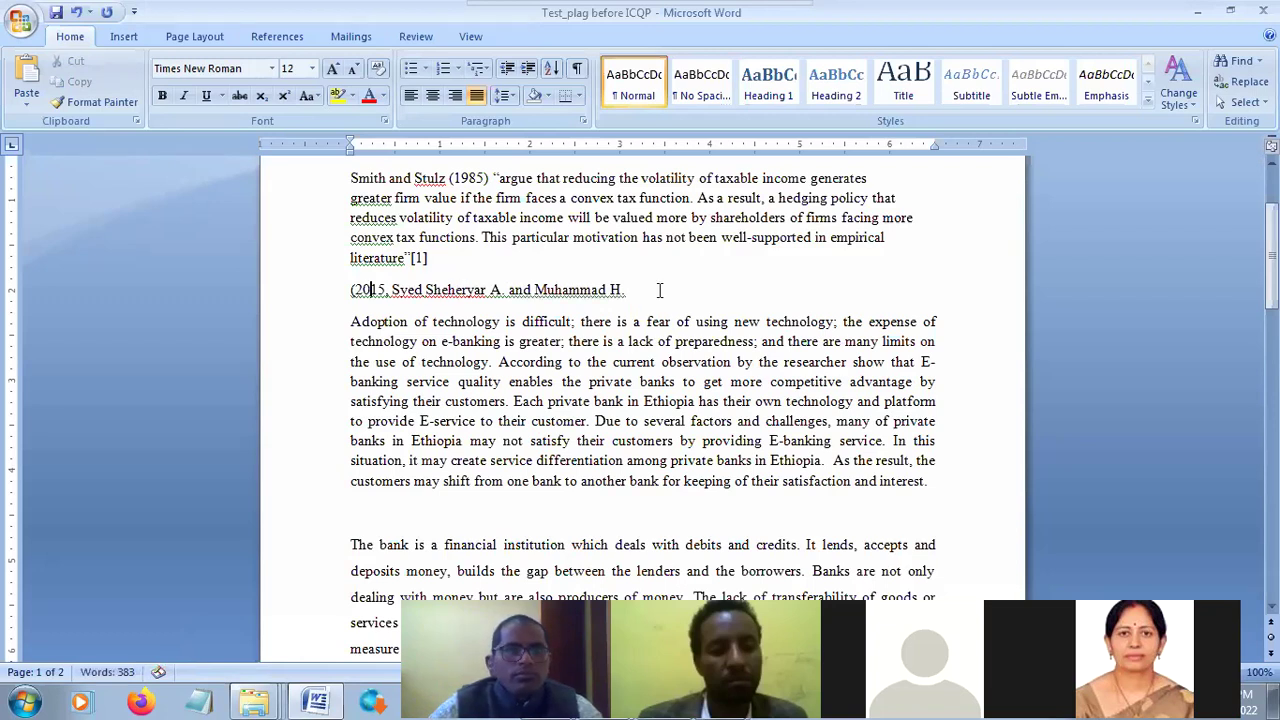
key("BackSpace")
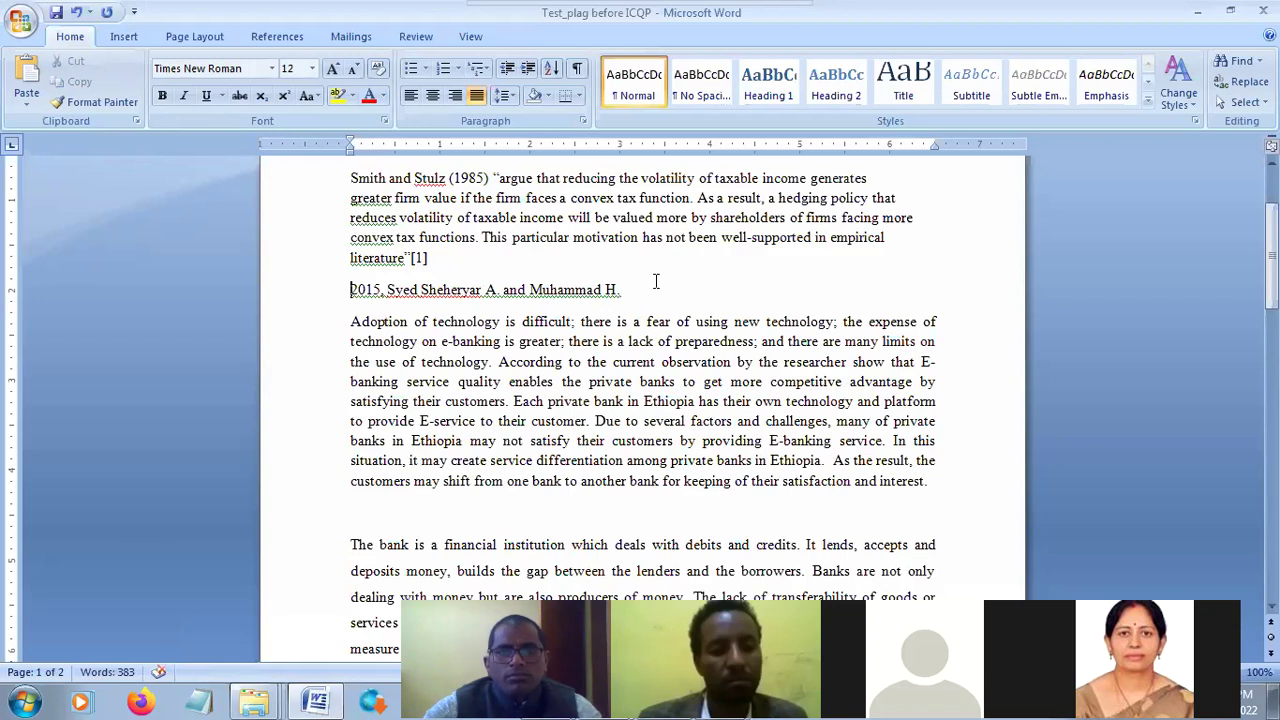
Join the citation to the paraphrased text without the extra full stops and add the reference number [2] at the paragraph's end
left_click(623, 291)
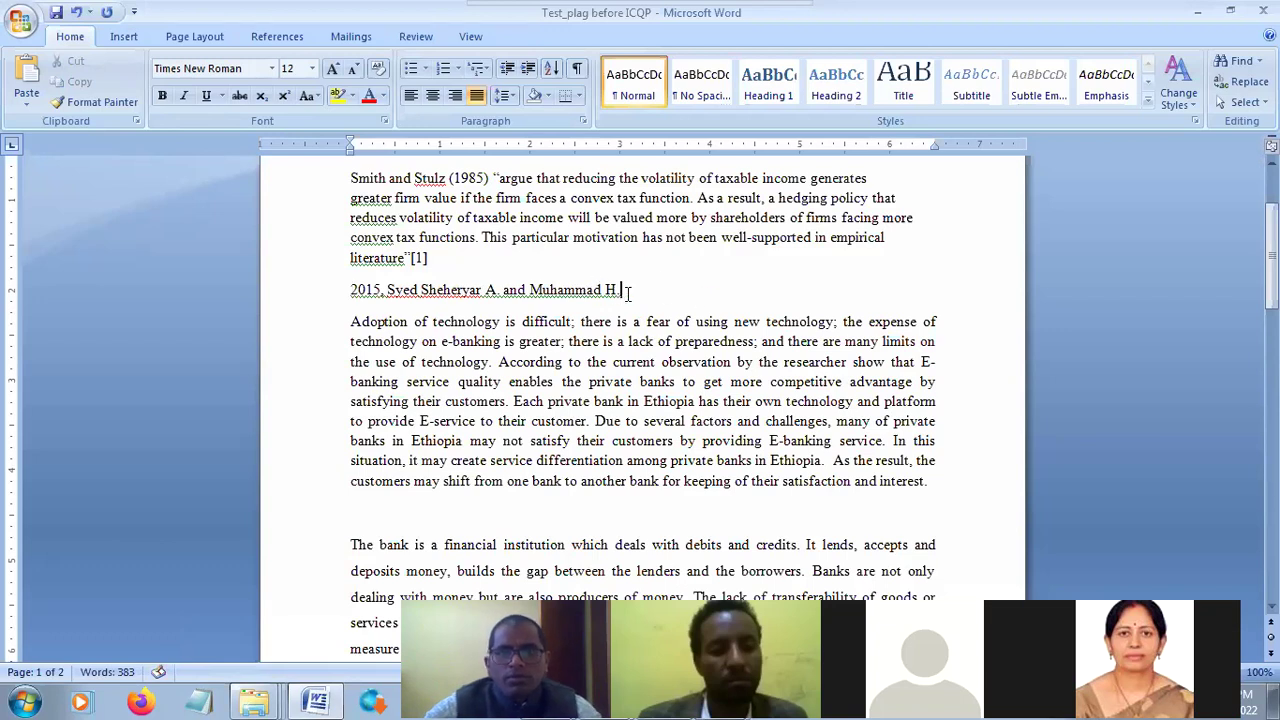
key("Delete")
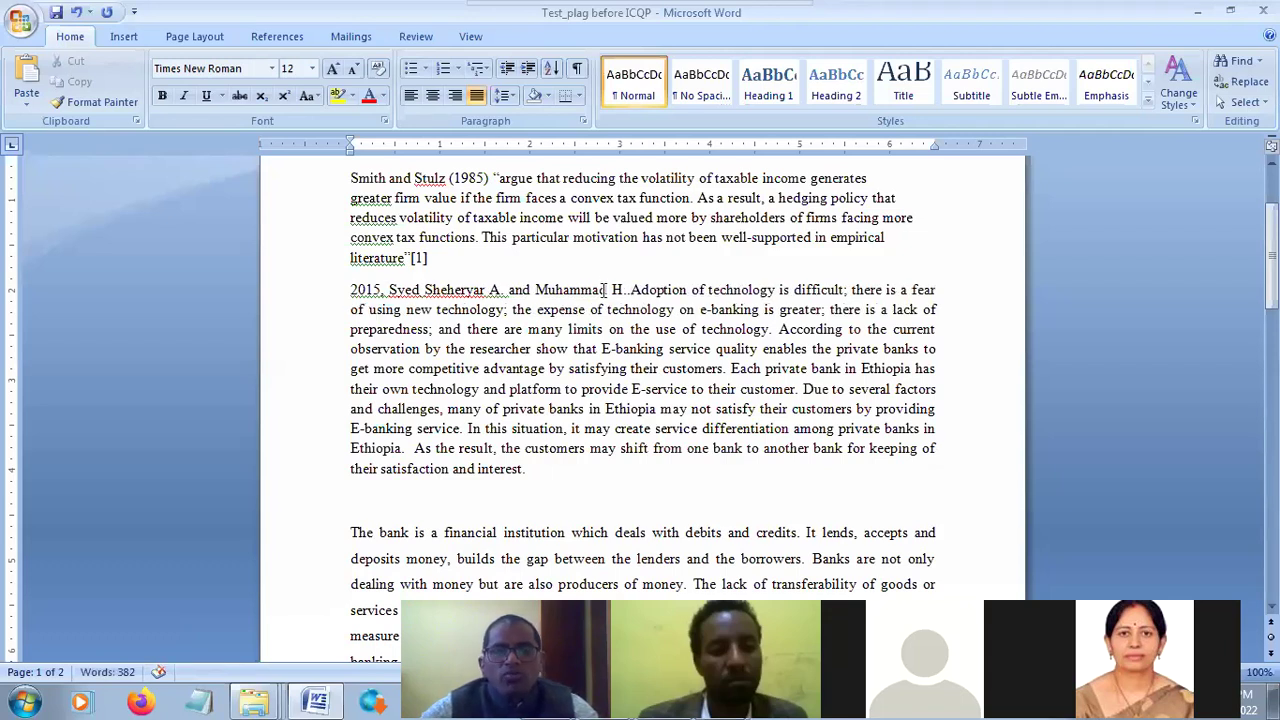
key("BackSpace")
key("BackSpace")
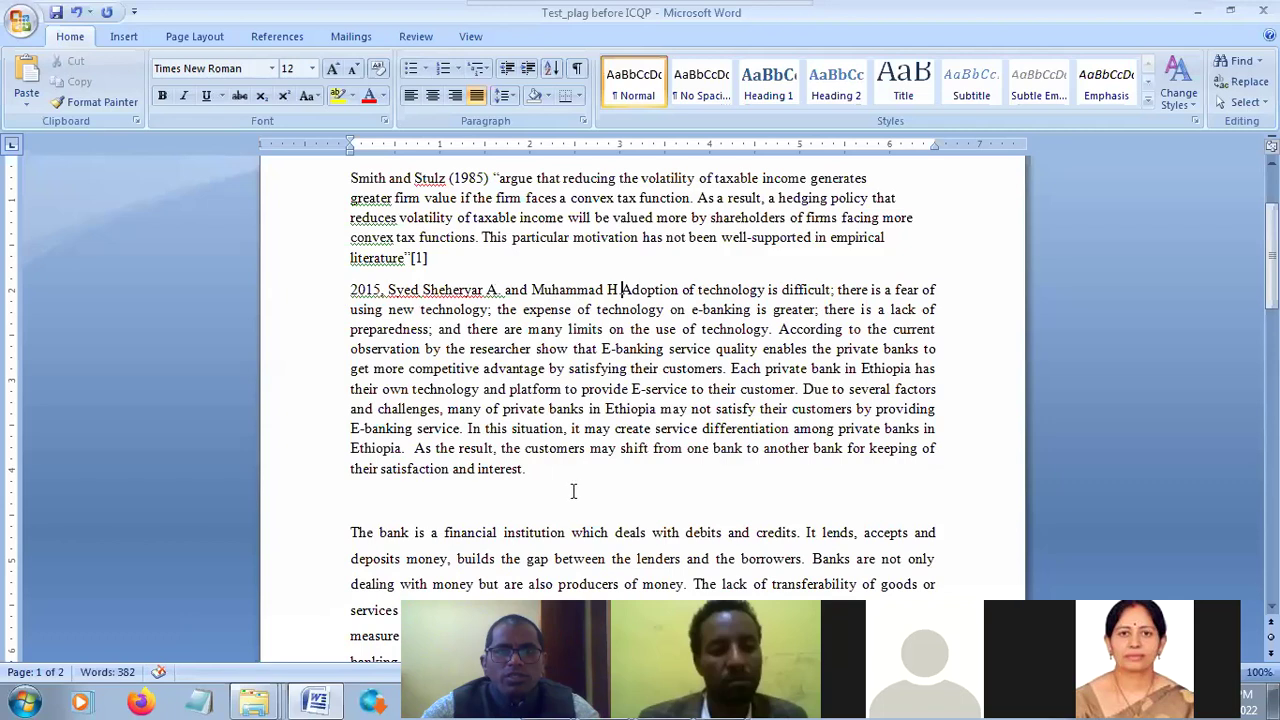
type(".[")
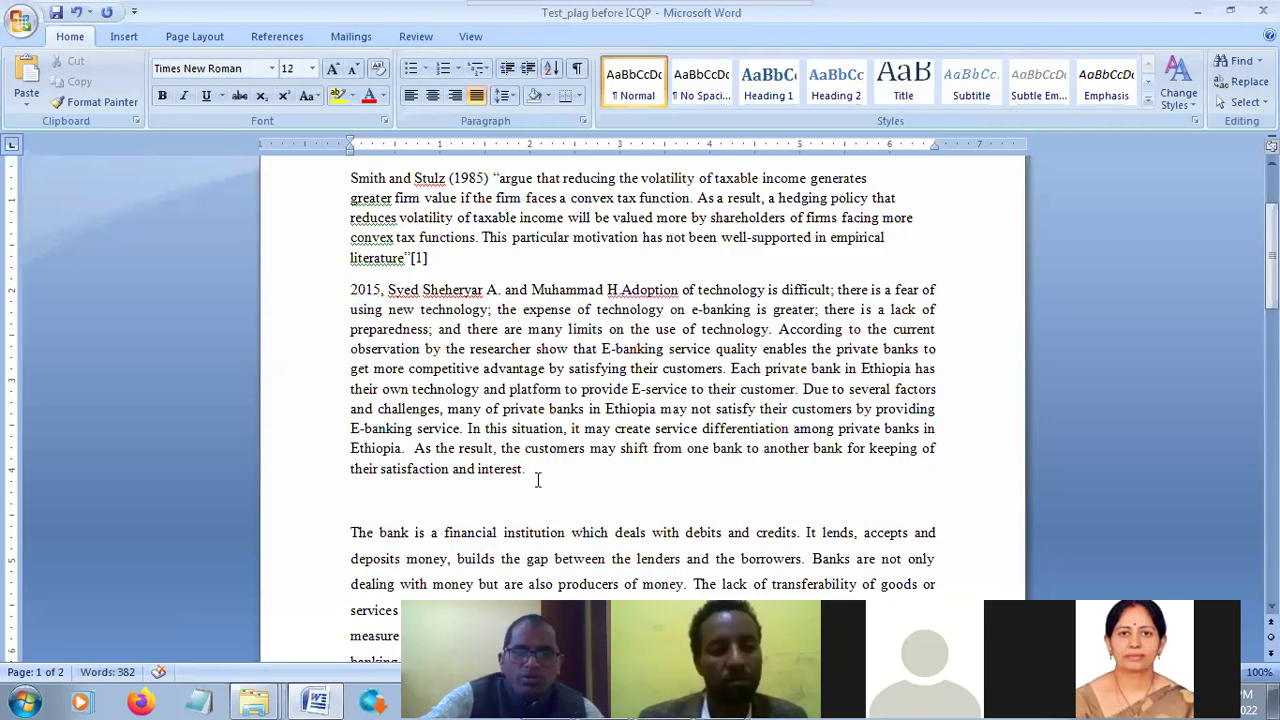
type("2]")
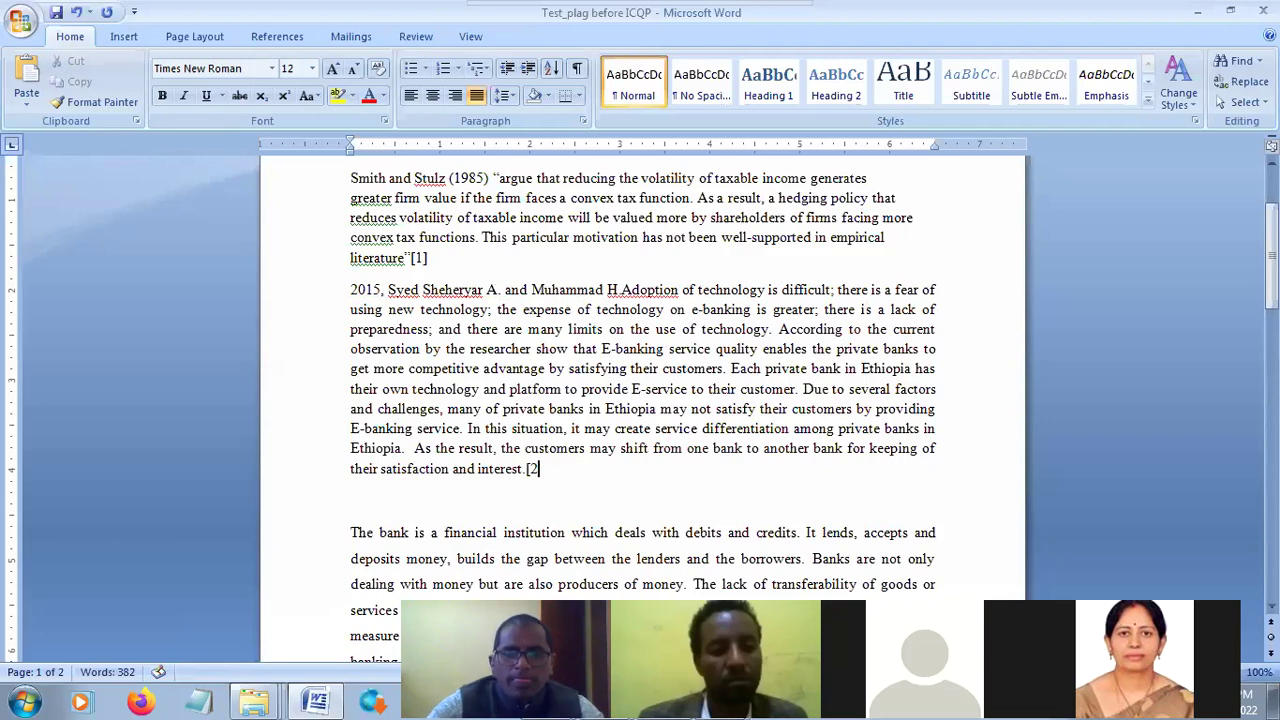
Add a second numbered entry to the reference list, containing the 2015 author citation copied from the paraphrased paragraph
scroll(453, 401, "down", 13)
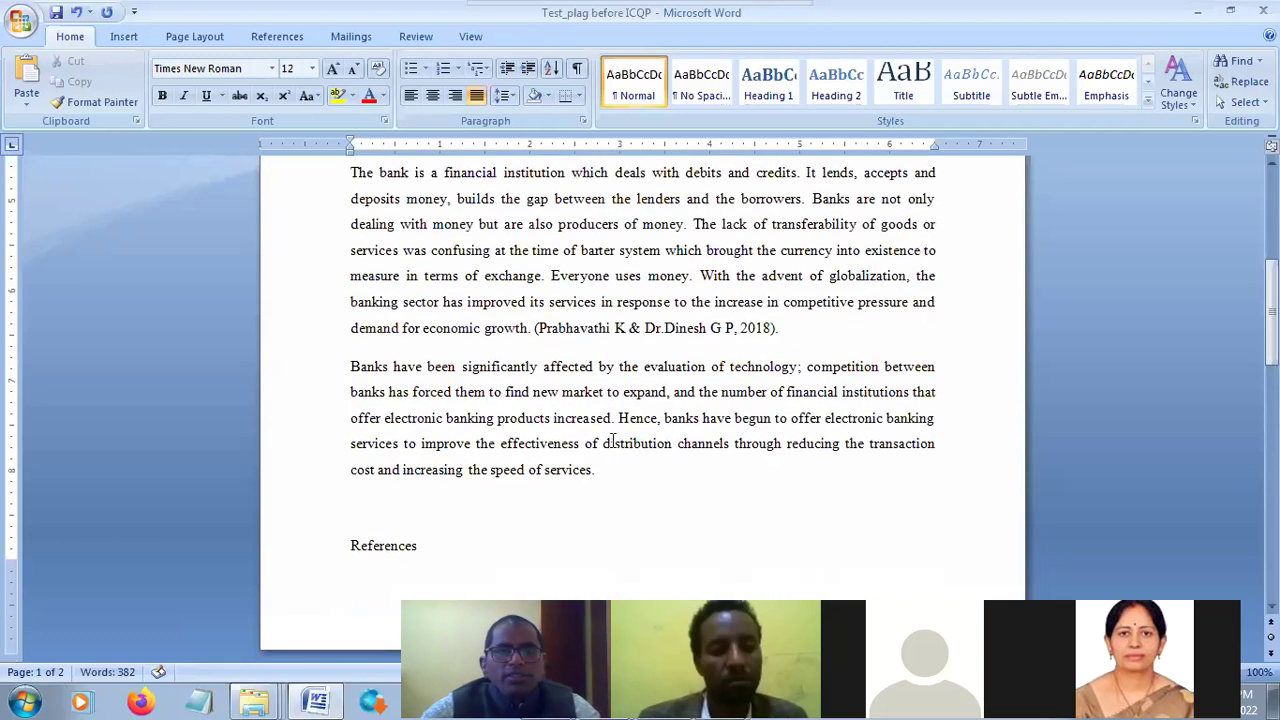
left_click(517, 357)
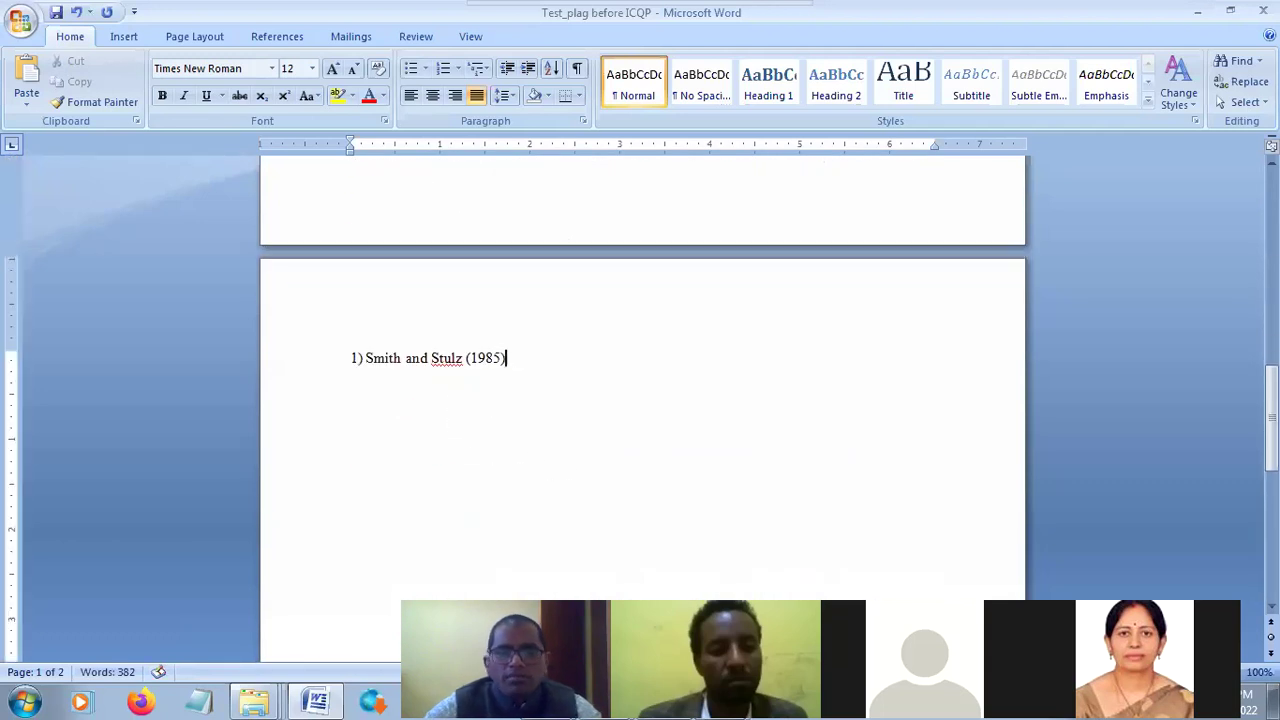
key("Return")
scroll(543, 323, "up", 6)
scroll(545, 325, "up", 5)
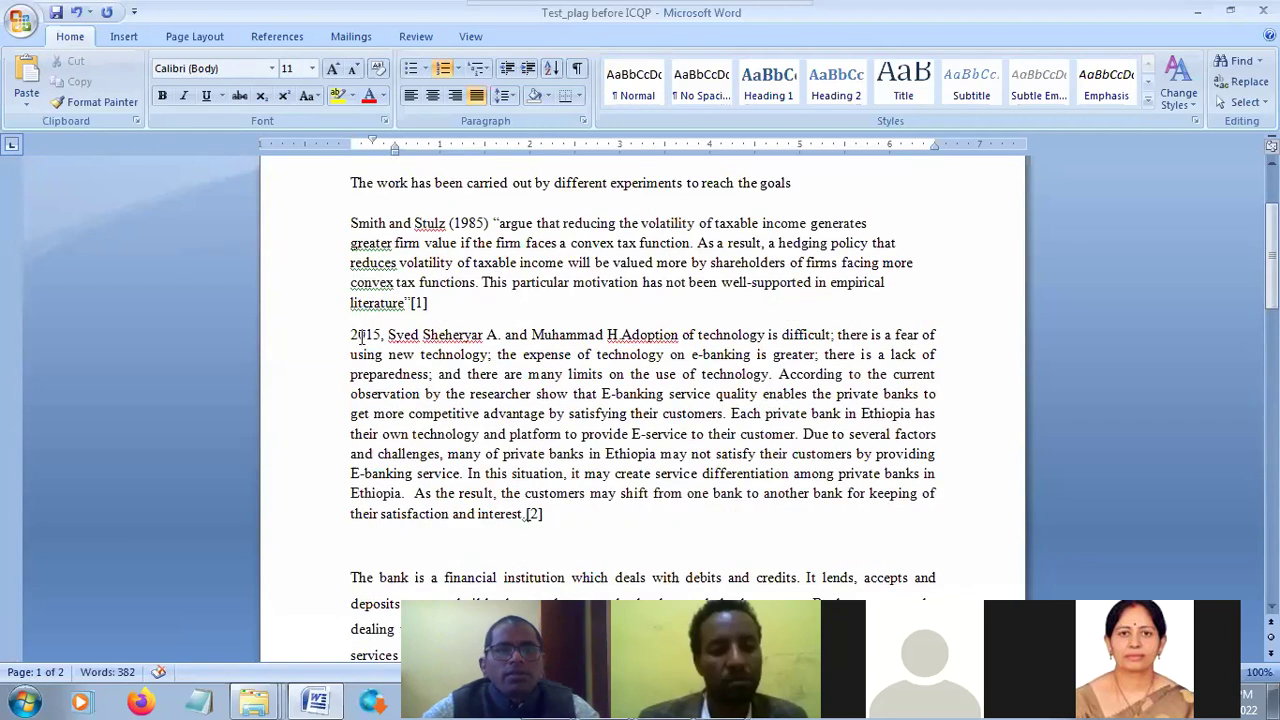
left_click_drag(351, 335, 615, 346)
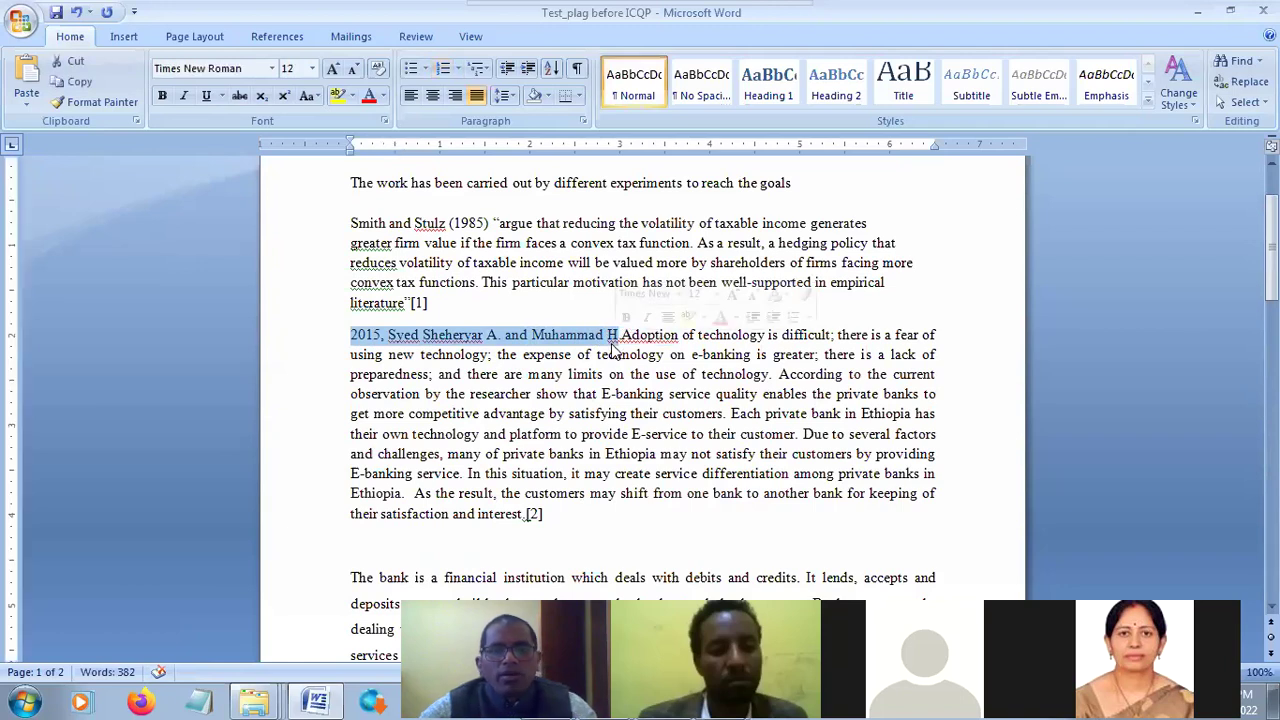
scroll(615, 355, "down", 15)
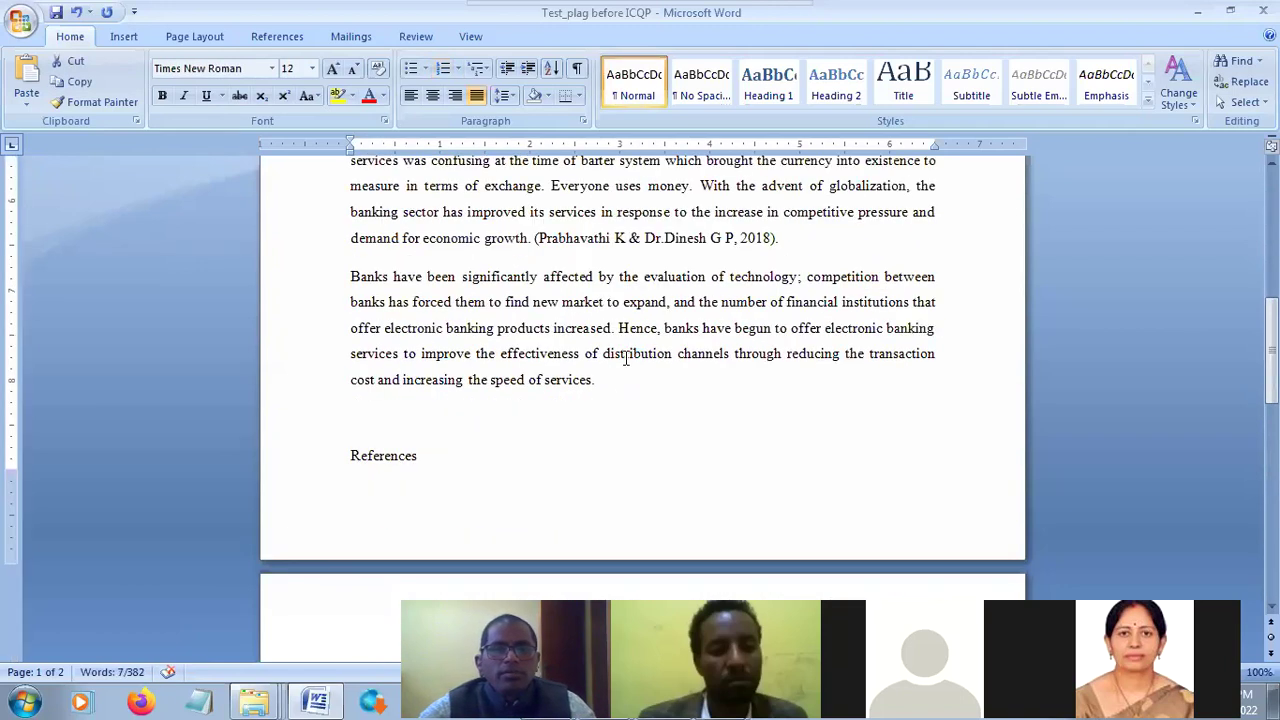
scroll(465, 198, "up", 2)
left_click(447, 257)
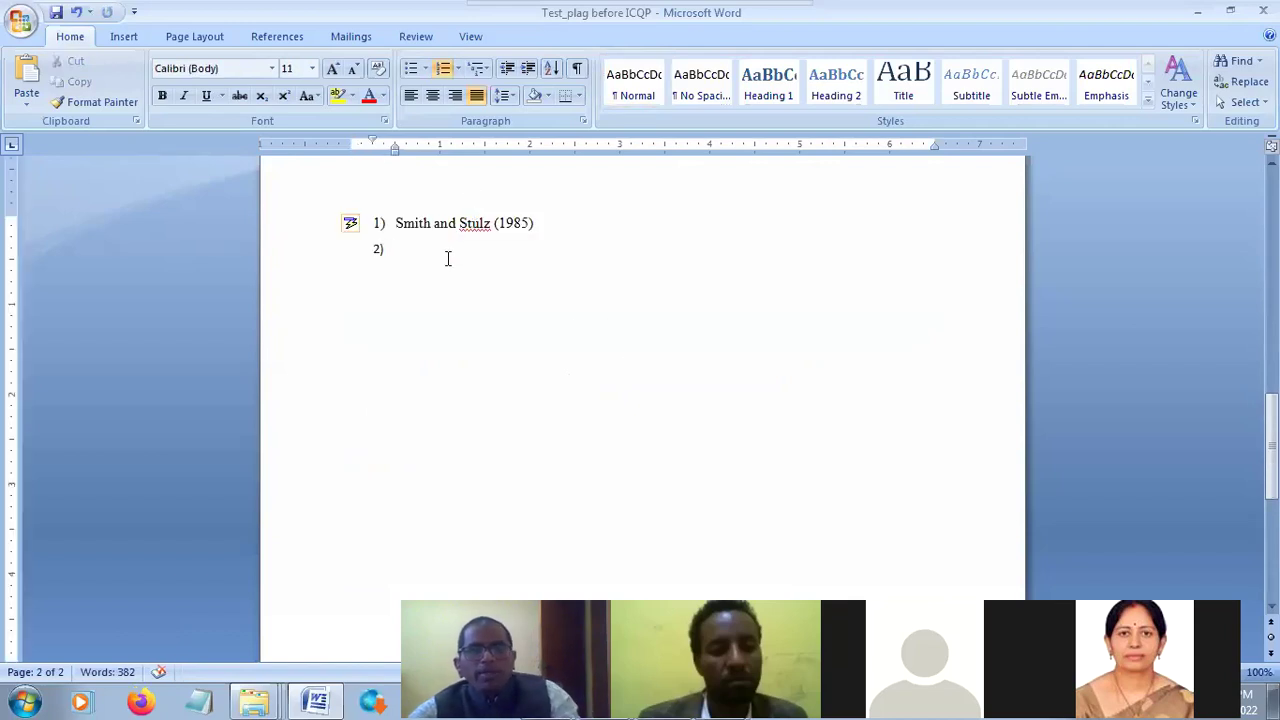
type("2015, Syed Shekarrar A. and Muhammad H.")
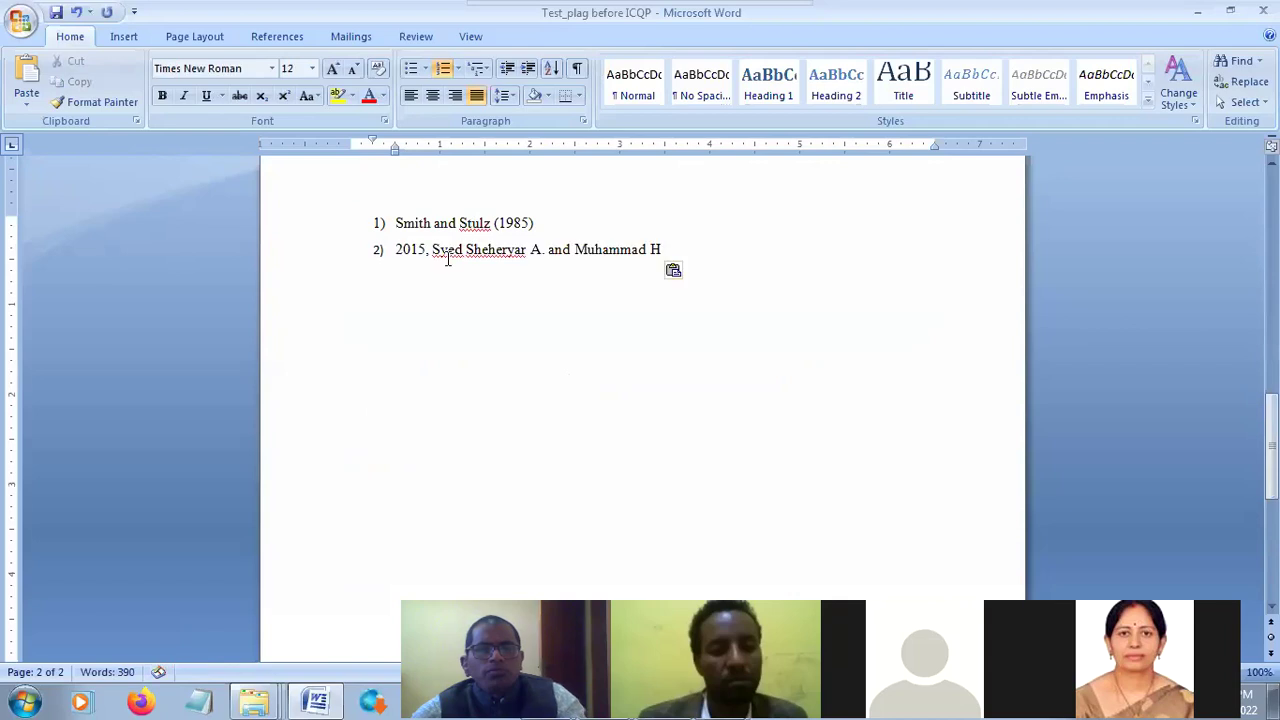
Review the edited paragraphs and the one beginning "The bank is a financial institution", and check its matches in ICQP Test.pdf in Acrobat Reader
scroll(580, 334, "up", 10)
scroll(585, 330, "up", 6)
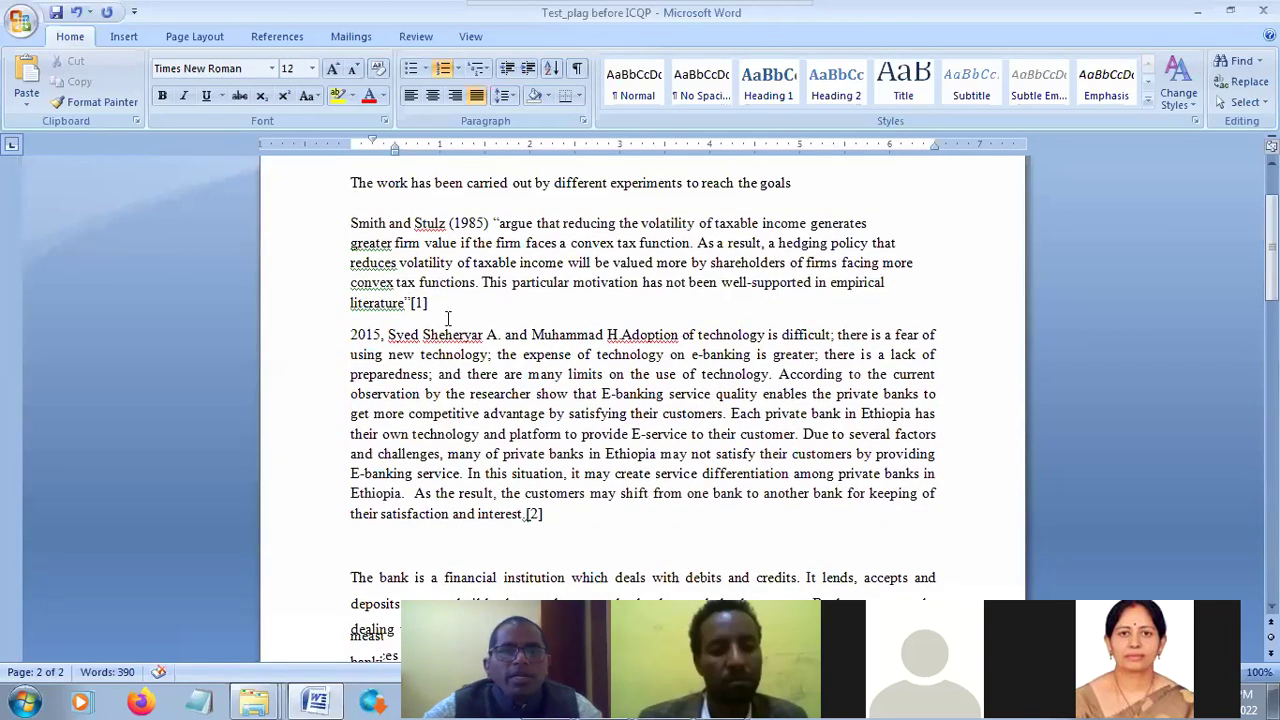
left_click(446, 302)
scroll(598, 403, "down", 3)
scroll(600, 402, "up", 1)
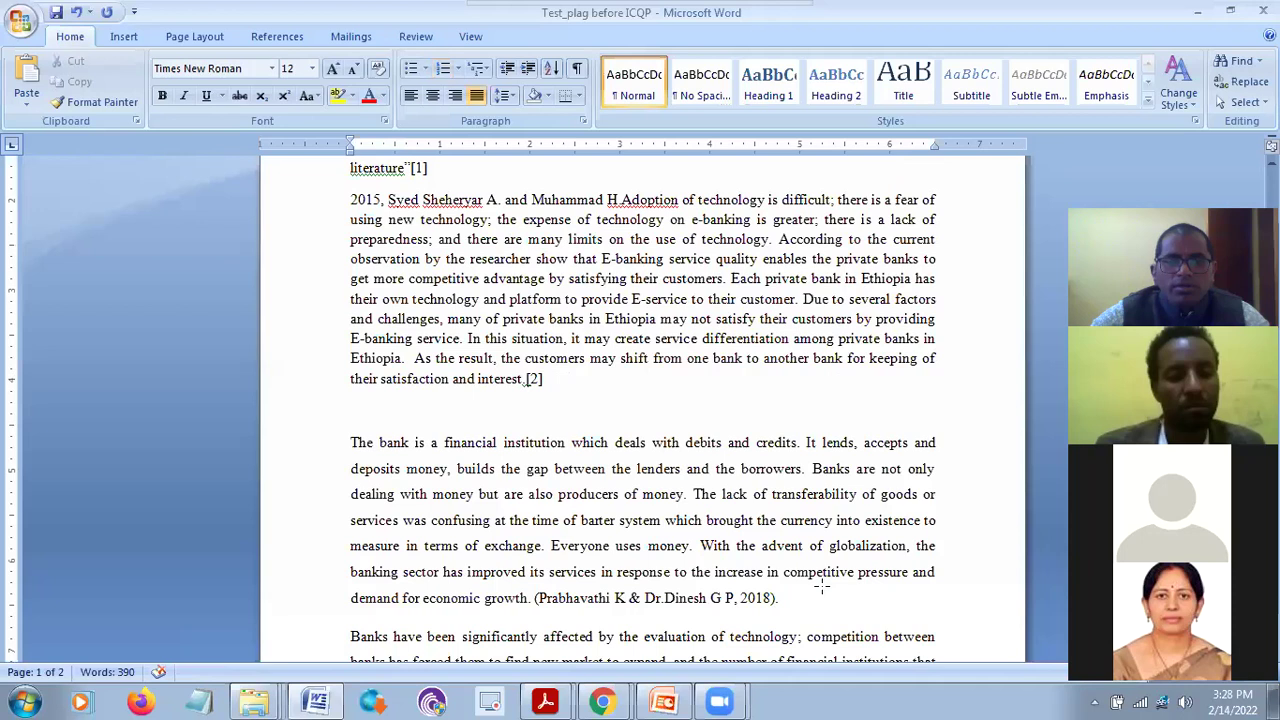
left_click(548, 701)
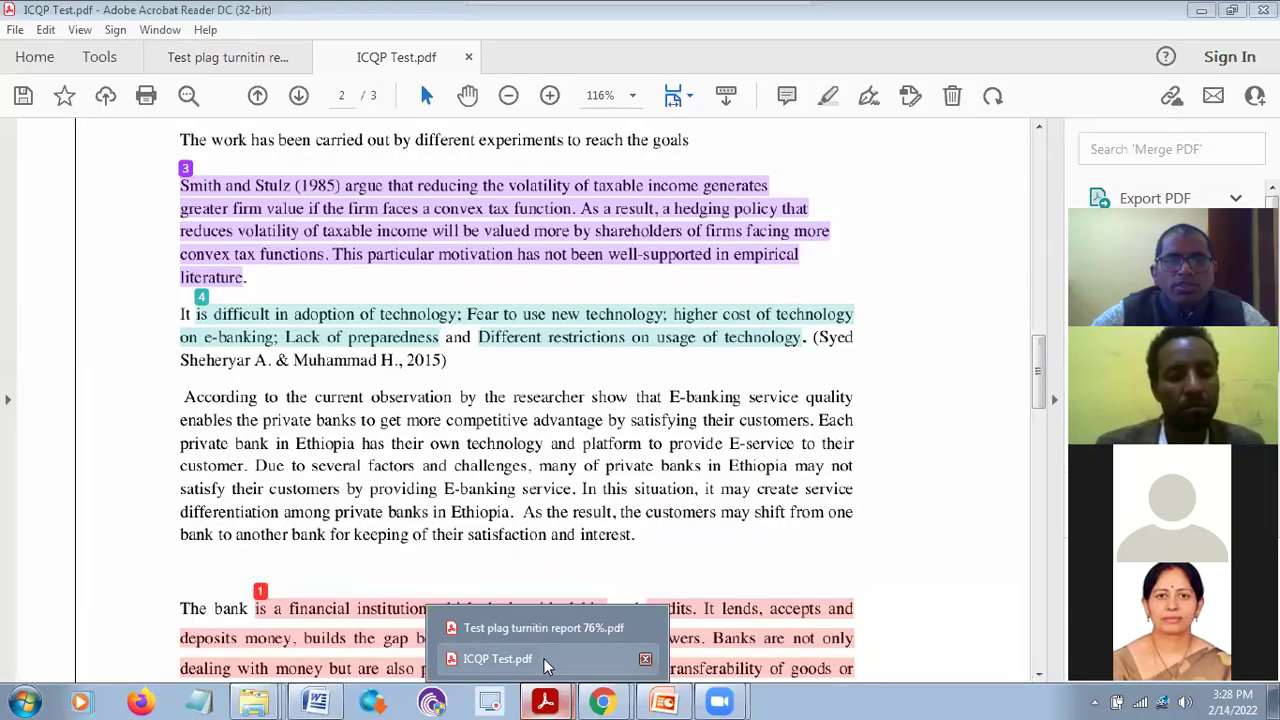
left_click(548, 660)
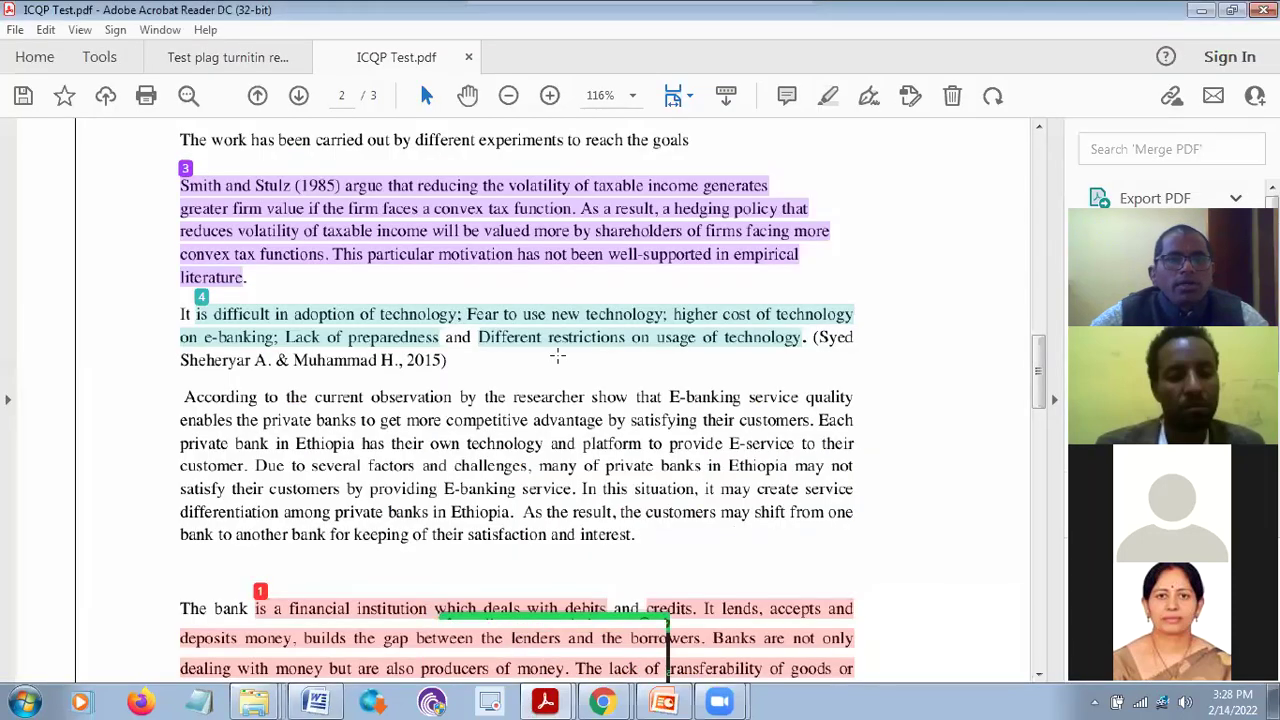
Switch to the Word document and enclose the paragraph from "The bank is a financial institution" to "economic growth" in quotation marks, dropping its full stop
scroll(563, 354, "down", 3)
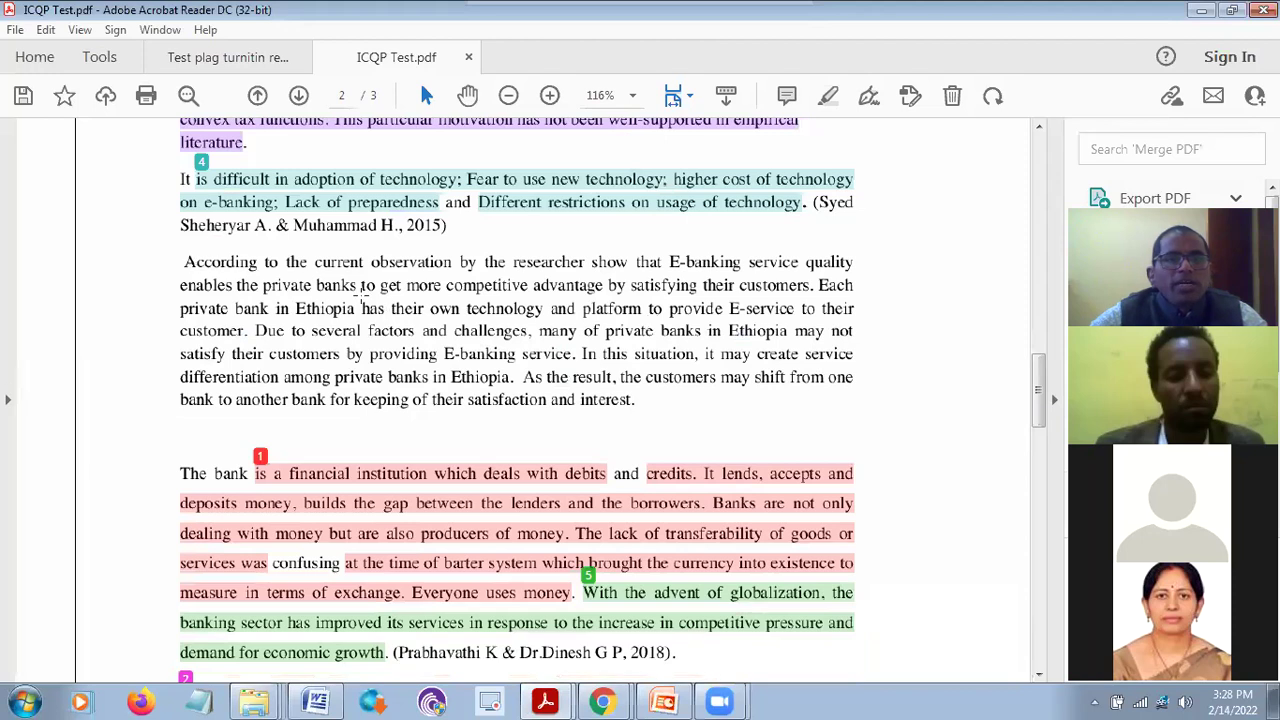
scroll(766, 374, "down", 3)
scroll(766, 374, "down", 2)
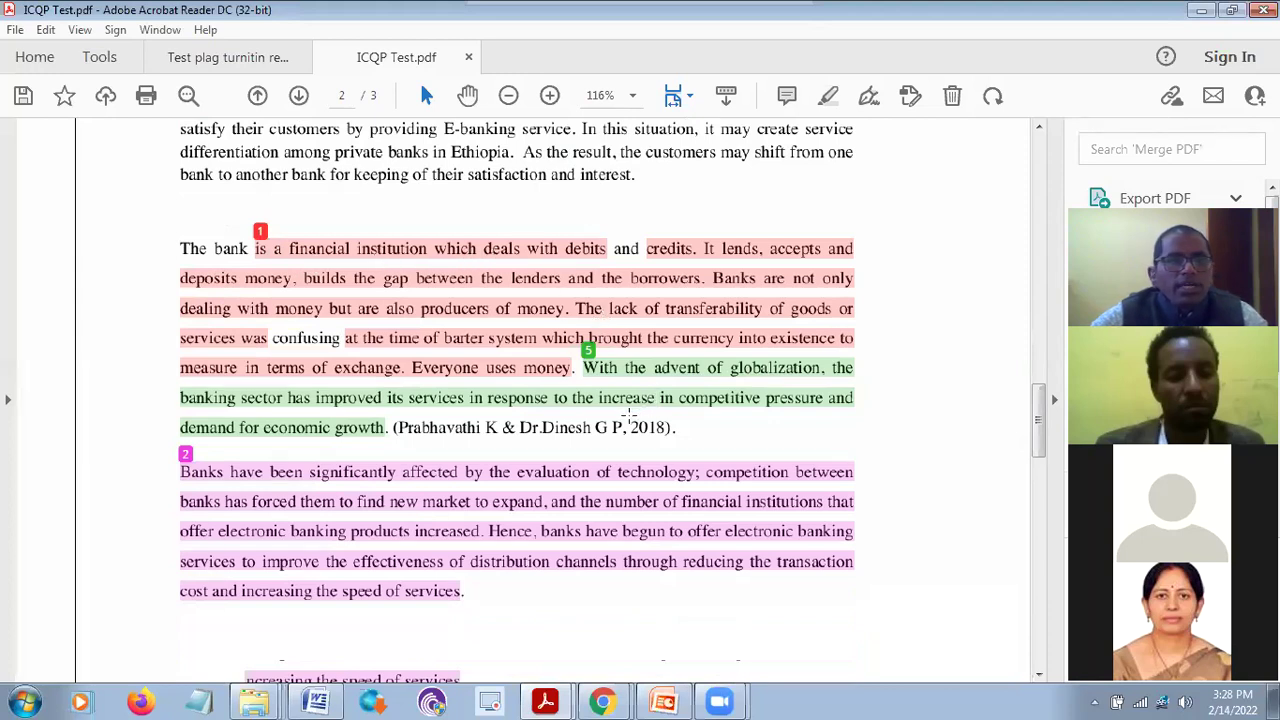
left_click(316, 703)
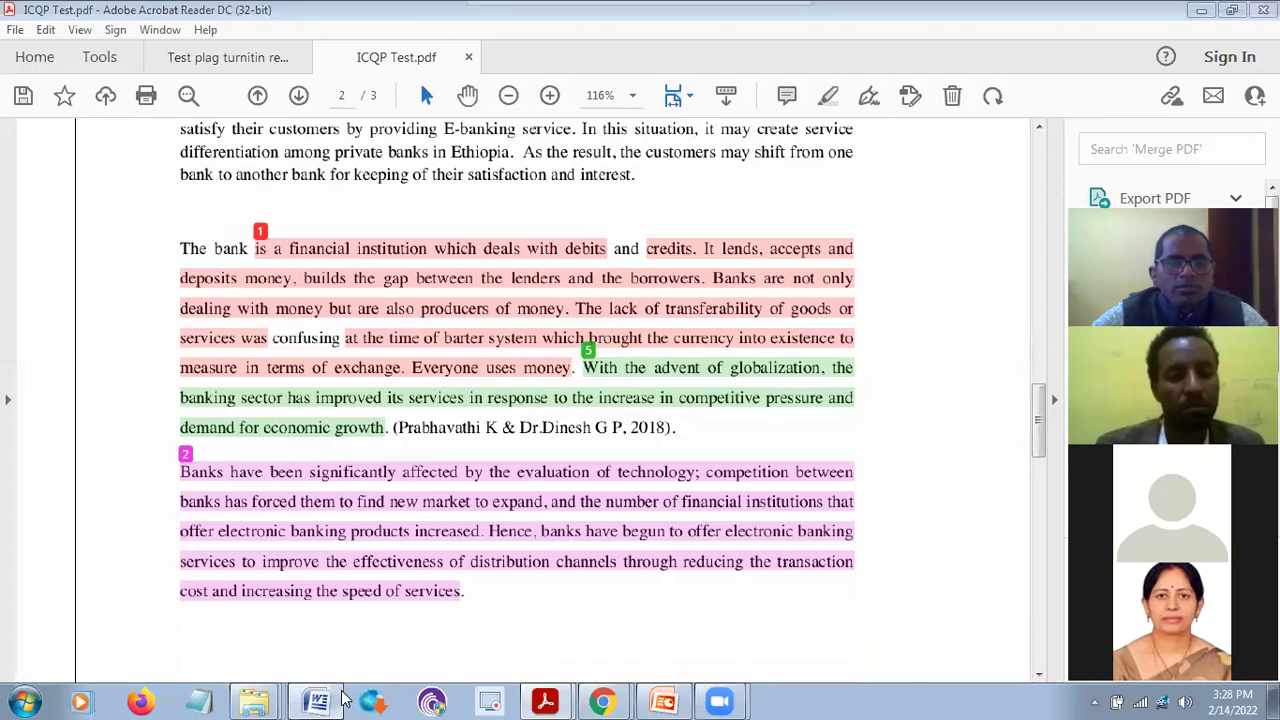
scroll(569, 418, "down", 4)
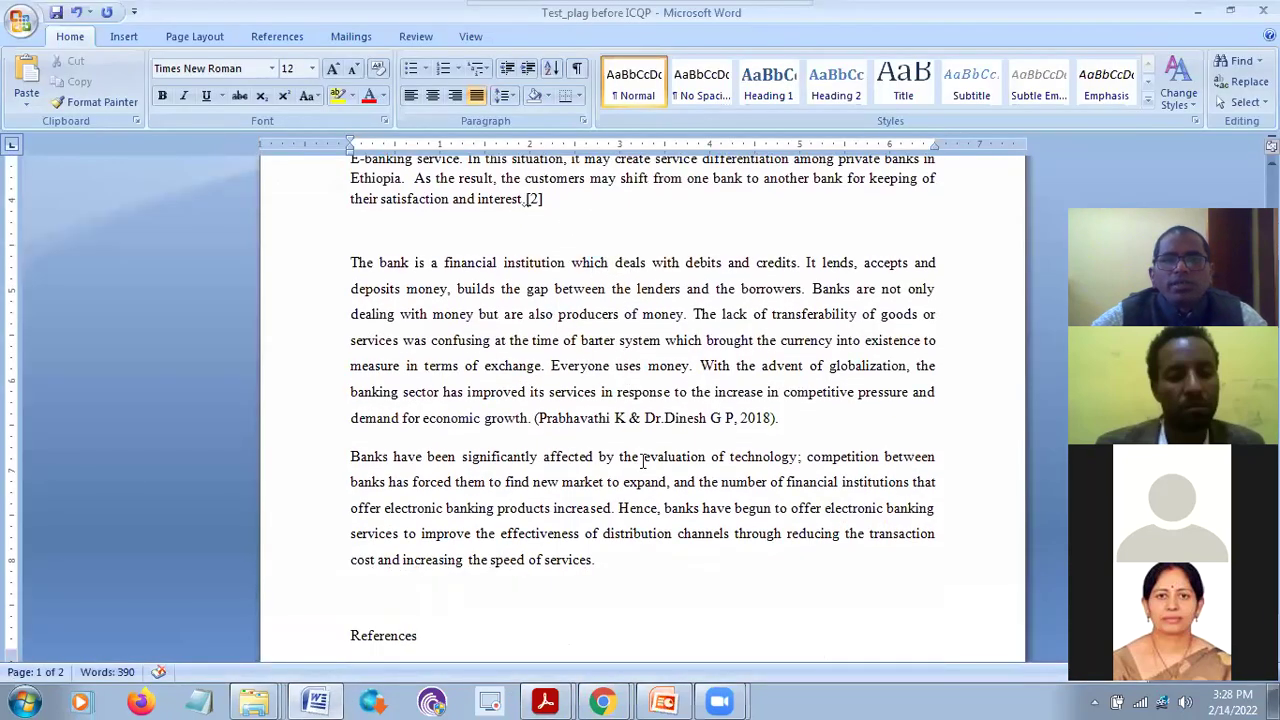
left_click(352, 262)
type("\"")
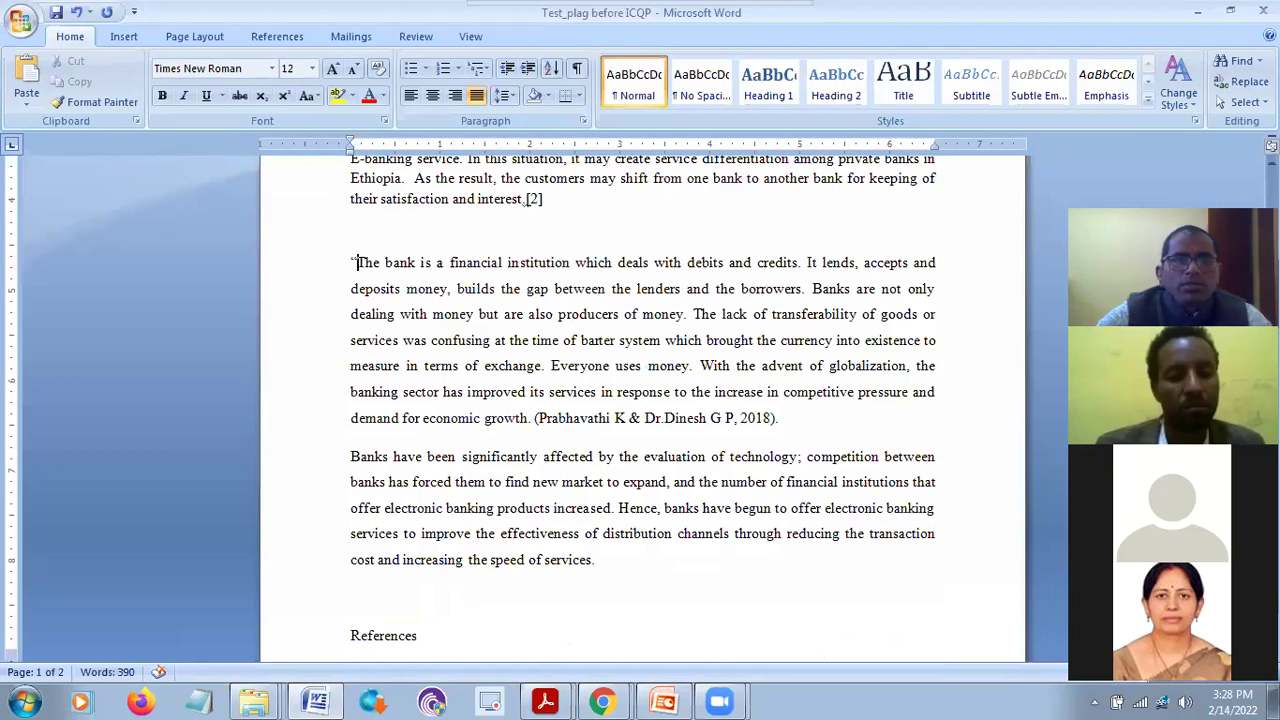
left_click(530, 418)
type("\"")
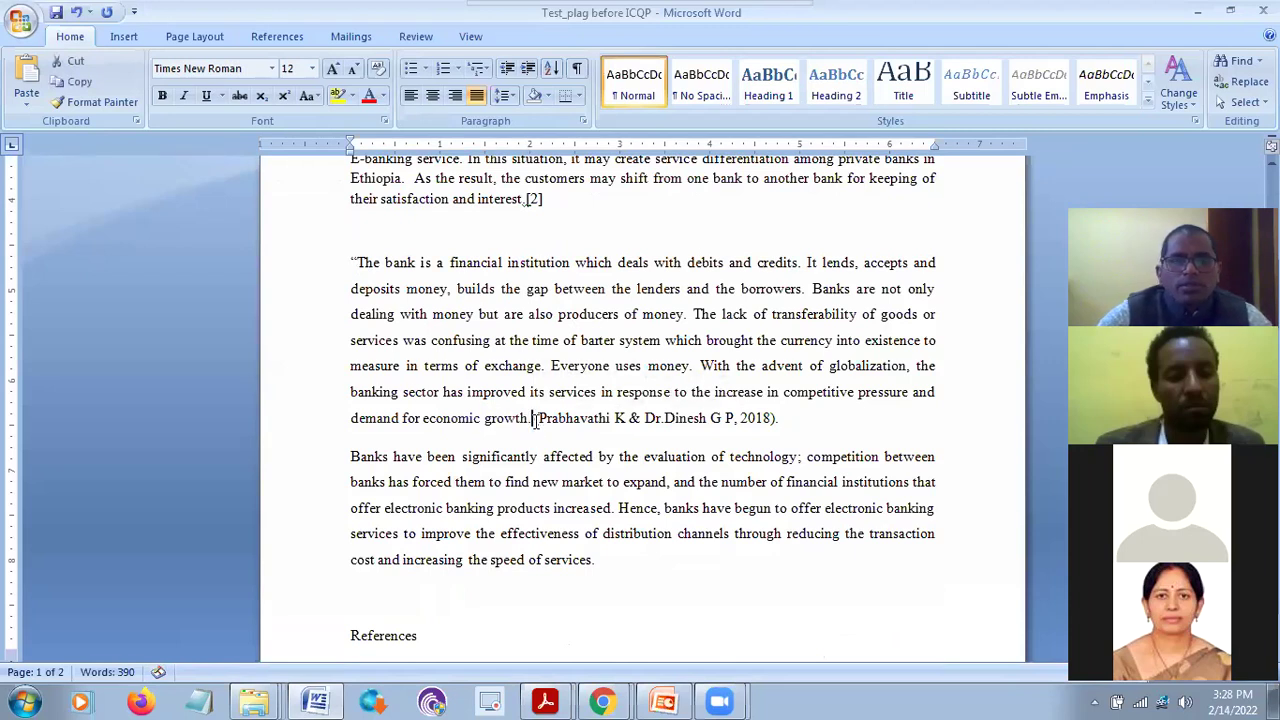
type("\"")
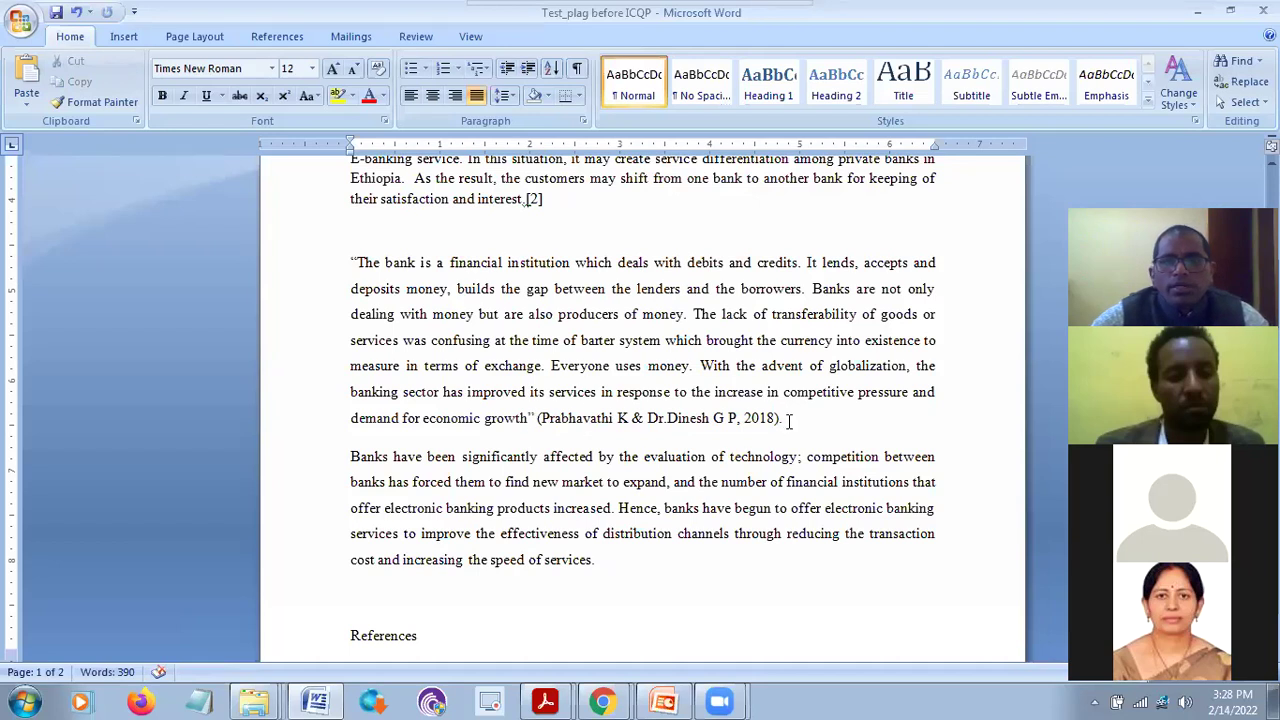
Move the 2018 author citation from the end of the quoted bank paragraph to its beginning, before the opening quotation mark
left_click_drag(790, 421, 541, 427)
key("ctrl+c")
key("Delete")
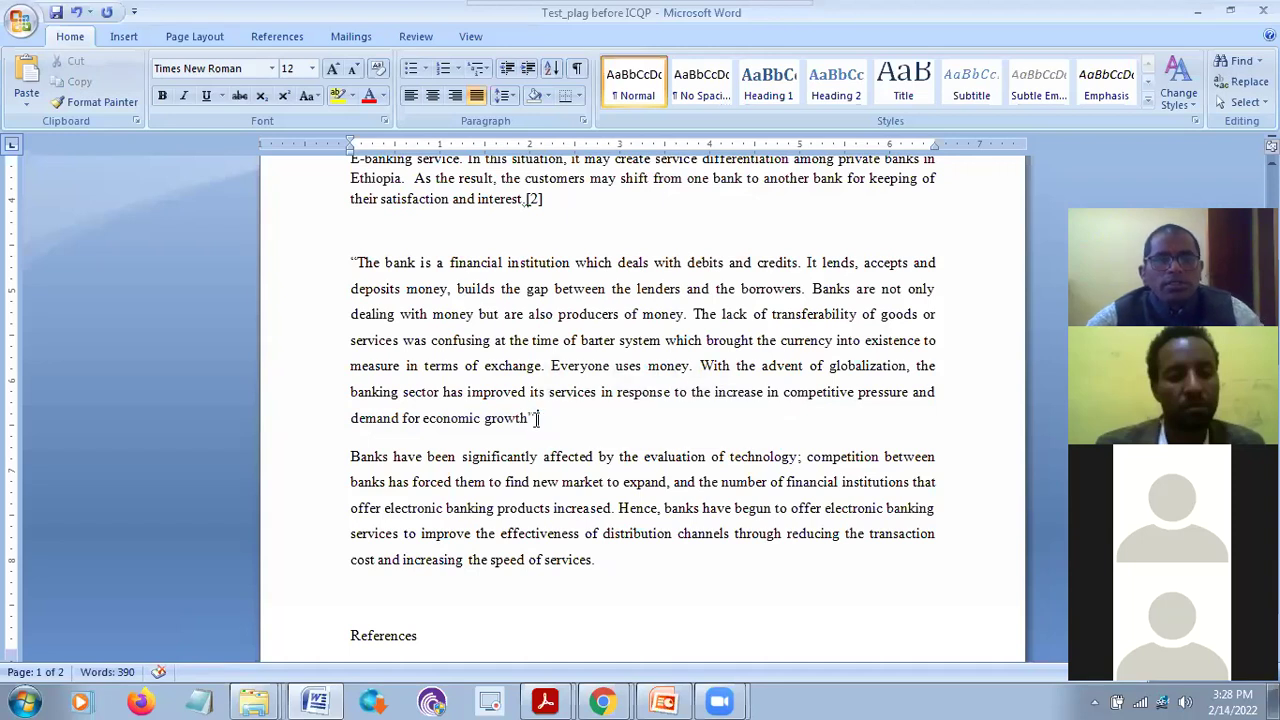
left_click(351, 262)
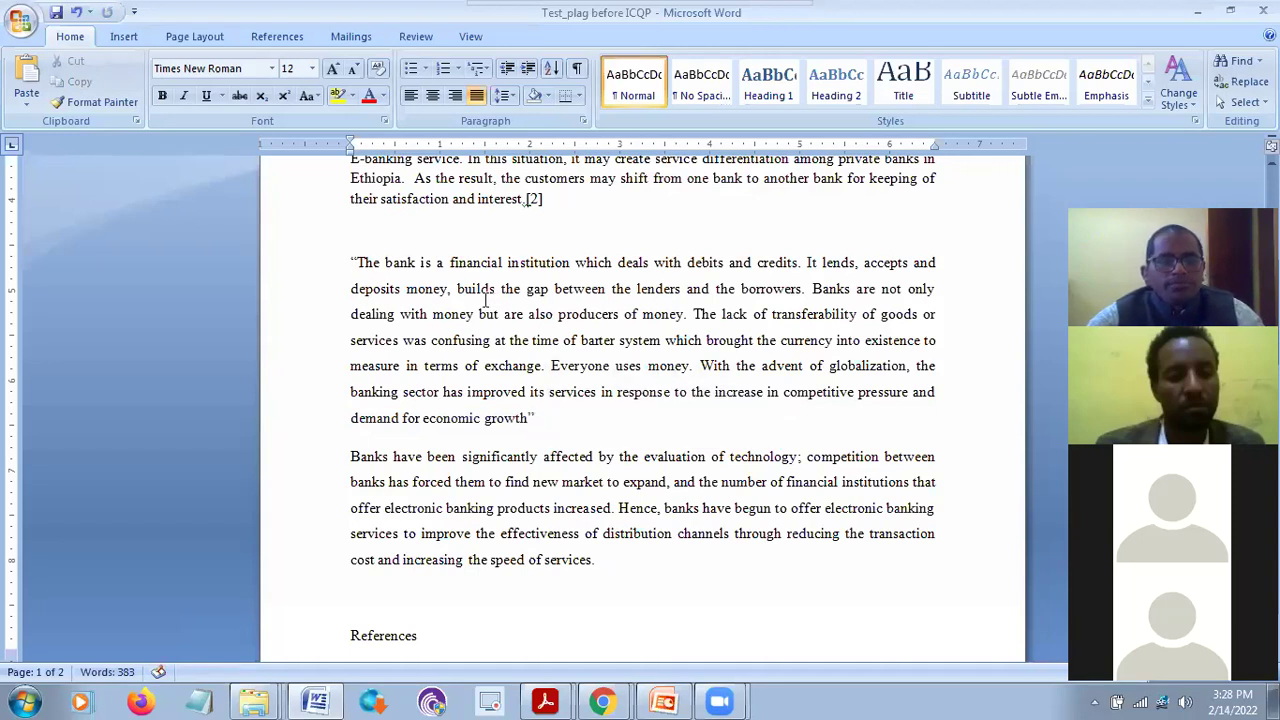
key("ctrl+v")
Add the reference number [3] after the closing quotation mark of the bank paragraph
left_click(721, 417)
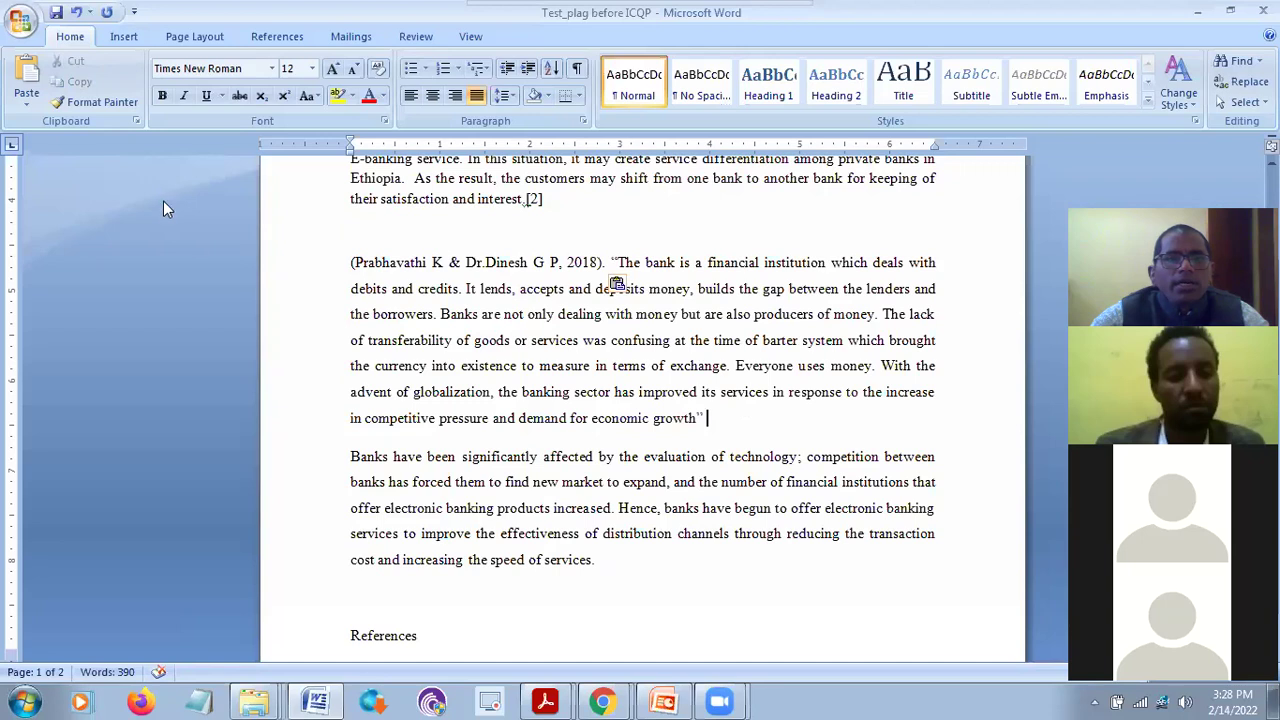
key("Escape")
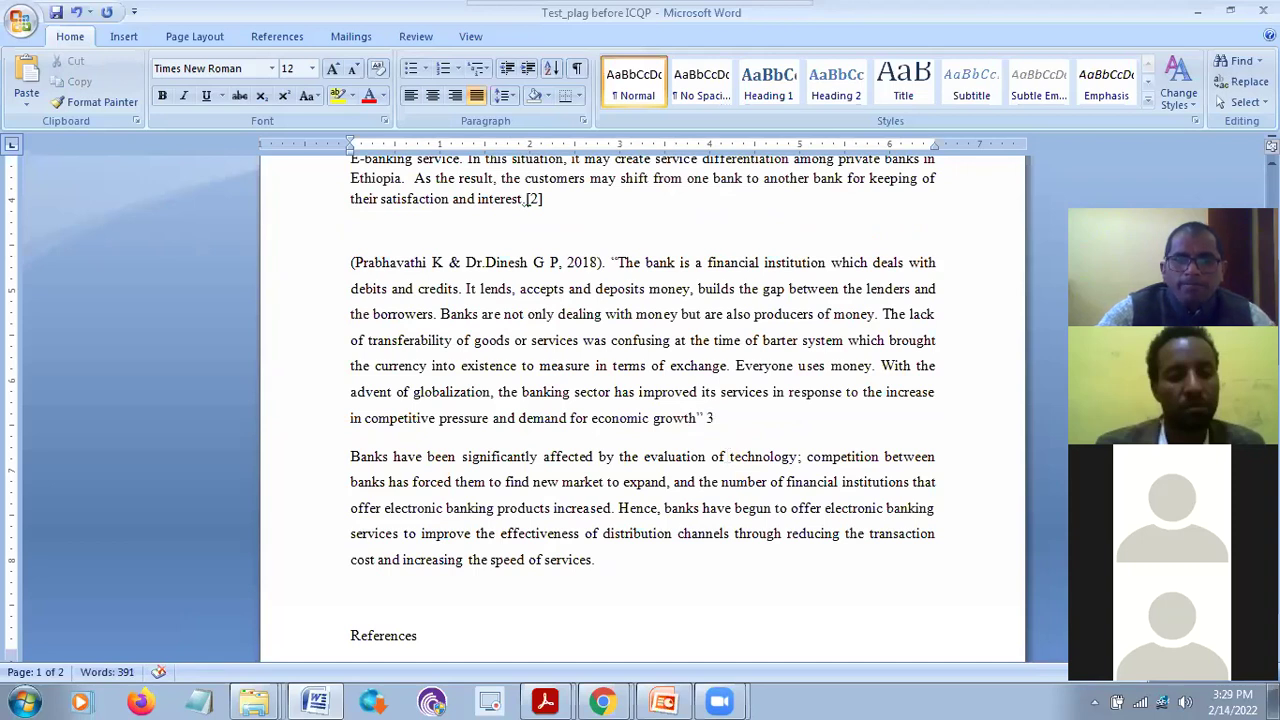
type("[")
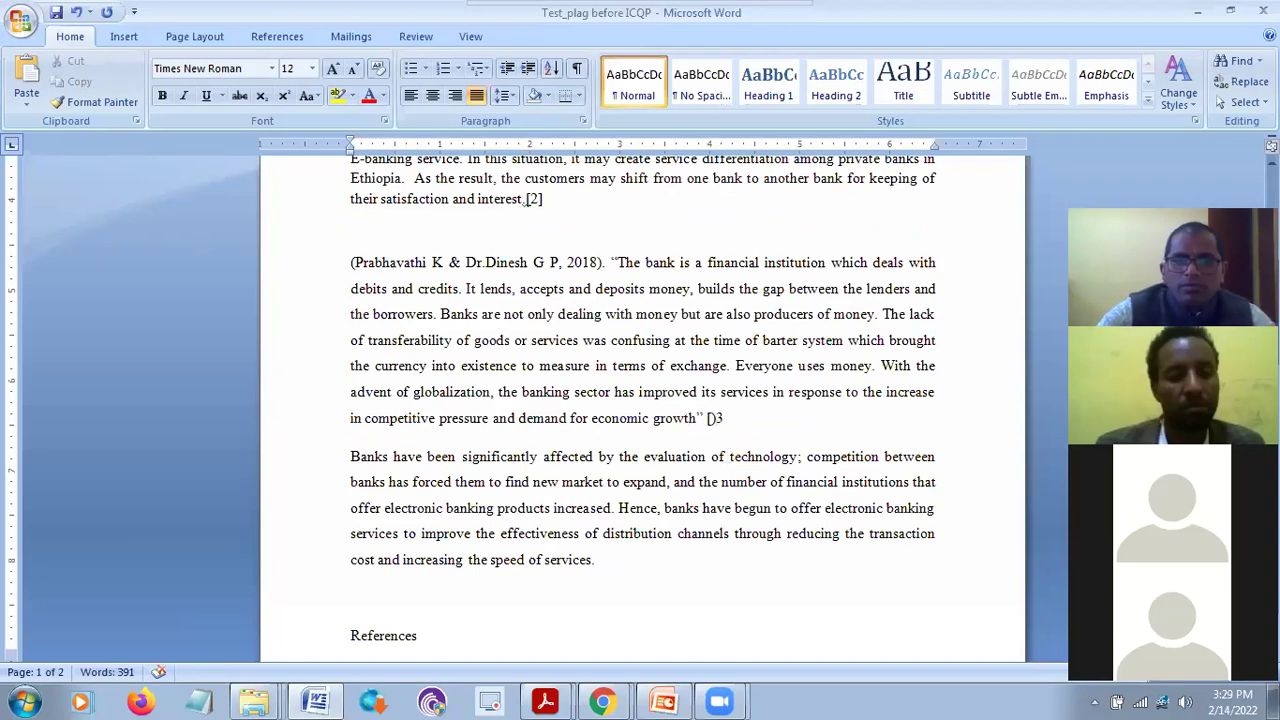
key("Right")
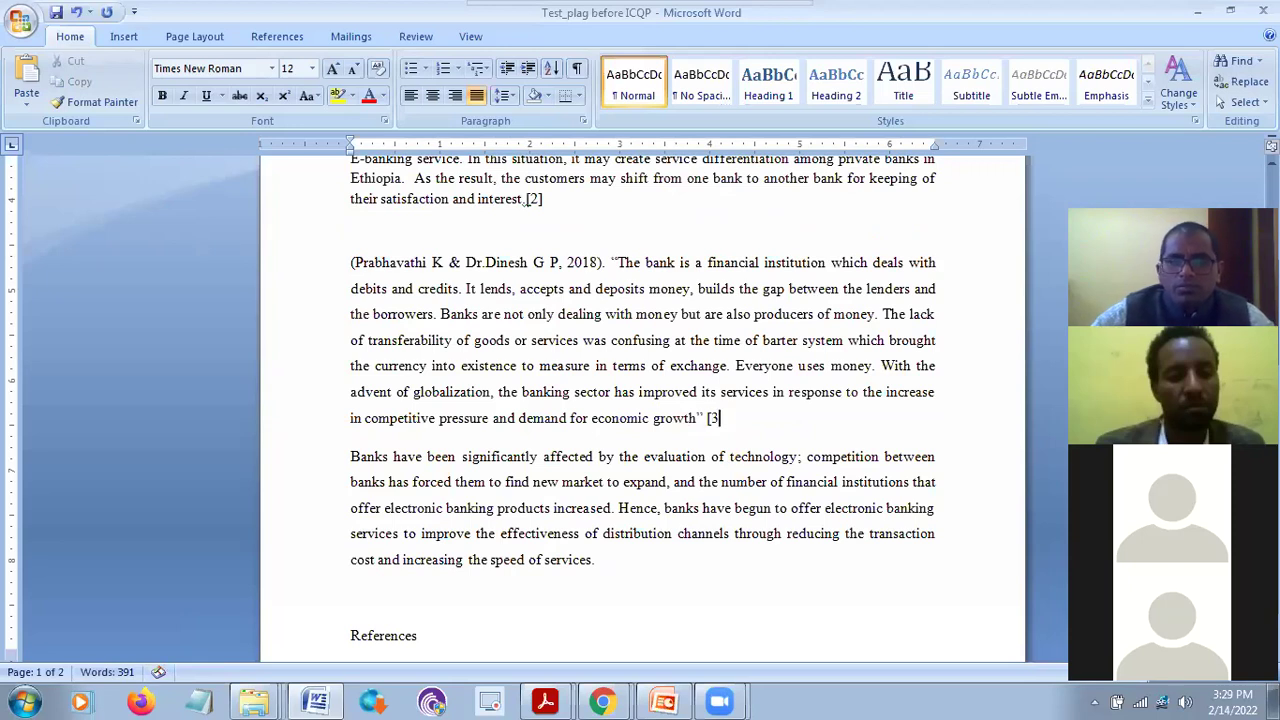
Start a third numbered entry in the reference list, below the 2015 author citation
scroll(843, 606, "down", 6)
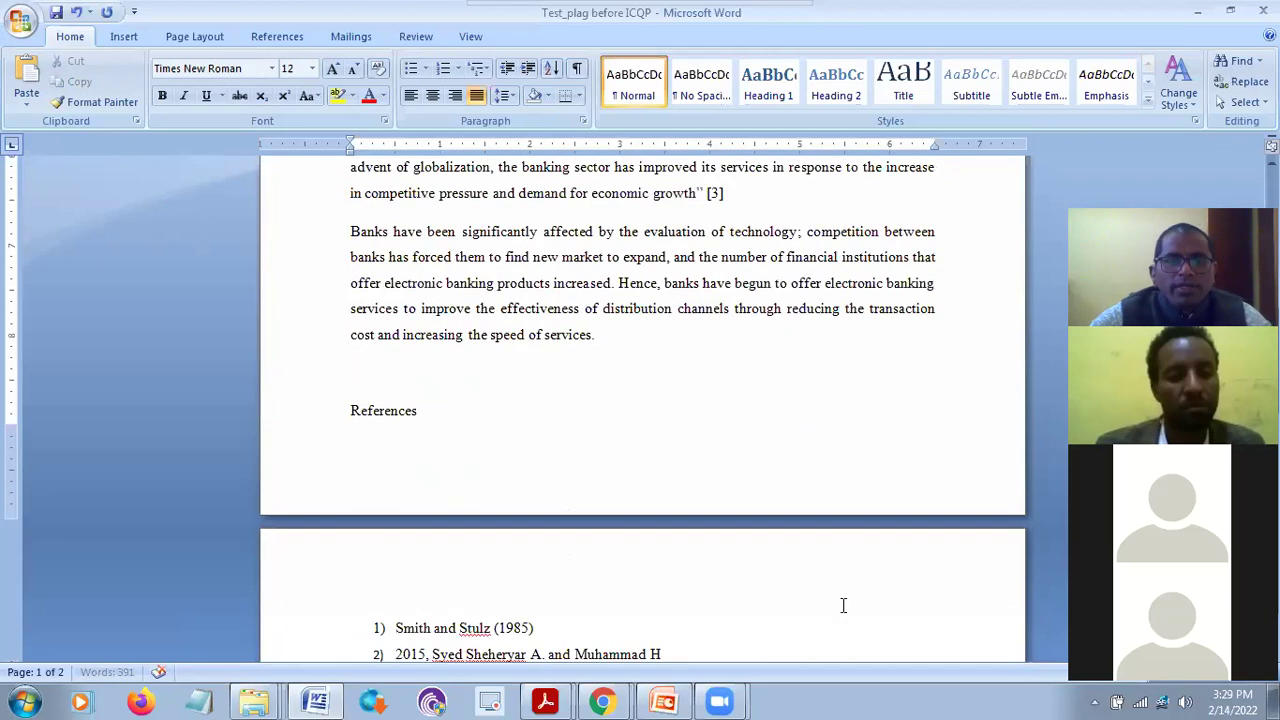
left_click(712, 412)
left_click(695, 428)
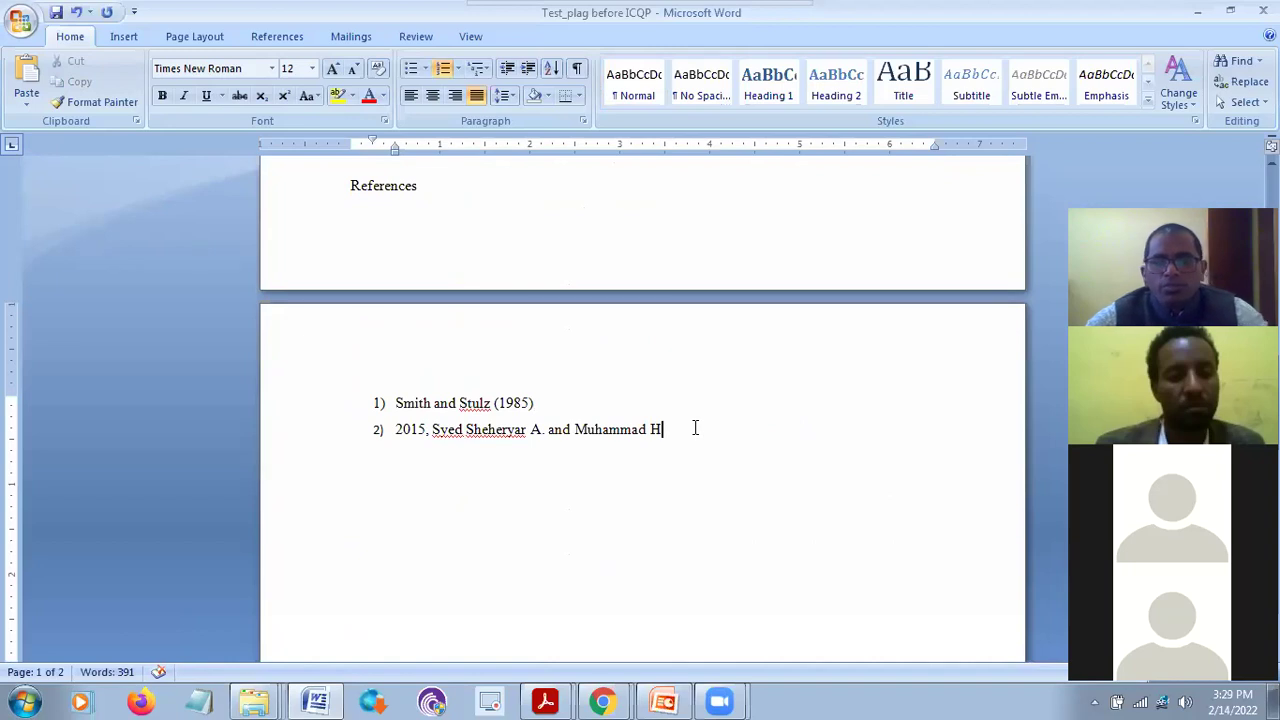
key("Return")
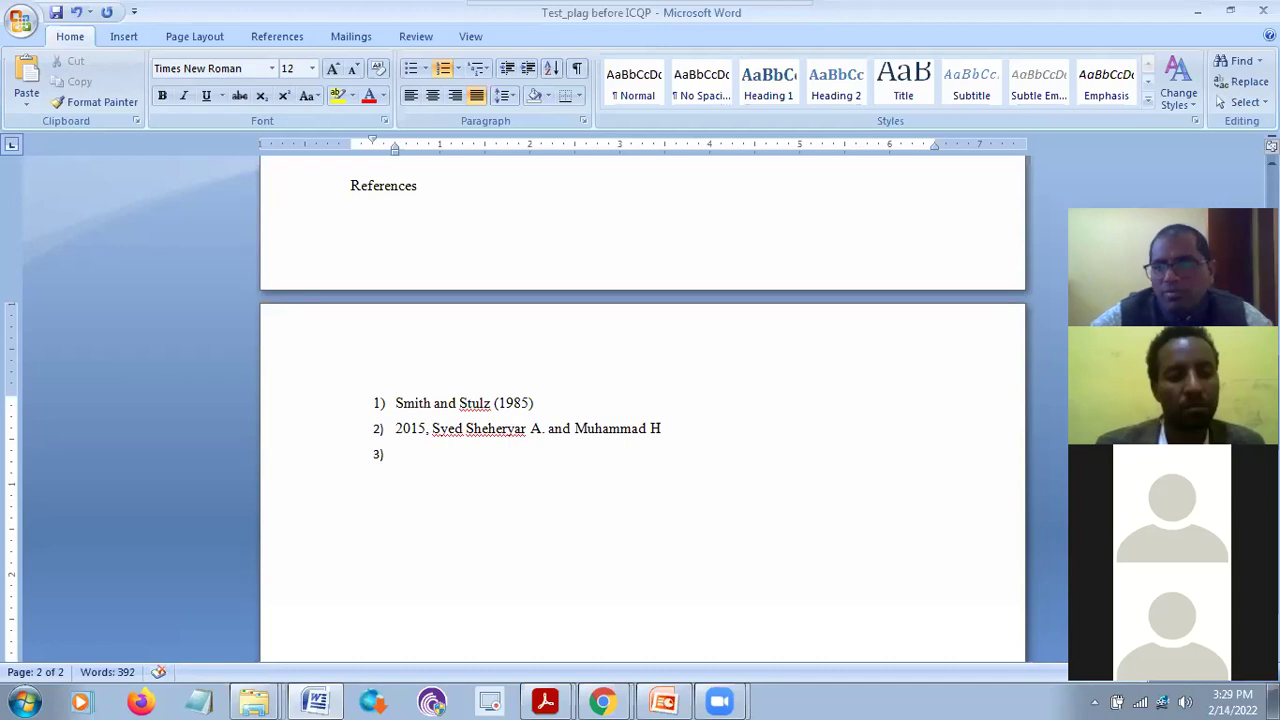
Copy the 2018 author citation from the start of the quoted bank paragraph into the third reference entry
scroll(702, 420, "up", 7)
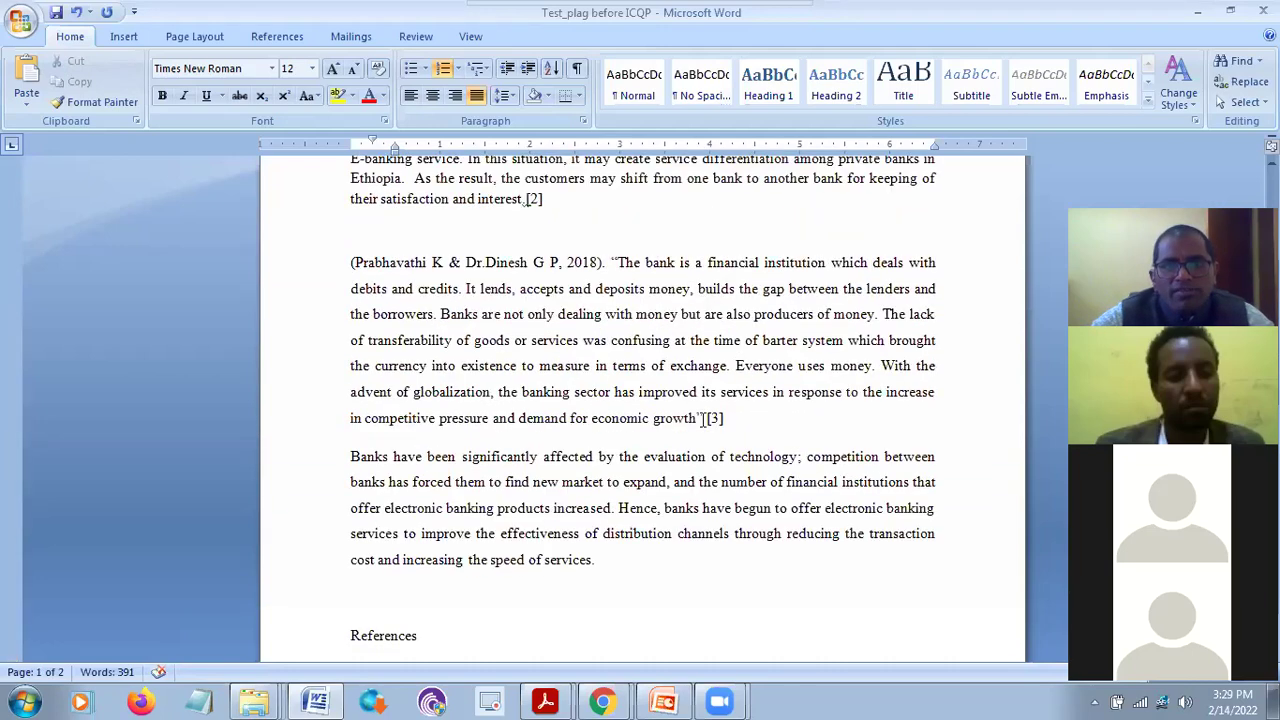
scroll(702, 420, "down", 6)
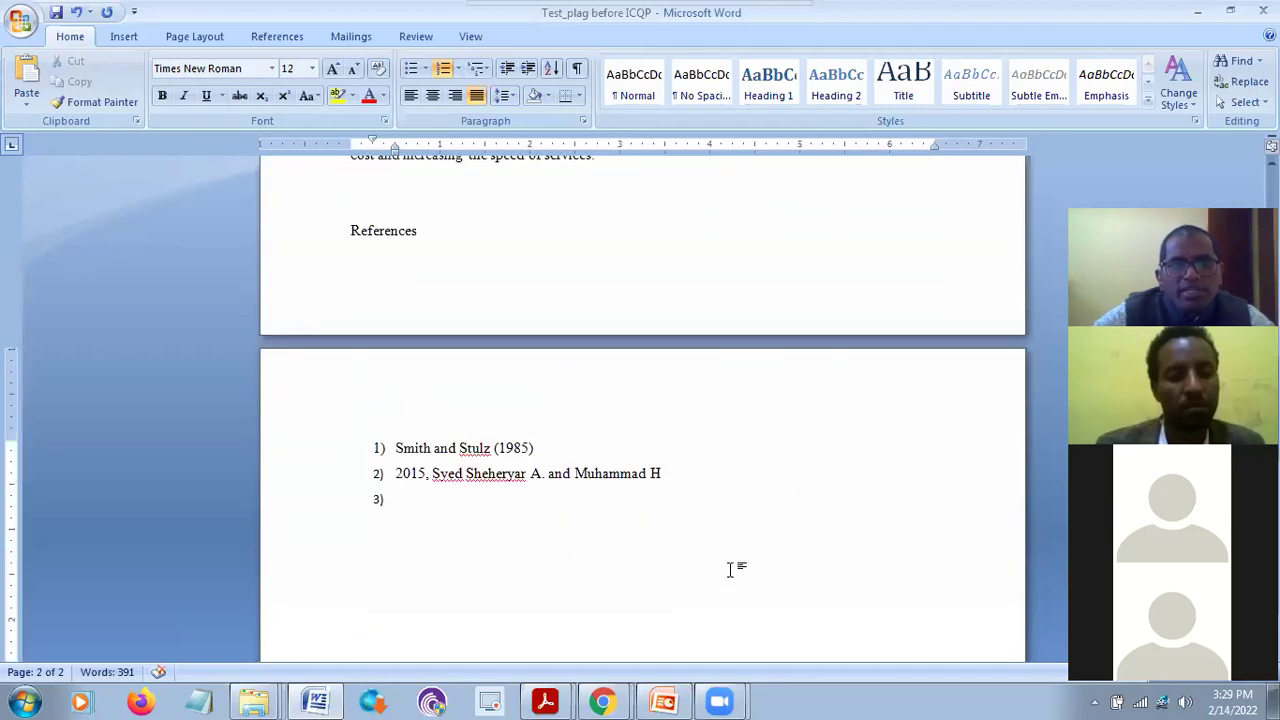
scroll(634, 443, "up", 5)
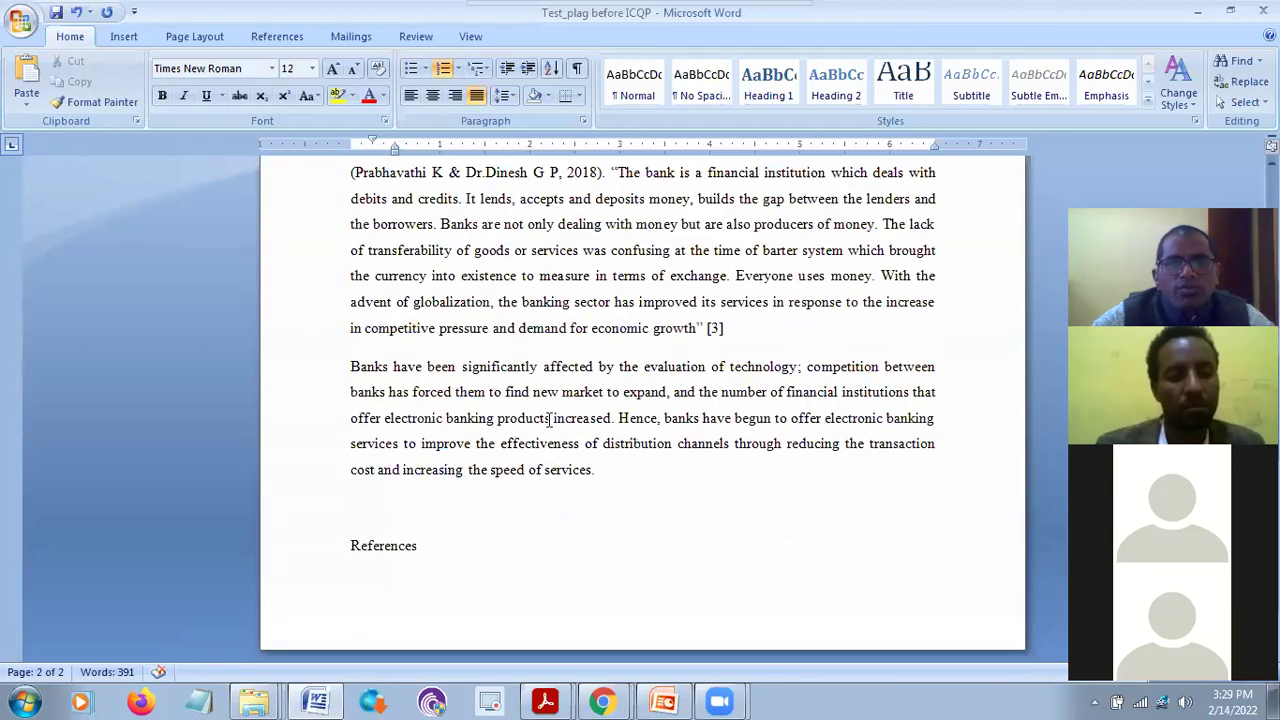
scroll(464, 416, "up", 3)
left_click_drag(350, 352, 604, 354)
key("ctrl+c")
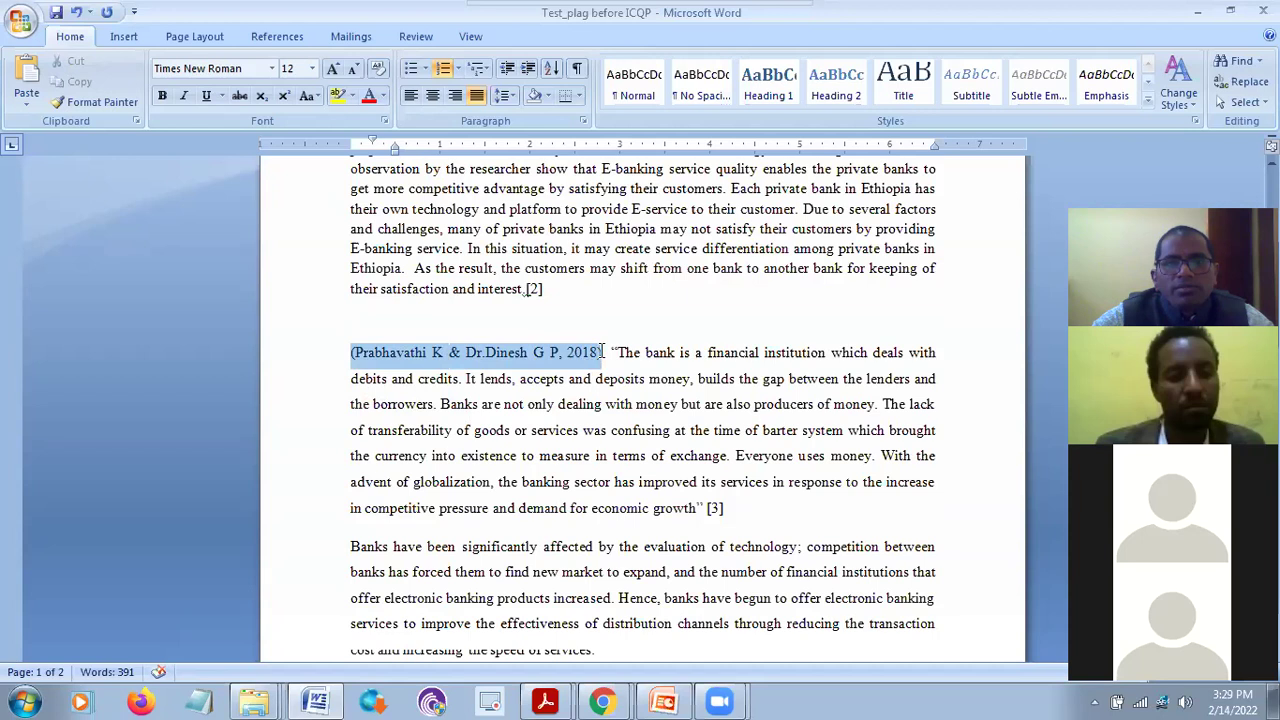
scroll(586, 486, "down", 15)
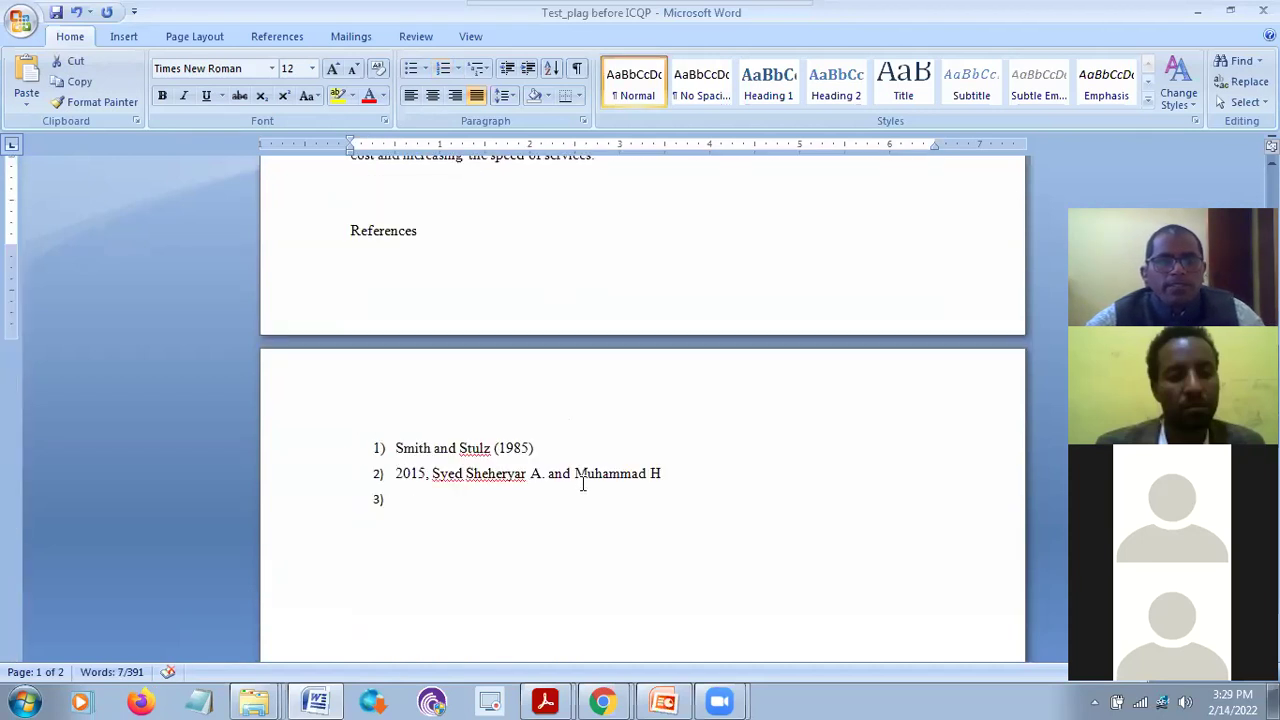
left_click(421, 292)
key("ctrl+v")
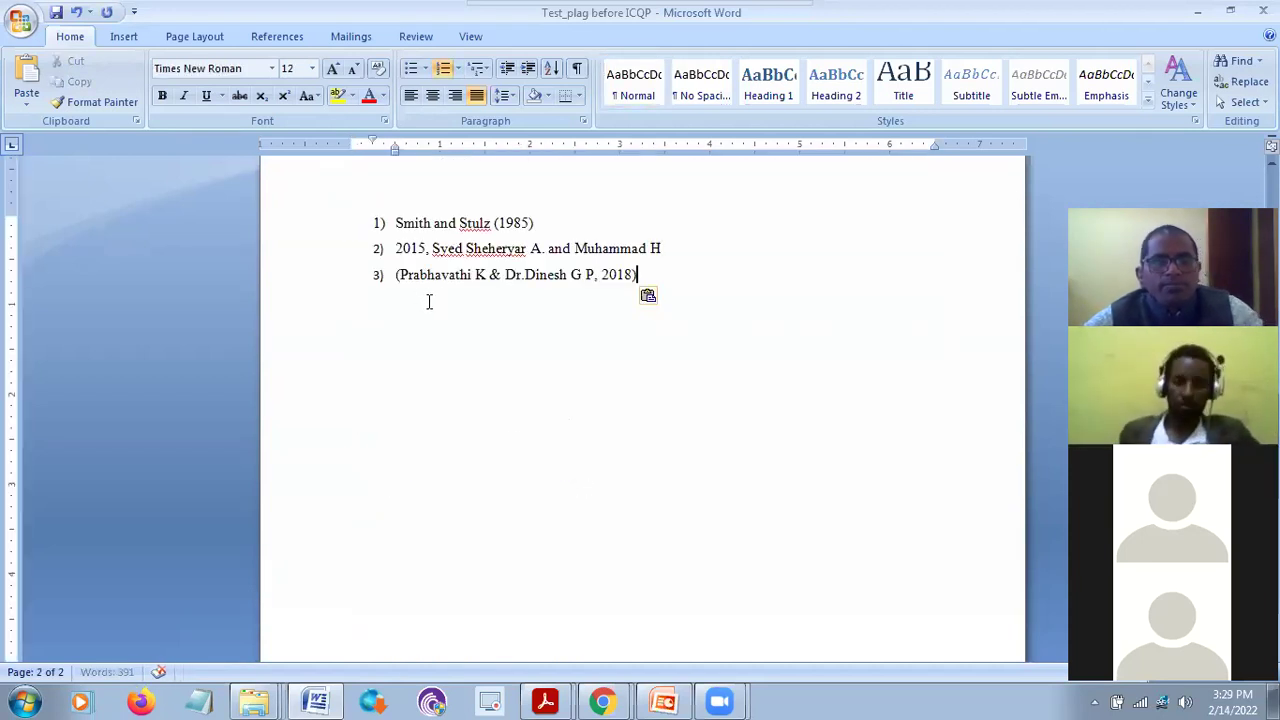
Remove the brackets around the 2018 author citation in the third reference entry and return to the quoted bank paragraph
key("BackSpace")
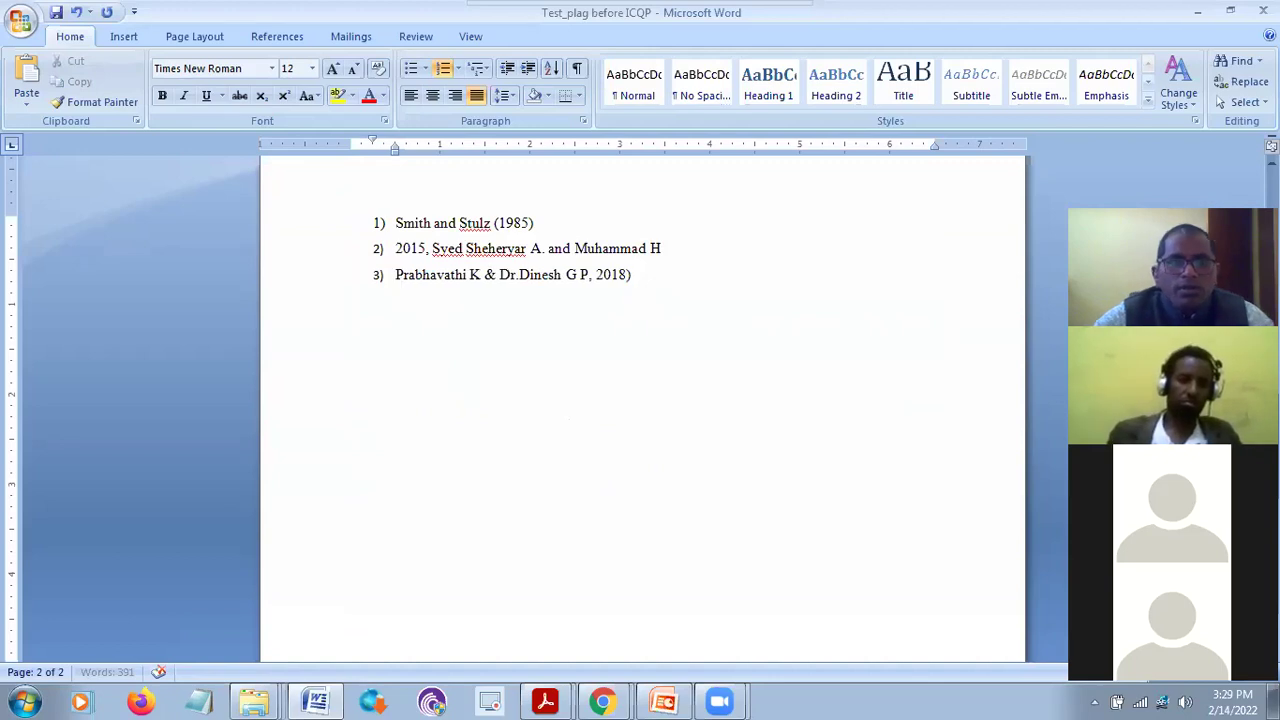
left_click(638, 276)
key("BackSpace")
scroll(720, 323, "up", 10)
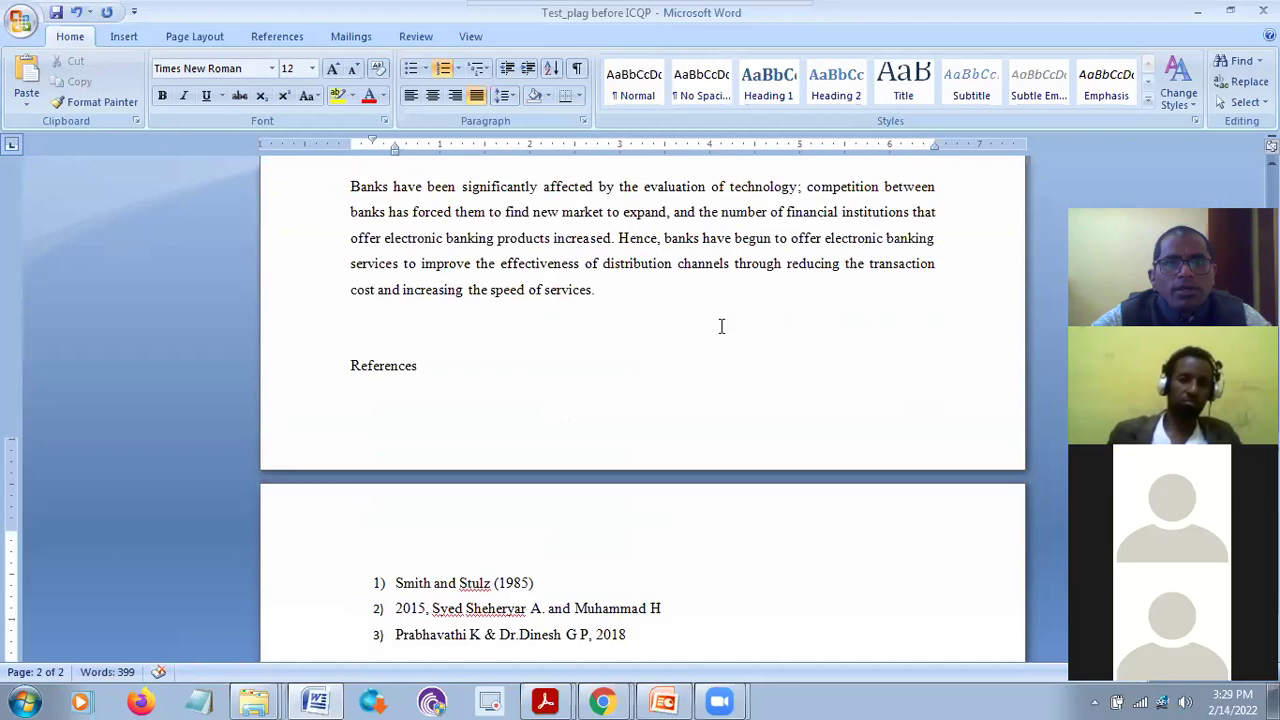
scroll(720, 323, "up", 3)
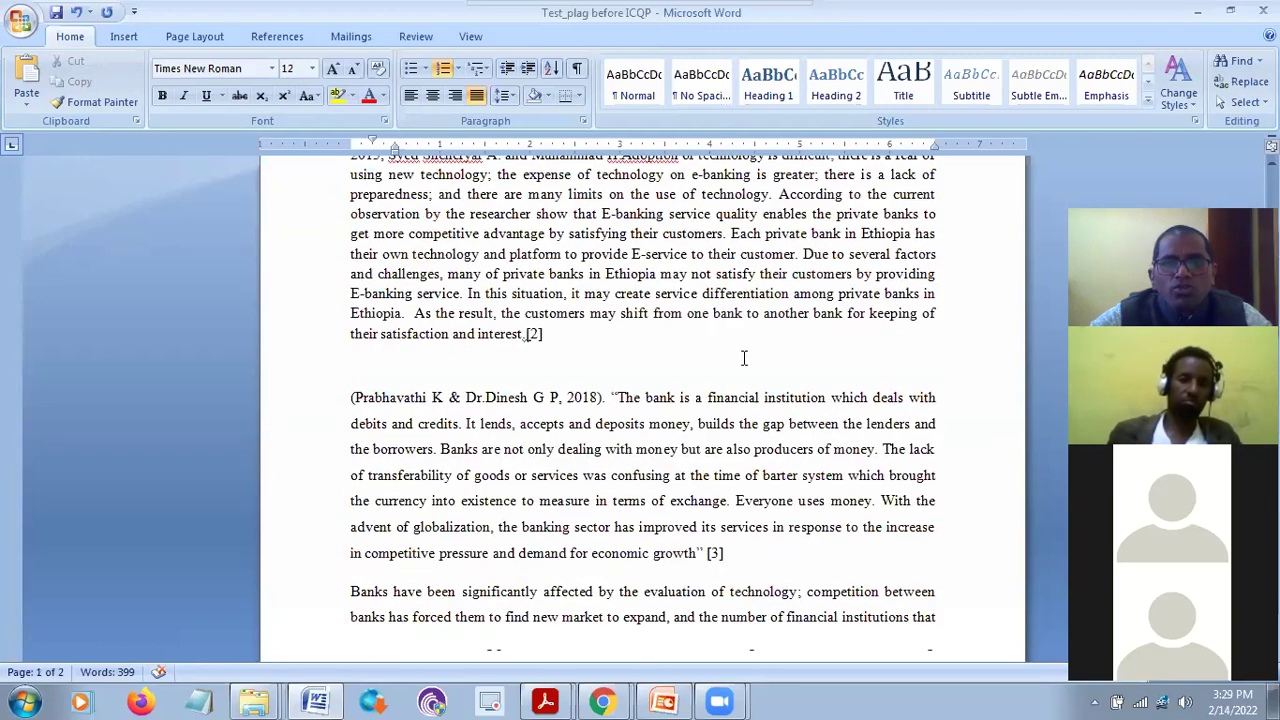
Read through the cited paragraphs of the document, checking the quotations and their citation numbers [1] to [3]
scroll(744, 358, "down", 1)
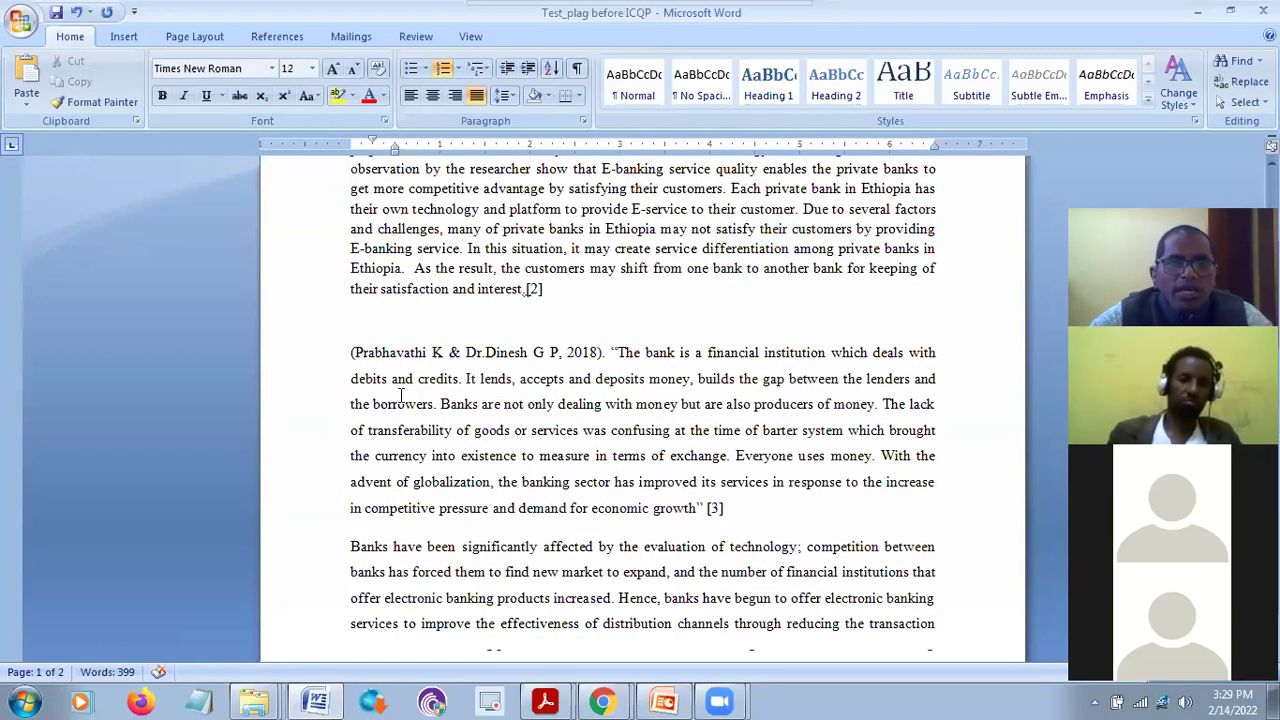
scroll(600, 428, "up", 5)
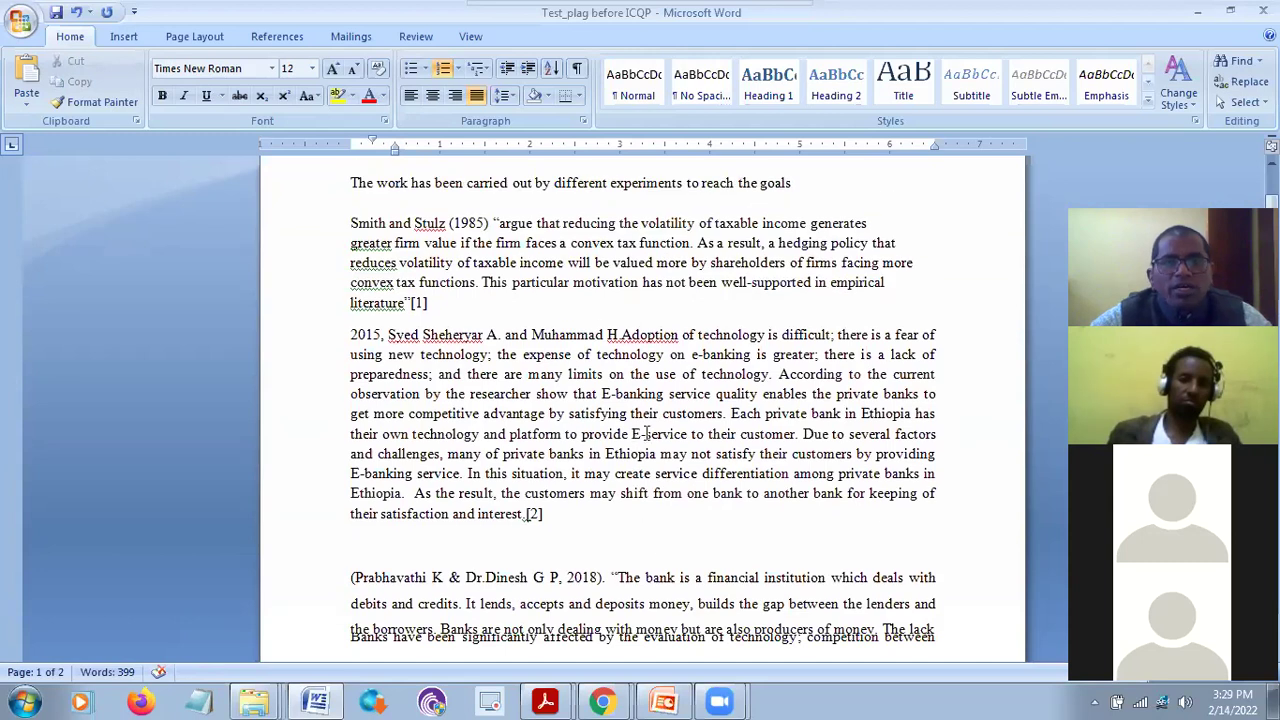
scroll(648, 434, "down", 3)
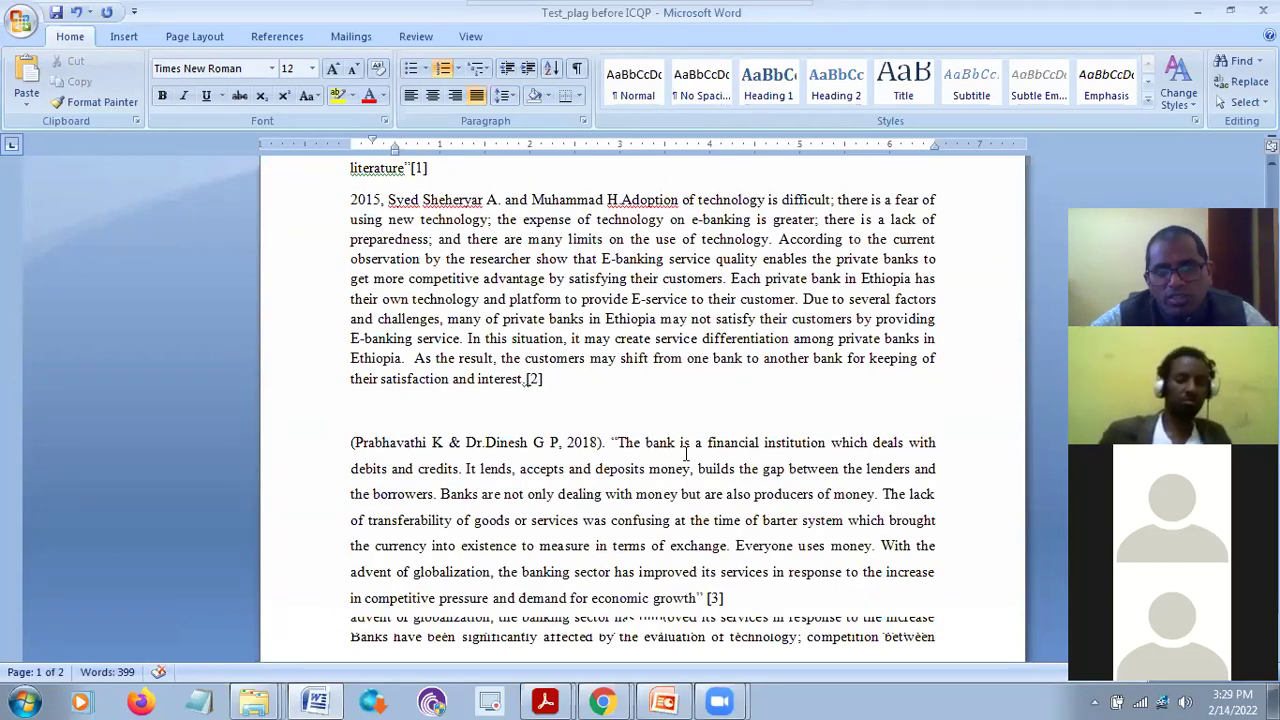
scroll(692, 451, "down", 2)
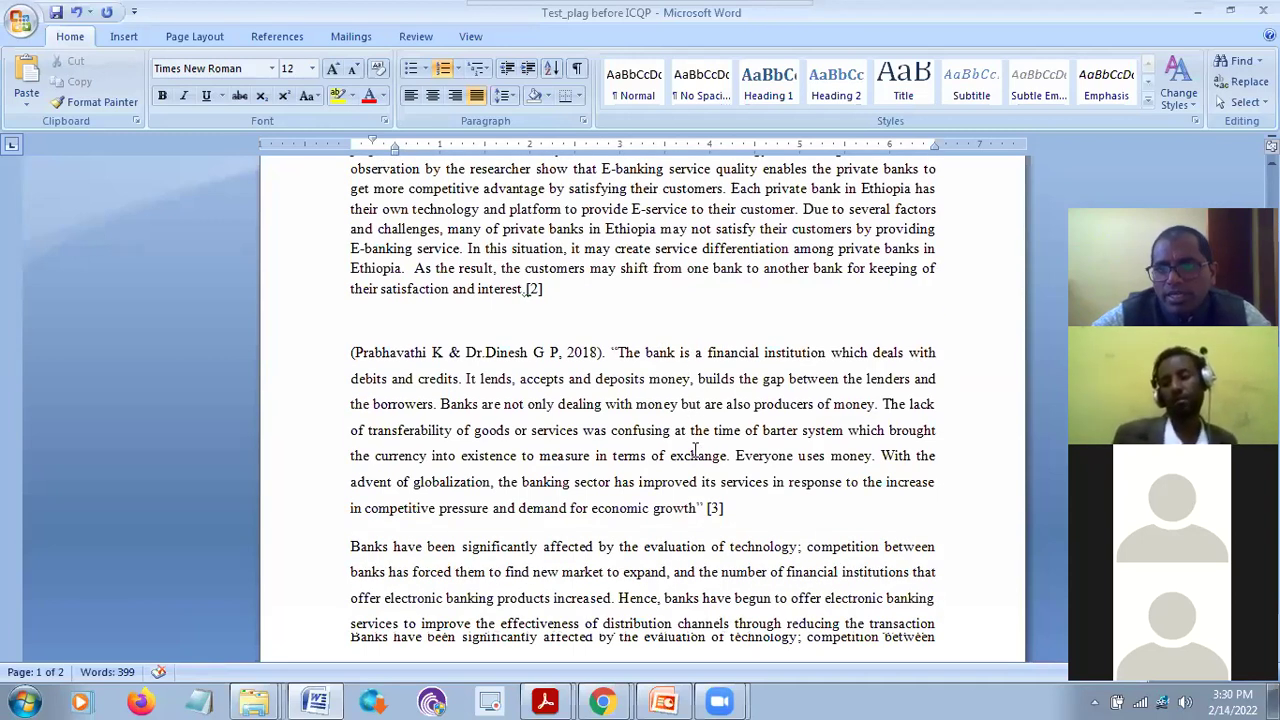
left_click(734, 503)
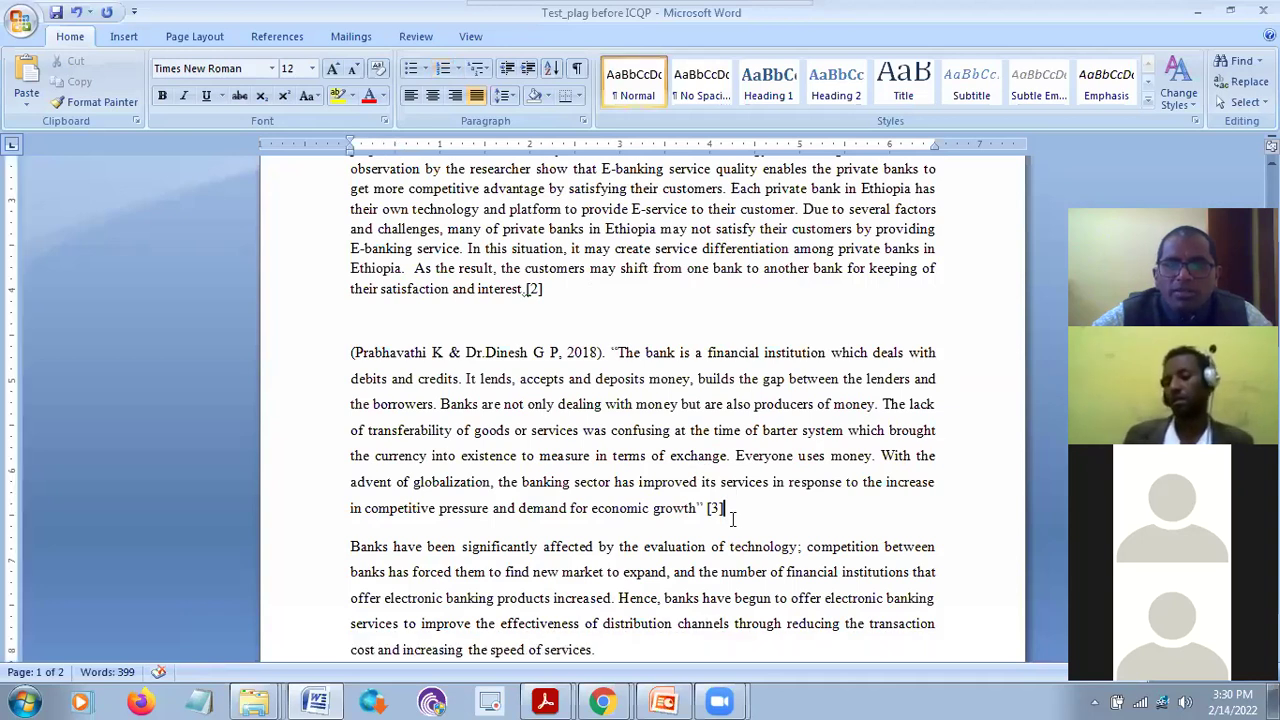
scroll(767, 503, "down", 2)
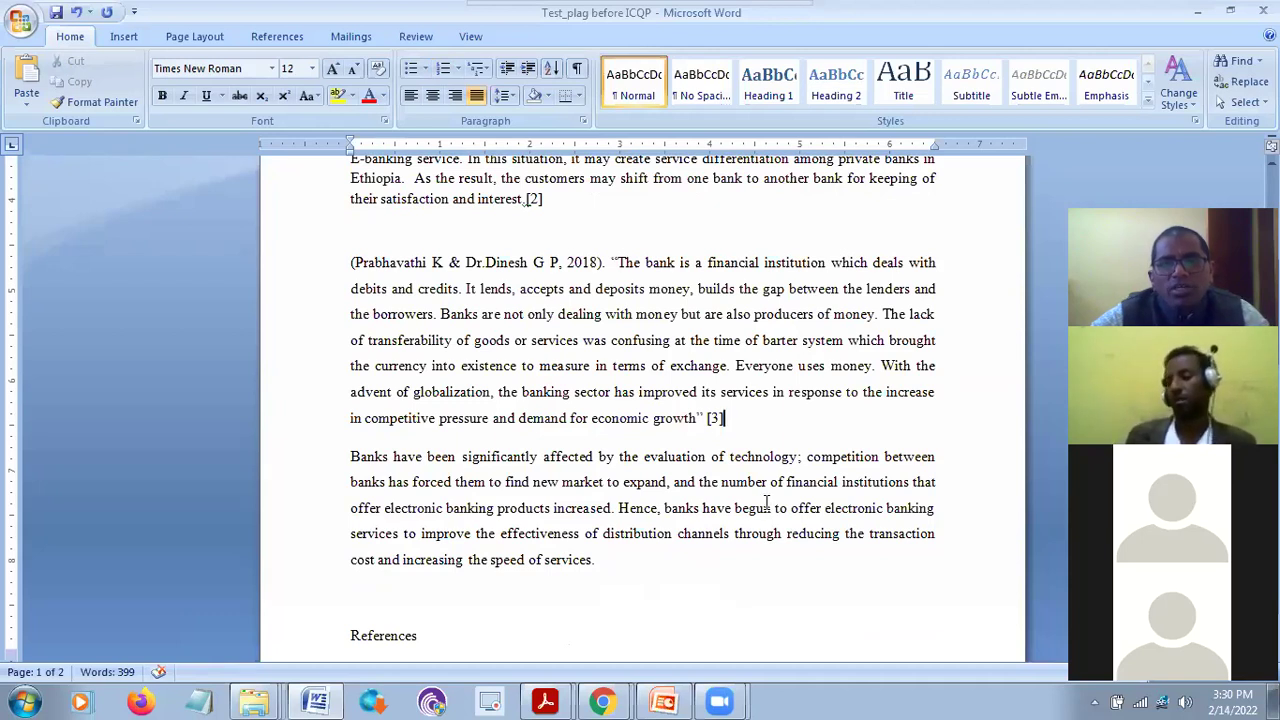
scroll(767, 500, "up", 3)
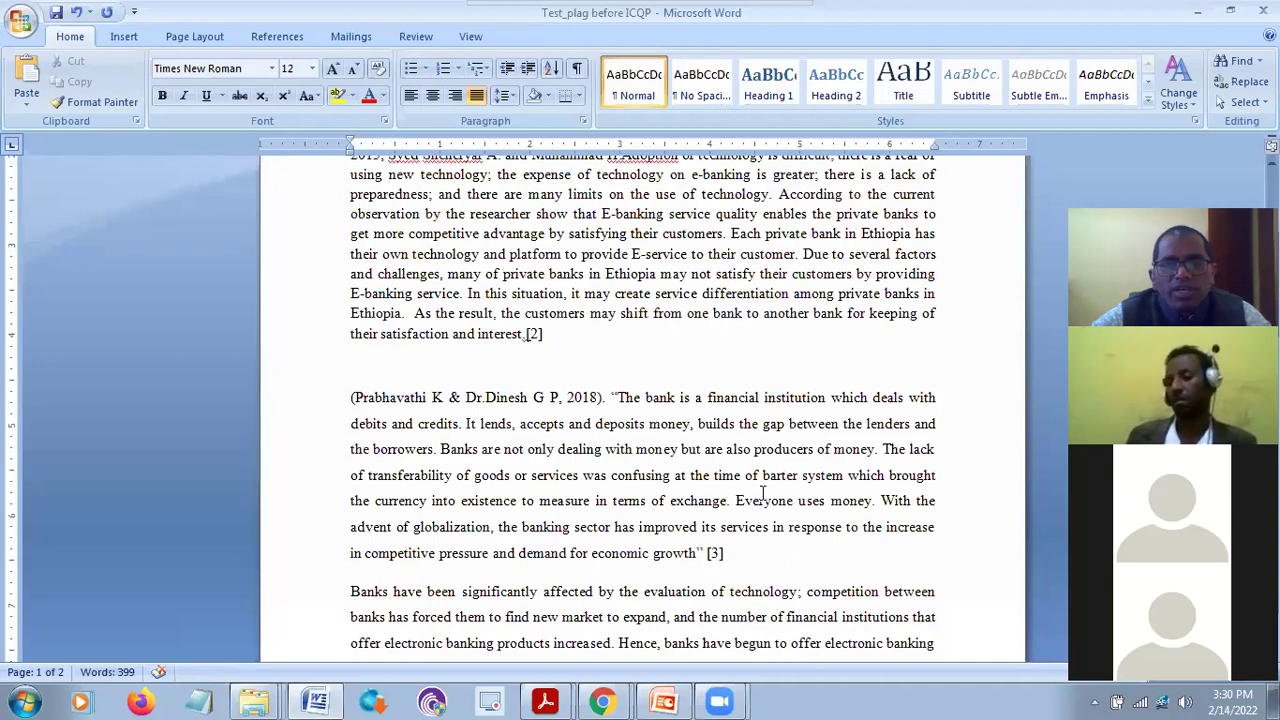
scroll(762, 493, "up", 6)
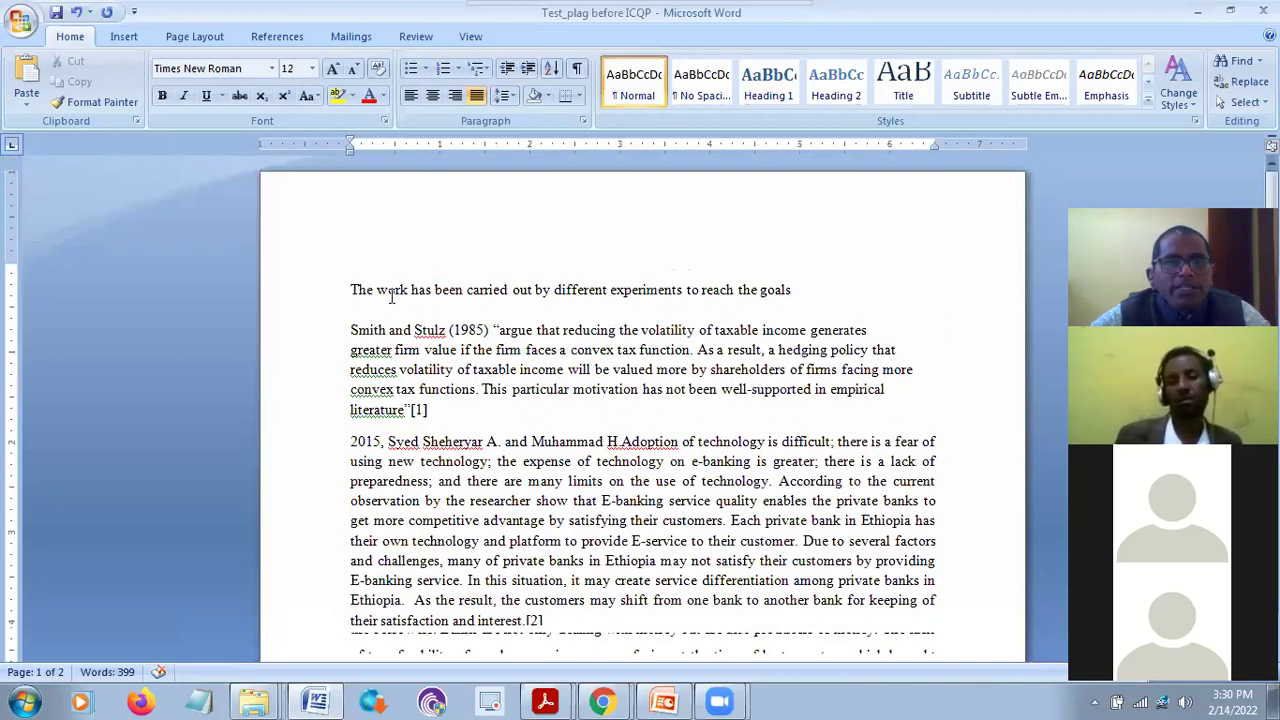
Move the phrase "to reach the goals" to the start of the opening sentence and capitalize it as "To"
left_click_drag(352, 289, 706, 302)
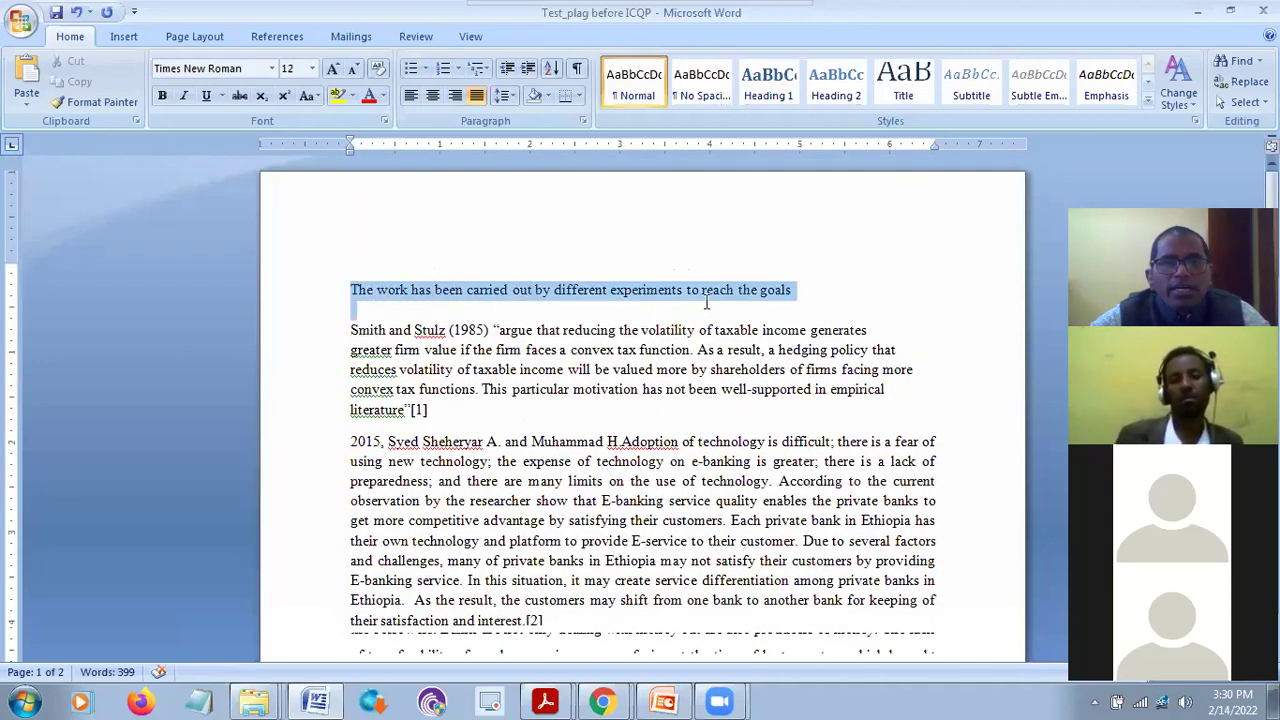
left_click(804, 296)
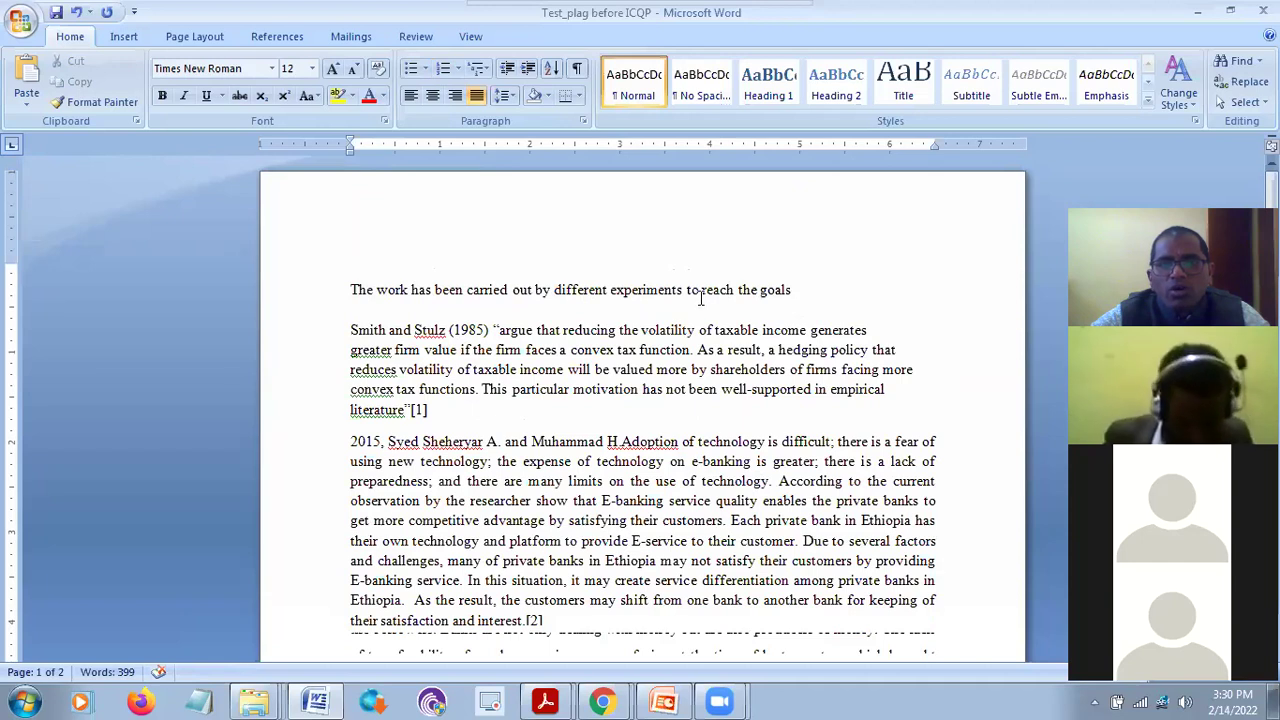
left_click_drag(687, 293, 791, 293)
key("ctrl+c")
key("Delete")
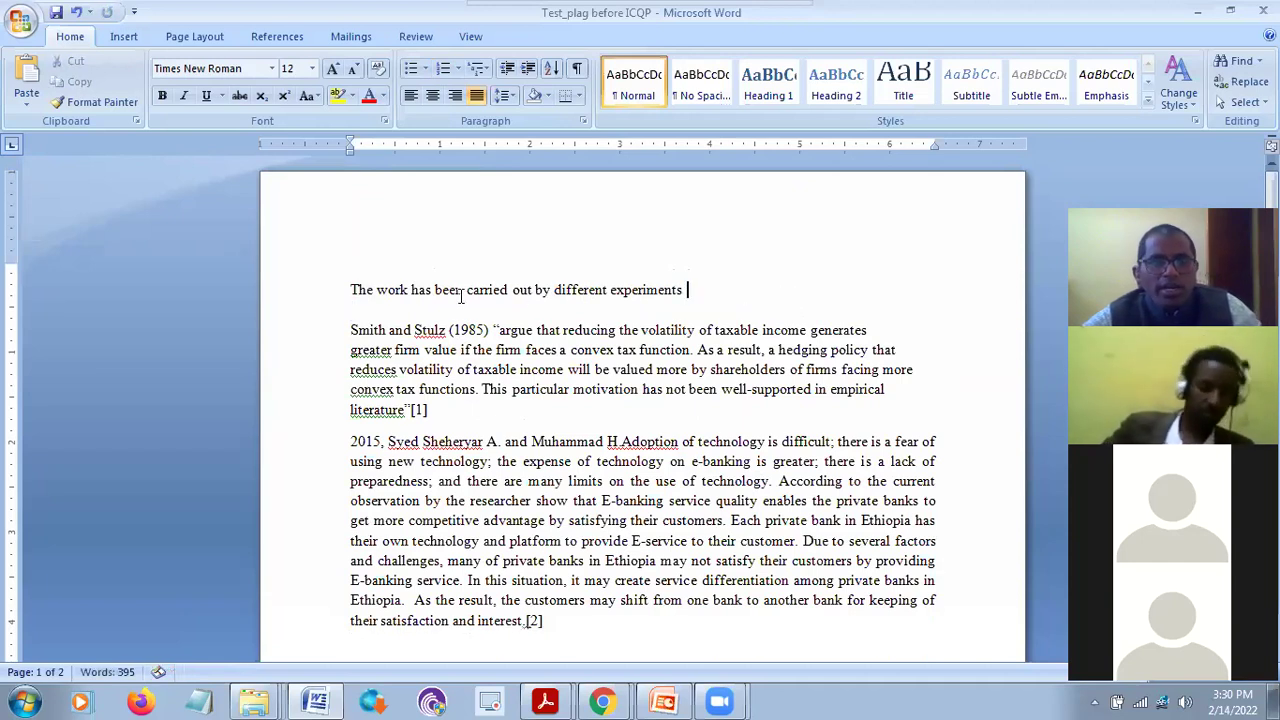
left_click(352, 290)
key("ctrl+v")
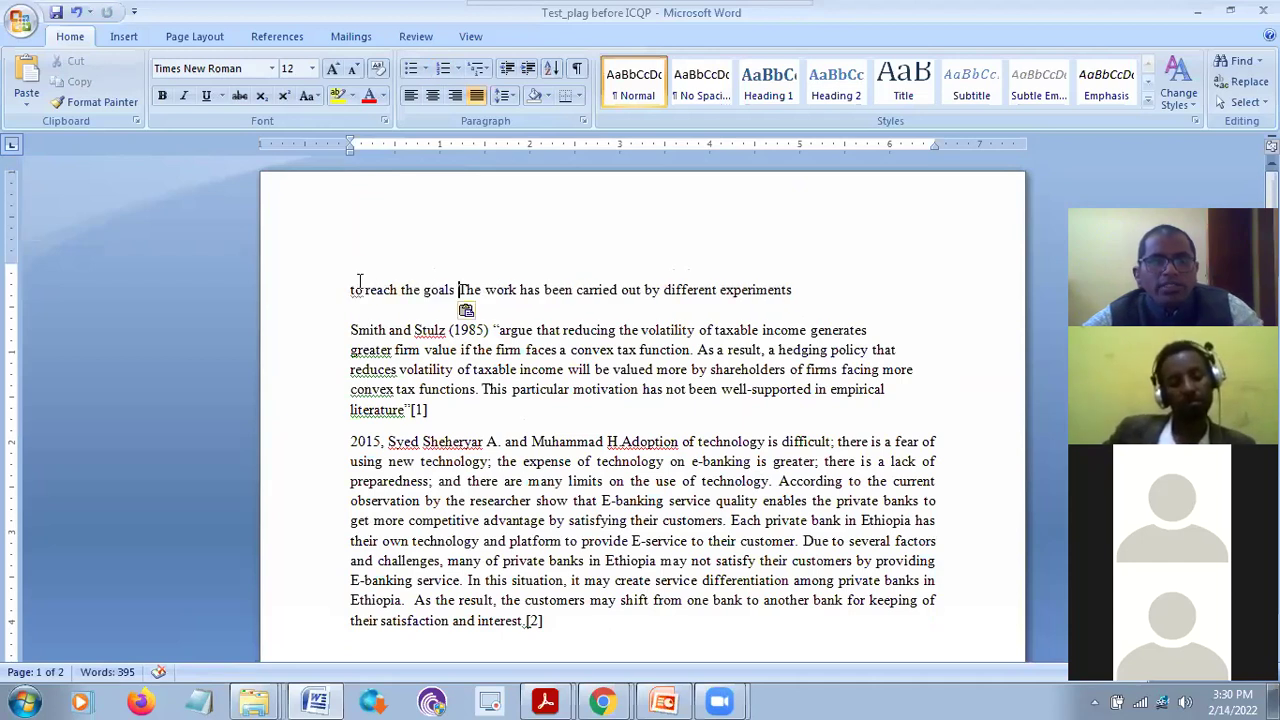
left_click(356, 290)
key("BackSpace")
type("T")
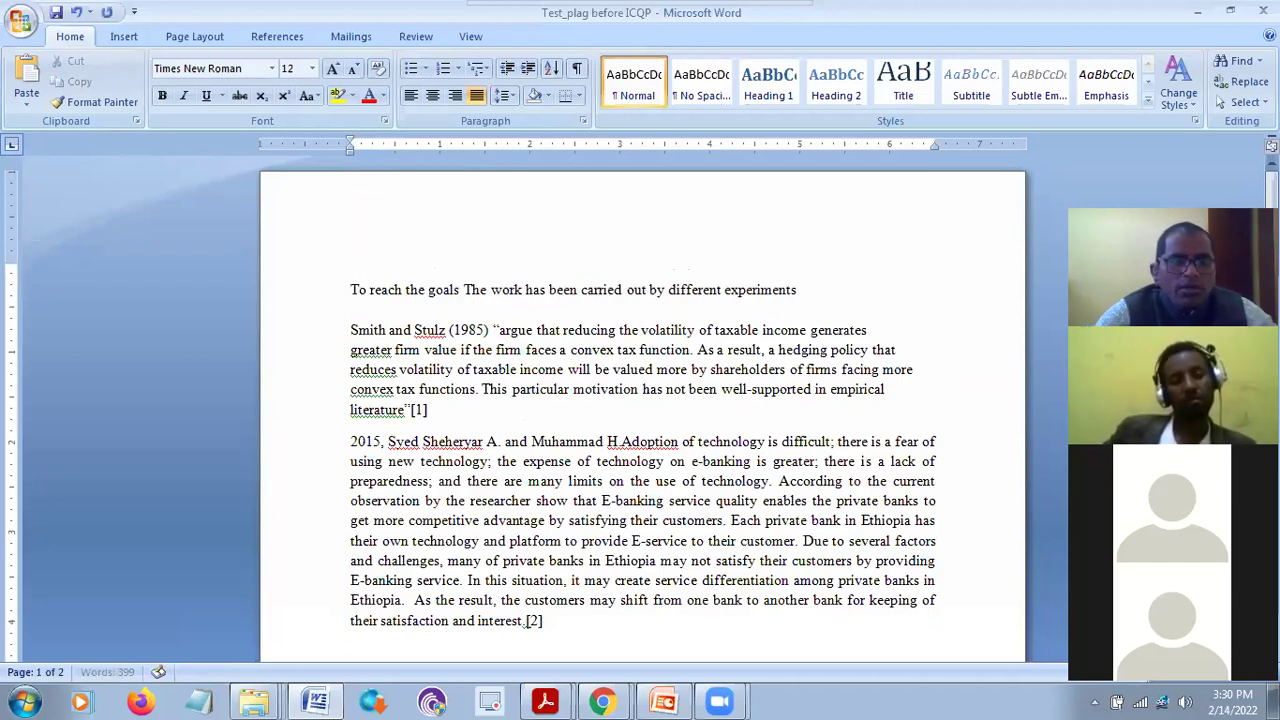
Insert a page break before the References heading so it starts on the page with the reference list
scroll(600, 332, "down", 3)
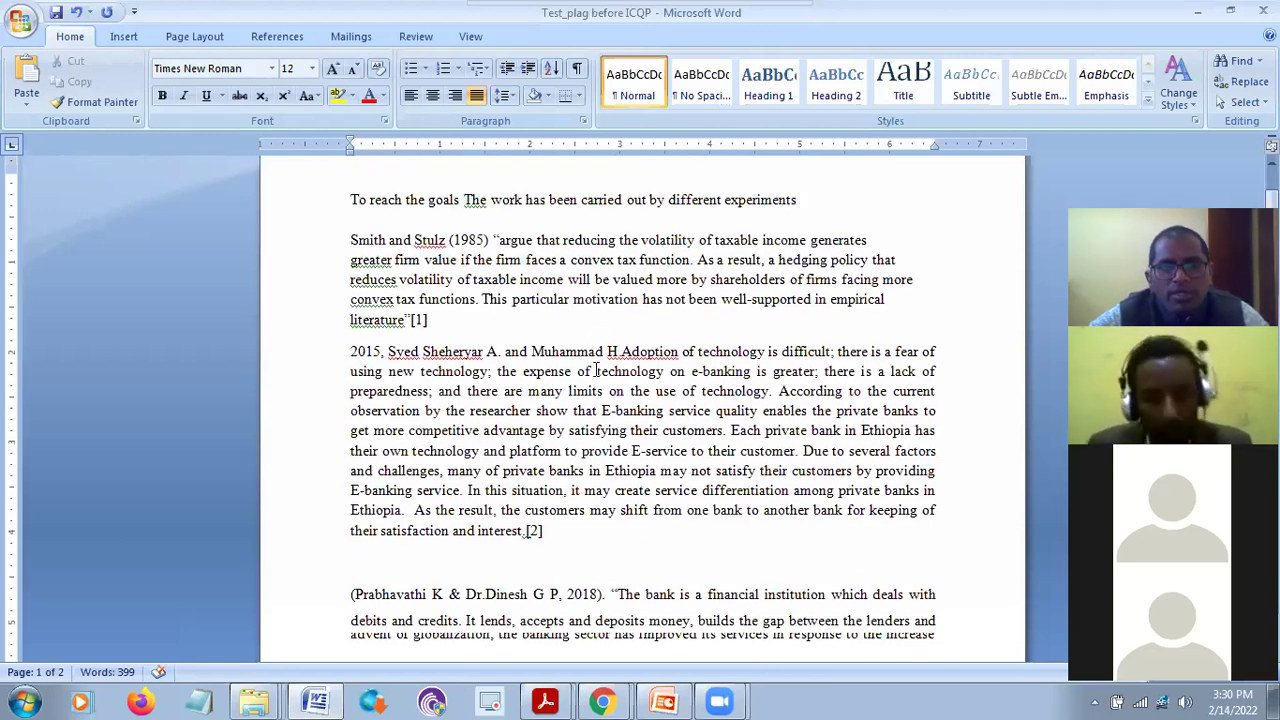
scroll(572, 394, "down", 1)
scroll(572, 394, "down", 10)
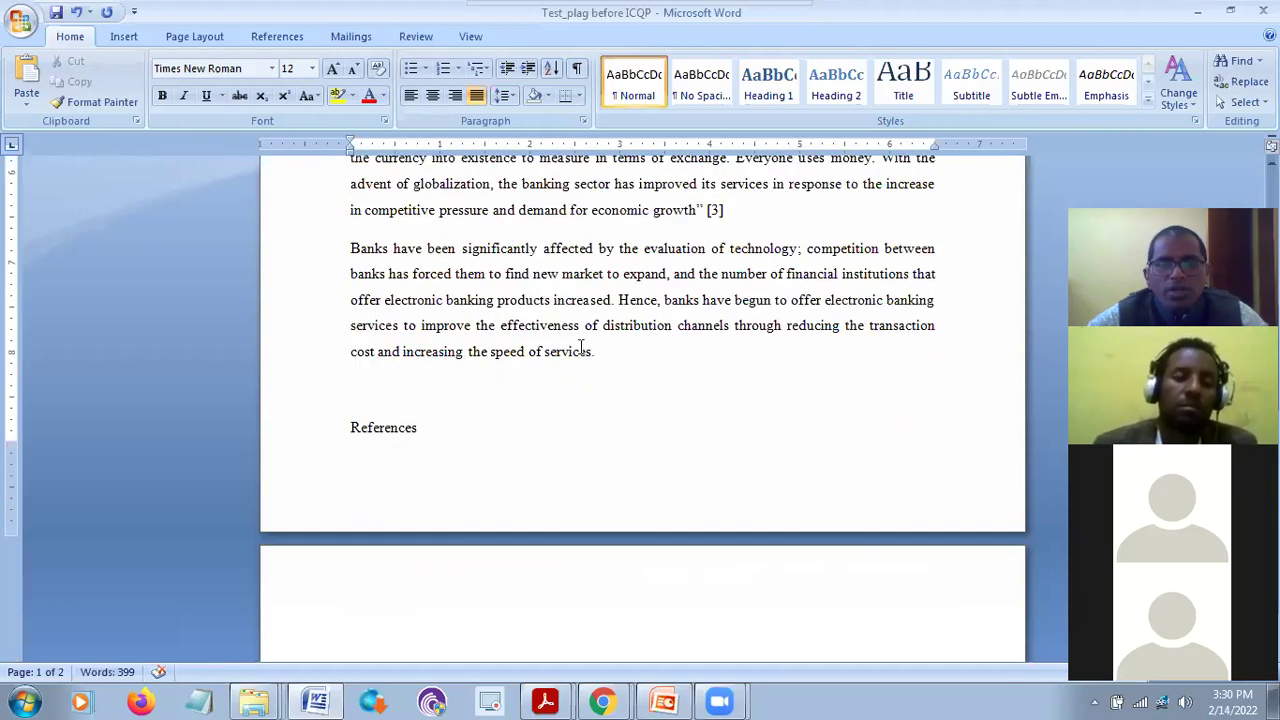
left_click(428, 397)
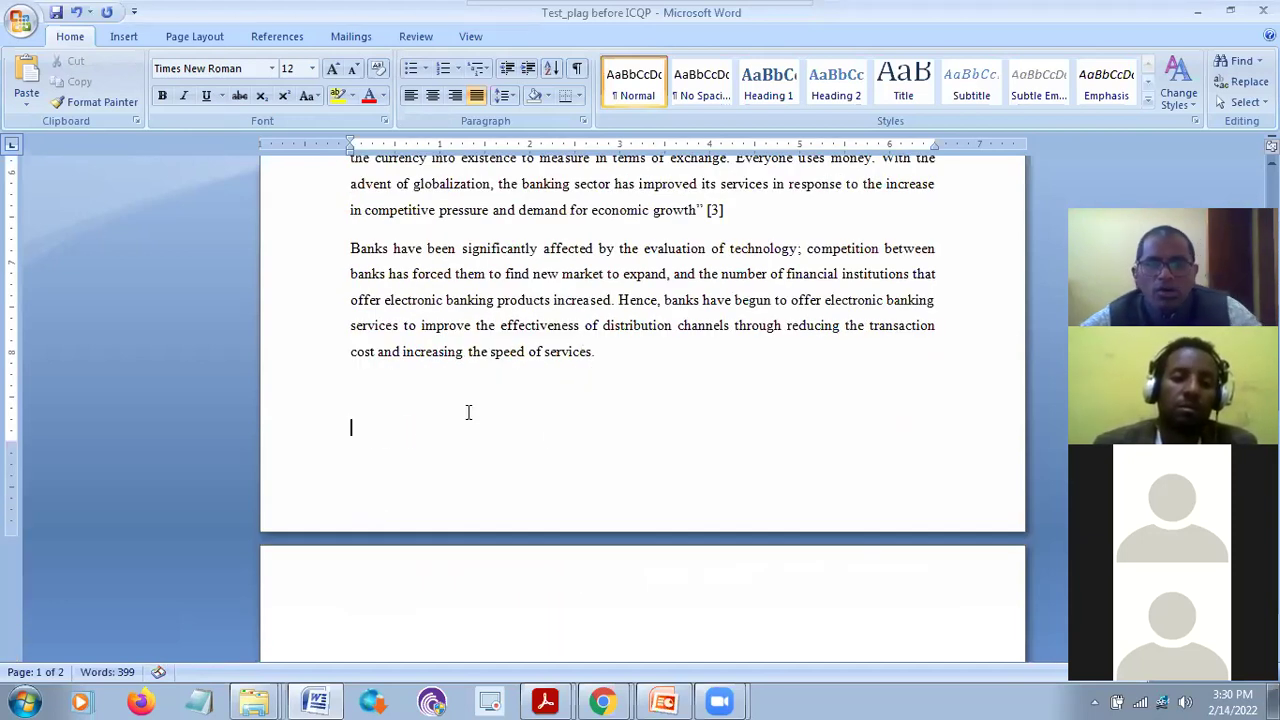
key("ctrl+Return")
scroll(570, 432, "down", 8)
scroll(573, 427, "up", 9)
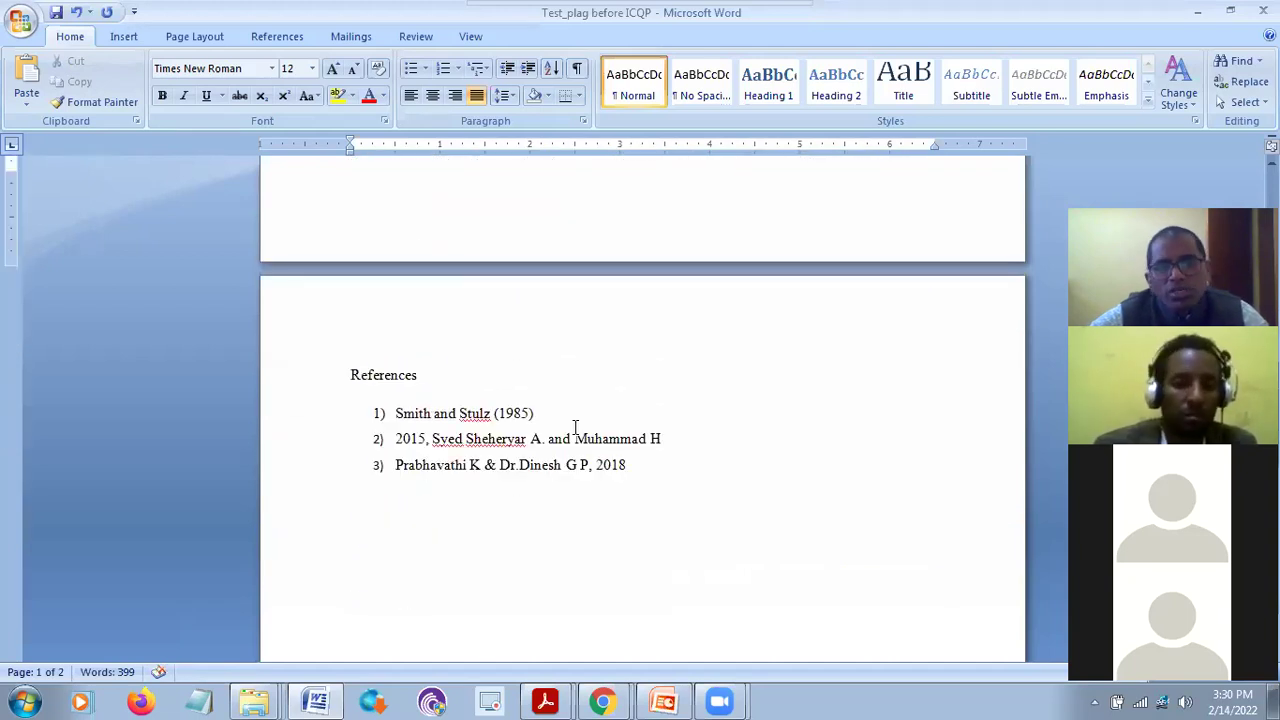
scroll(575, 427, "down", 2)
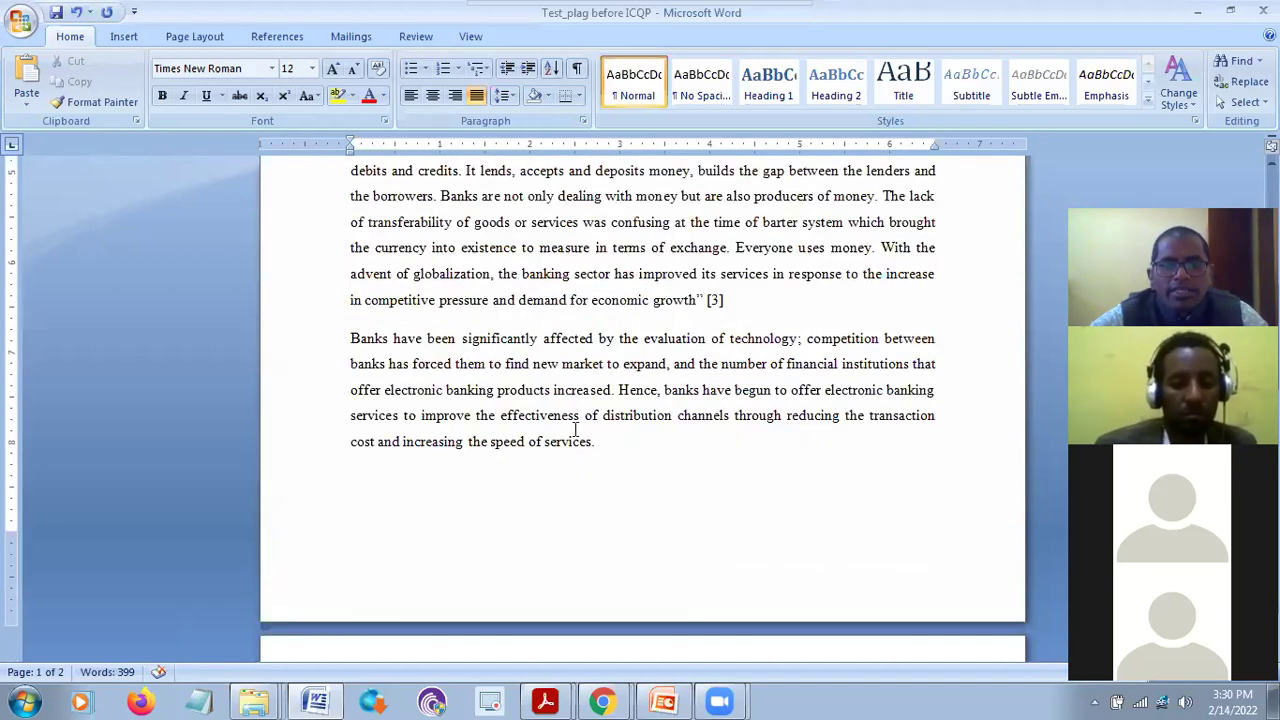
Switch to ICQP Test.pdf in Acrobat Reader and examine the highlighted final paragraph on page 2 of the similarity report
left_click(316, 700)
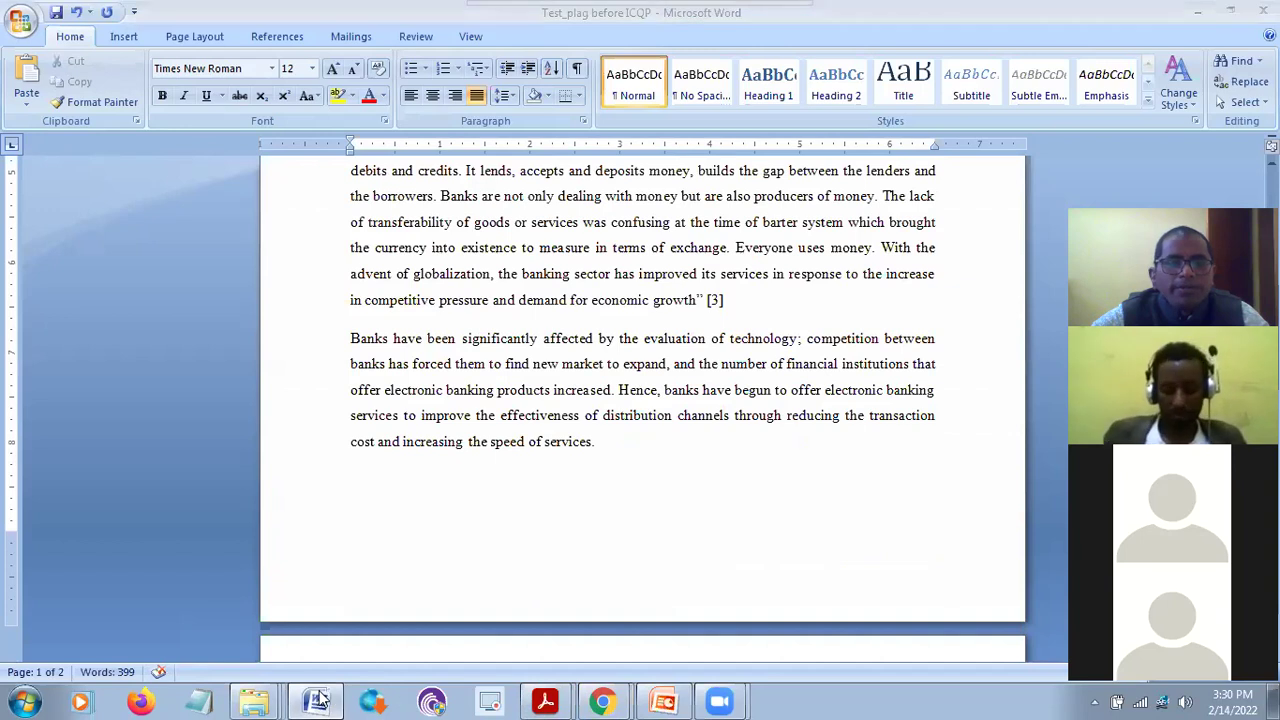
scroll(780, 402, "down", 4)
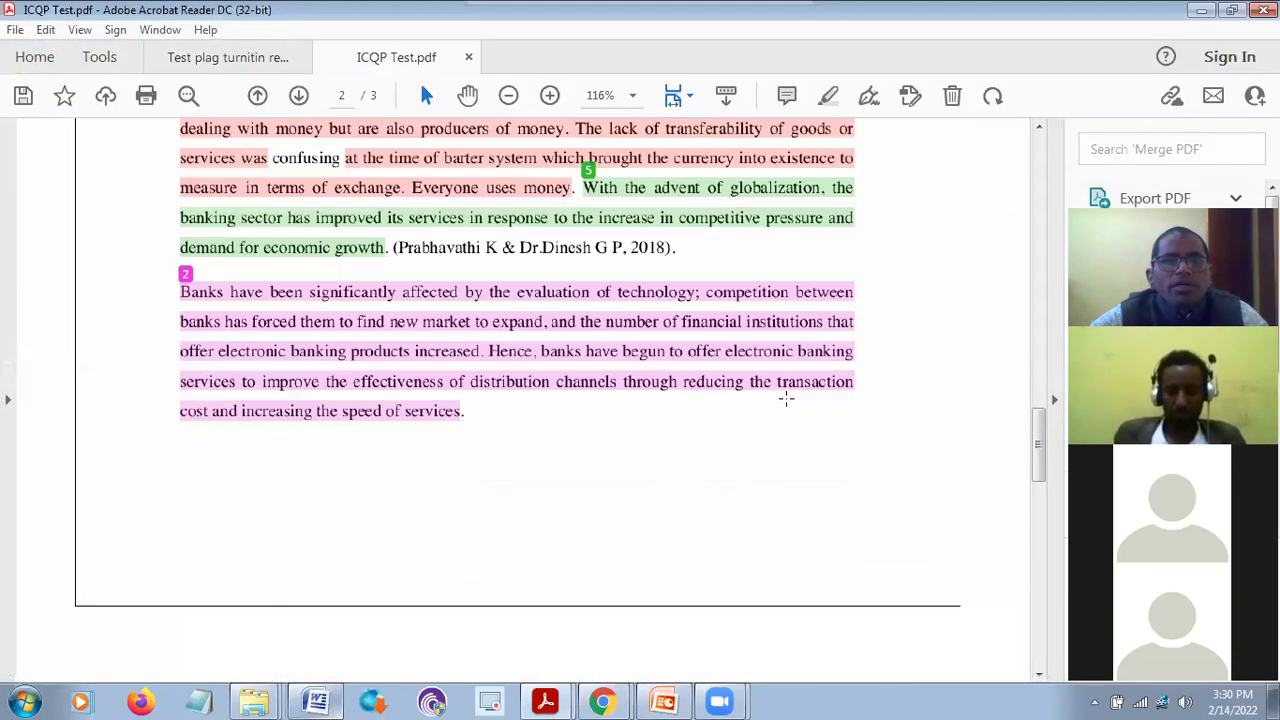
scroll(786, 398, "up", 3)
scroll(786, 398, "down", 2)
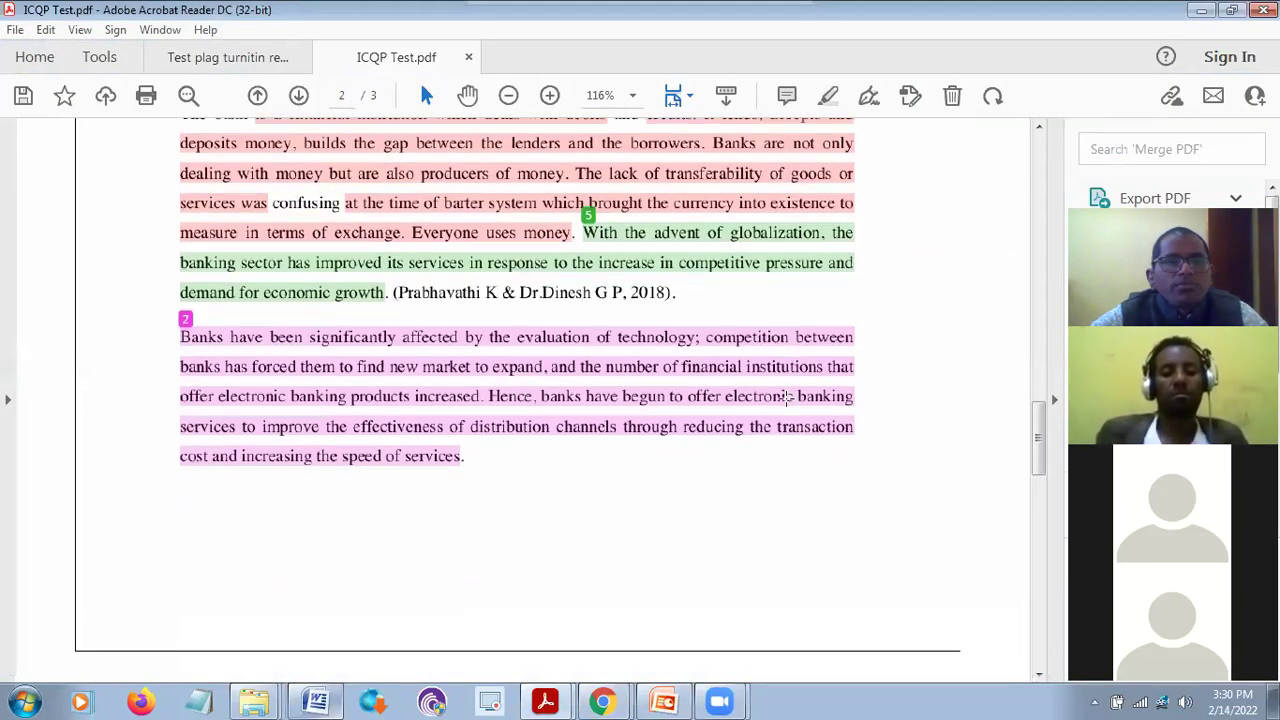
scroll(786, 398, "down", 8)
scroll(788, 396, "up", 6)
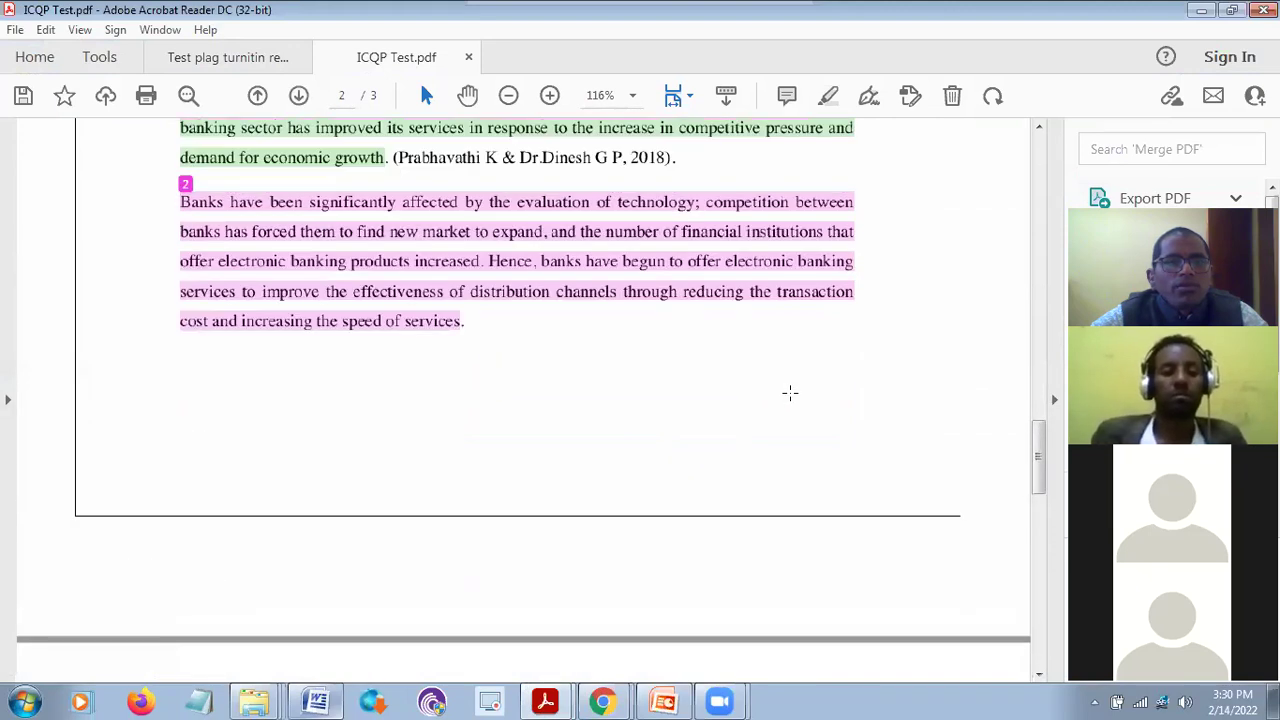
scroll(790, 393, "up", 3)
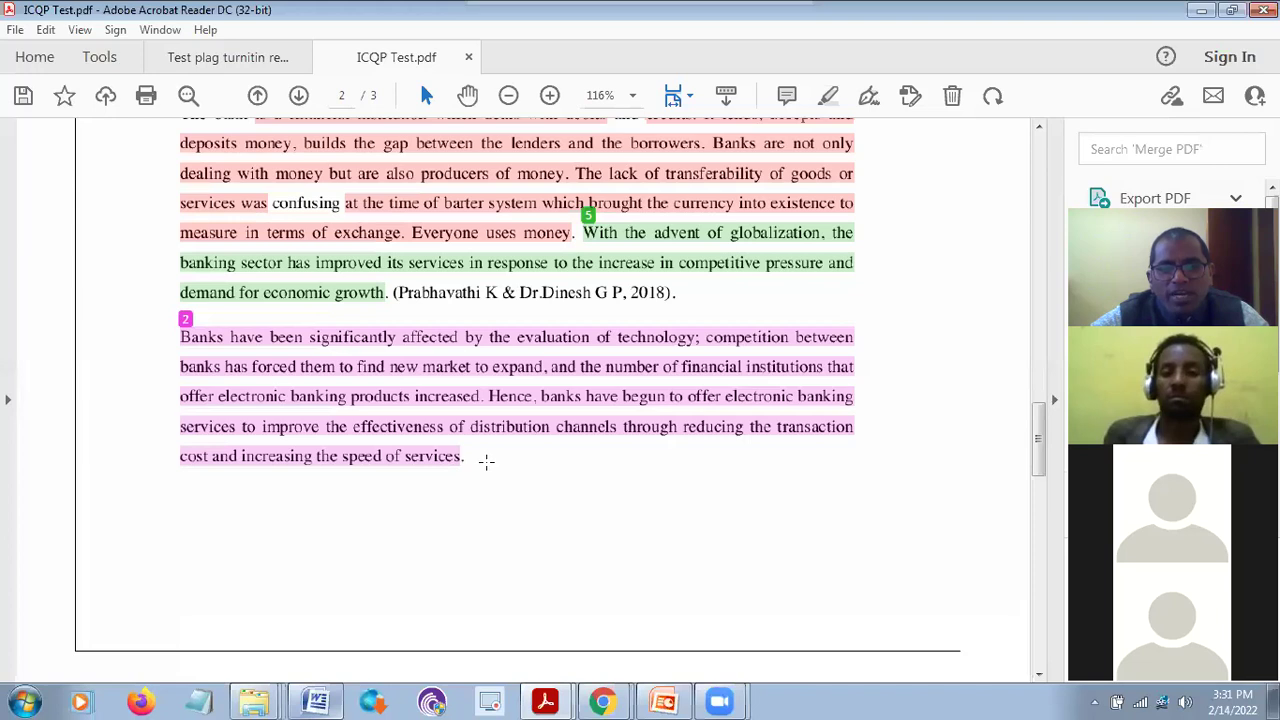
Switch to the QuillBot paraphrasing tool in Chrome and clear both the source text and the paraphrased text
mouse_move(608, 700)
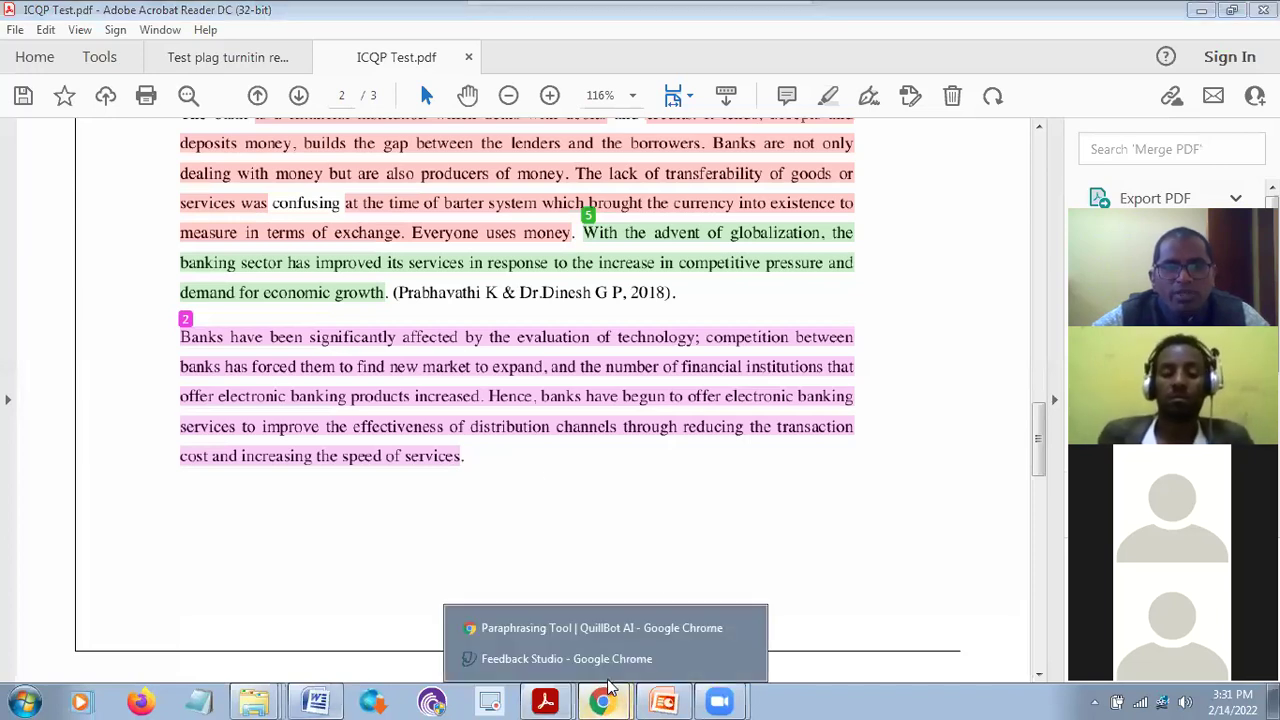
left_click(600, 628)
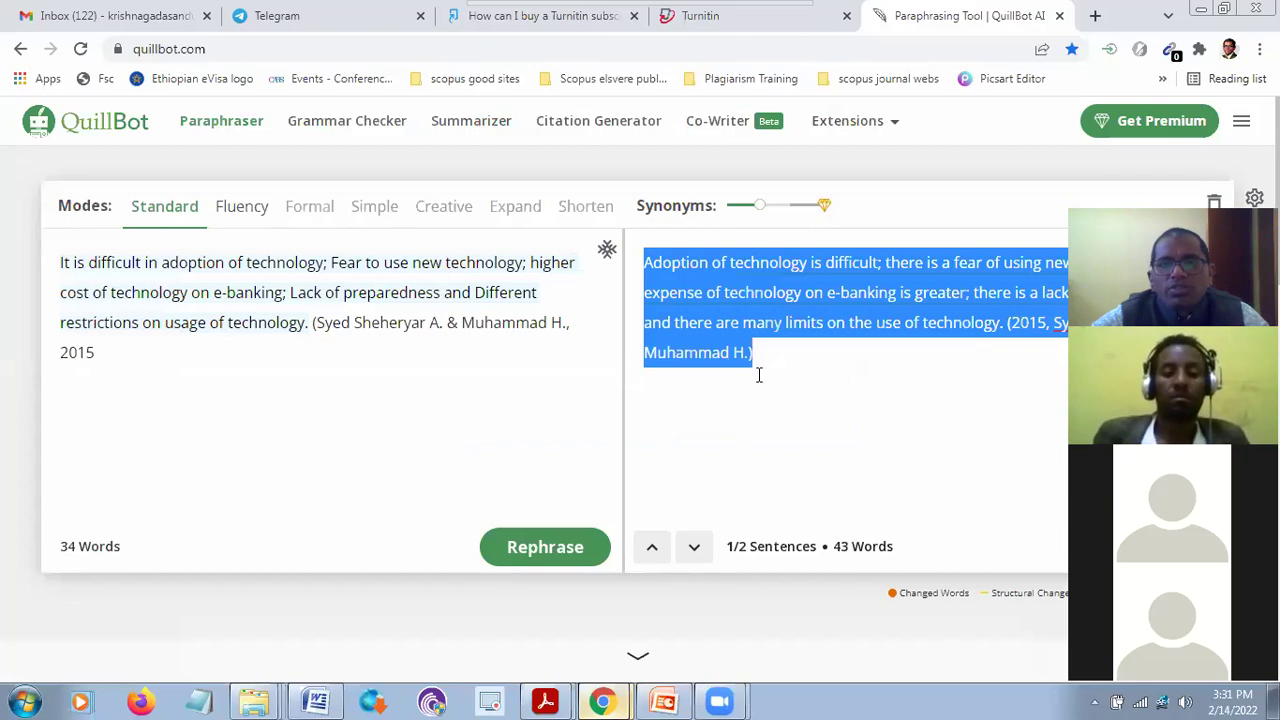
left_click(783, 351)
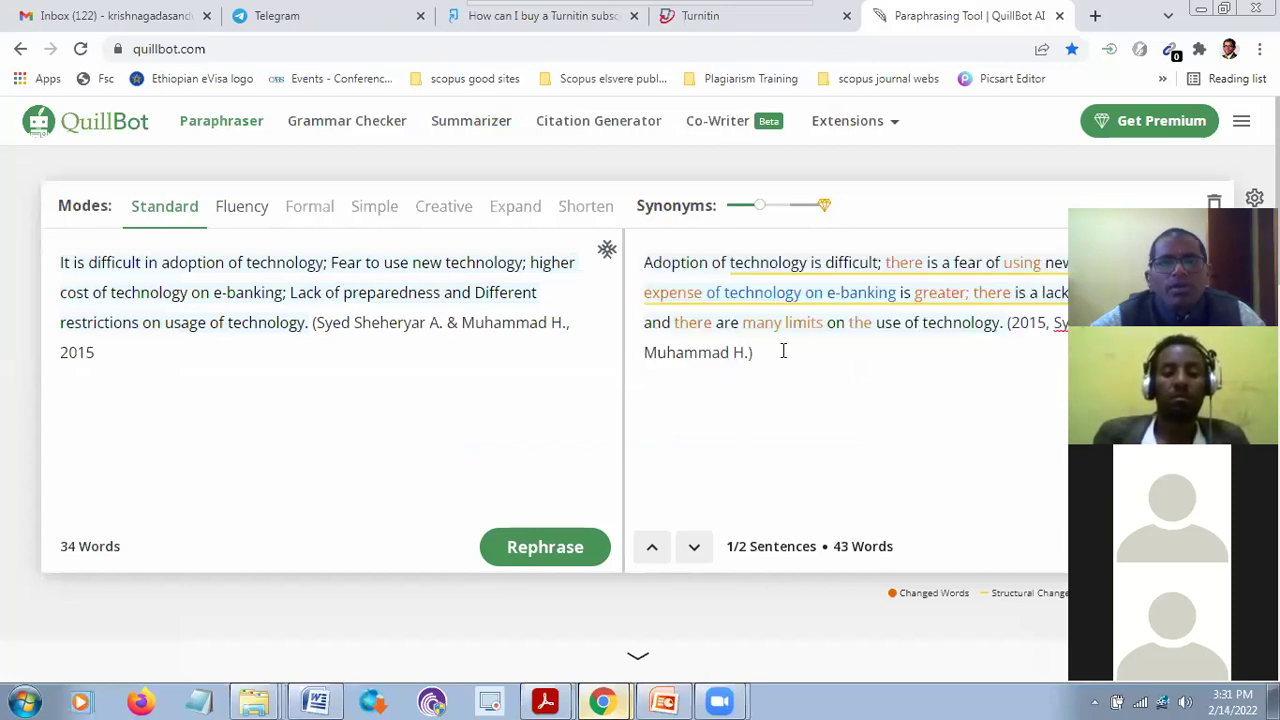
left_click_drag(773, 369, 647, 262)
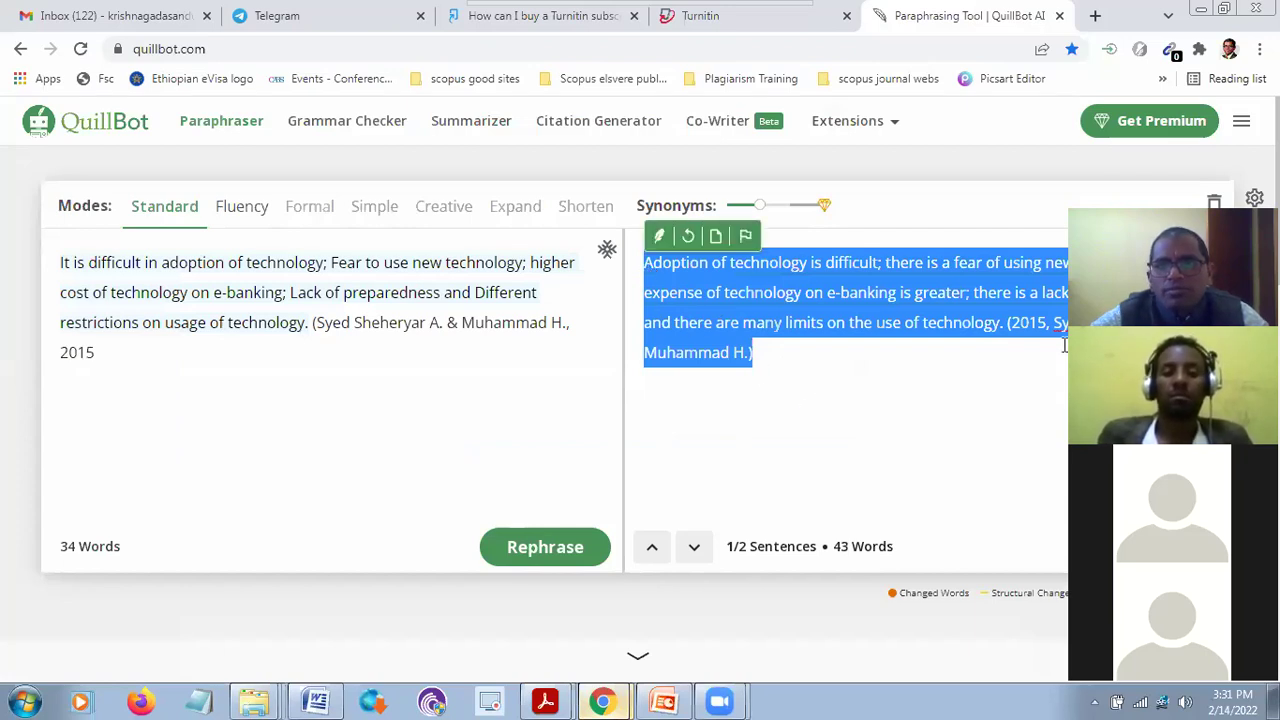
left_click_drag(96, 352, 62, 275)
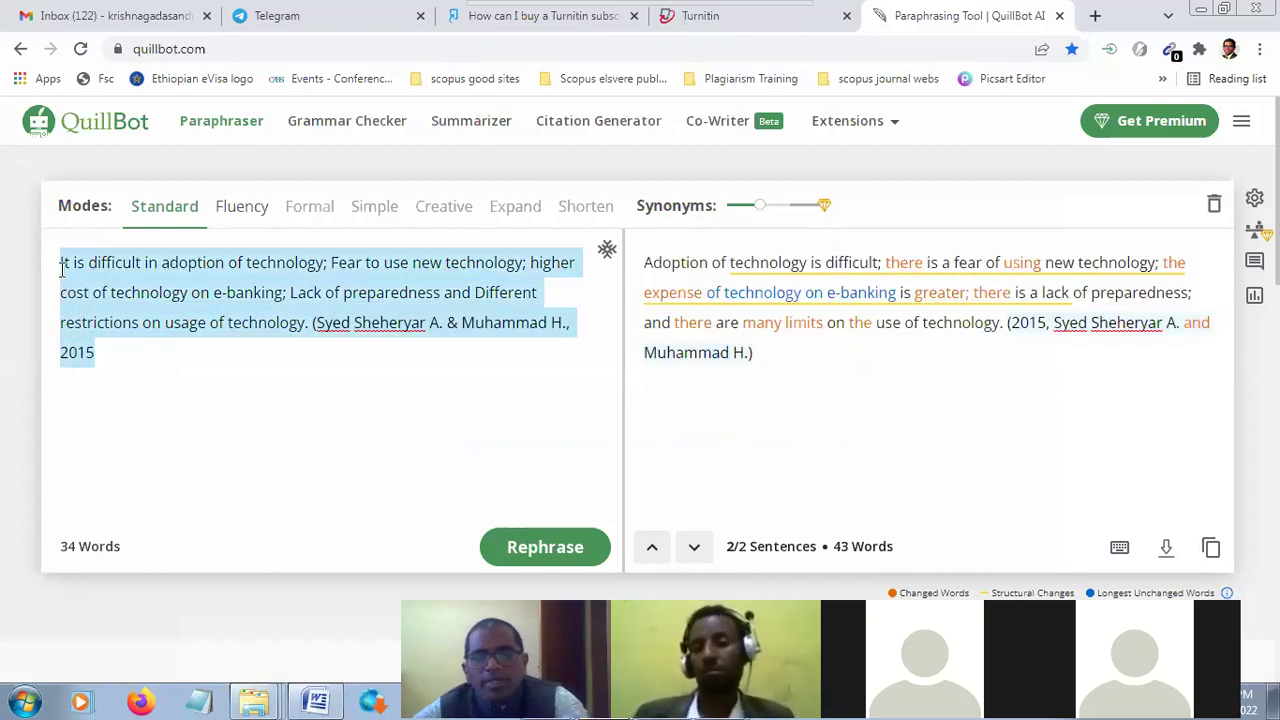
key("BackSpace")
left_click_drag(757, 351, 638, 260)
key("BackSpace")
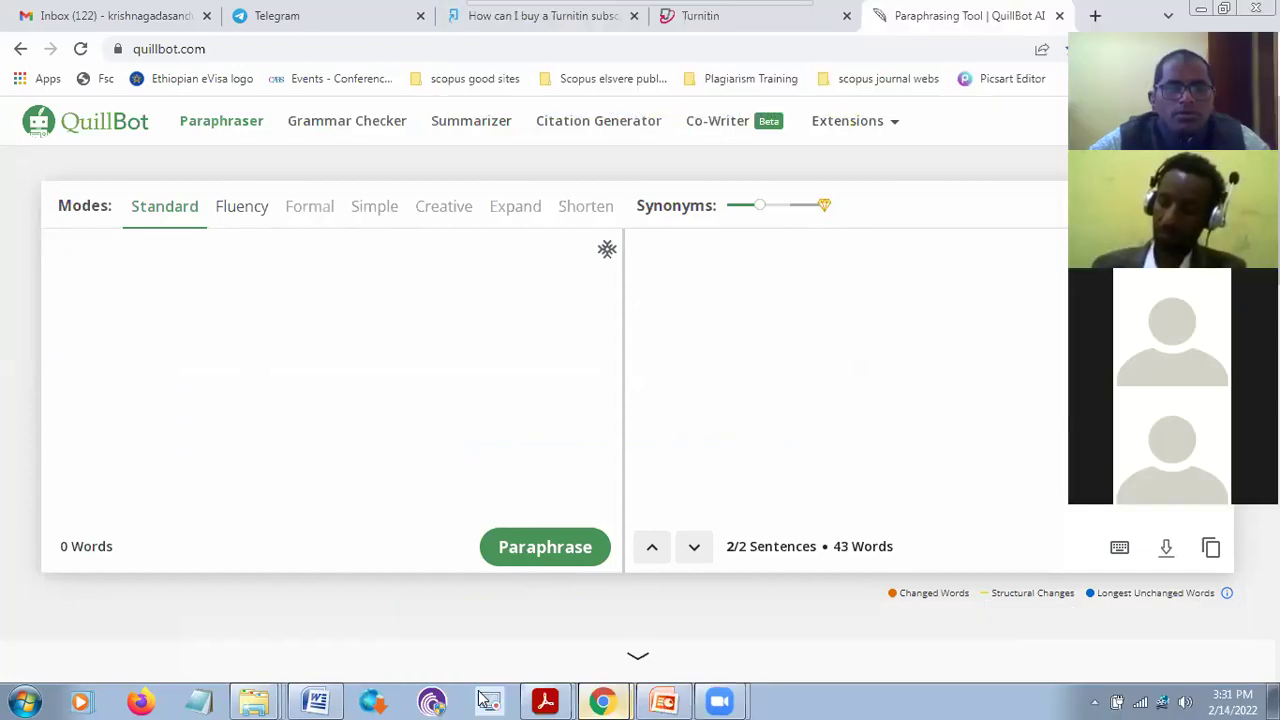
Return to the Word document and review its paragraphs down to the uncited last one about banks and technology
mouse_move(590, 700)
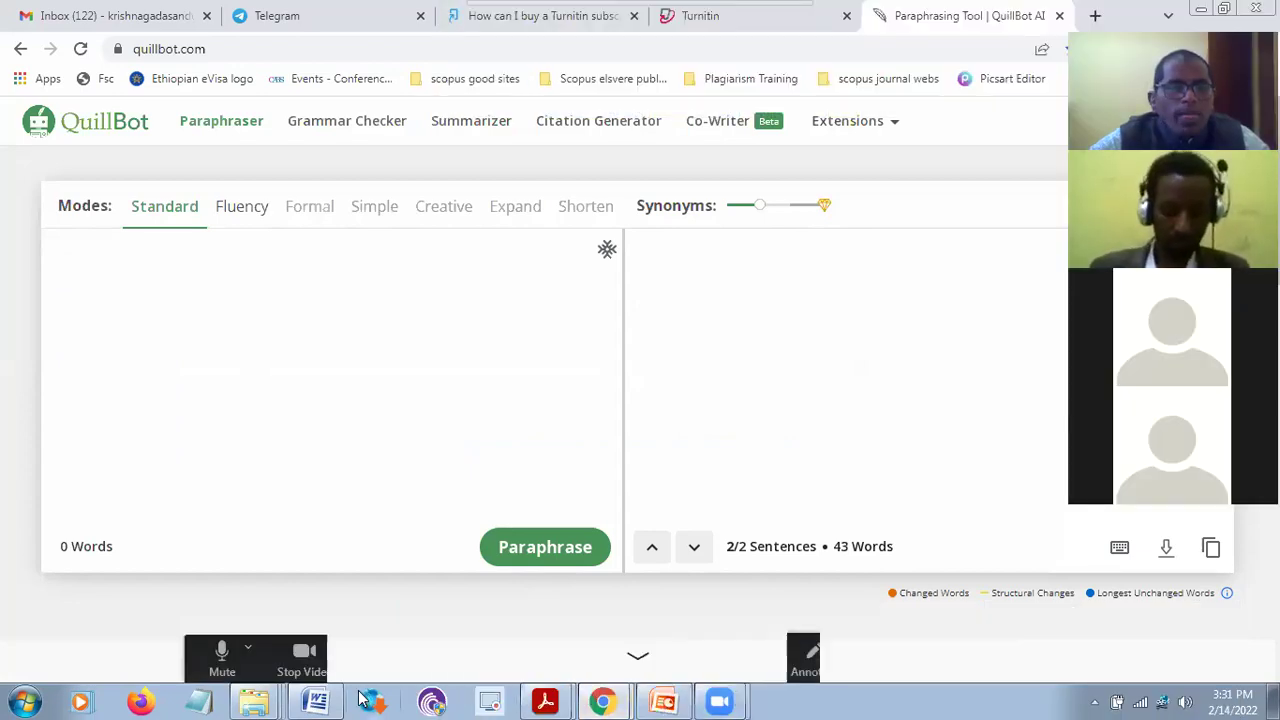
left_click(325, 700)
scroll(660, 500, "up", 8)
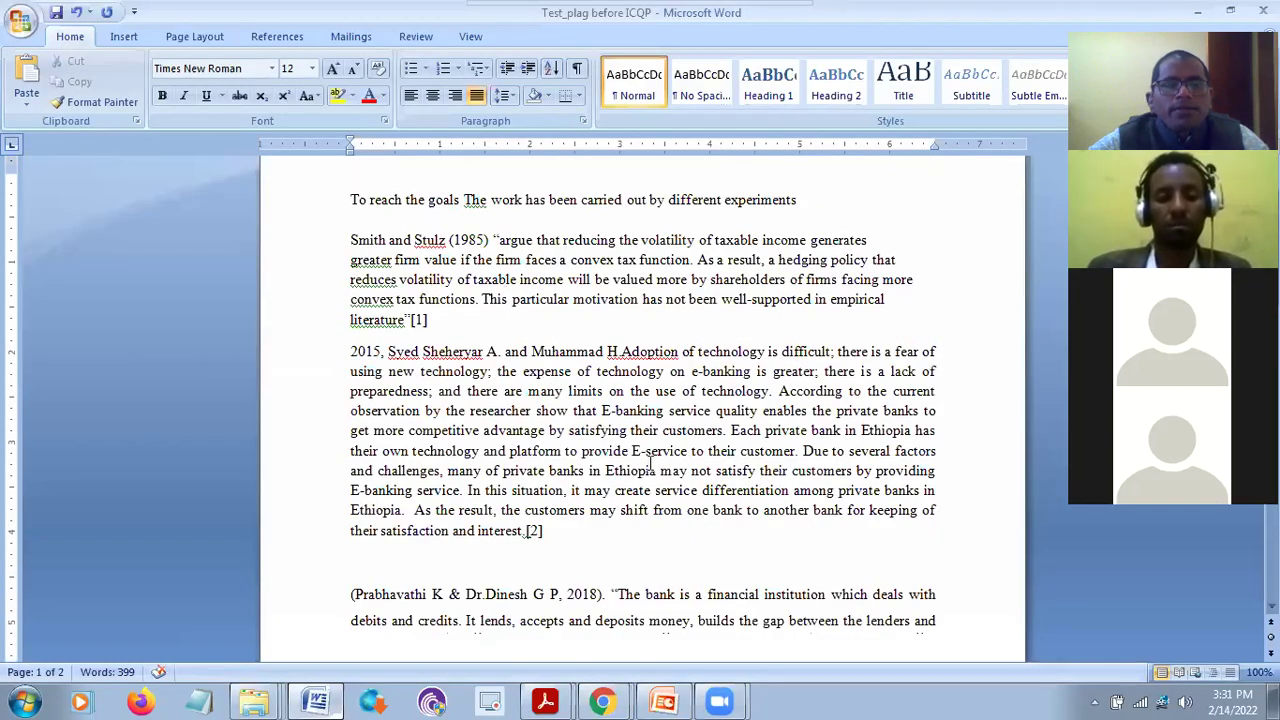
scroll(650, 460, "down", 3)
scroll(655, 460, "down", 3)
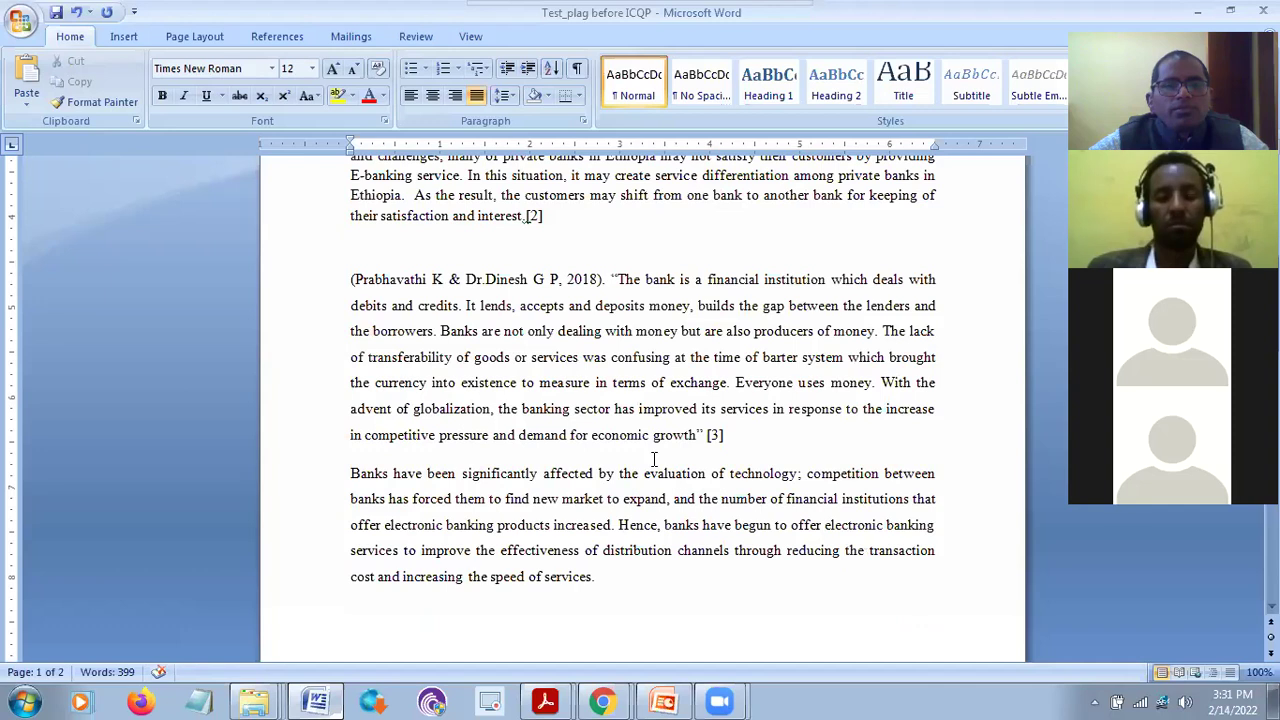
scroll(655, 460, "down", 4)
scroll(655, 460, "up", 3)
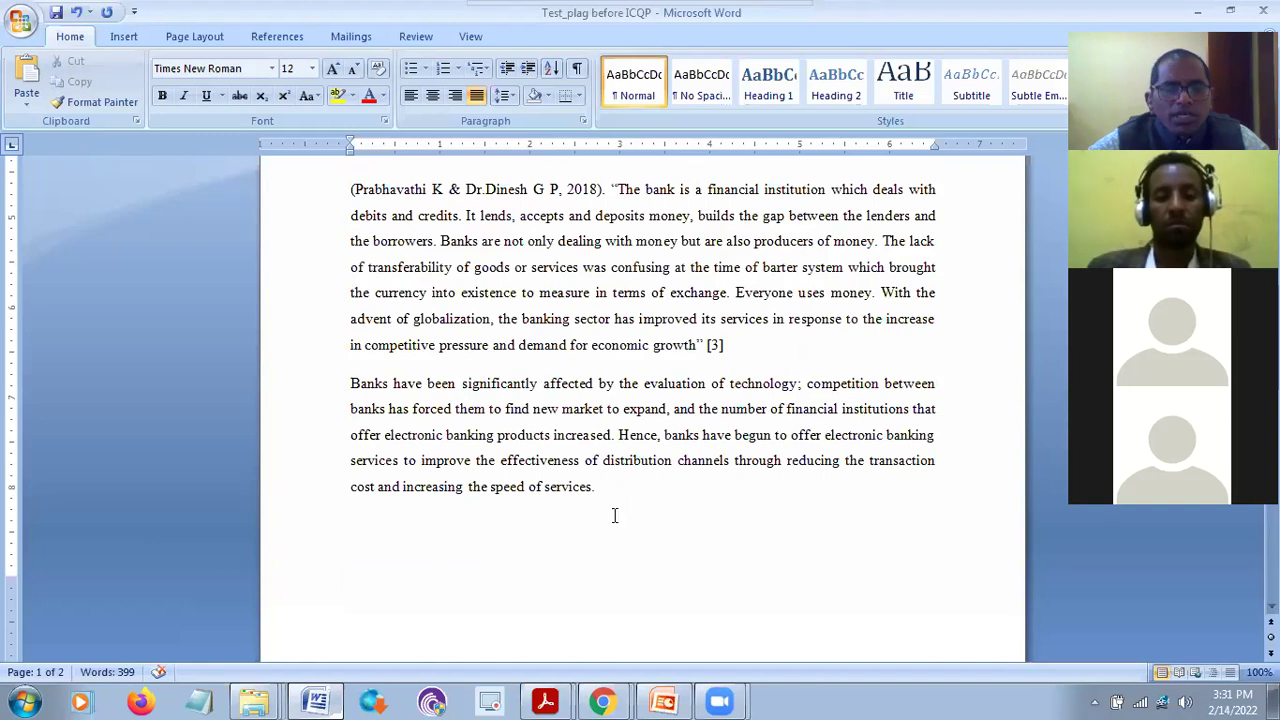
Return to ICQP Test.pdf and compare the highlighted matches in the last two paragraphs of page 2
mouse_move(546, 698)
left_click(555, 662)
scroll(651, 457, "up", 5)
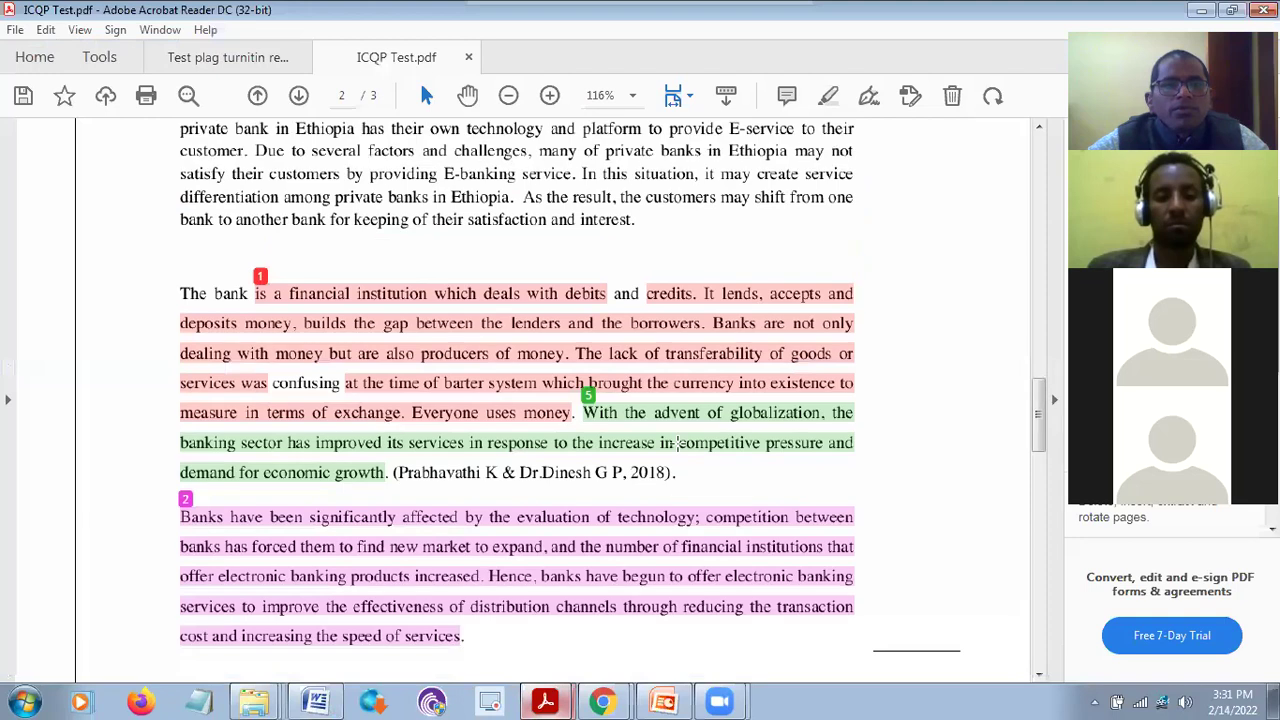
scroll(688, 430, "down", 12)
scroll(686, 423, "up", 5)
scroll(686, 423, "down", 1)
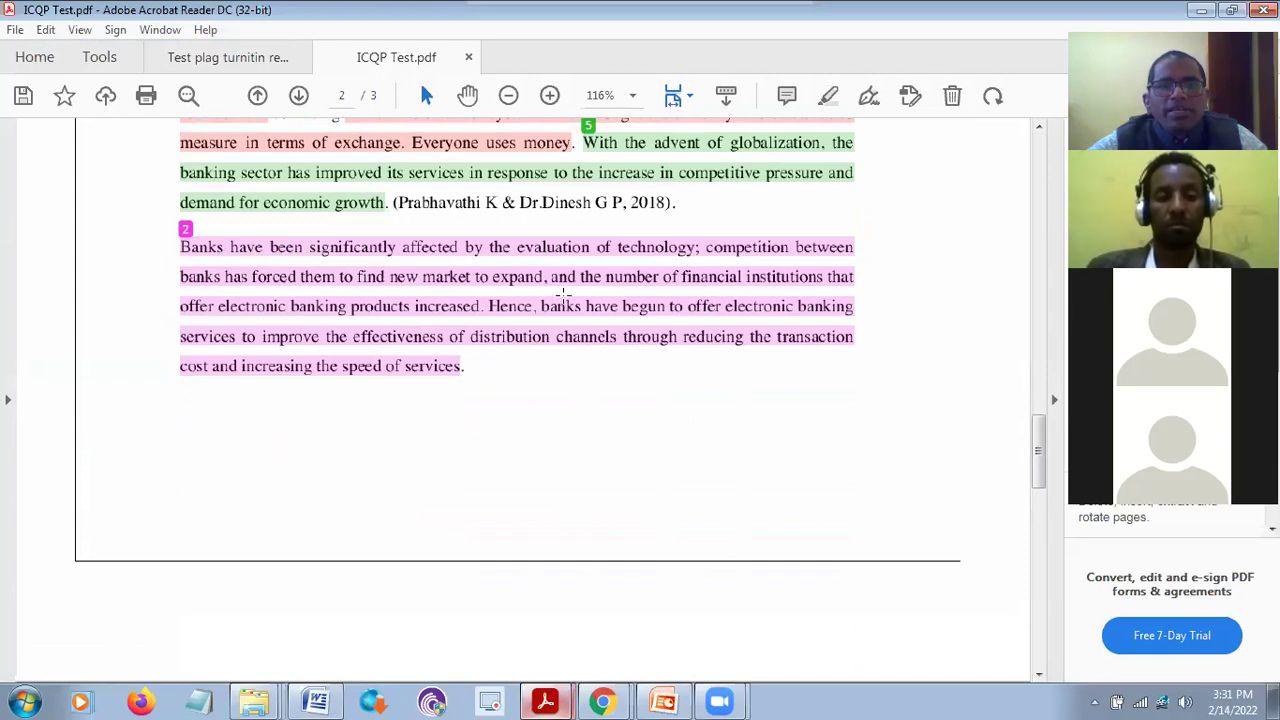
Copy the last paragraph about banks and technology from the Word document into QuillBot in Chrome and paraphrase it in Standard mode
left_click(308, 698)
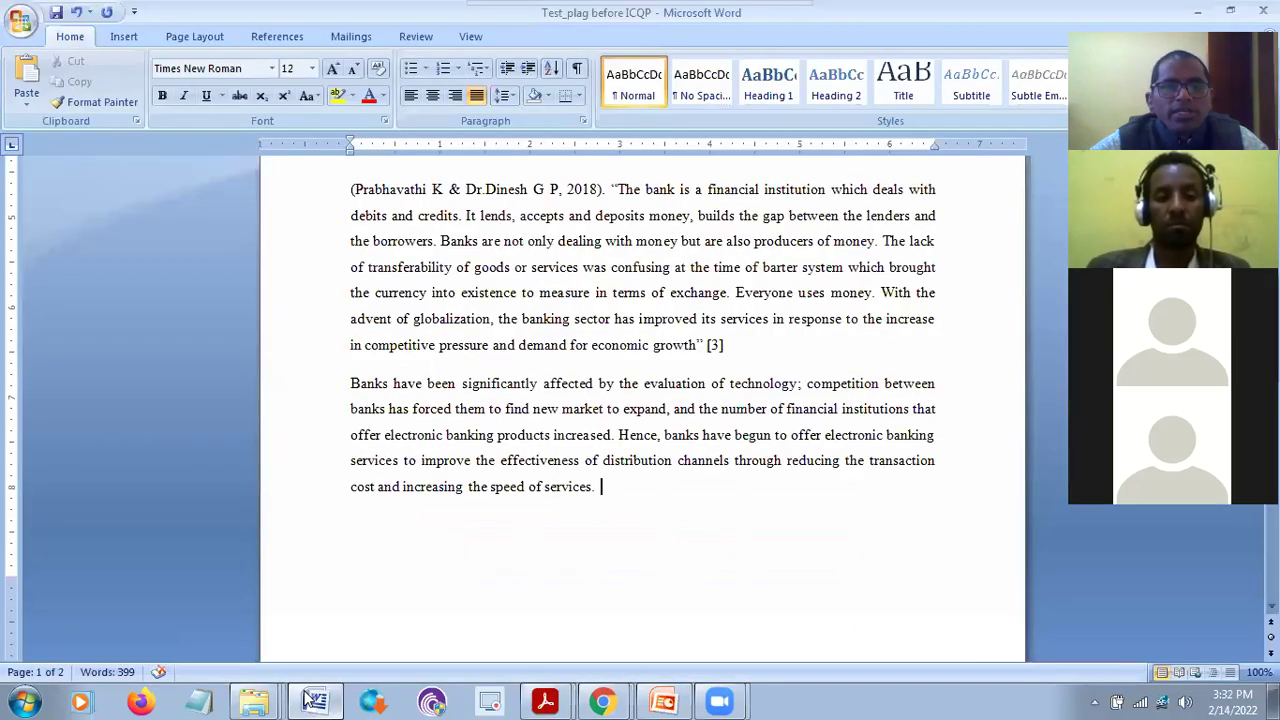
left_click_drag(352, 383, 596, 499)
key("ctrl+c")
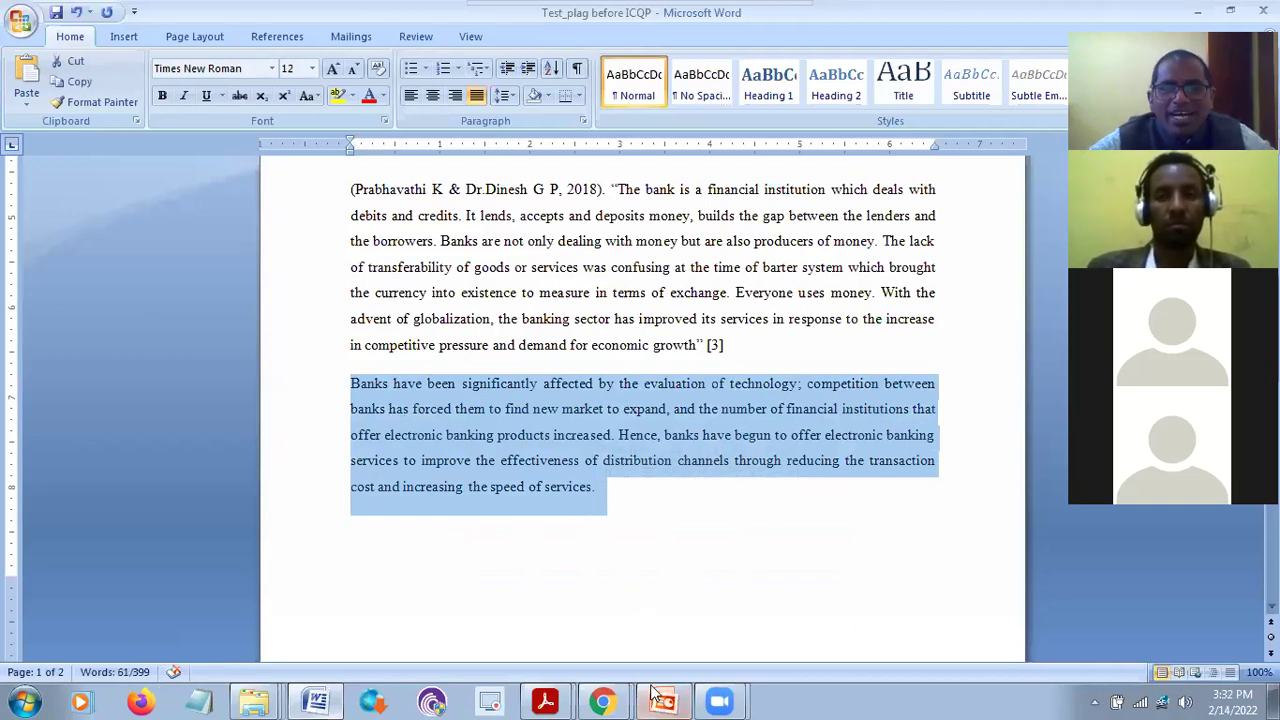
mouse_move(603, 700)
left_click(622, 624)
left_click(215, 281)
key("ctrl+v")
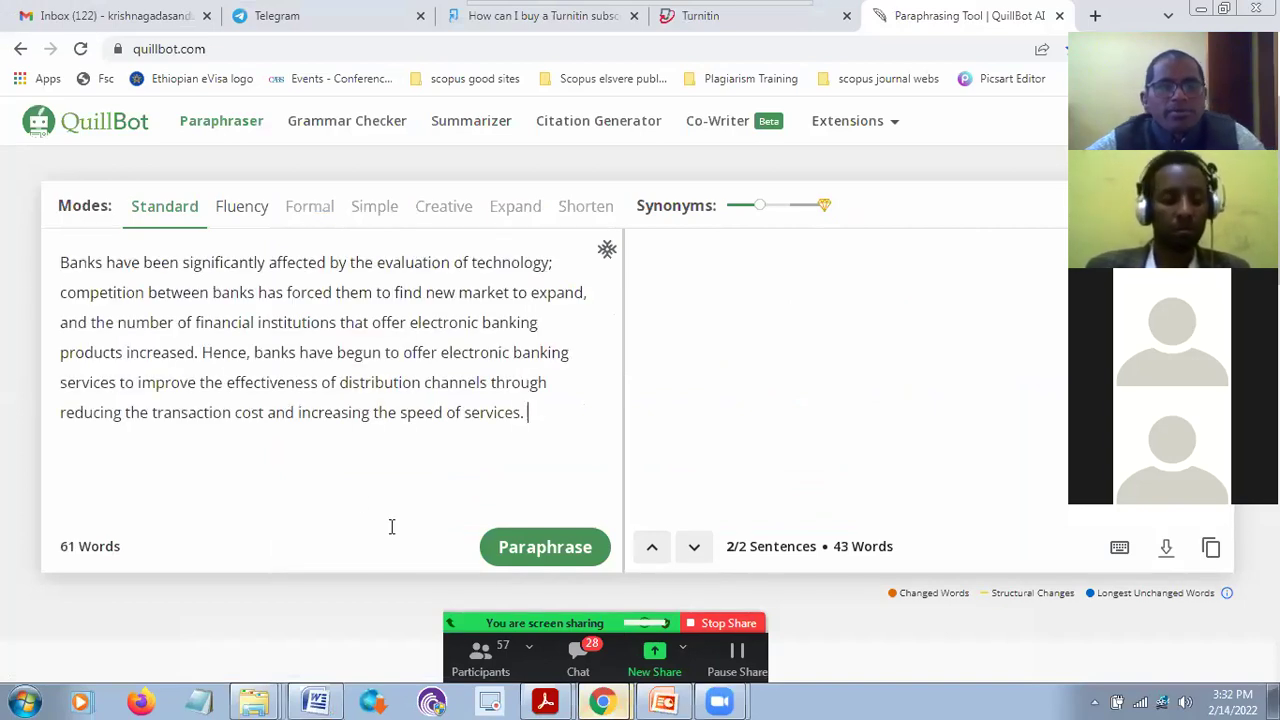
left_click(521, 549)
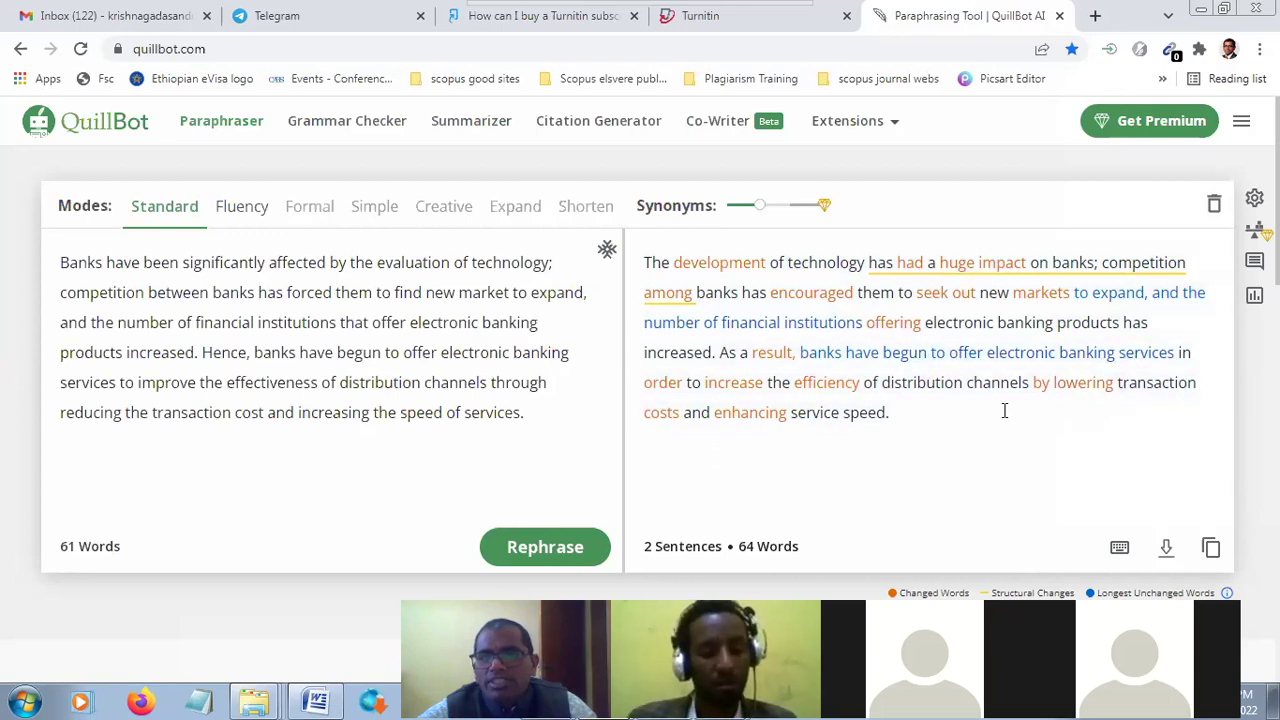
Examine the alternative wordings for "efficiency", "development of technology" and "electronic banking services" in the paraphrased text without applying any
left_click(836, 386)
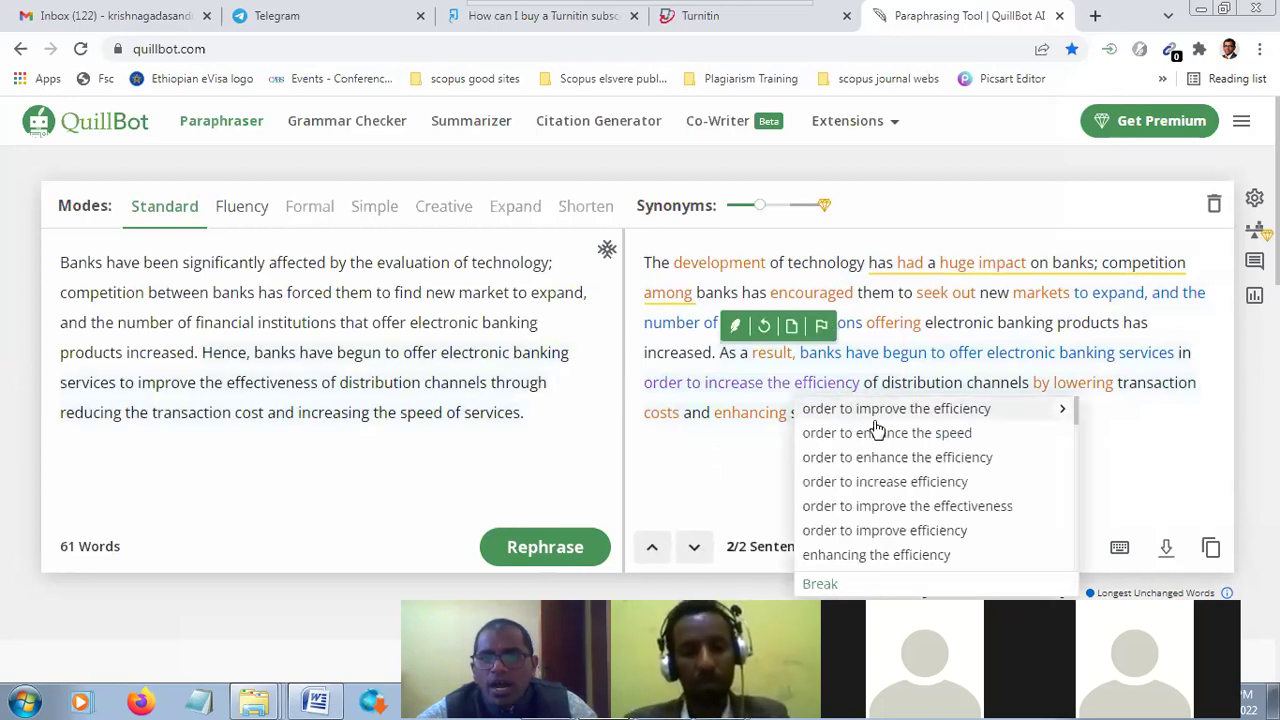
left_click(1112, 451)
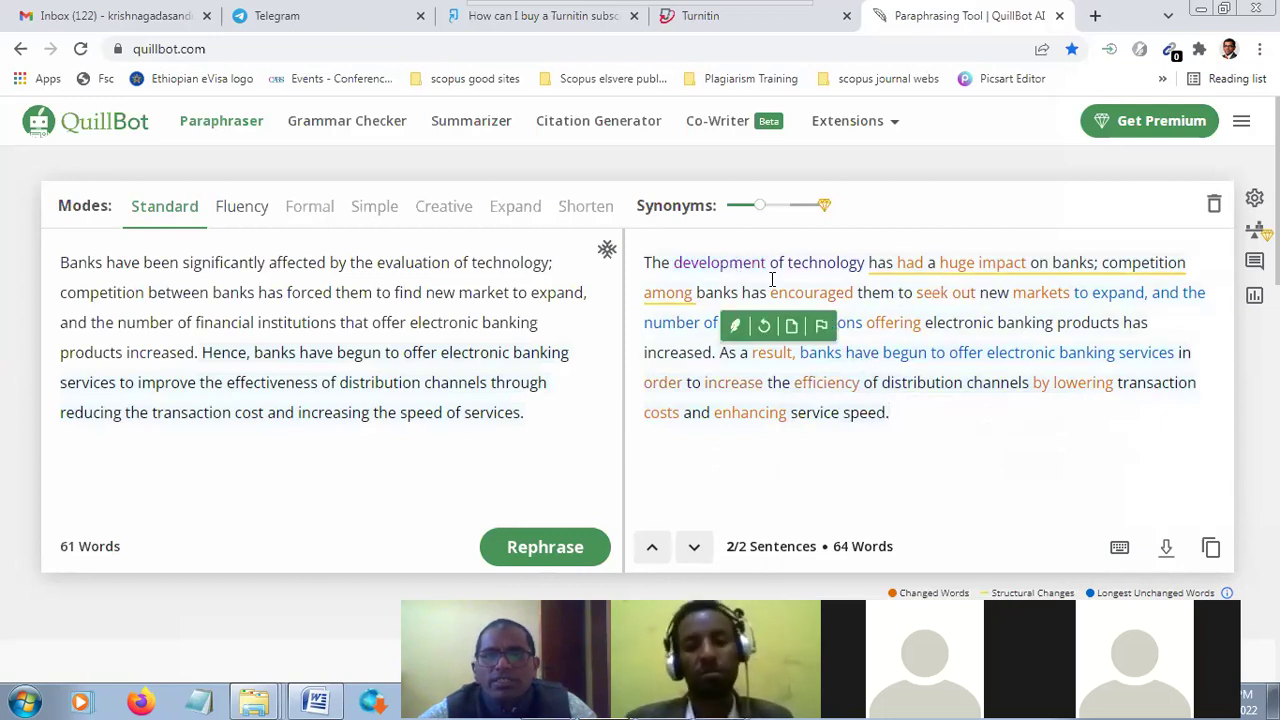
left_click(720, 266)
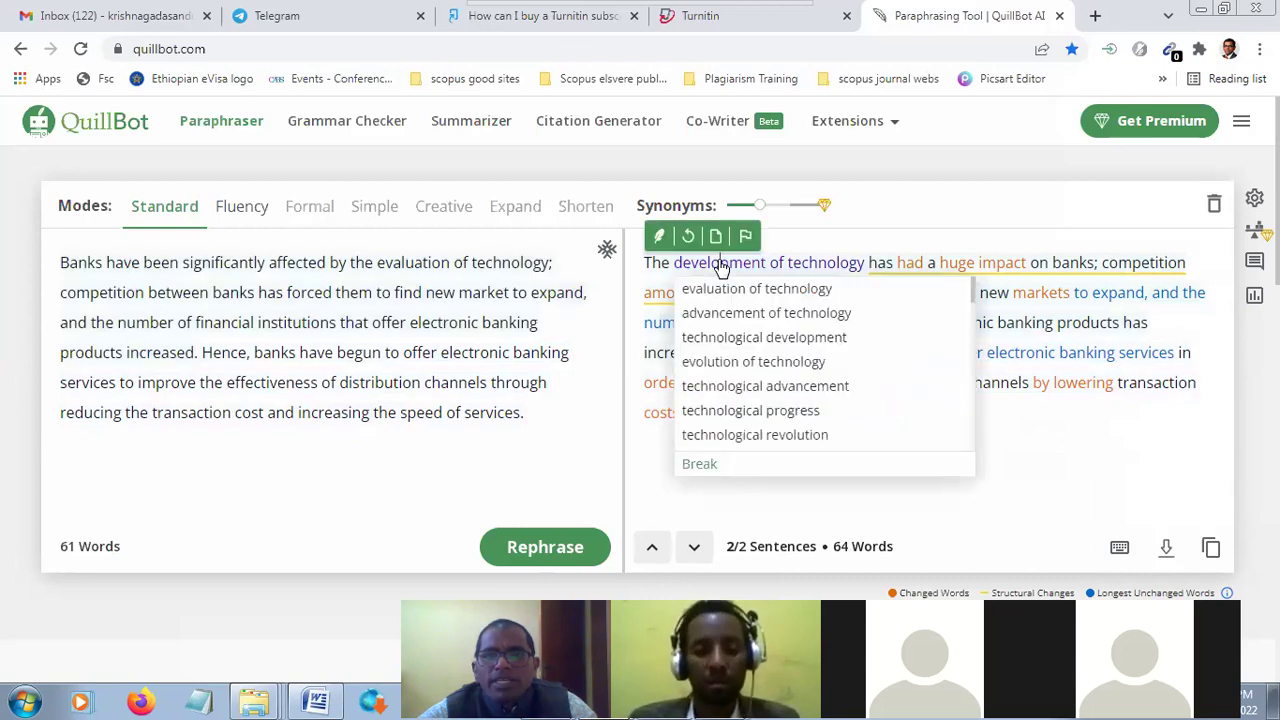
left_click(1049, 356)
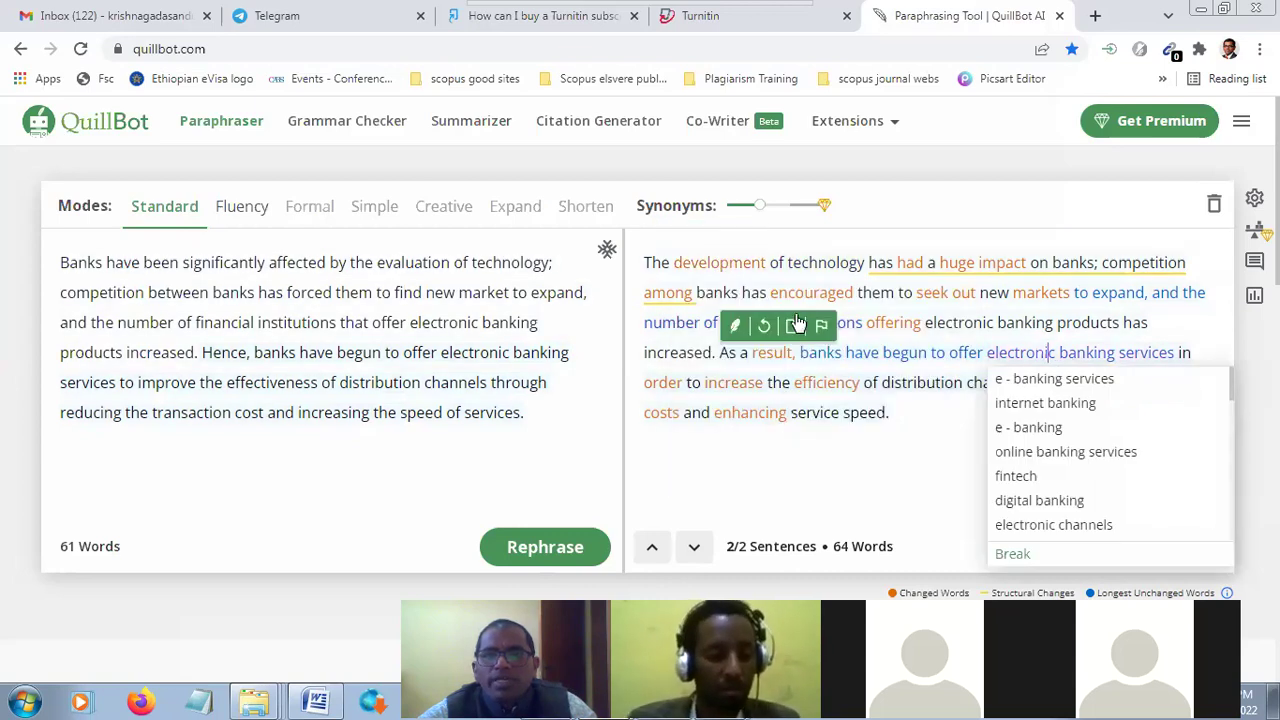
right_click(730, 268)
key("Escape")
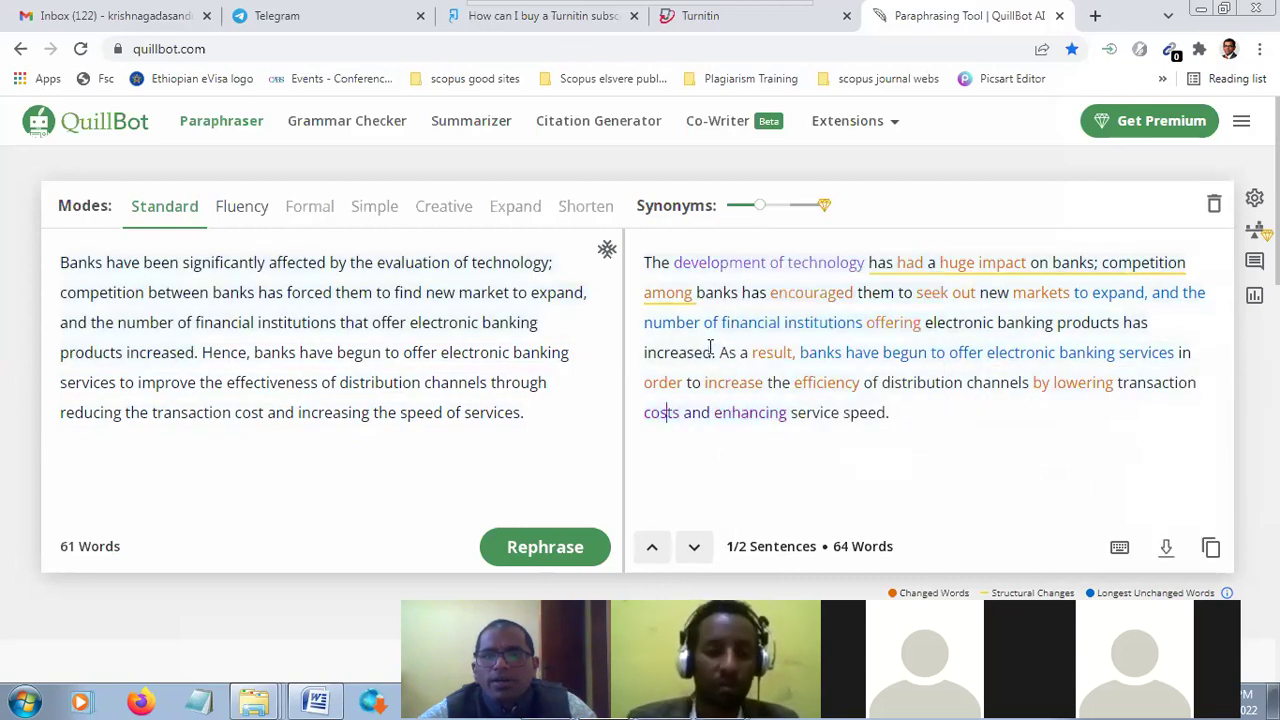
left_click(793, 266)
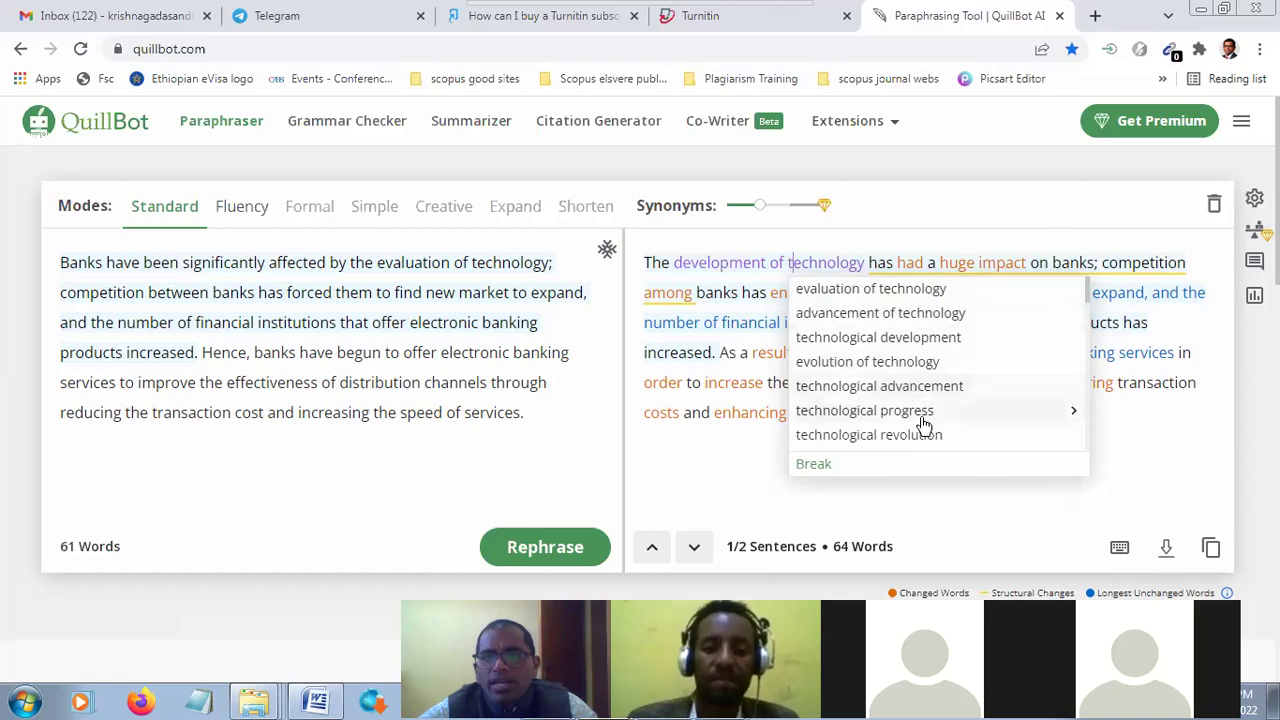
left_click(946, 511)
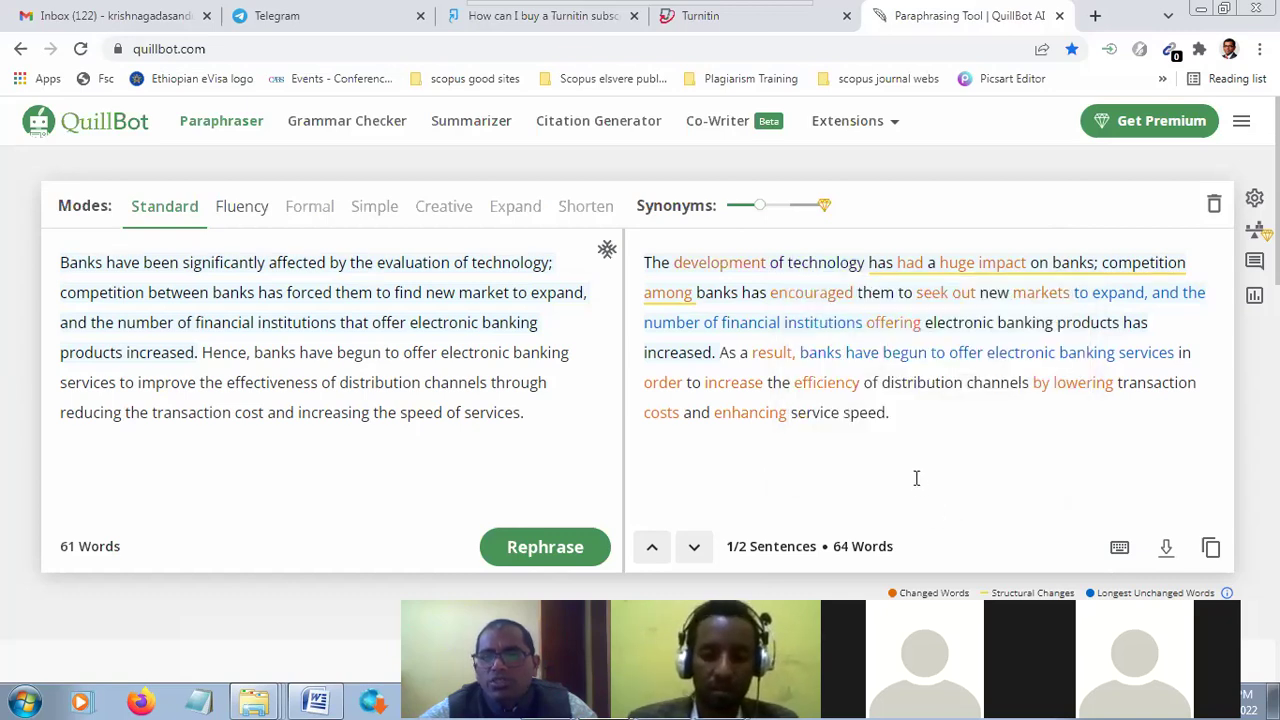
Copy the whole paraphrased text and replace the last paragraph of the Word document with it
mouse_move(906, 329)
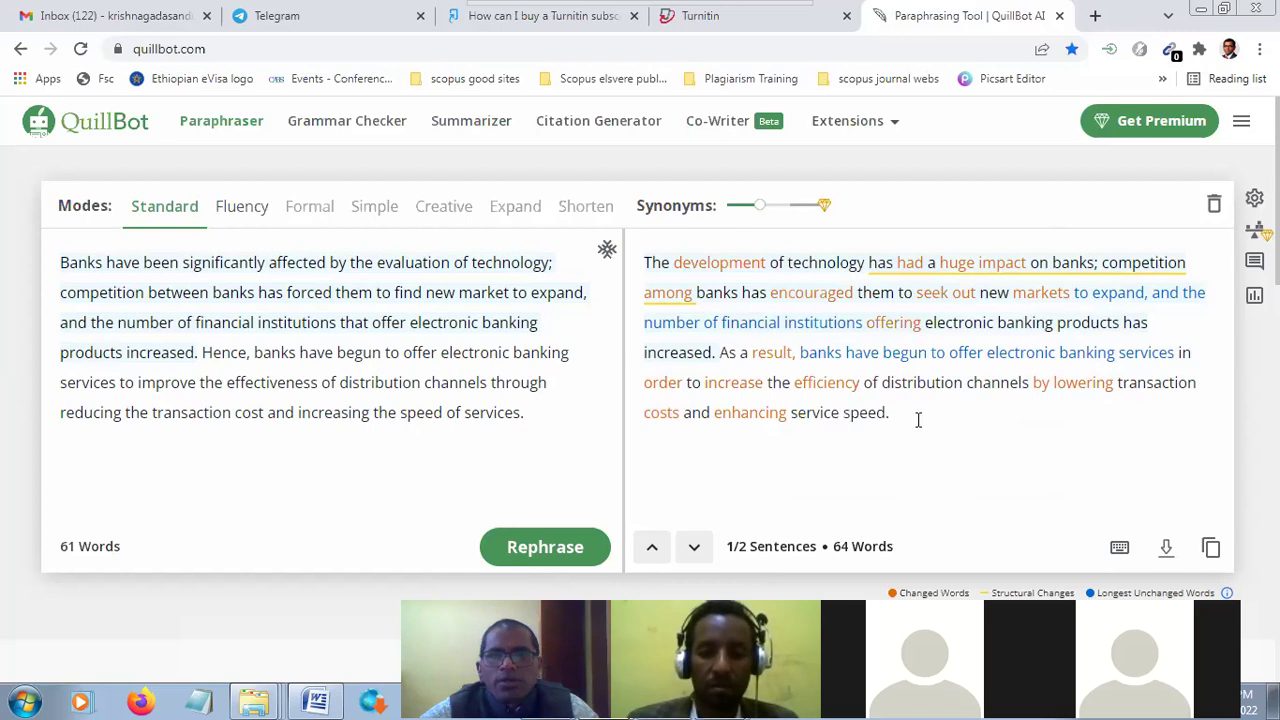
left_click_drag(907, 421, 651, 280)
key("ctrl+c")
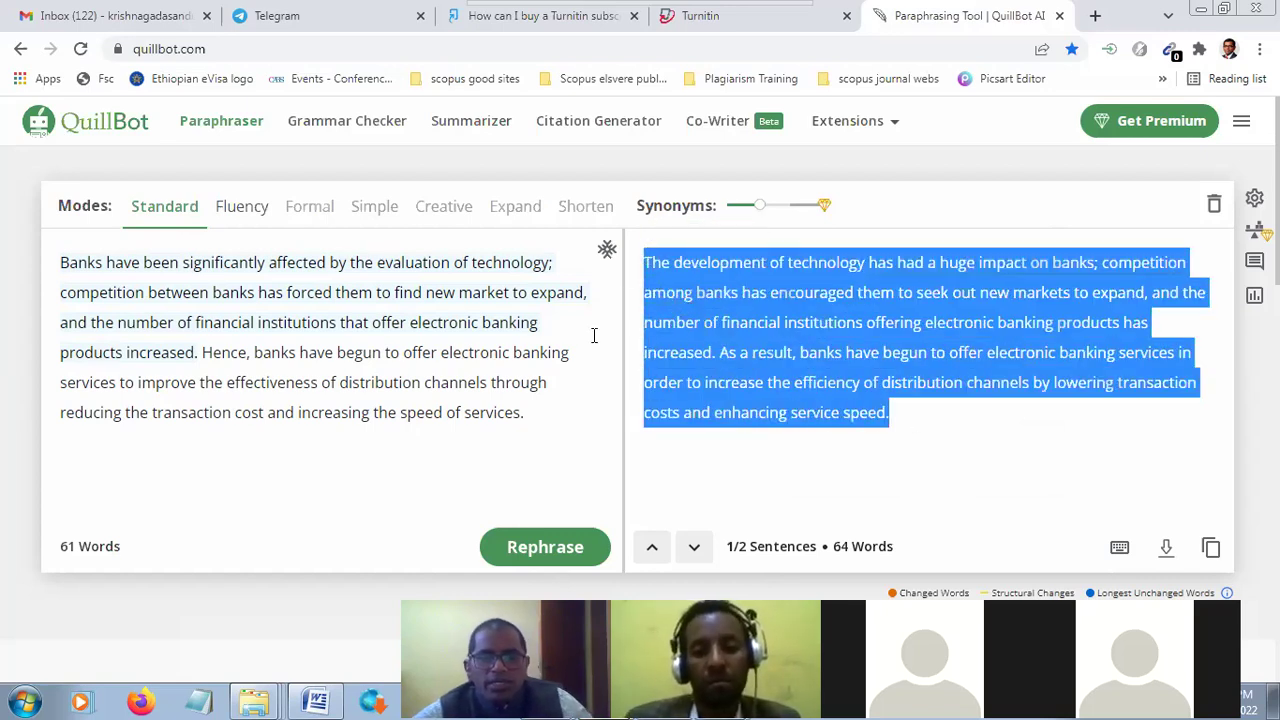
key("alt+Tab")
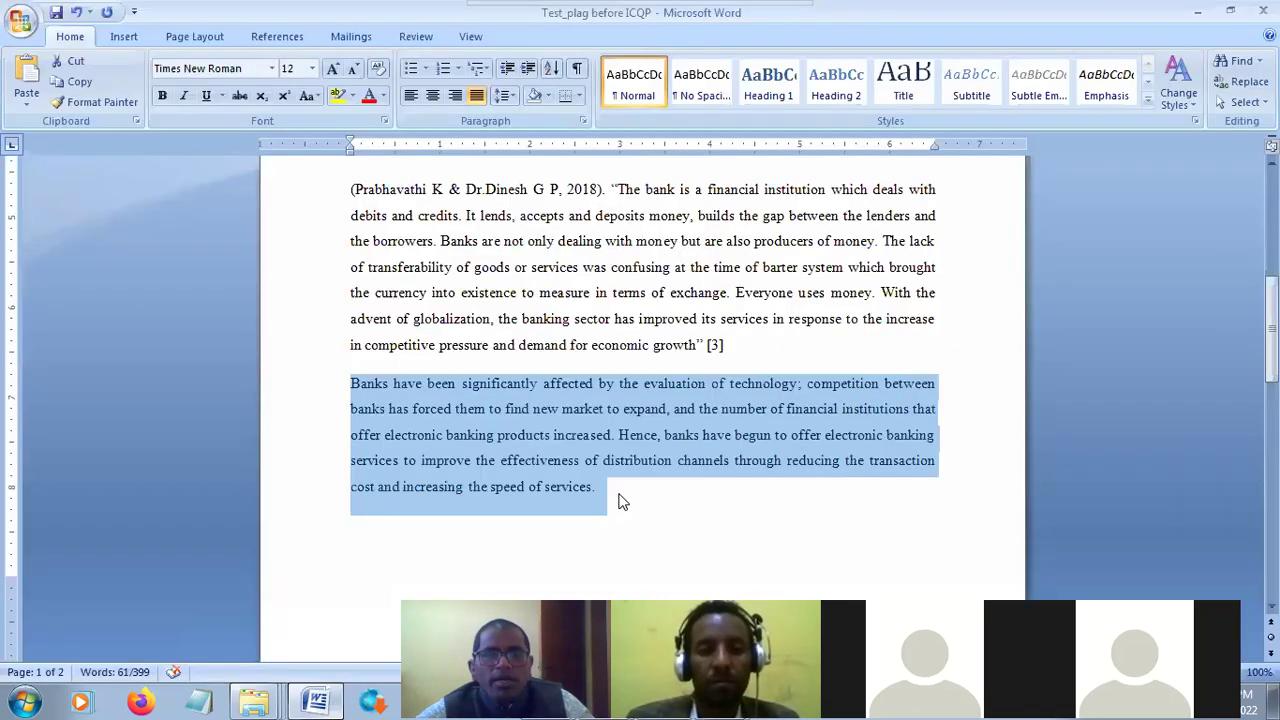
key("ctrl+v")
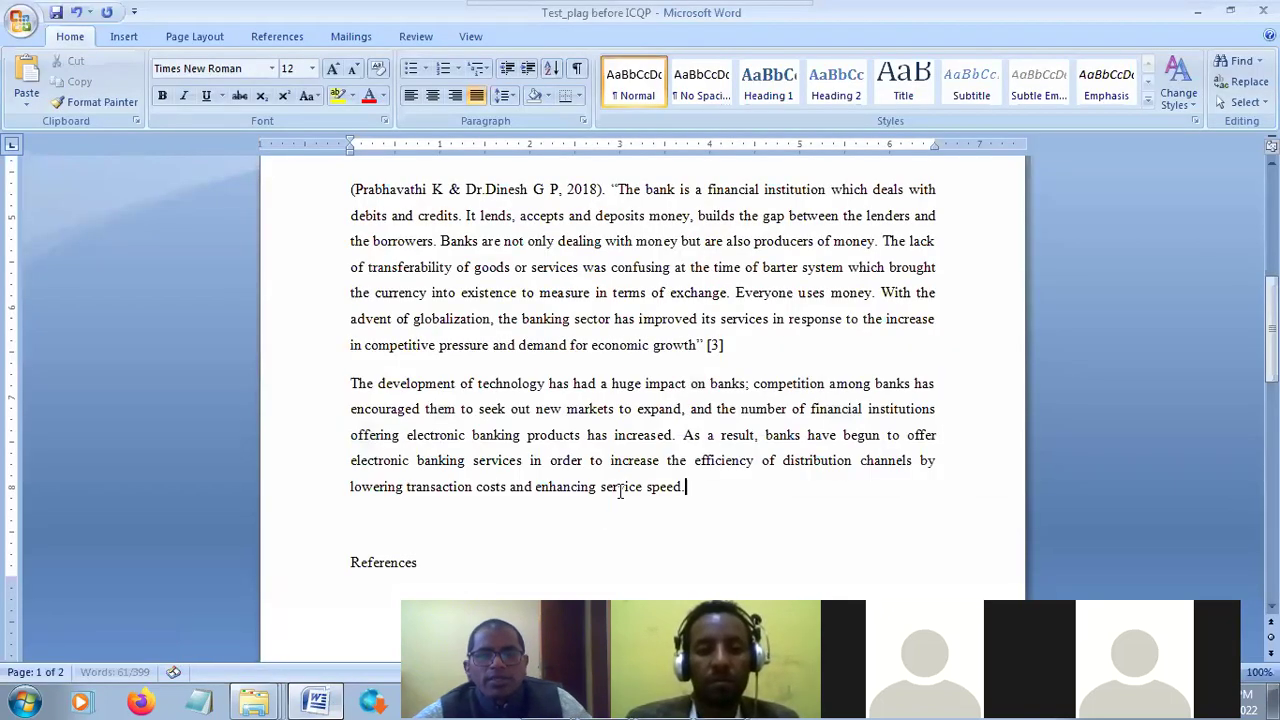
Delete the empty line before the quoted paragraph on the bank as a financial institution, and review the document back to its start
scroll(646, 486, "down", 3)
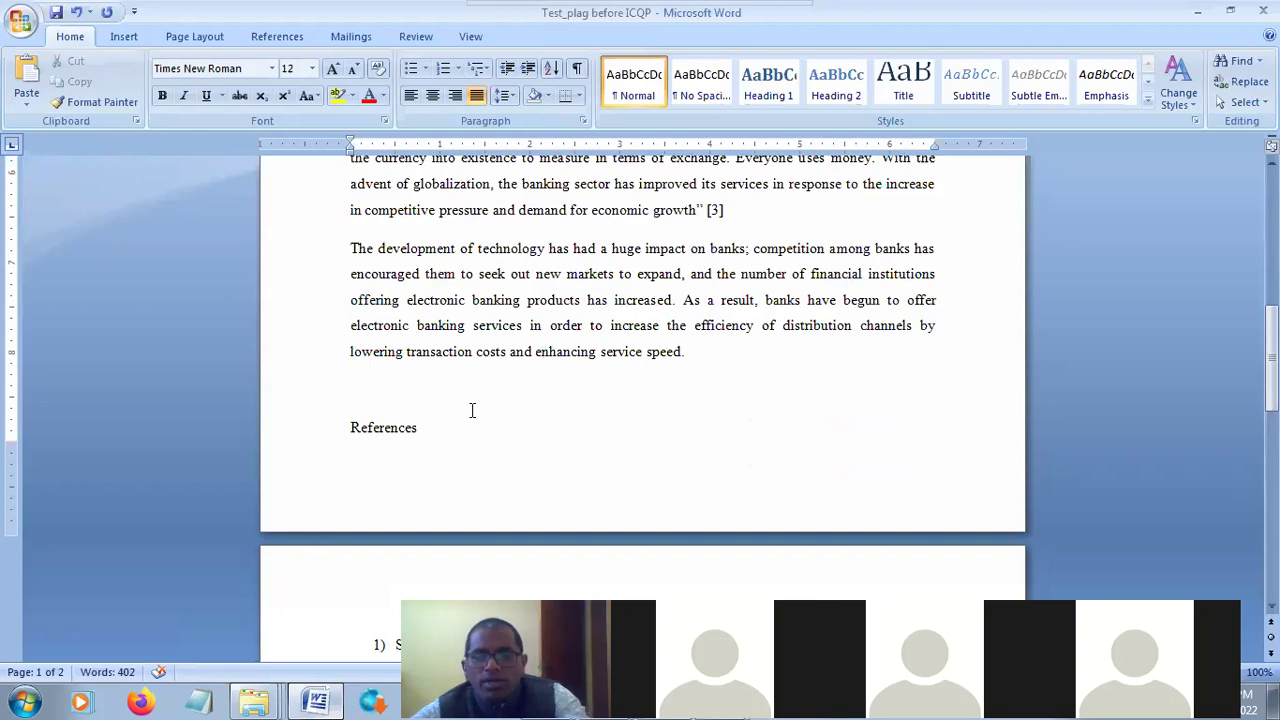
scroll(472, 410, "up", 10)
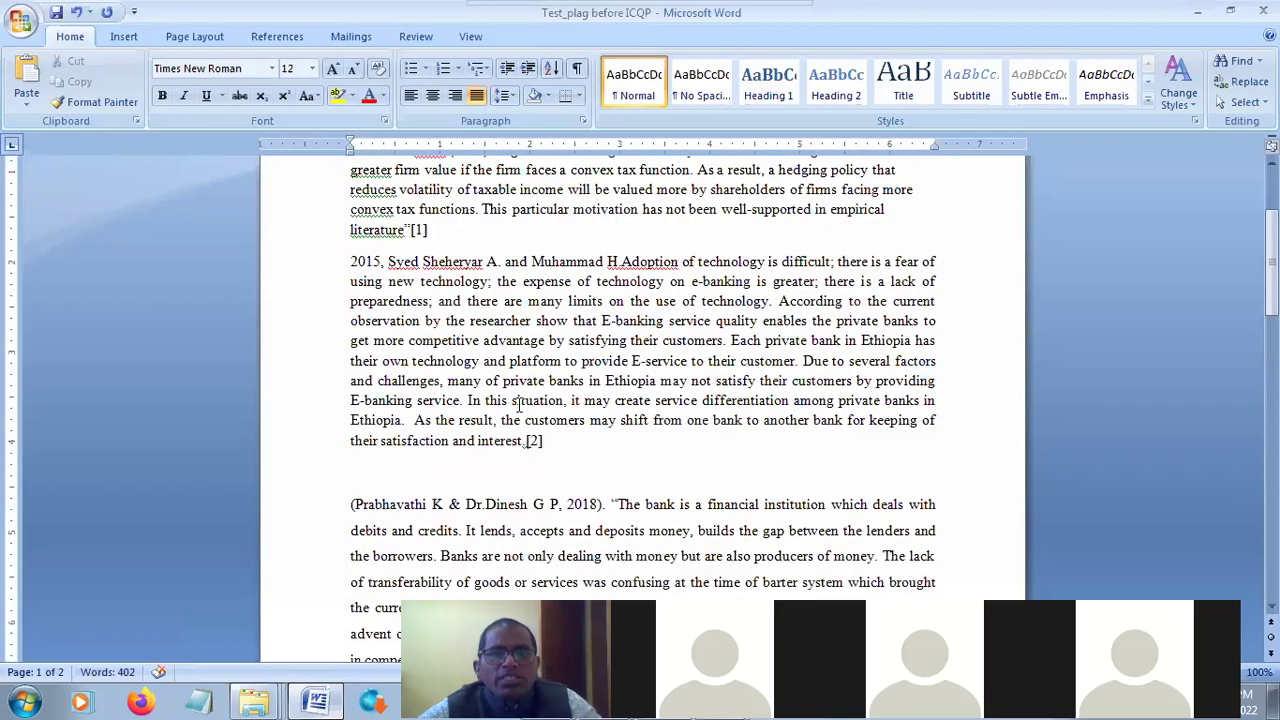
left_click(487, 480)
key("BackSpace")
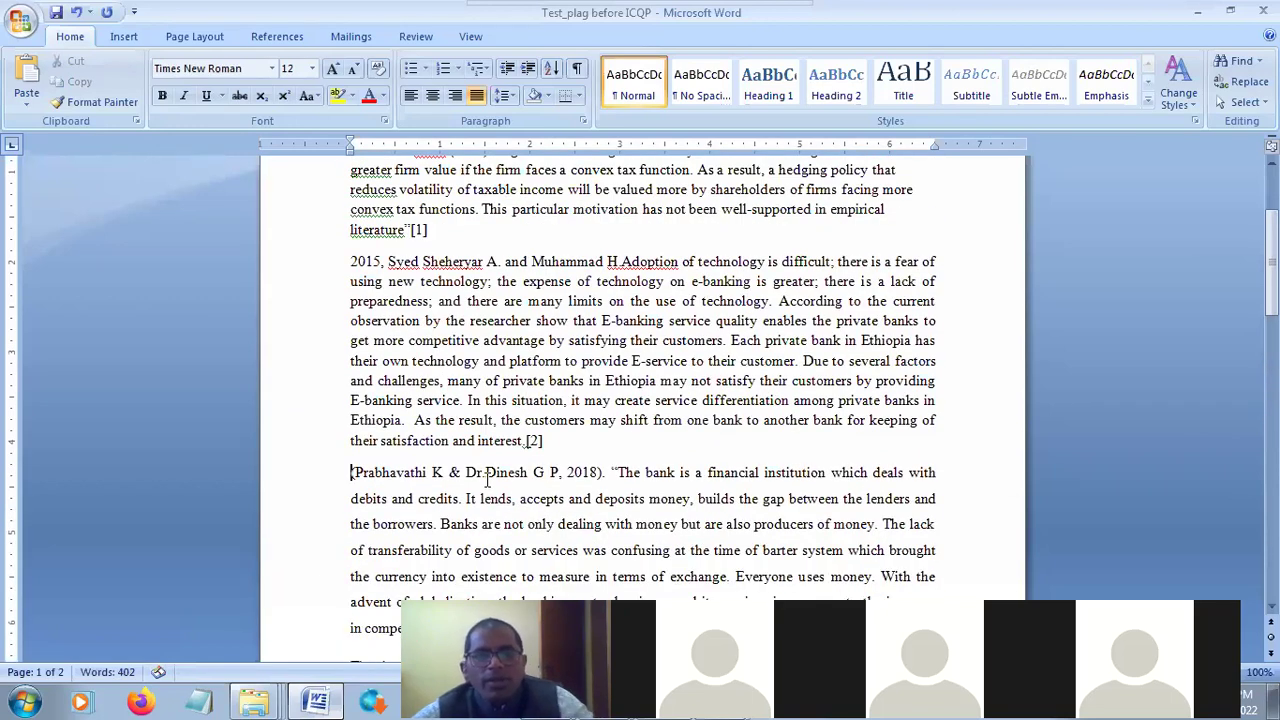
scroll(487, 480, "up", 4)
scroll(490, 475, "down", 4)
scroll(502, 462, "down", 1)
scroll(502, 462, "down", 4)
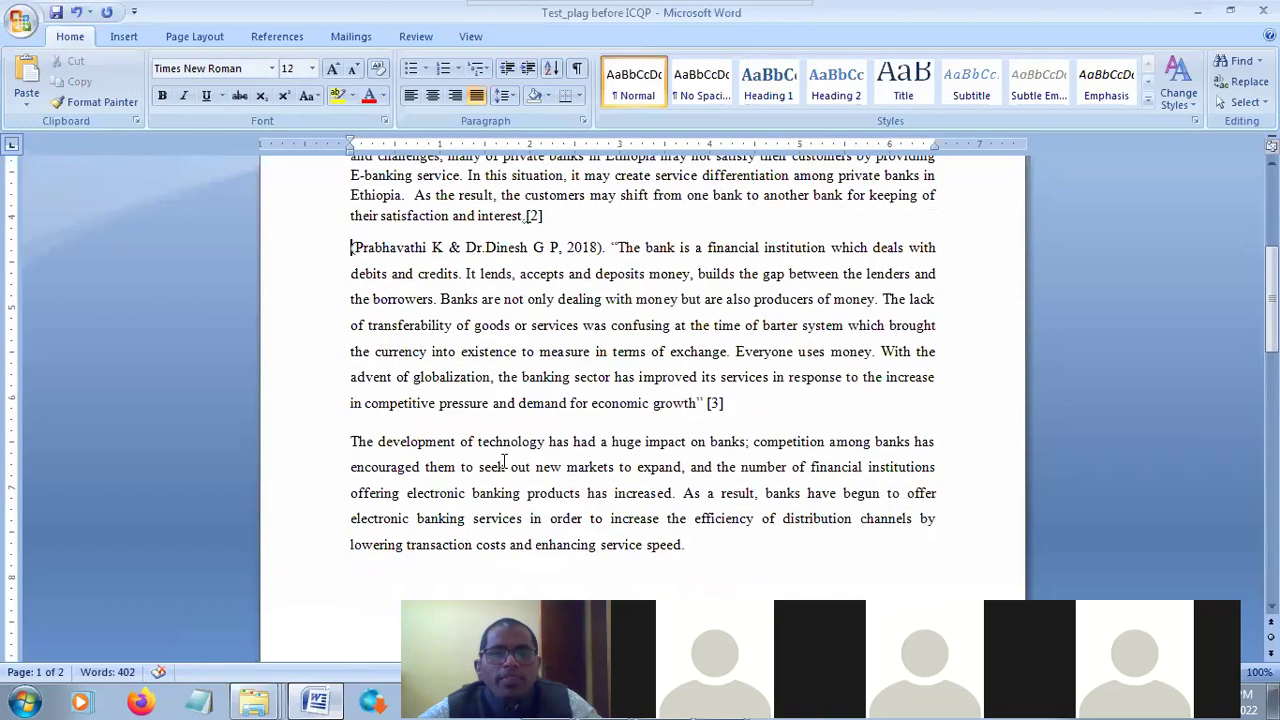
scroll(504, 461, "up", 9)
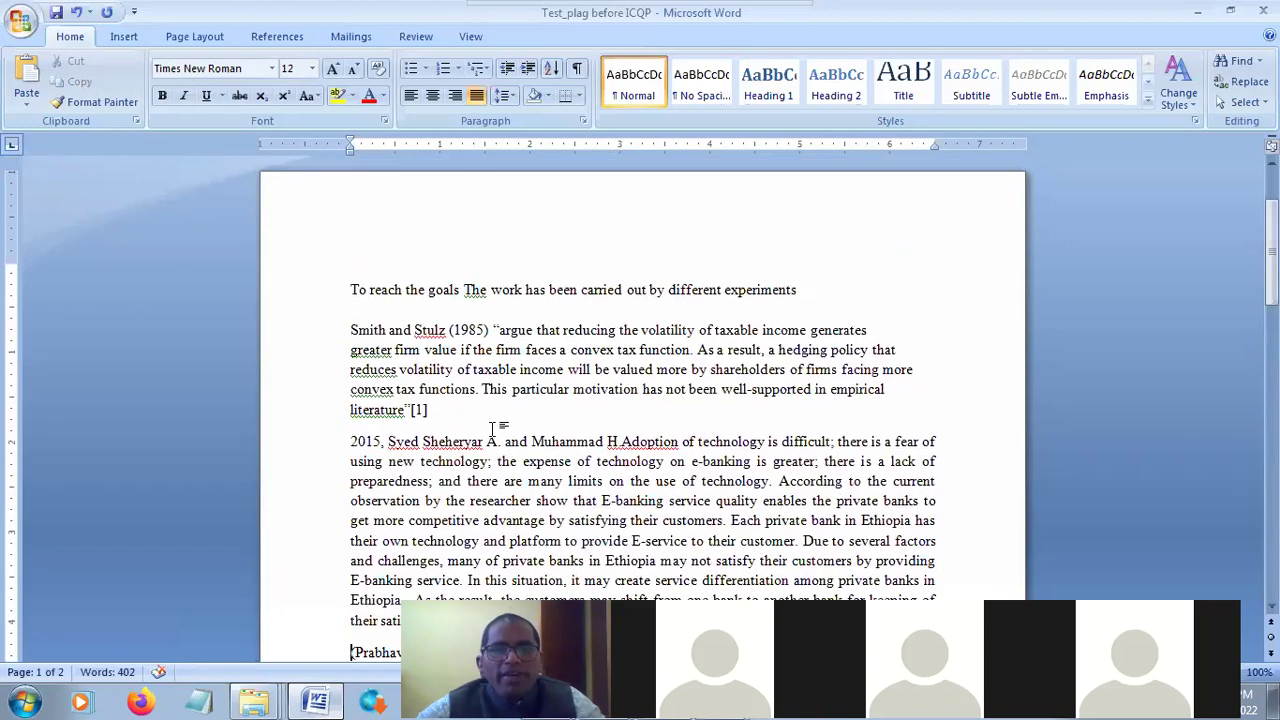
left_click(492, 428)
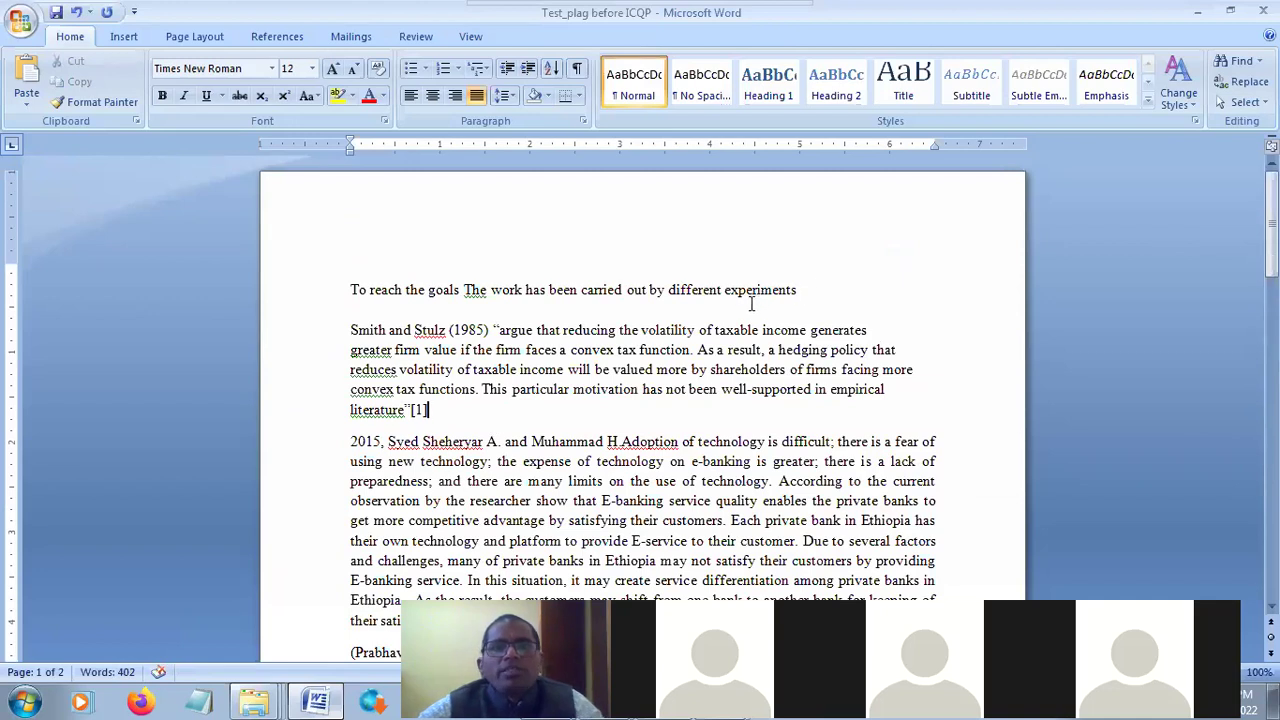
Save a copy of the document in the ICQP folder as Test_plag after ICQP
left_click(20, 22)
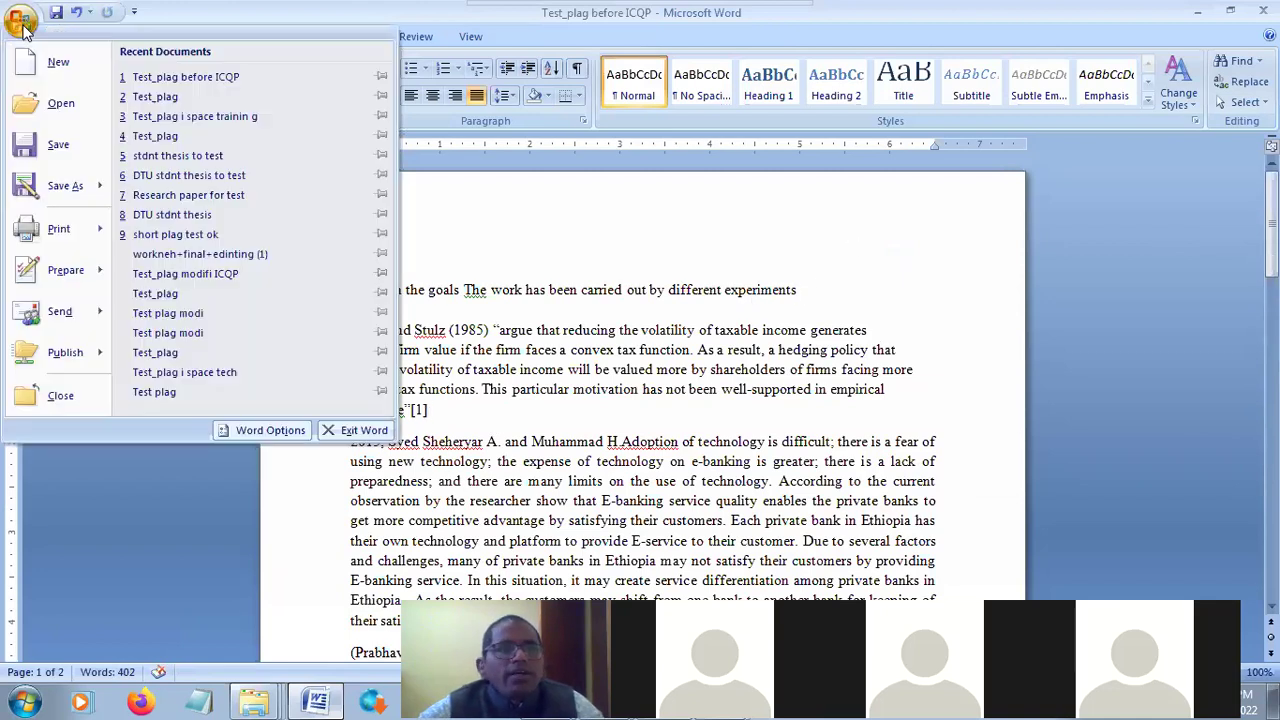
left_click(60, 187)
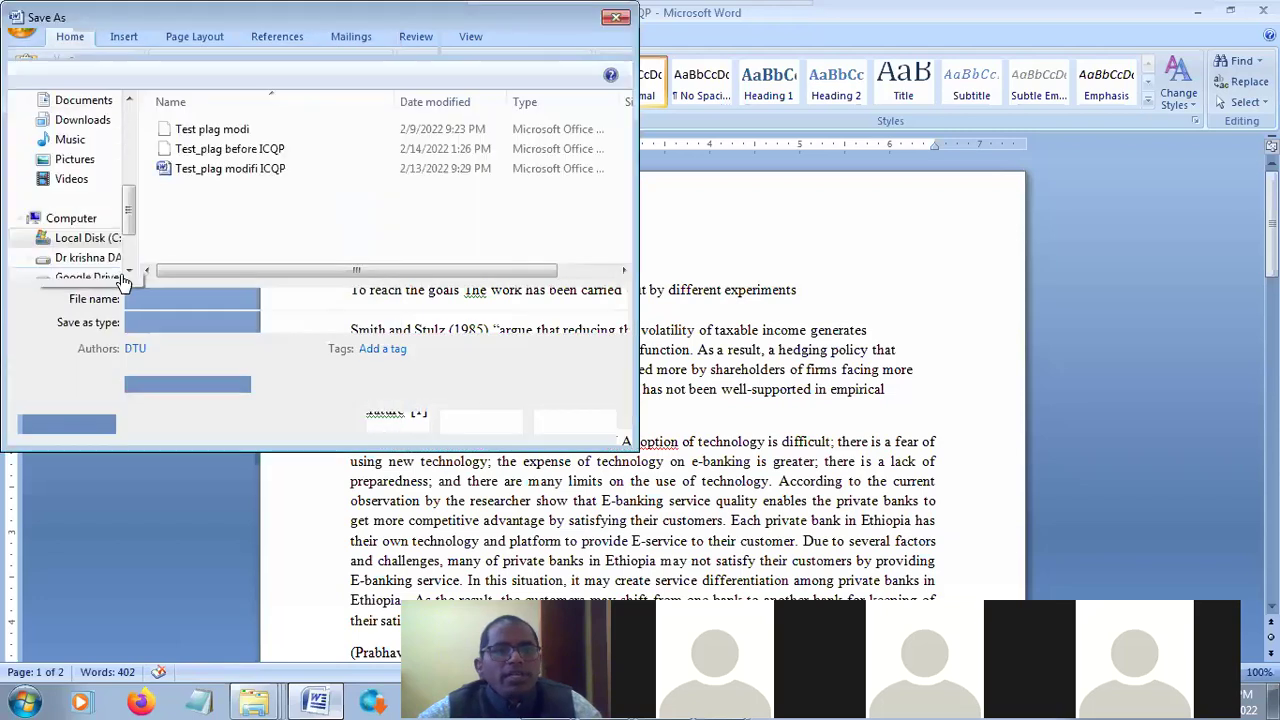
left_click(212, 298)
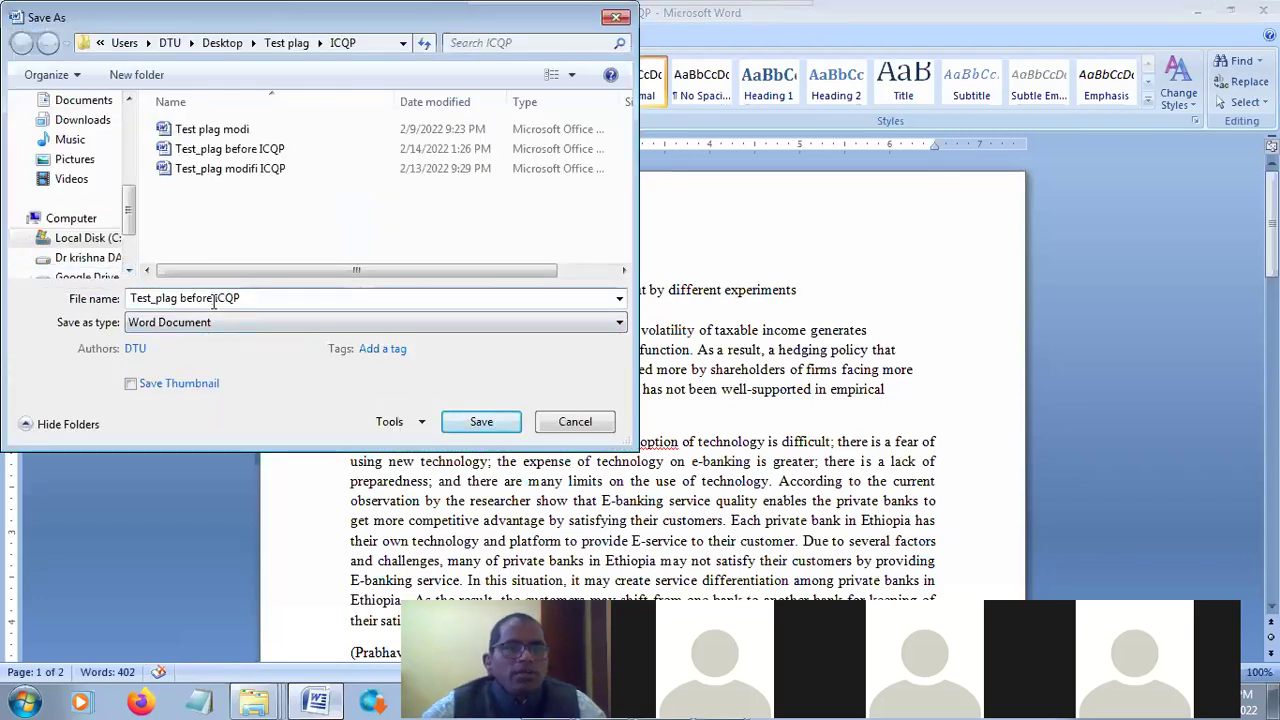
key("BackSpace")
key("BackSpace")
key("BackSpace")
key("BackSpace")
key("BackSpace")
key("BackSpace")
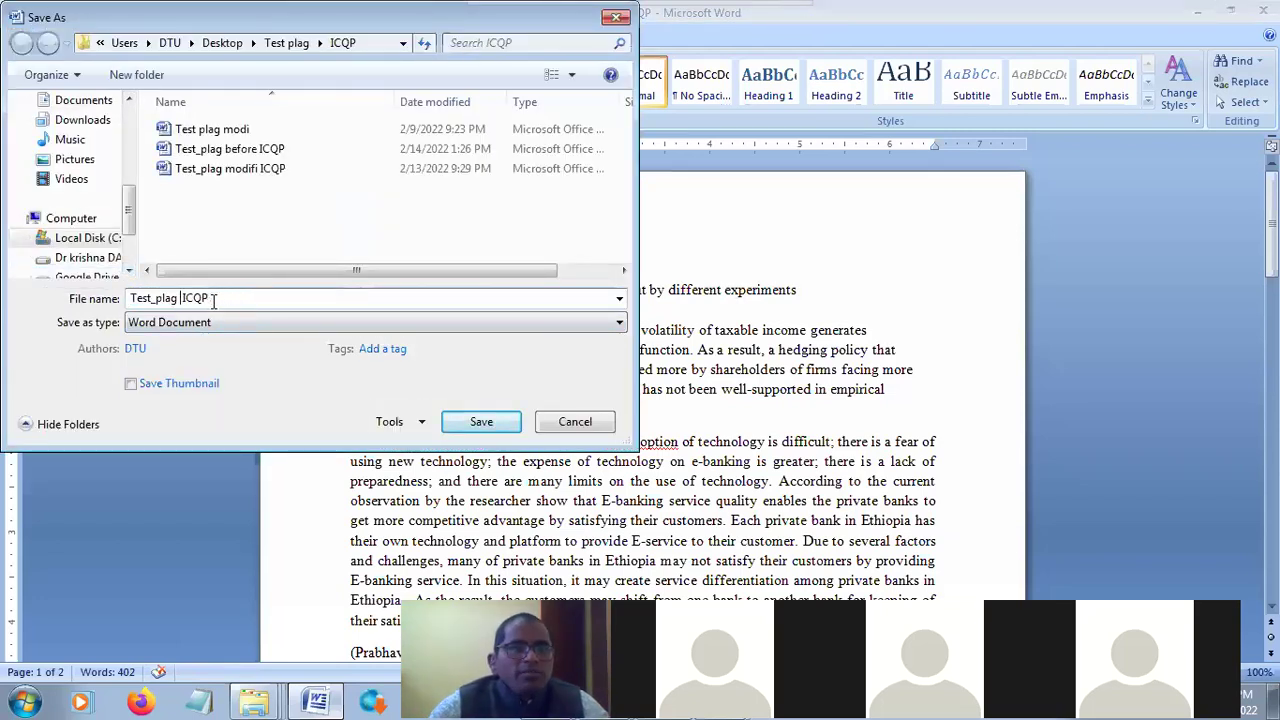
type("after")
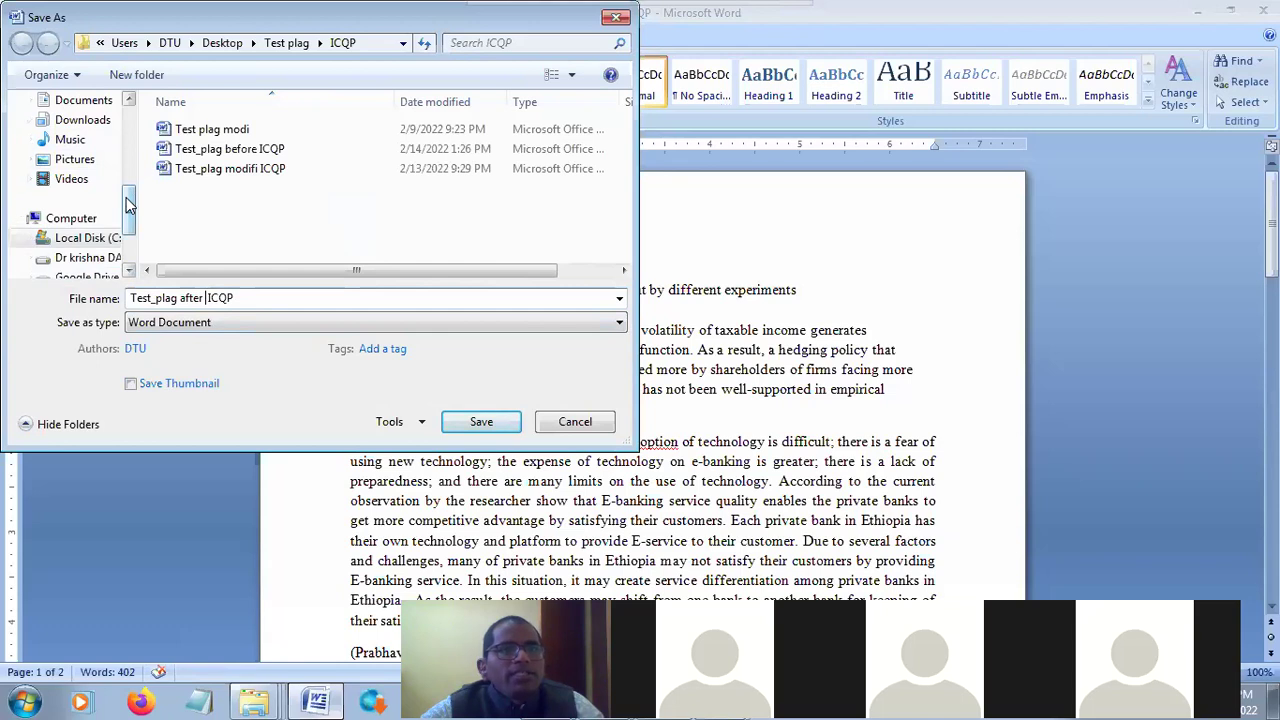
left_click(481, 422)
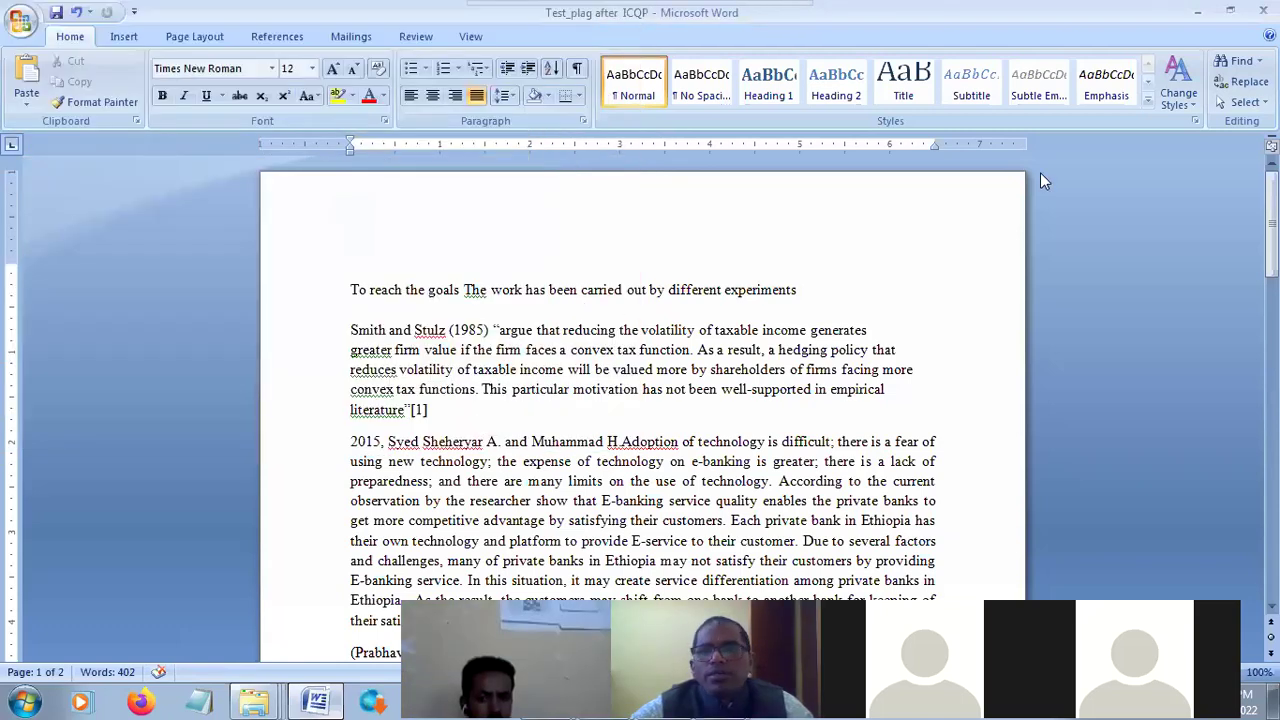
Close the Word document and minimize the browser and PDF reader to reveal the ICQP folder
left_click(1262, 10)
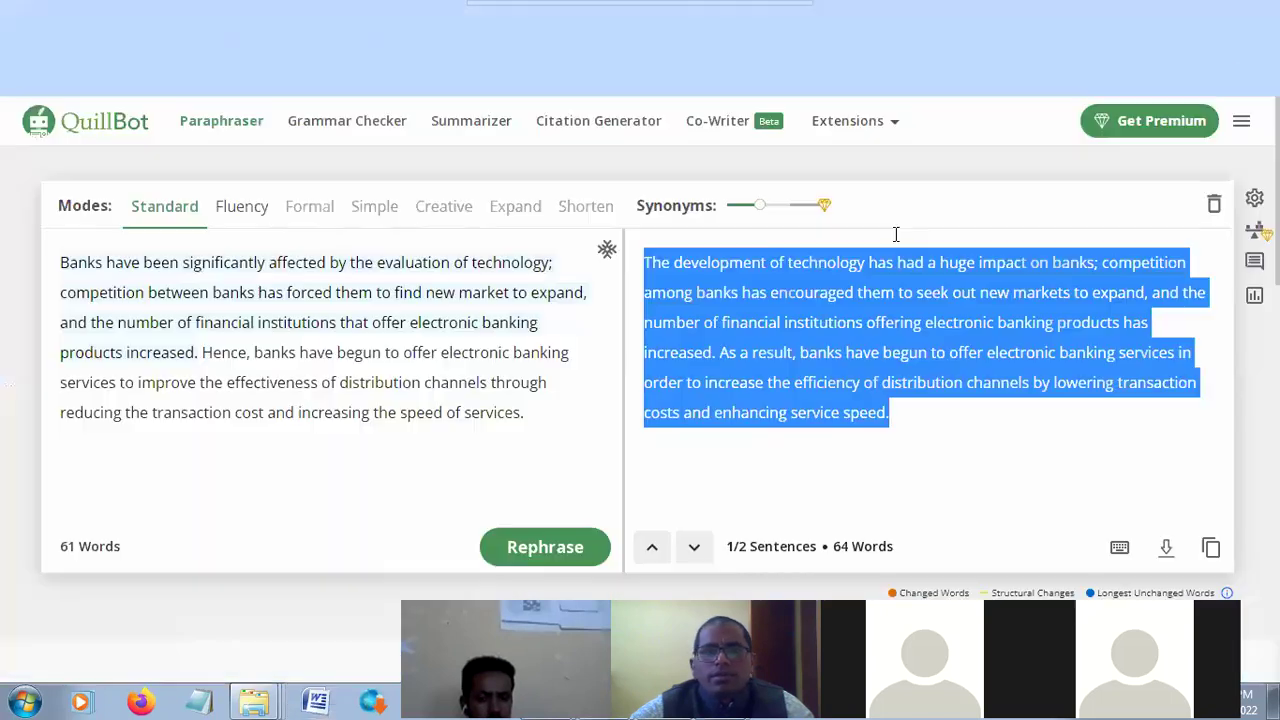
left_click(1200, 10)
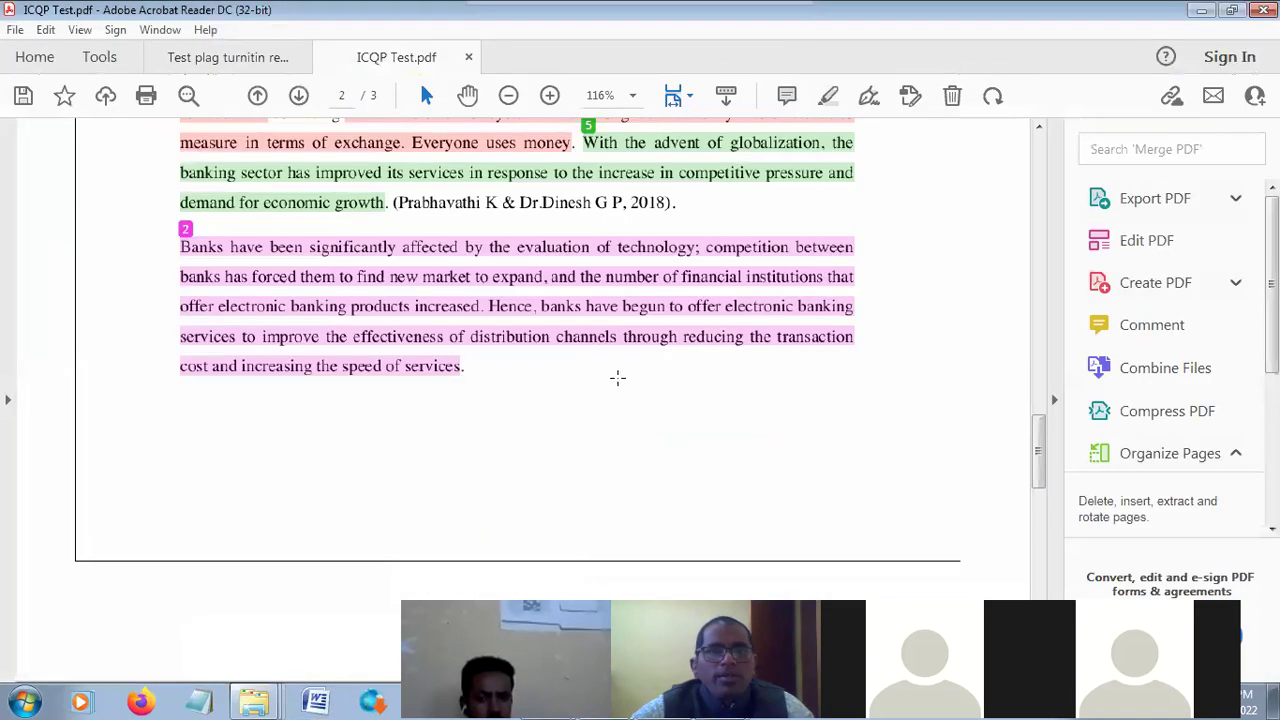
left_click(1201, 10)
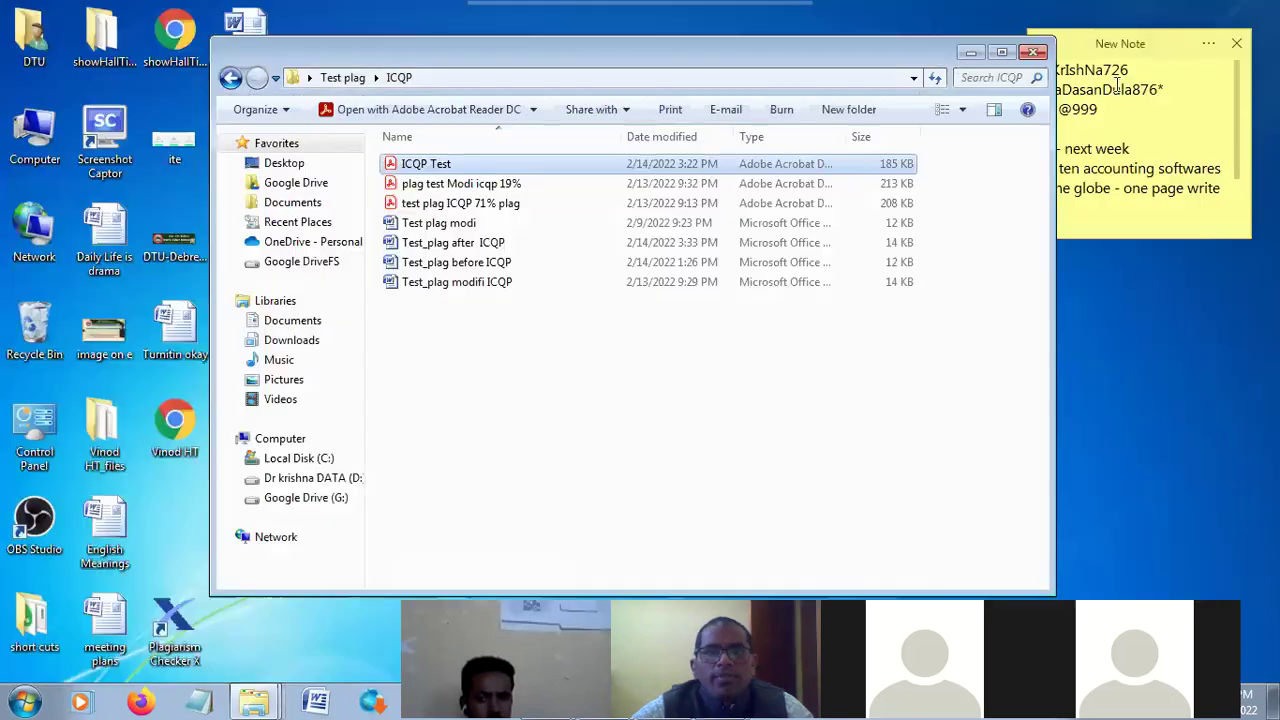
left_click(624, 348)
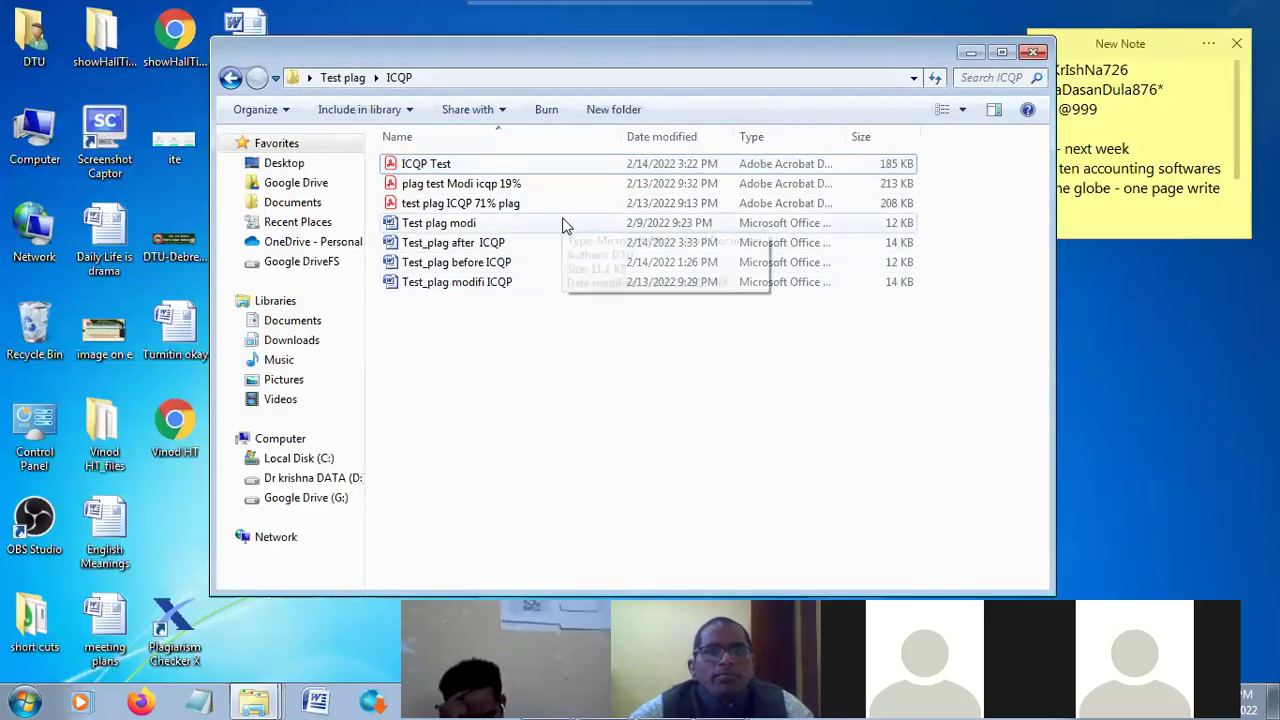
Open the ICQP Test PDF and review its flagged passages and originality report percentages
double_click(503, 164)
scroll(686, 336, "up", 15)
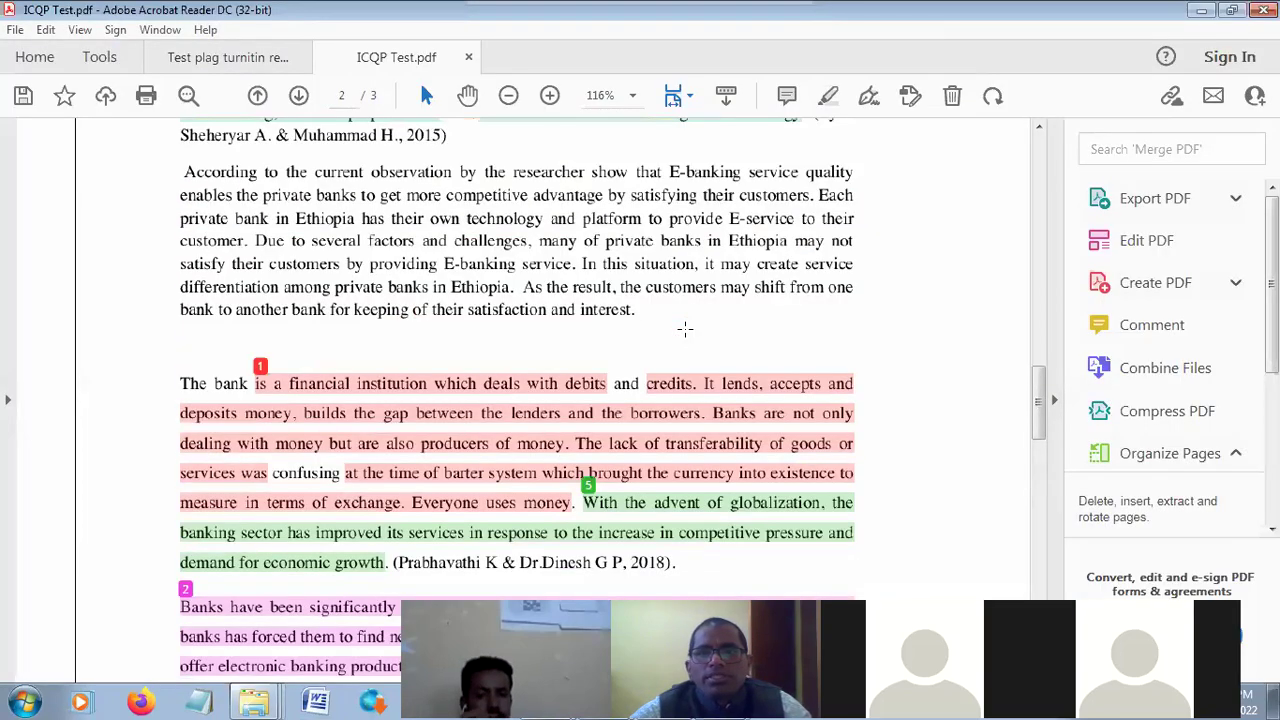
scroll(686, 336, "up", 5)
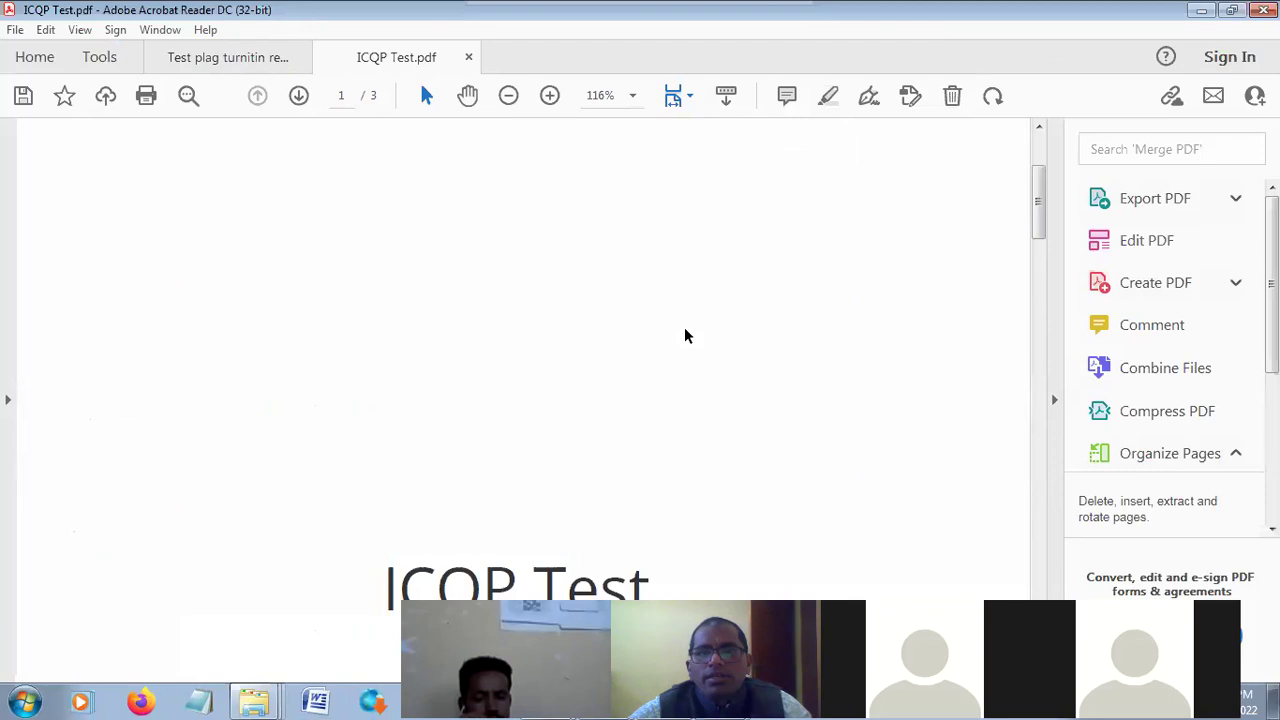
left_click_drag(1040, 240, 1040, 512)
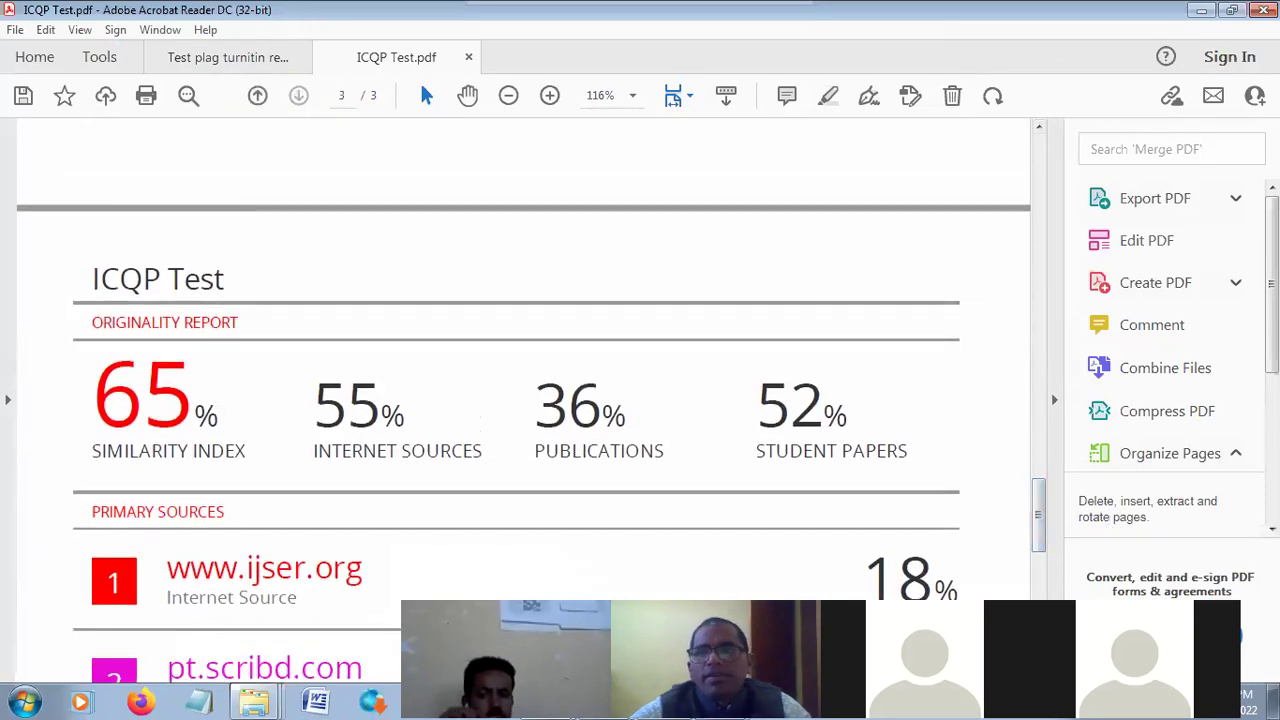
Close only the ICQP Test report without saving changes and minimize the PDF reader
left_click(1263, 10)
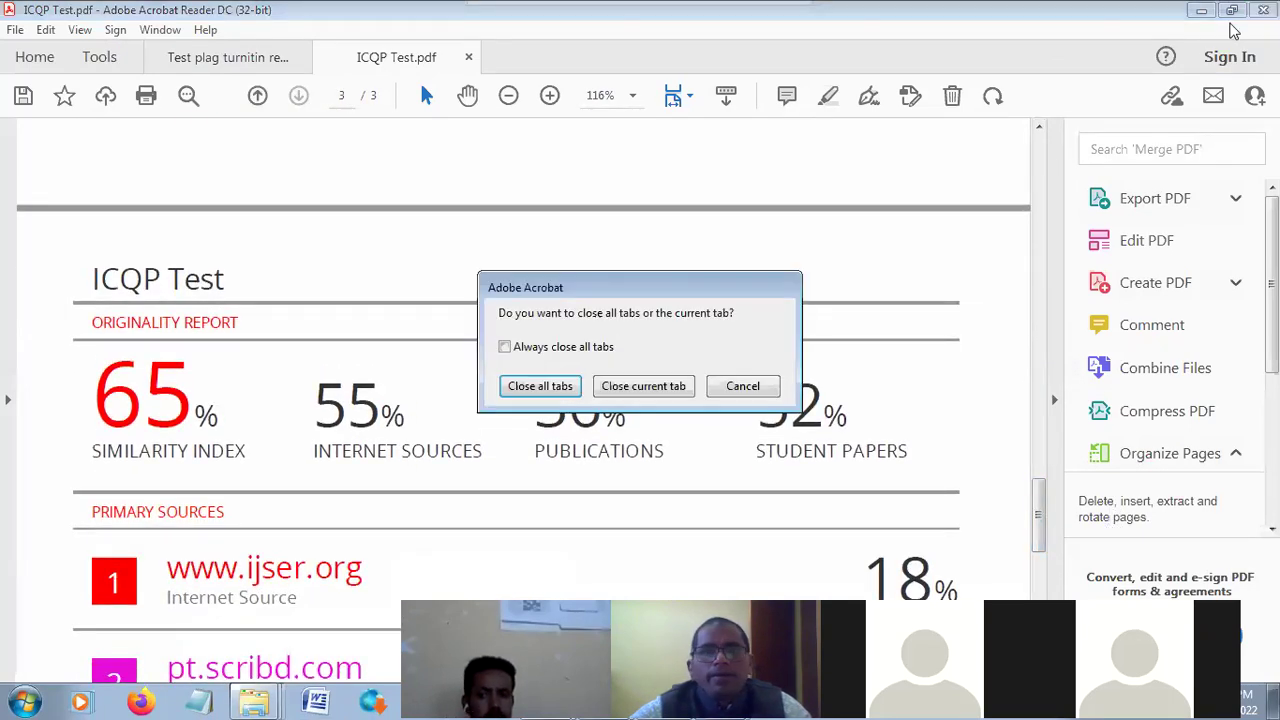
left_click(664, 386)
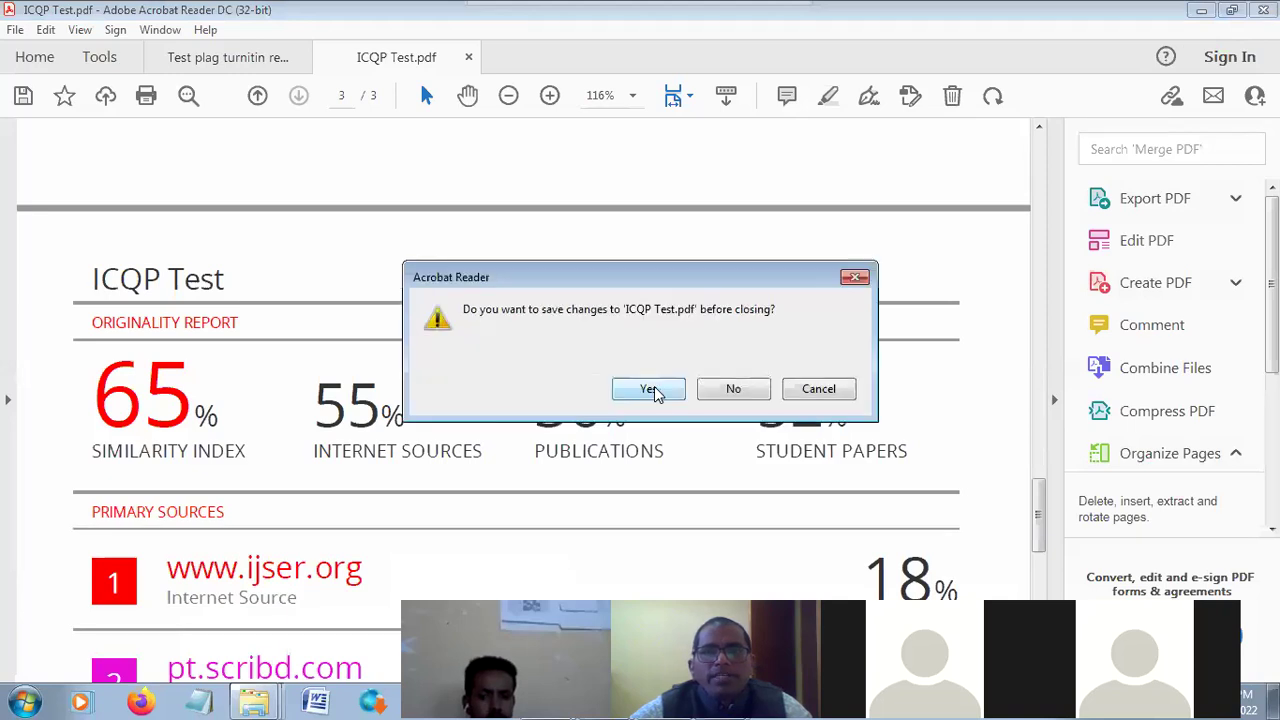
left_click(736, 392)
left_click(1201, 10)
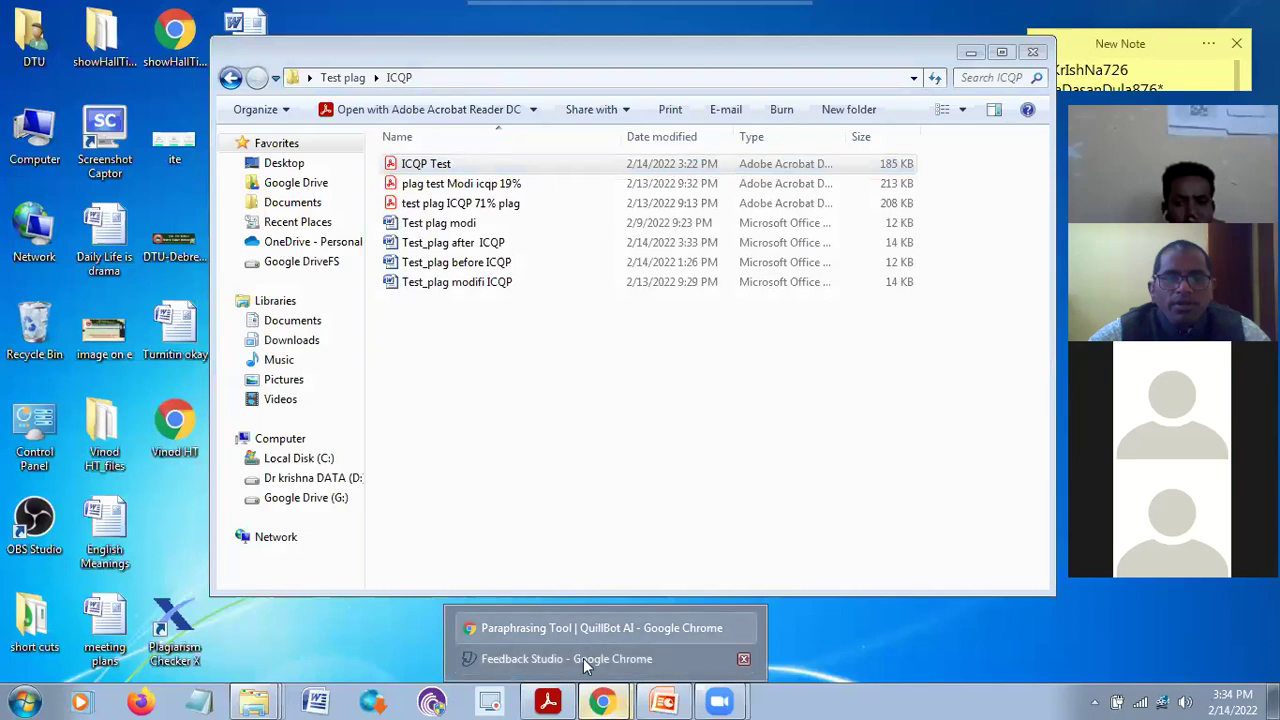
Switch to Turnitin's AFM assignment inbox in Chrome and start a new file submission
mouse_move(584, 662)
left_click(601, 701)
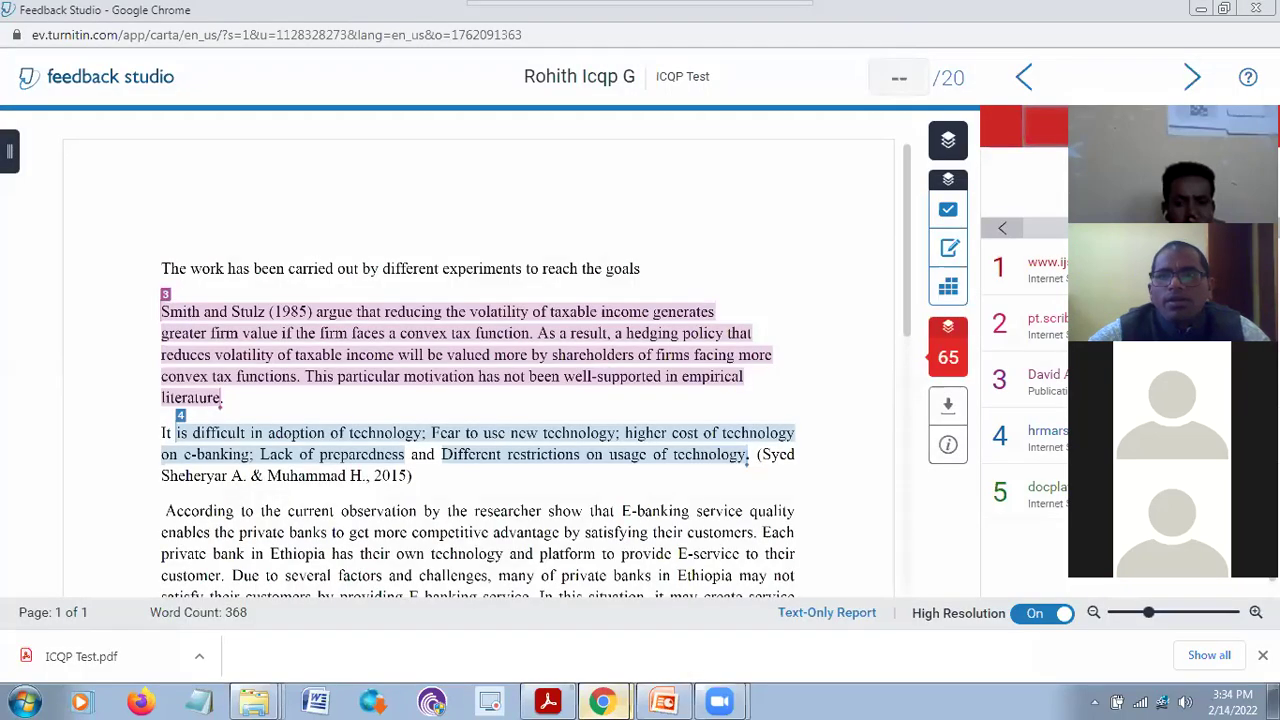
left_click(601, 701)
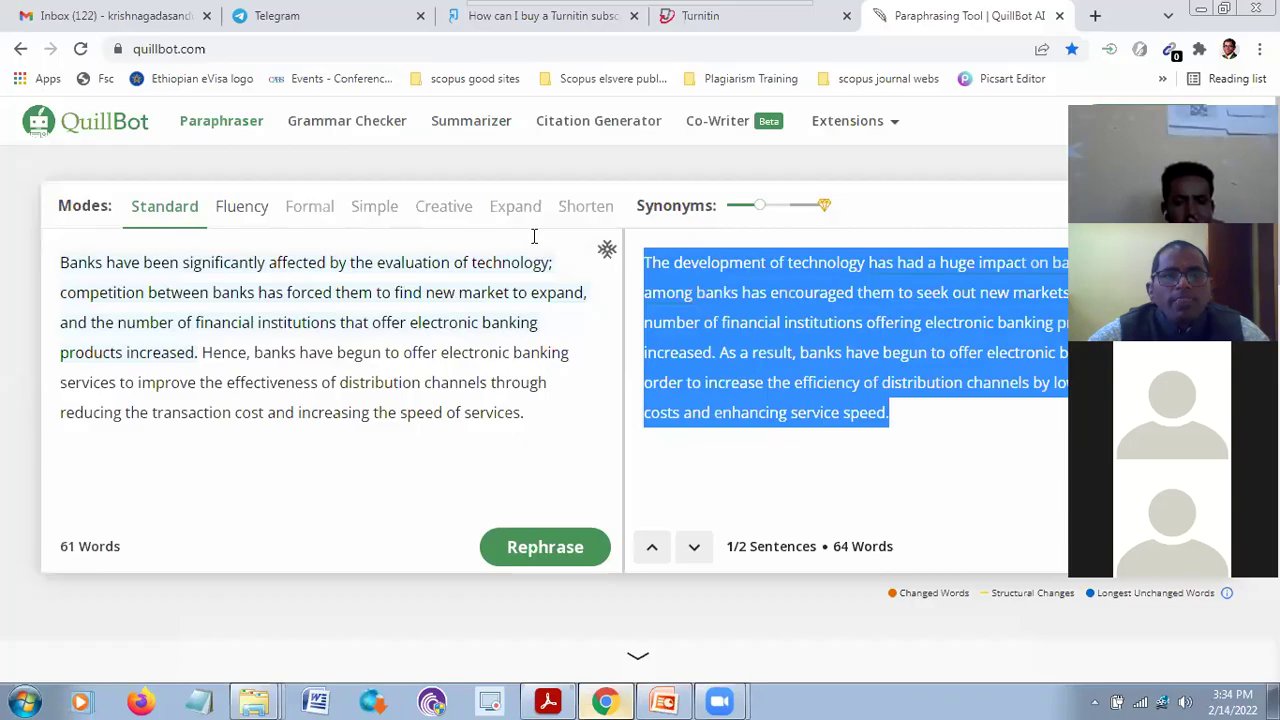
left_click(604, 701)
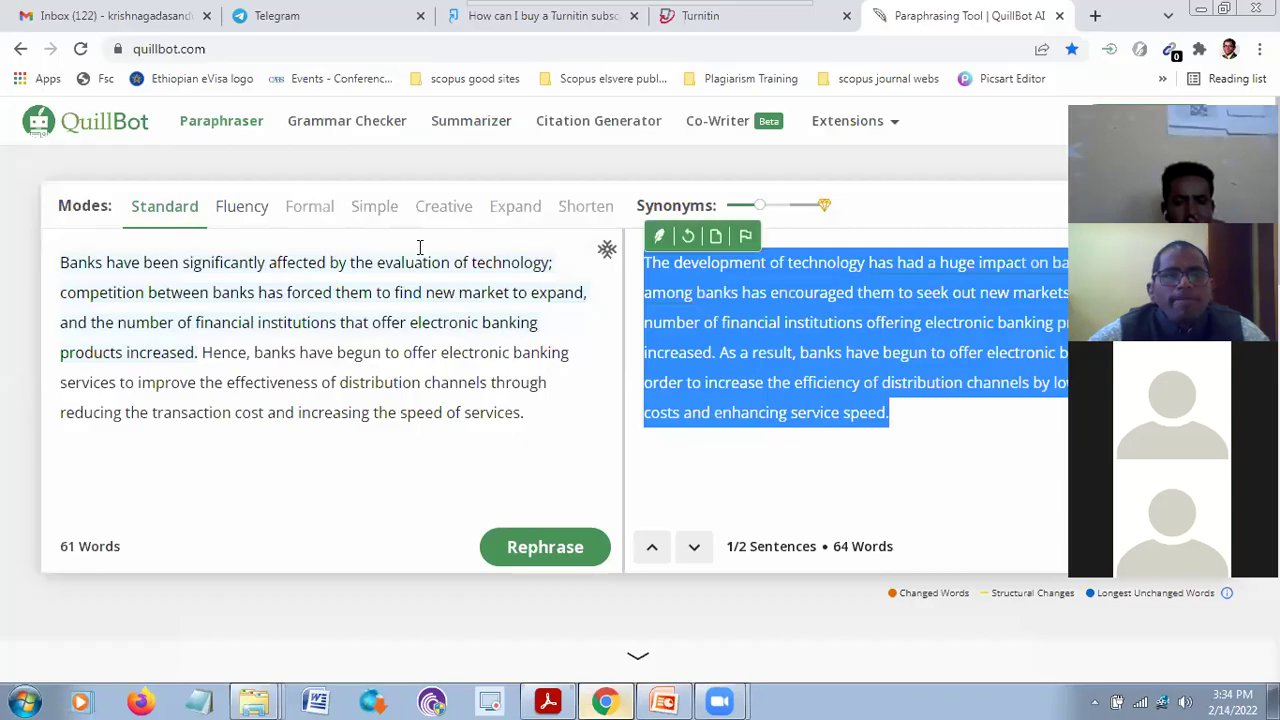
left_click(748, 17)
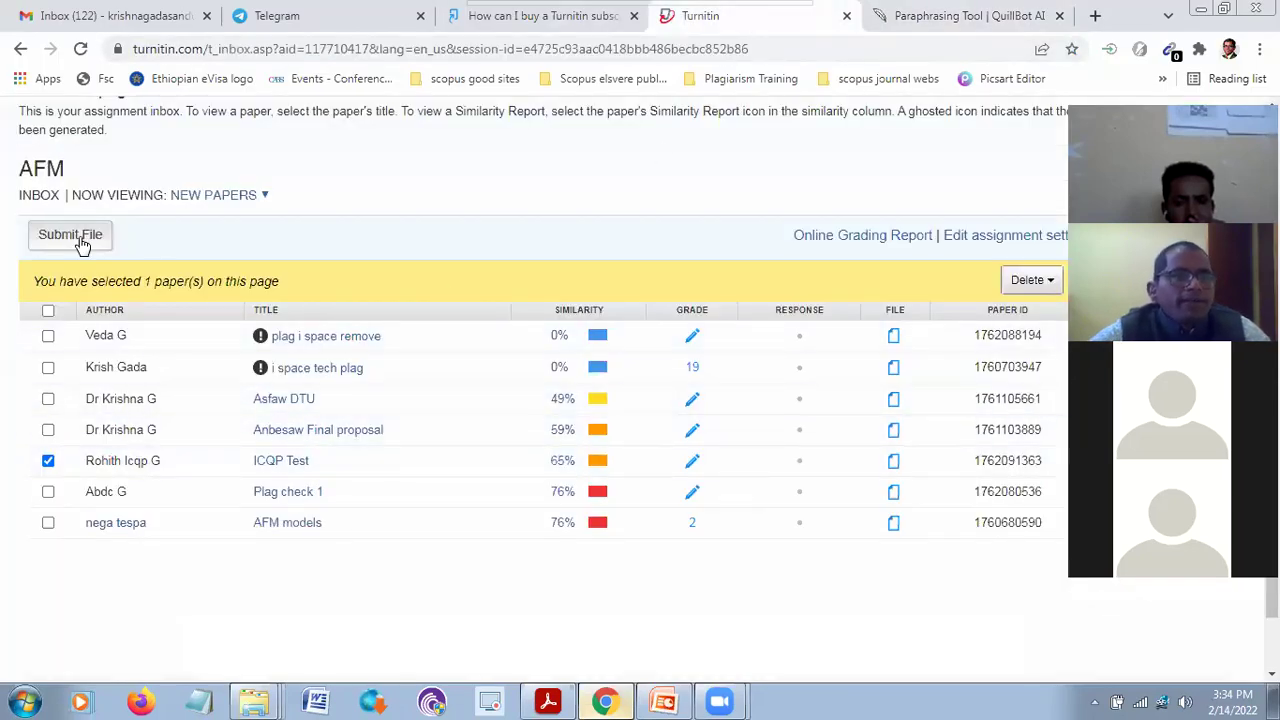
scroll(380, 300, "up", 2)
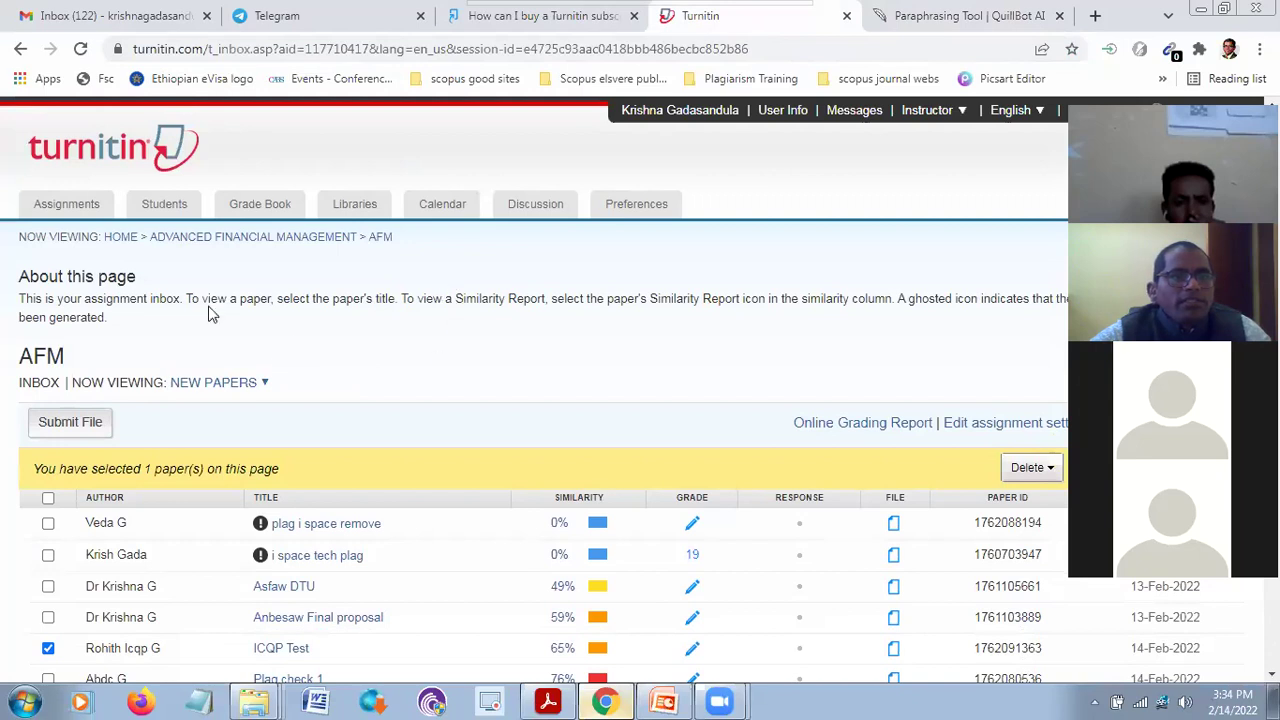
scroll(350, 410, "down", 1)
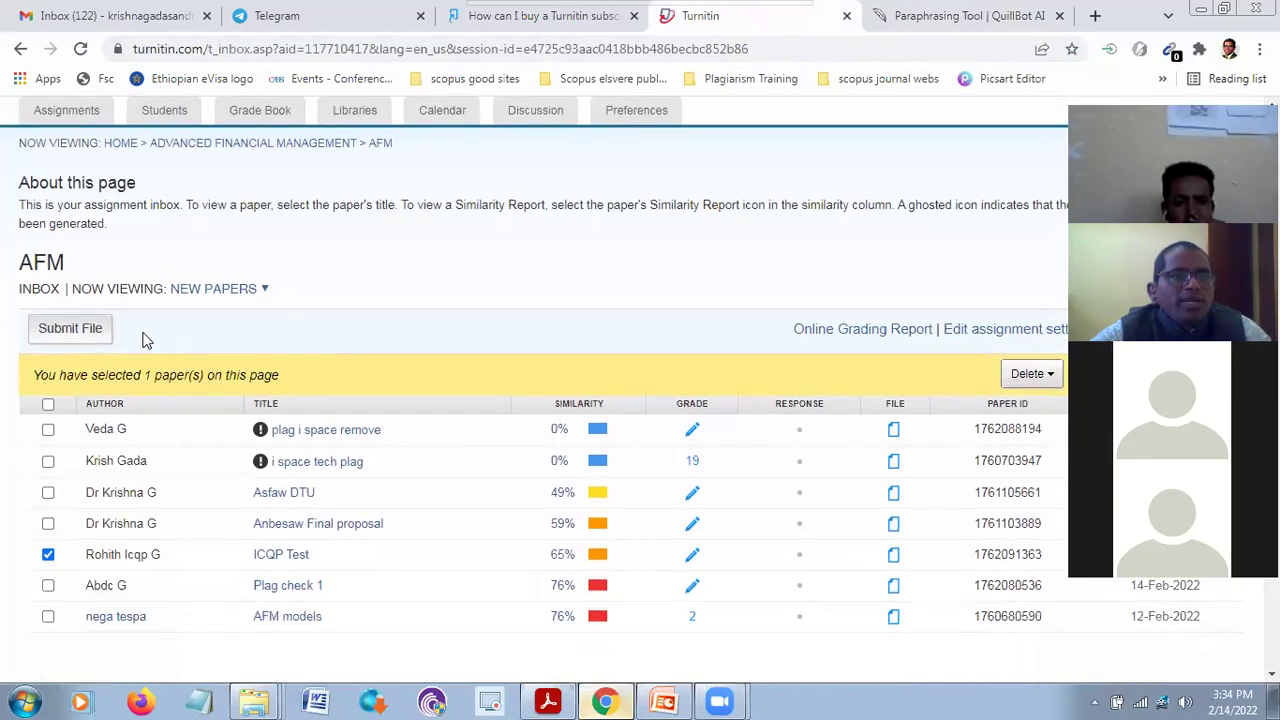
left_click(60, 329)
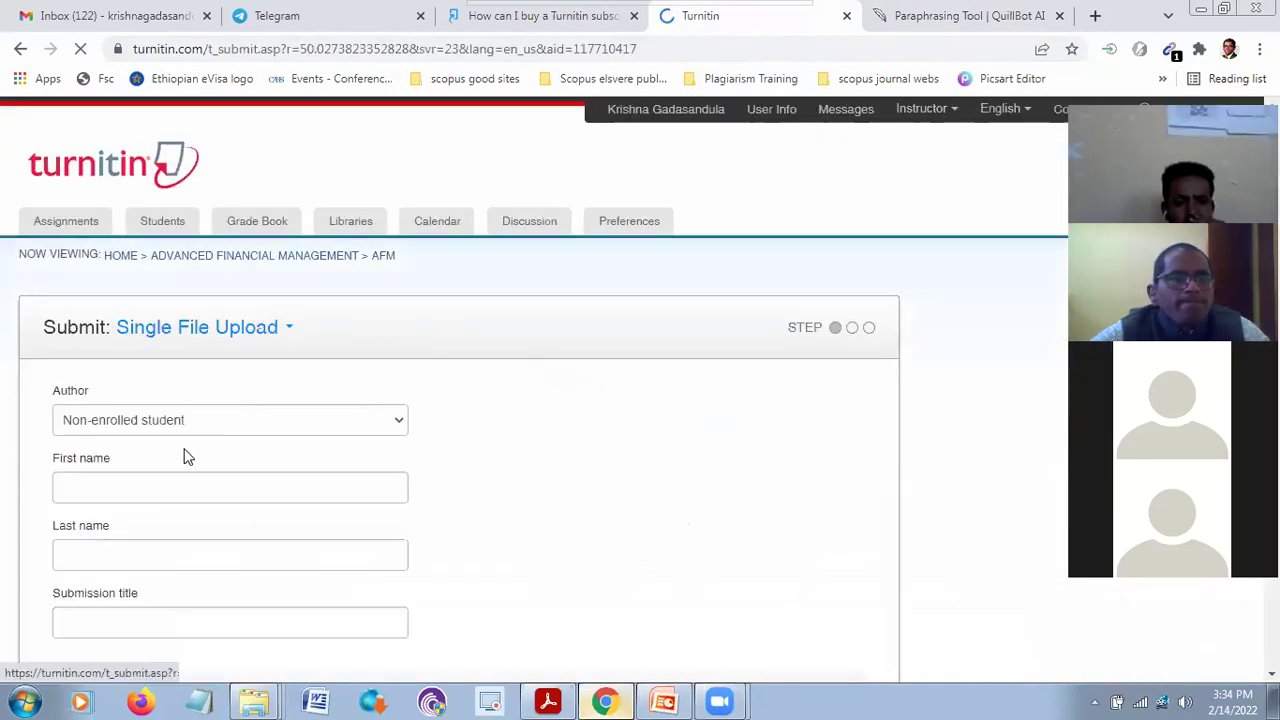
Fill in the author's first and last name, and title the submission with the first name followed by "icqp after modified"
left_click(160, 494)
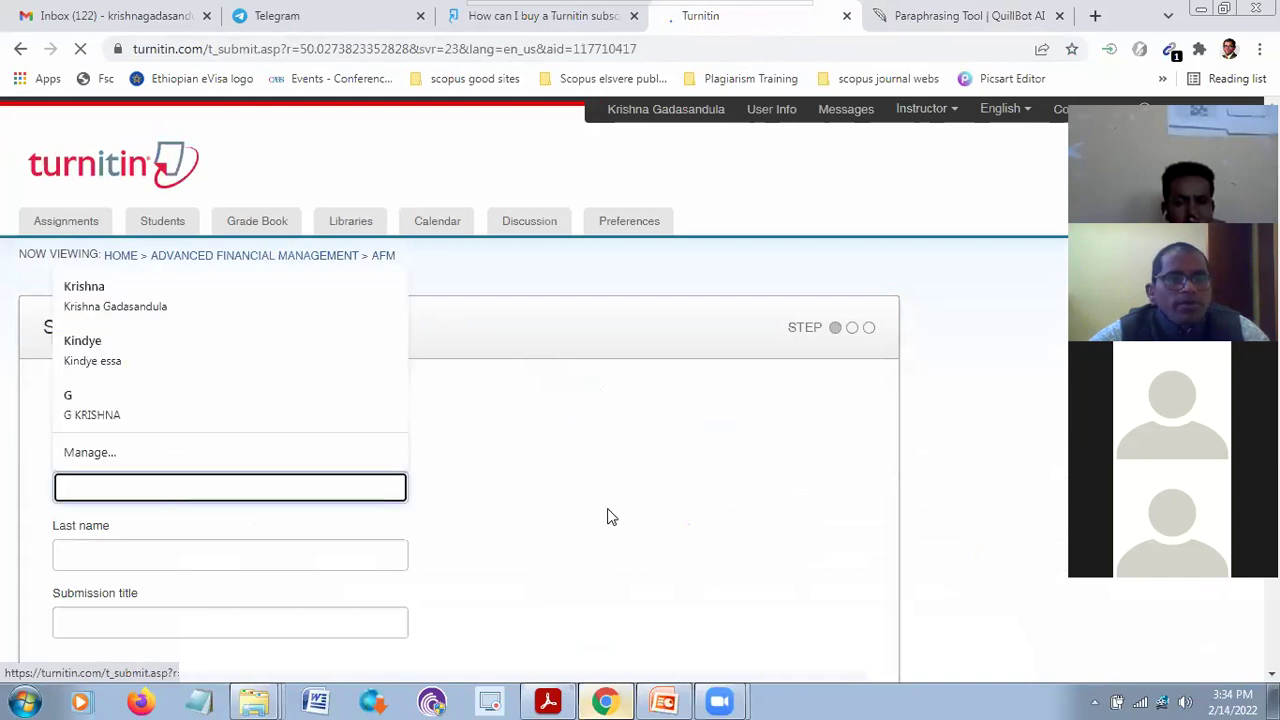
left_click(253, 476)
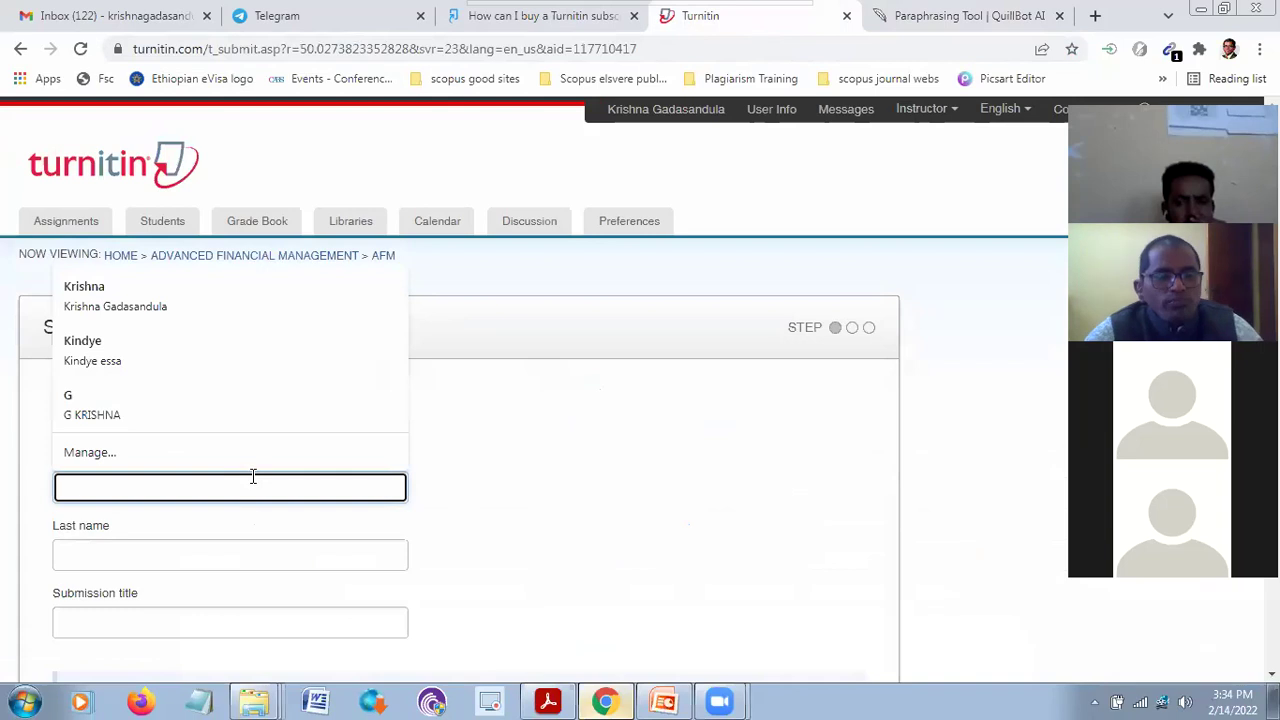
type("Rohit")
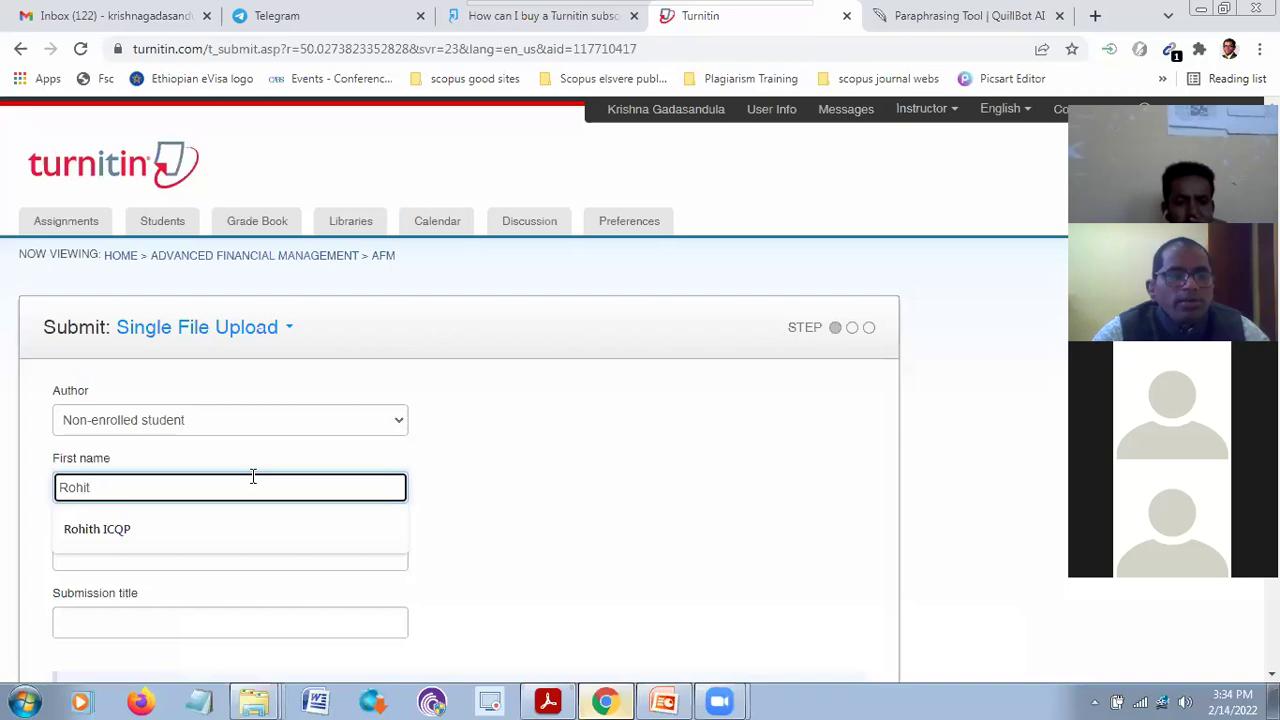
type("h g")
key("Tab")
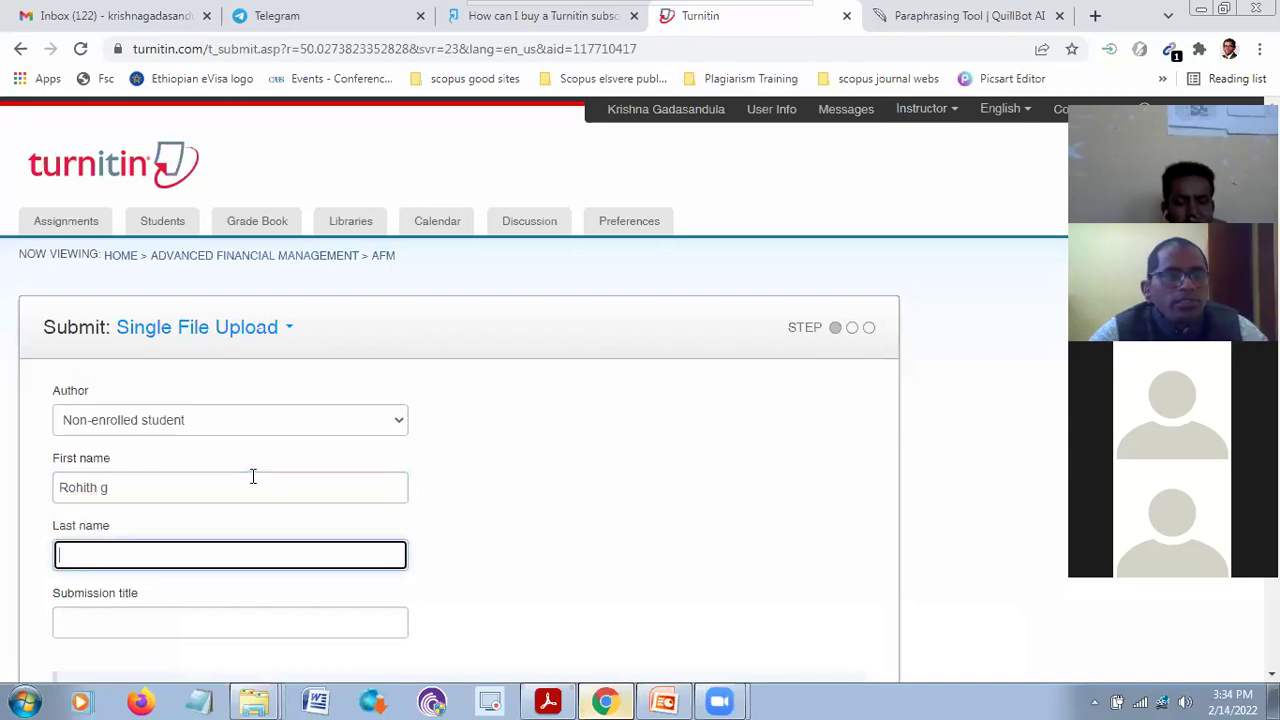
type("g")
key("Tab")
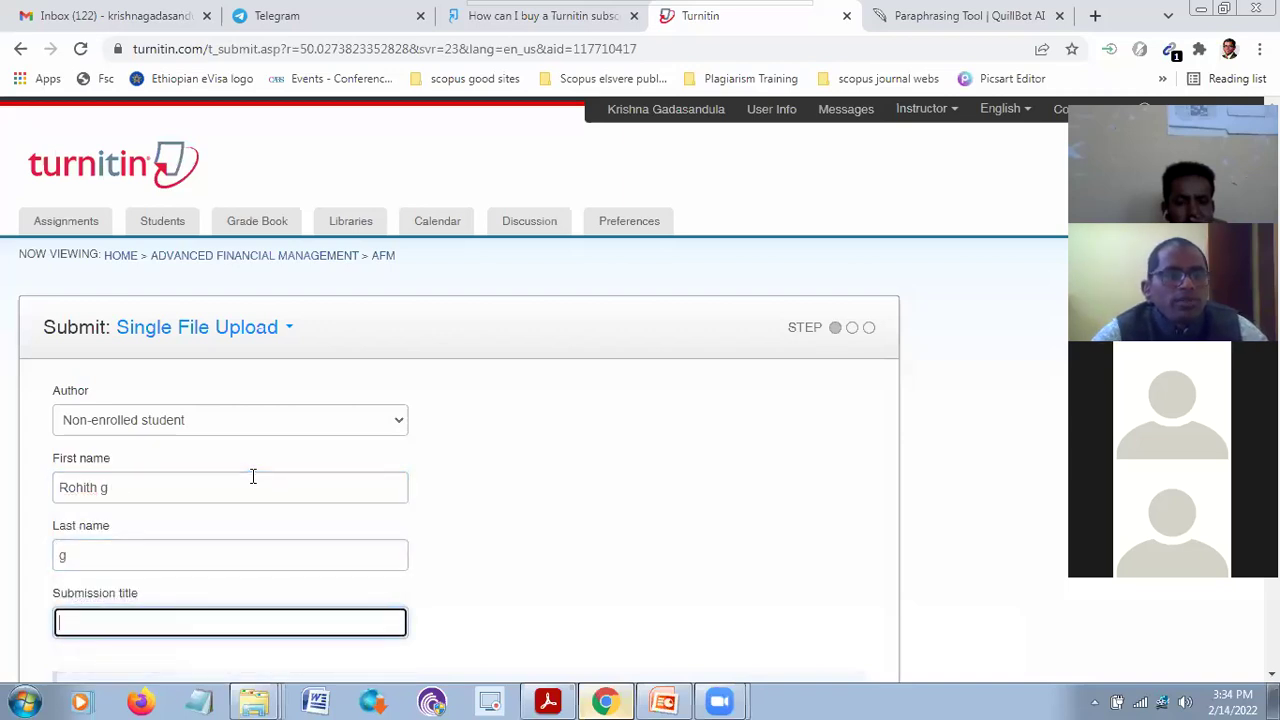
scroll(250, 478, "down", 3)
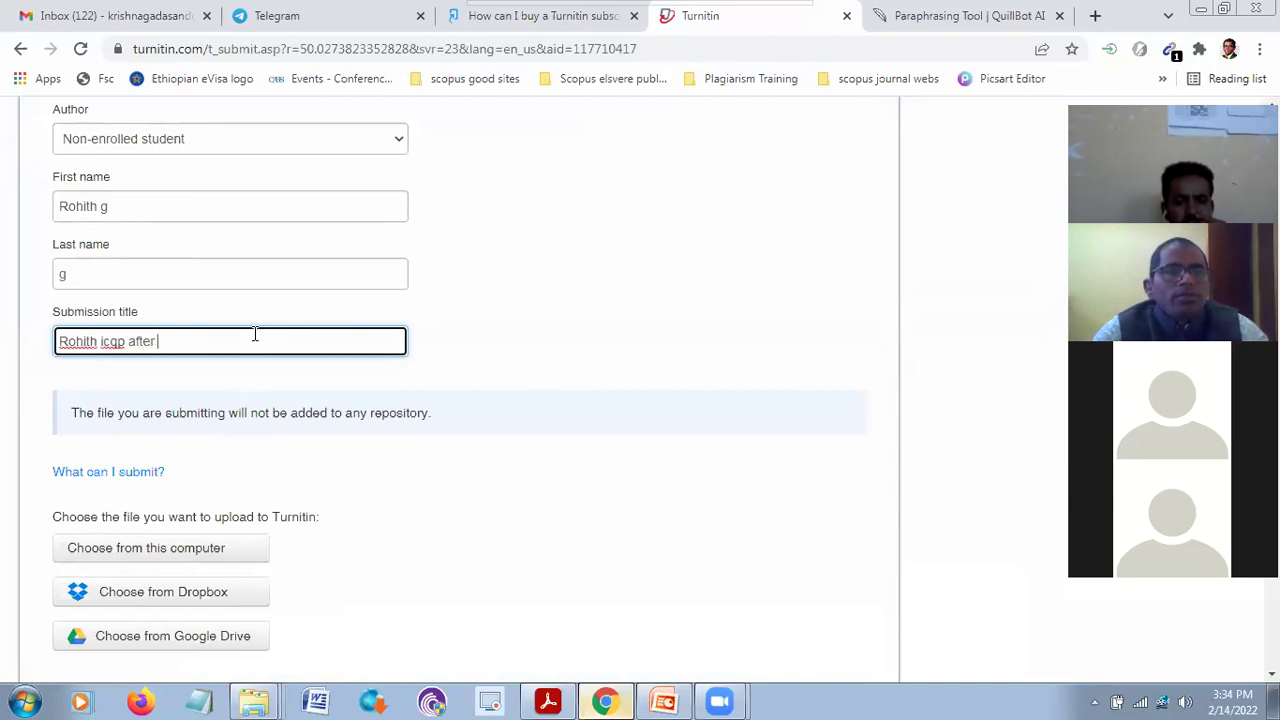
type("ed")
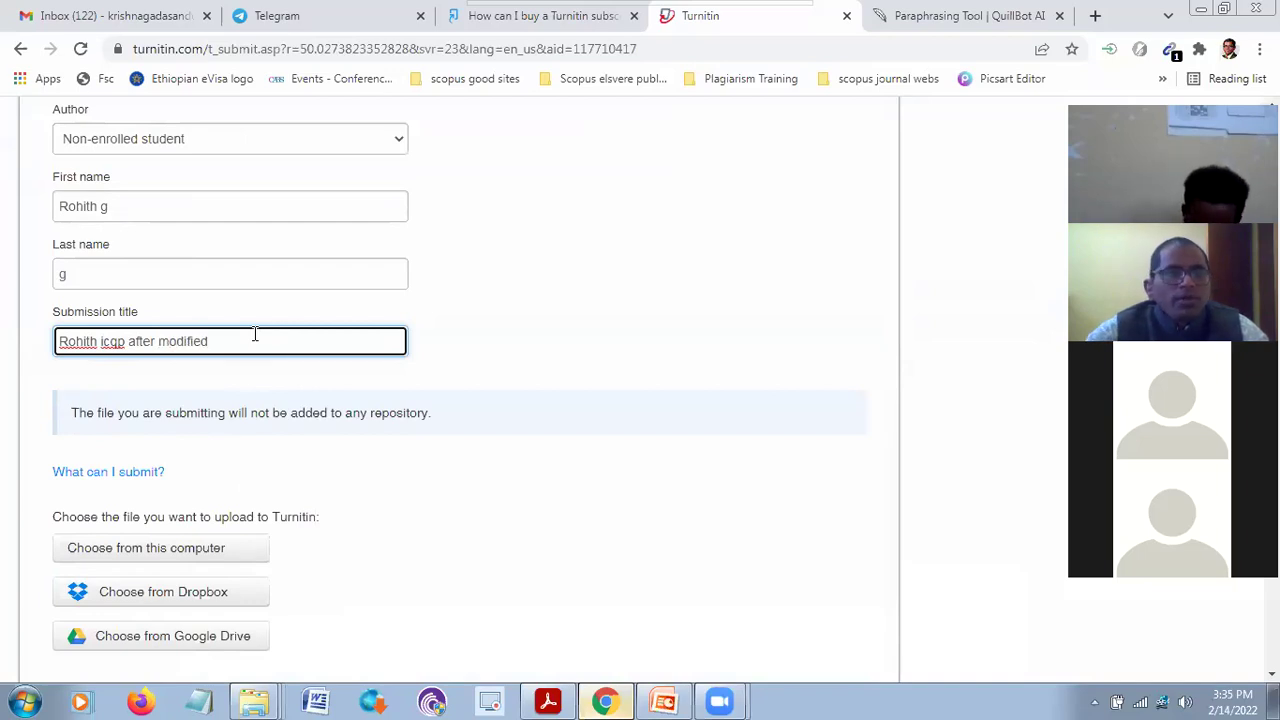
Choose Test_plag after ICQP.docx from the ICQP folder on this computer and upload it
scroll(324, 358, "down", 3)
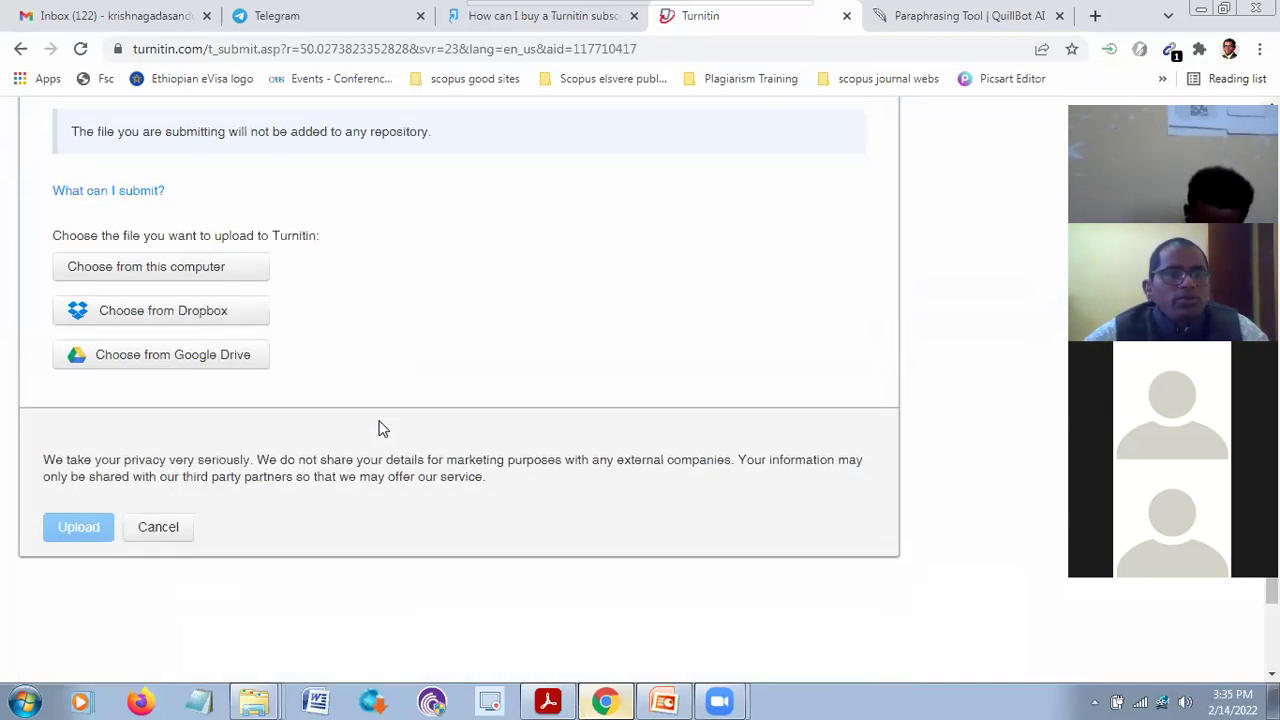
left_click(183, 270)
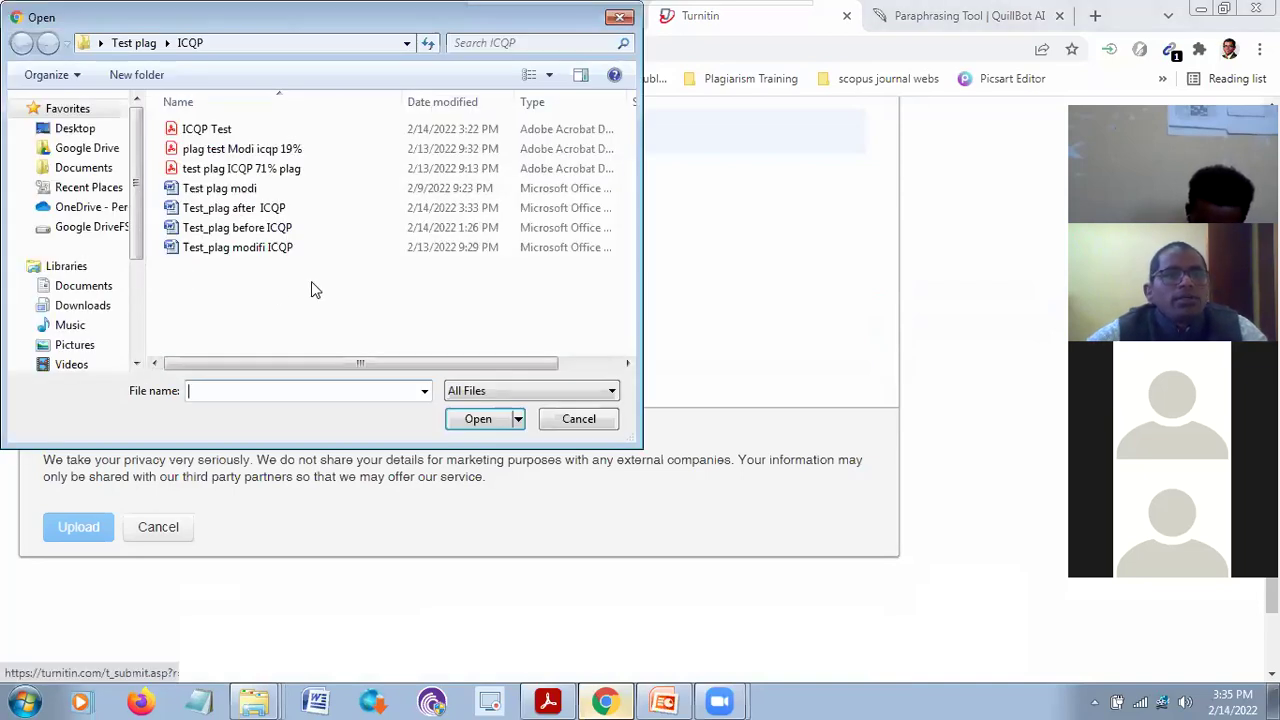
left_click(256, 209)
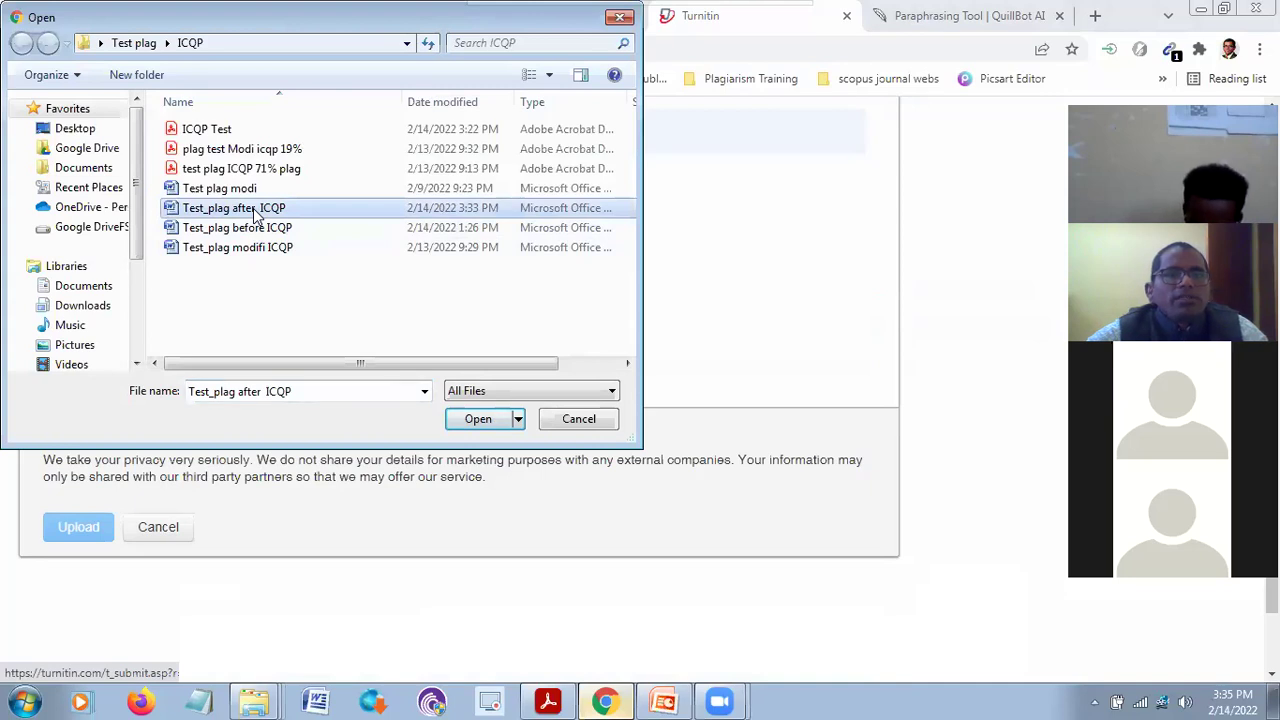
left_click(478, 419)
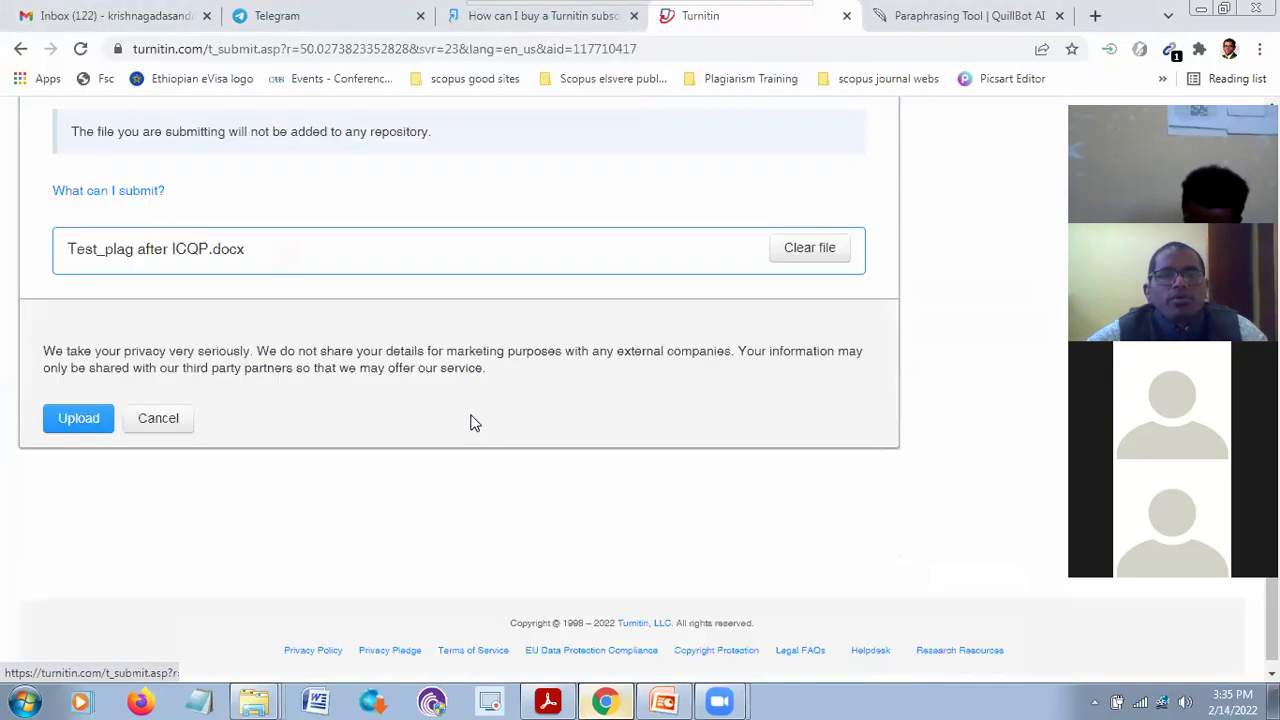
left_click(64, 423)
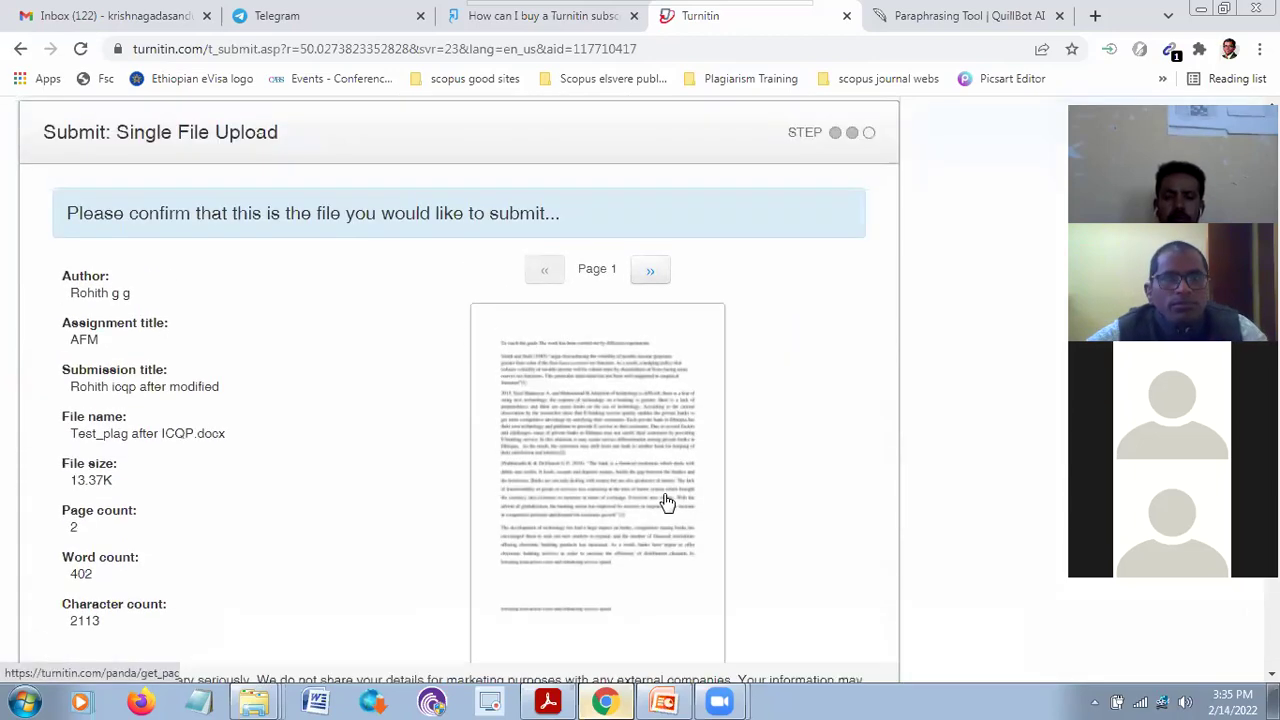
Confirm the submission of the uploaded file, check its preview and return to the assignment inbox
left_click(88, 418)
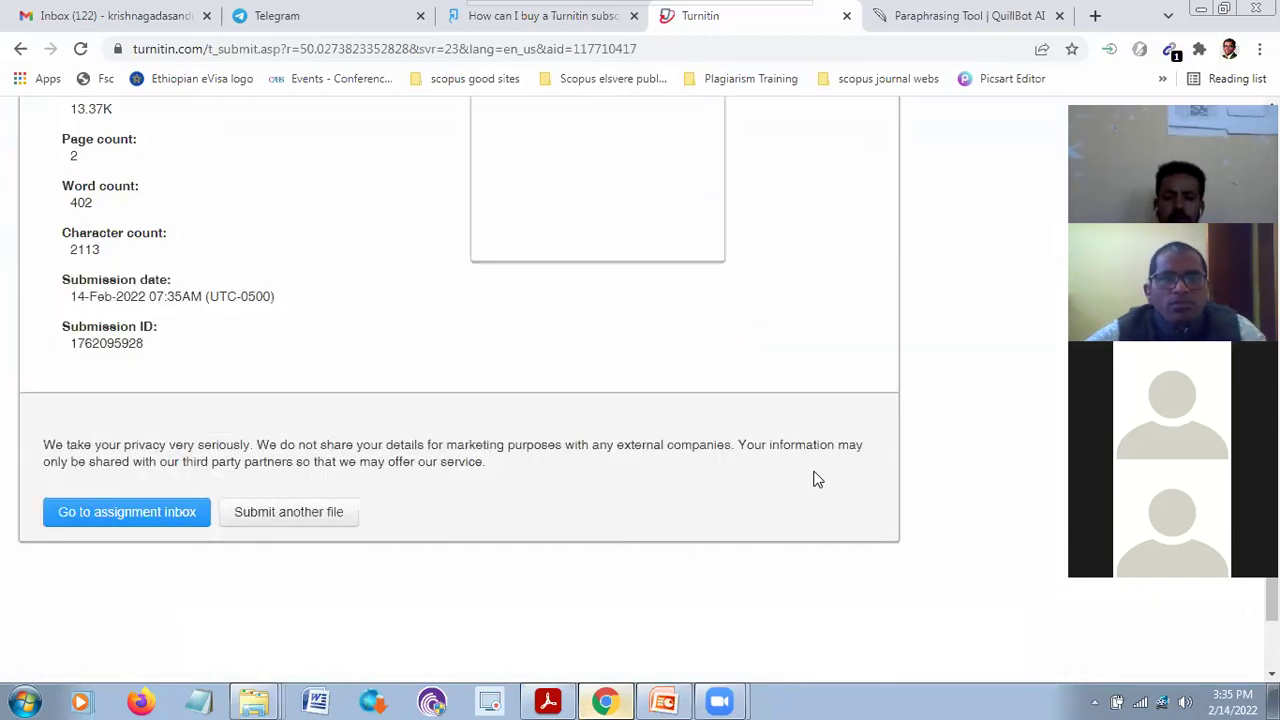
scroll(816, 478, "up", 2)
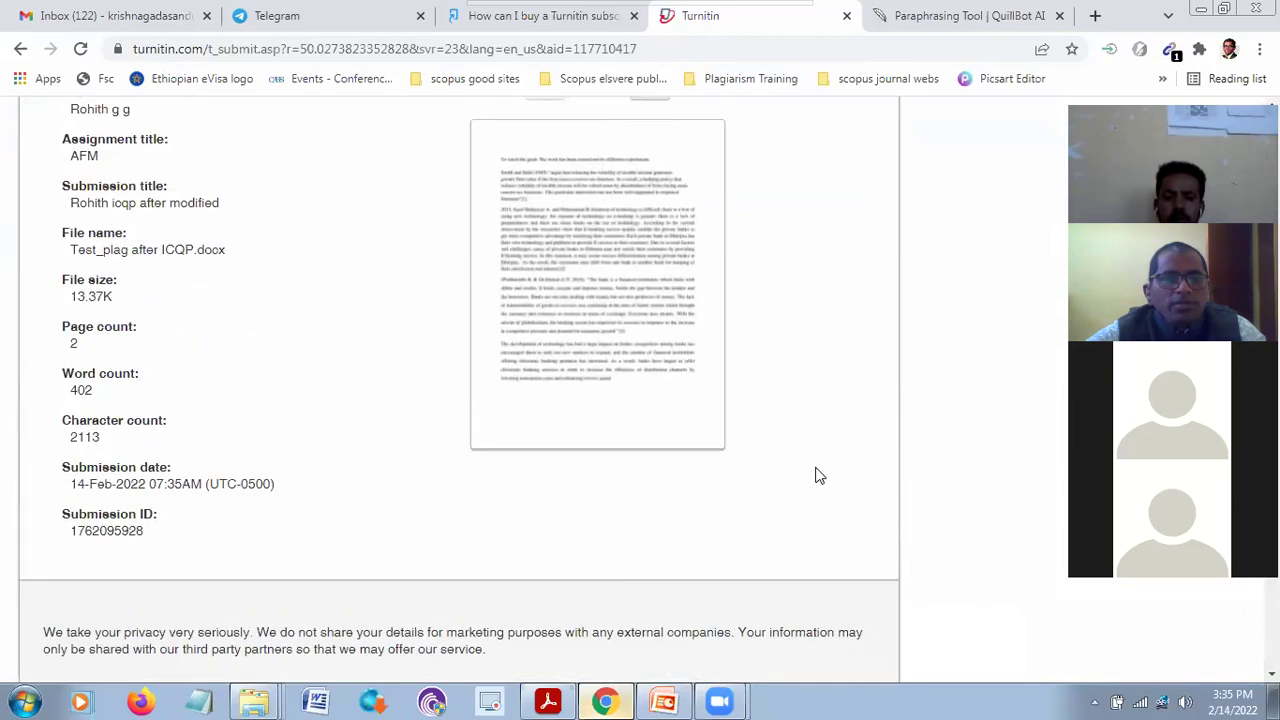
scroll(740, 468, "down", 2)
left_click(160, 512)
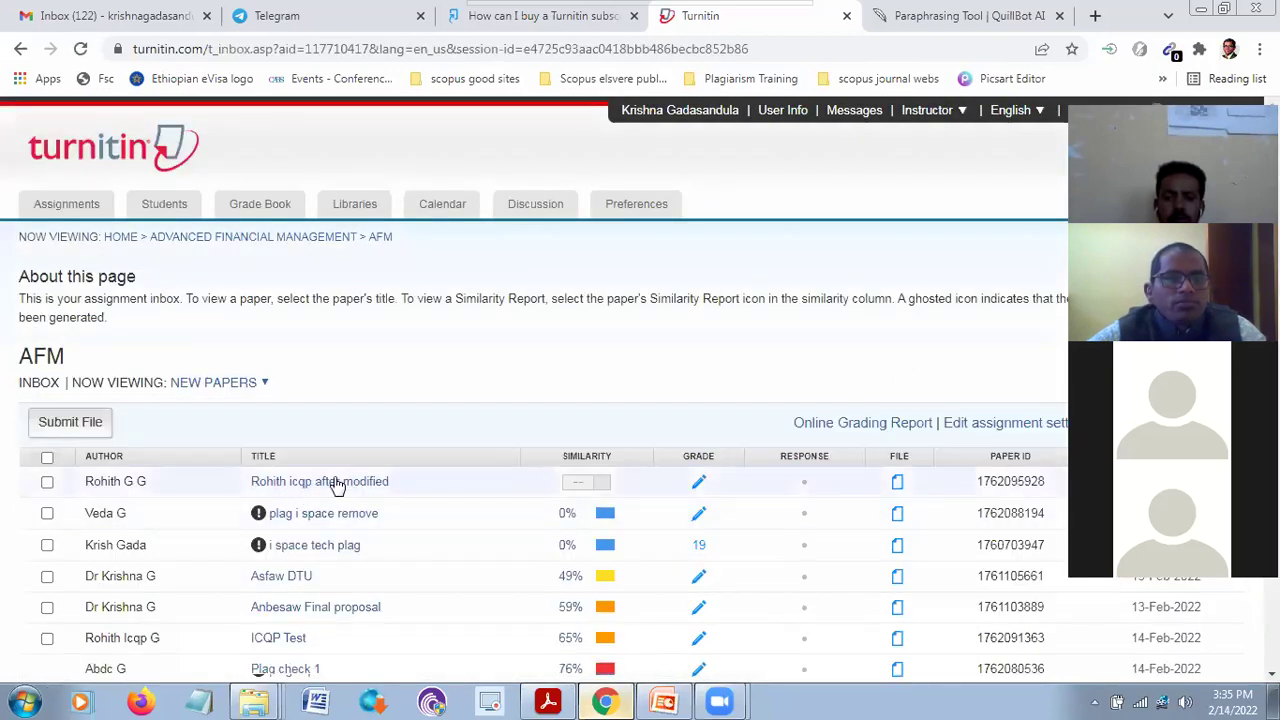
Check the AFM inbox for the similarity score of the newly submitted "icqp after modified" paper
scroll(580, 390, "down", 2)
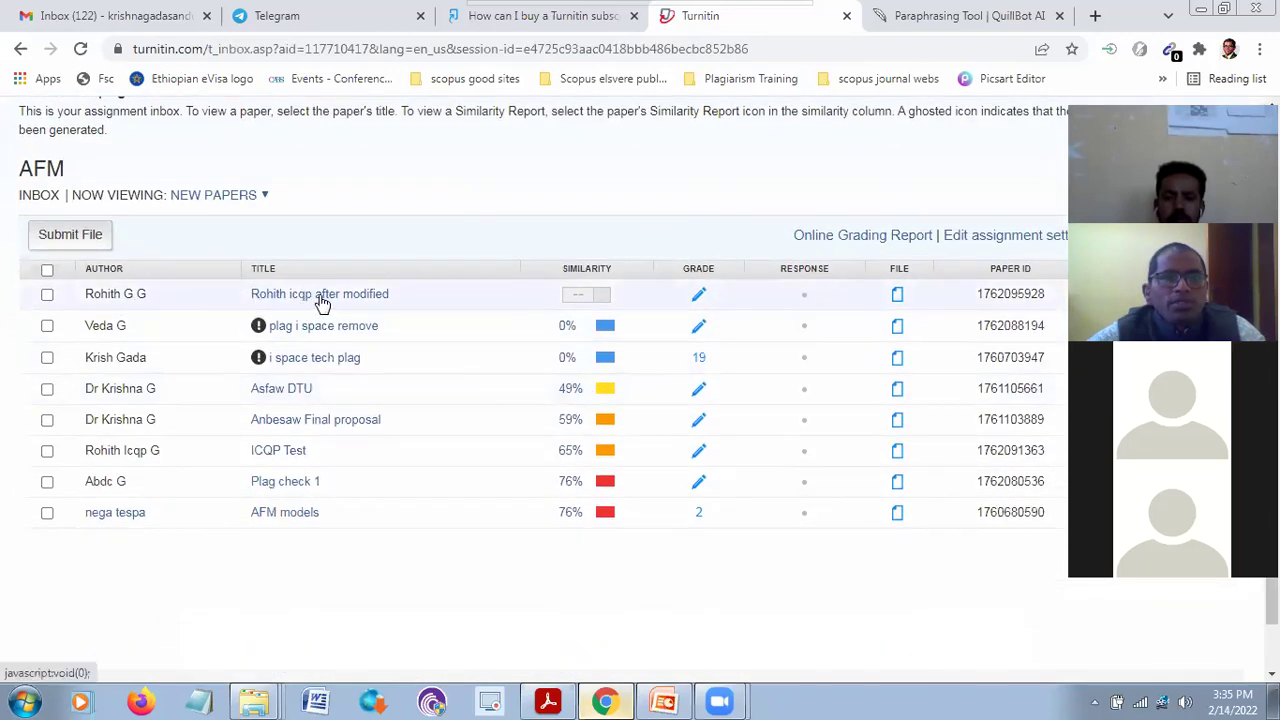
scroll(590, 224, "up", 2)
scroll(598, 220, "down", 2)
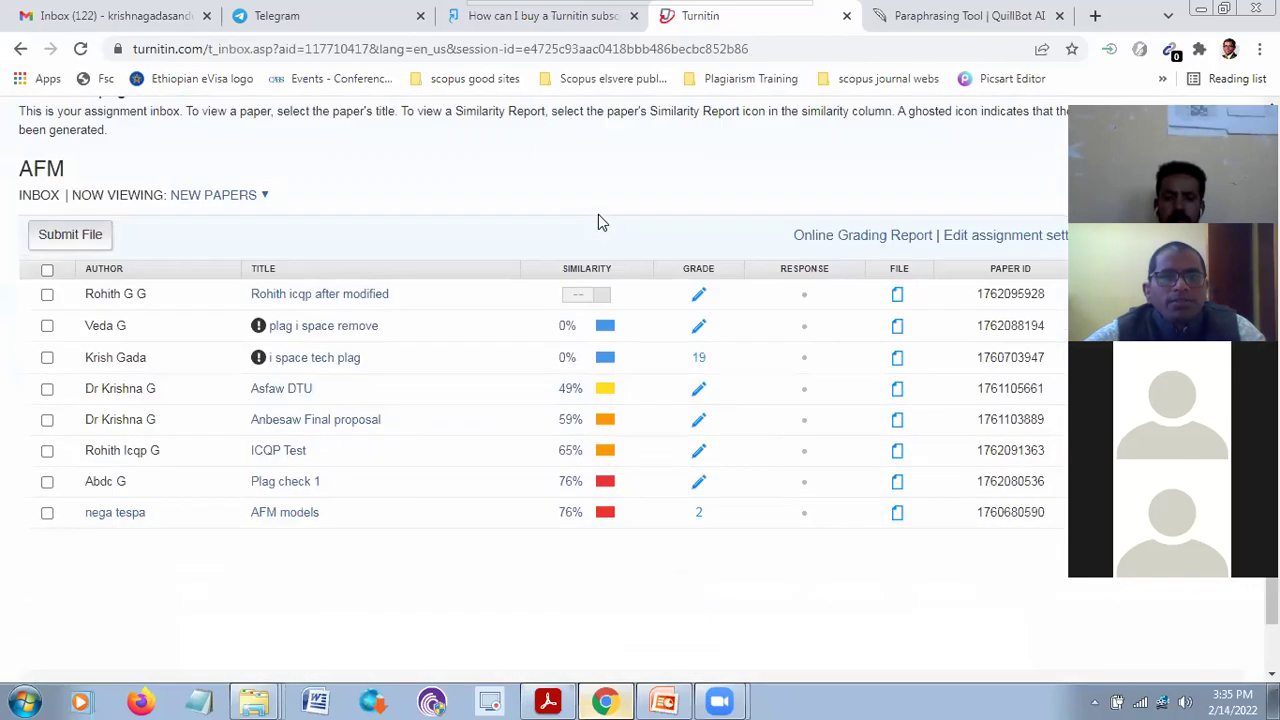
left_click(47, 294)
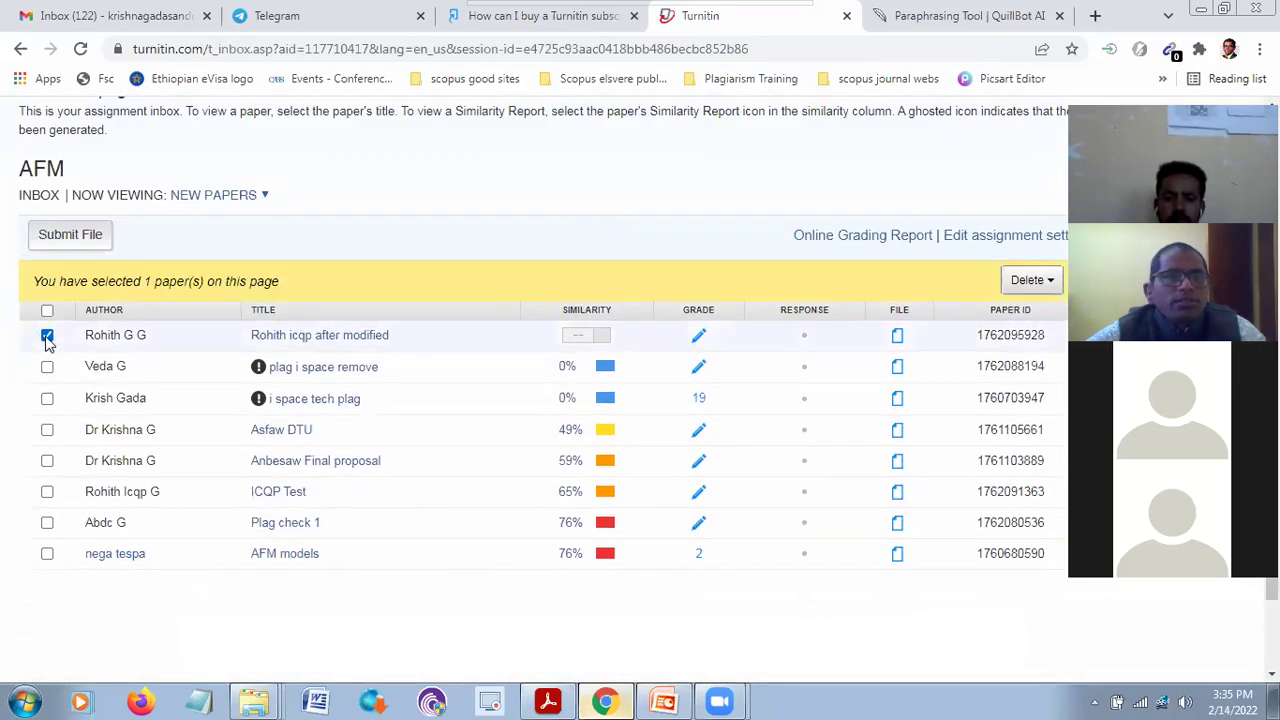
left_click(47, 334)
scroll(566, 188, "up", 2)
scroll(566, 188, "down", 2)
scroll(471, 203, "up", 2)
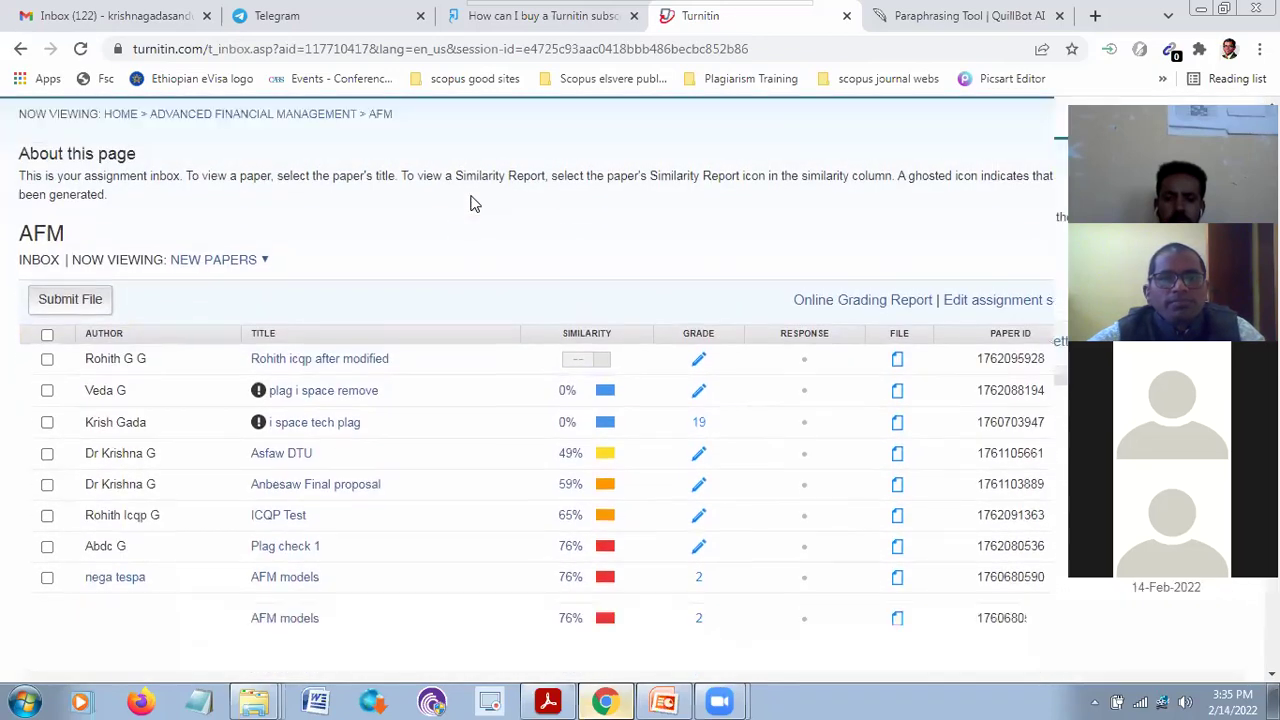
scroll(471, 201, "down", 2)
Go to the Advanced Financial Management class homepage and reopen the AFM assignment's submissions
scroll(471, 201, "up", 3)
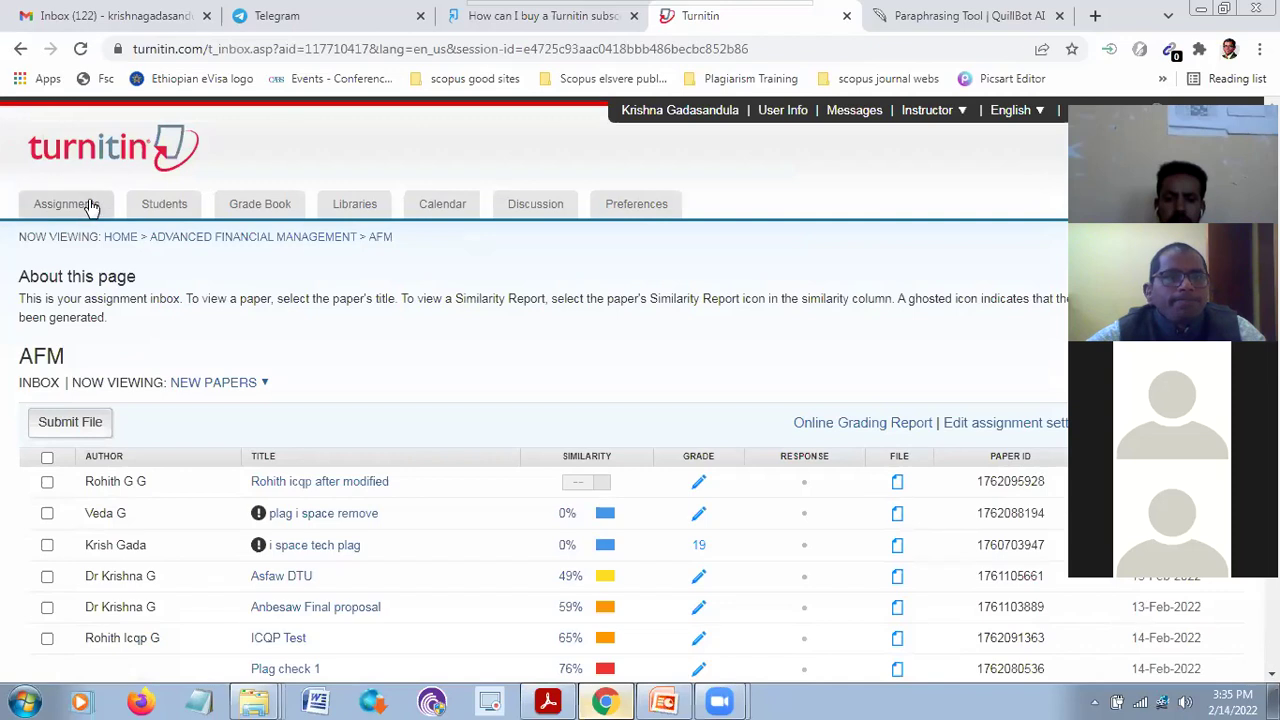
left_click(88, 204)
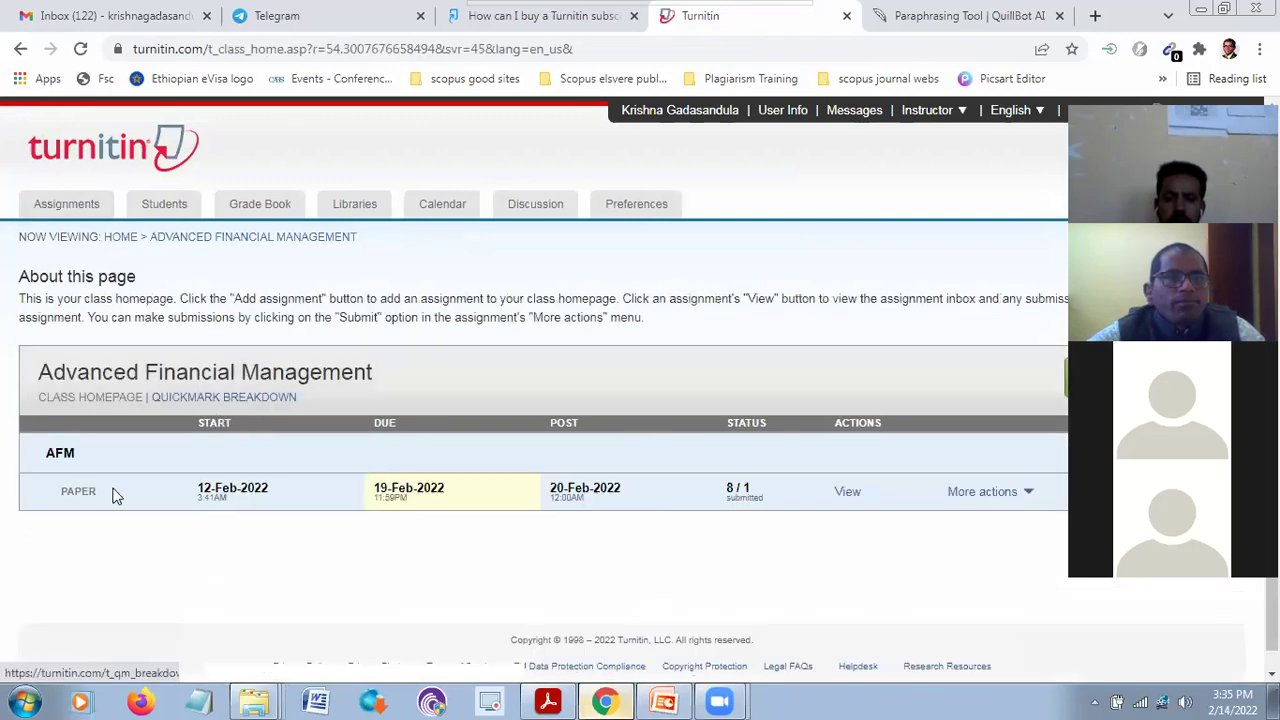
left_click(851, 493)
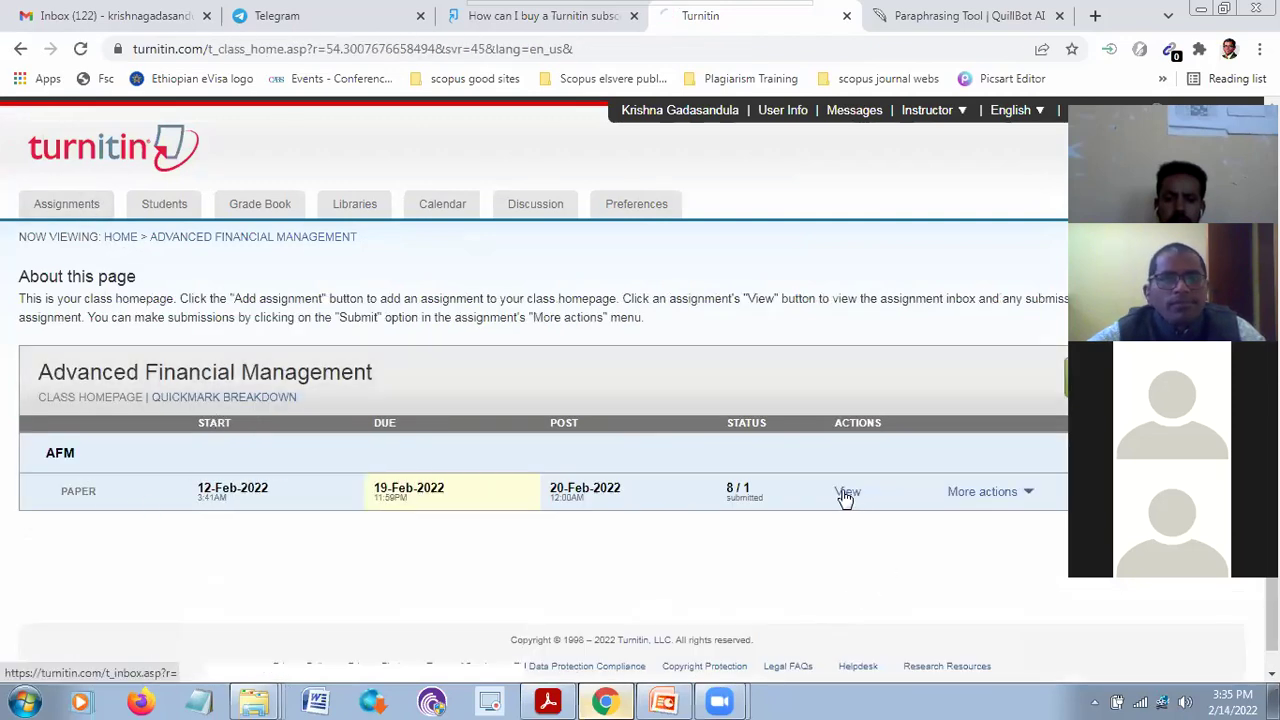
Find the "icqp after modified" paper in the AFM inbox and open its similarity report
scroll(752, 468, "down", 2)
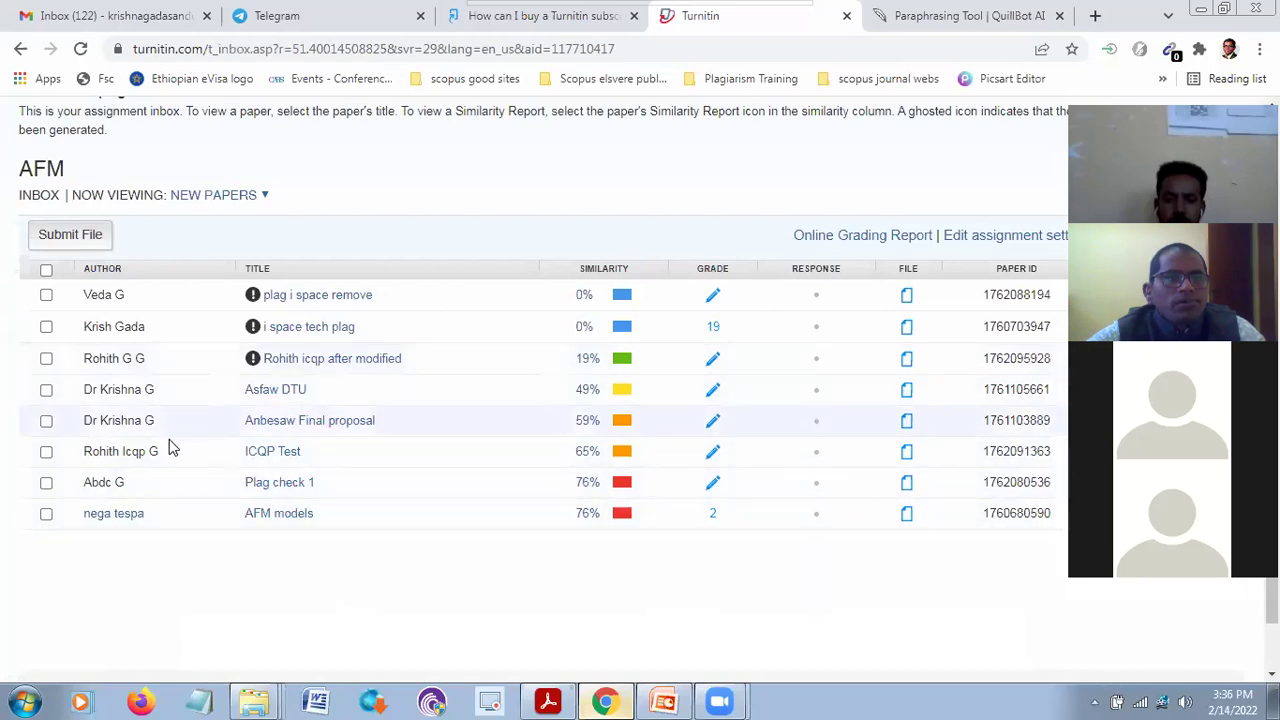
scroll(320, 540, "up", 2)
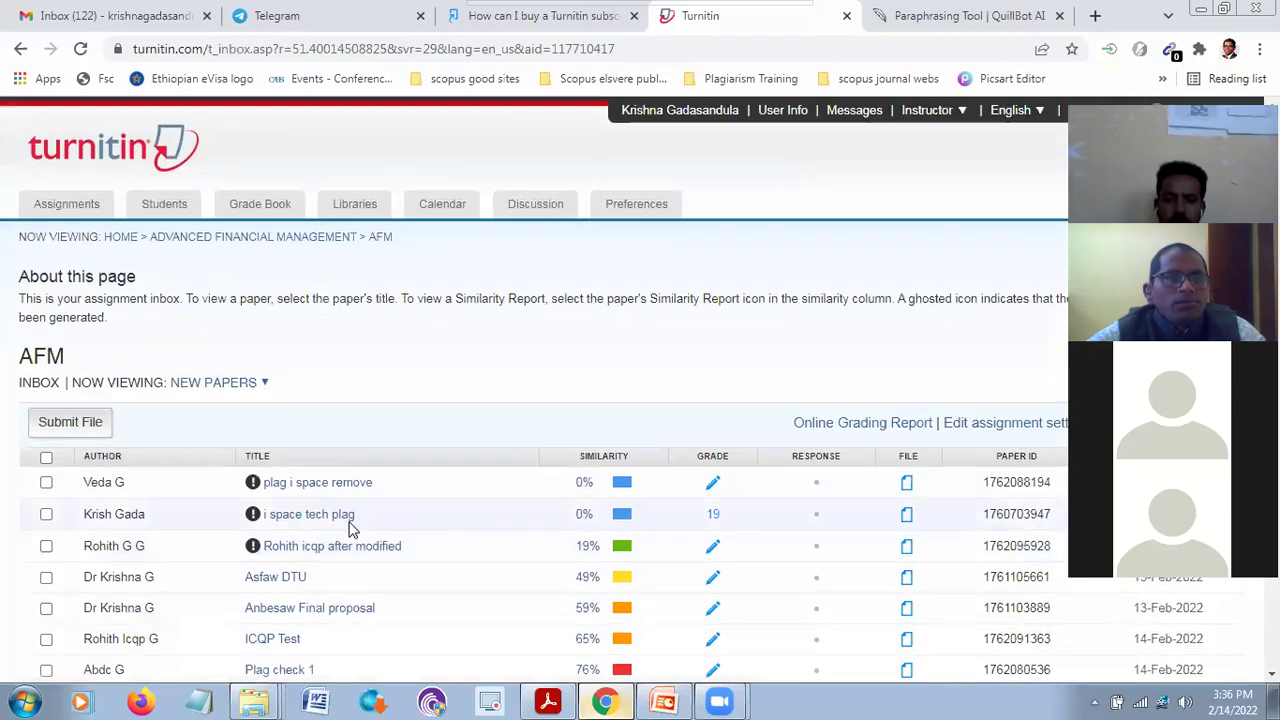
scroll(386, 491, "down", 3)
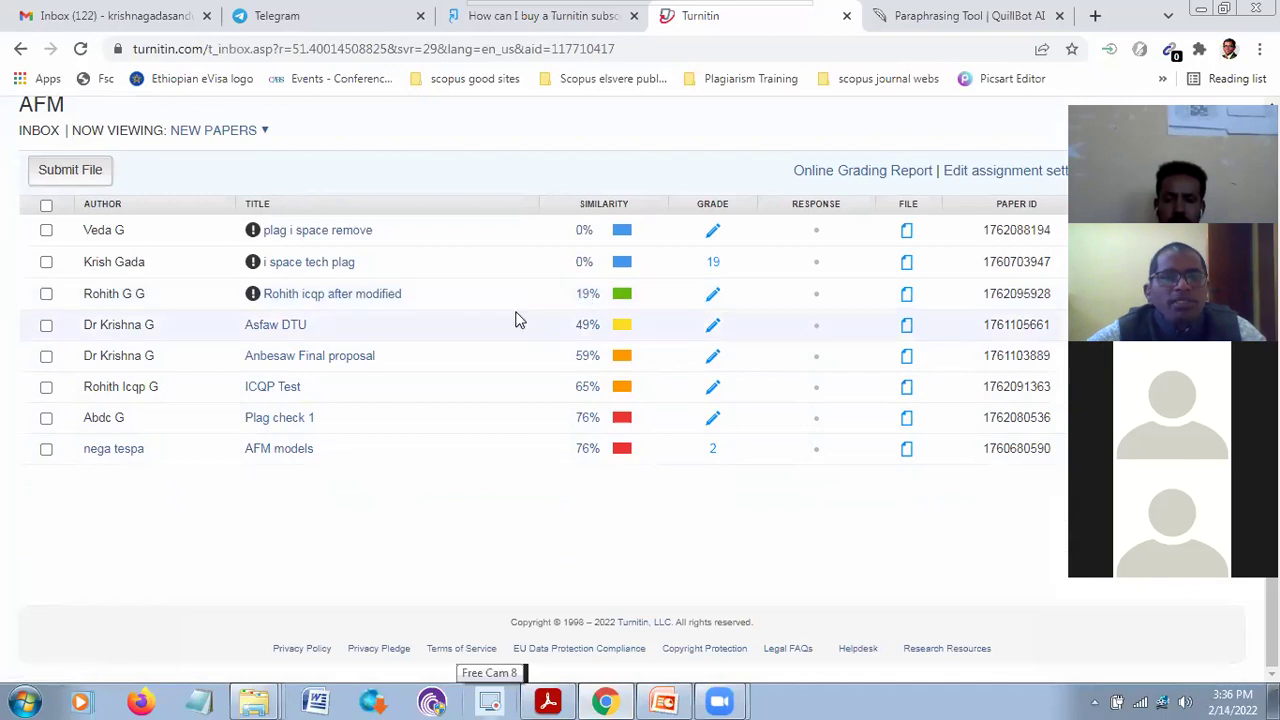
left_click(590, 293)
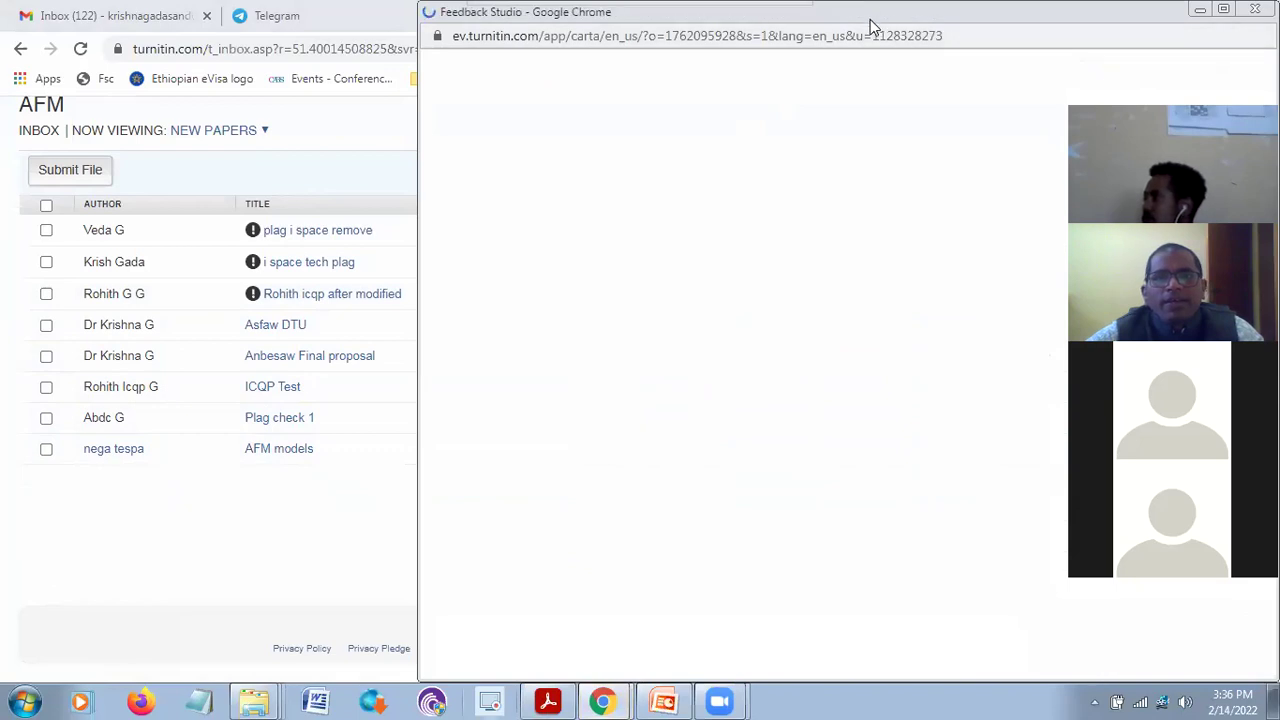
left_click_drag(870, 19, 566, 27)
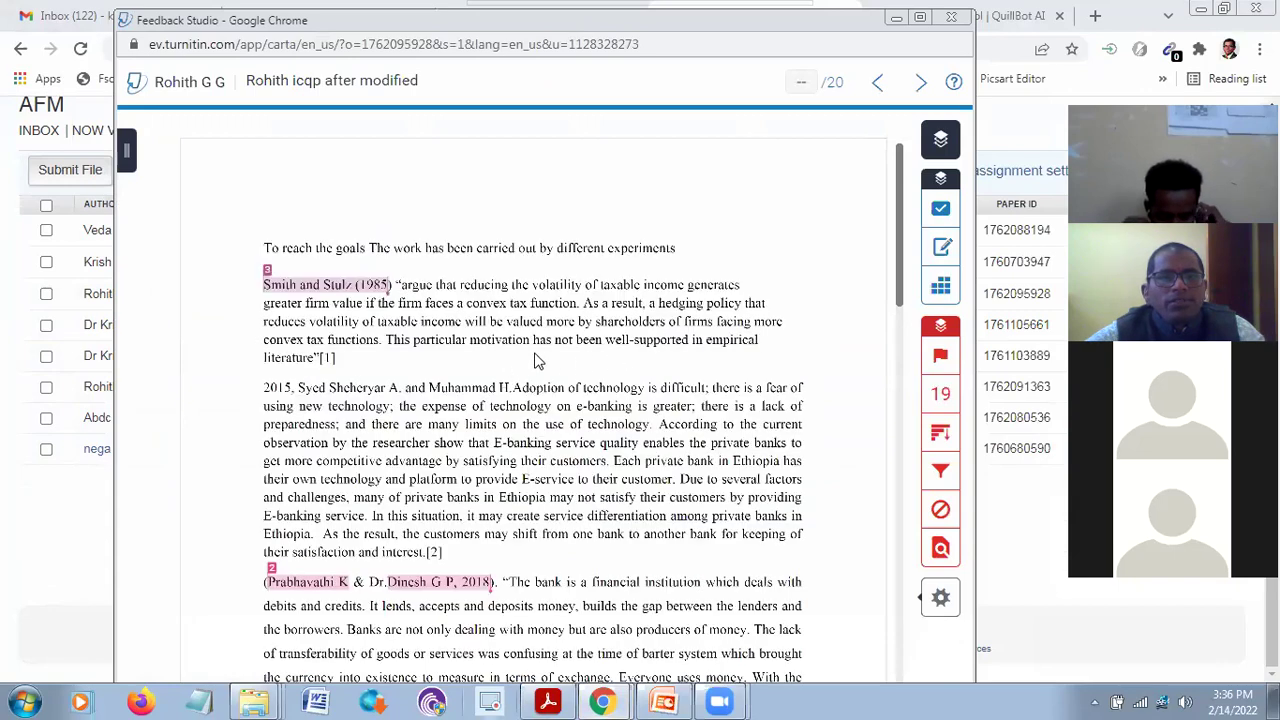
Review the report's highlighted passages and reference list, and check its match overview against the current filter settings
scroll(535, 360, "down", 5)
scroll(537, 358, "down", 5)
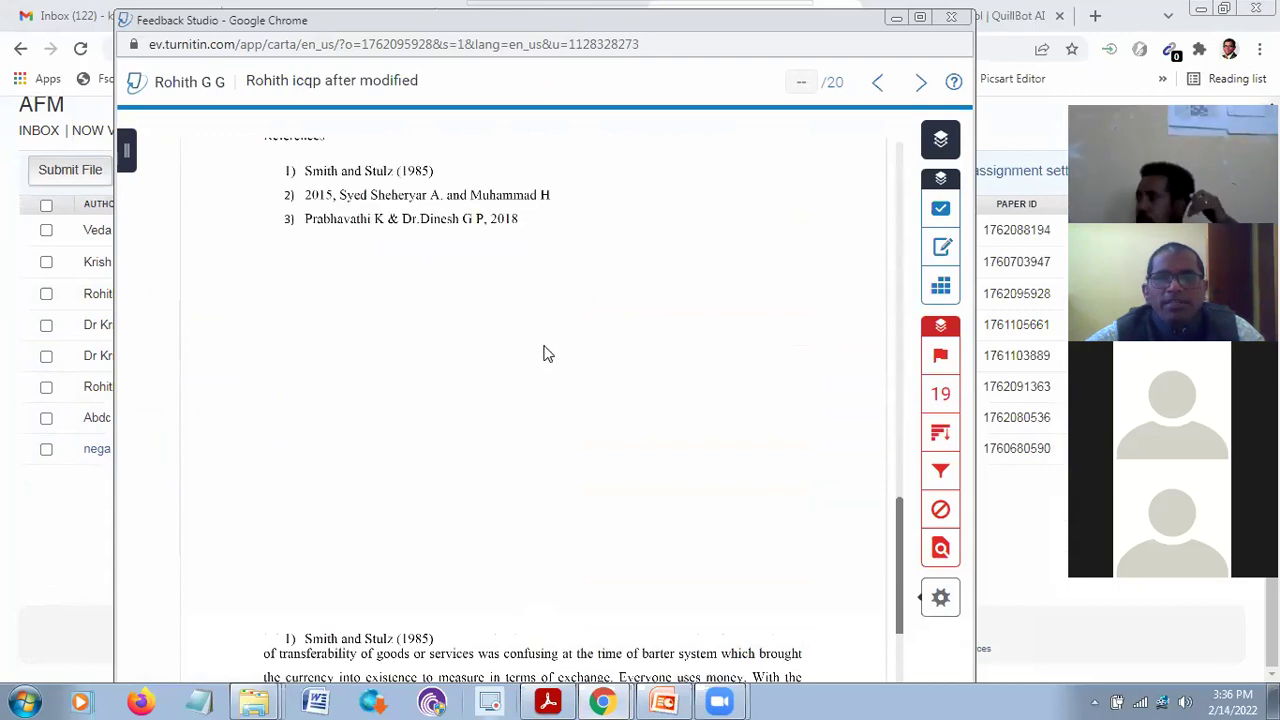
scroll(545, 353, "up", 2)
left_click(940, 393)
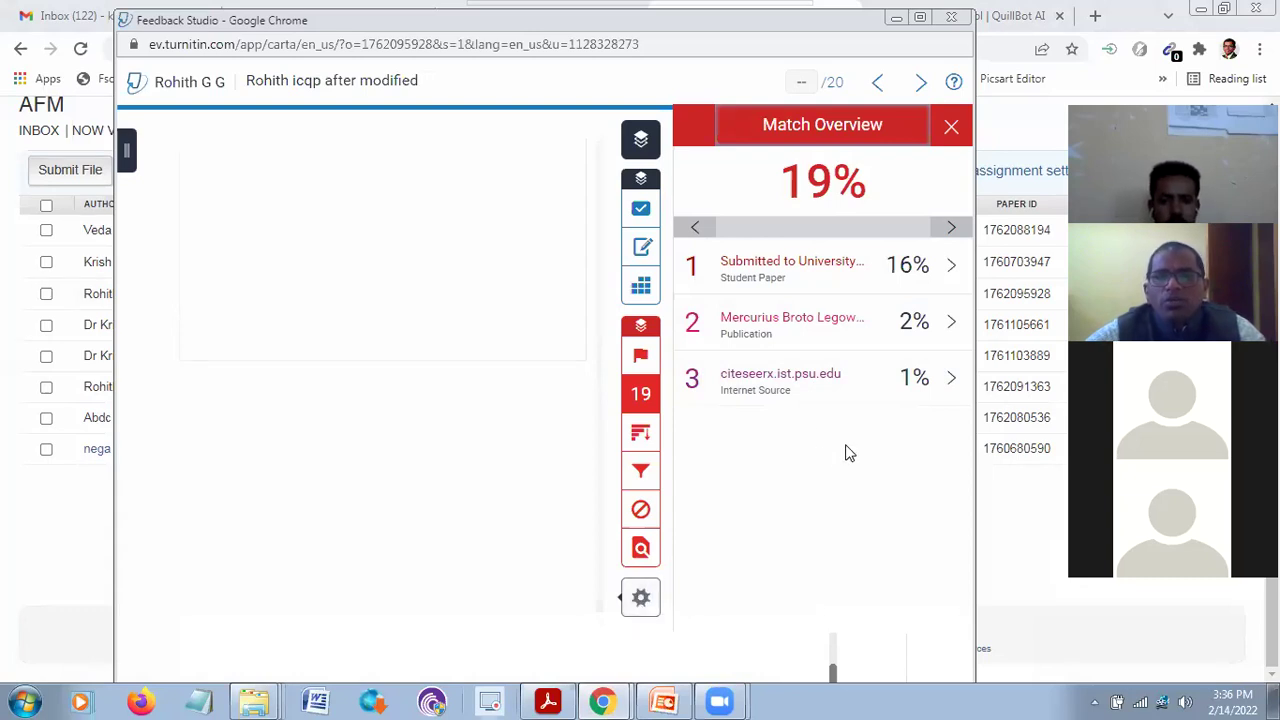
left_click(641, 474)
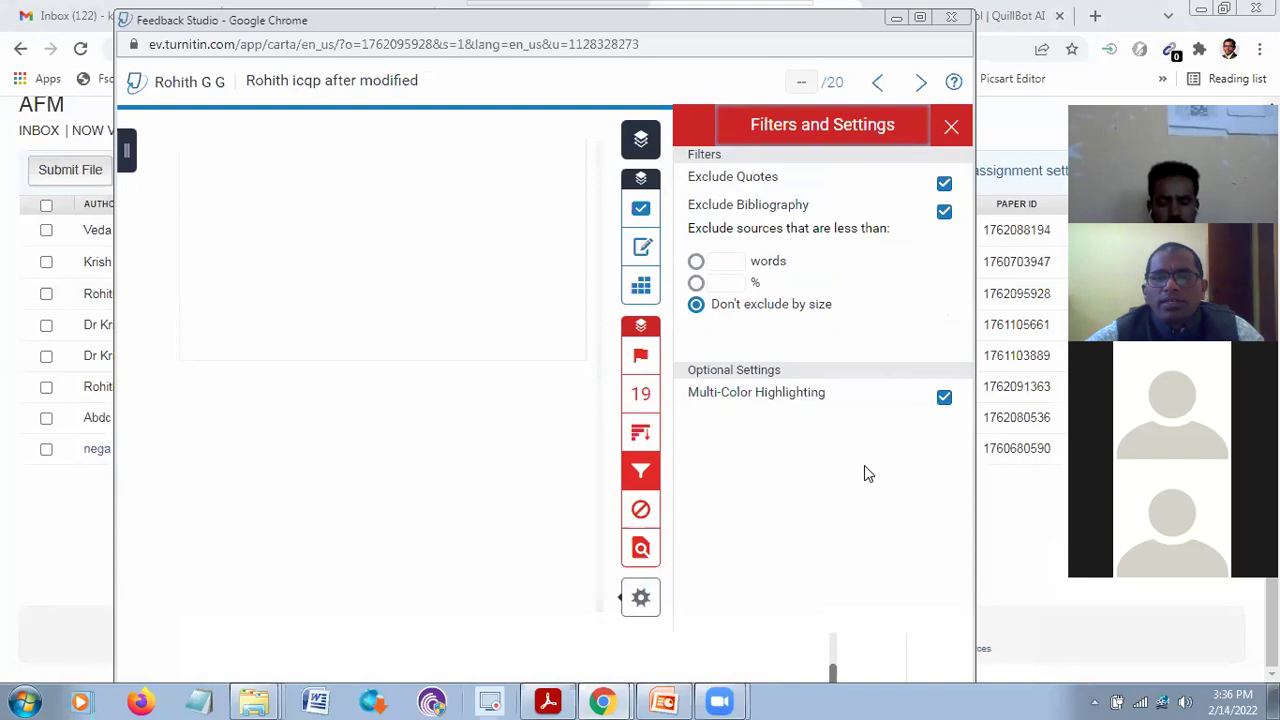
left_click(644, 395)
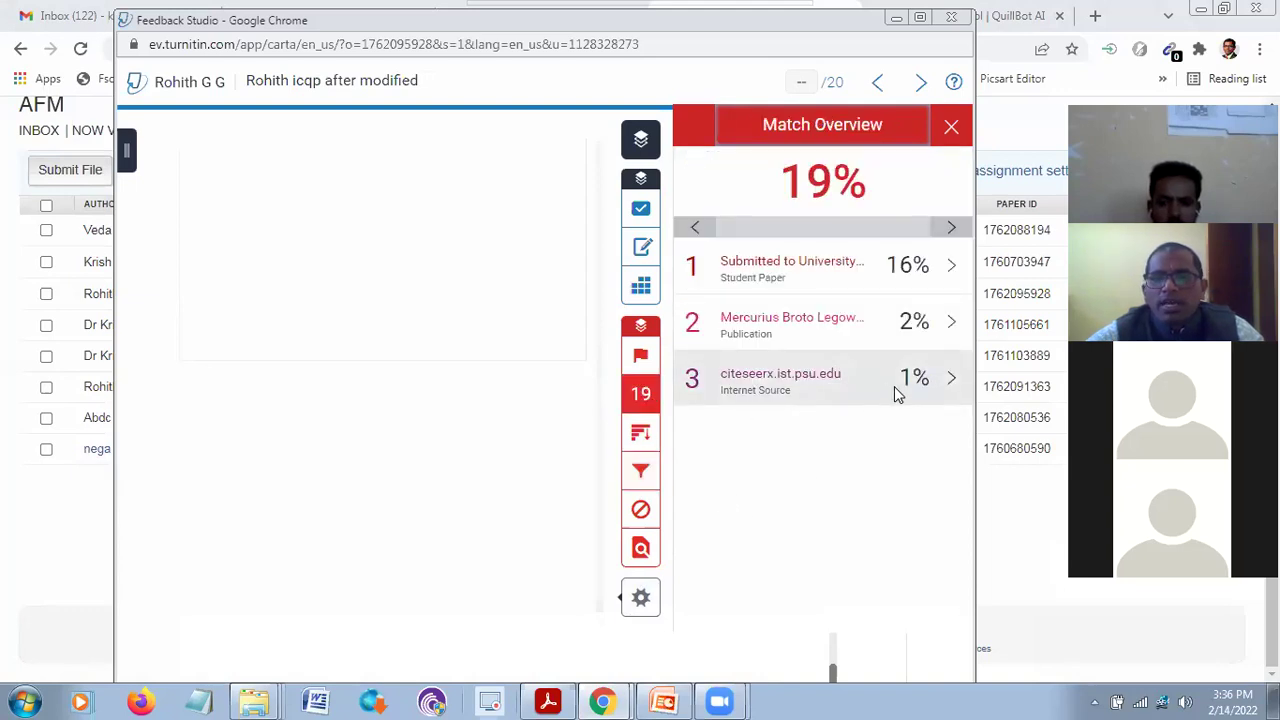
Exclude sources smaller than 1% from the similarity report, enlarge the report window and apply the filter
left_click(641, 473)
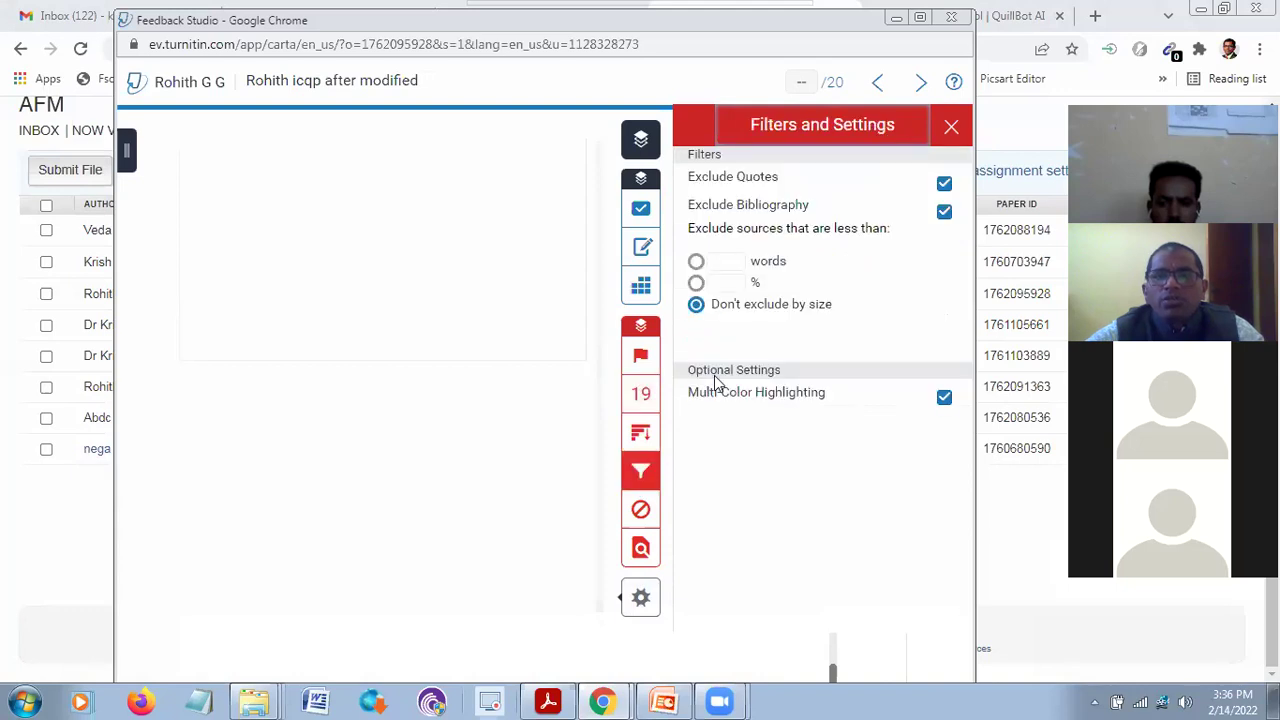
left_click(731, 282)
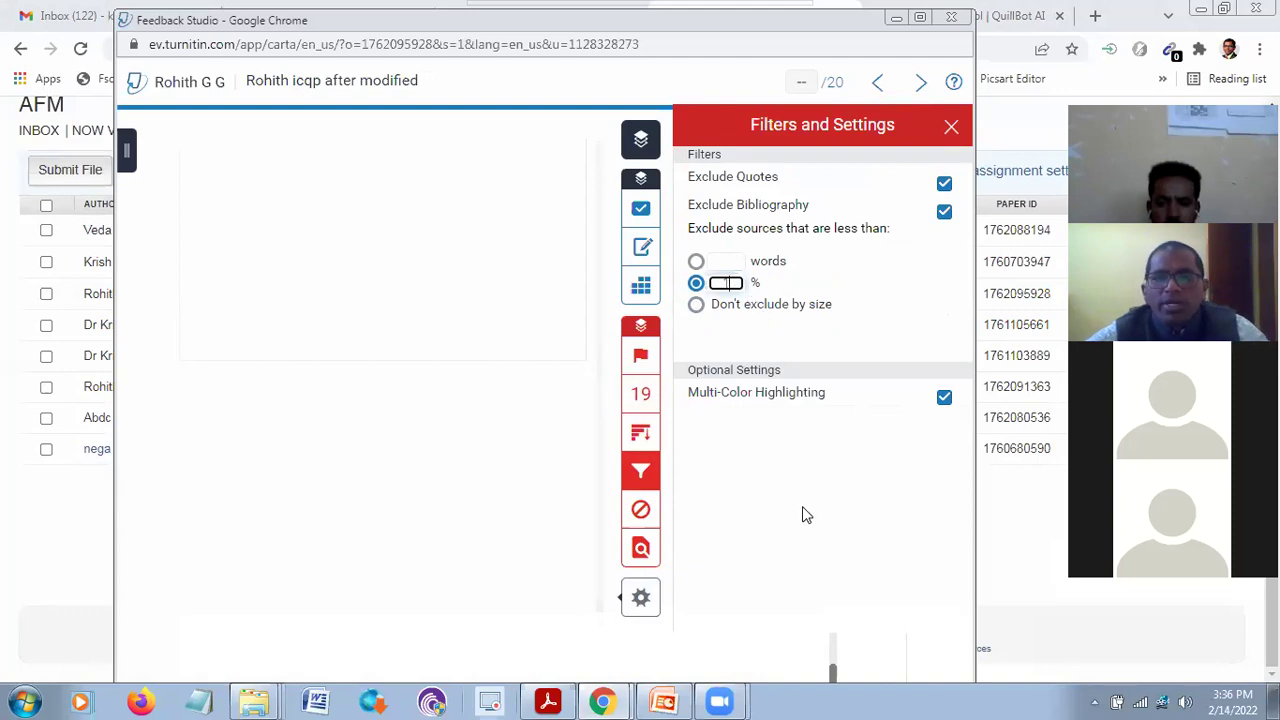
type("1")
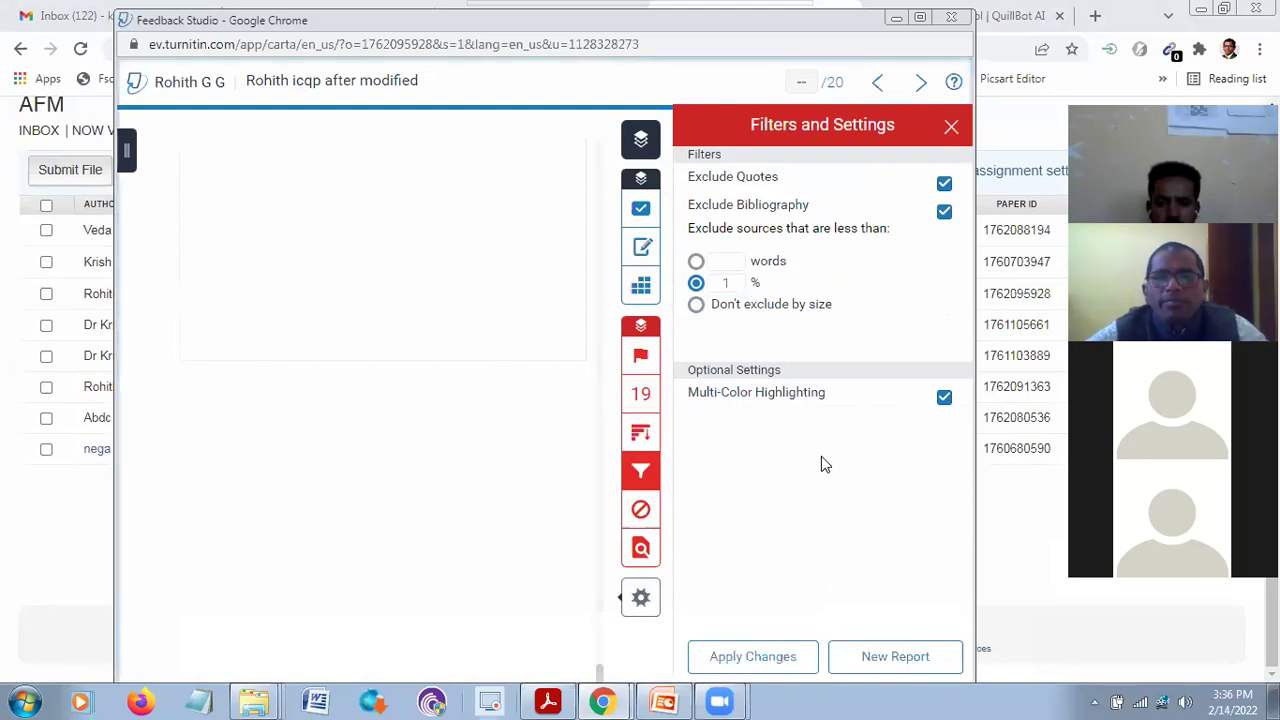
left_click(920, 18)
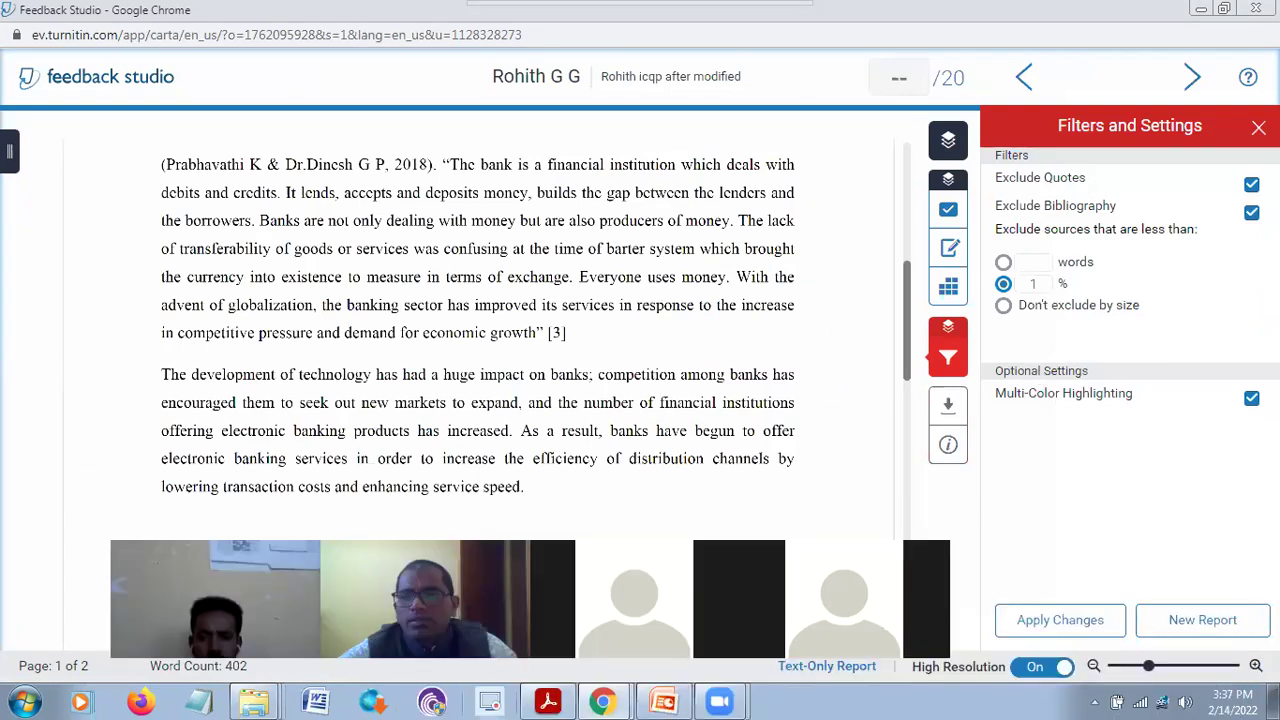
left_click(1077, 620)
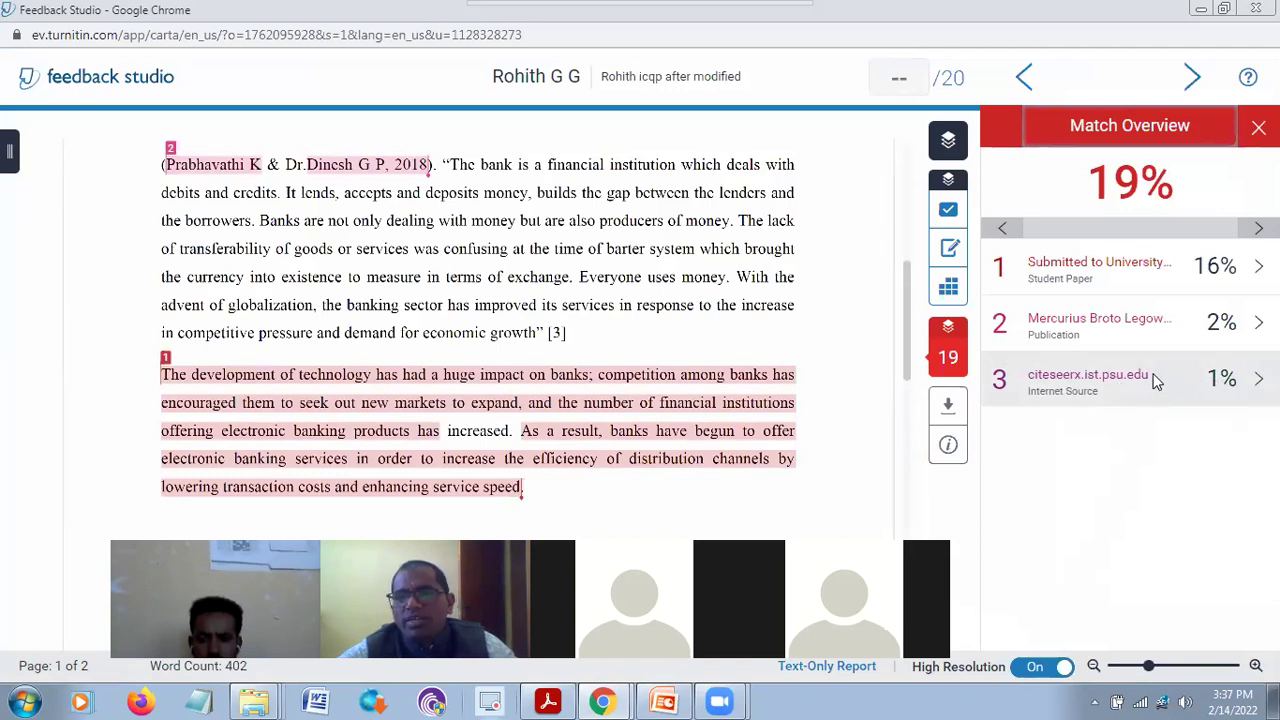
Recheck the report's filter settings and the match overview's list of sources
mouse_move(948, 362)
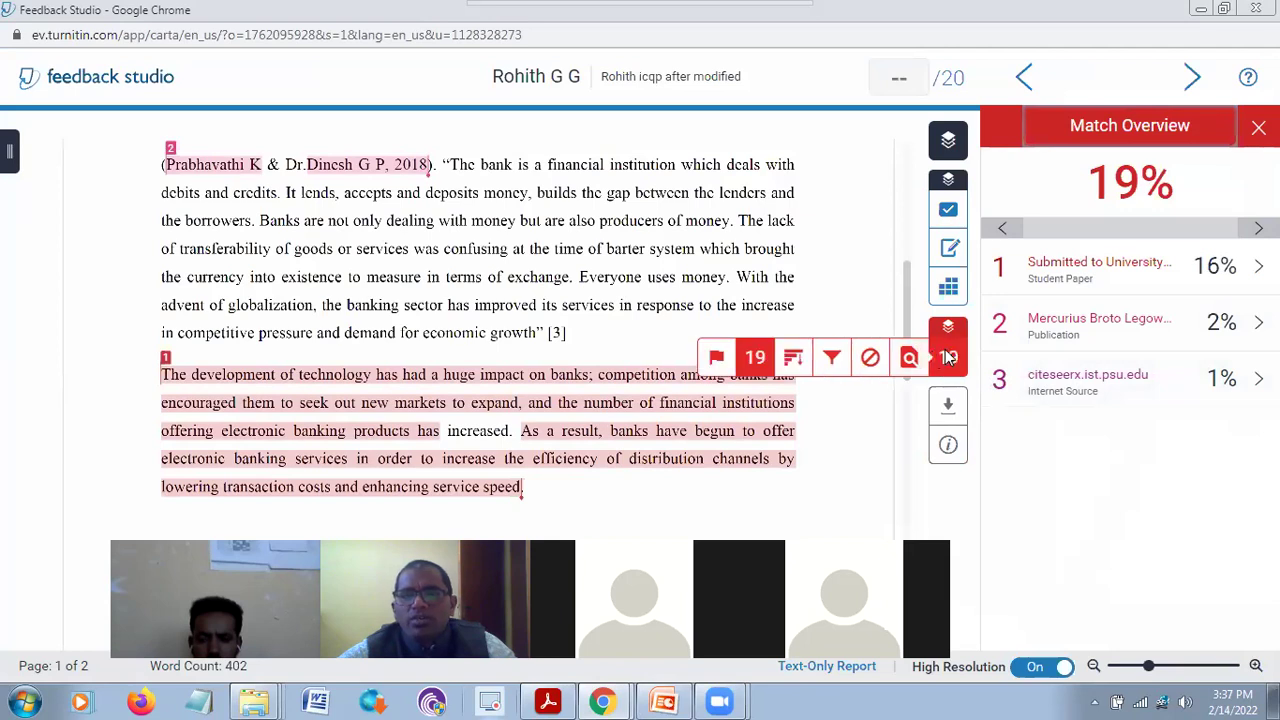
left_click(833, 359)
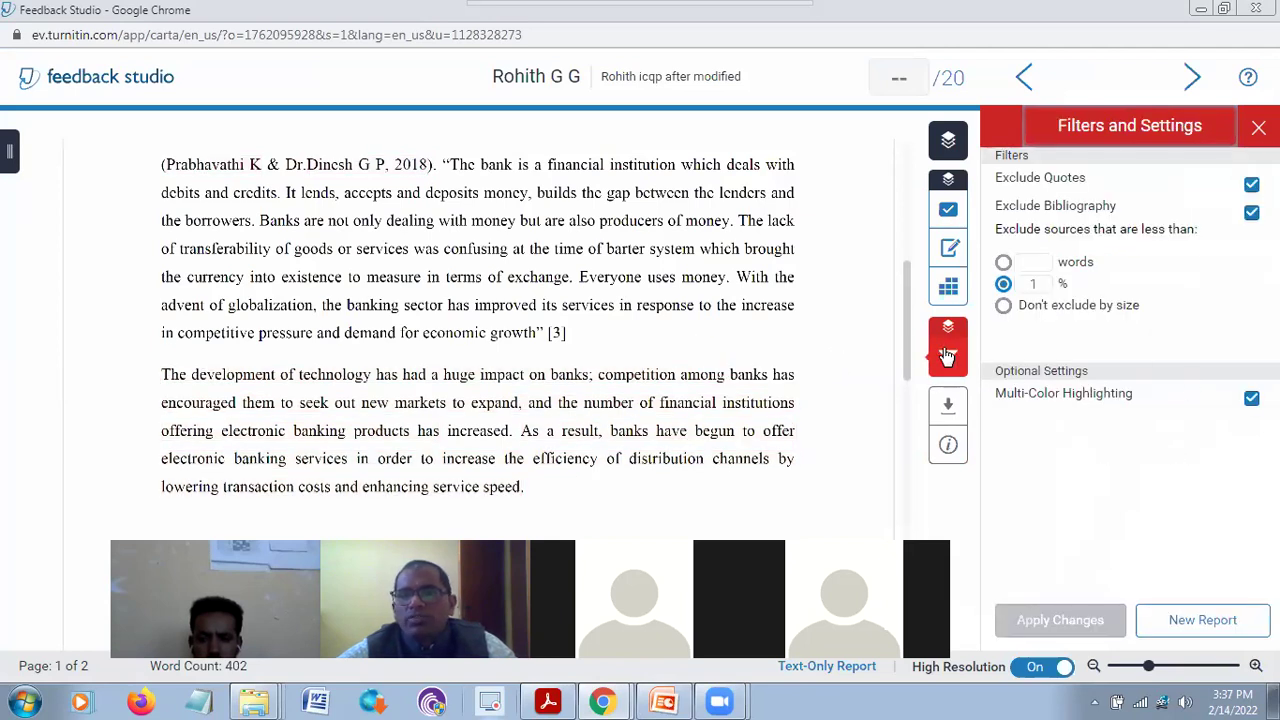
mouse_move(948, 358)
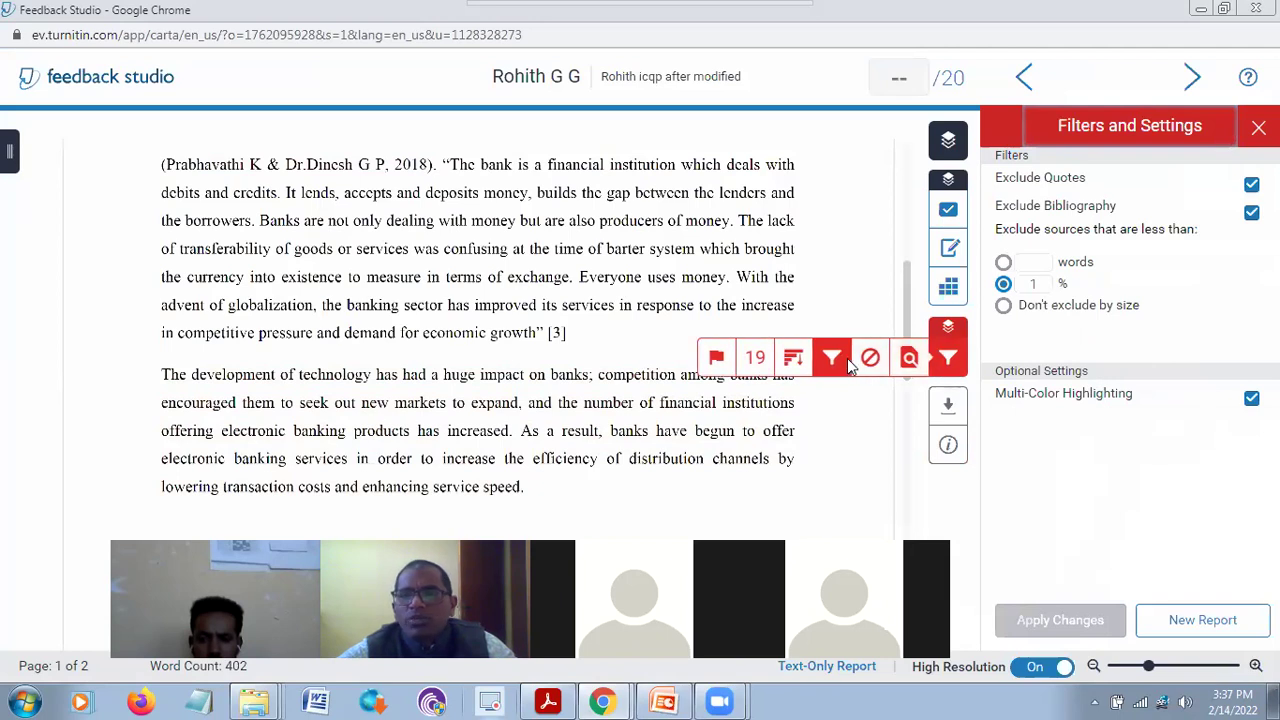
left_click(755, 358)
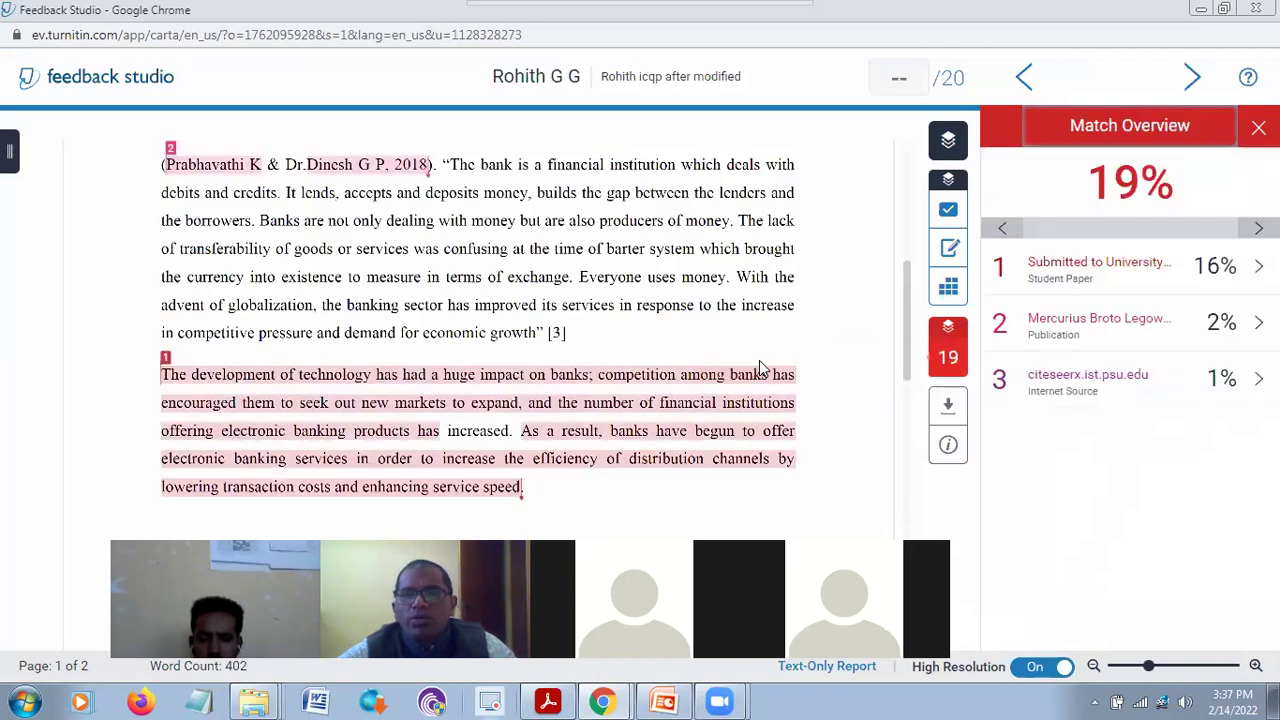
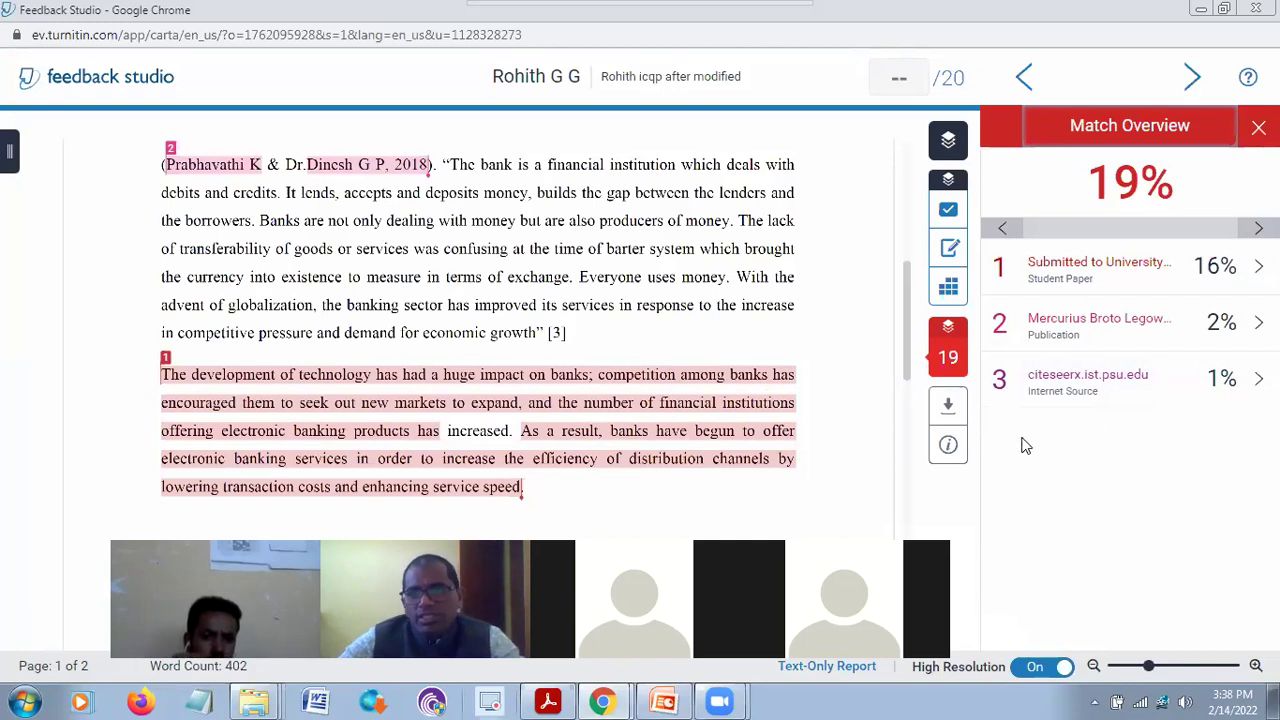
Minimize the similarity report and return to the AFM assignment inbox
left_click(663, 700)
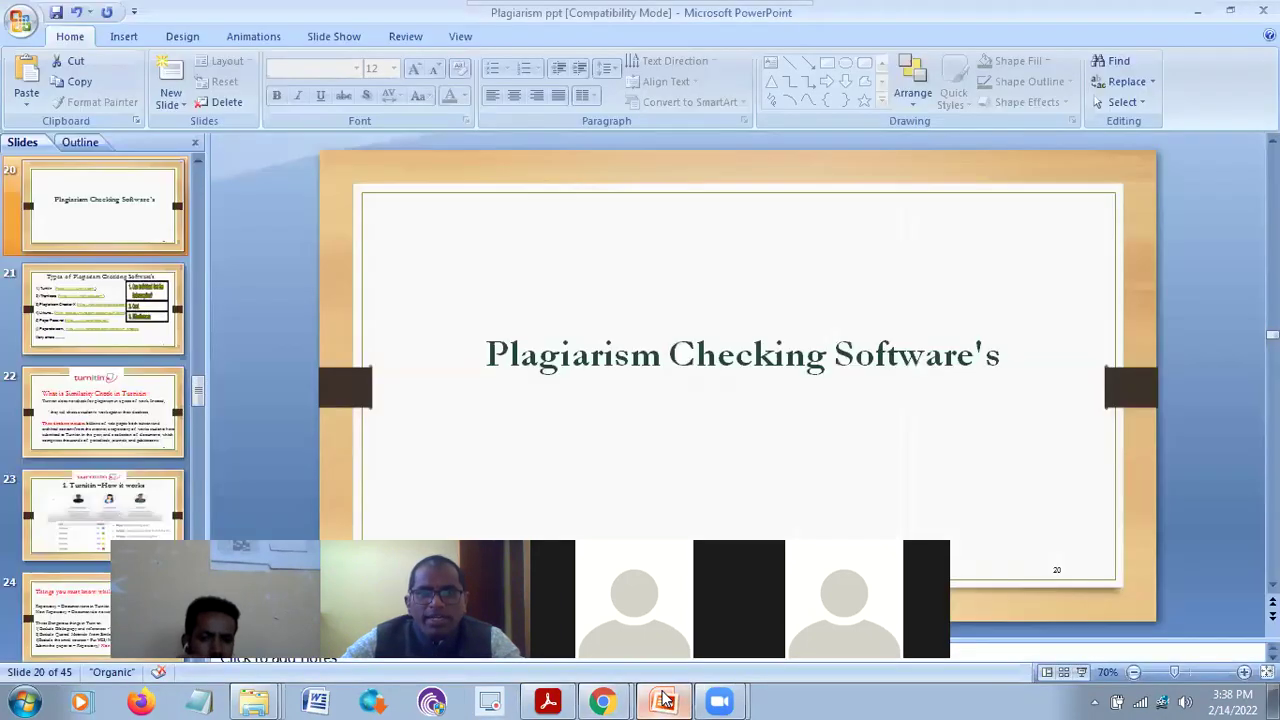
left_click(1198, 11)
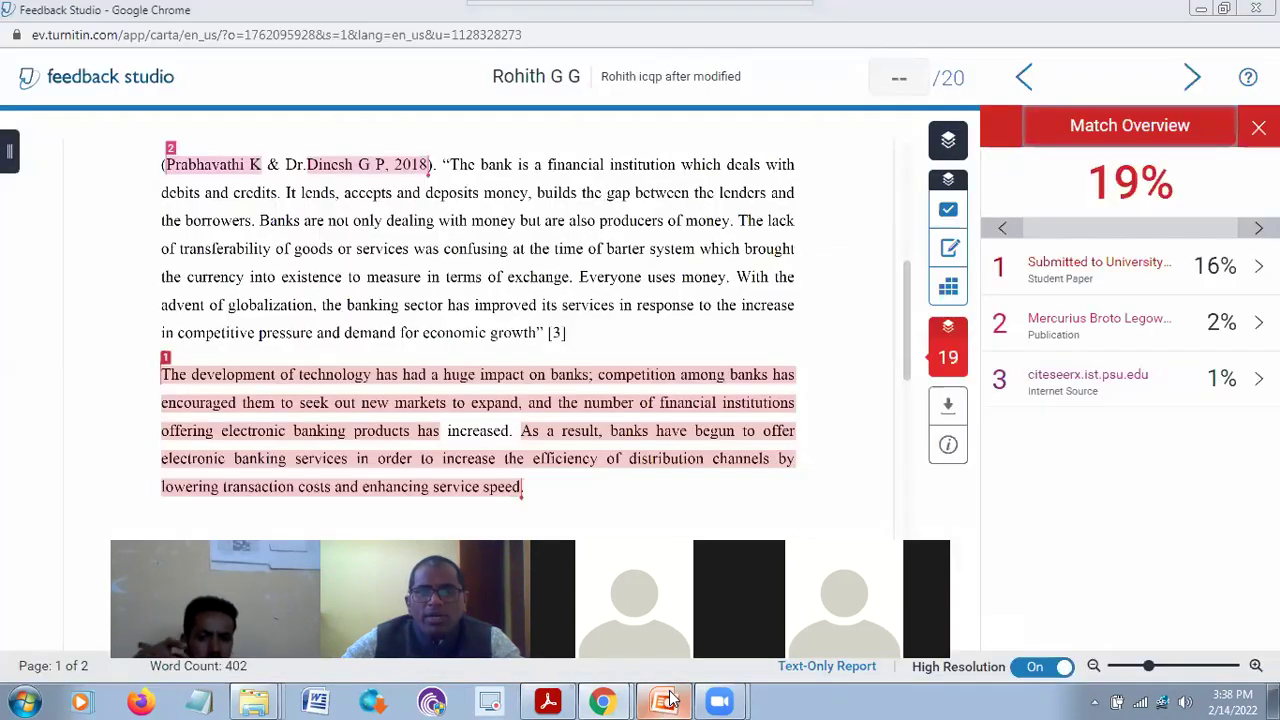
left_click(1201, 10)
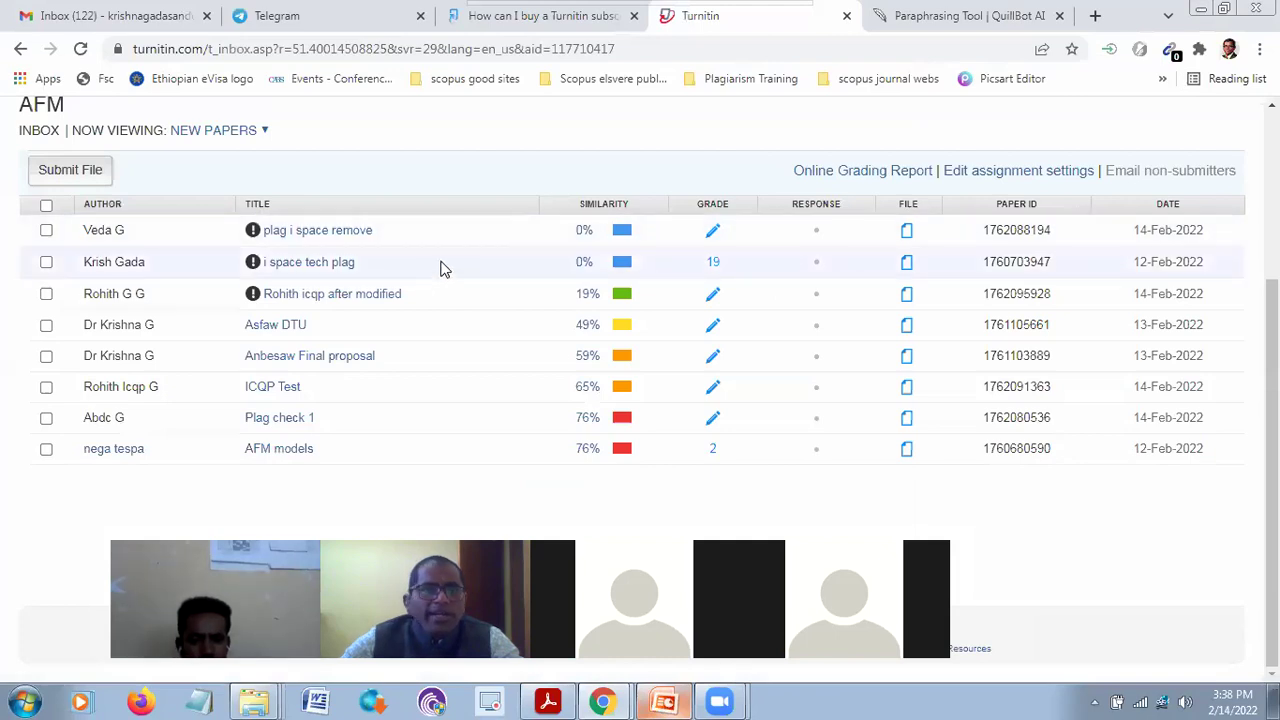
Look over the submitted papers in the AFM inbox, their similarity scores and the available assignment options
scroll(630, 142, "up", 3)
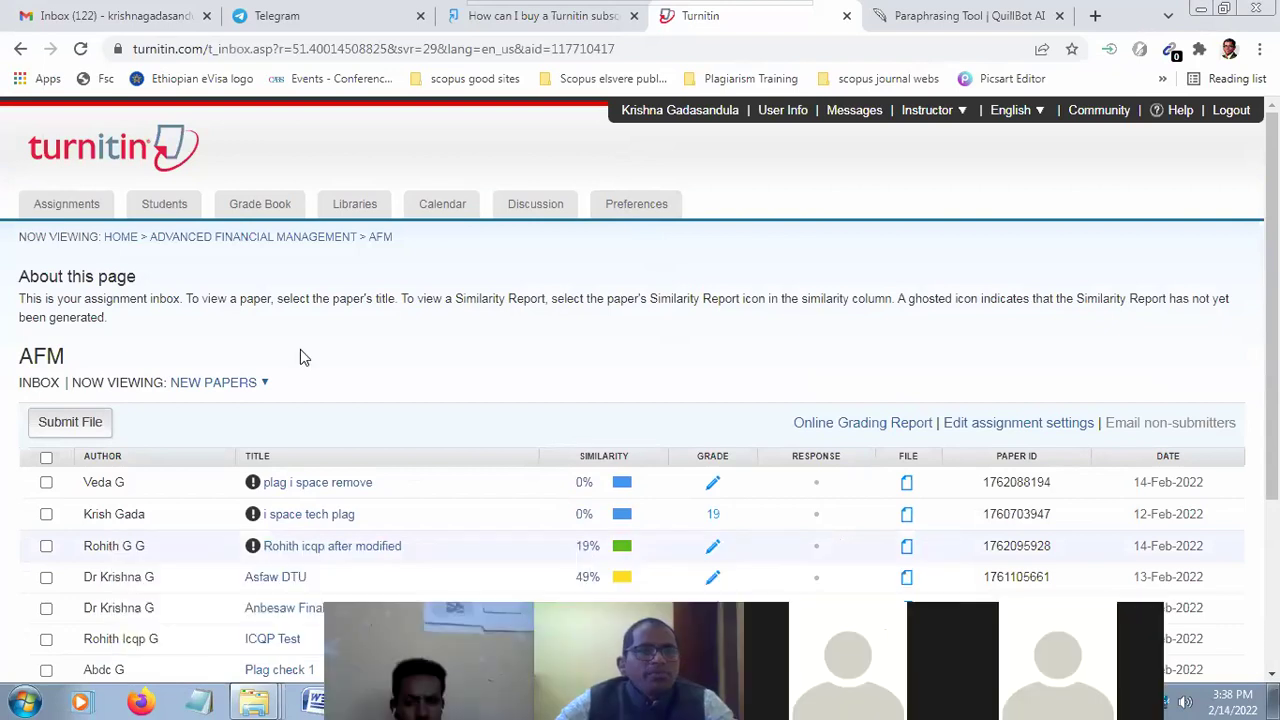
scroll(650, 360, "down", 2)
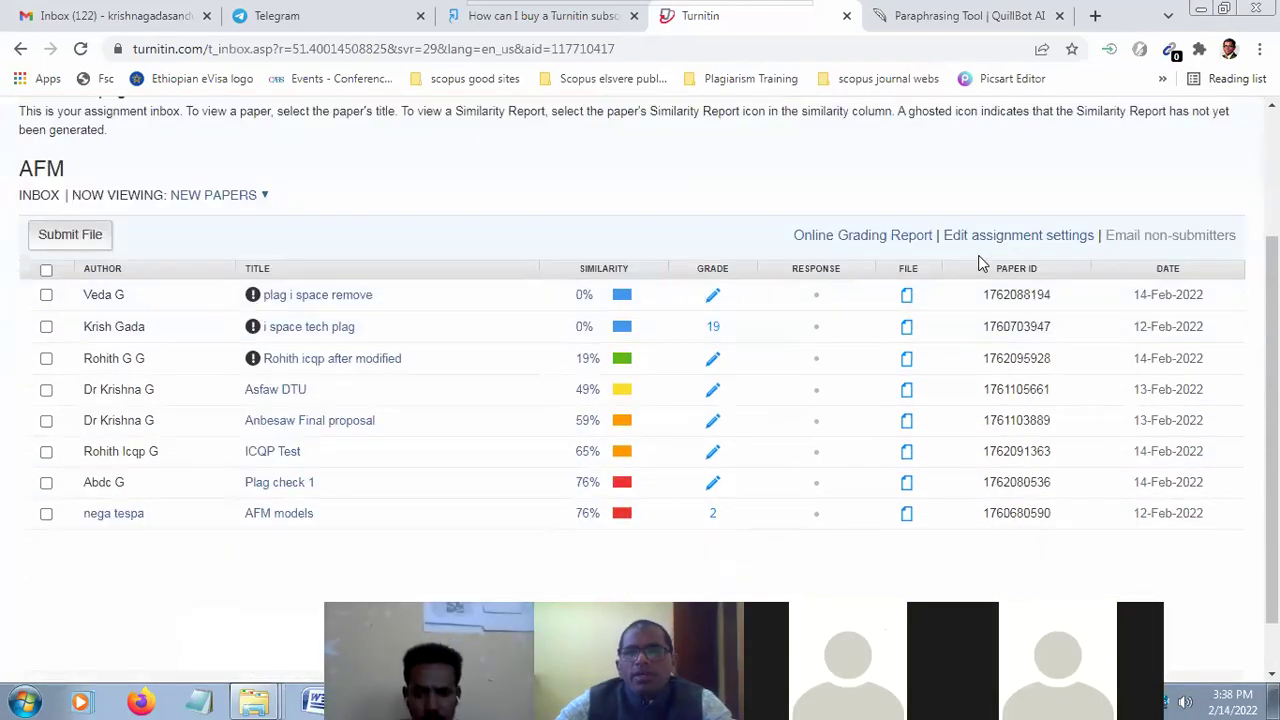
scroll(669, 195, "up", 2)
scroll(682, 197, "down", 2)
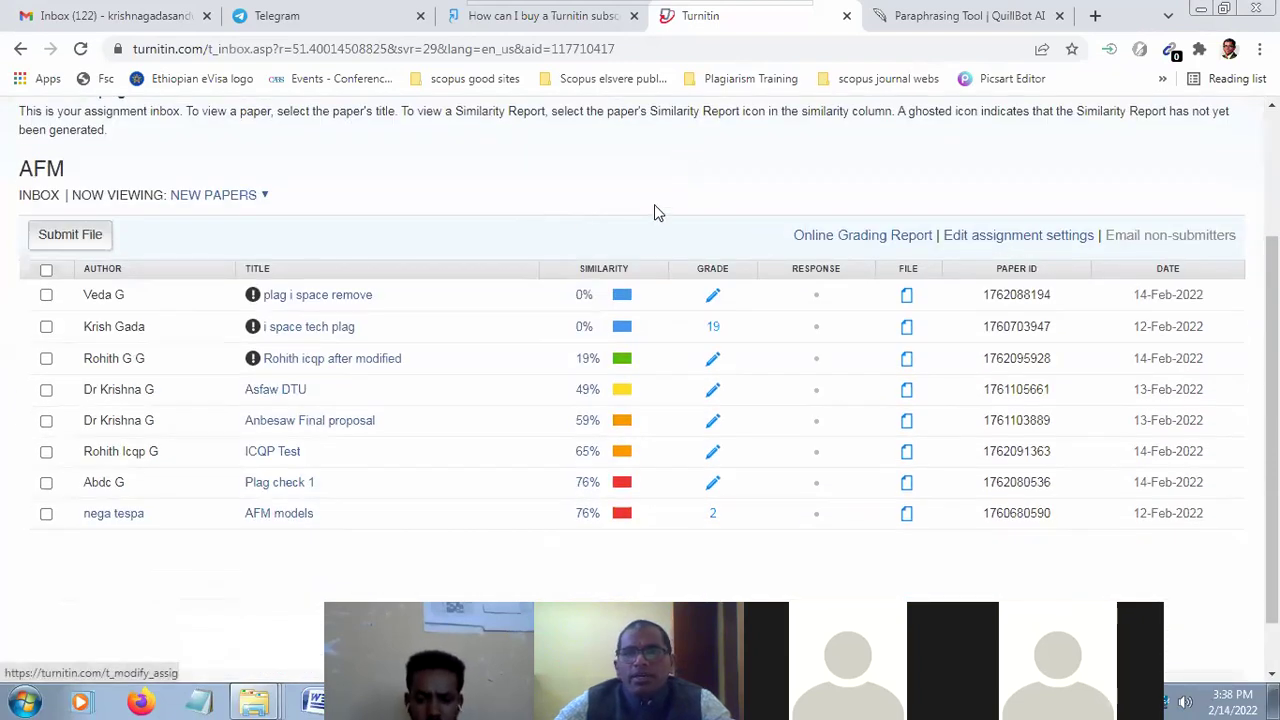
scroll(657, 214, "up", 2)
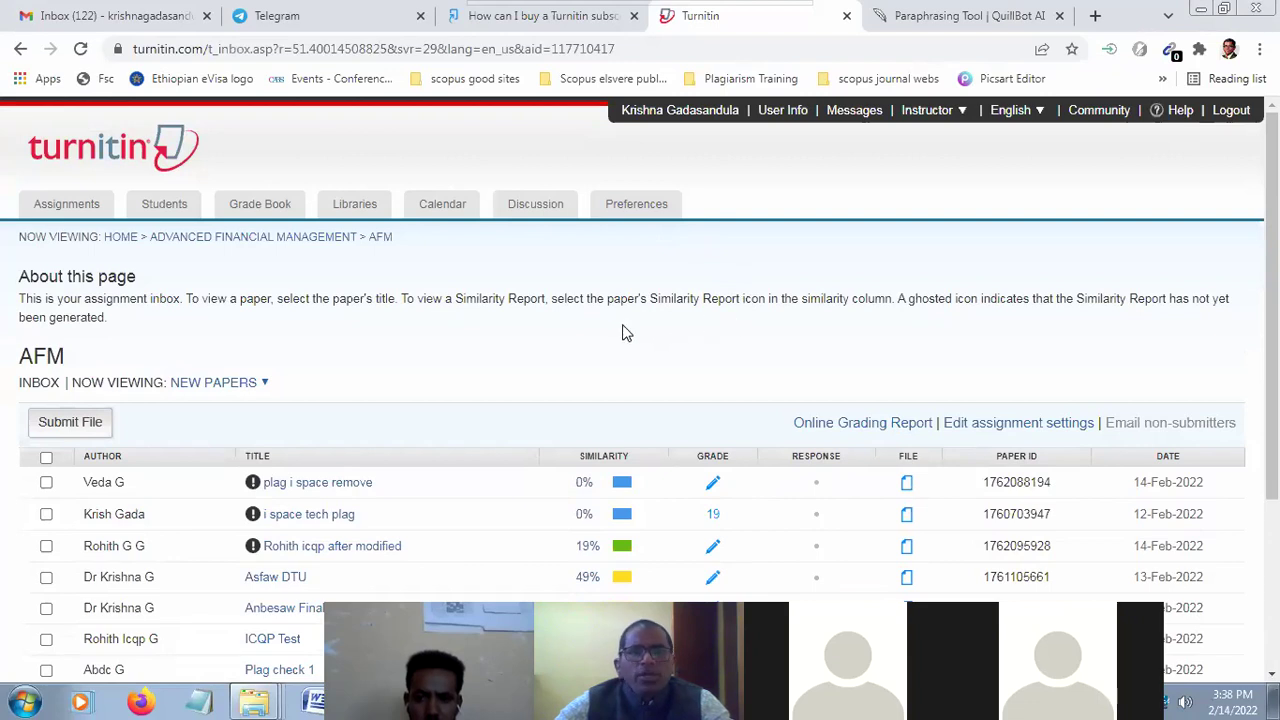
scroll(648, 329, "down", 1)
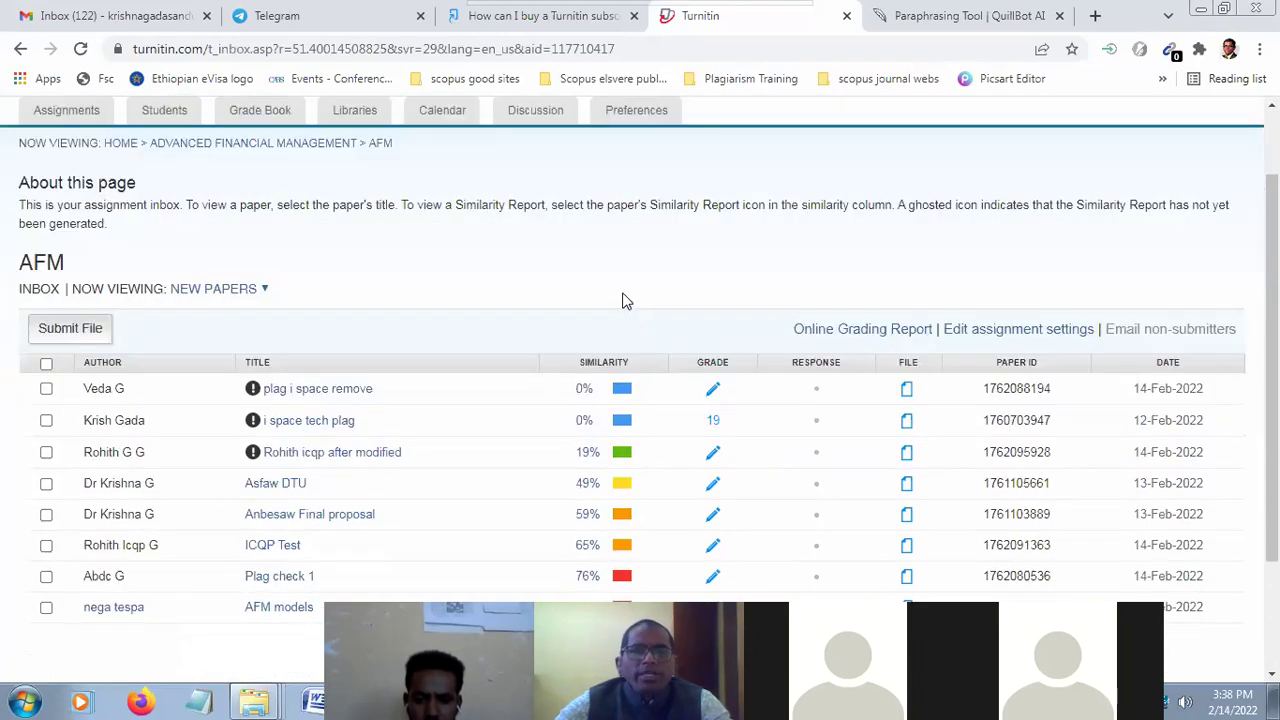
scroll(620, 294, "down", 1)
scroll(200, 220, "up", 2)
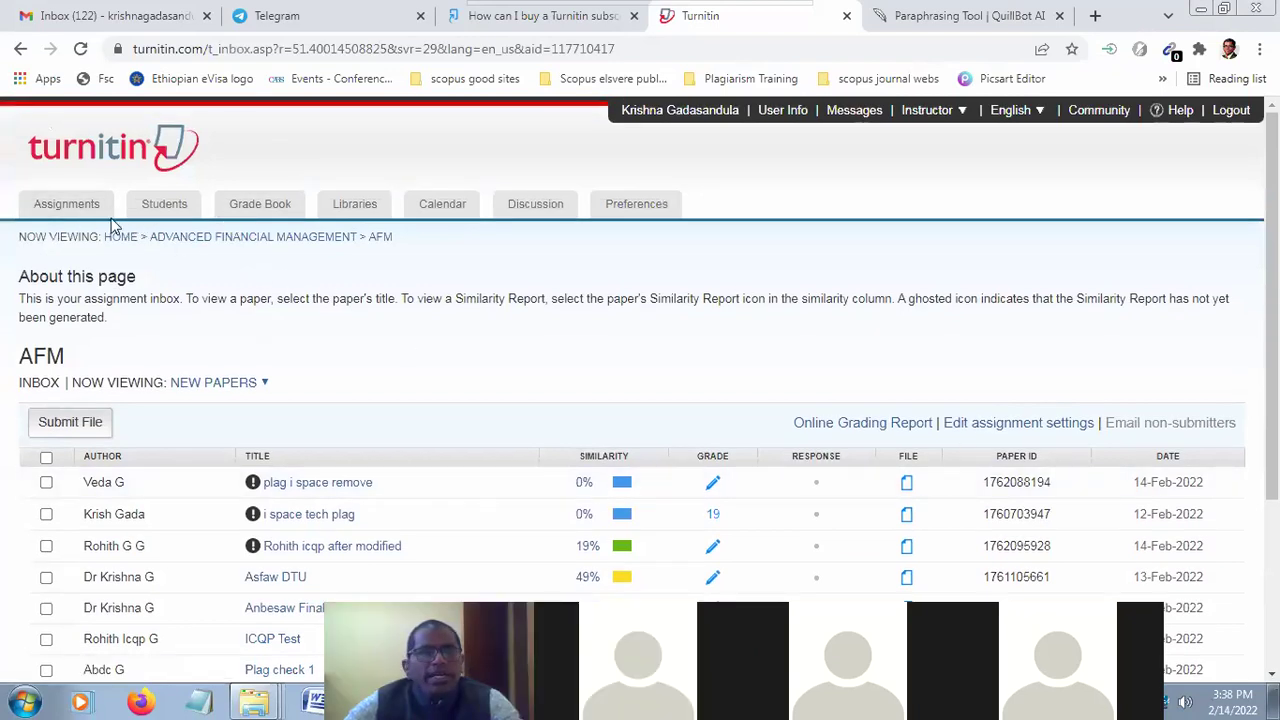
scroll(985, 360, "down", 1)
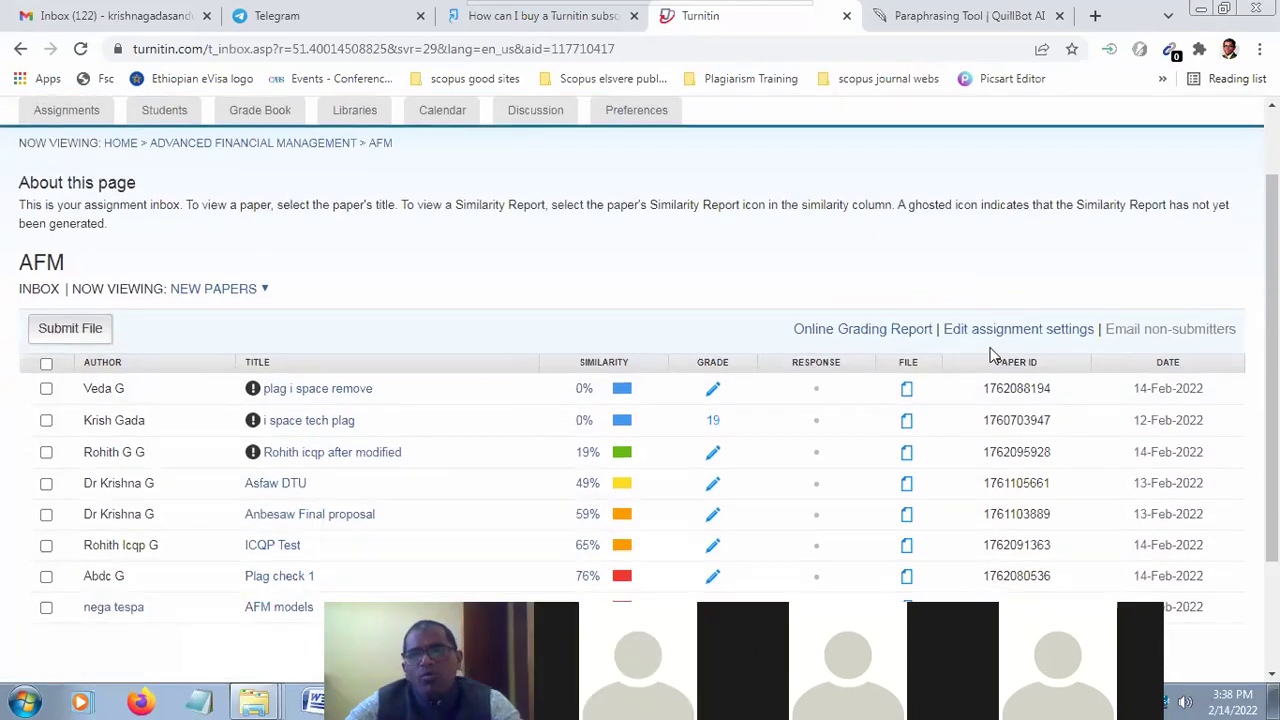
scroll(990, 355, "down", 1)
scroll(165, 287, "up", 2)
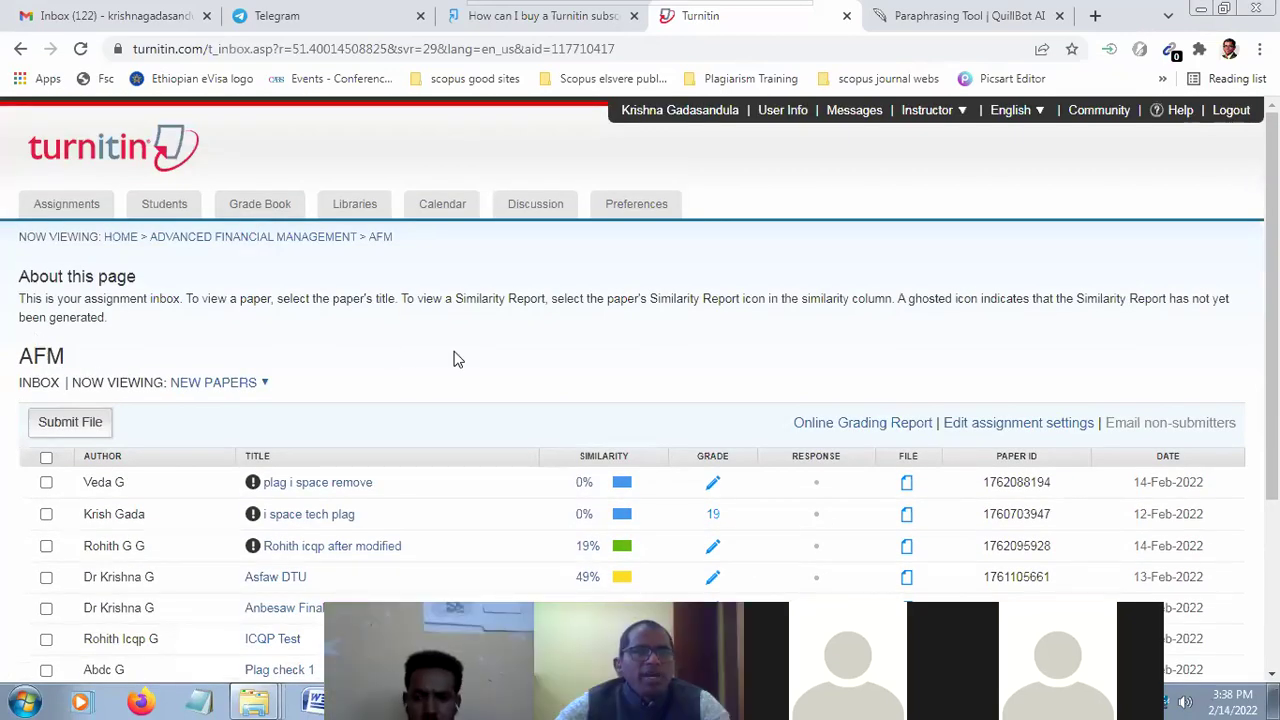
scroll(568, 333, "down", 2)
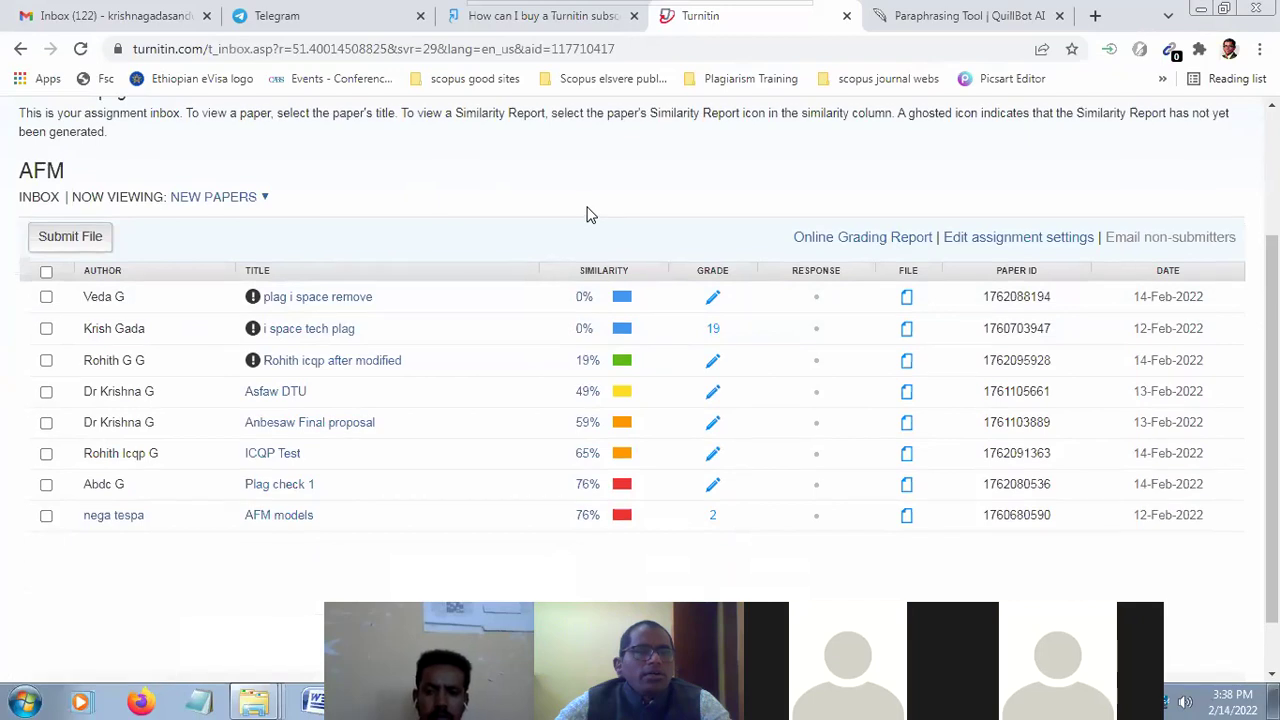
scroll(589, 211, "up", 2)
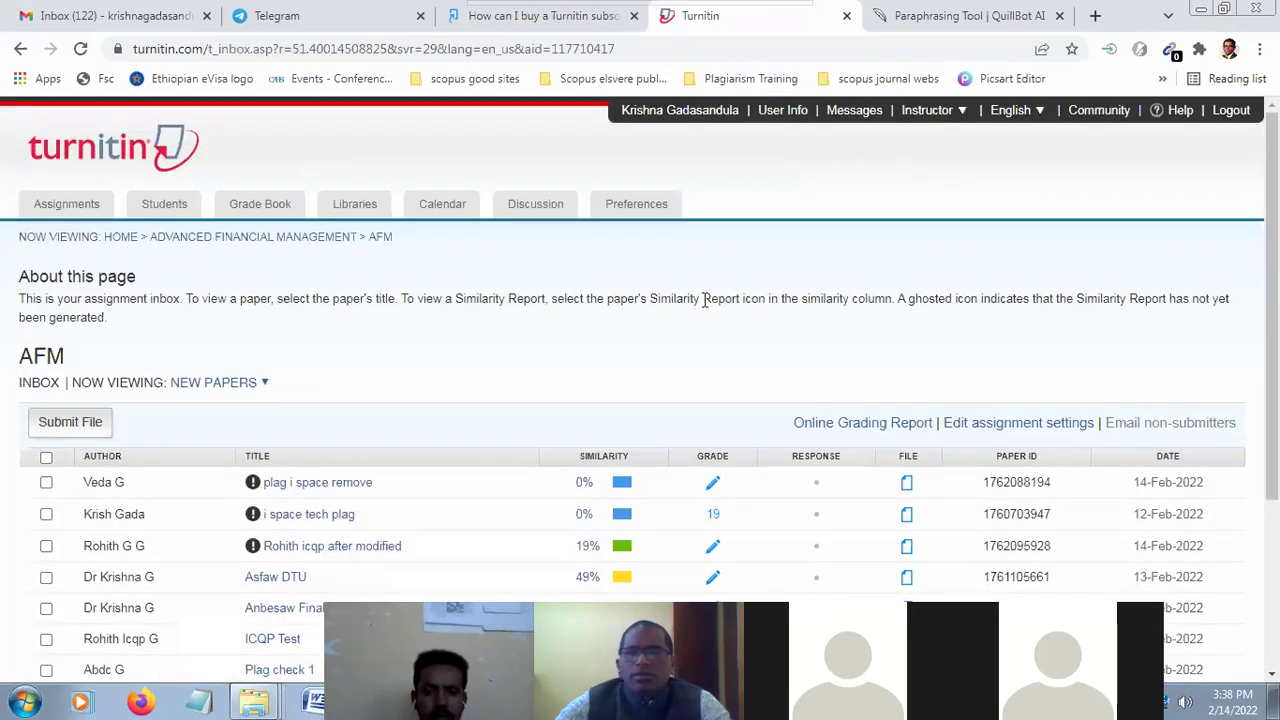
Open the AFM assignment's settings for editing and go through its title, point value and dates to the optional settings
left_click(1007, 424)
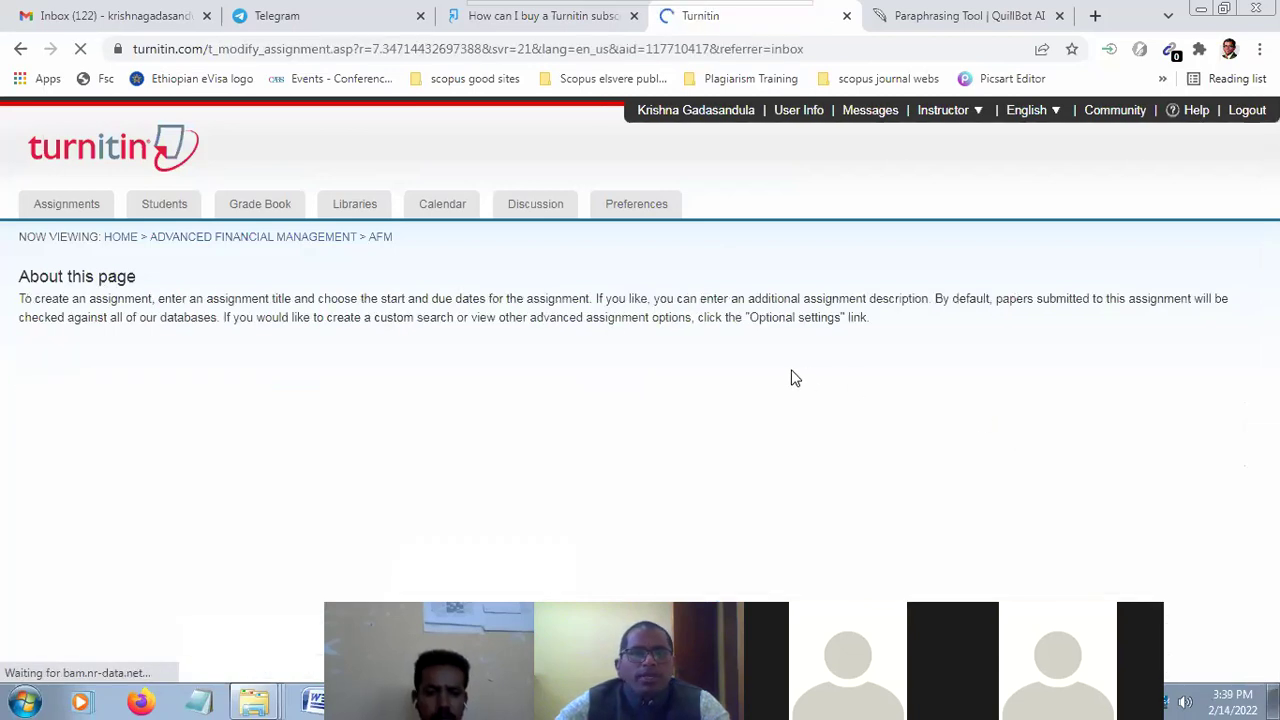
scroll(1068, 365, "down", 1)
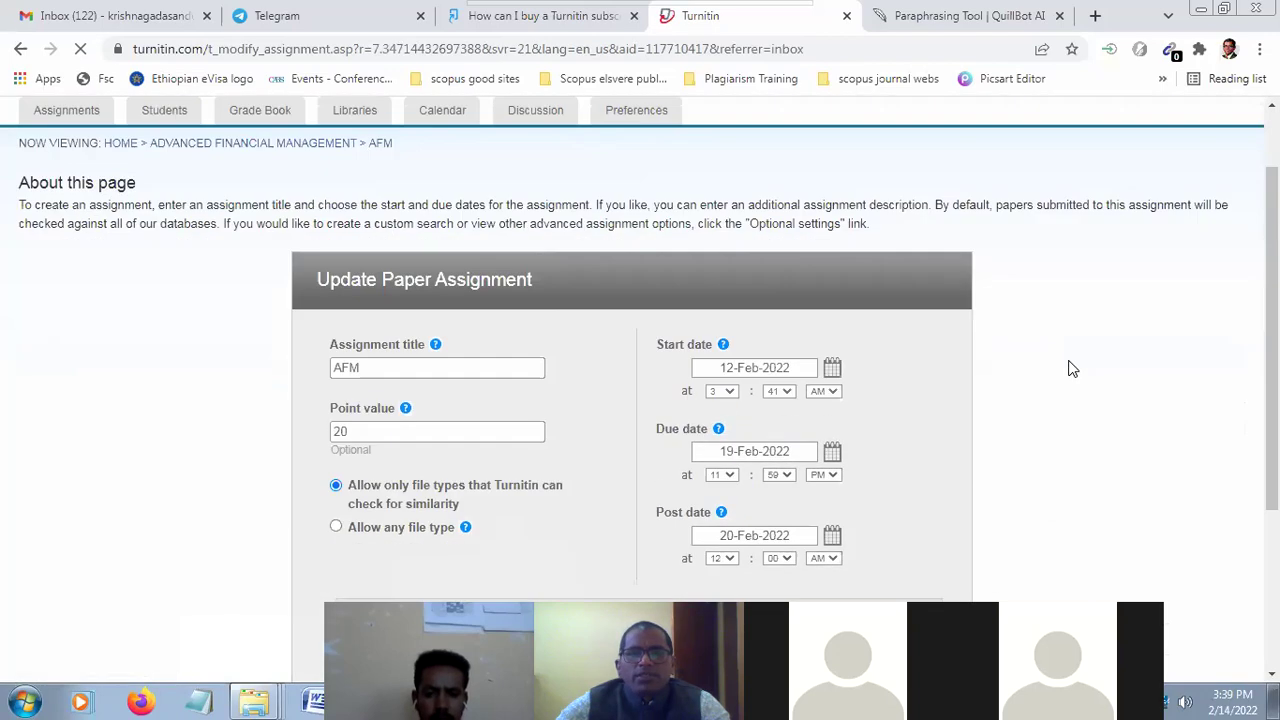
scroll(1068, 361, "down", 2)
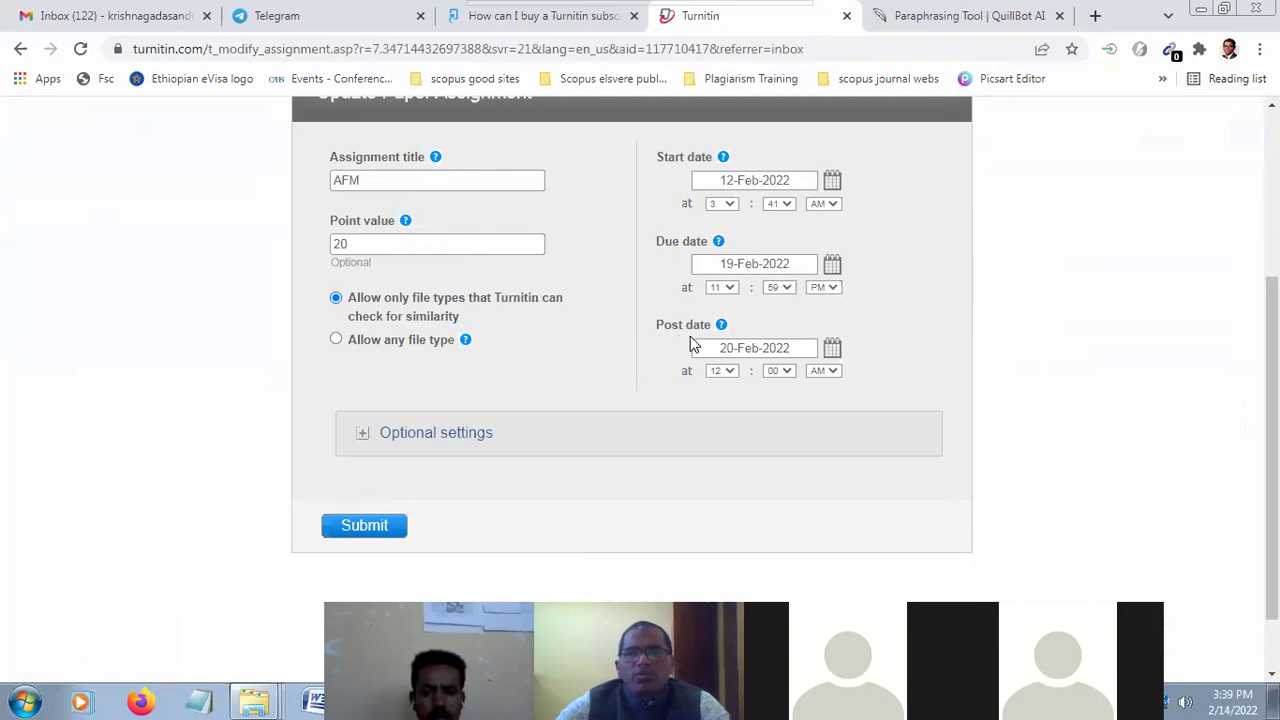
Expand the AFM assignment's optional settings and review the special instructions and the option for submissions after the due date
scroll(1005, 375, "down", 1)
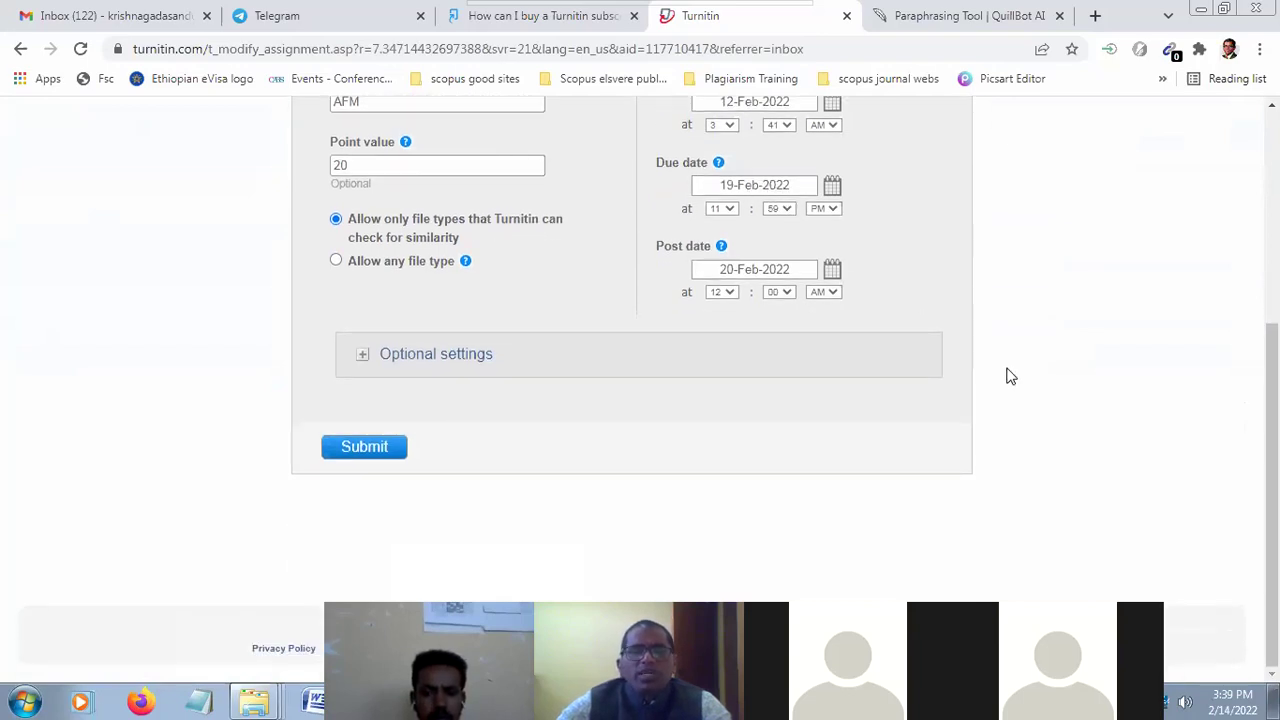
scroll(515, 405, "up", 1)
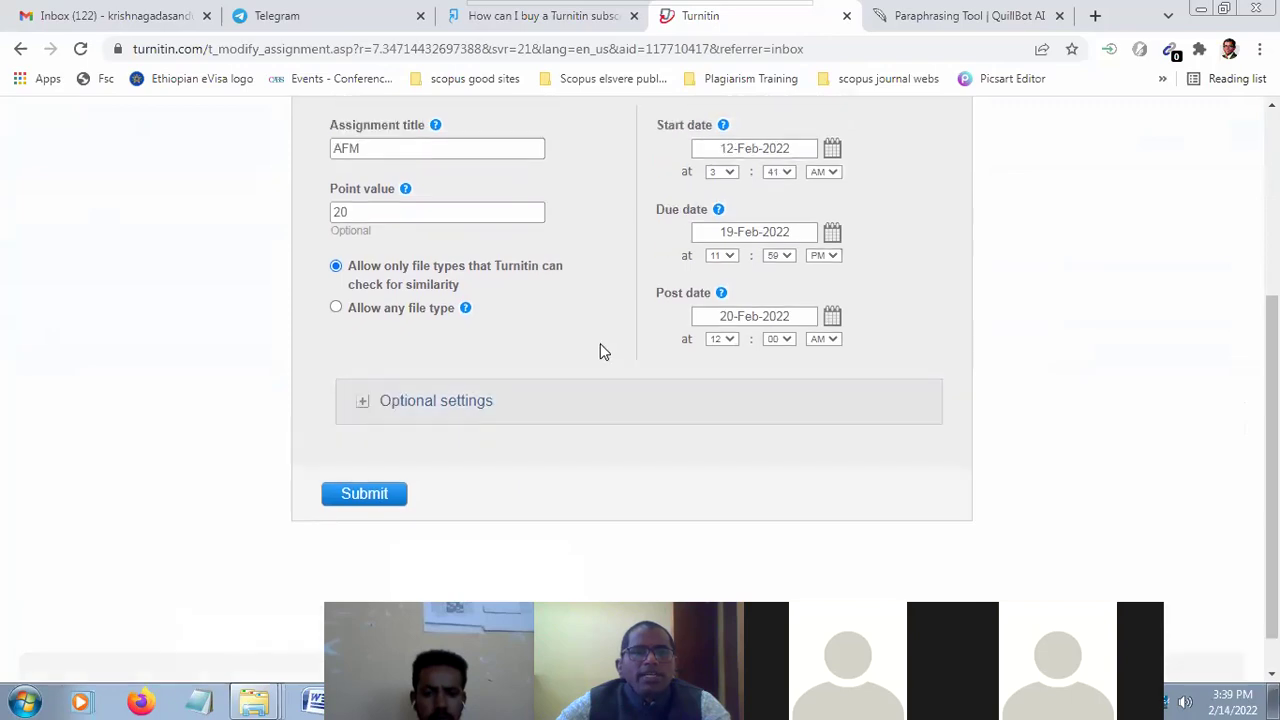
scroll(900, 300, "up", 2)
scroll(885, 330, "down", 2)
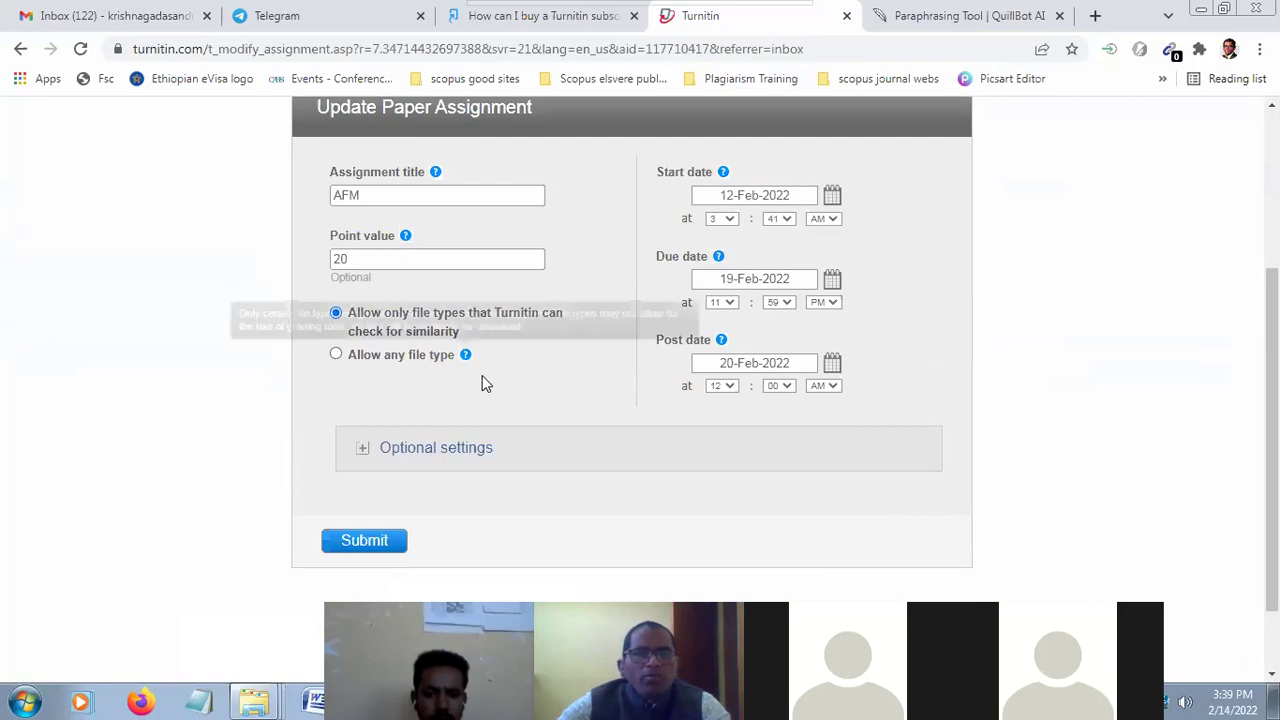
scroll(1200, 445, "down", 2)
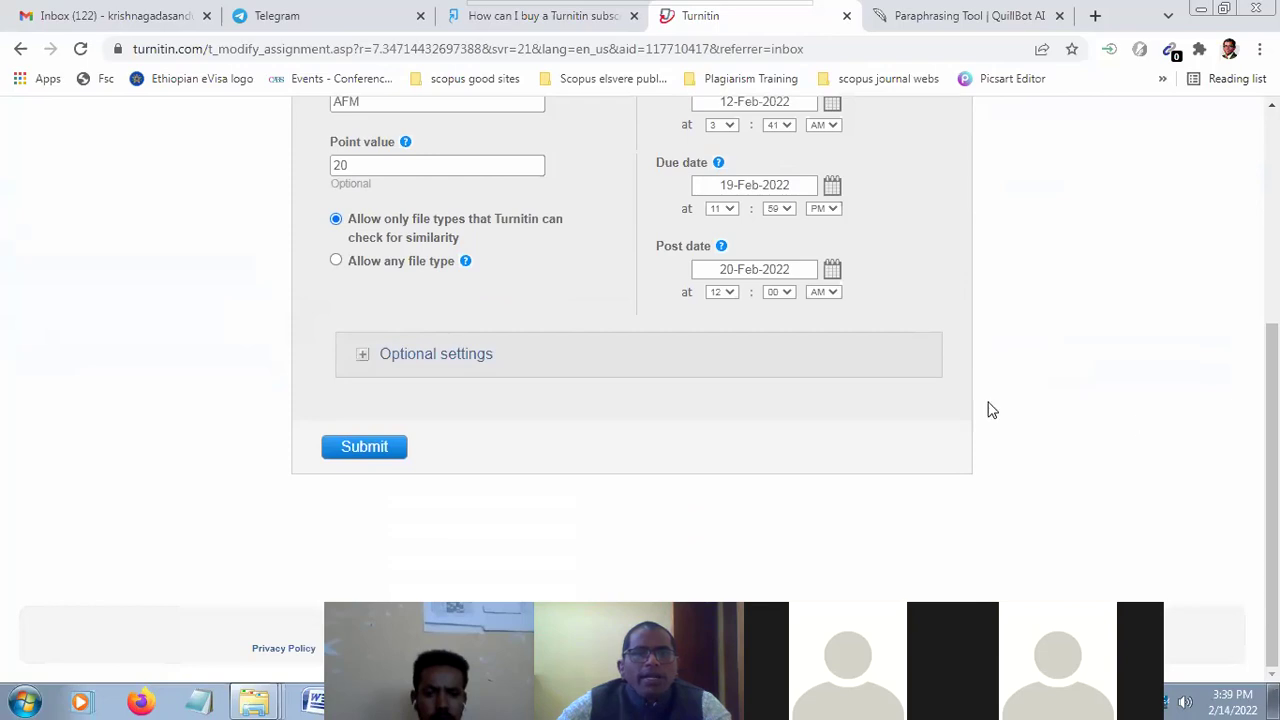
left_click(453, 360)
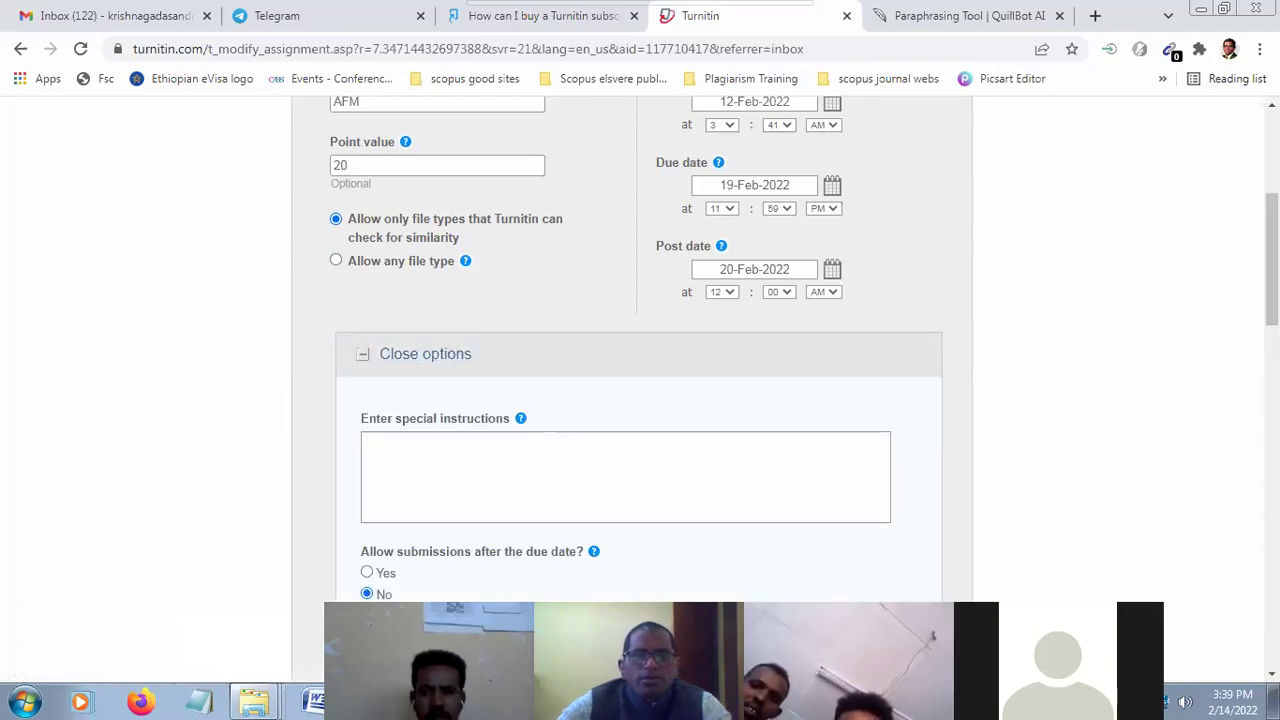
scroll(937, 385, "down", 1)
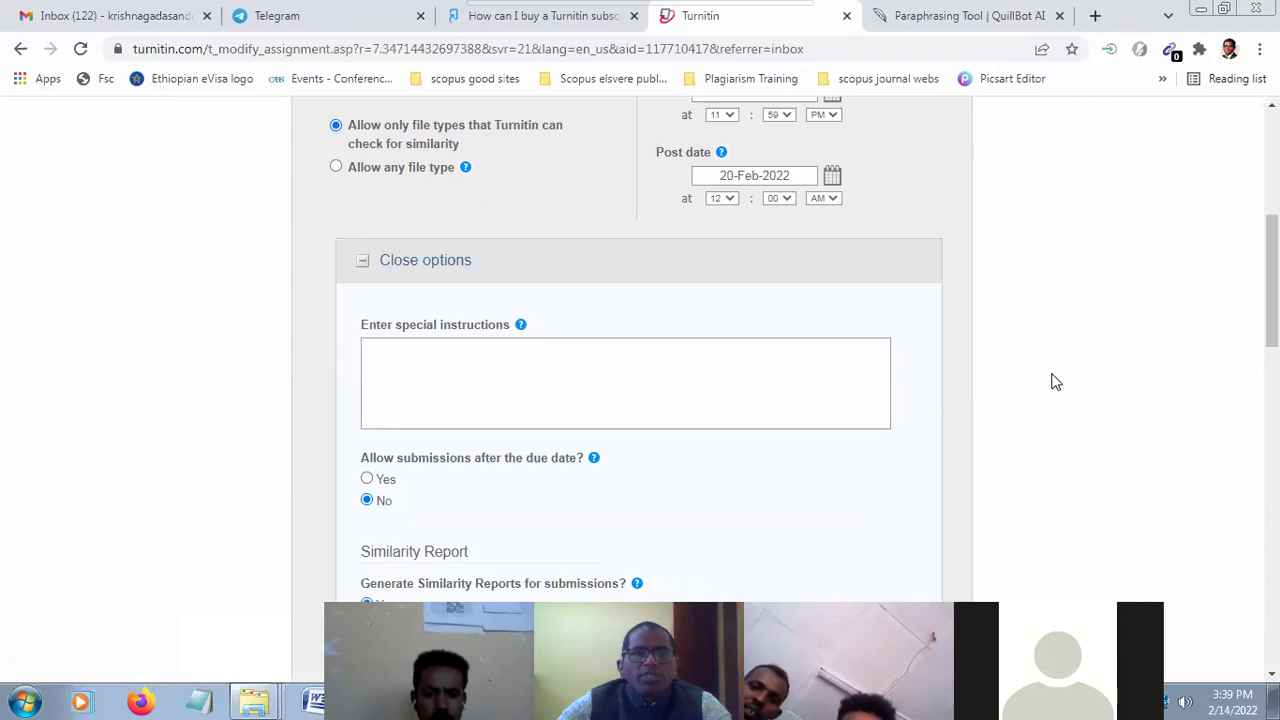
scroll(1070, 374, "down", 2)
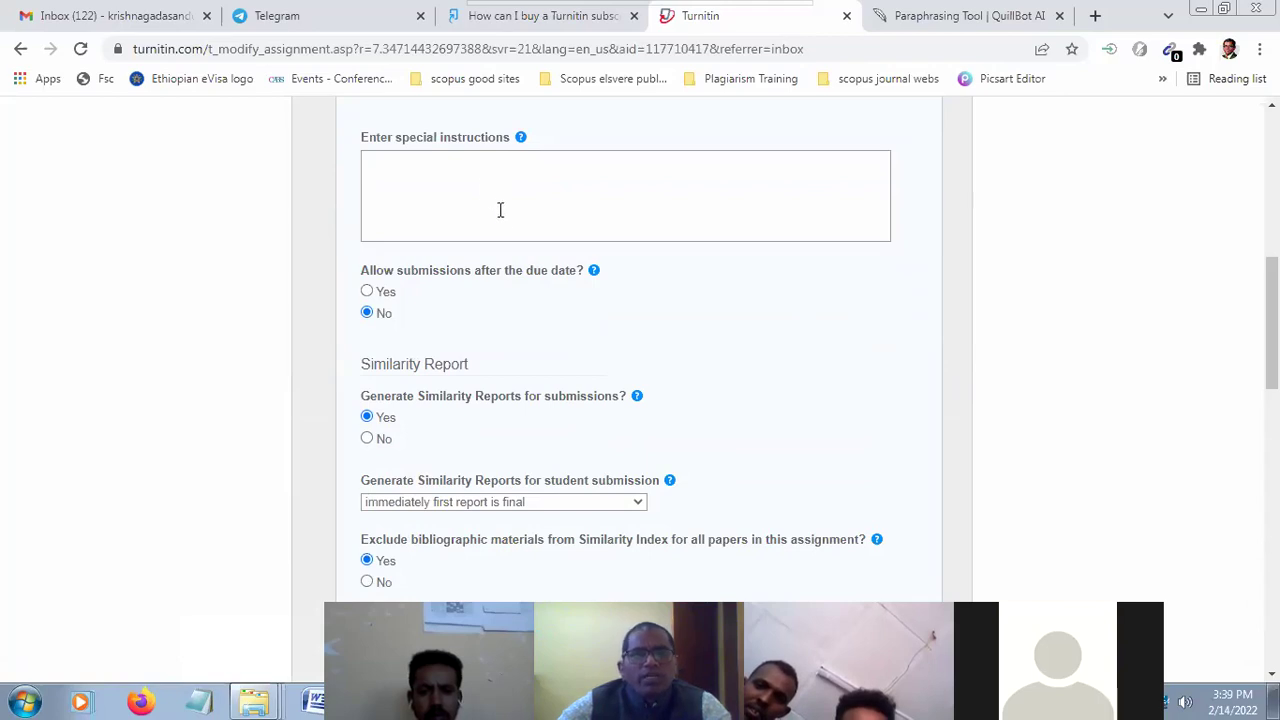
scroll(994, 380, "down", 1)
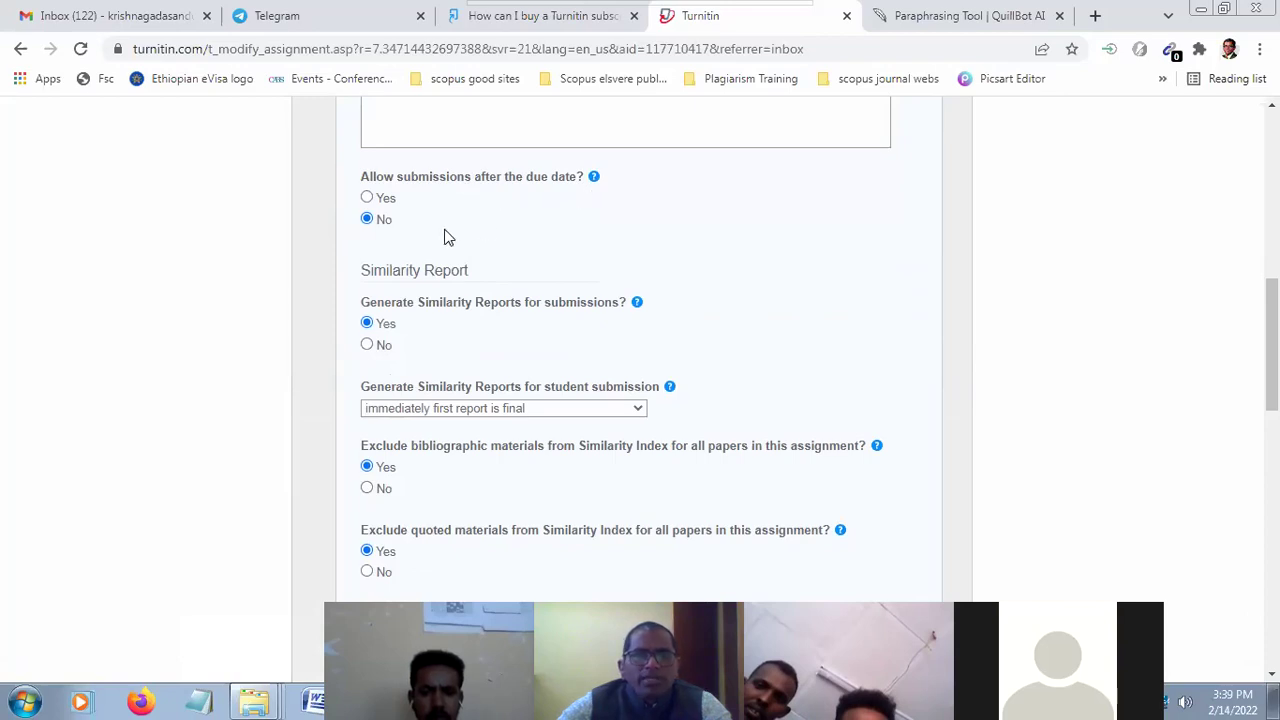
Examine the Similarity Report options: report generation, bibliography, quote and small-source exclusions, student access and assignment template
scroll(527, 232, "down", 1)
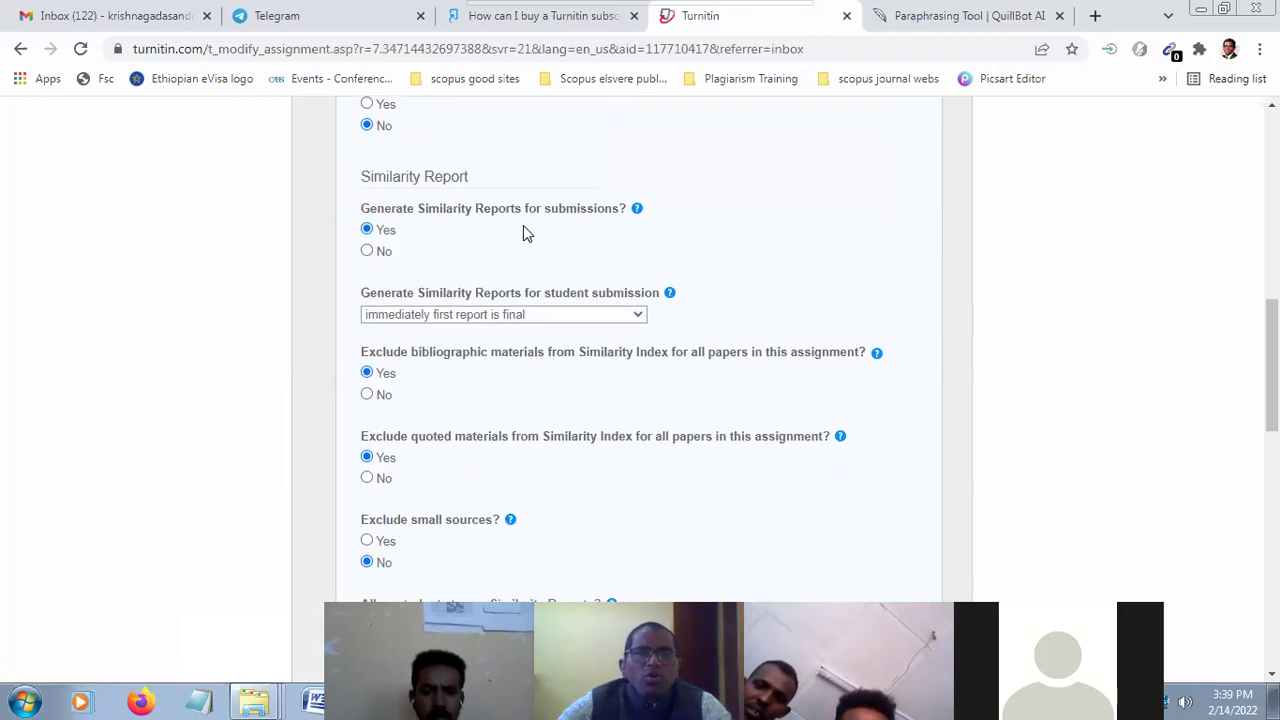
scroll(405, 200, "up", 1)
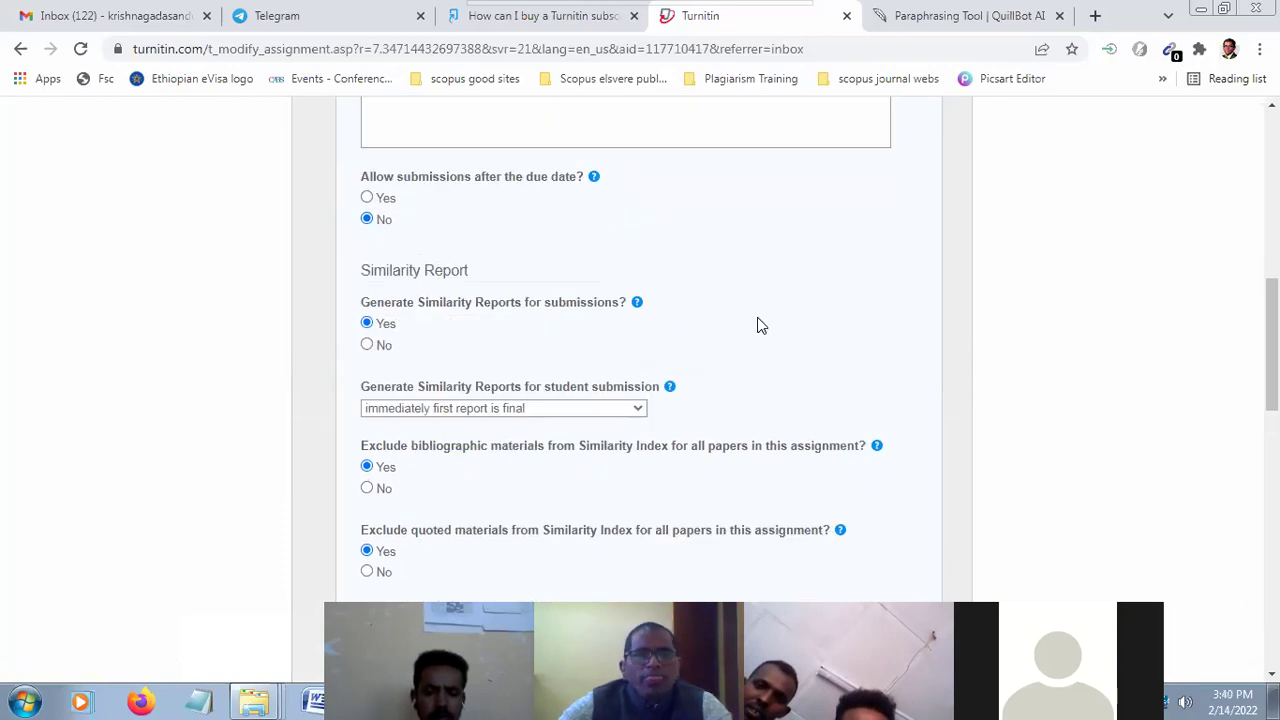
scroll(724, 326, "down", 1)
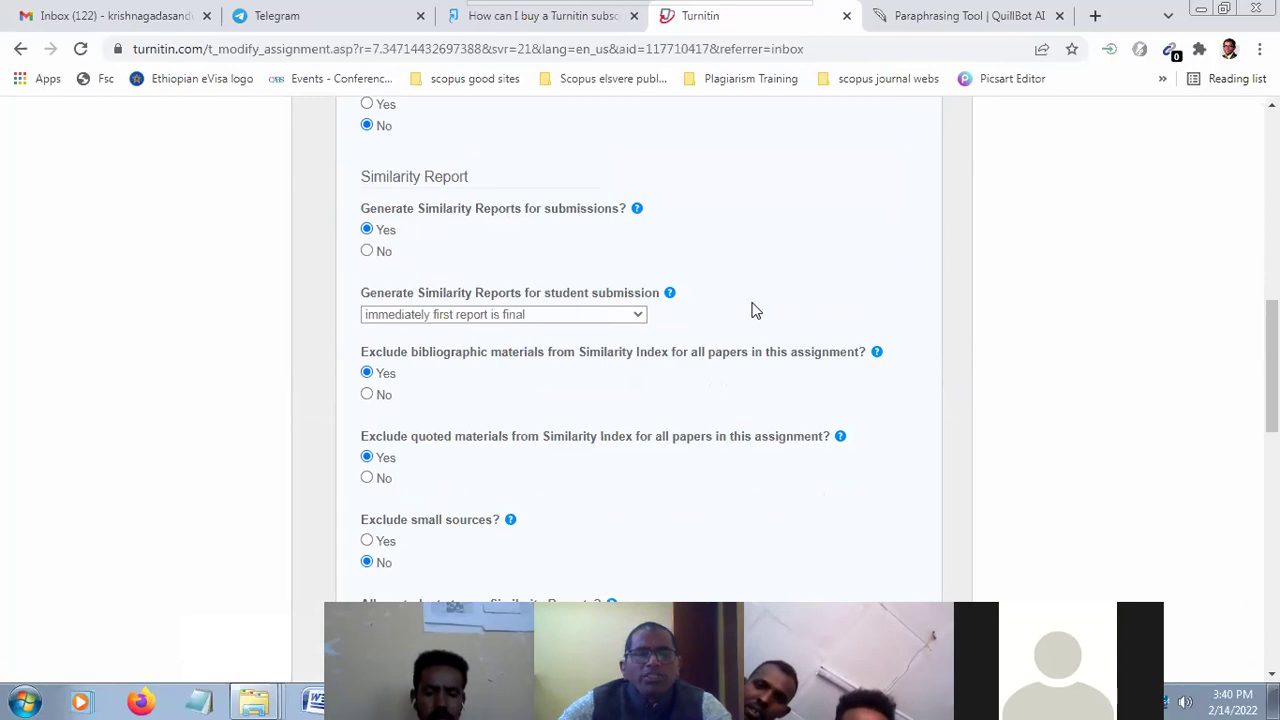
scroll(745, 314, "down", 1)
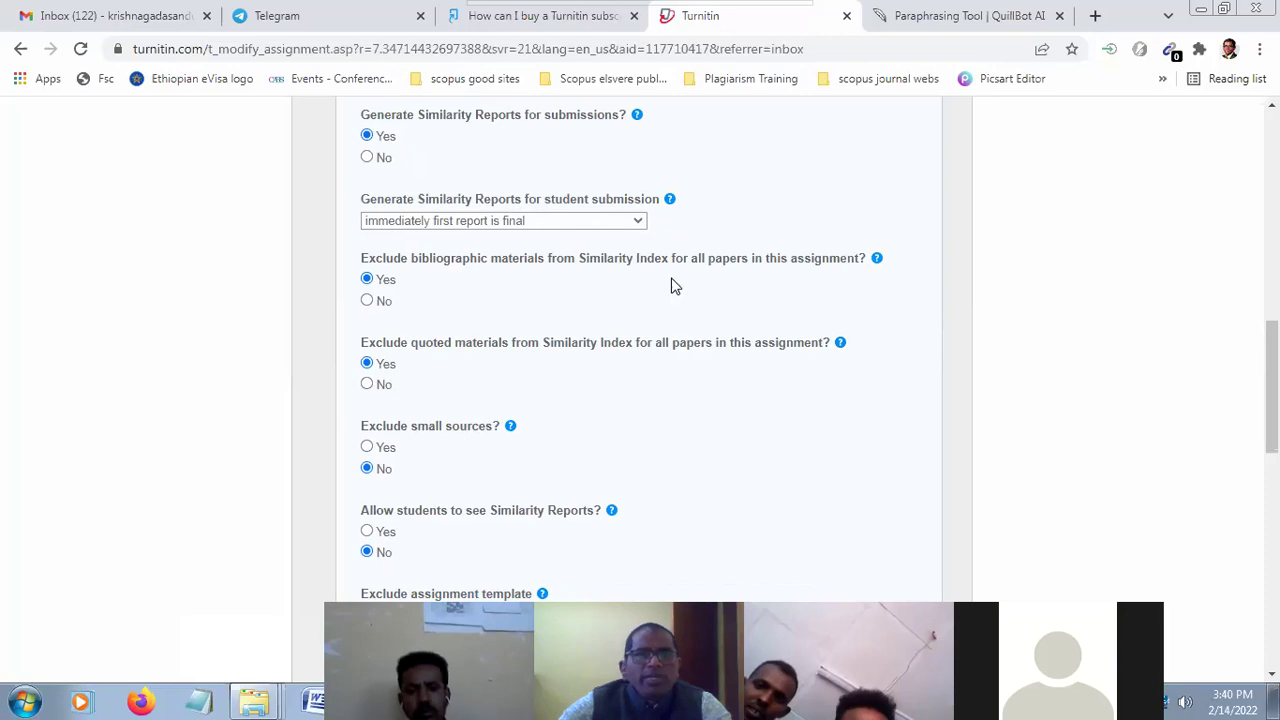
scroll(730, 300, "down", 1)
scroll(730, 300, "down", 2)
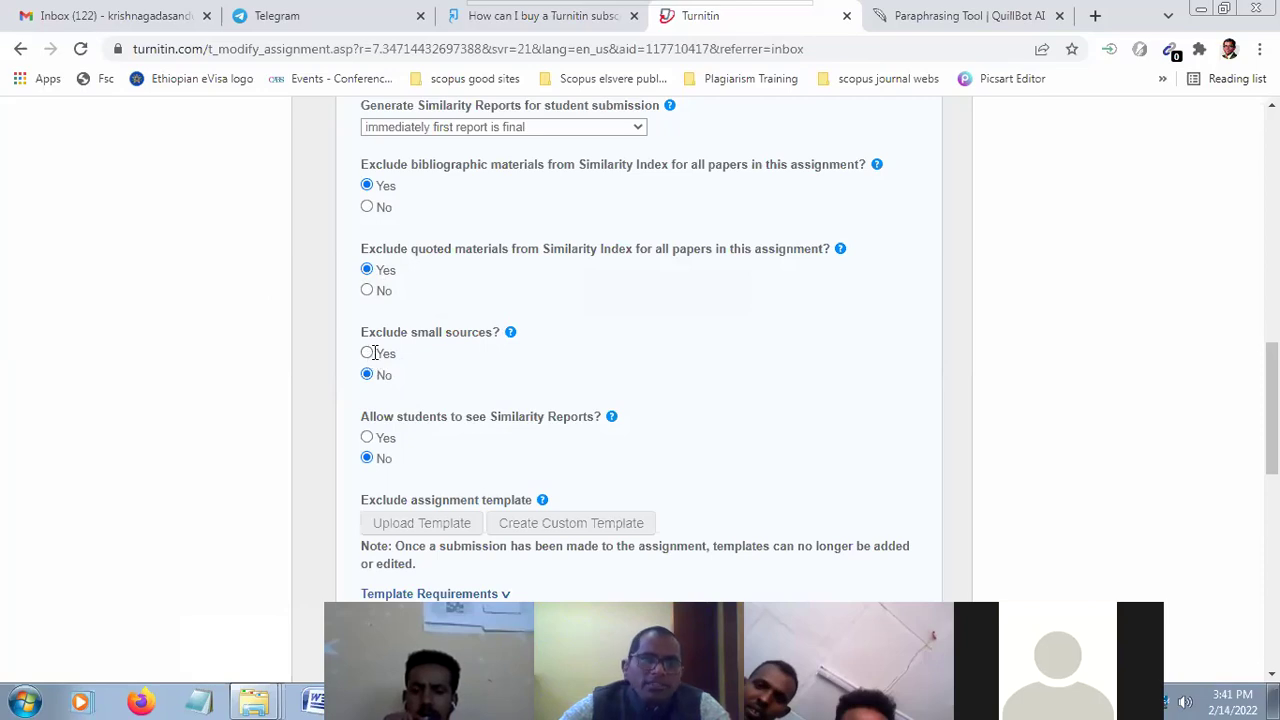
scroll(645, 381, "down", 1)
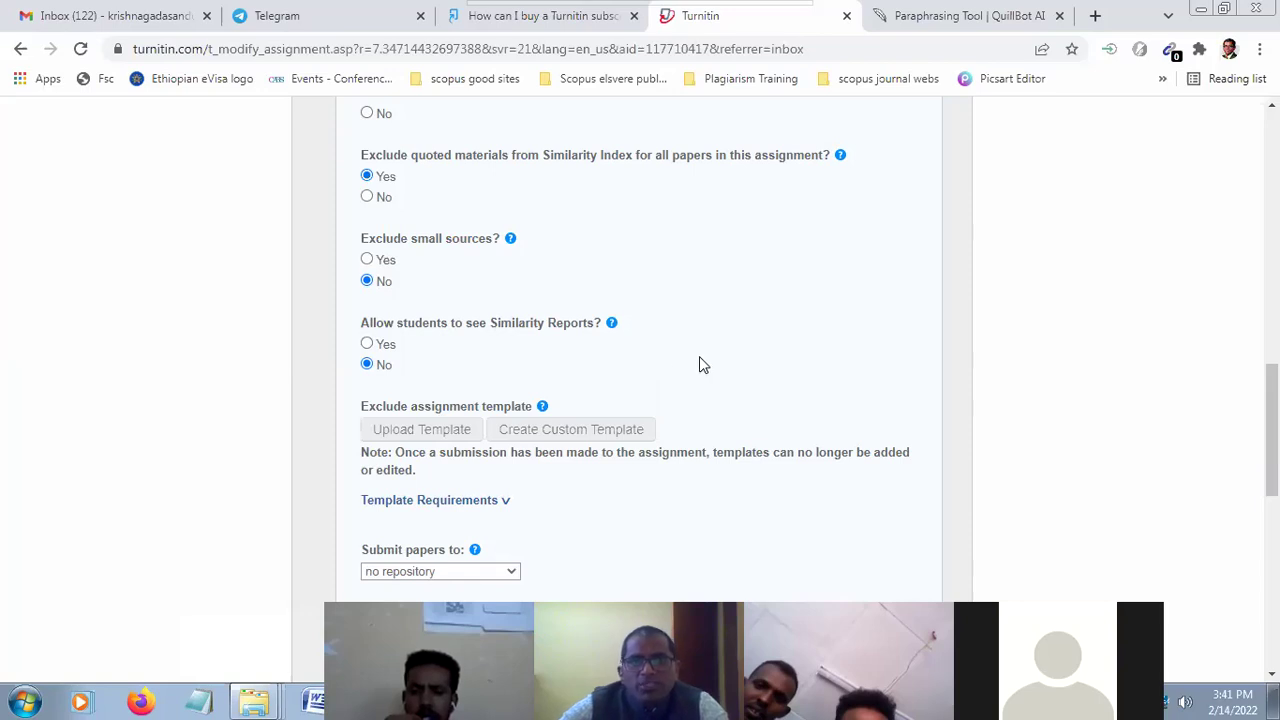
scroll(730, 362, "up", 1)
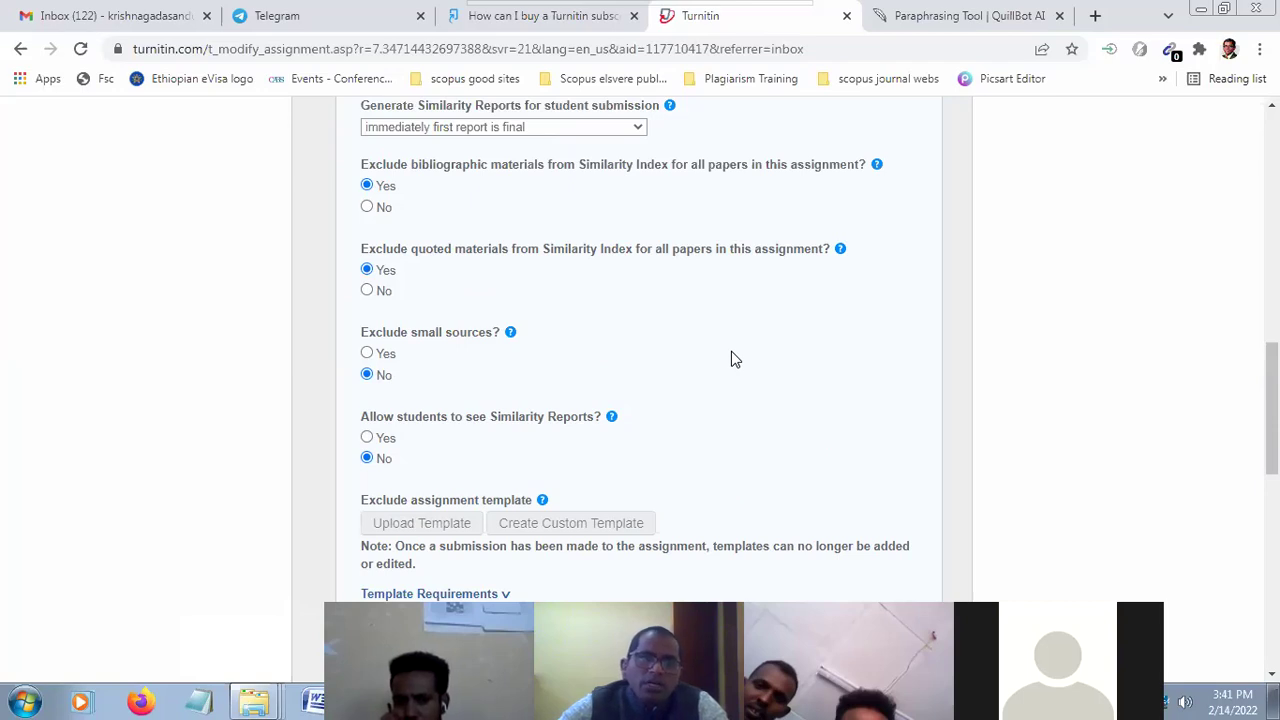
scroll(731, 359, "down", 1)
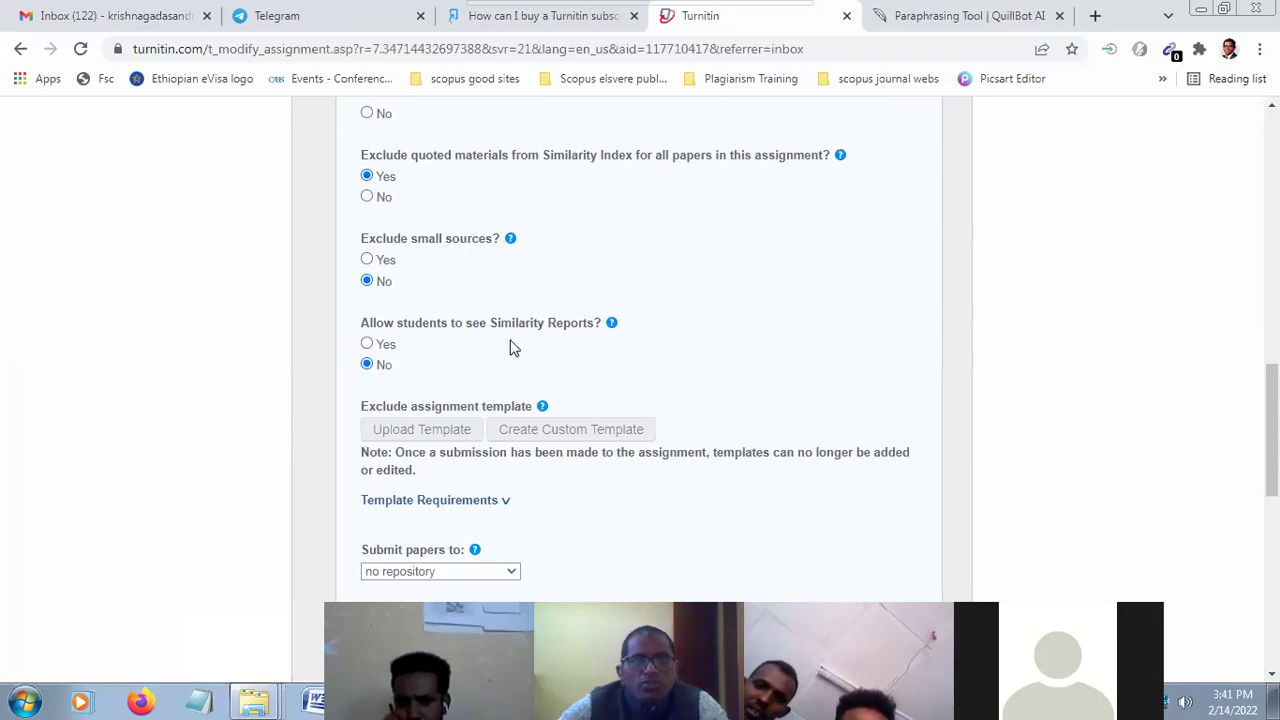
scroll(650, 357, "down", 1)
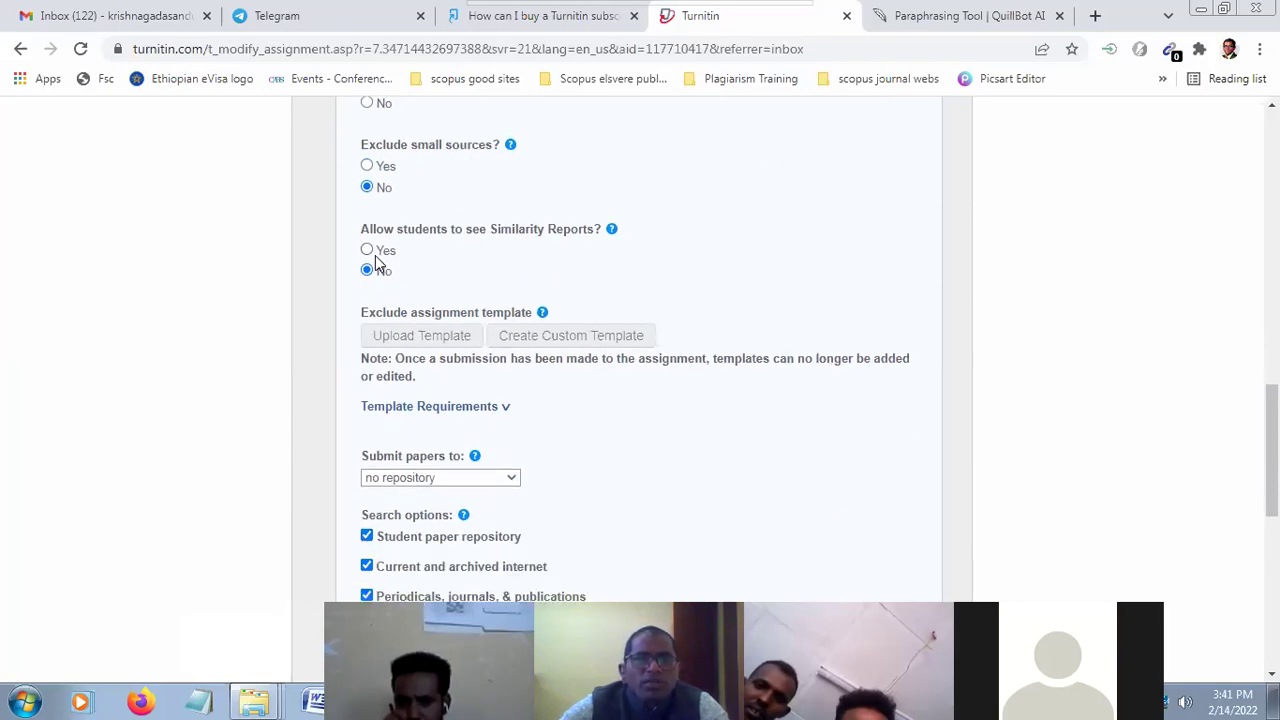
scroll(740, 315, "down", 1)
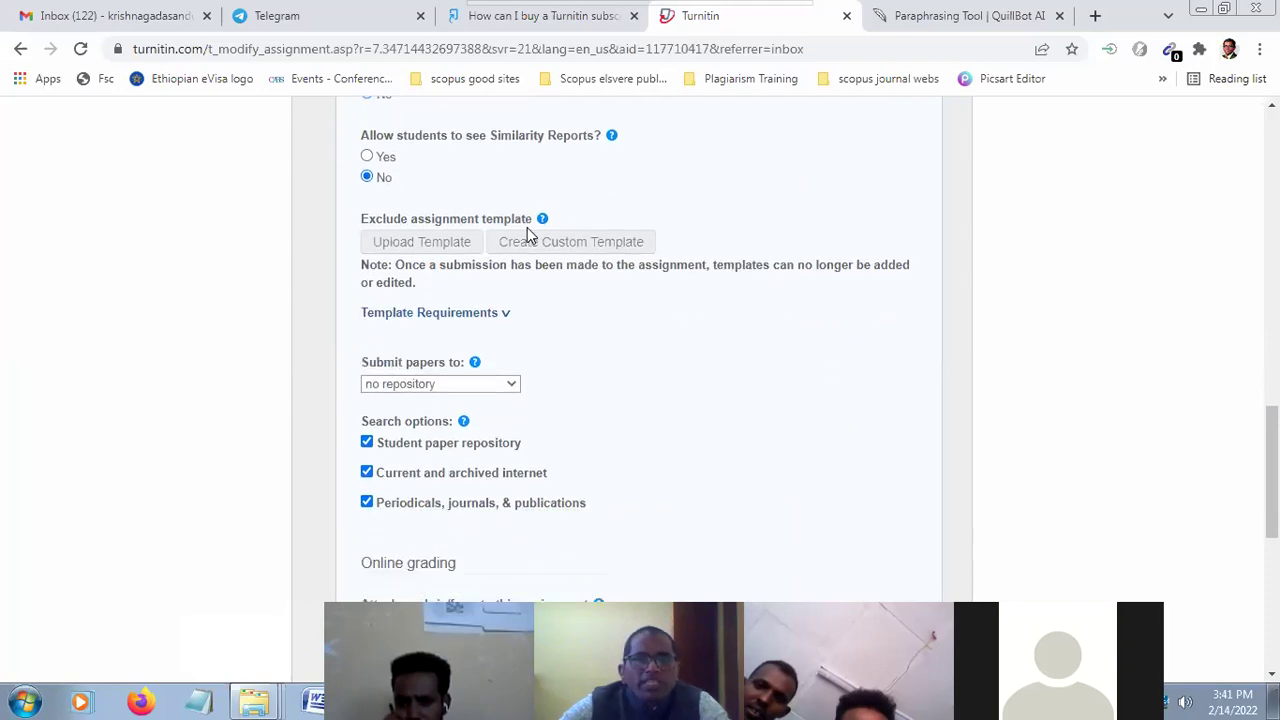
scroll(690, 310, "down", 1)
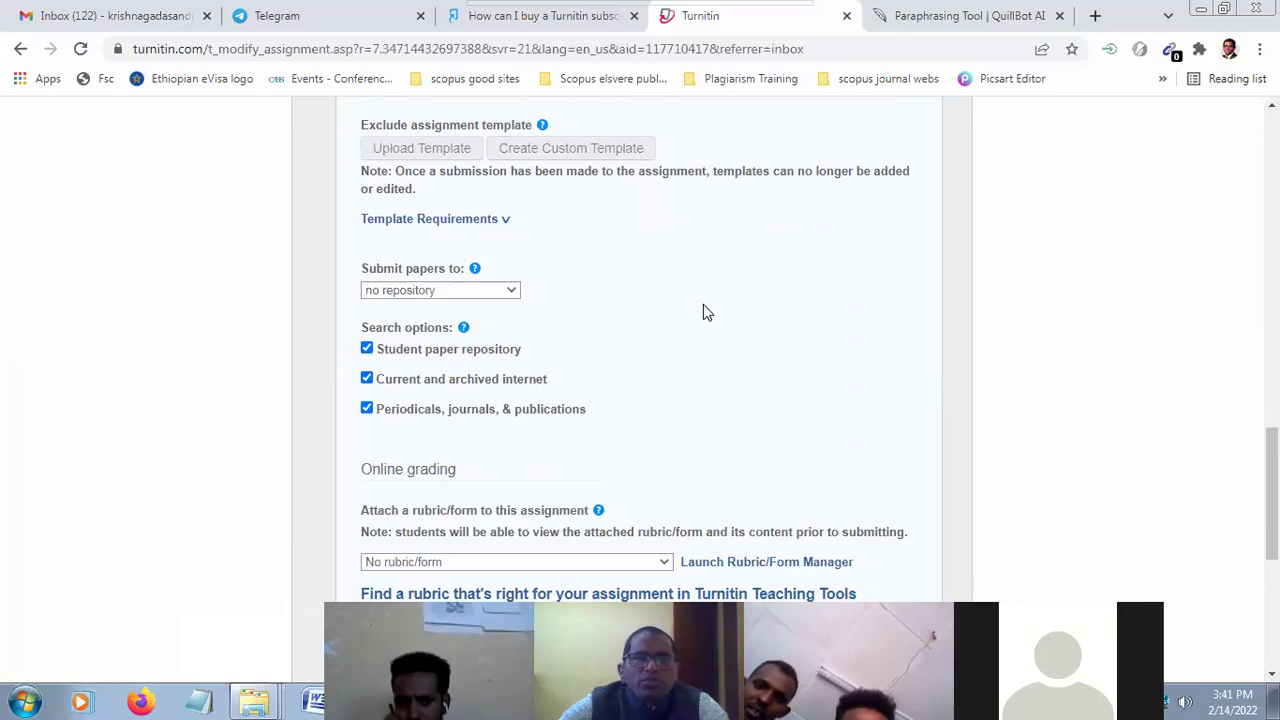
Review the repository choices for submitted papers and select no repository
scroll(676, 303, "down", 1)
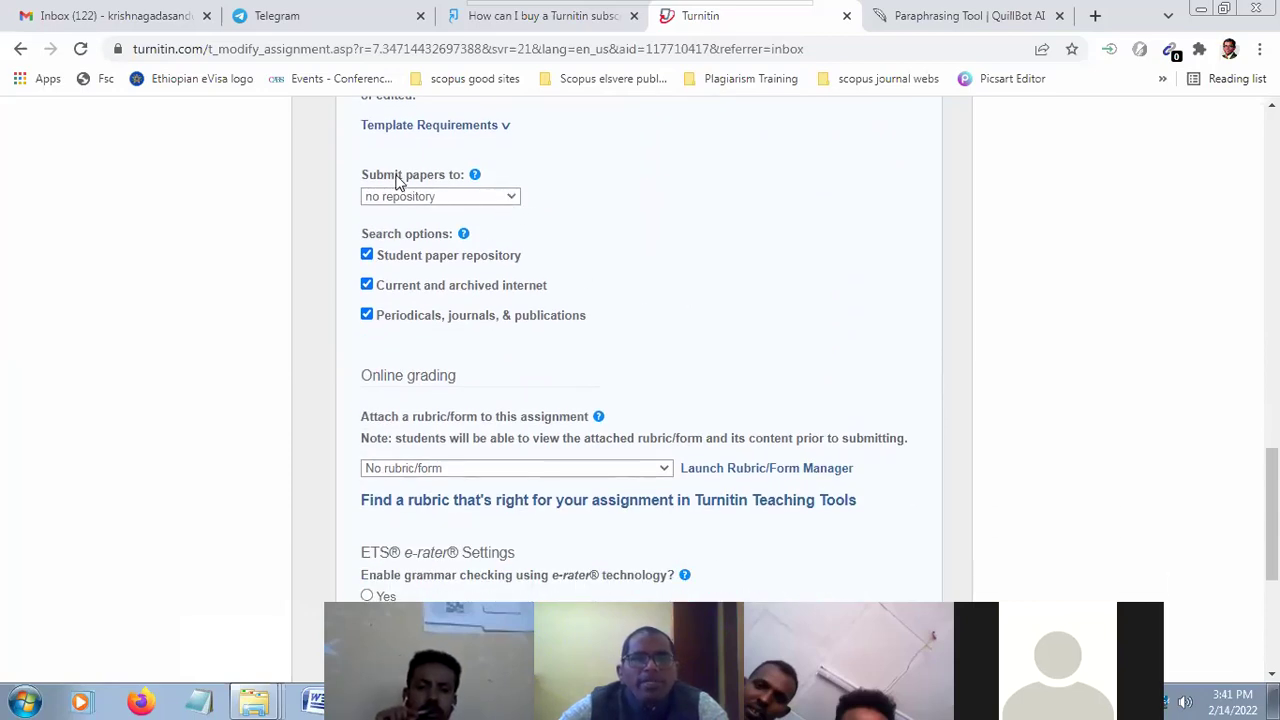
left_click(508, 201)
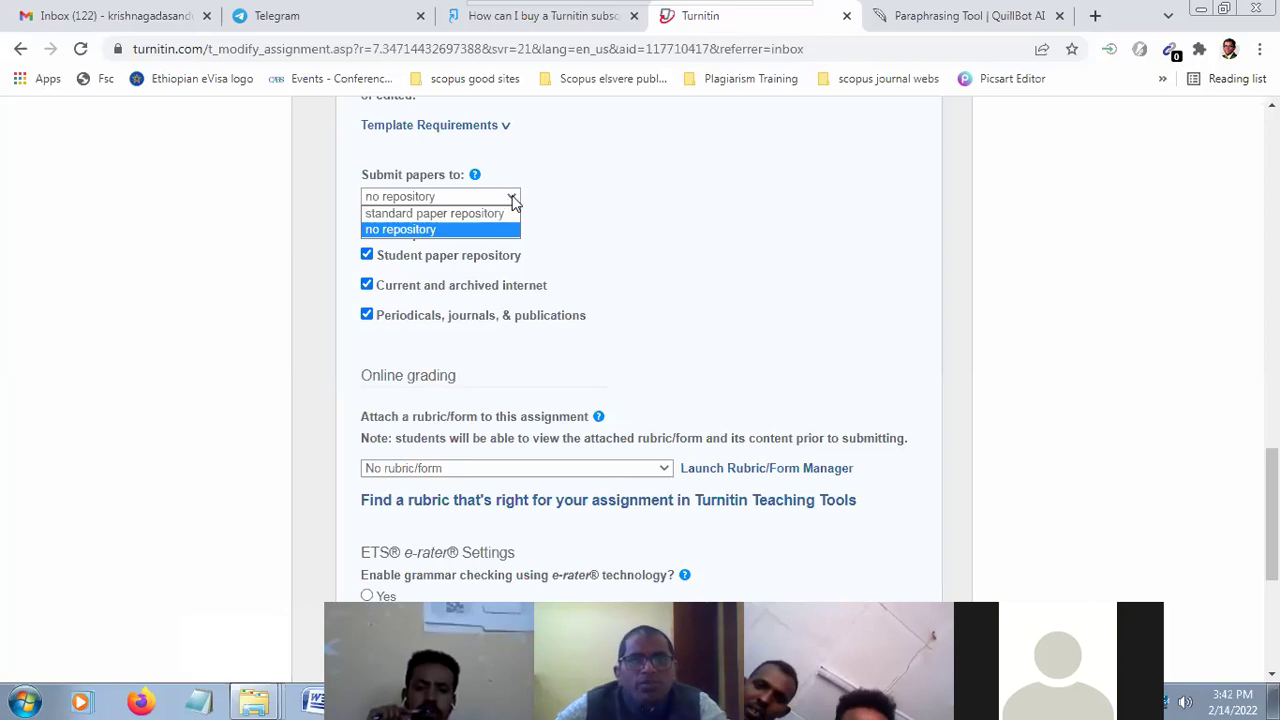
left_click(511, 201)
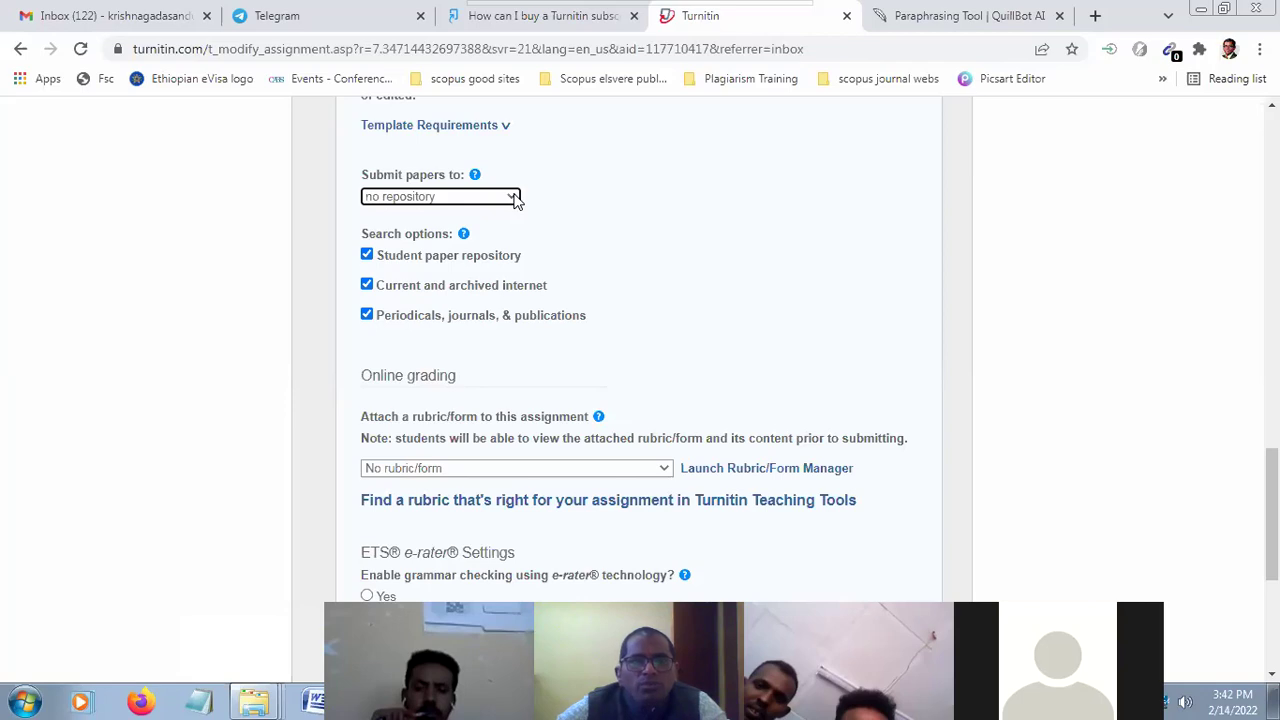
left_click(515, 197)
left_click(493, 228)
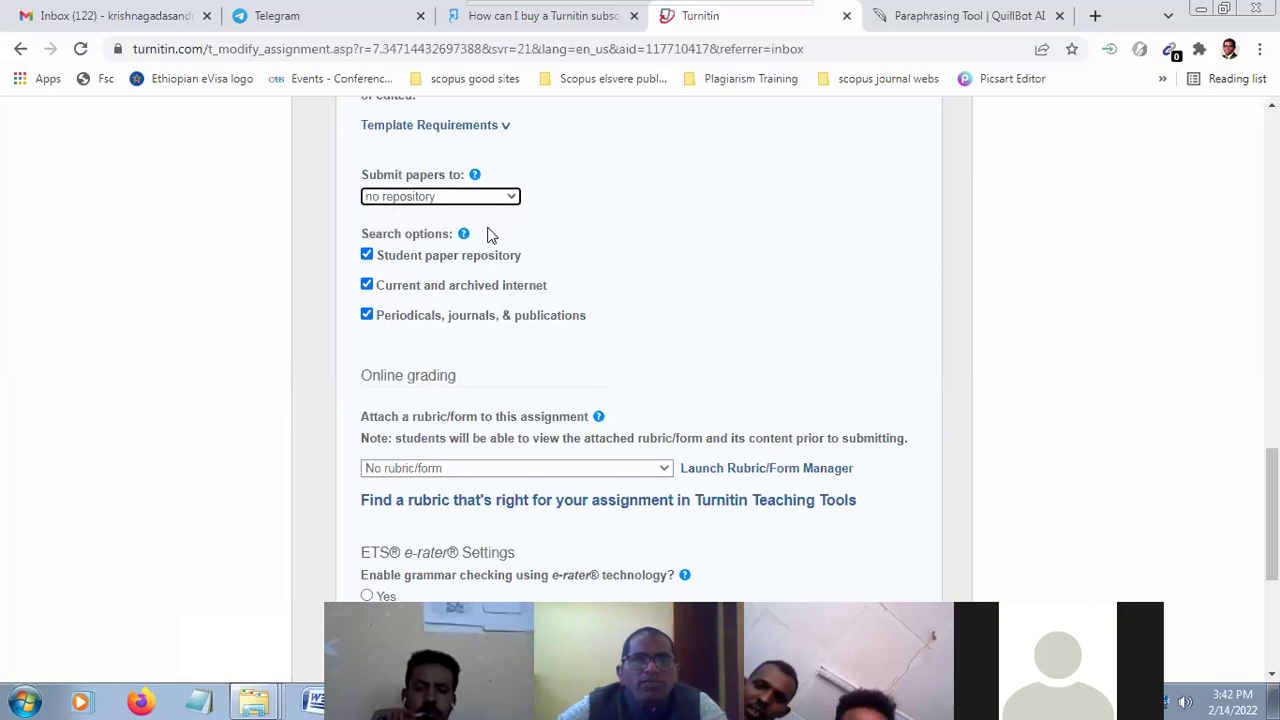
left_click(585, 226)
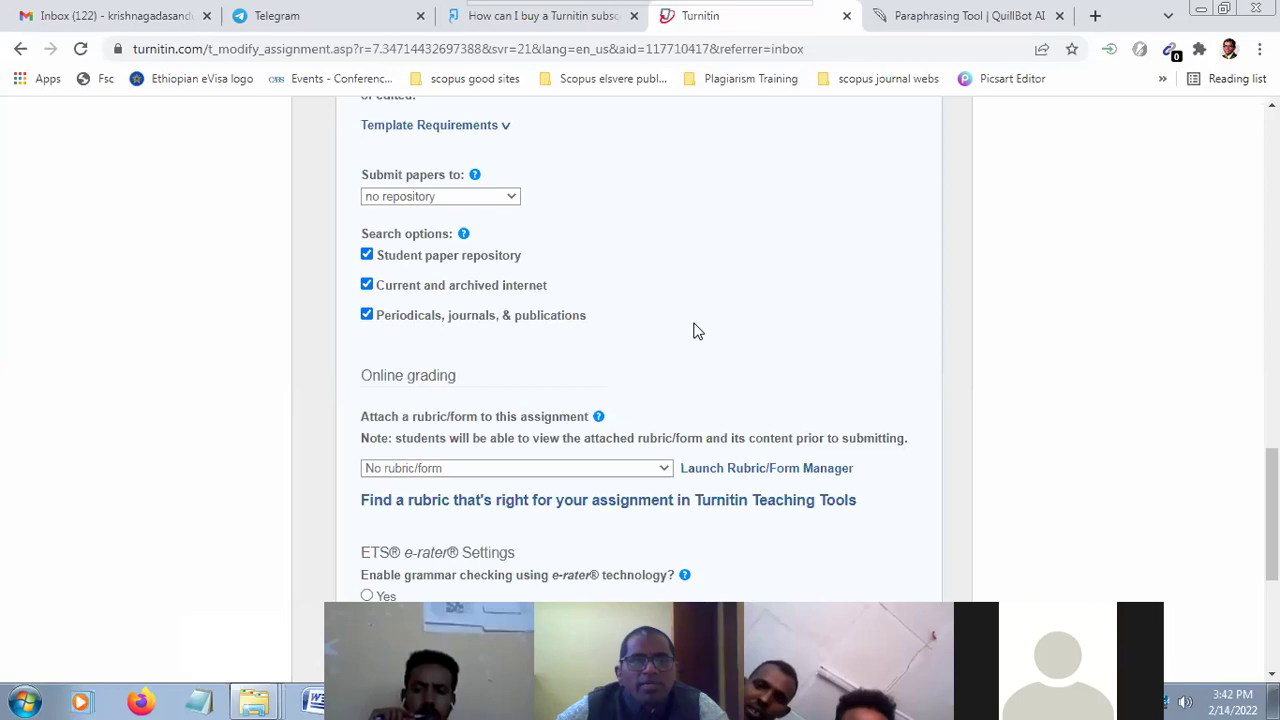
left_click(512, 197)
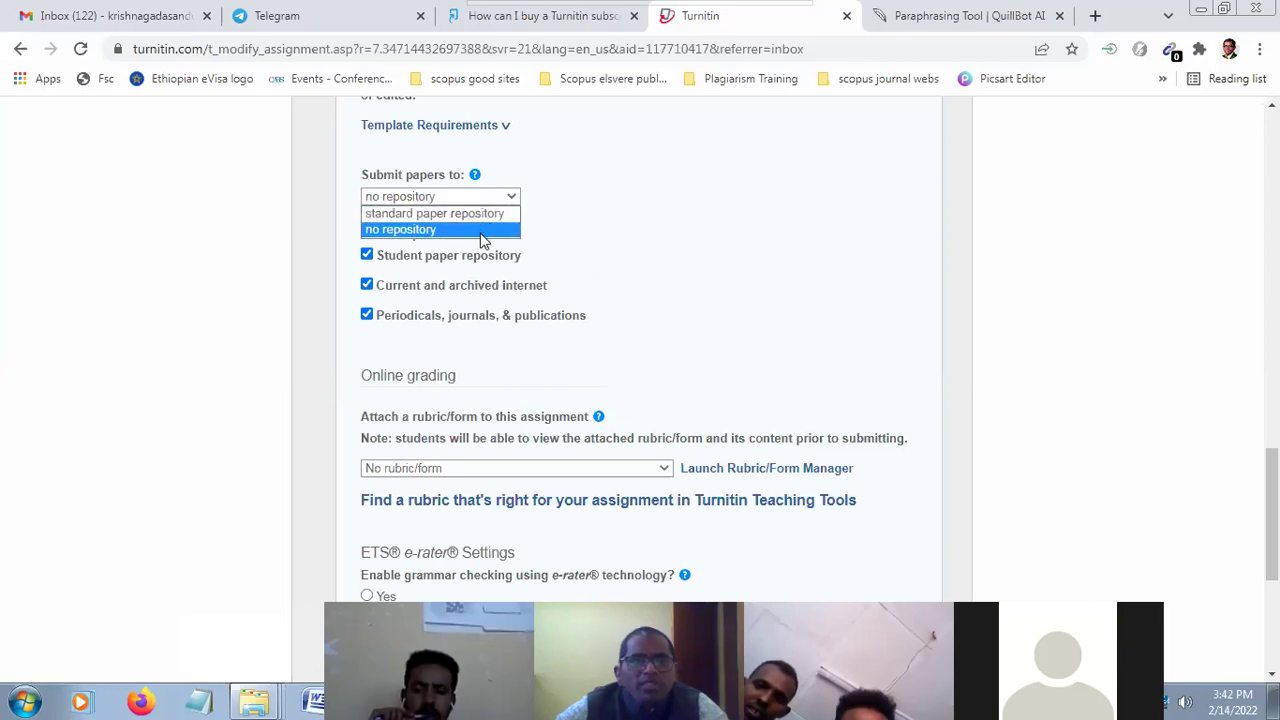
left_click(483, 232)
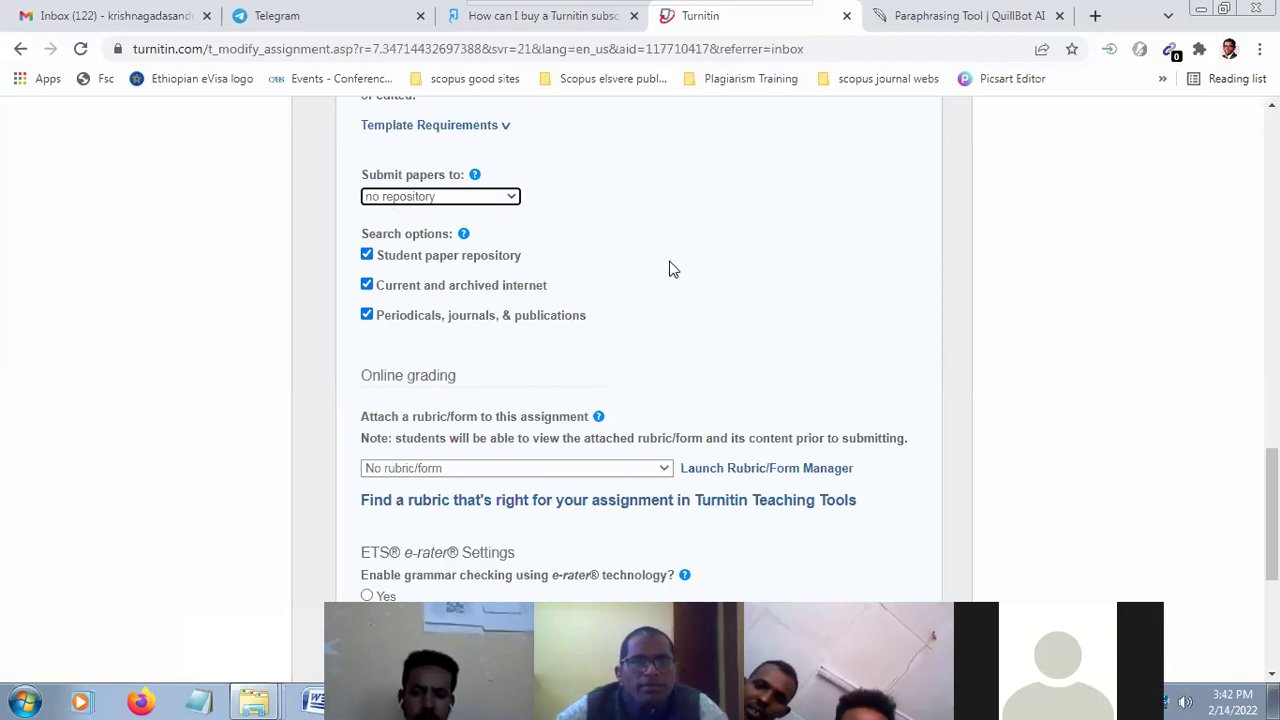
Skim the whole AFM settings form again, including the search options, online grading and e-rater grammar checking
scroll(686, 270, "down", 3)
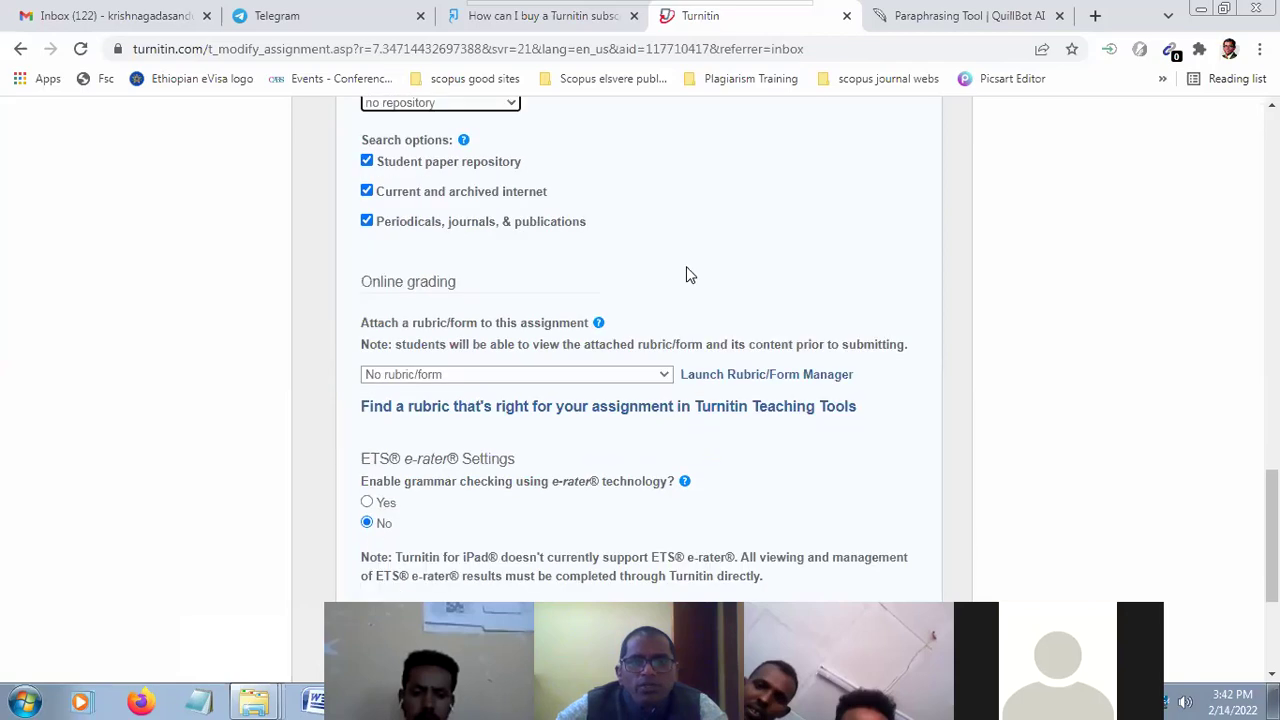
scroll(800, 292, "up", 10)
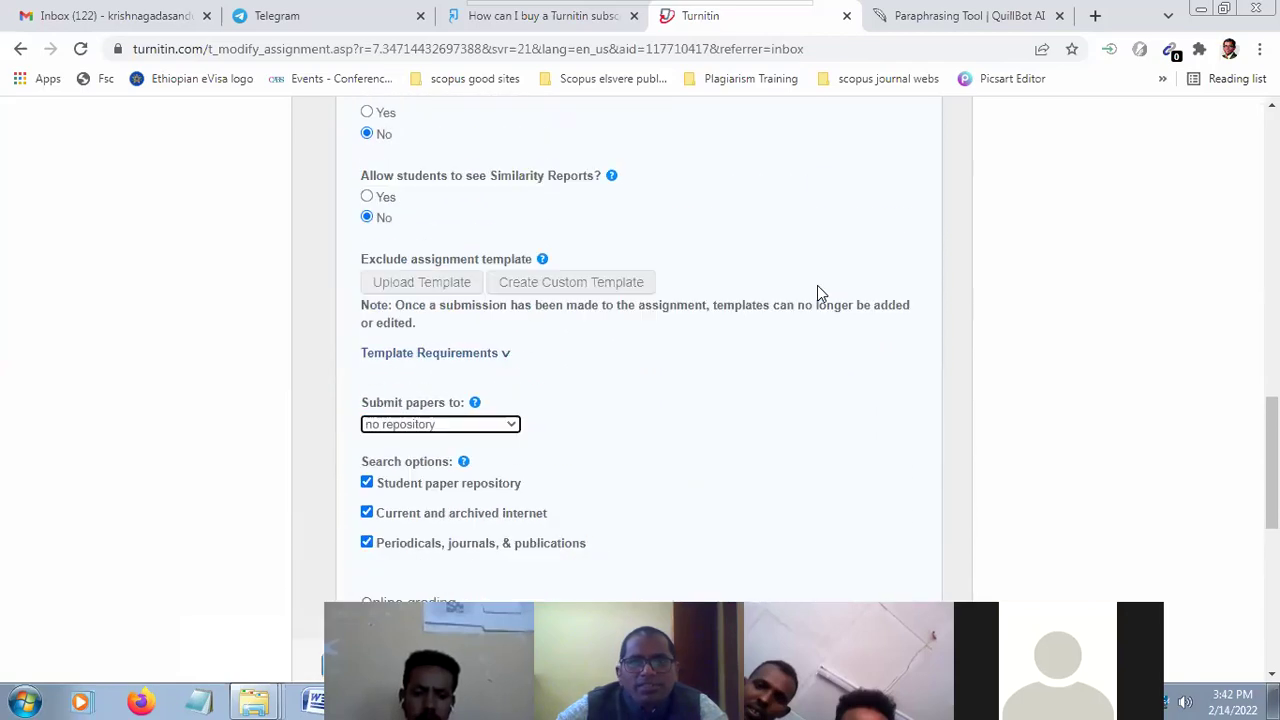
scroll(819, 283, "up", 10)
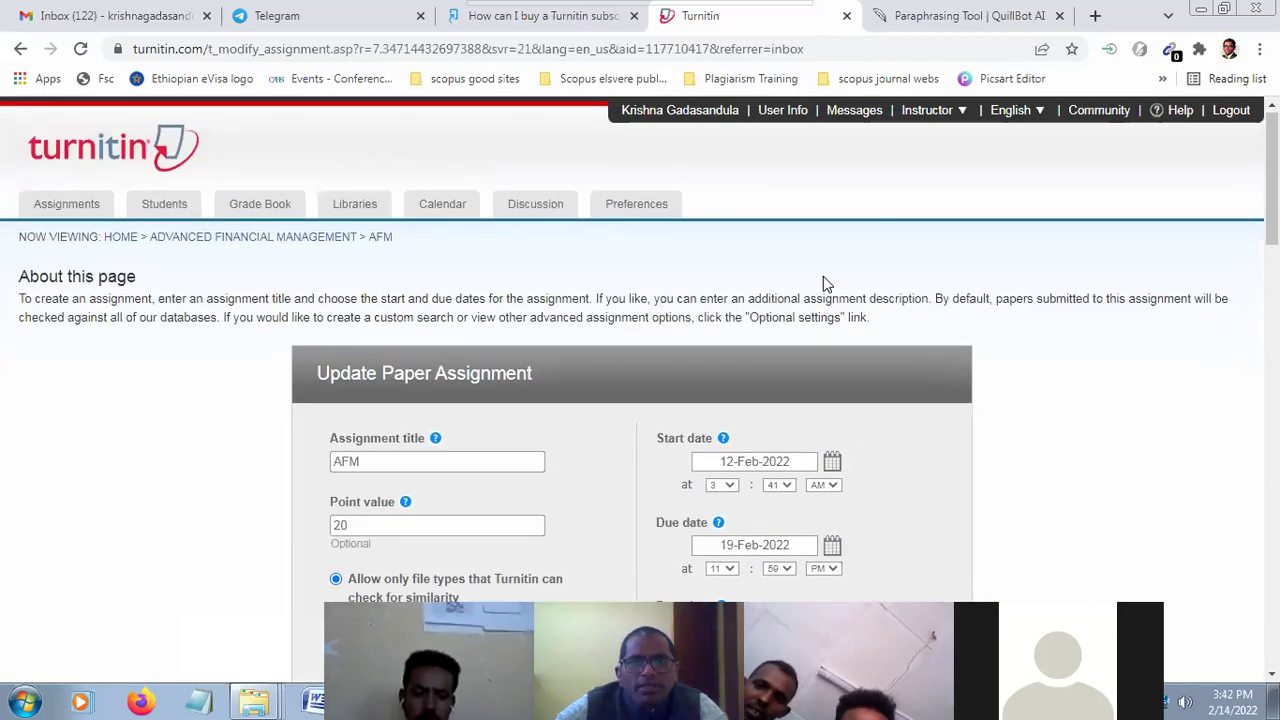
scroll(823, 276, "down", 3)
scroll(826, 278, "down", 15)
scroll(826, 278, "up", 3)
scroll(826, 278, "up", 15)
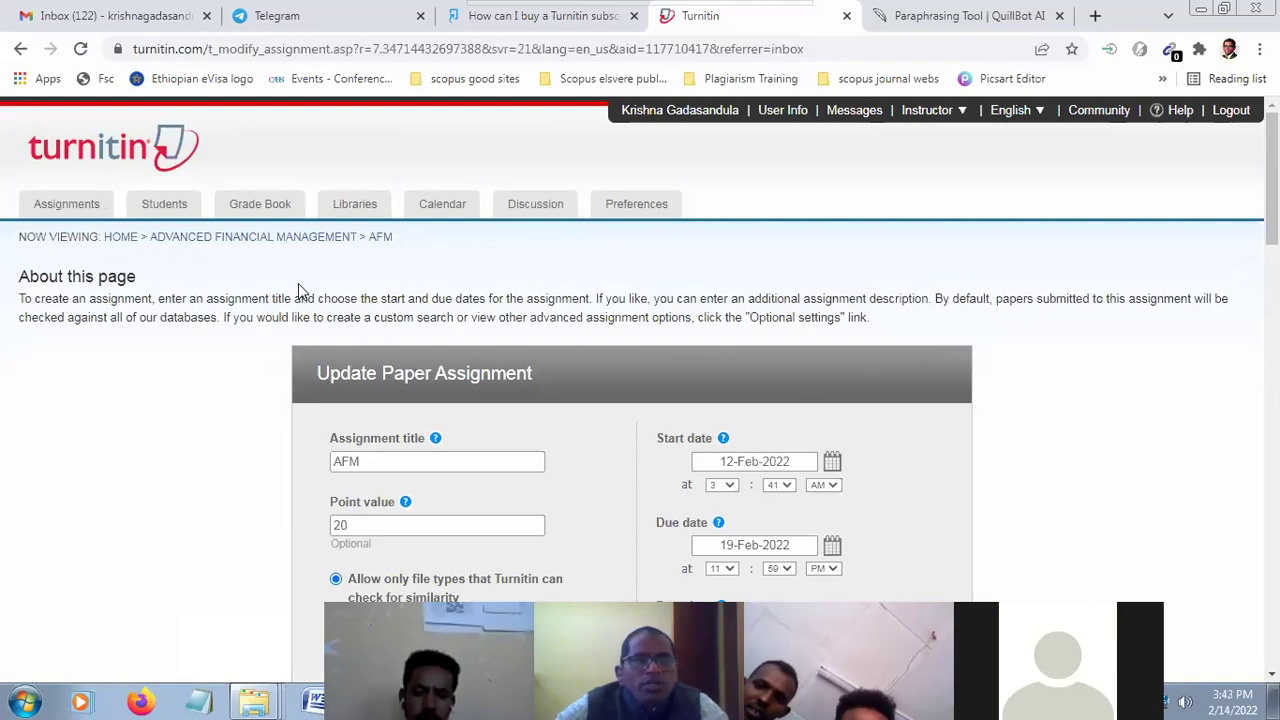
Leave the AFM settings unsaved and start a new Paper Assignment in the Advanced Financial Management class
left_click(70, 206)
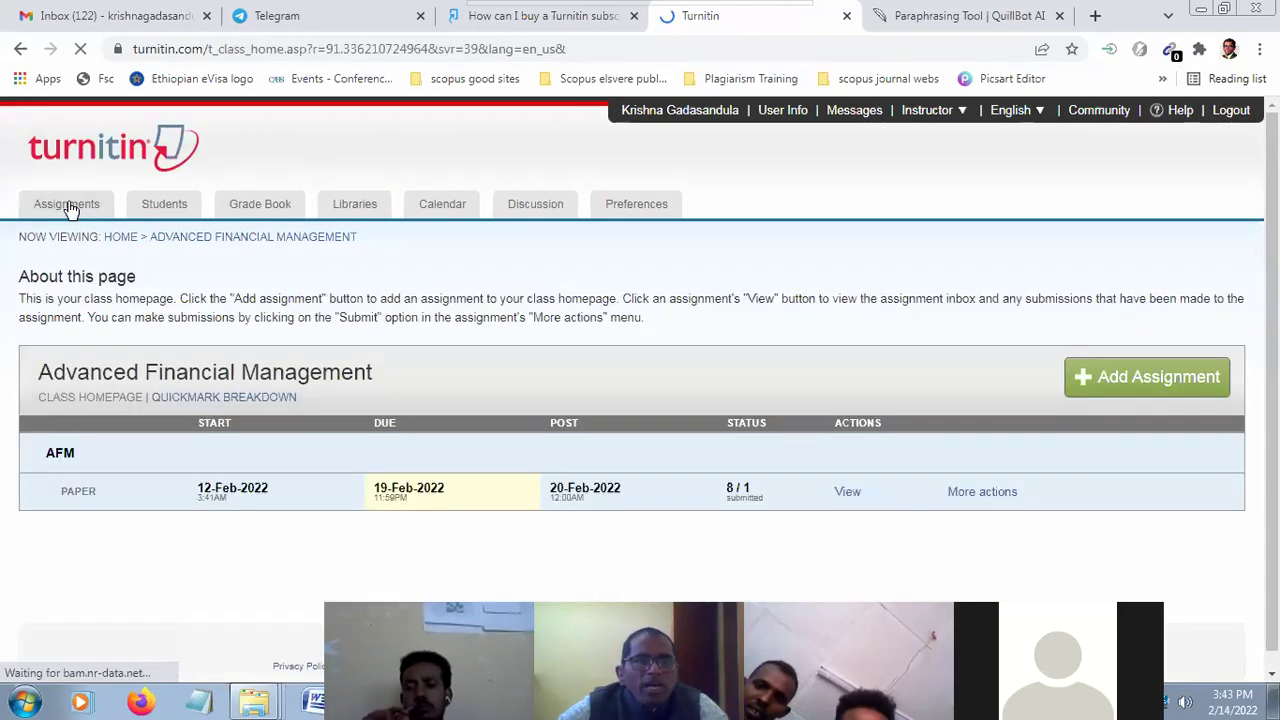
left_click(1165, 380)
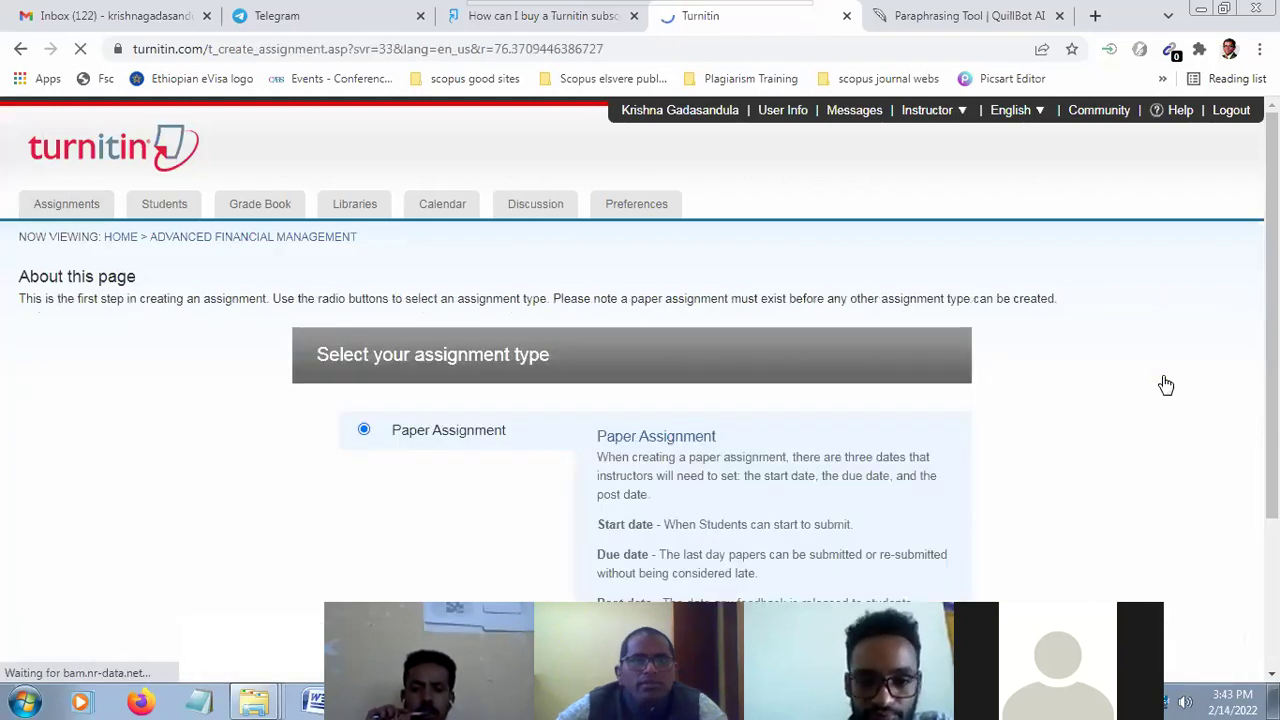
scroll(1162, 383, "down", 3)
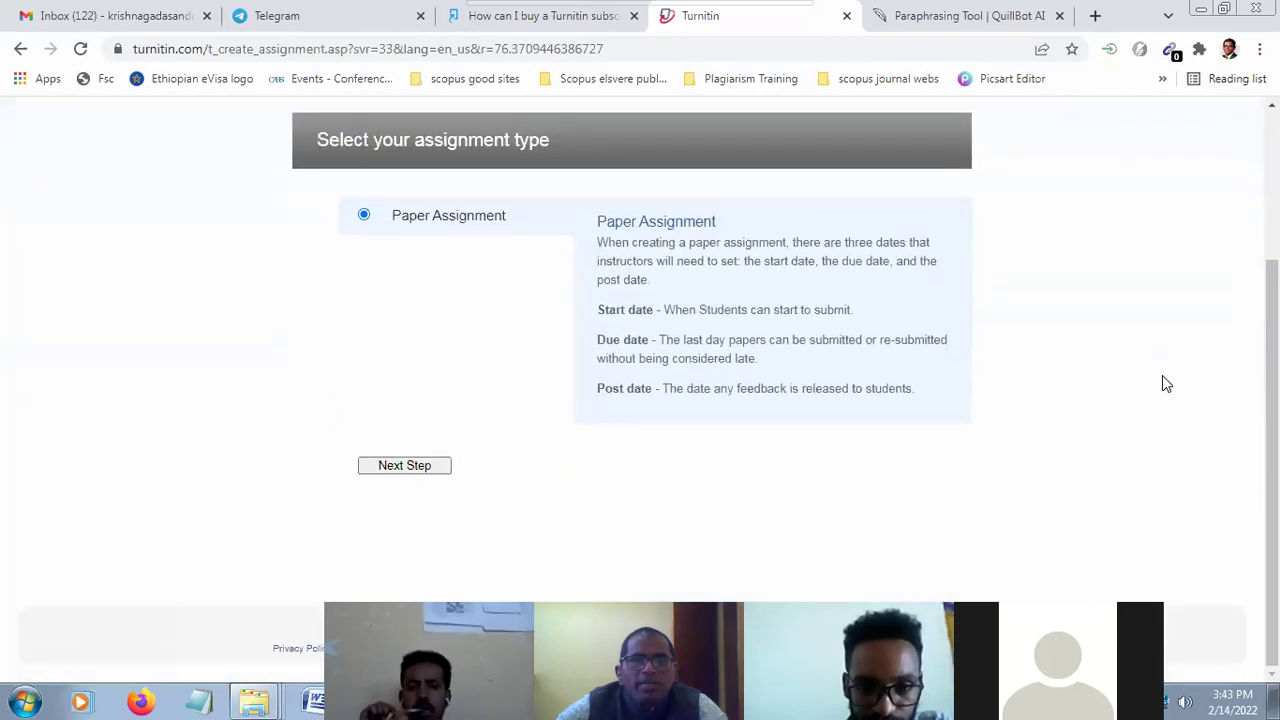
left_click(405, 466)
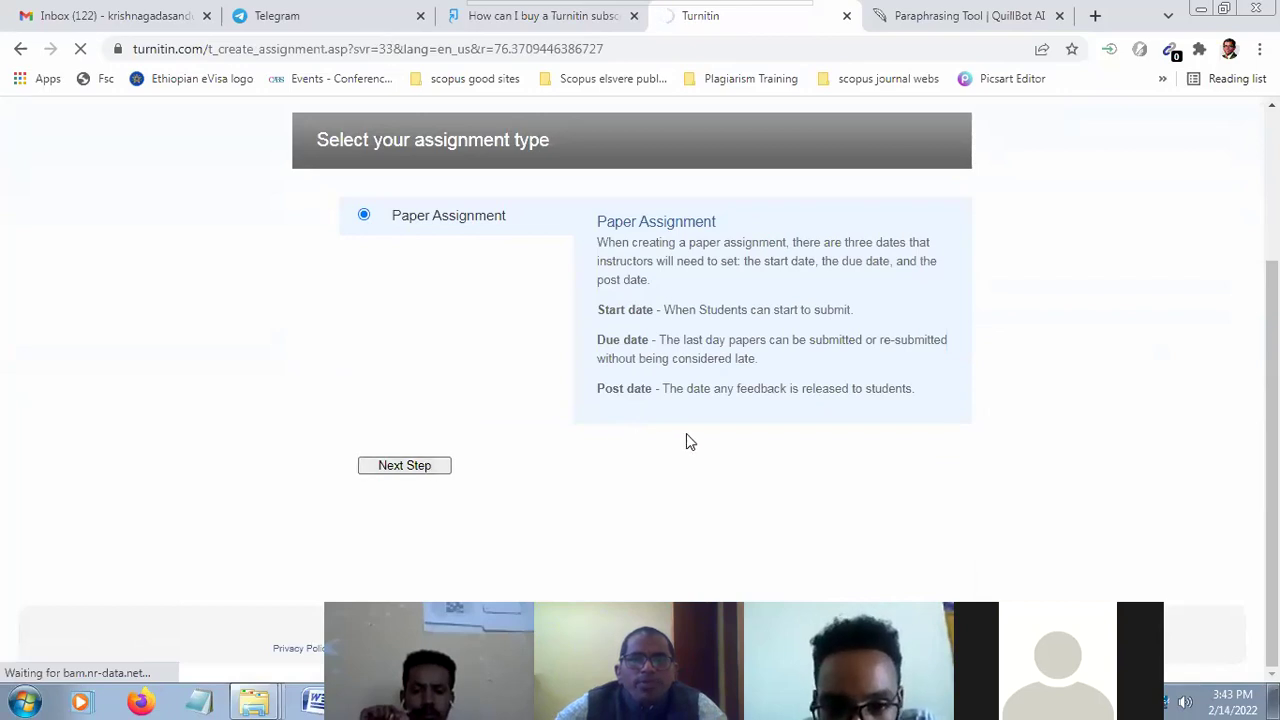
scroll(1033, 423, "down", 1)
scroll(1033, 423, "down", 2)
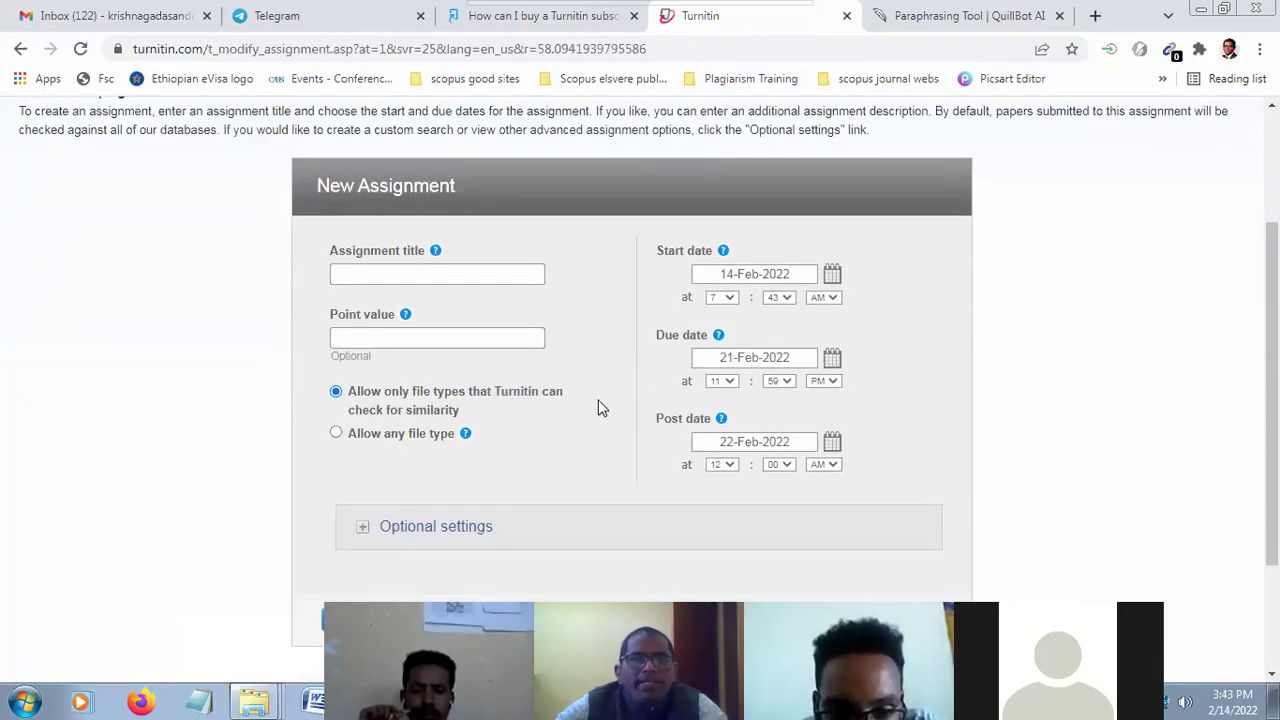
Examine the New Assignment form: title, point value, allowed file types, start, due and post dates, and optional settings
scroll(589, 452, "down", 2)
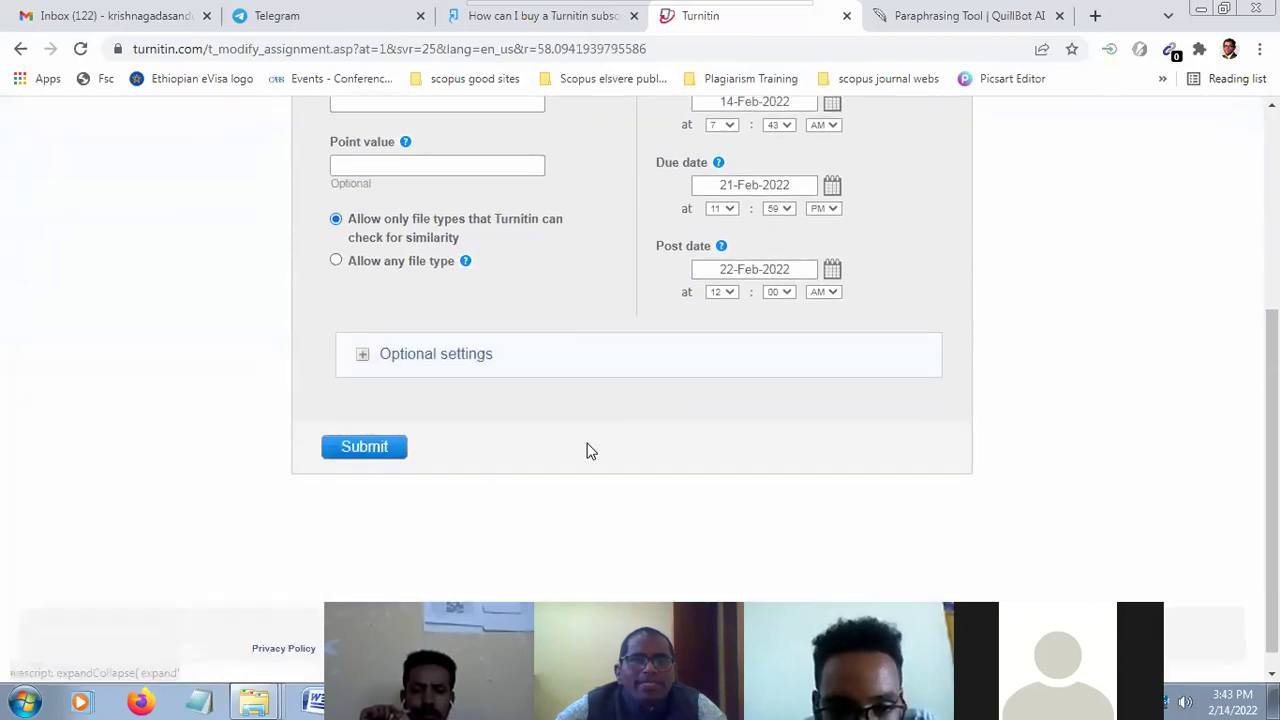
scroll(586, 458, "up", 2)
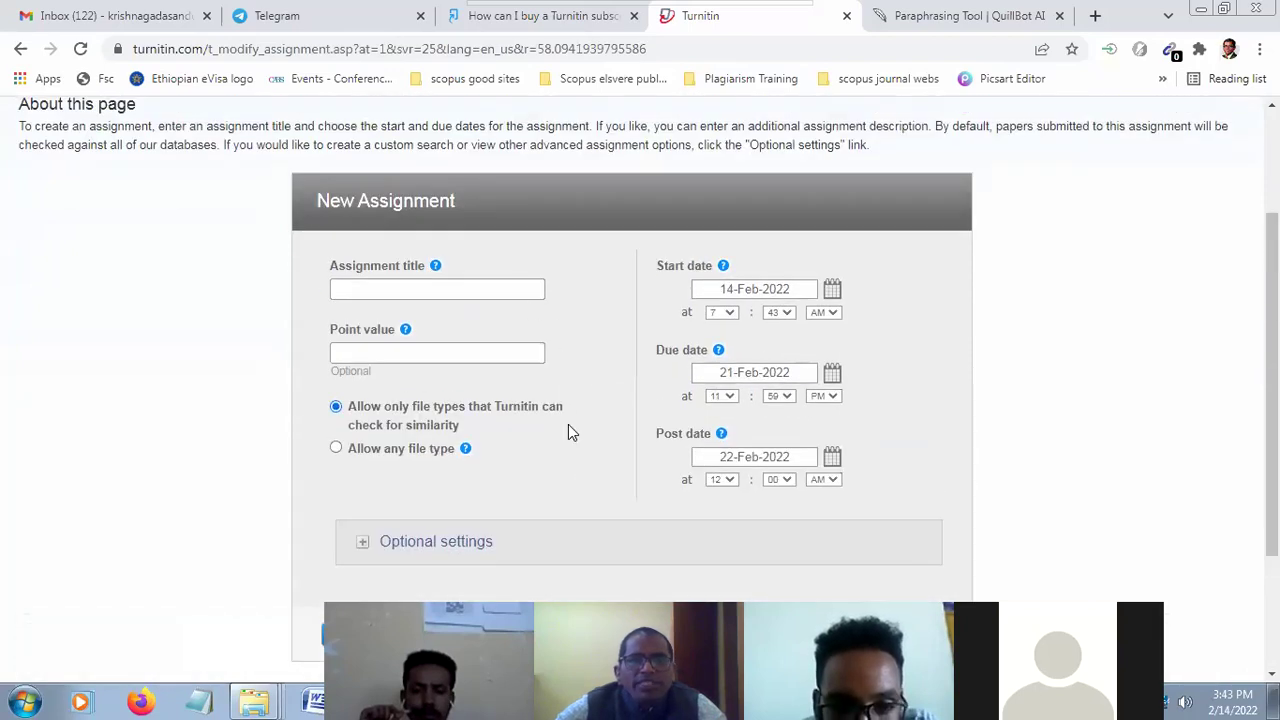
scroll(588, 418, "down", 2)
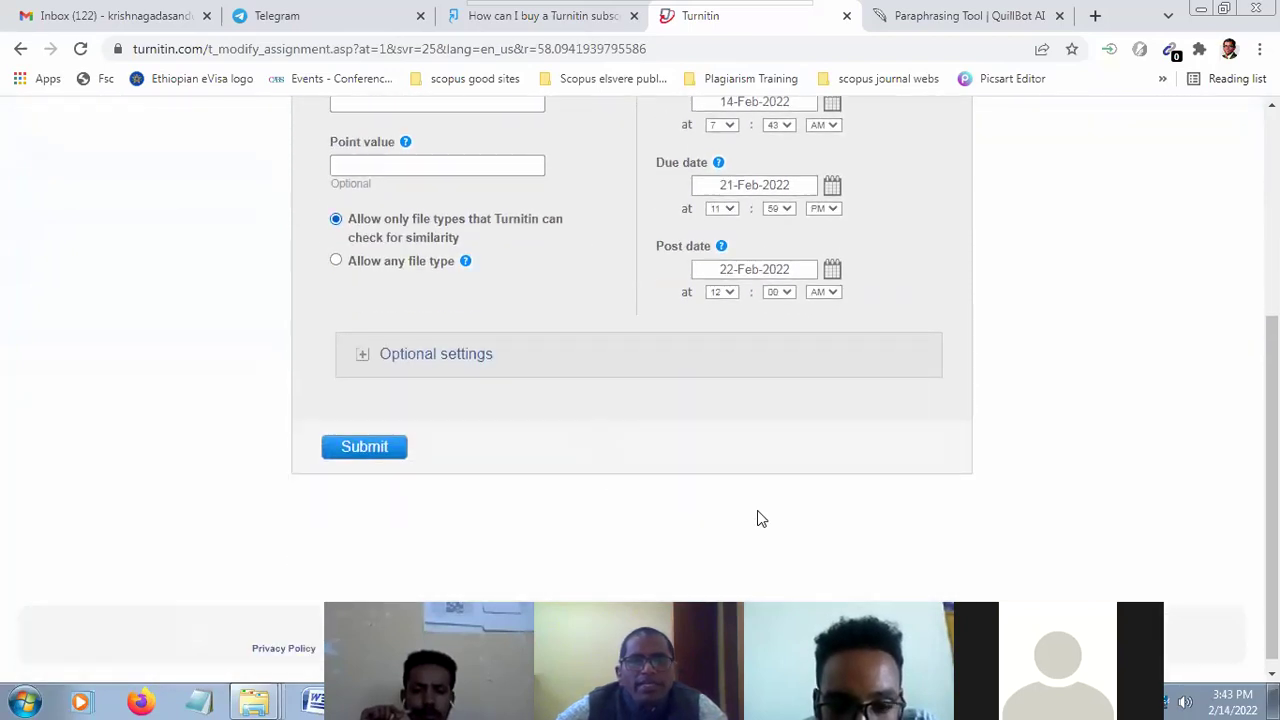
scroll(1089, 450, "up", 2)
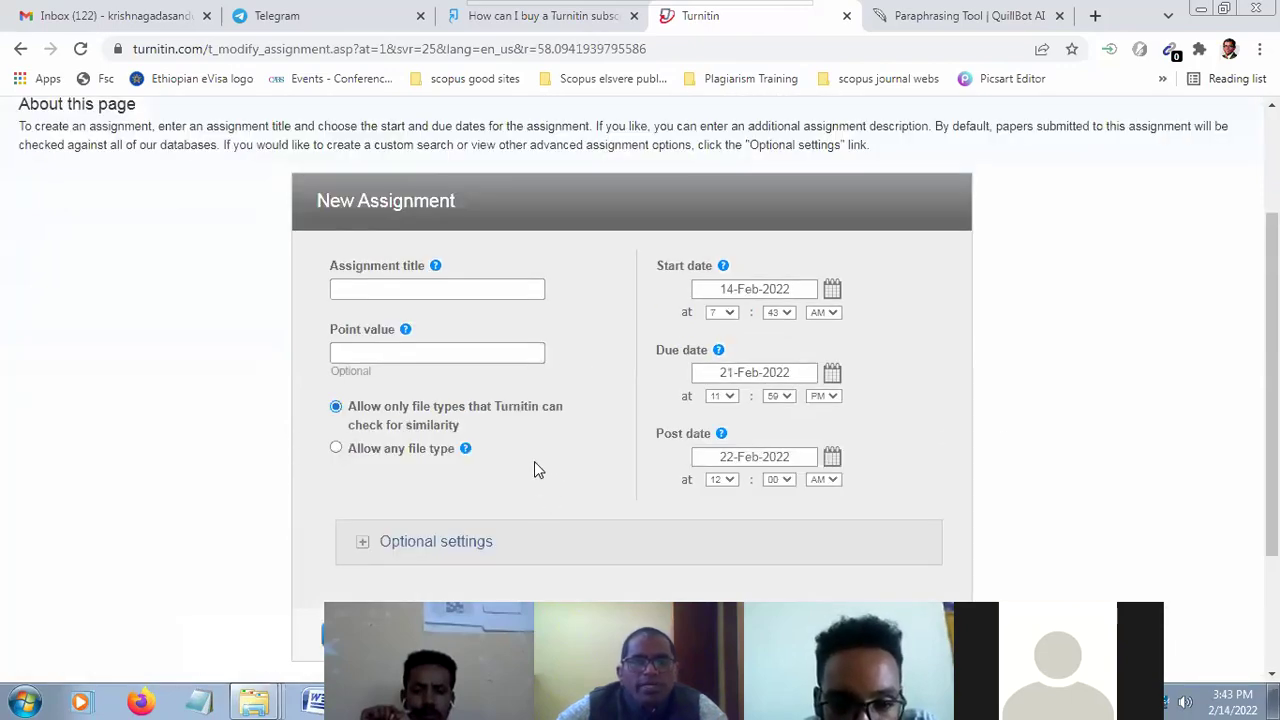
scroll(540, 455, "down", 1)
scroll(553, 445, "up", 3)
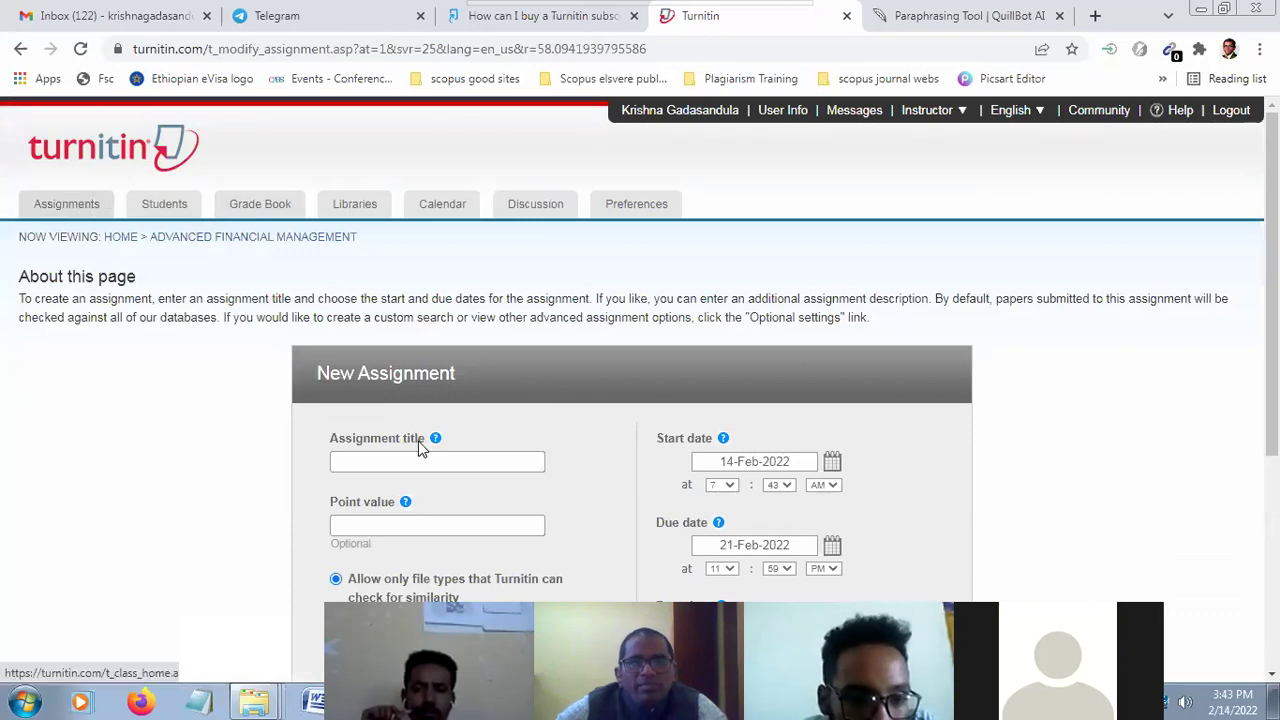
scroll(1043, 503, "down", 2)
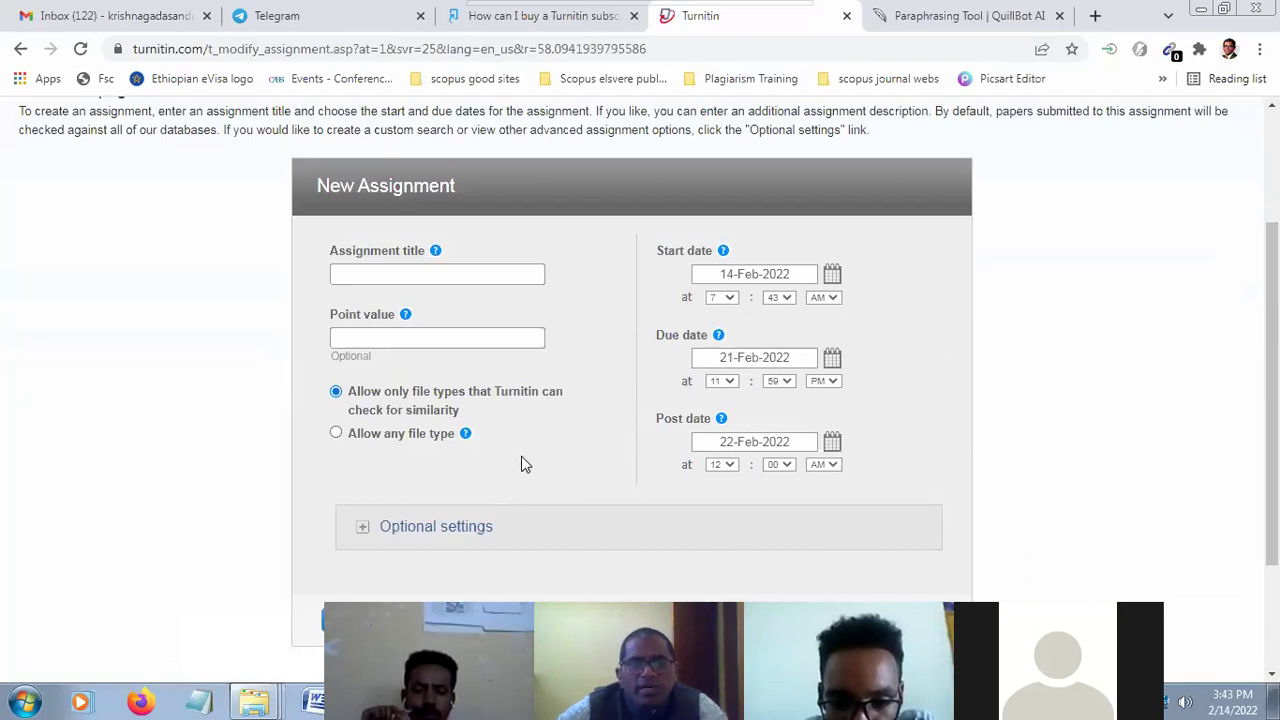
scroll(522, 466, "up", 2)
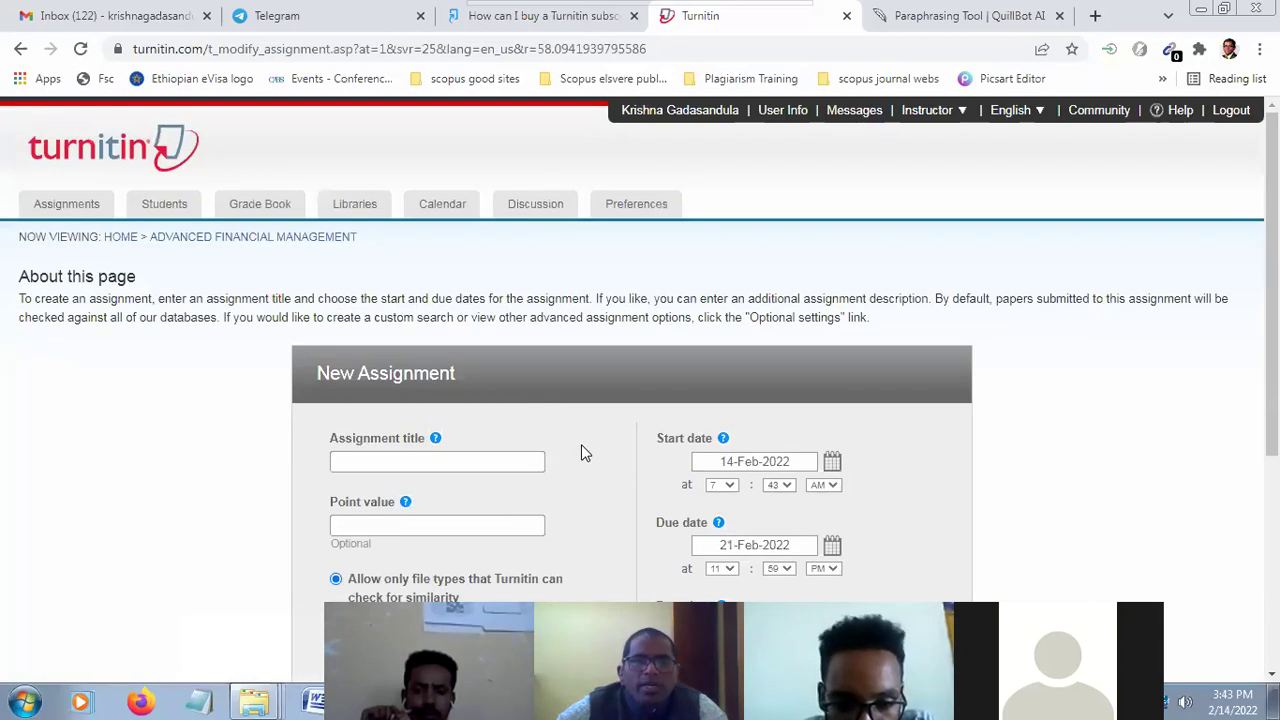
scroll(581, 453, "down", 4)
scroll(677, 540, "up", 2)
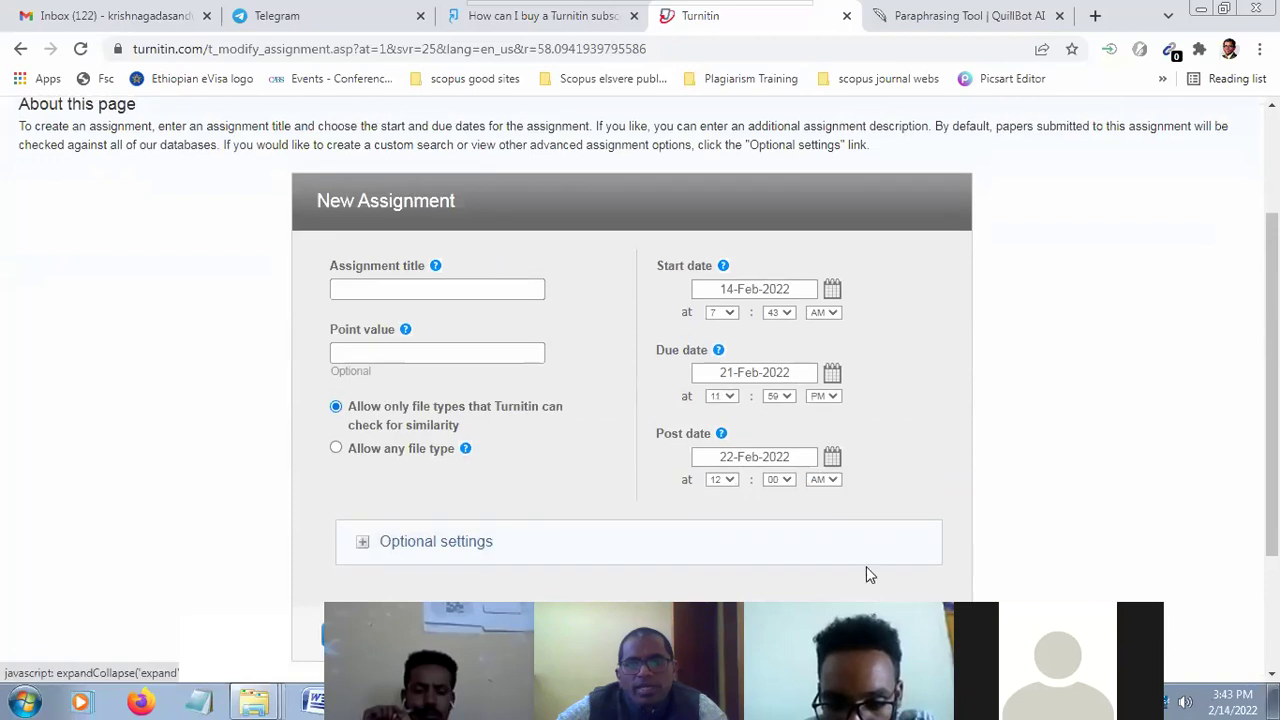
scroll(1071, 486, "down", 1)
scroll(1074, 492, "up", 2)
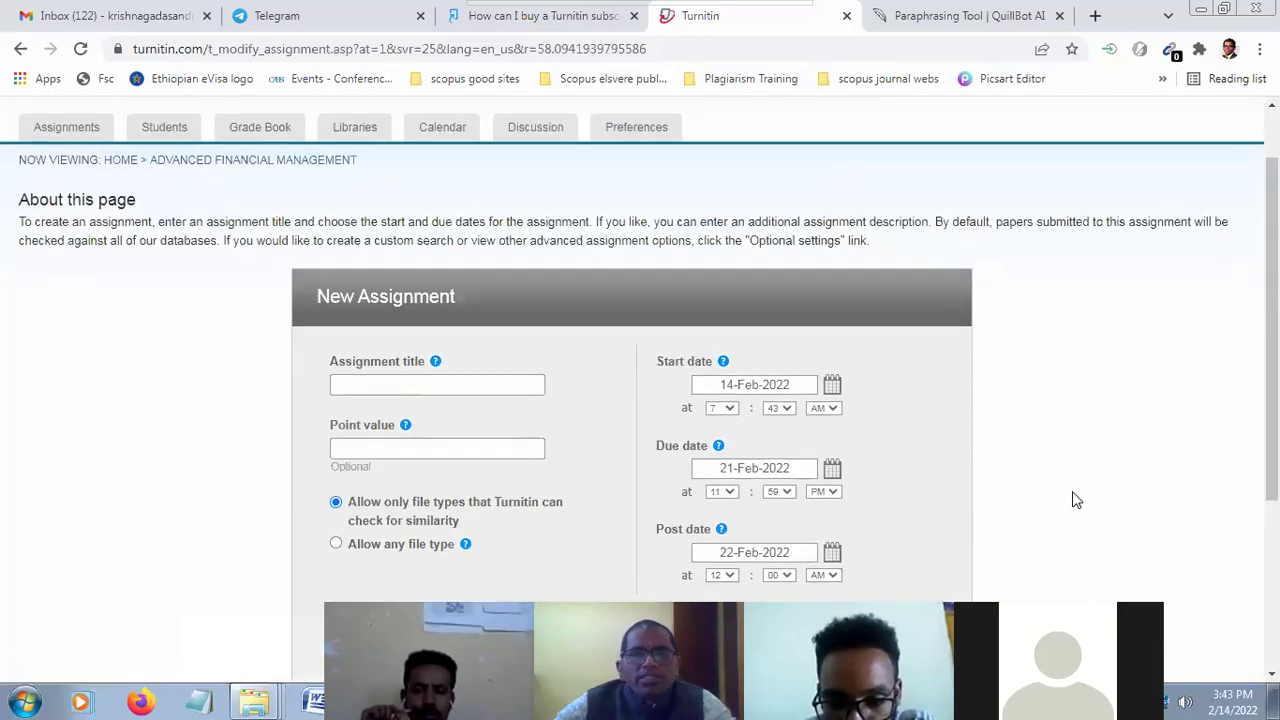
scroll(1070, 496, "up", 1)
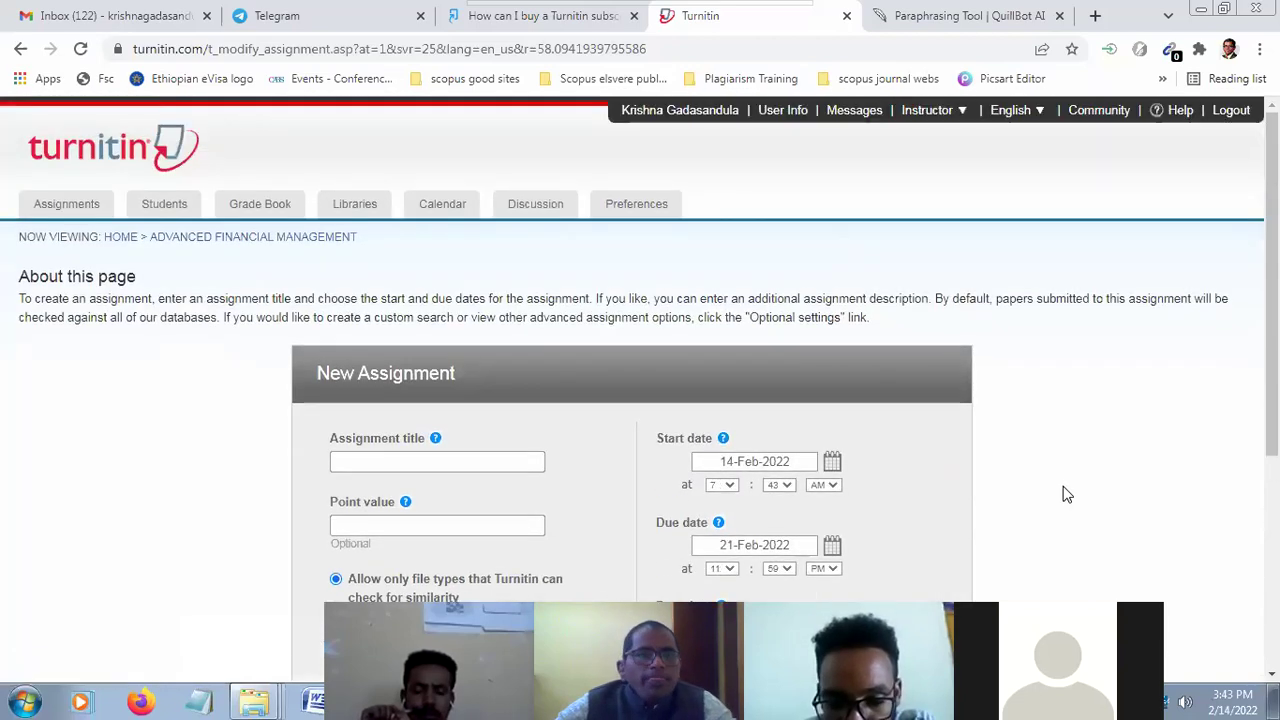
Leave the blank assignment unsaved and open the form for enrolling a student in the Advanced Financial Management class
left_click(86, 206)
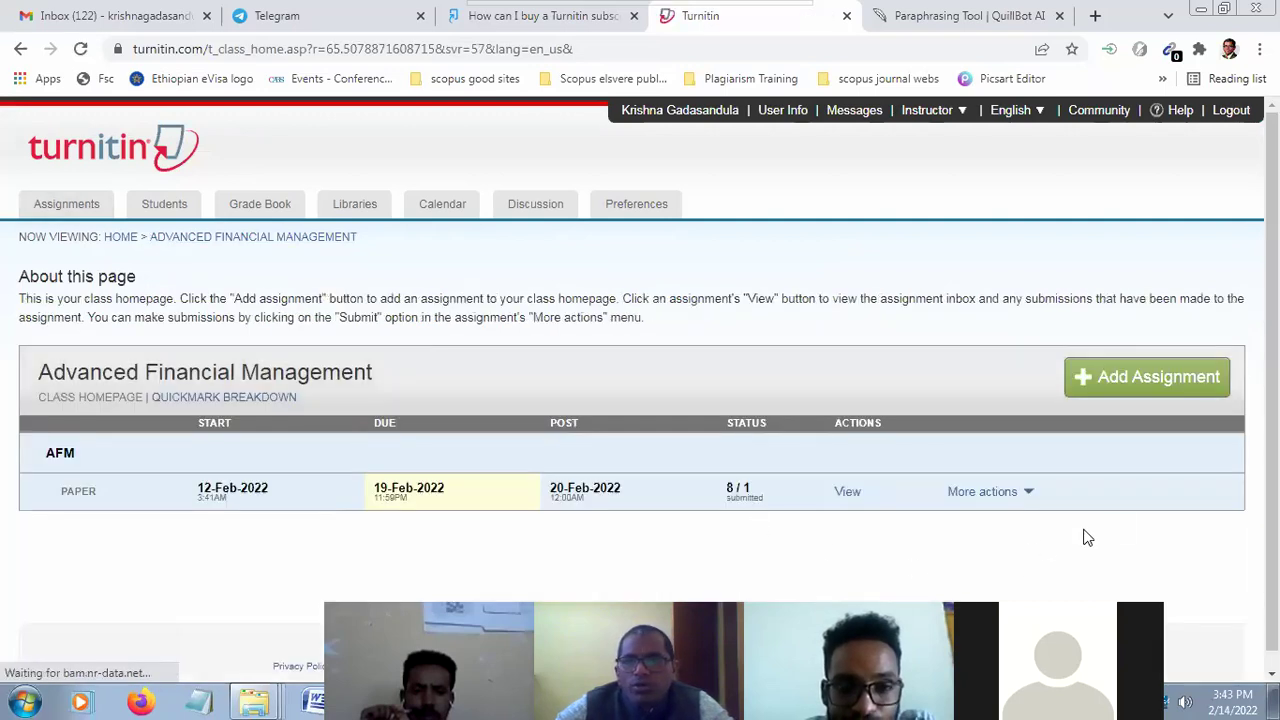
scroll(1120, 526, "down", 1)
scroll(1133, 518, "up", 1)
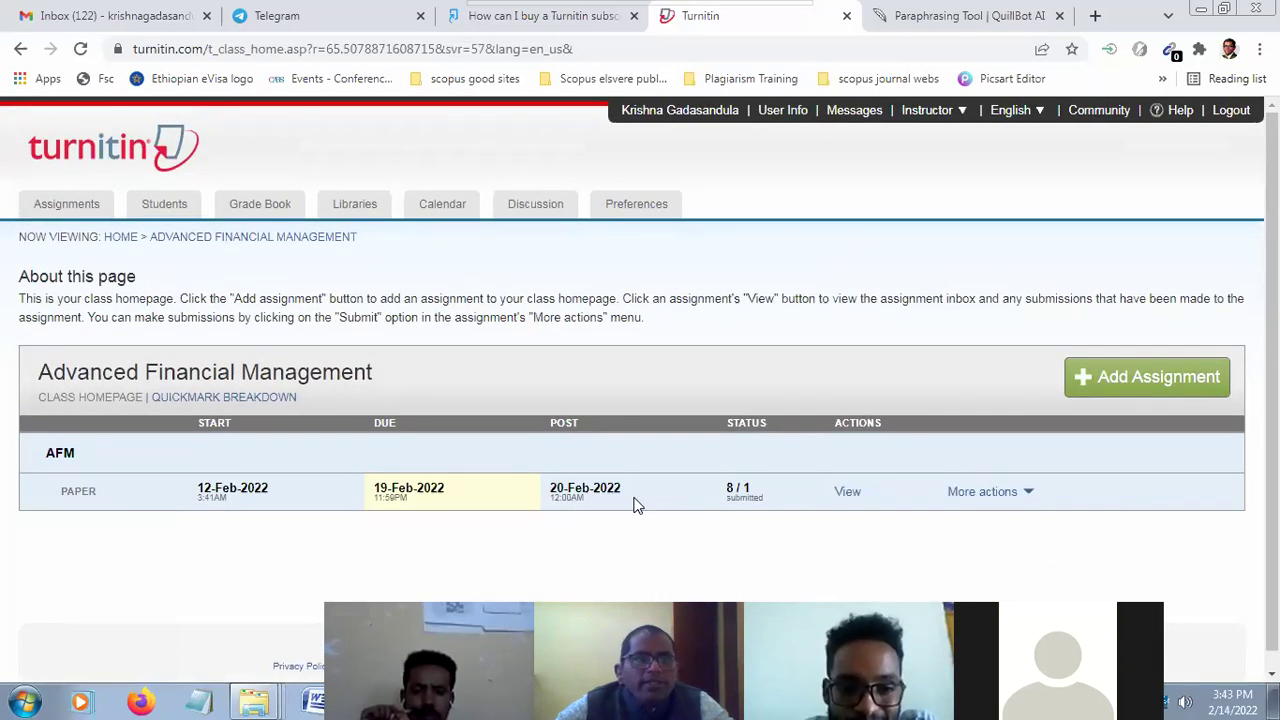
left_click(172, 206)
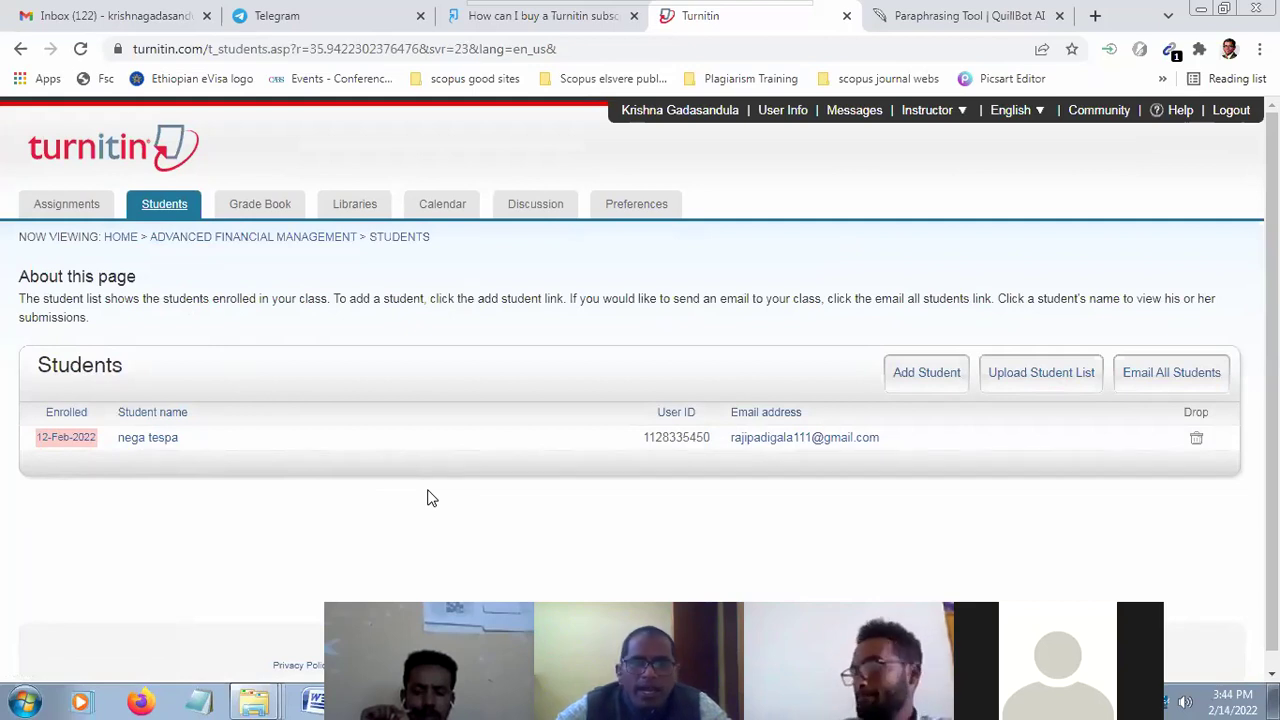
left_click(930, 373)
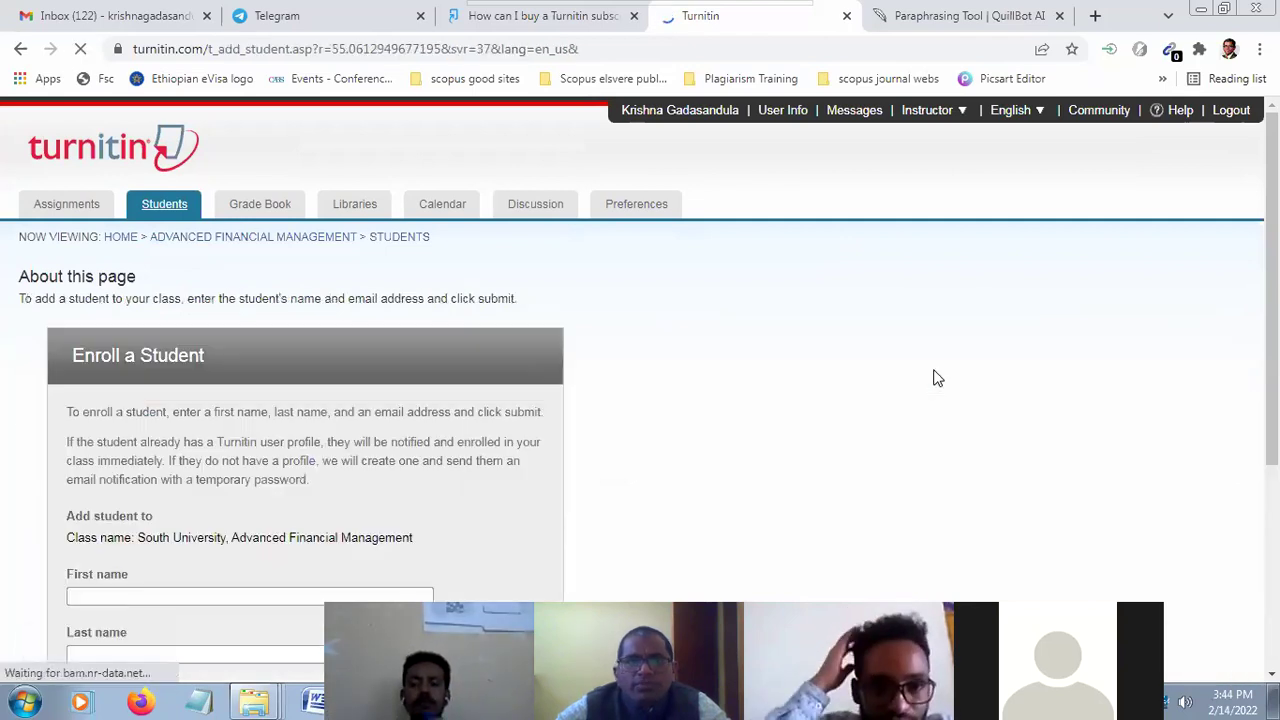
Examine the Enroll a Student form's instructions, class name, and first name, last name and email fields
scroll(697, 427, "down", 2)
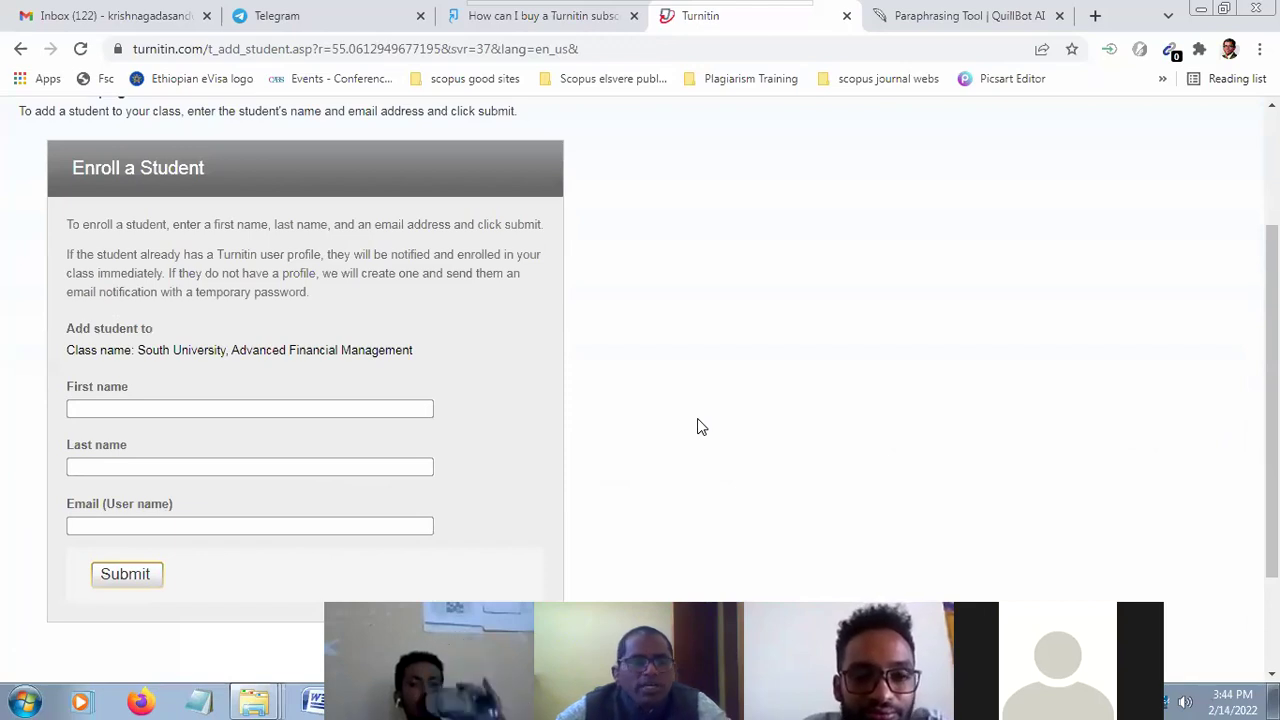
scroll(697, 427, "up", 2)
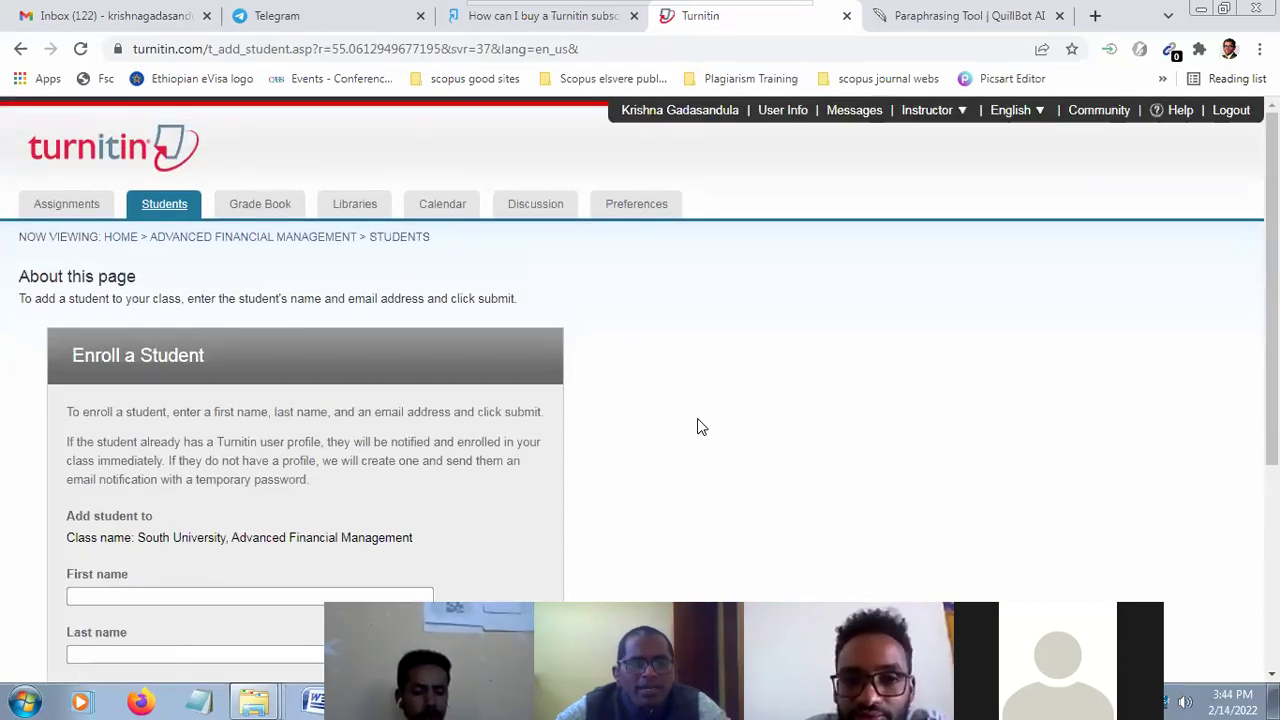
scroll(697, 427, "down", 2)
scroll(697, 427, "up", 1)
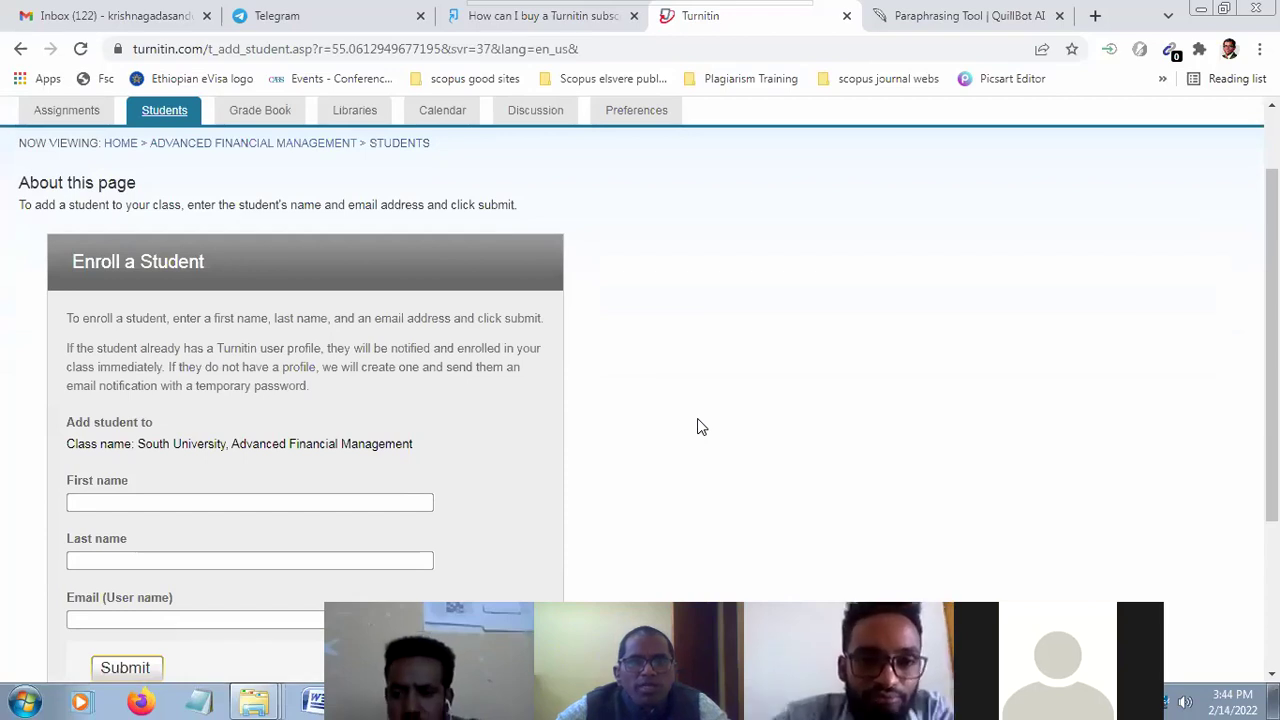
scroll(697, 427, "up", 1)
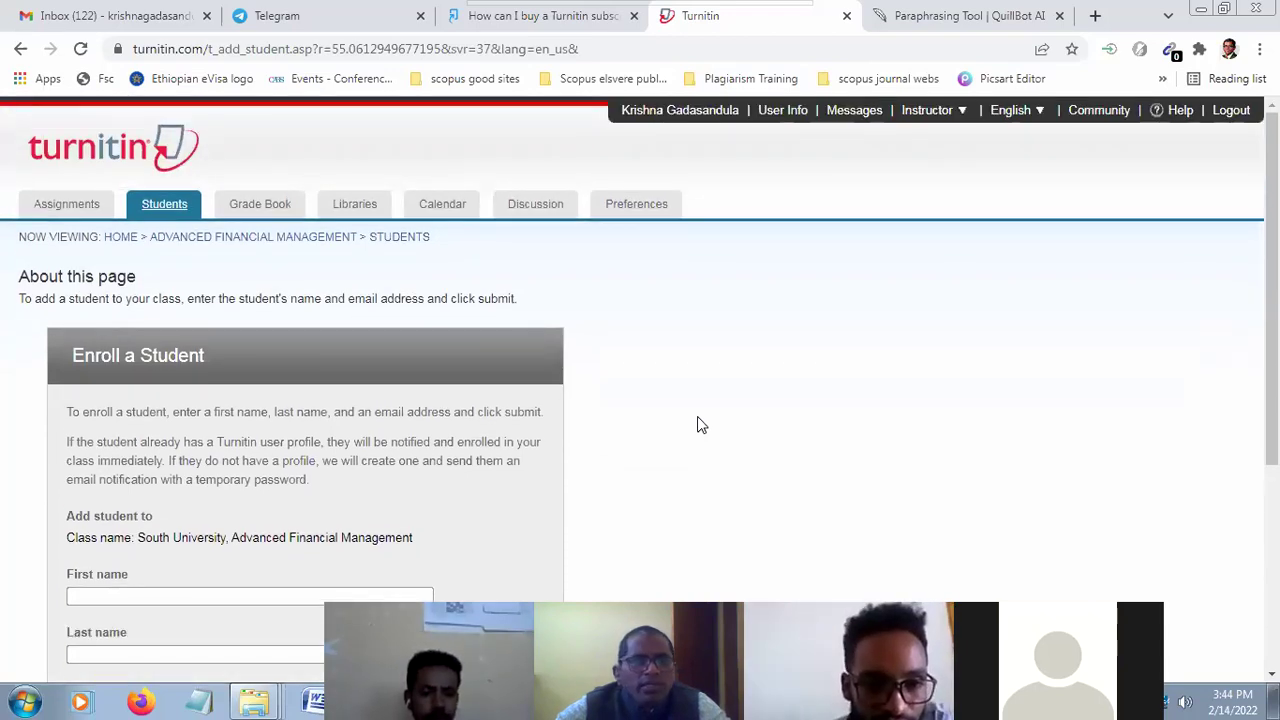
scroll(697, 427, "down", 3)
scroll(701, 425, "up", 3)
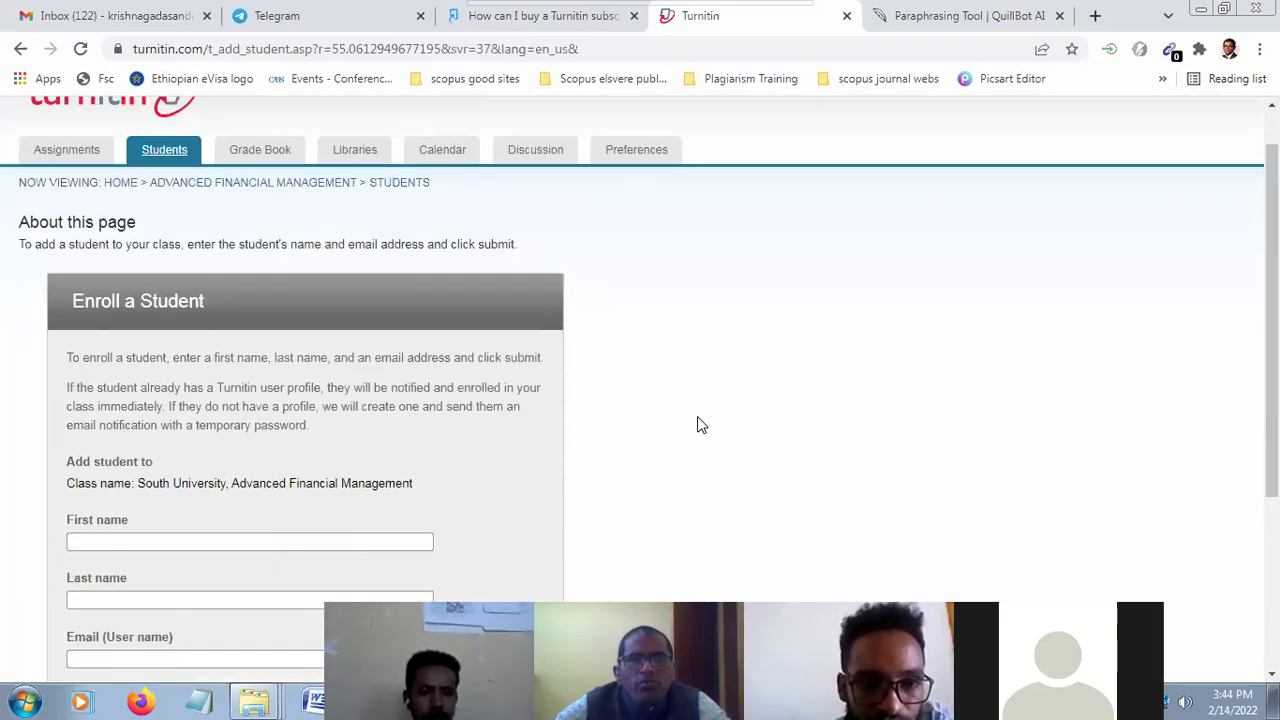
scroll(697, 424, "down", 2)
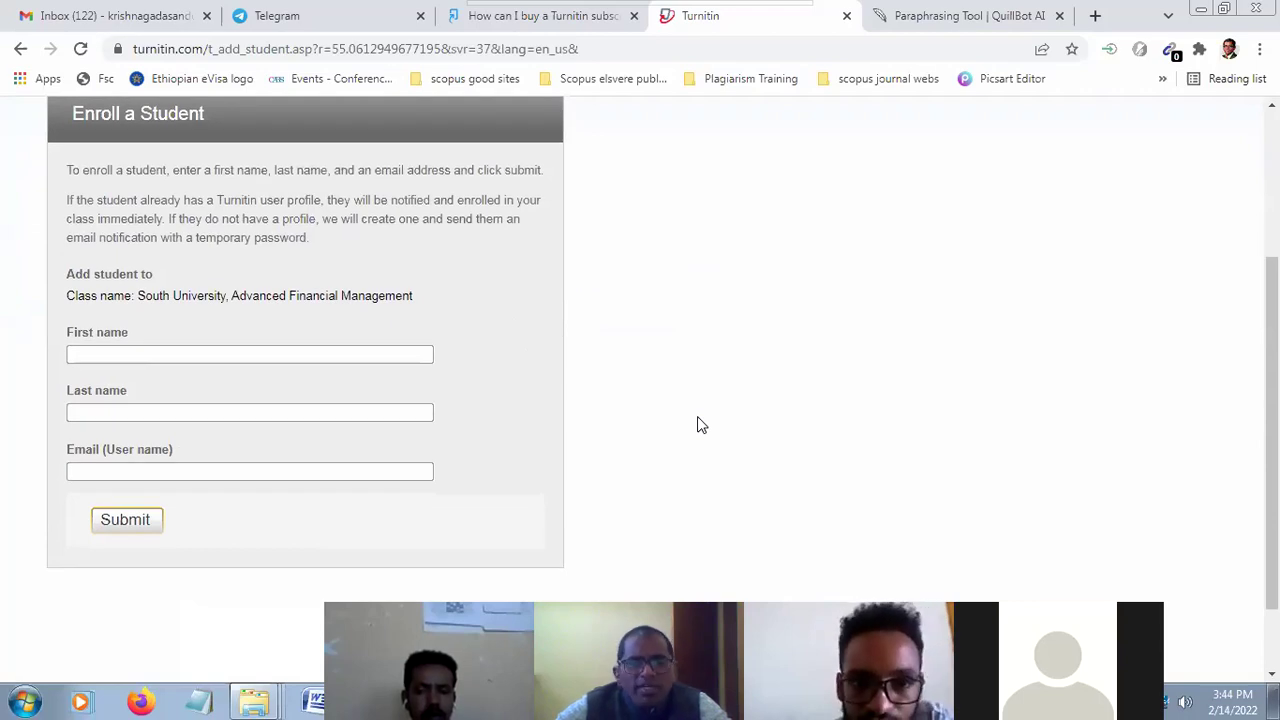
scroll(697, 416, "up", 2)
scroll(697, 416, "down", 1)
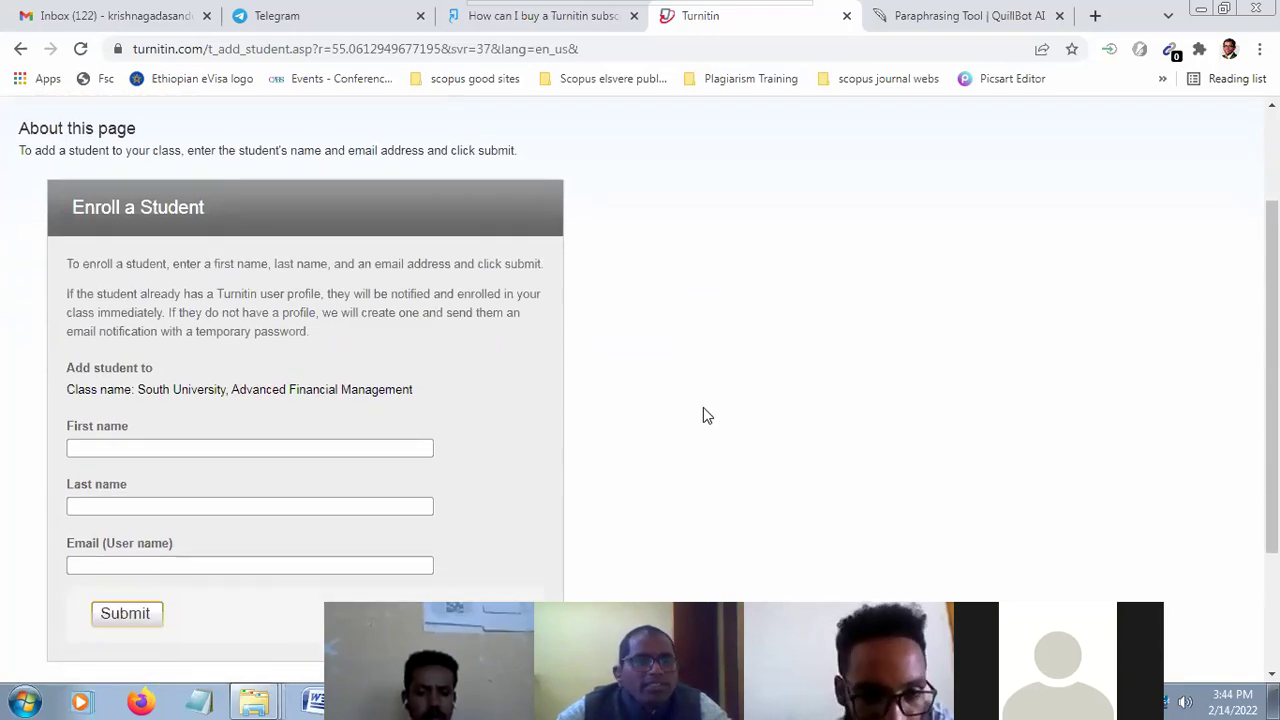
scroll(703, 414, "down", 2)
left_click(339, 358)
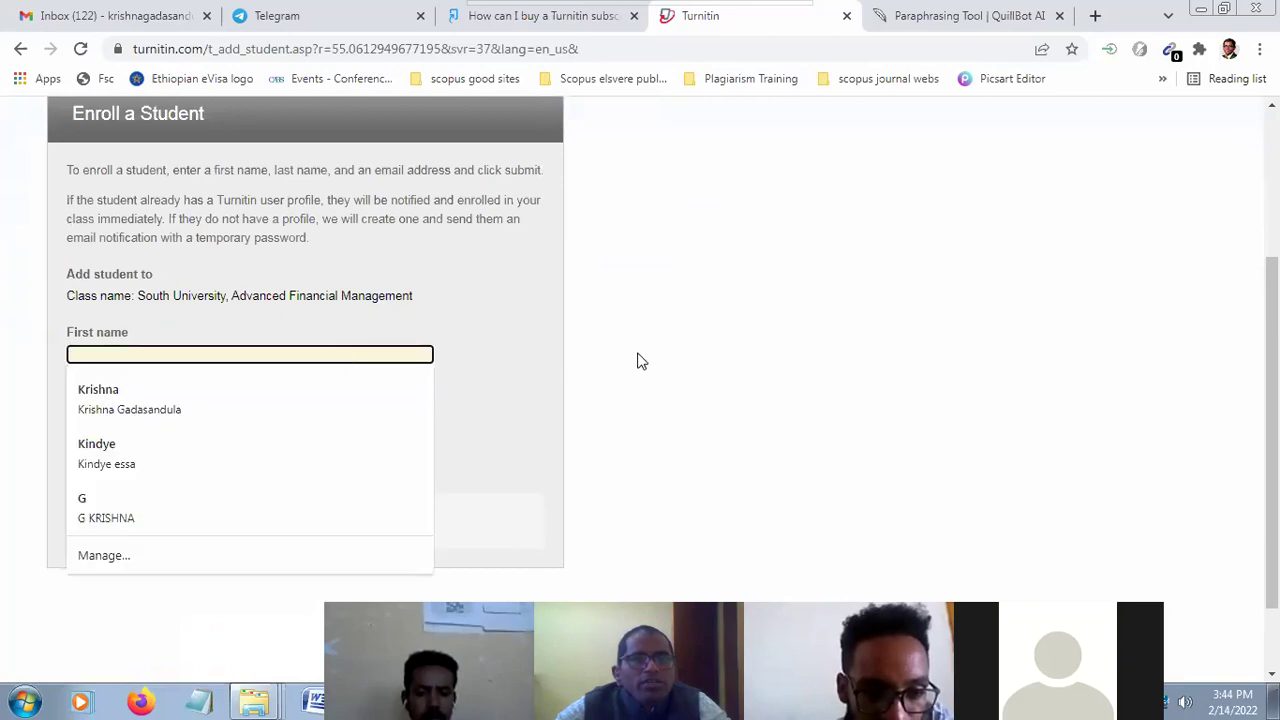
scroll(637, 361, "up", 2)
scroll(514, 357, "down", 3)
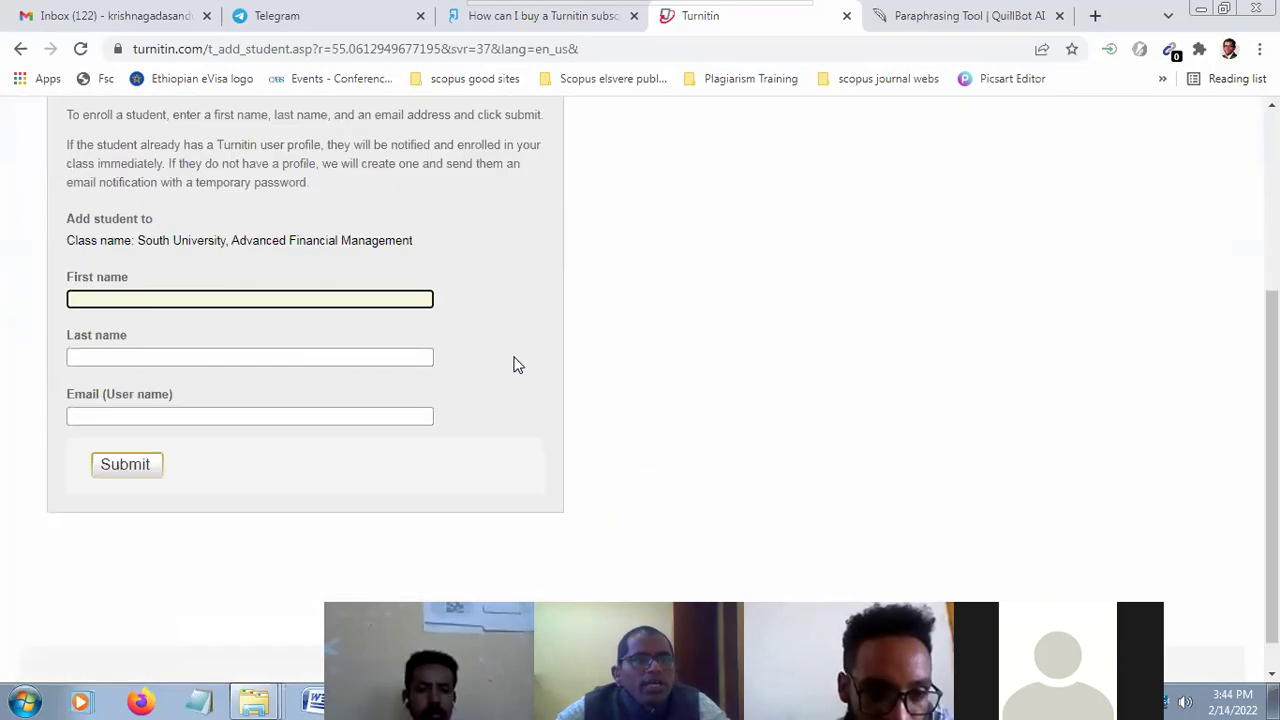
left_click(275, 263)
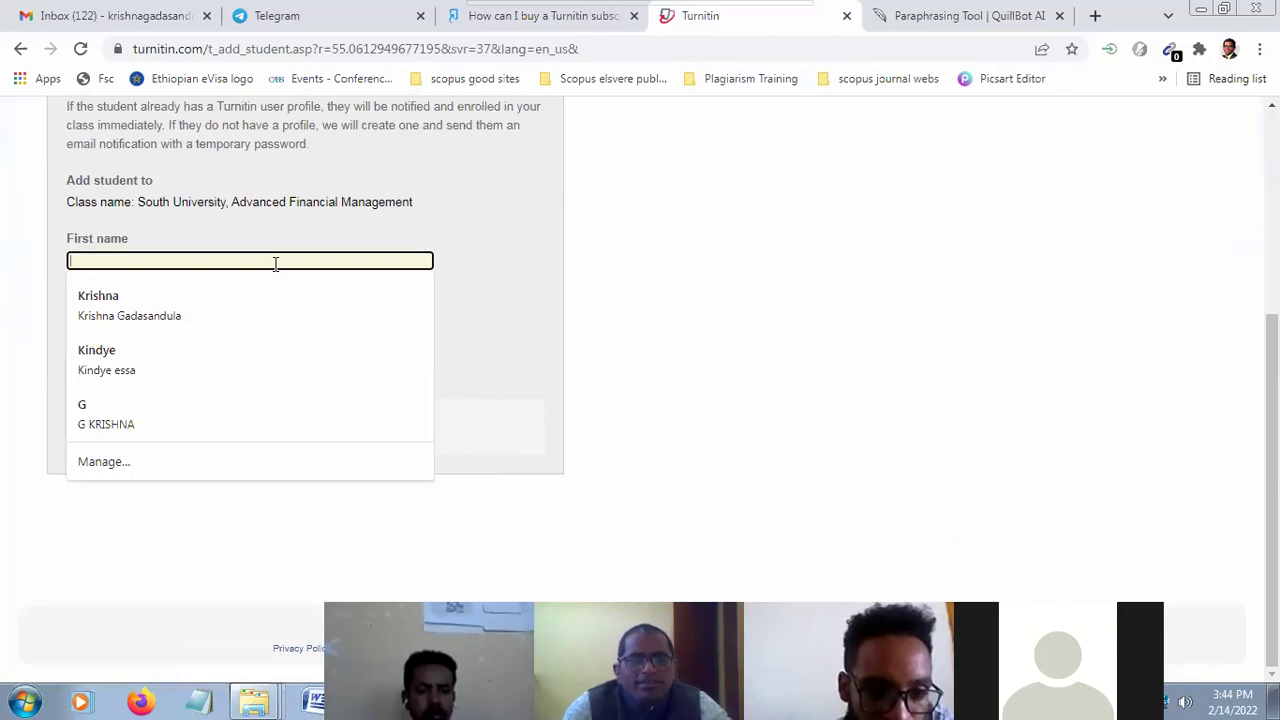
type("gk")
key("Tab")
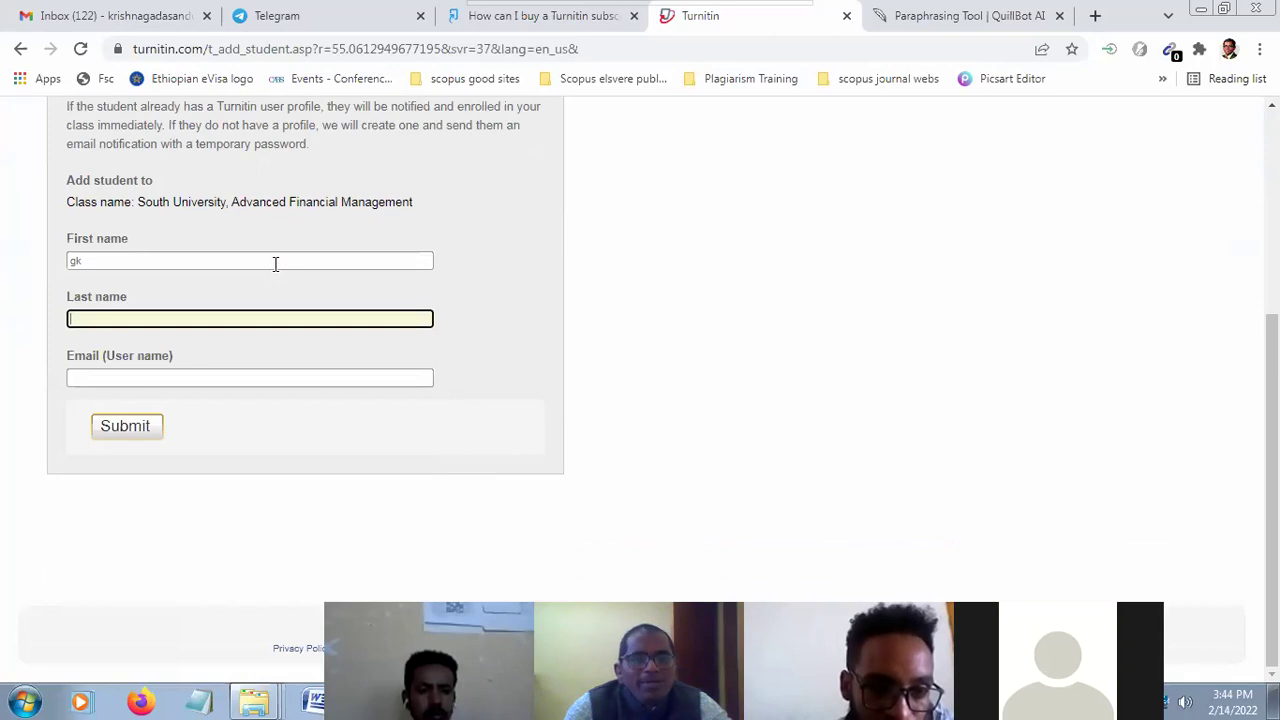
left_click(275, 263)
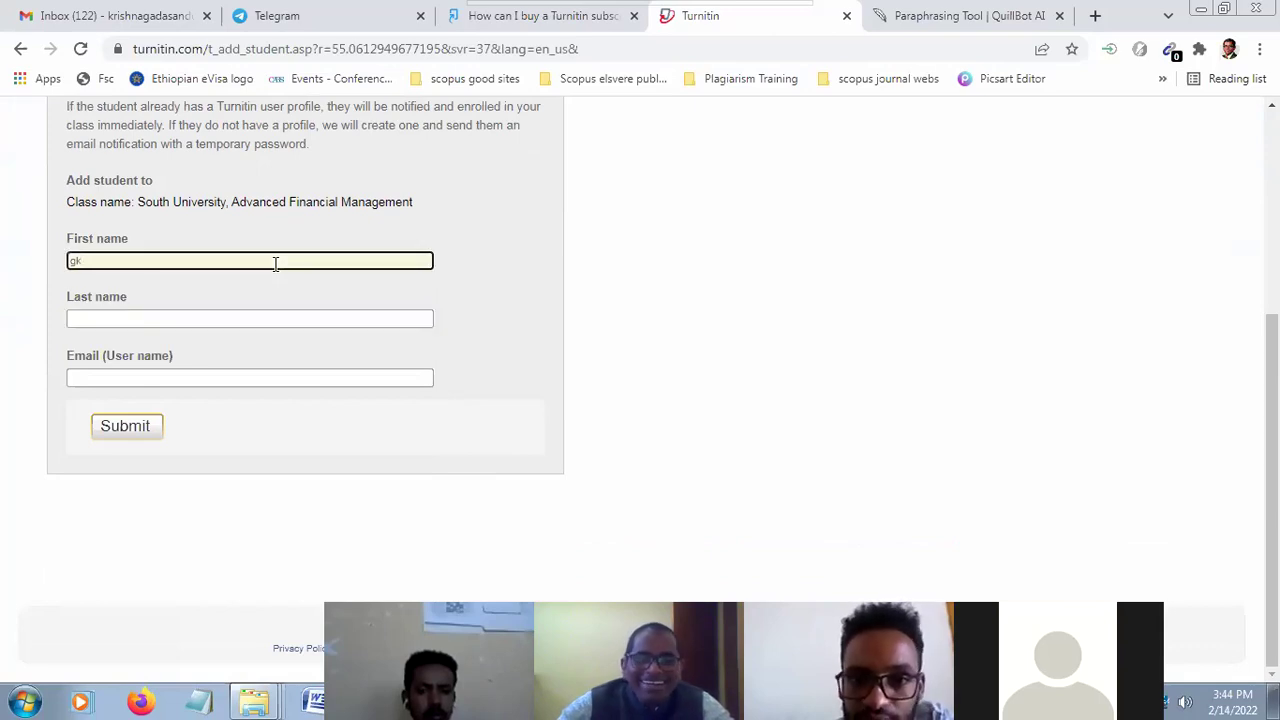
key("BackSpace")
key("BackSpace")
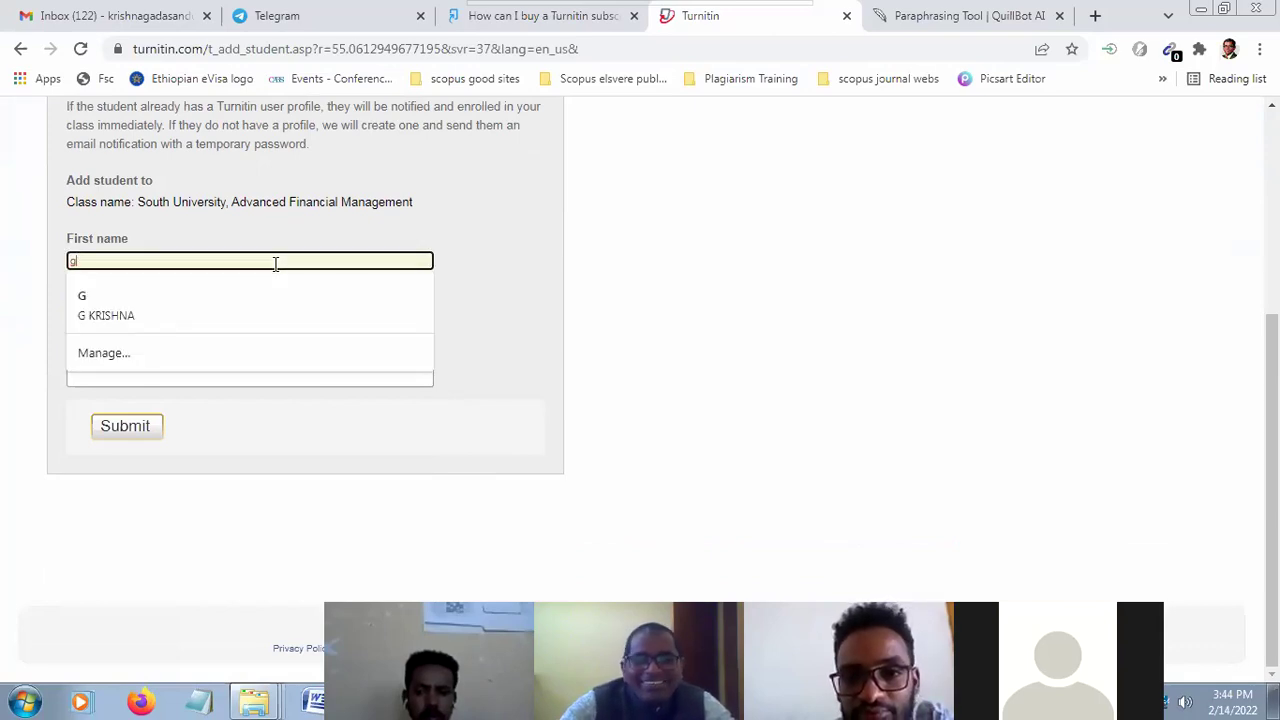
key("Escape")
left_click(206, 316)
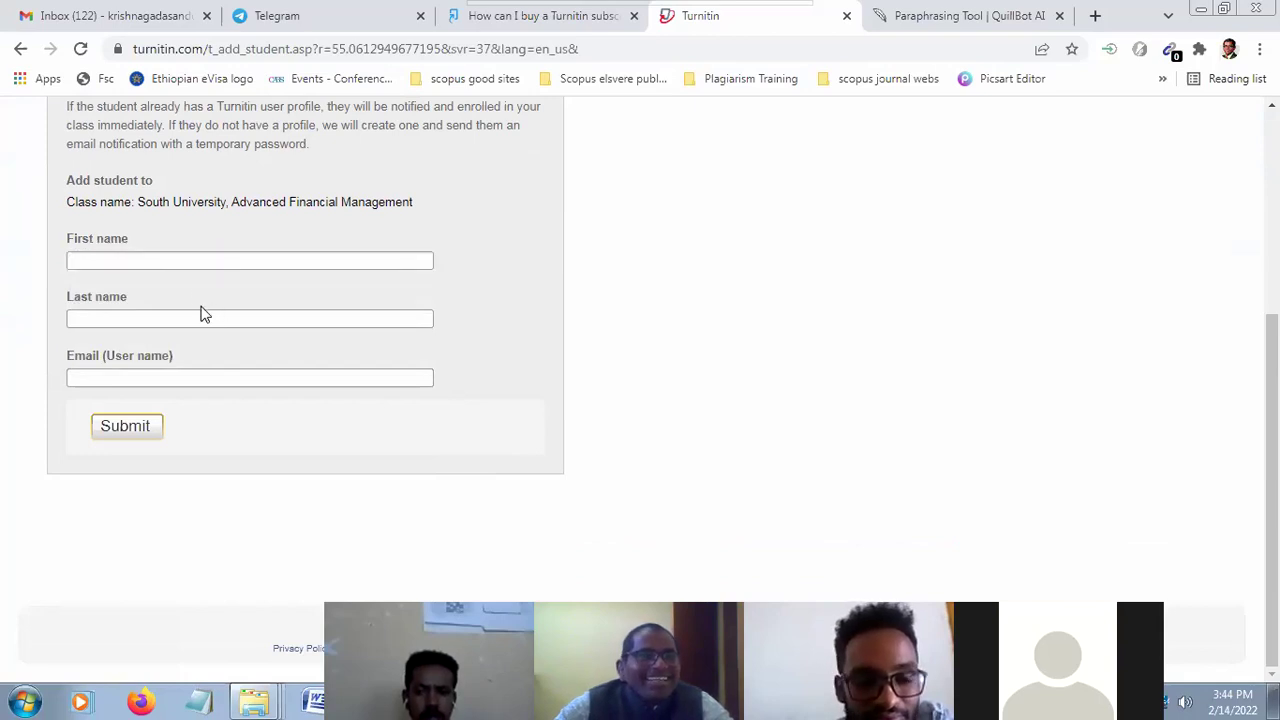
Enter the student's first name and last name in the enrollment form
left_click(208, 262)
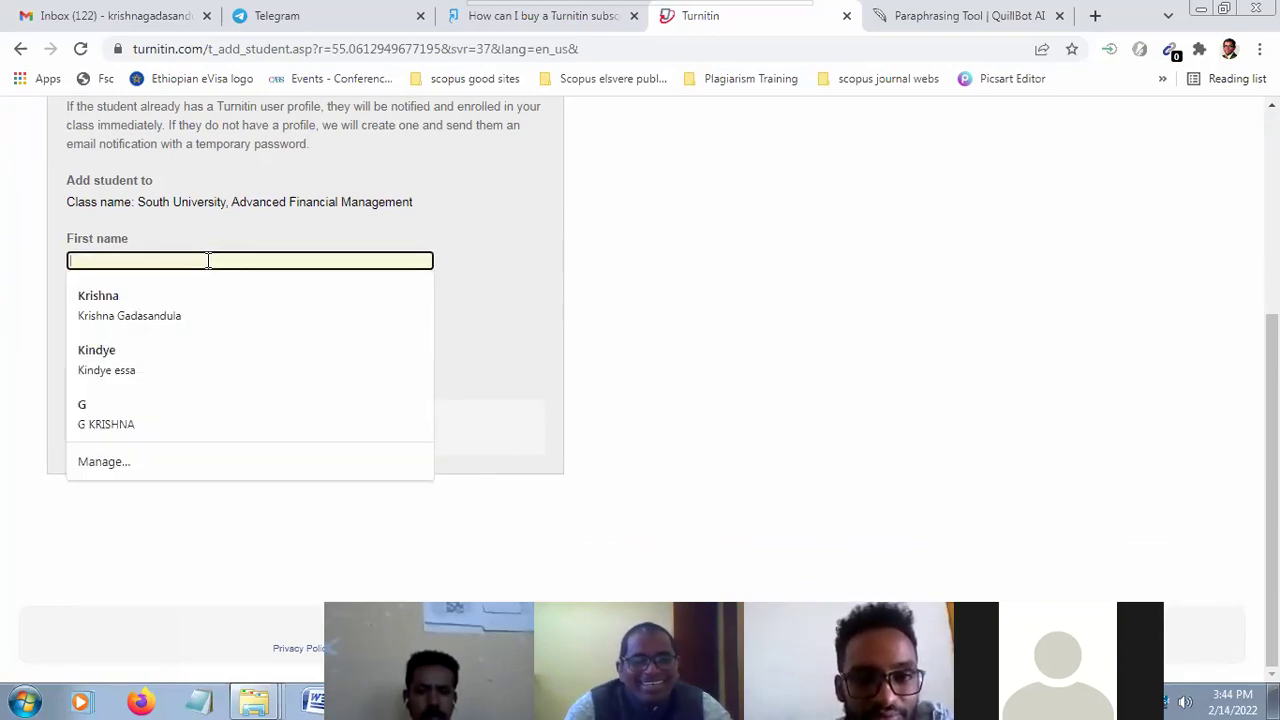
type("Neg")
key("Down")
key("Down")
key("Tab")
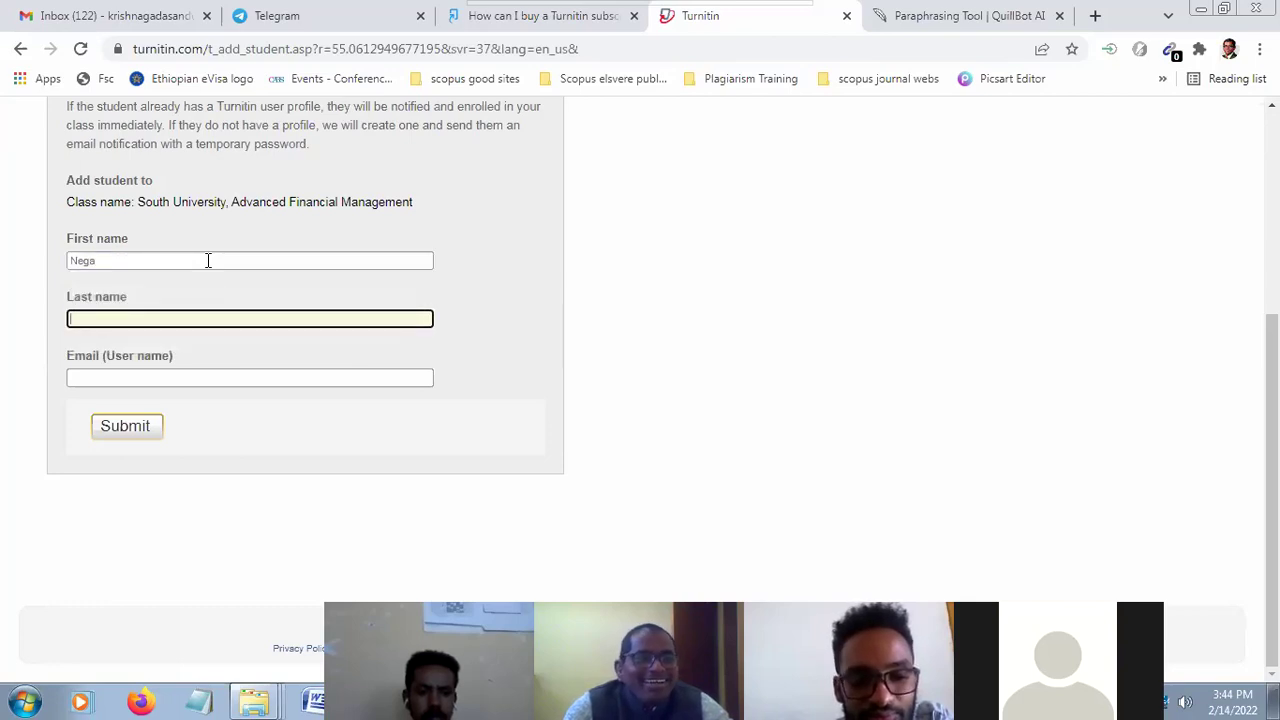
type("Nega")
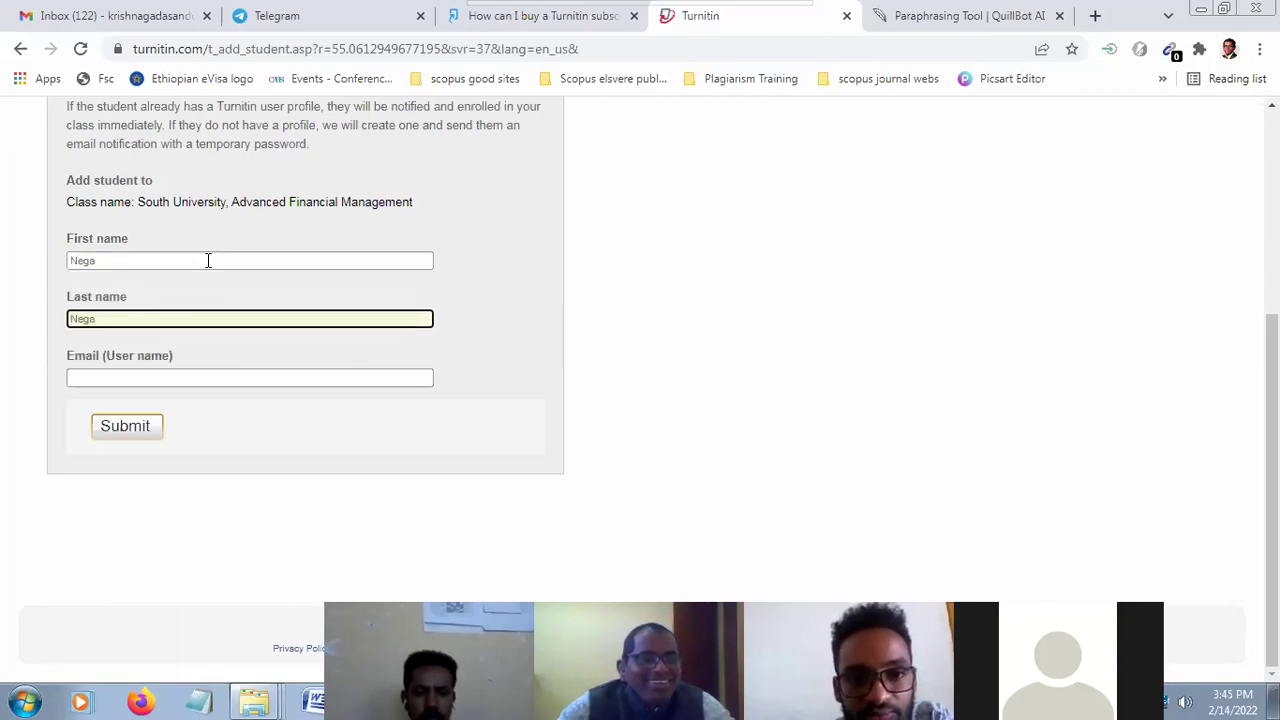
Fill in the student's email address as the user name and submit the enrollment to the class
left_click(217, 377)
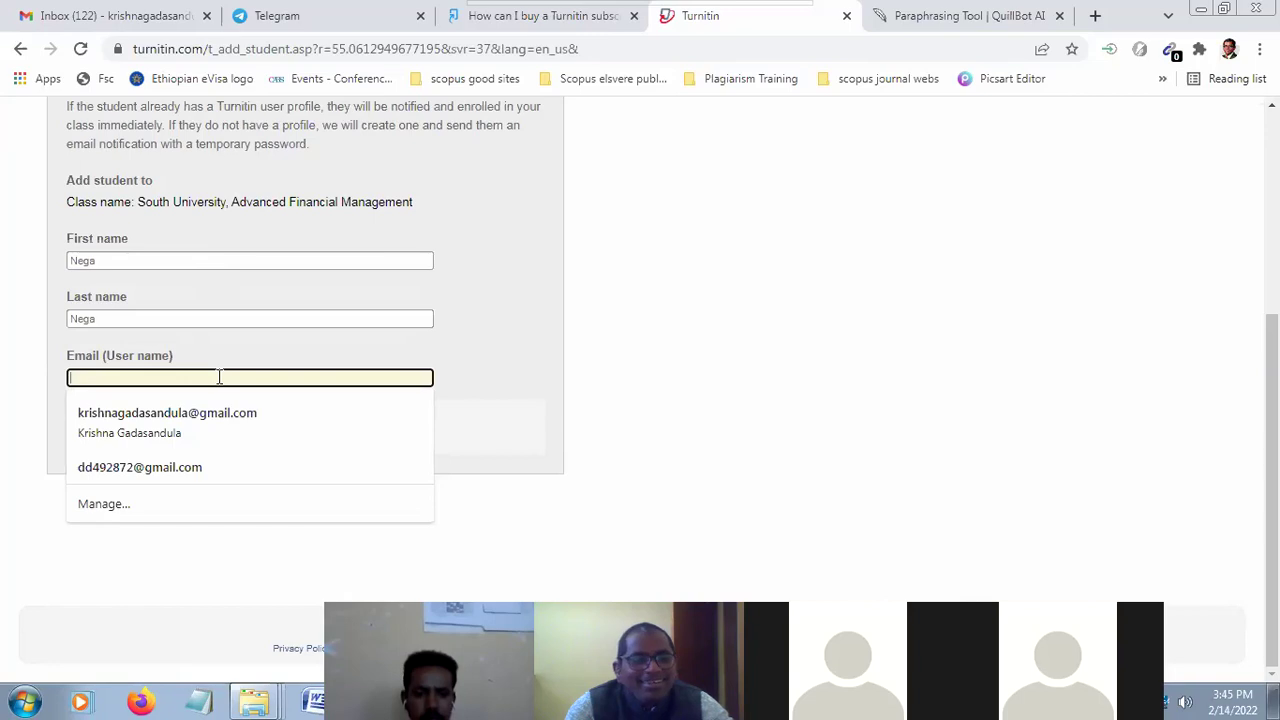
type("g")
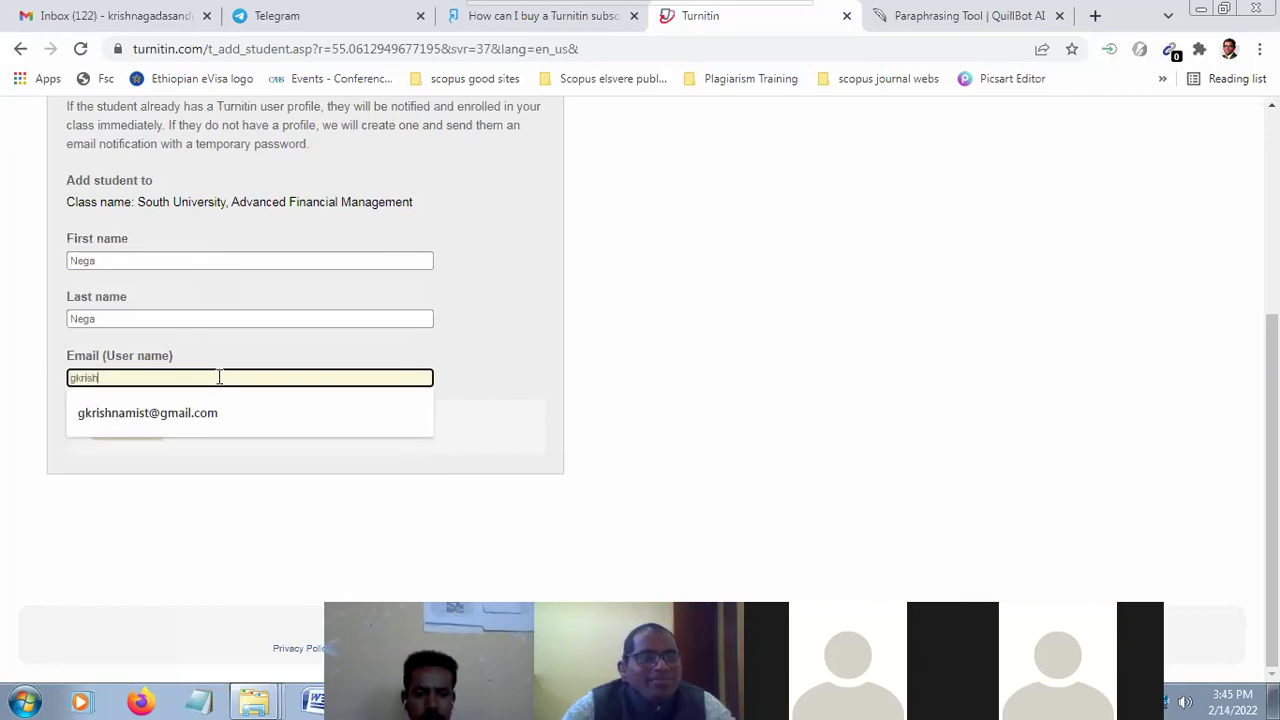
type("krish")
left_click(235, 425)
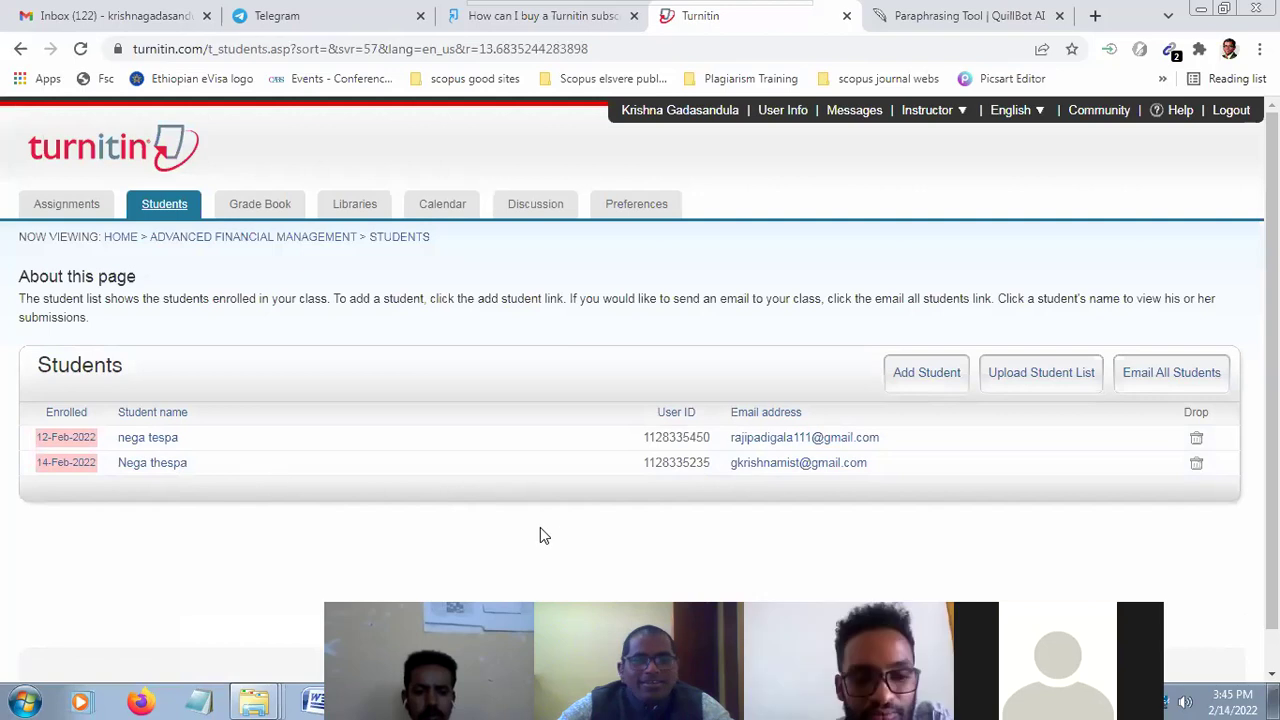
scroll(836, 510, "down", 1)
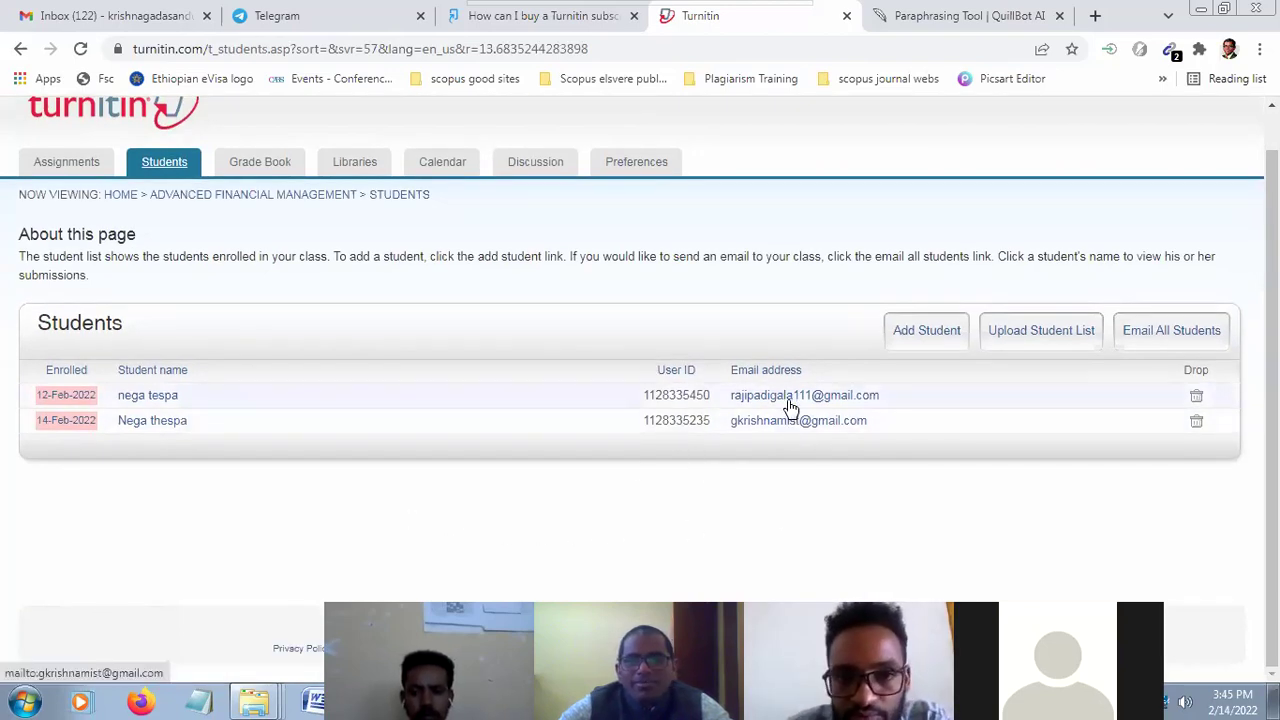
Review the class's student list and open the newly enrolled student's portfolio to examine its assignment entries
scroll(341, 447, "up", 1)
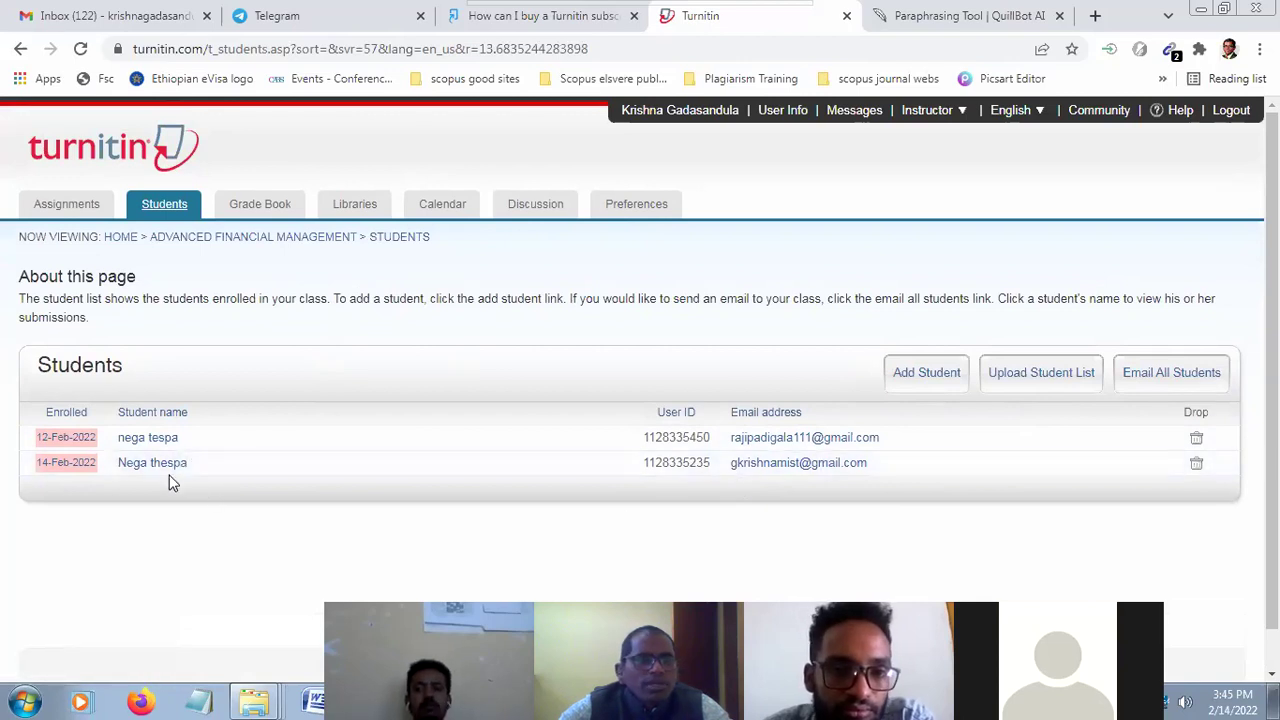
scroll(180, 468, "down", 1)
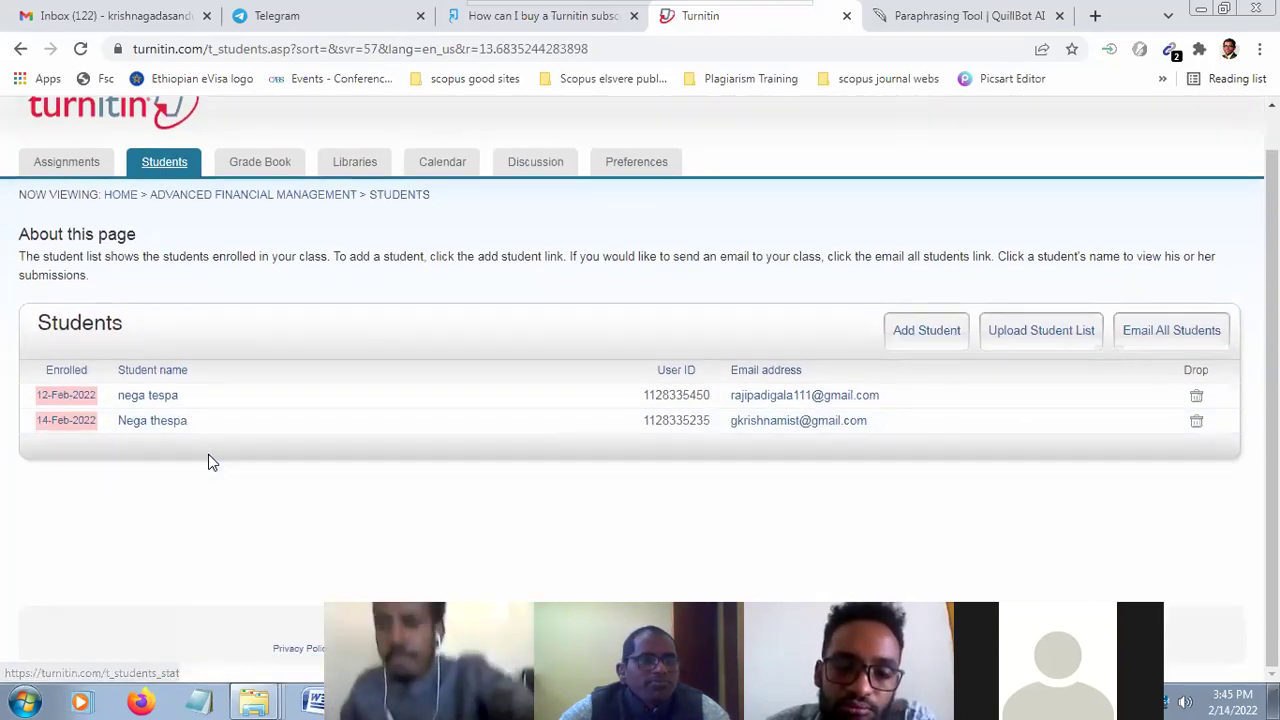
left_click(155, 421)
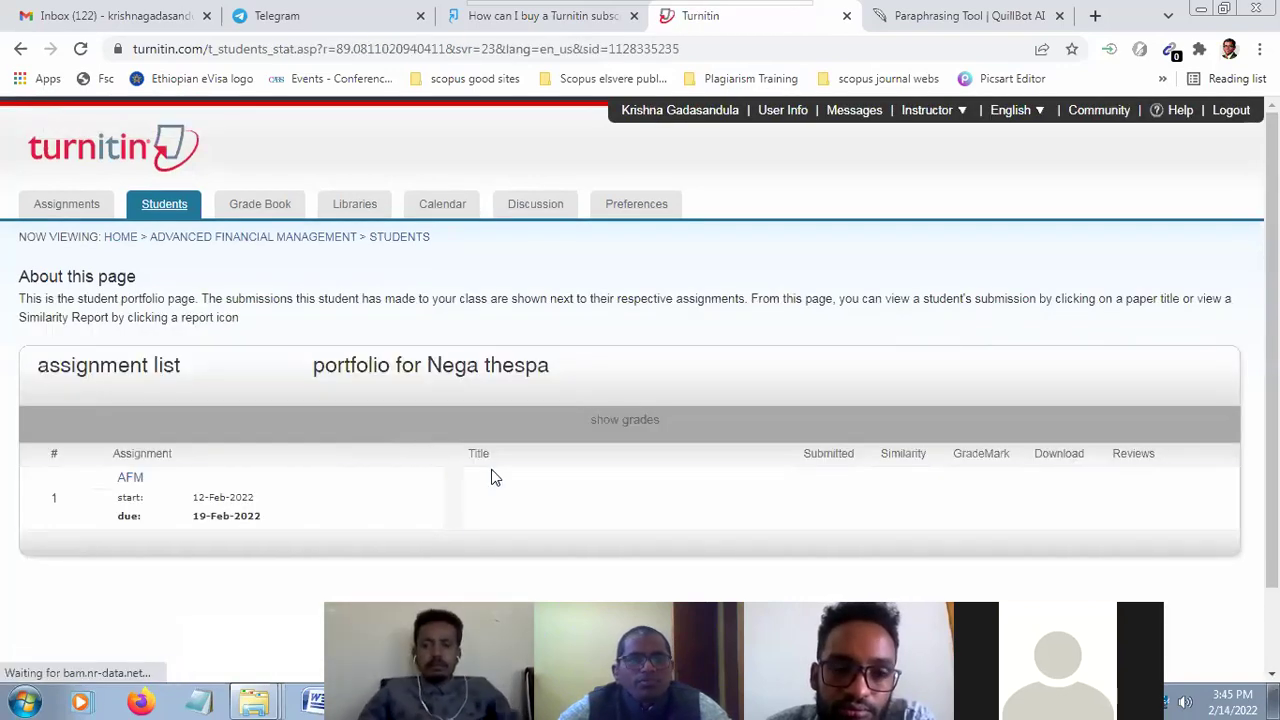
scroll(602, 486, "down", 1)
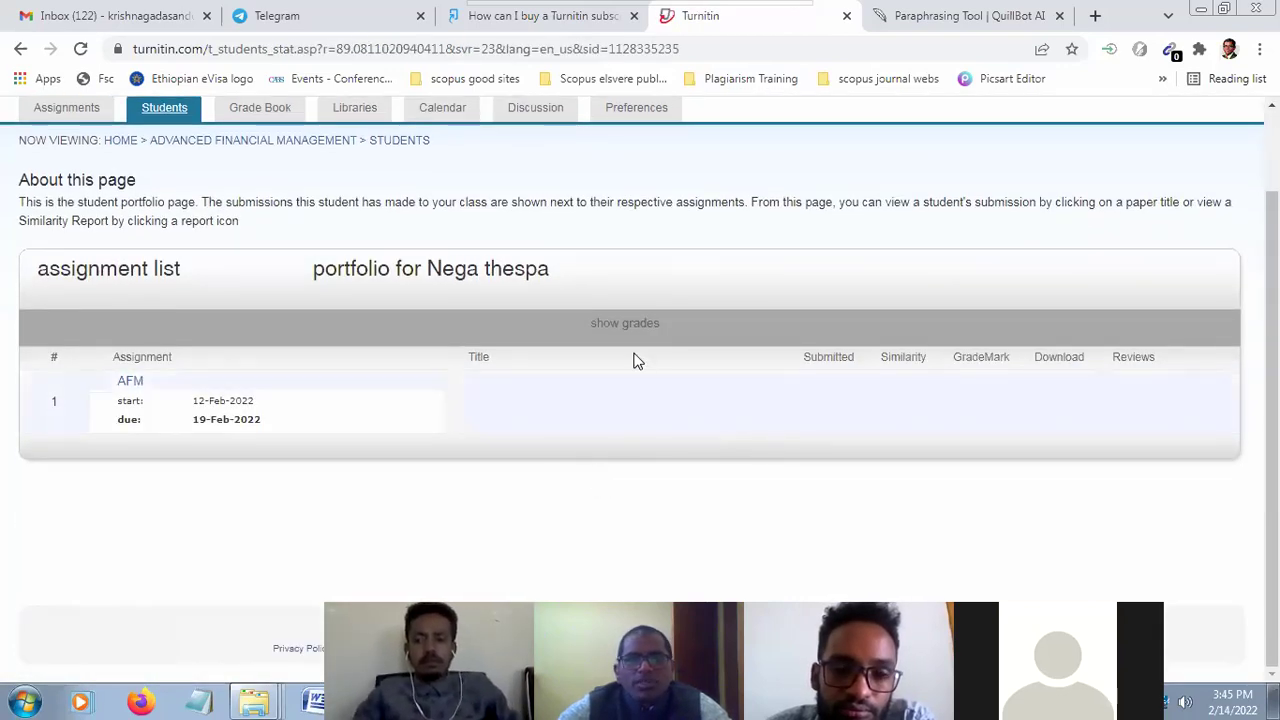
scroll(590, 424, "up", 1)
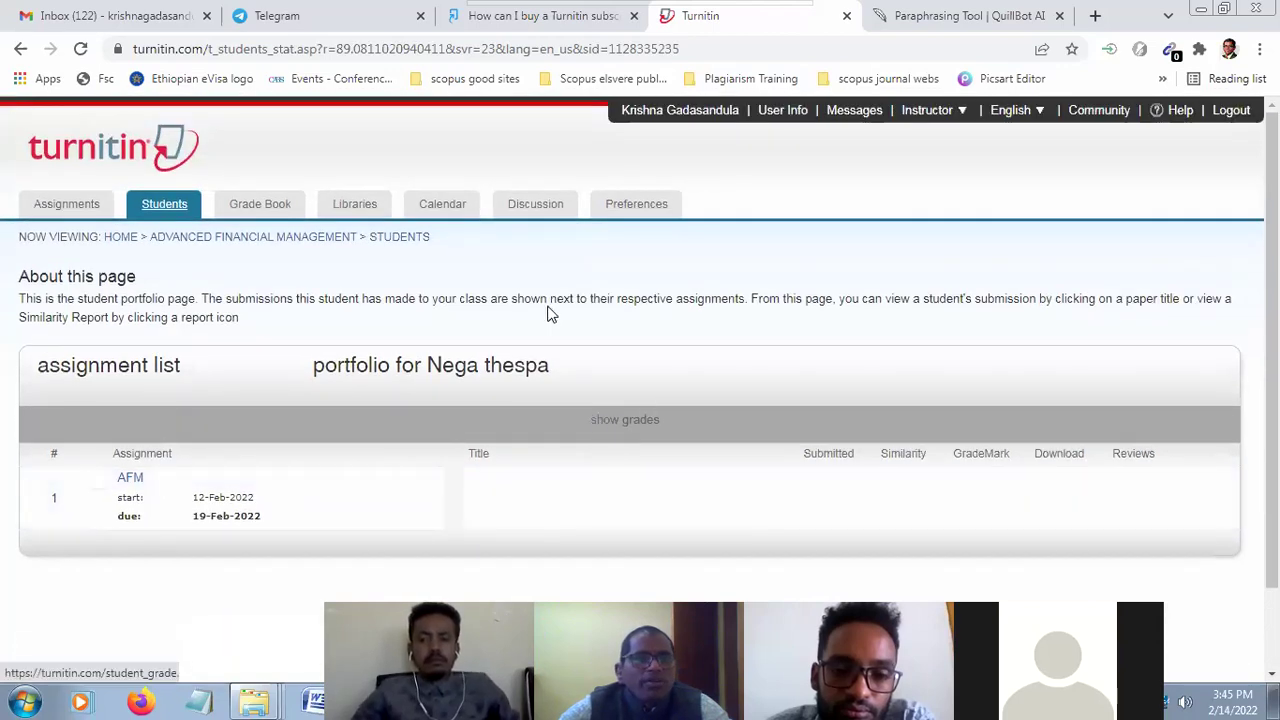
Open the Upload Student List page for the Advanced Financial Management class and read its file formatting guidelines
left_click(70, 204)
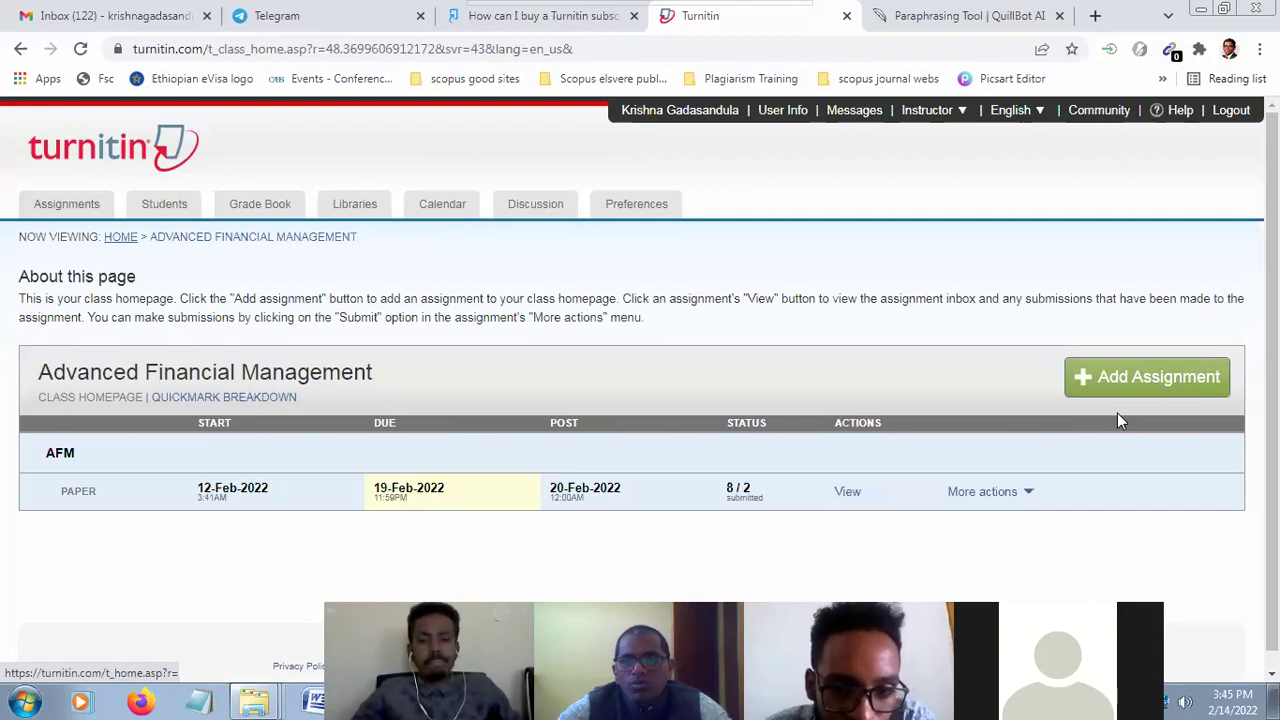
left_click(170, 206)
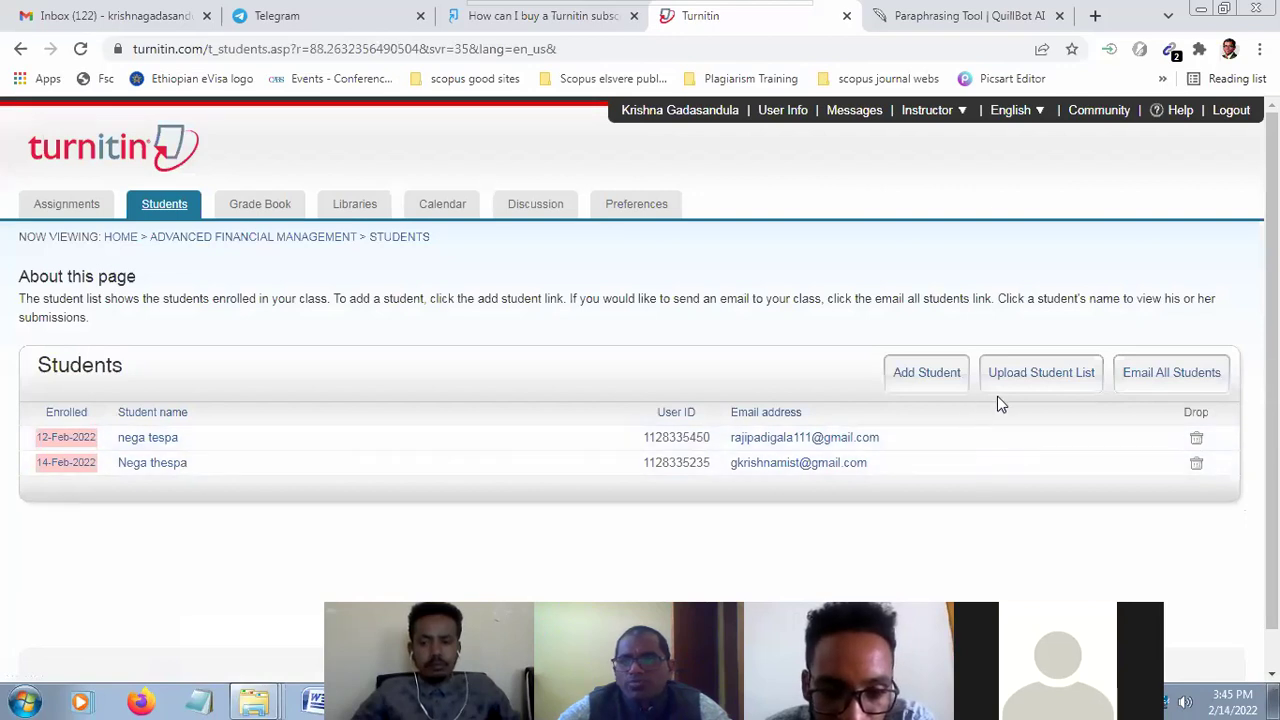
left_click(1038, 376)
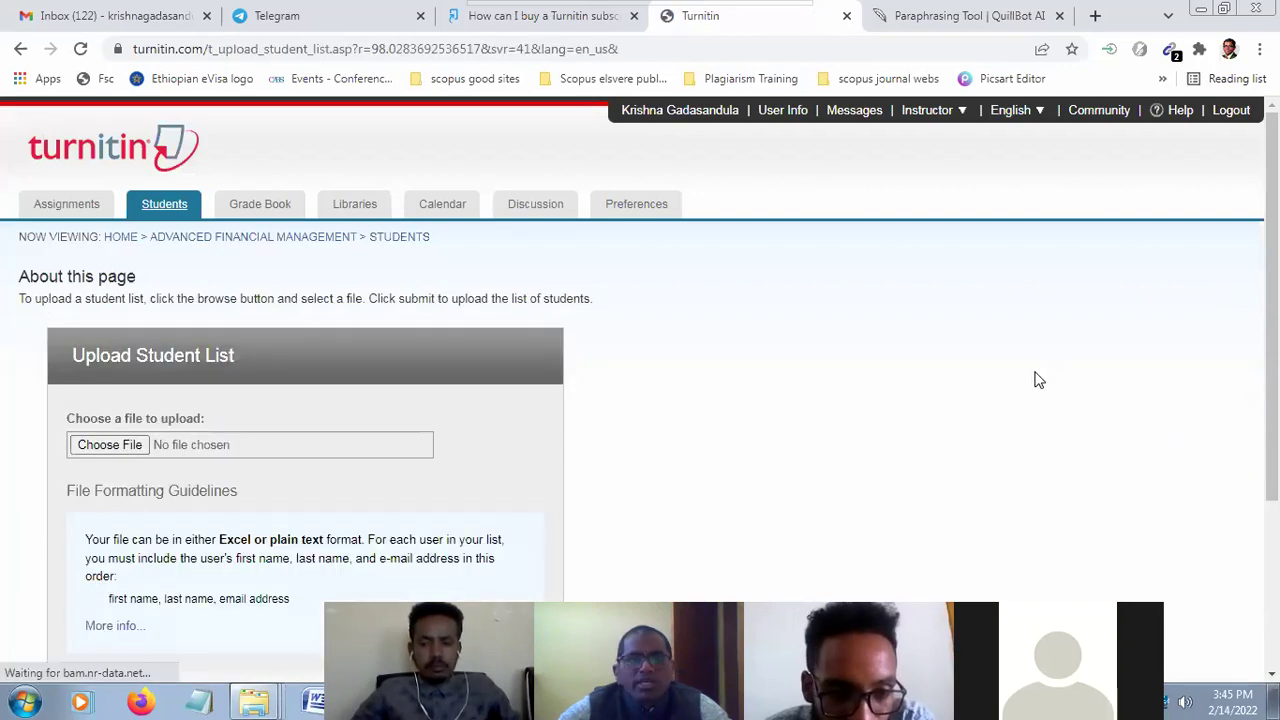
scroll(546, 430, "down", 3)
scroll(313, 452, "up", 3)
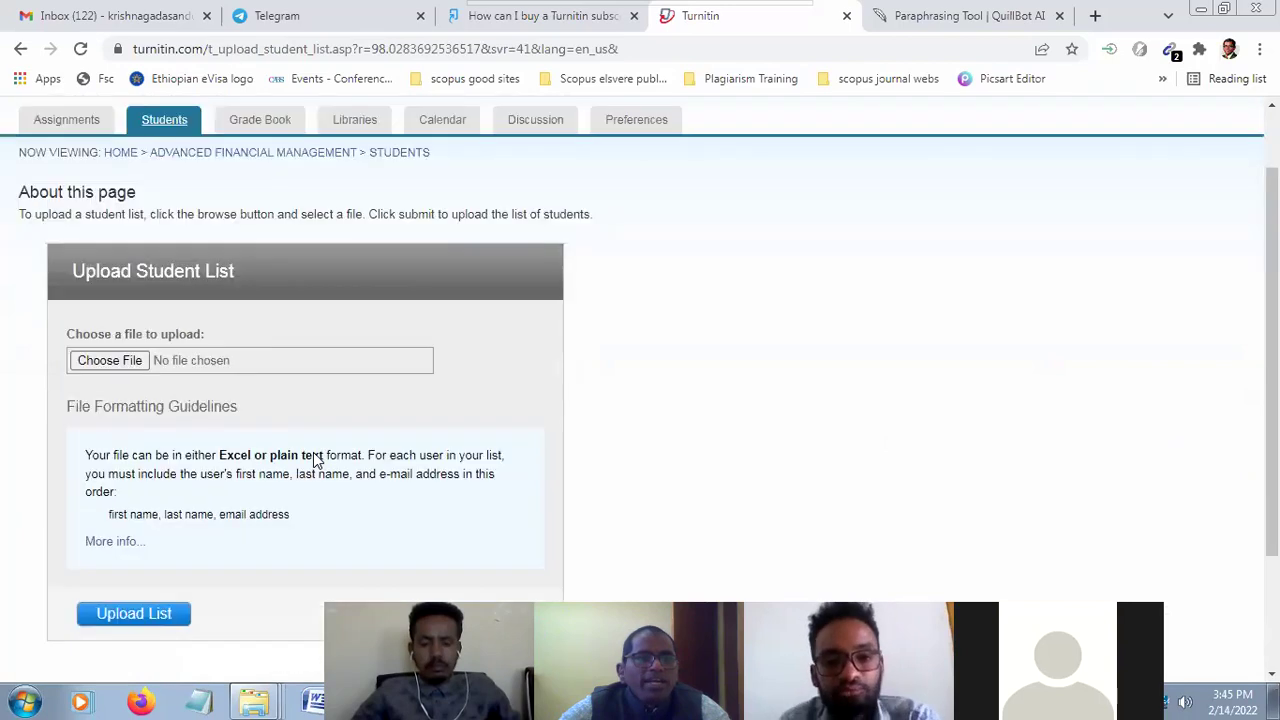
Return to the class's assignments and view the papers submitted in the AFM inbox
left_click(87, 208)
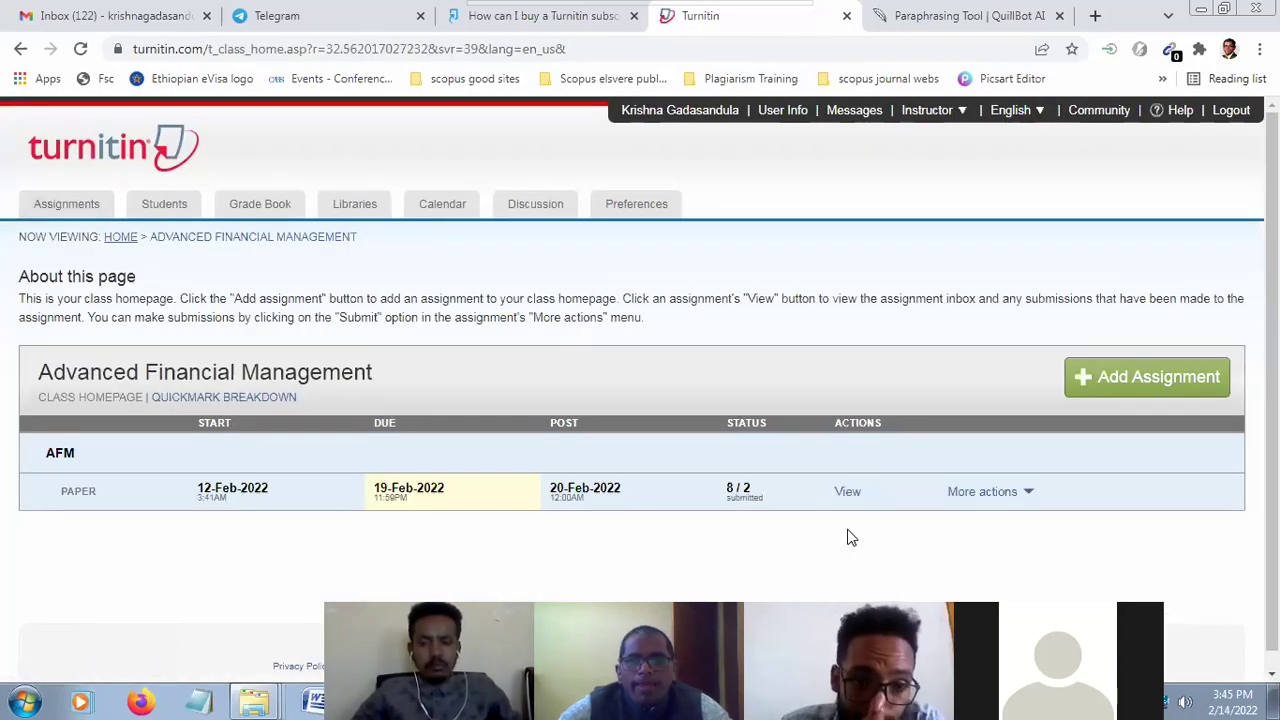
left_click(848, 493)
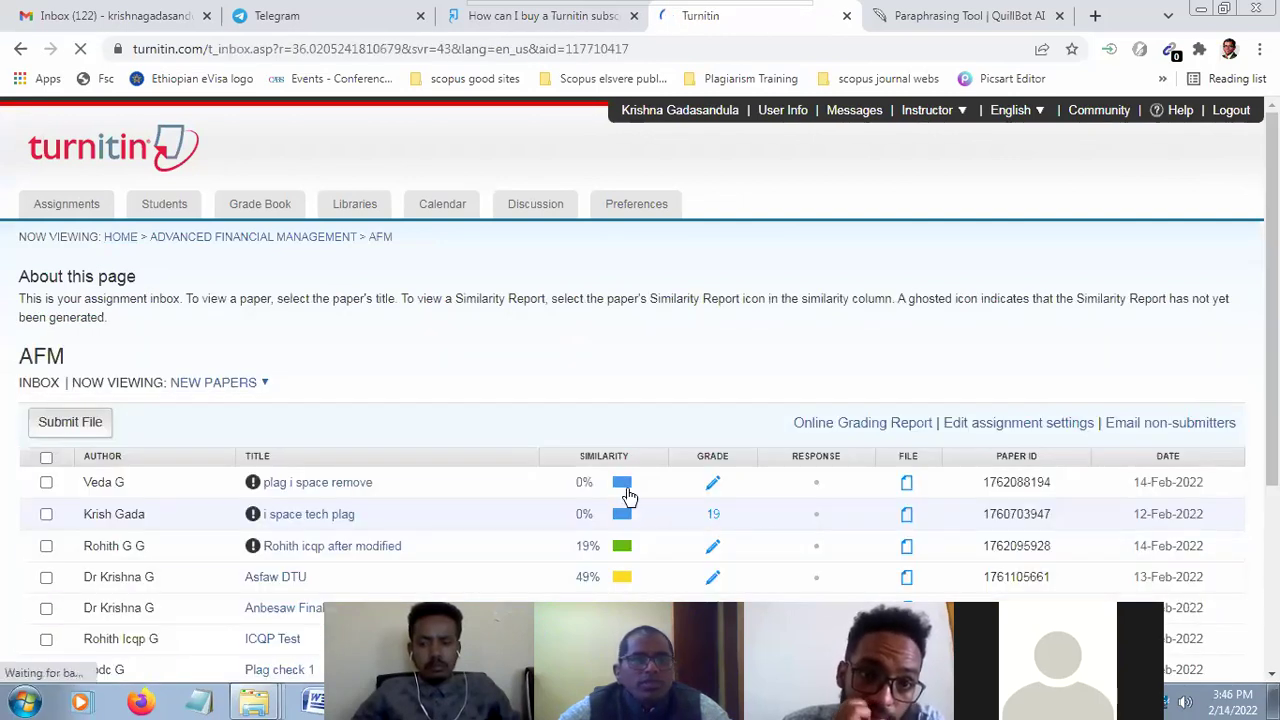
scroll(630, 490, "down", 3)
scroll(637, 483, "up", 2)
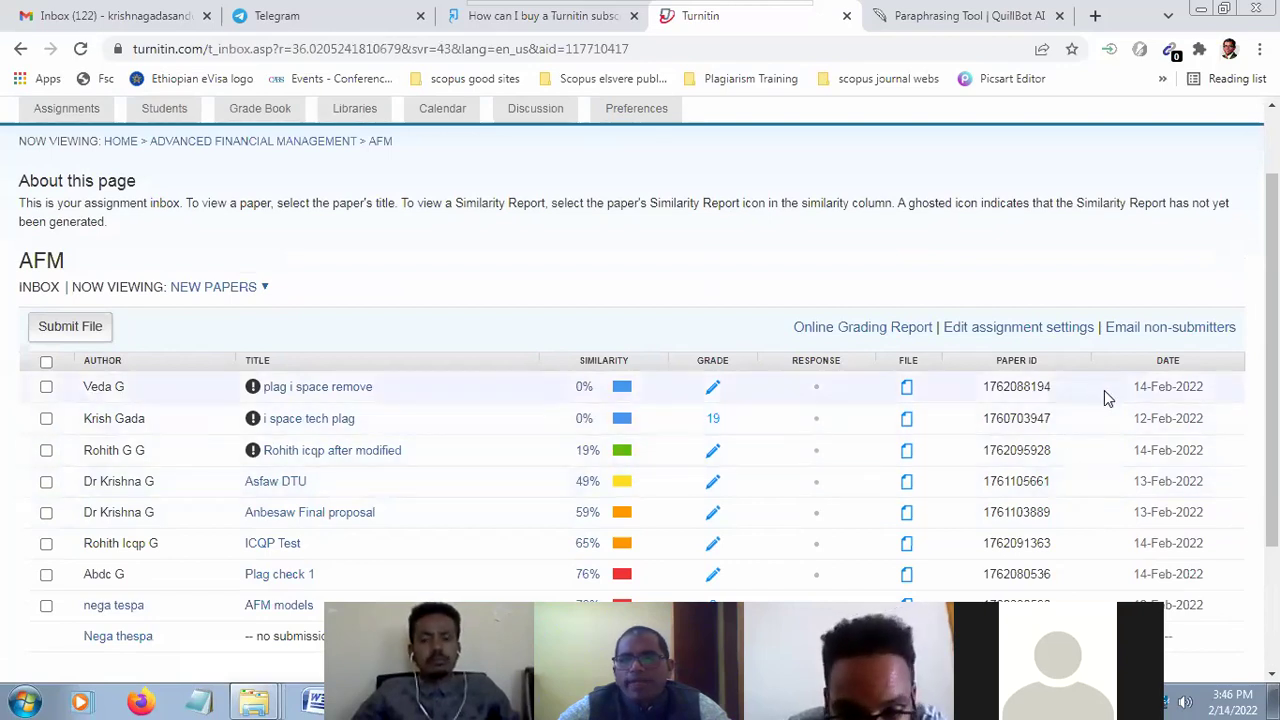
scroll(1097, 394, "up", 1)
Reopen the AFM inbox to examine the submissions and the new student's entry, and return to the class homepage
left_click(170, 207)
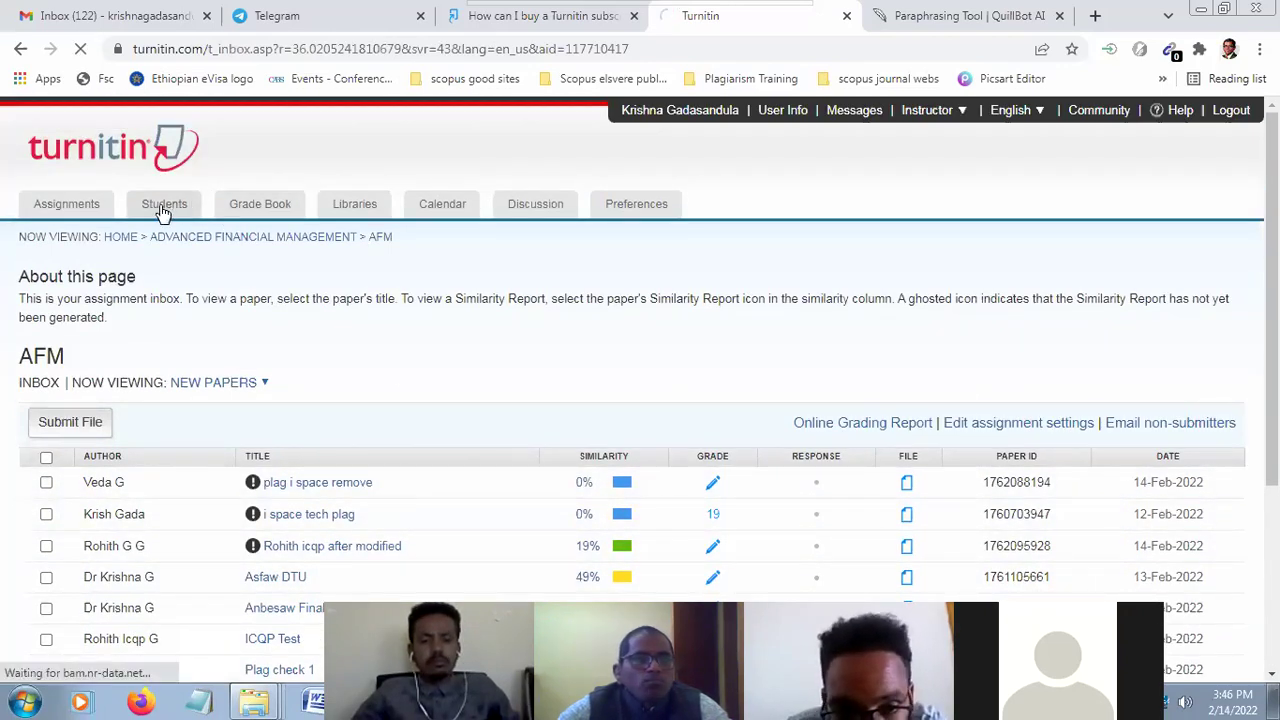
left_click(73, 206)
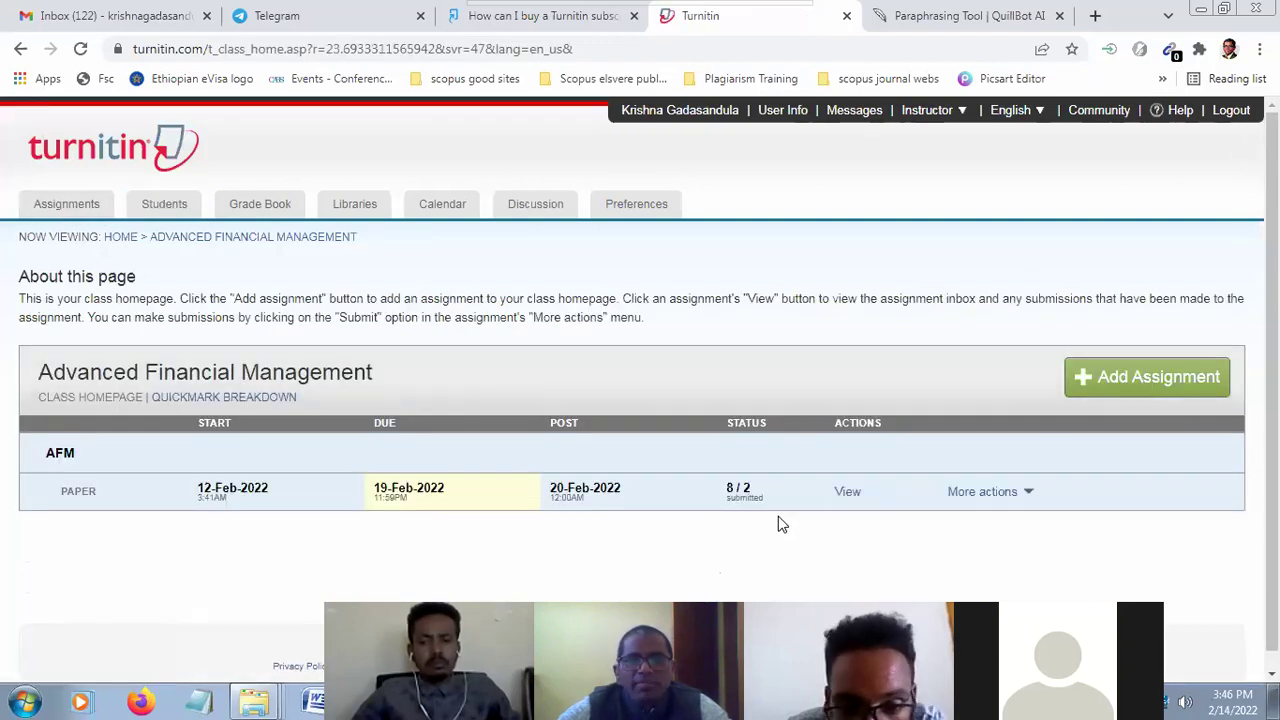
left_click(848, 491)
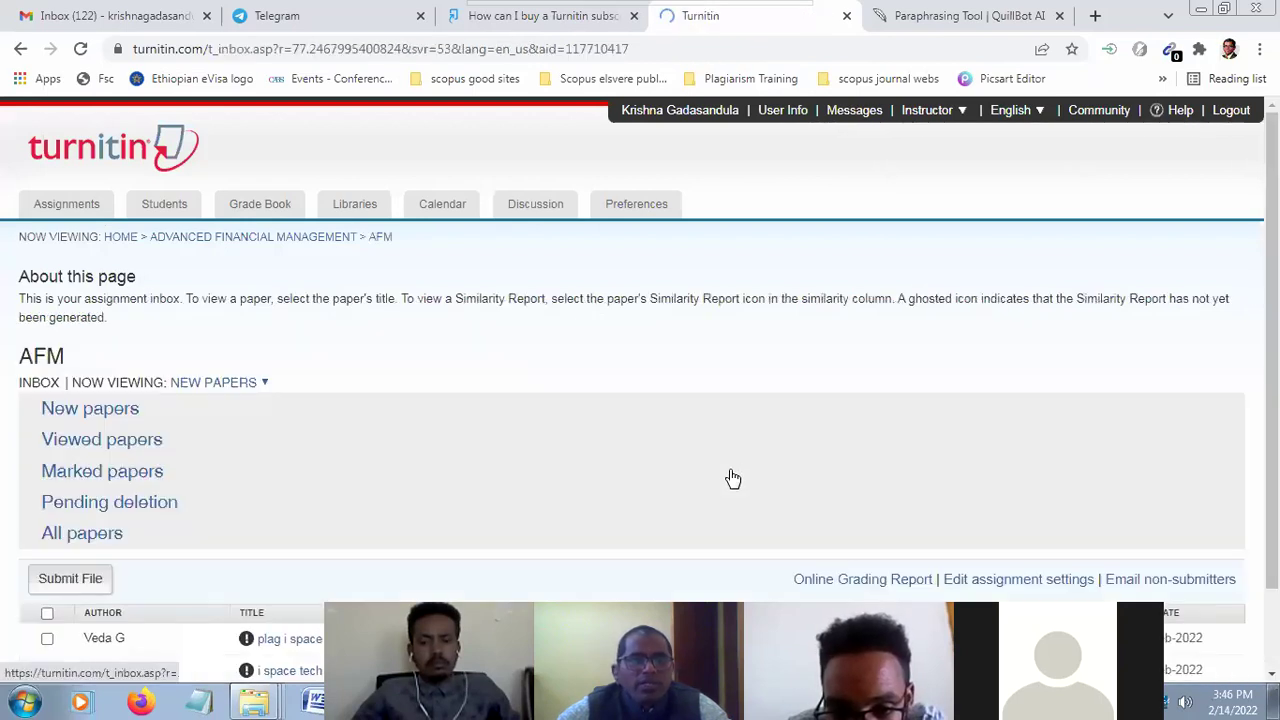
scroll(745, 465, "down", 2)
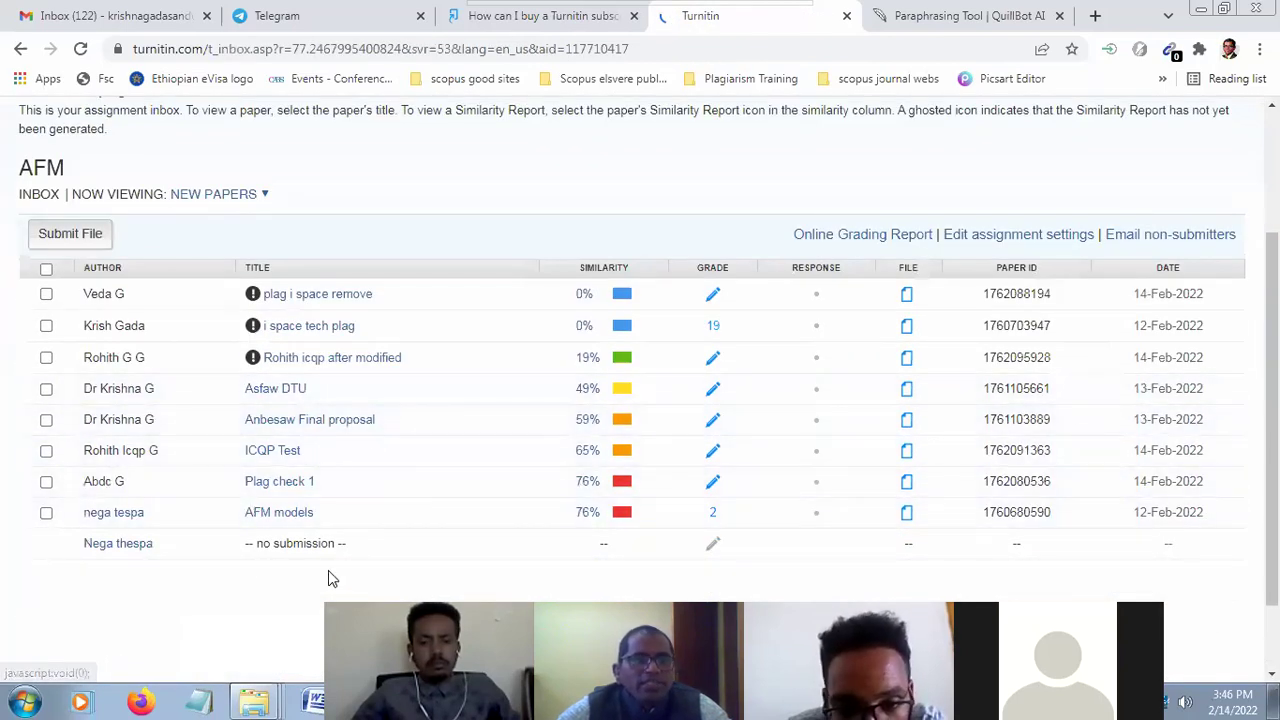
scroll(550, 565, "up", 2)
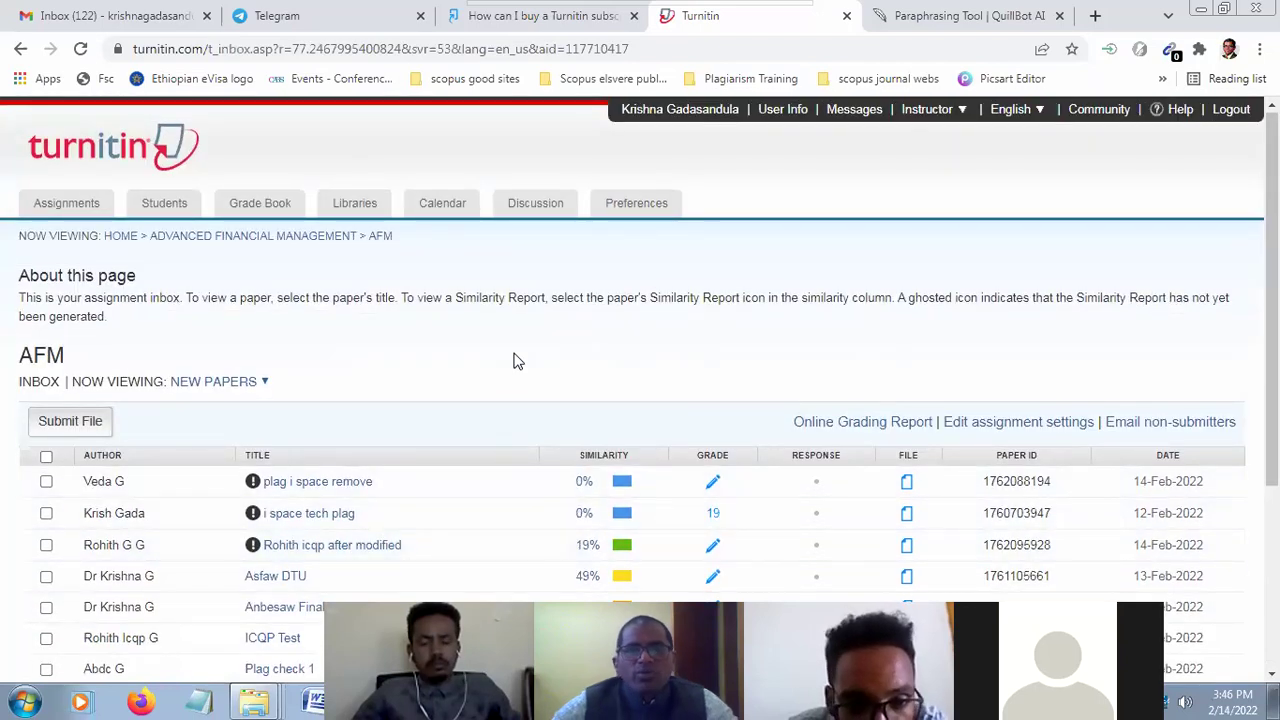
scroll(513, 361, "down", 3)
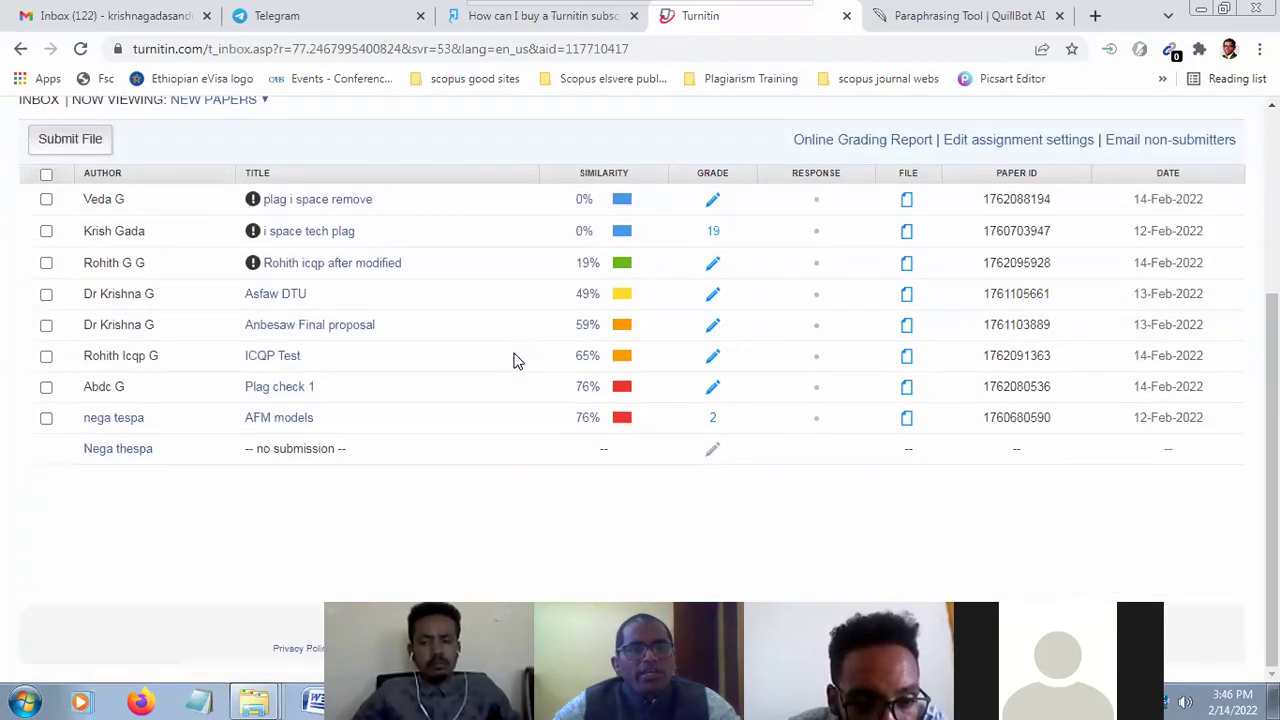
scroll(531, 380, "up", 3)
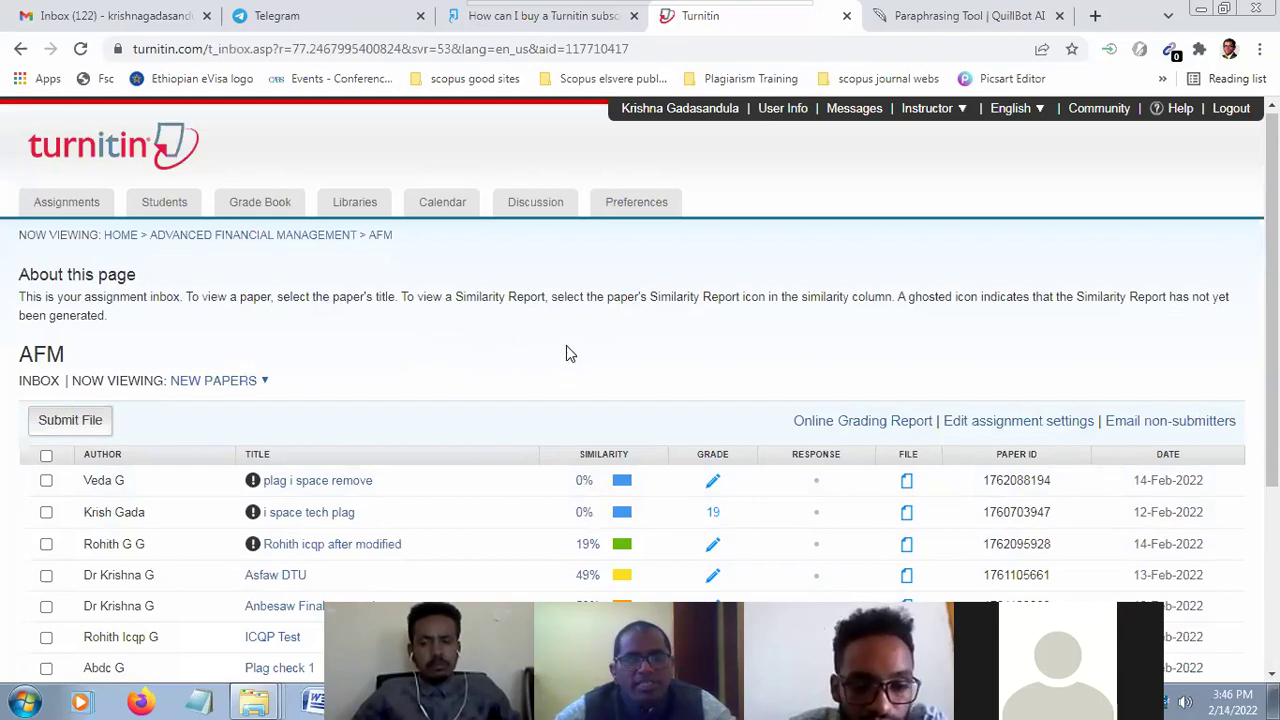
scroll(560, 358, "down", 3)
scroll(568, 347, "up", 3)
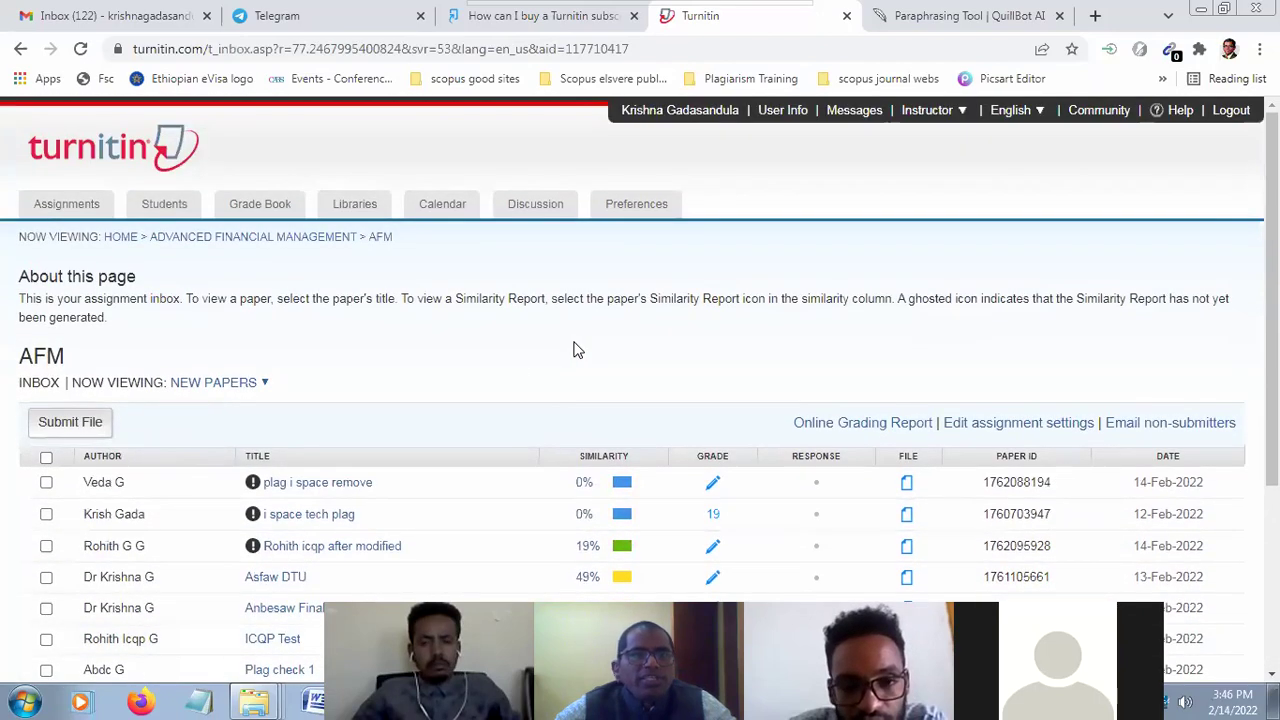
scroll(440, 375, "down", 2)
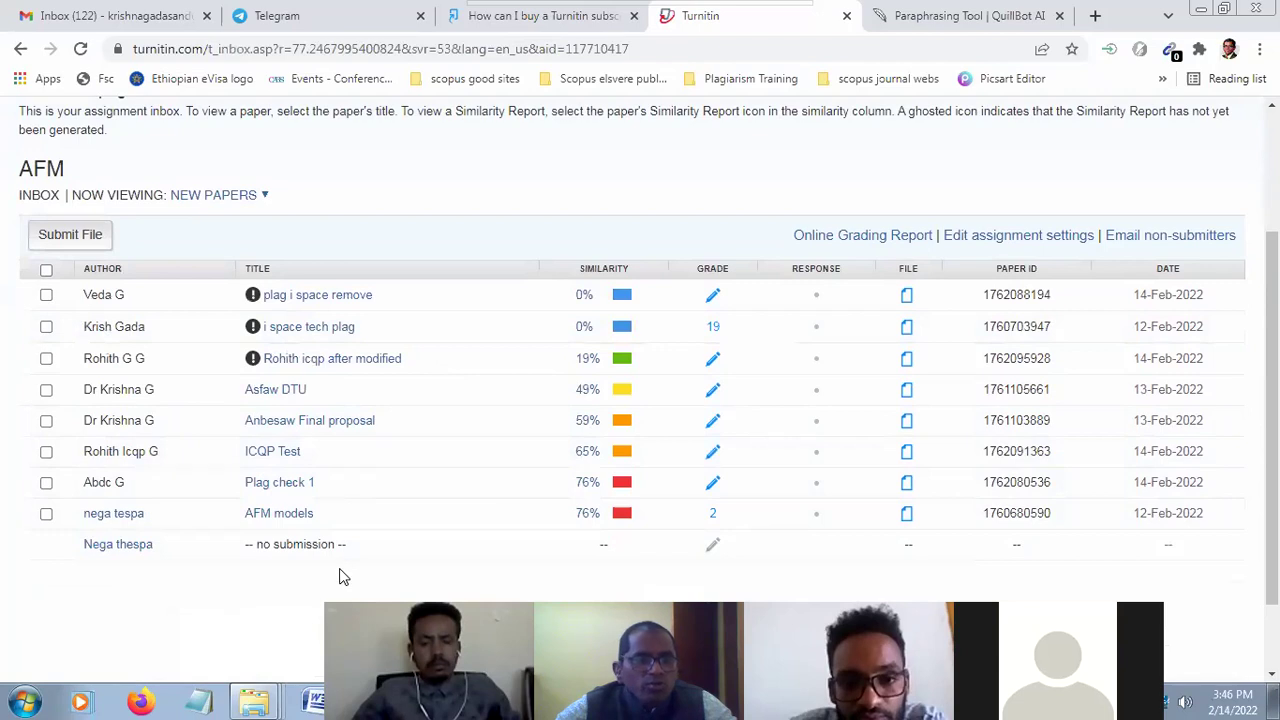
scroll(578, 210, "up", 2)
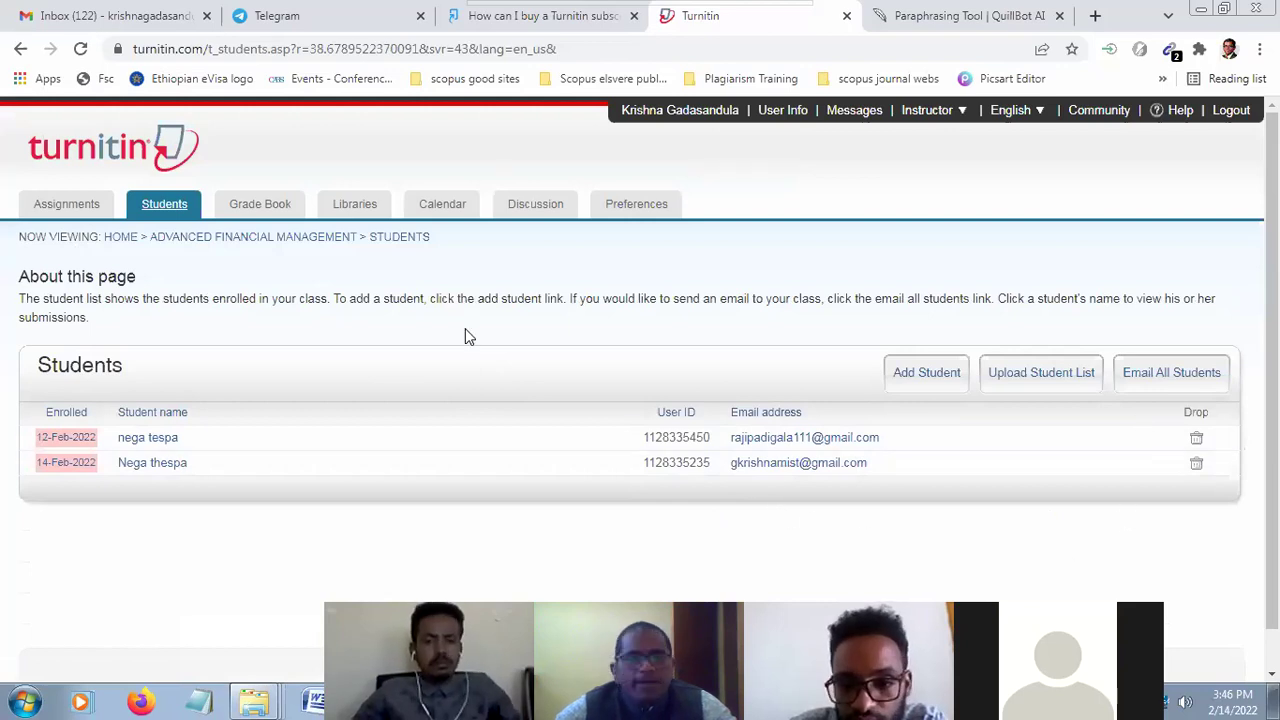
left_click(58, 202)
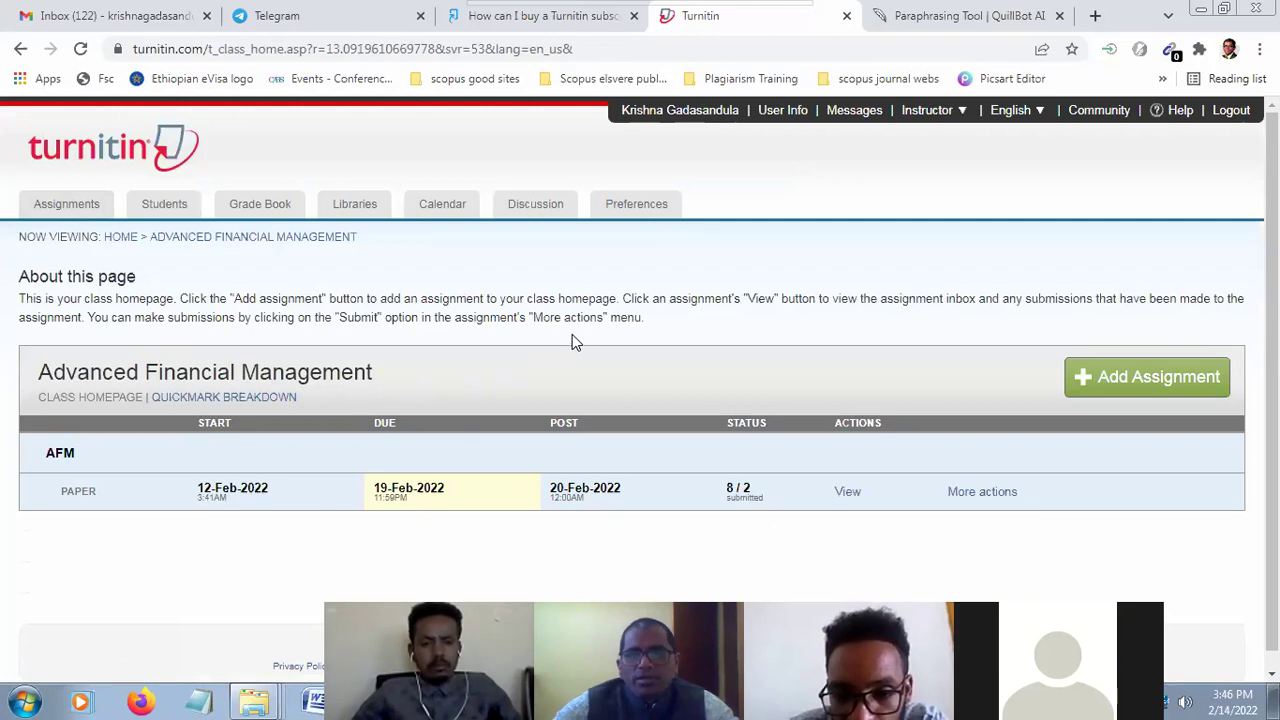
scroll(740, 545, "down", 1)
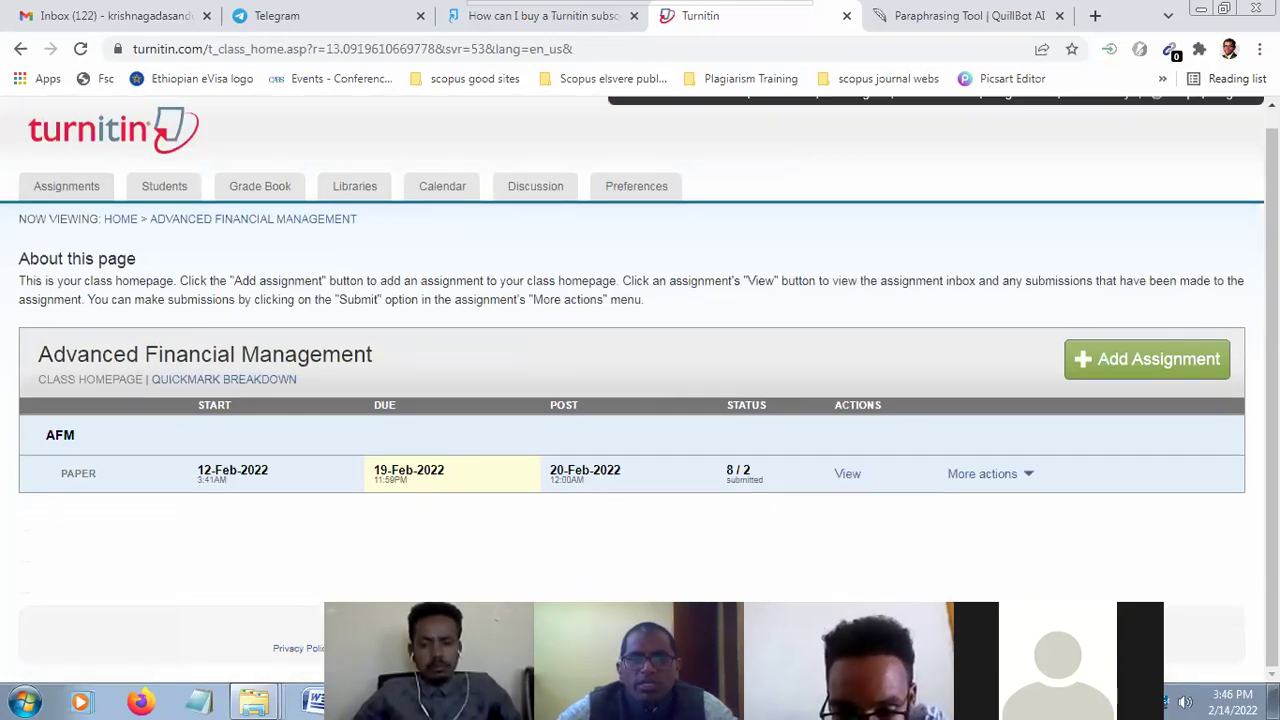
Switch to the Plagiarism ppt presentation in PowerPoint and show the "Types of Plagiarism Checking Software's" slide
key("alt+Tab")
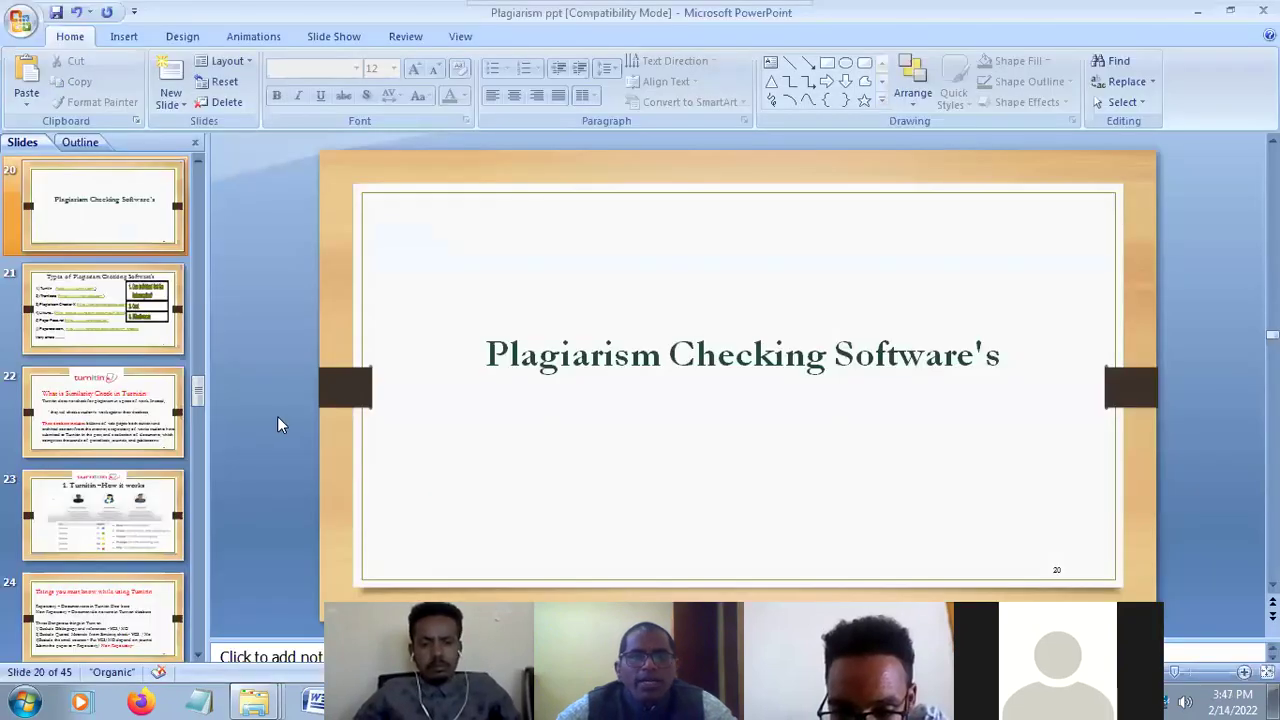
scroll(277, 416, "down", 1)
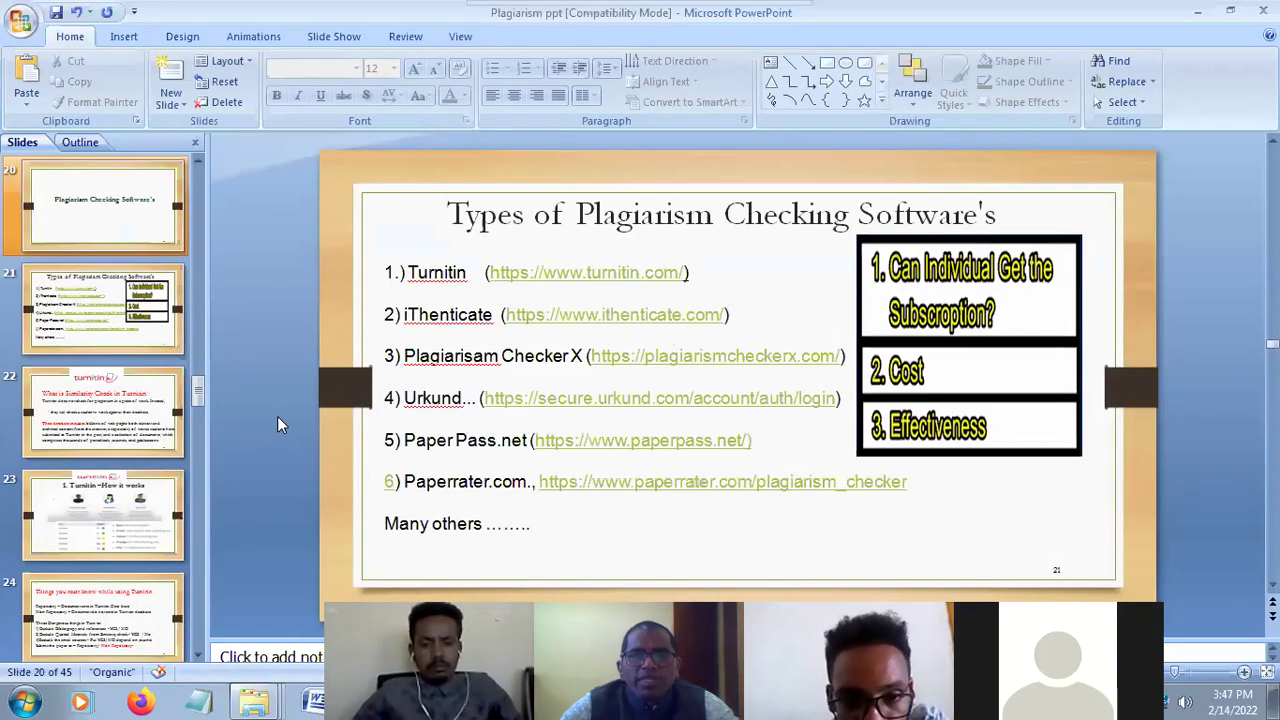
scroll(277, 416, "up", 1)
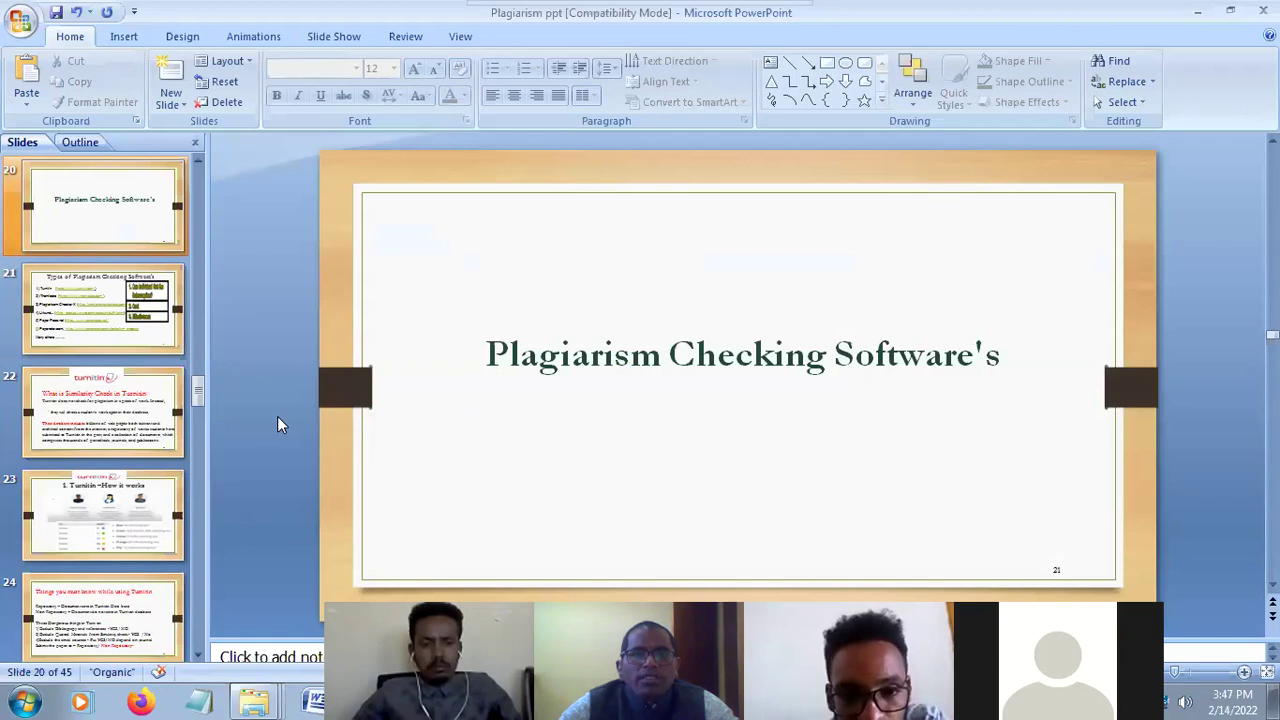
scroll(277, 416, "down", 1)
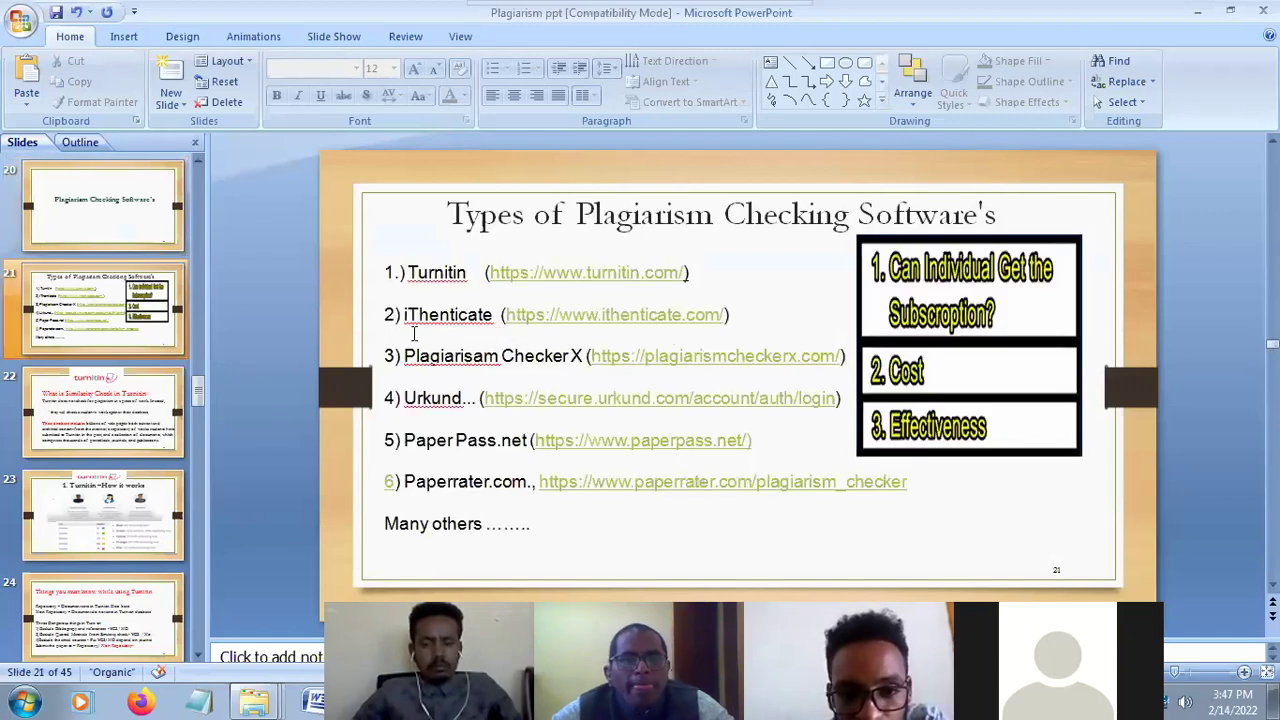
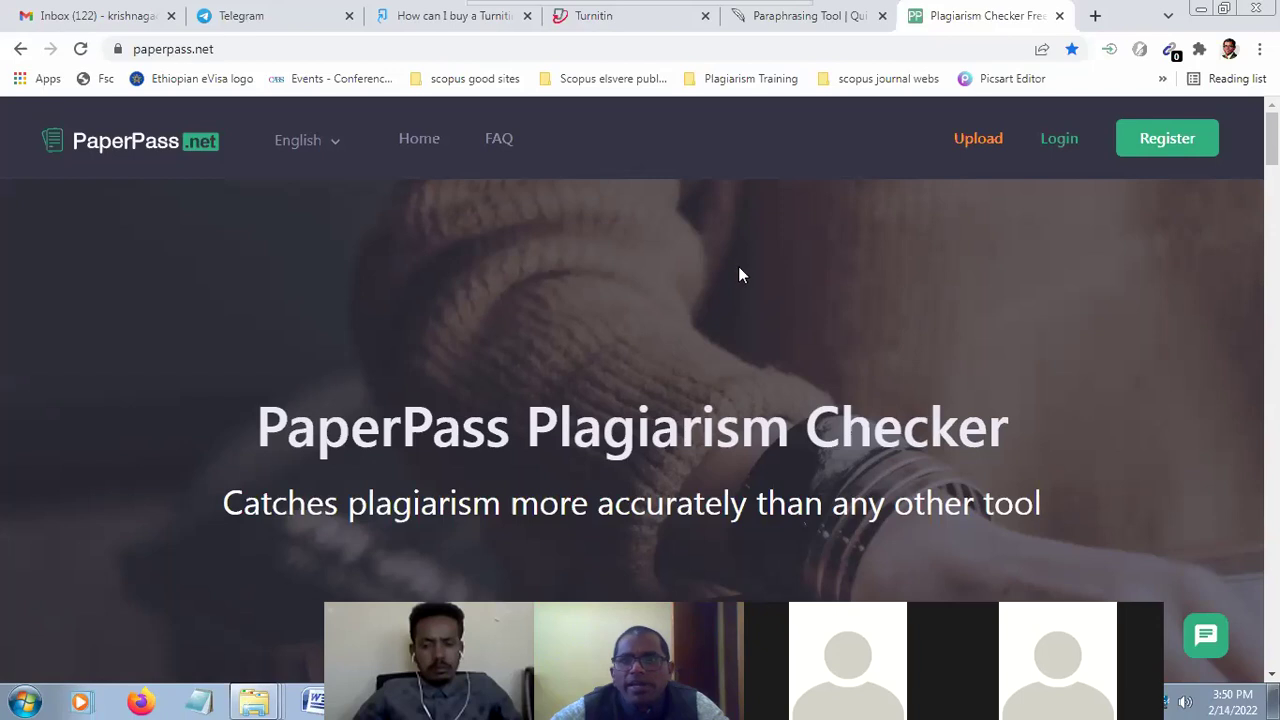
Open the PaperPass login page and try to log in with the saved email and account password
left_click(1068, 145)
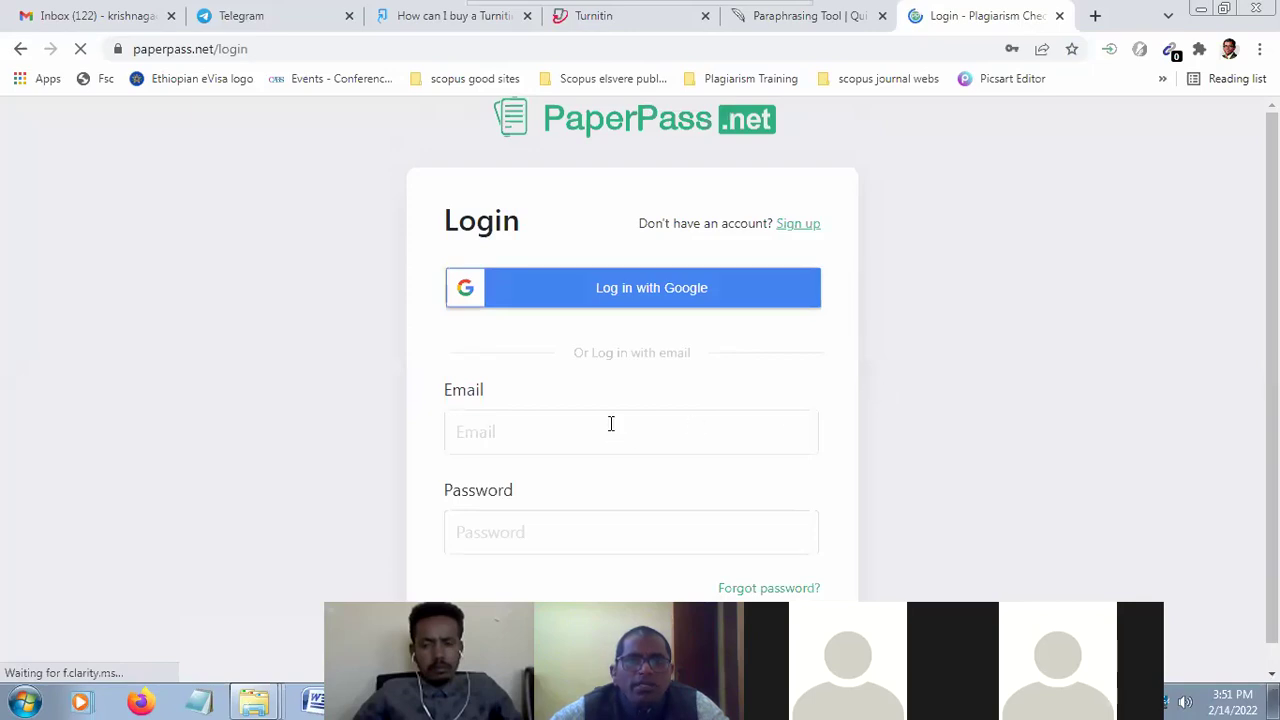
left_click(590, 424)
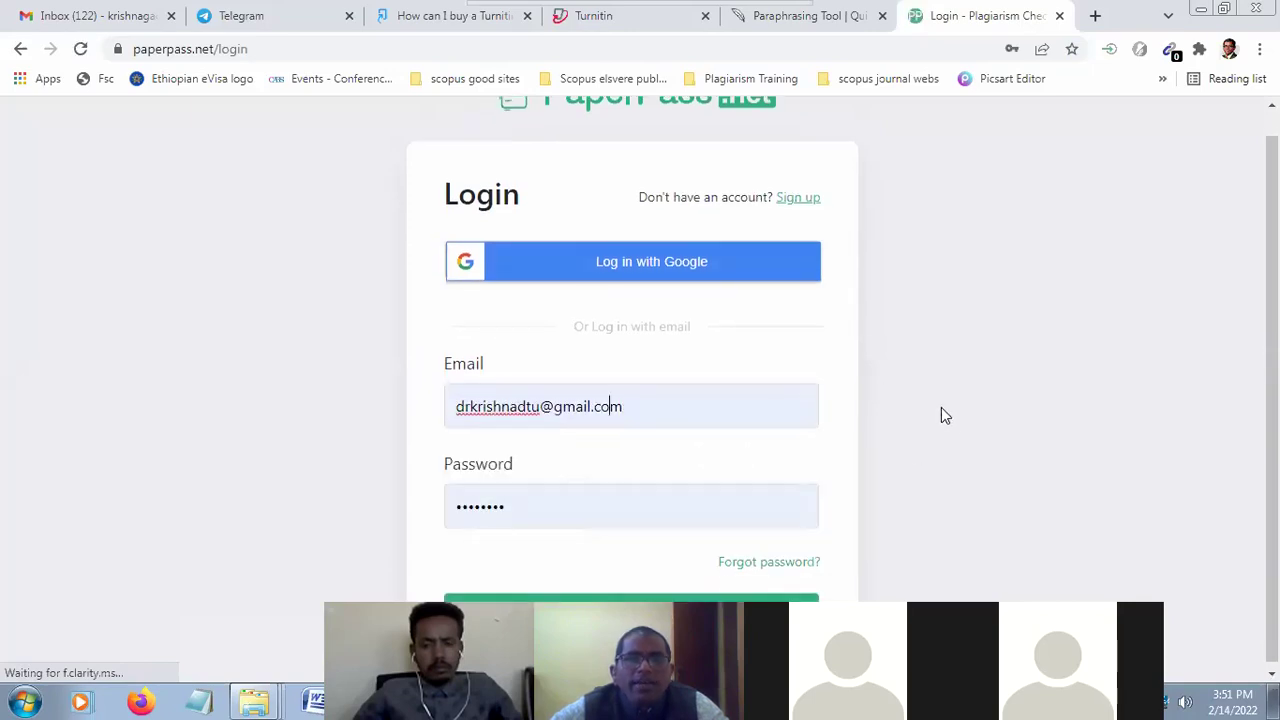
left_click(626, 598)
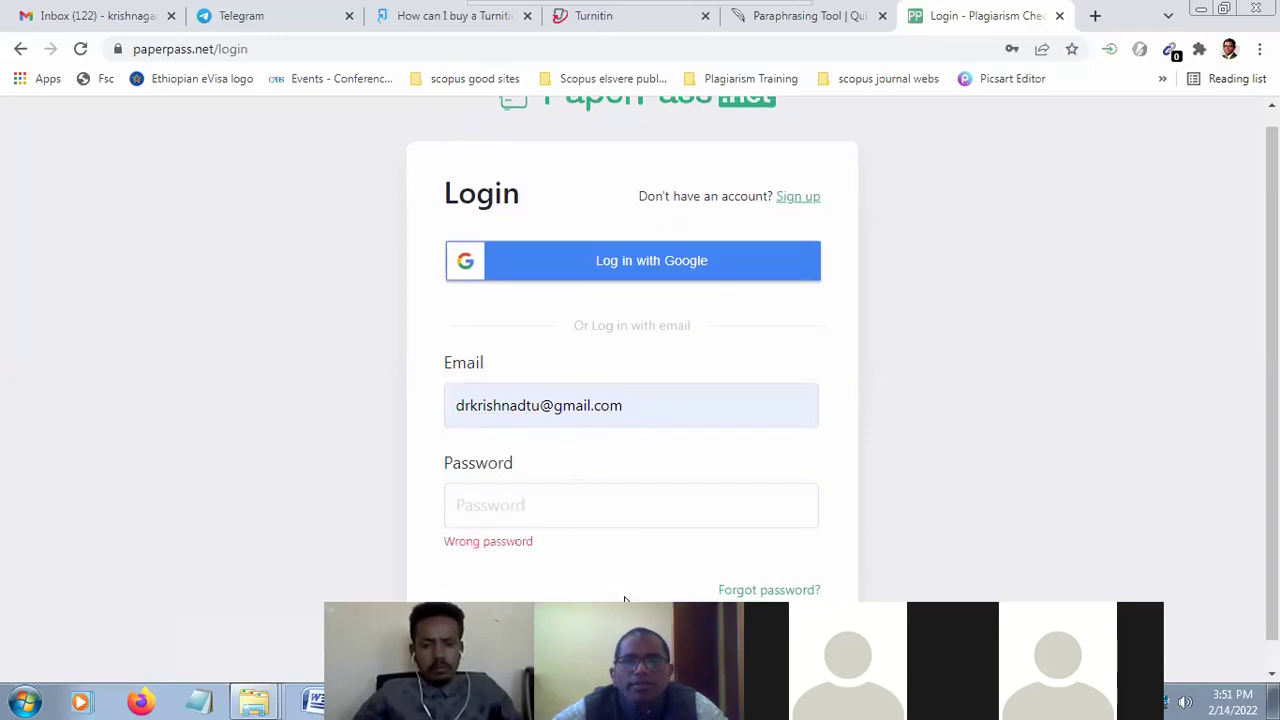
Fill in the saved email and account password on the login form, and log in to PaperPass with a Google account
scroll(752, 382, "down", 1)
left_click(719, 376)
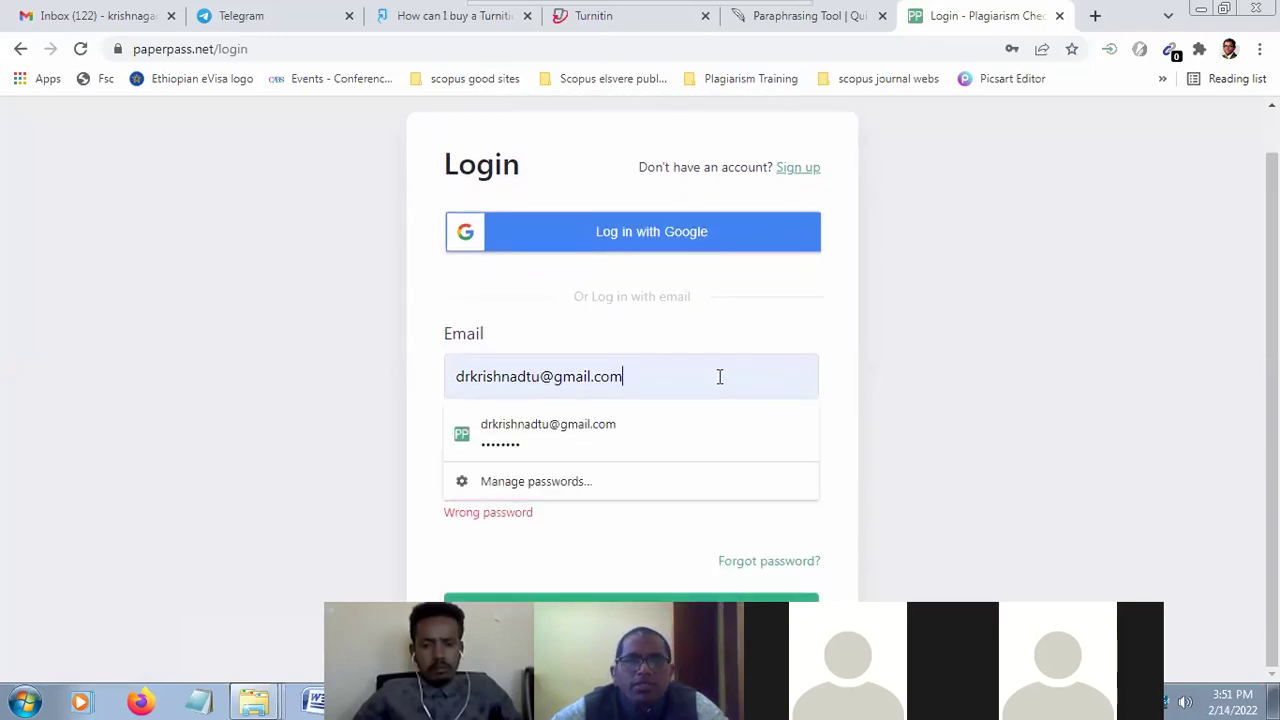
left_click(658, 436)
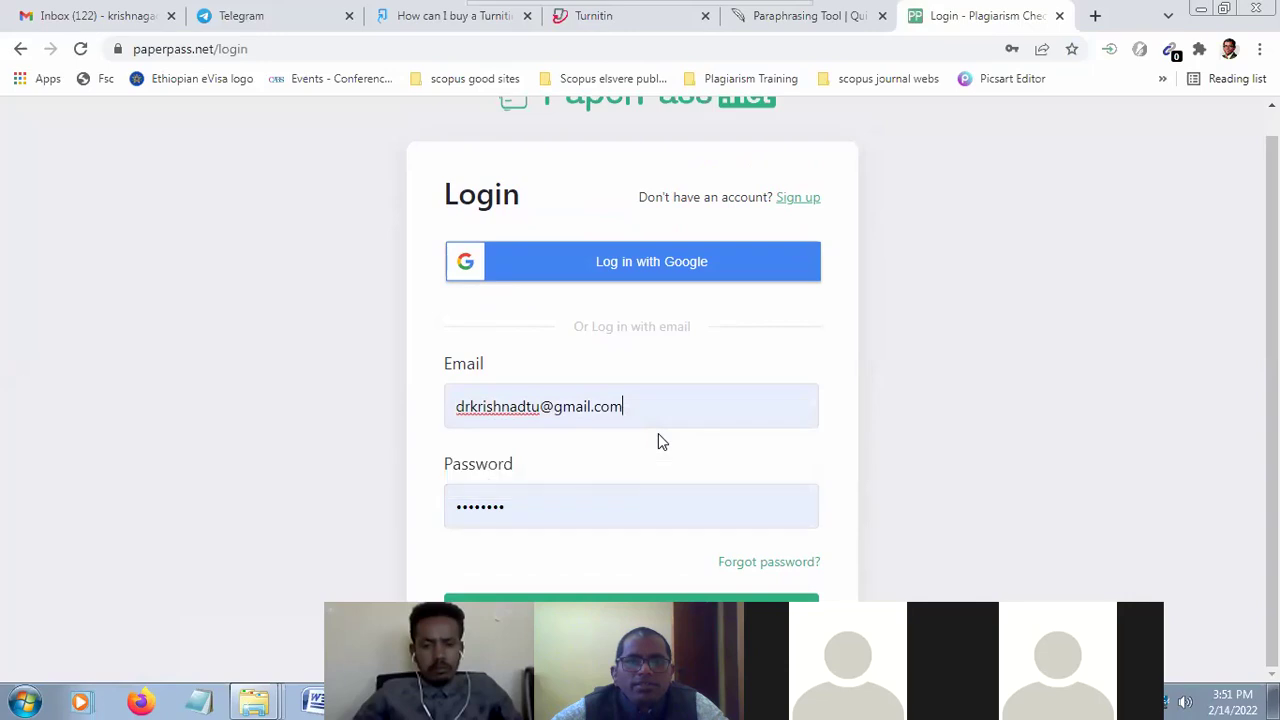
left_click(668, 263)
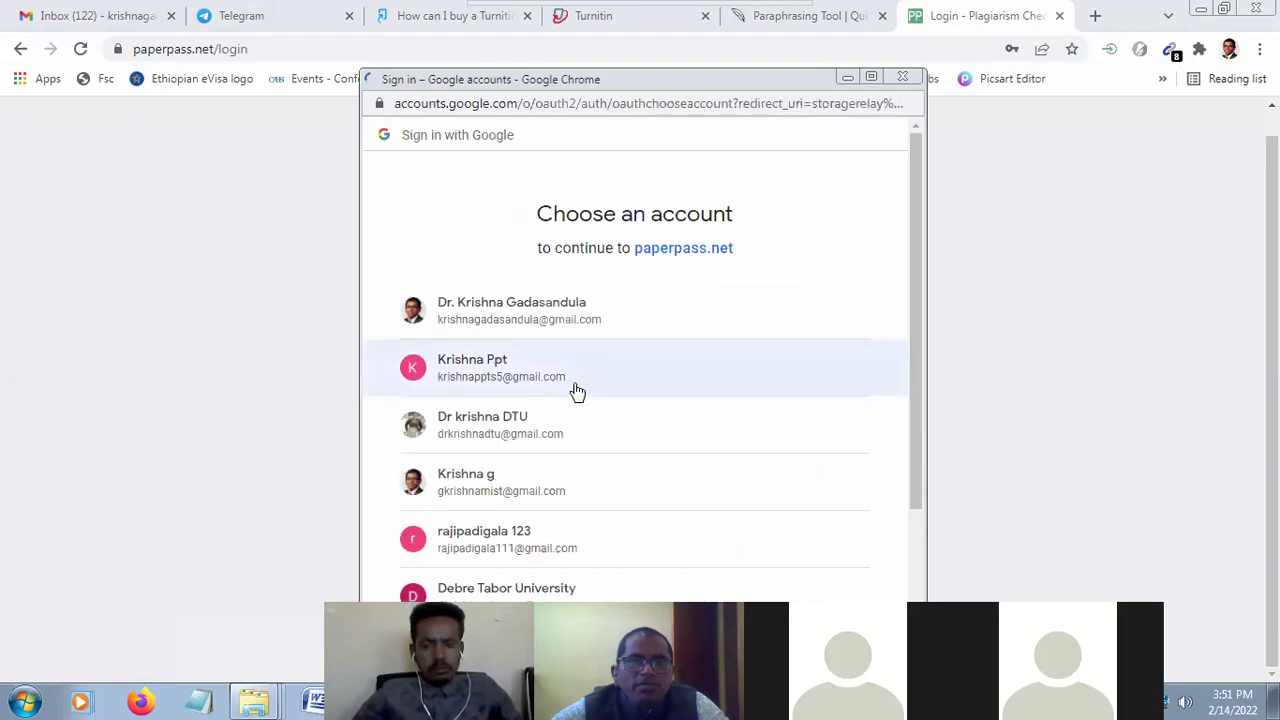
left_click(580, 377)
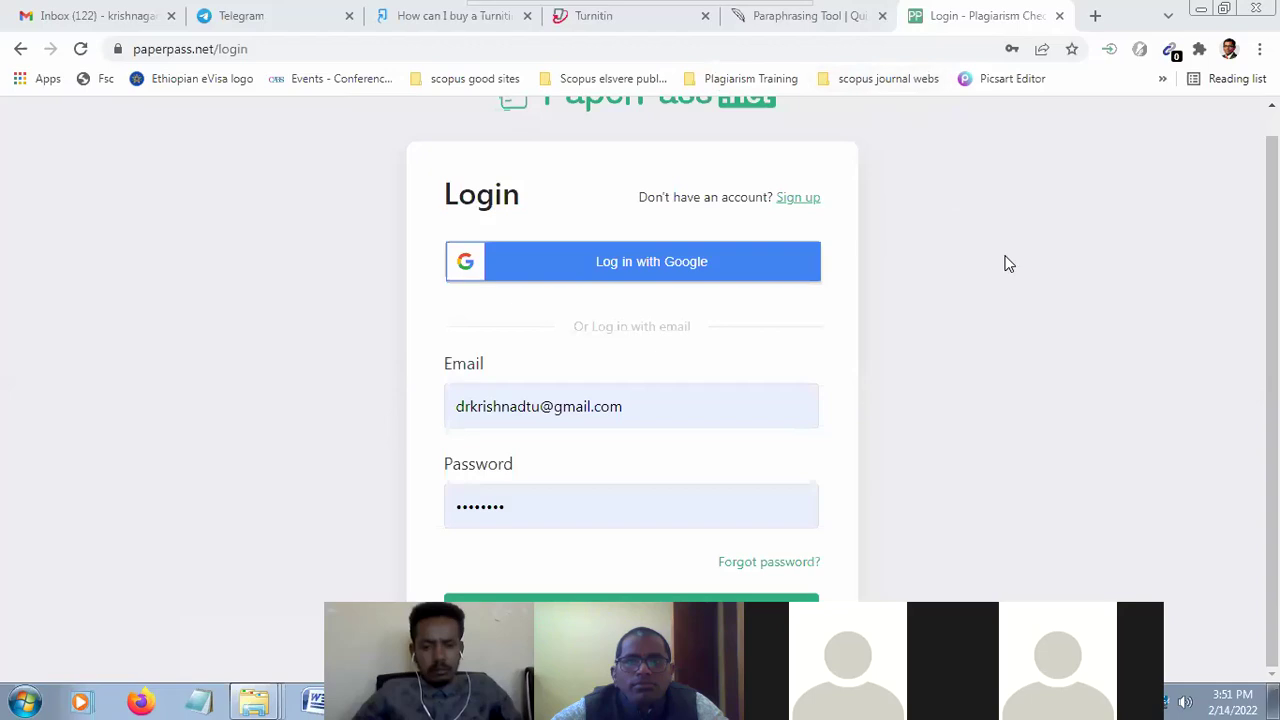
scroll(1008, 265, "up", 1)
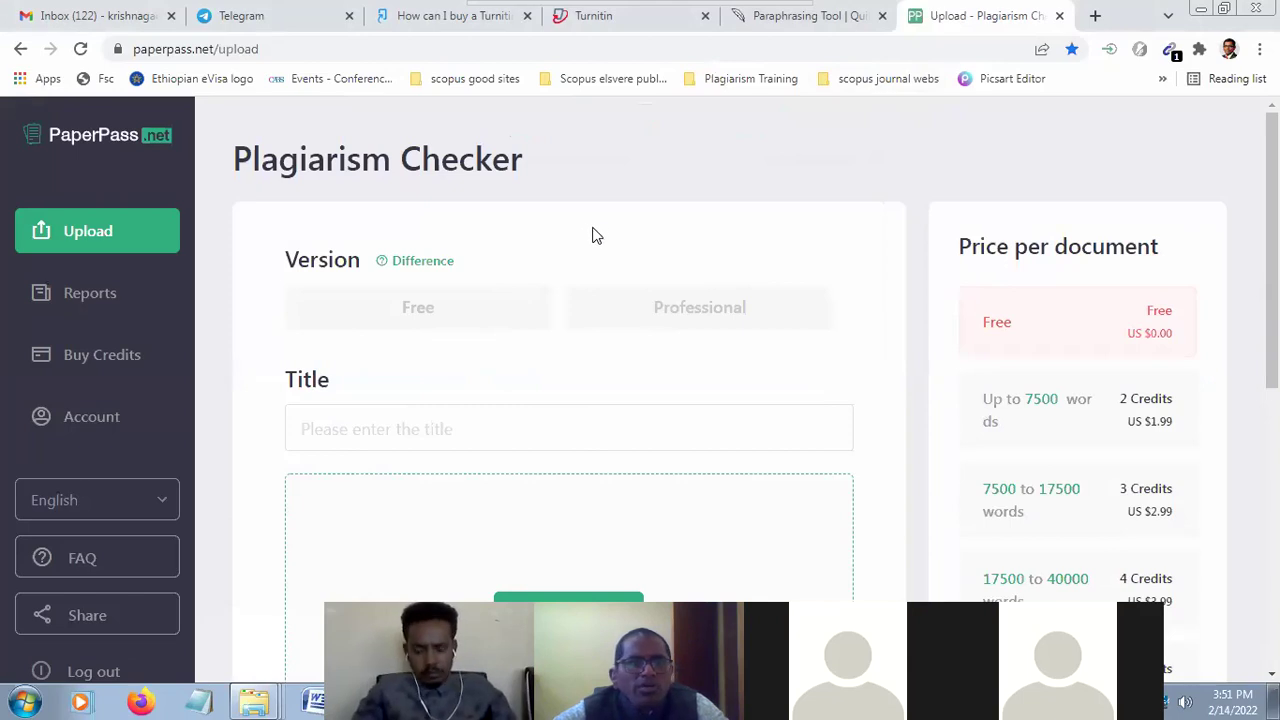
Enter "Test for" as the document title in the Plagiarism Checker upload form
scroll(594, 241, "down", 2)
left_click(480, 240)
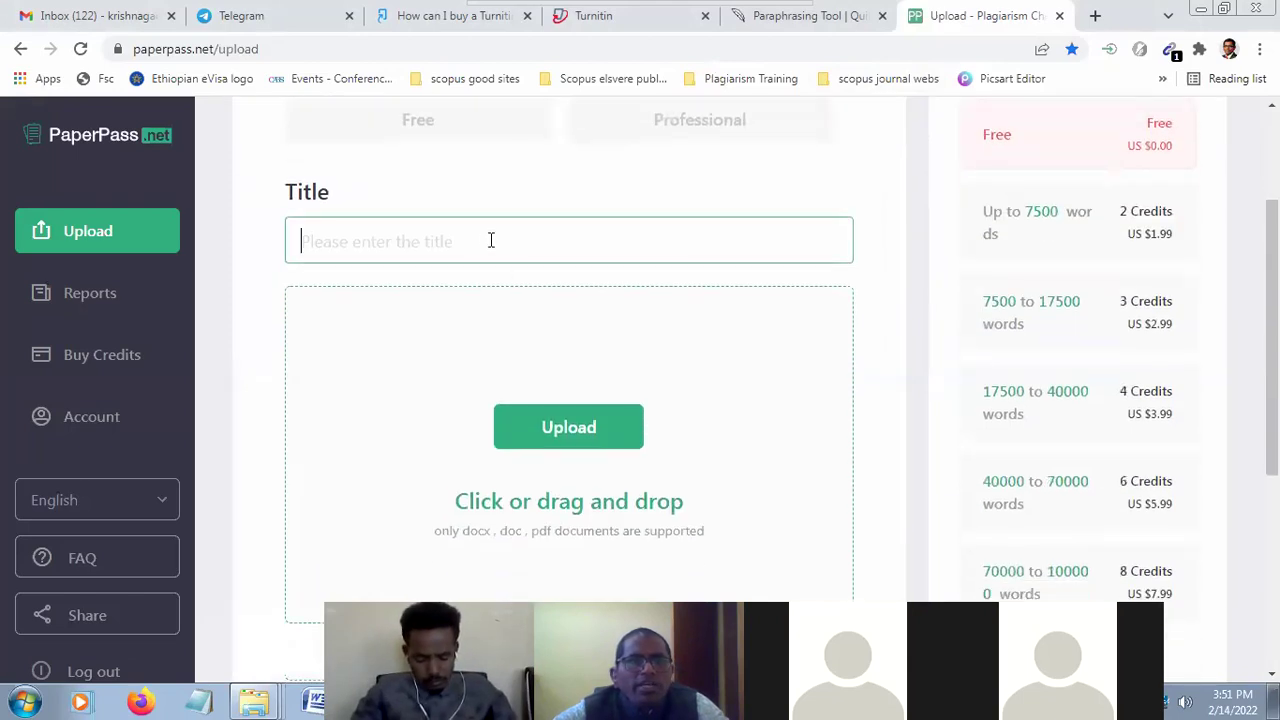
scroll(515, 249, "up", 2)
scroll(512, 296, "down", 1)
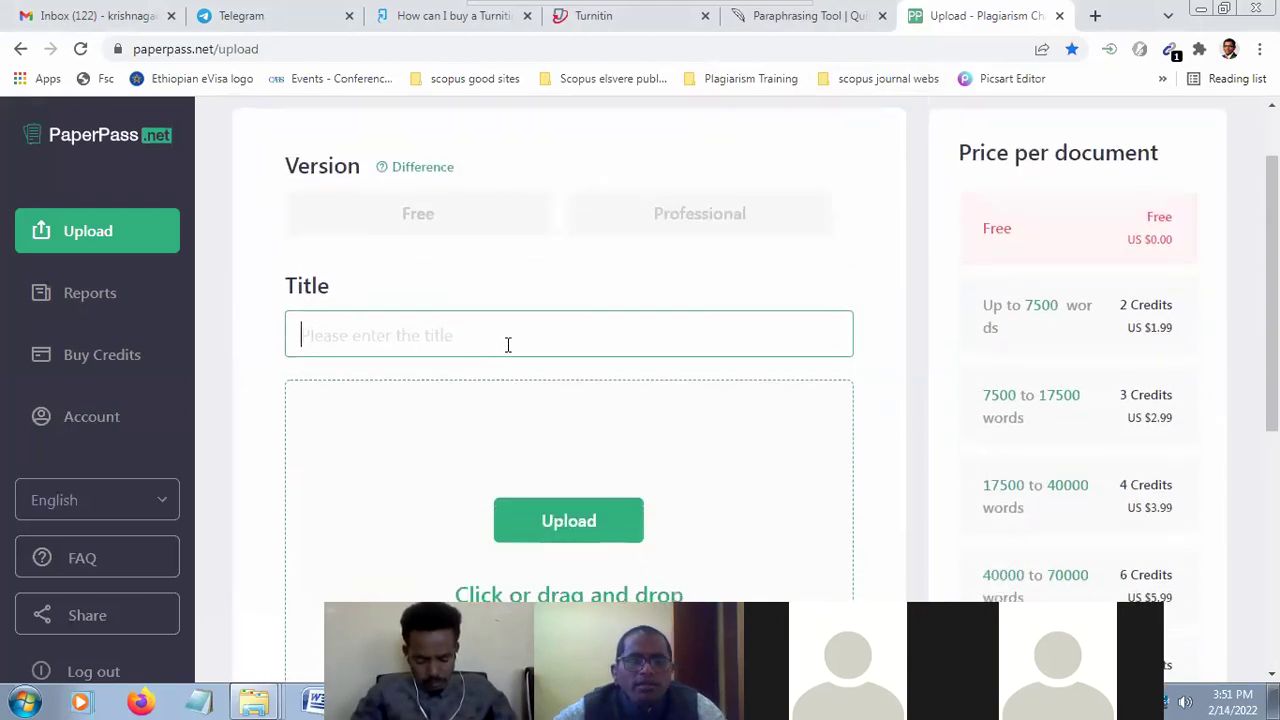
type("Test fo r")
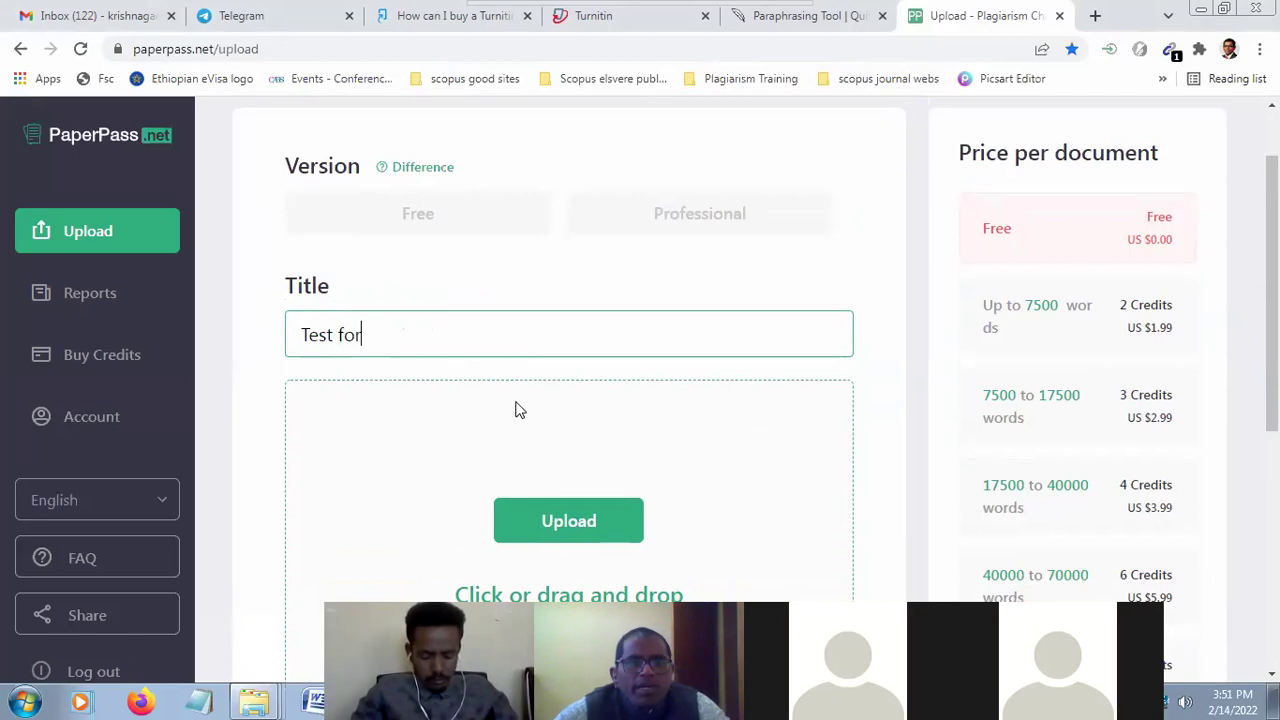
Try to upload the document "Test_plag before ICQP" from the ICQP folder for the plagiarism check
scroll(518, 410, "down", 1)
left_click(570, 424)
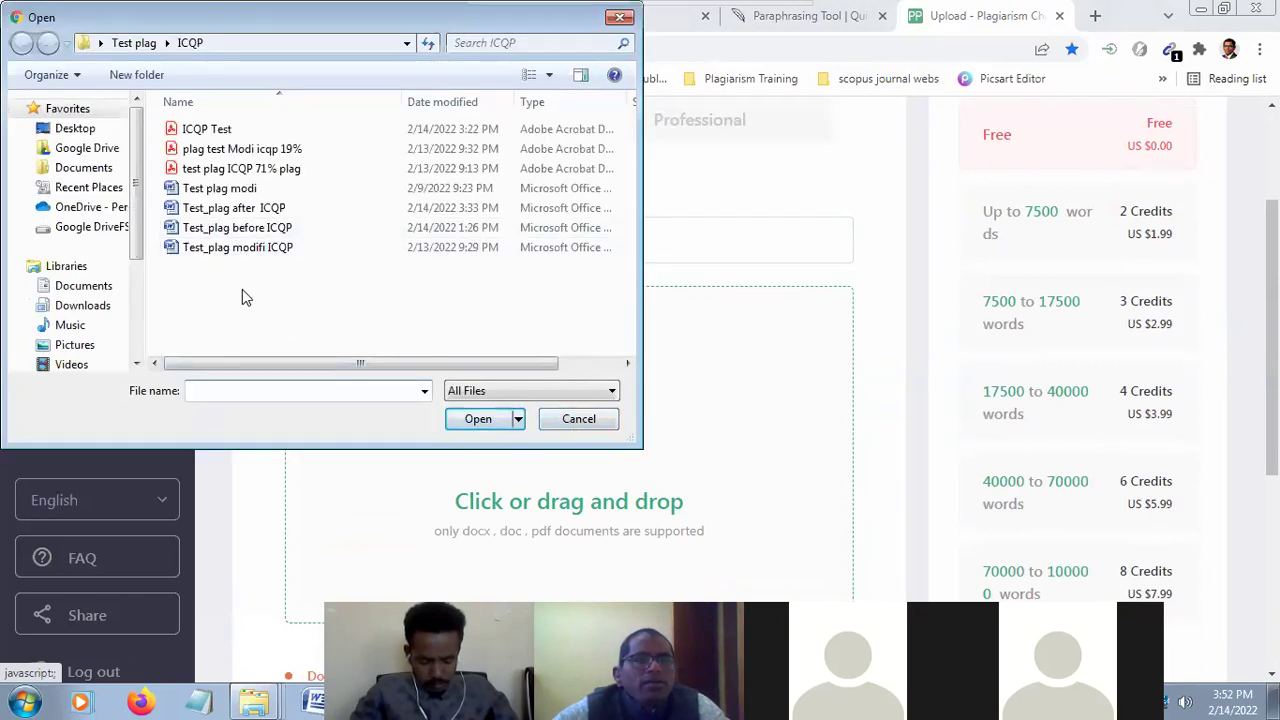
left_click(265, 229)
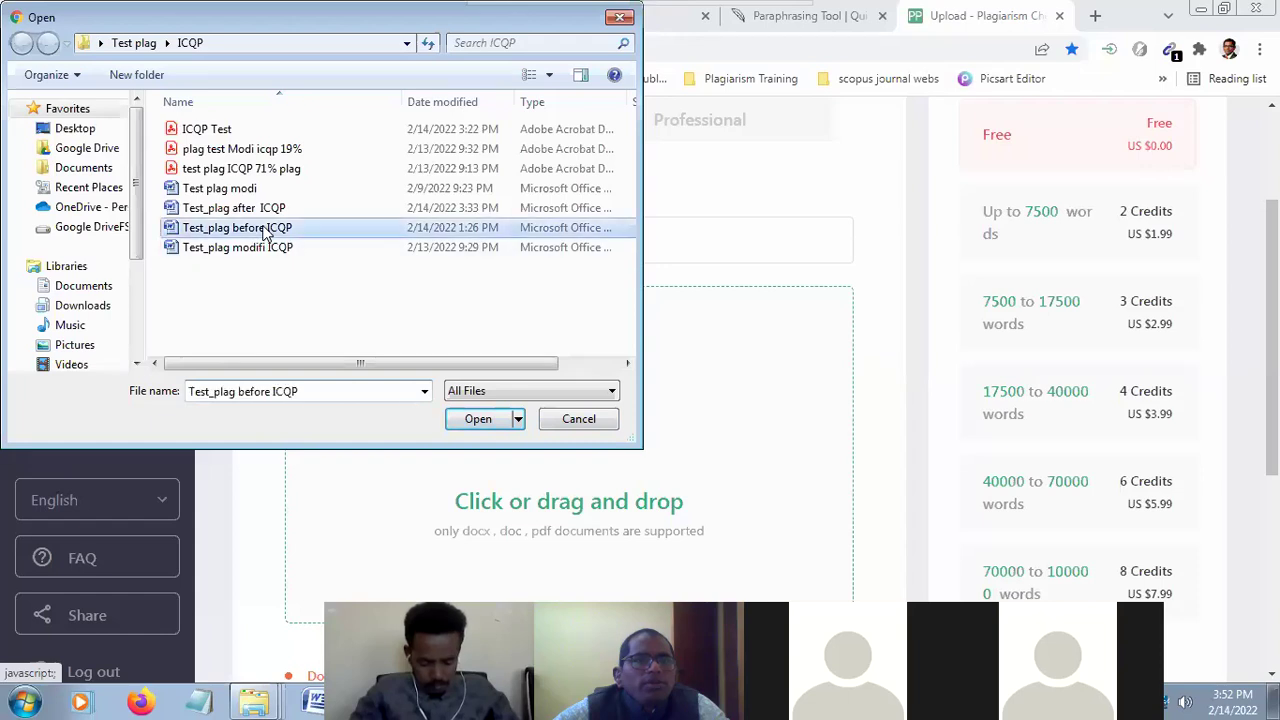
left_click(480, 419)
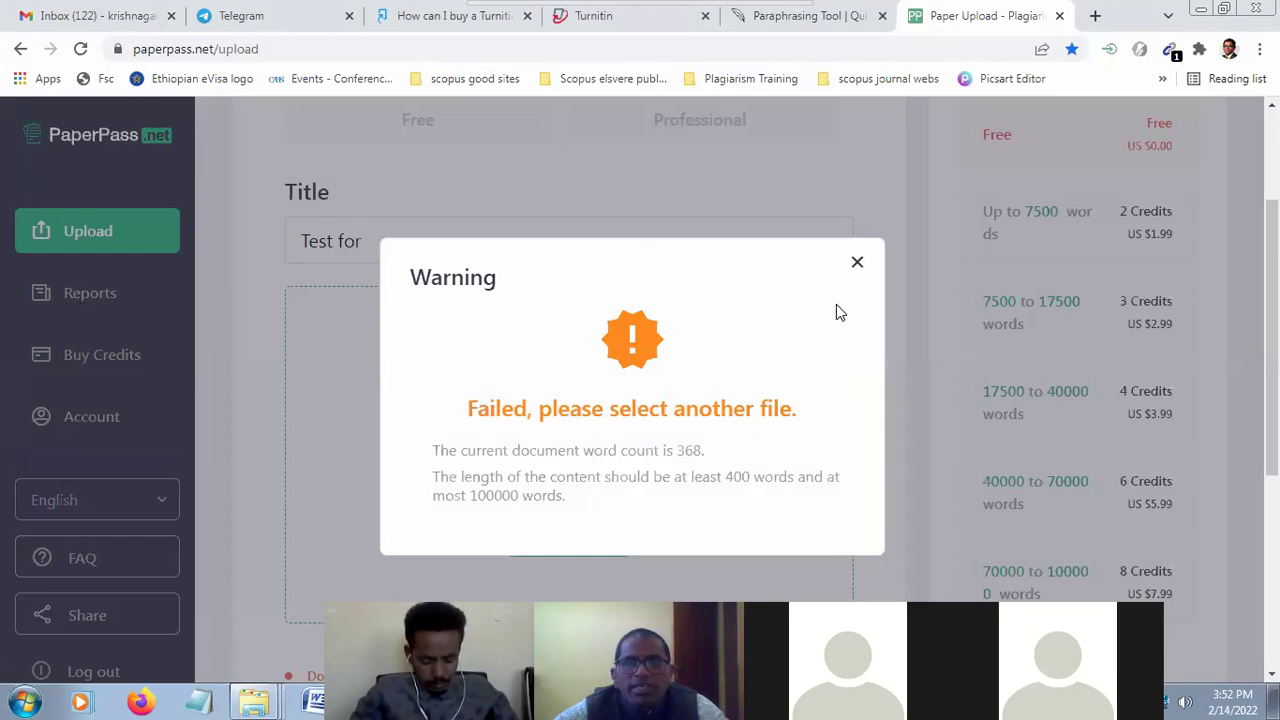
left_click(856, 263)
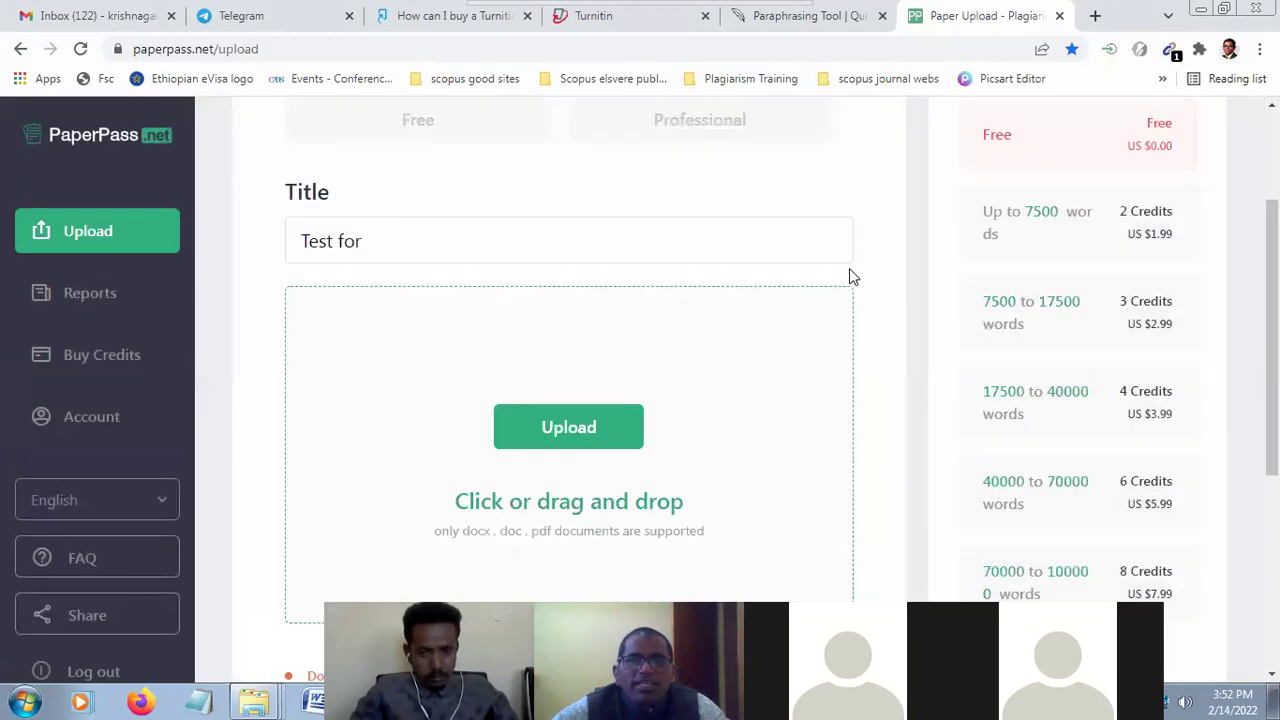
Minimize the browser and the Plagiarism ppt presentation, and close Plagiarism Checker X to reach the desktop
left_click(1204, 12)
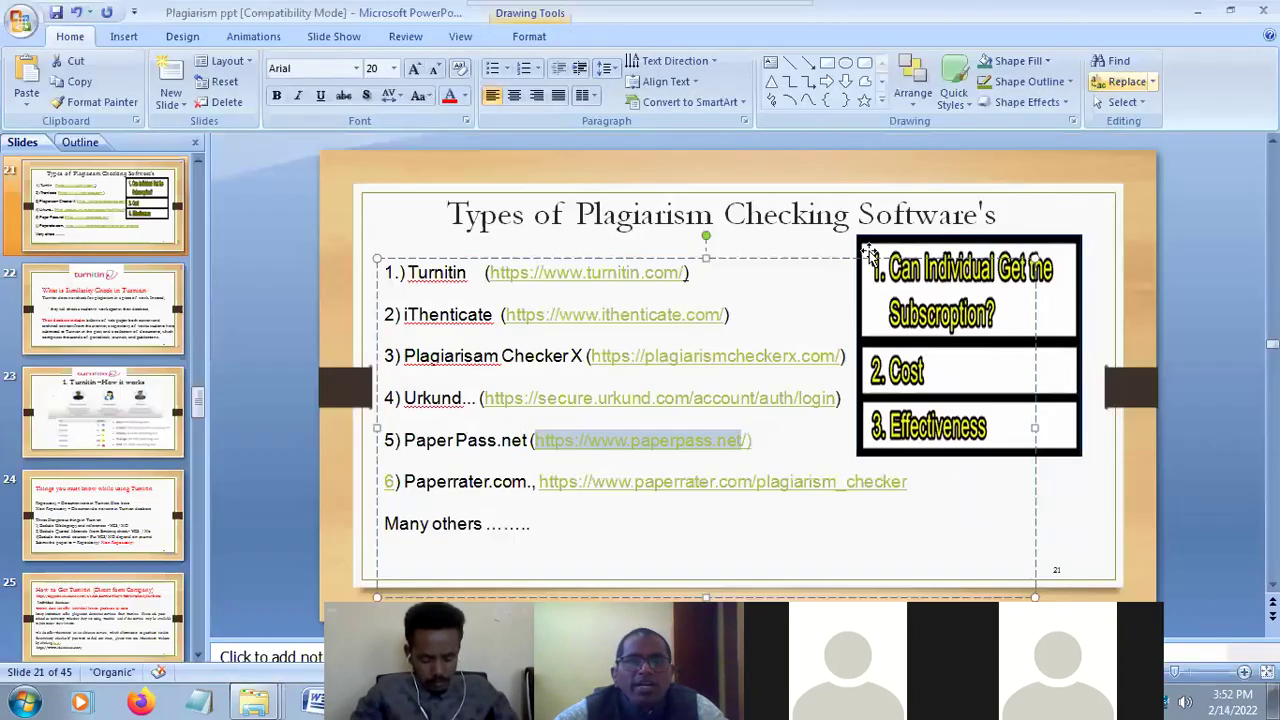
left_click(1200, 9)
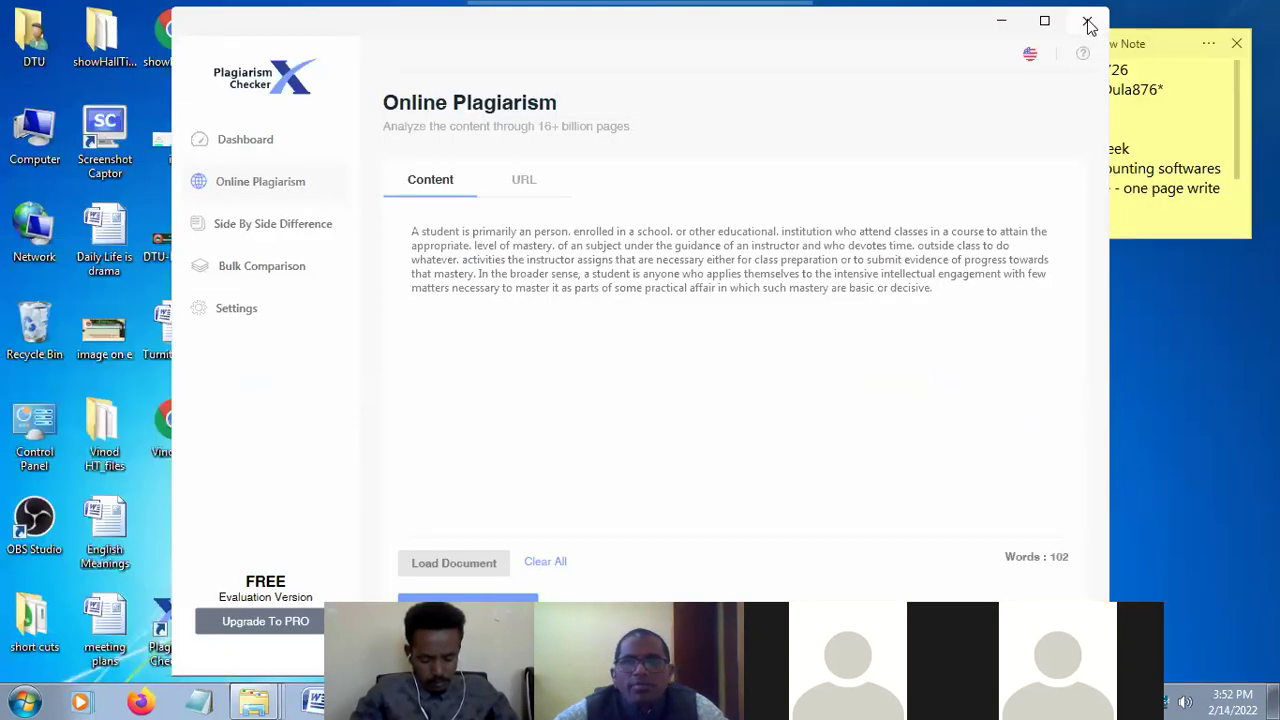
left_click(1088, 22)
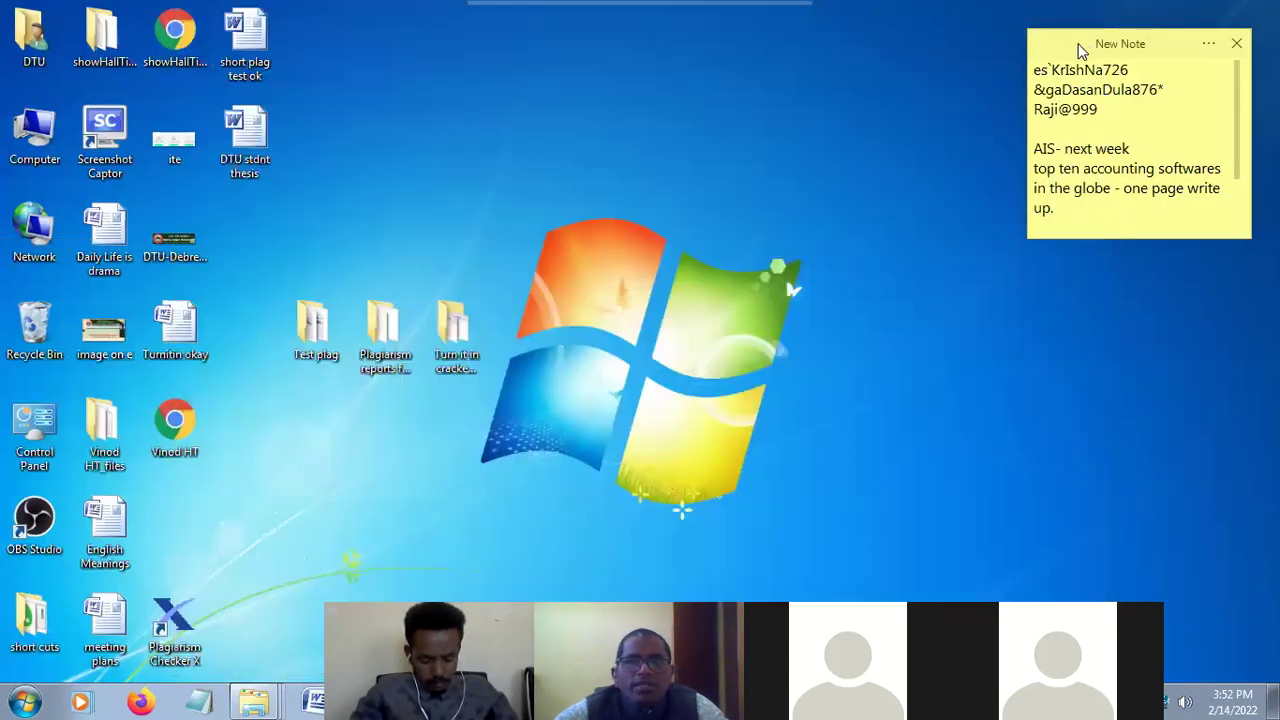
Open the "Test plag" document in Word from the desktop's Test plag folder and look through its text
double_click(322, 342)
left_click(503, 455)
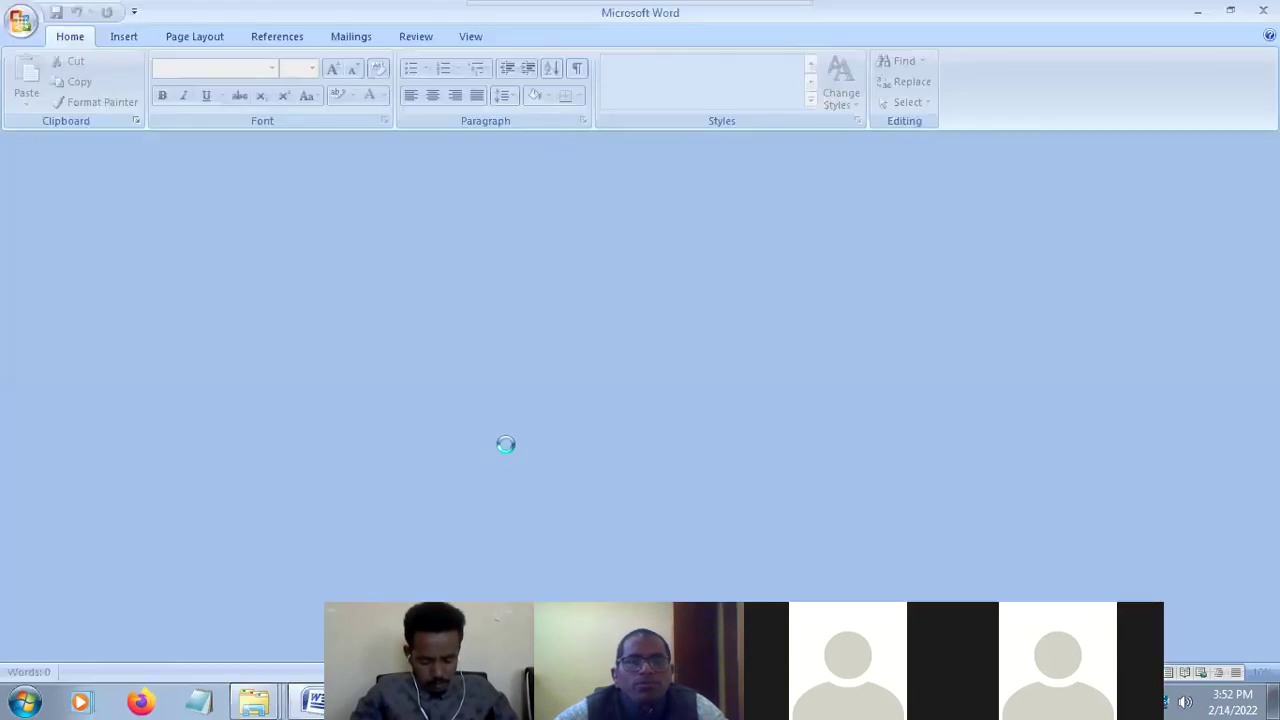
scroll(640, 400, "down", 6)
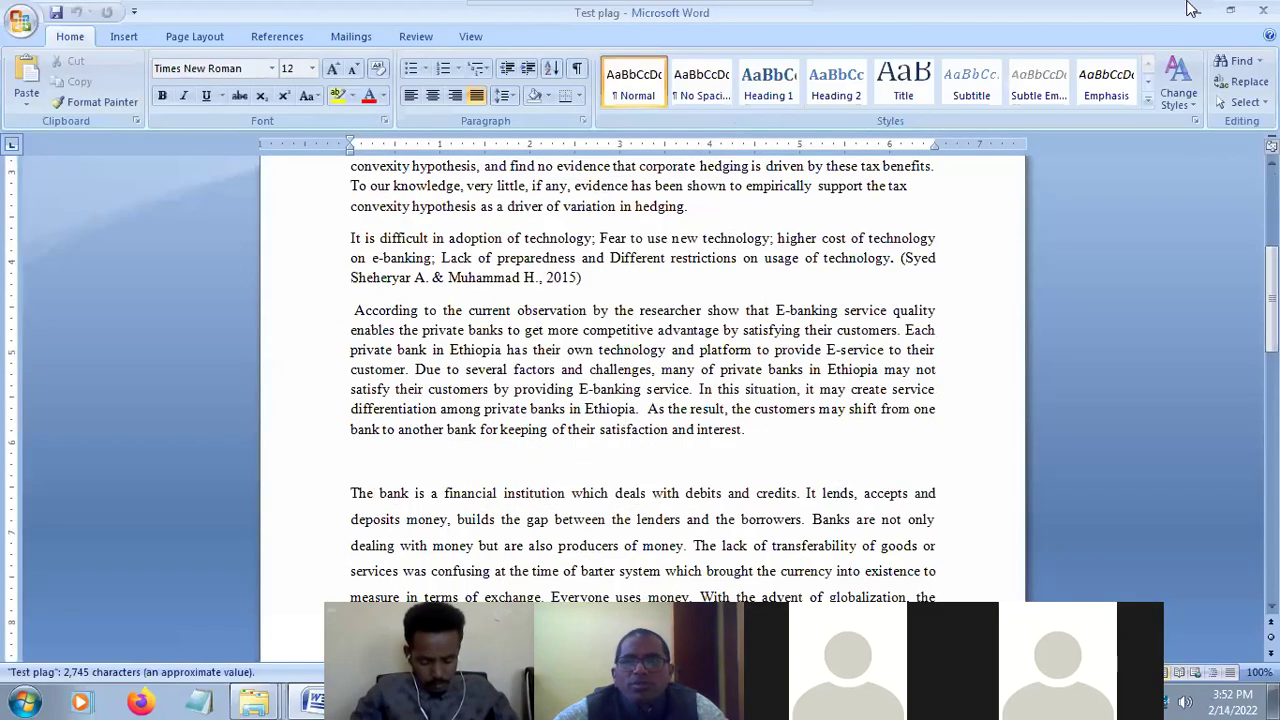
Open the "DTU stdnt thesis" document from the desktop and go to Chapter-1: Introduction, section 1.1 Background of the Study
left_click(1198, 12)
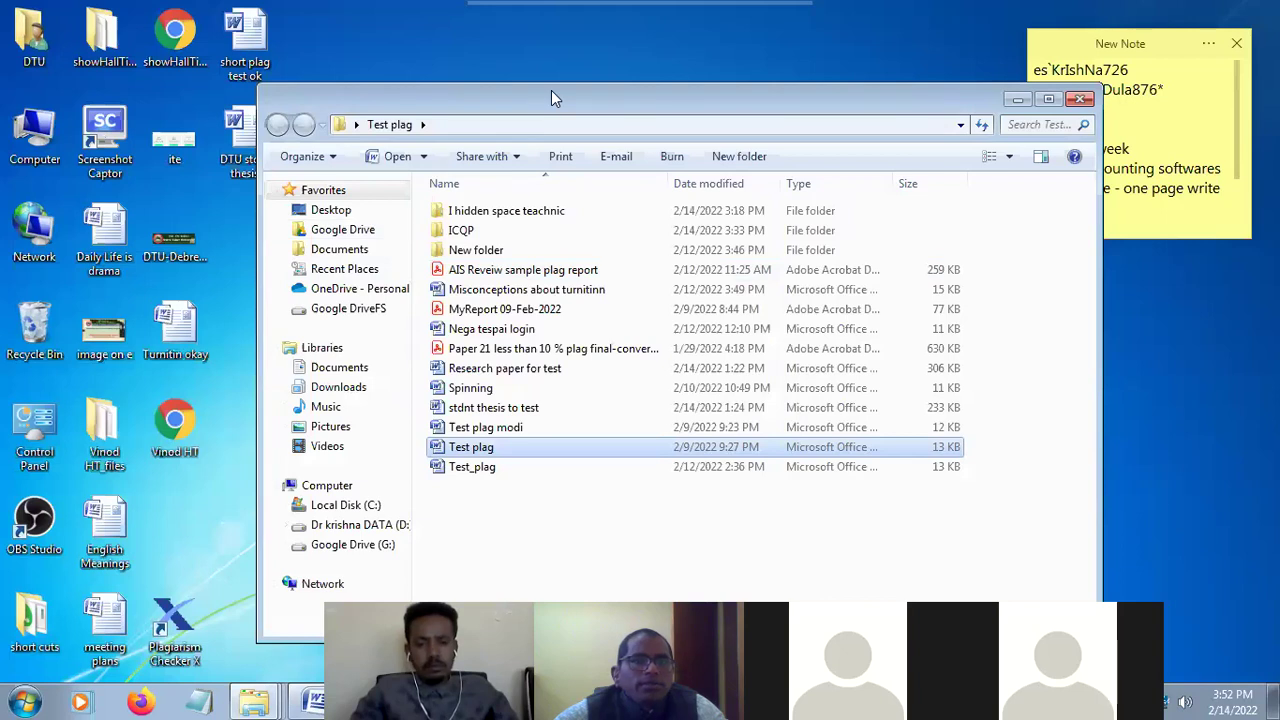
left_click_drag(551, 90, 802, 84)
double_click(263, 152)
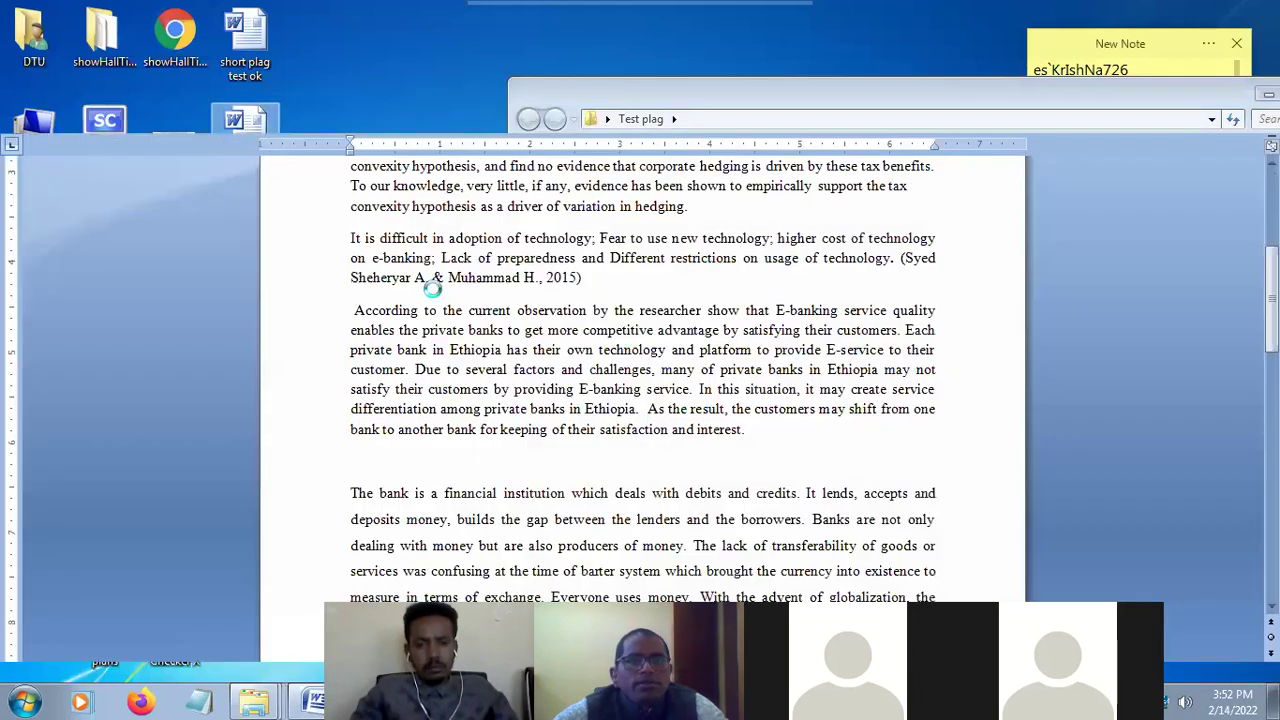
scroll(460, 310, "down", 6)
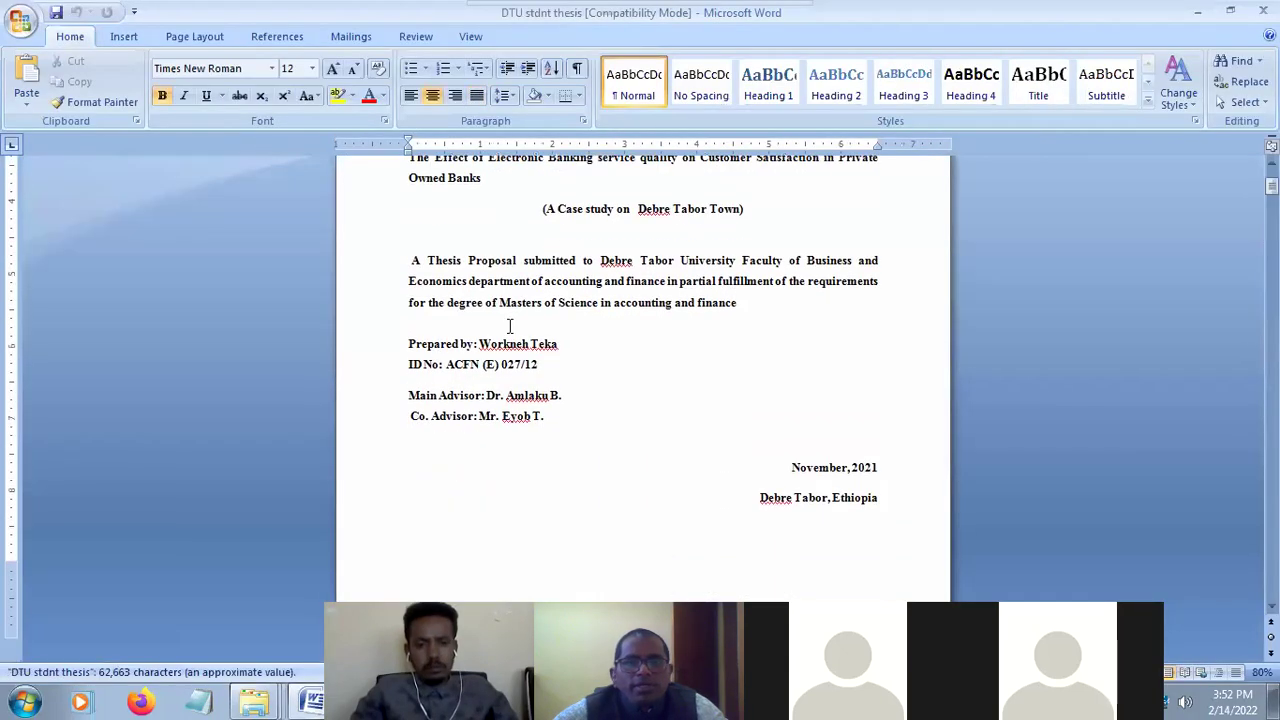
scroll(578, 315, "down", 20)
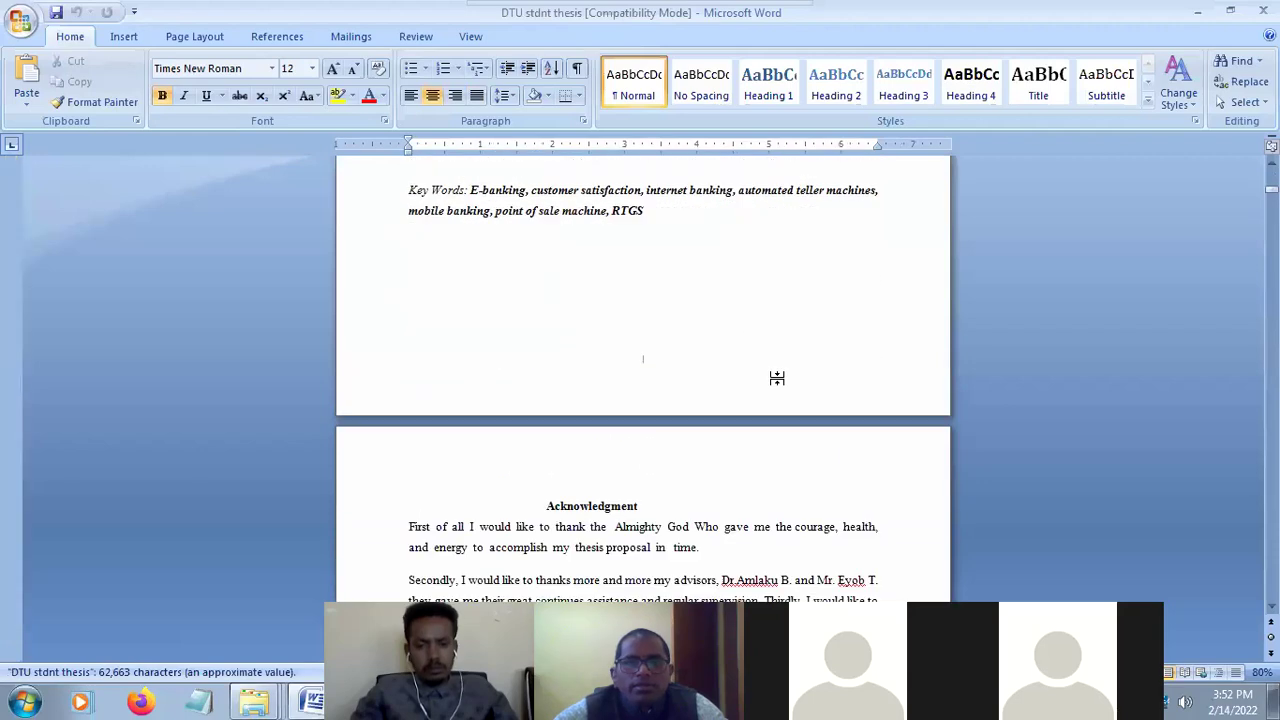
scroll(794, 358, "down", 10)
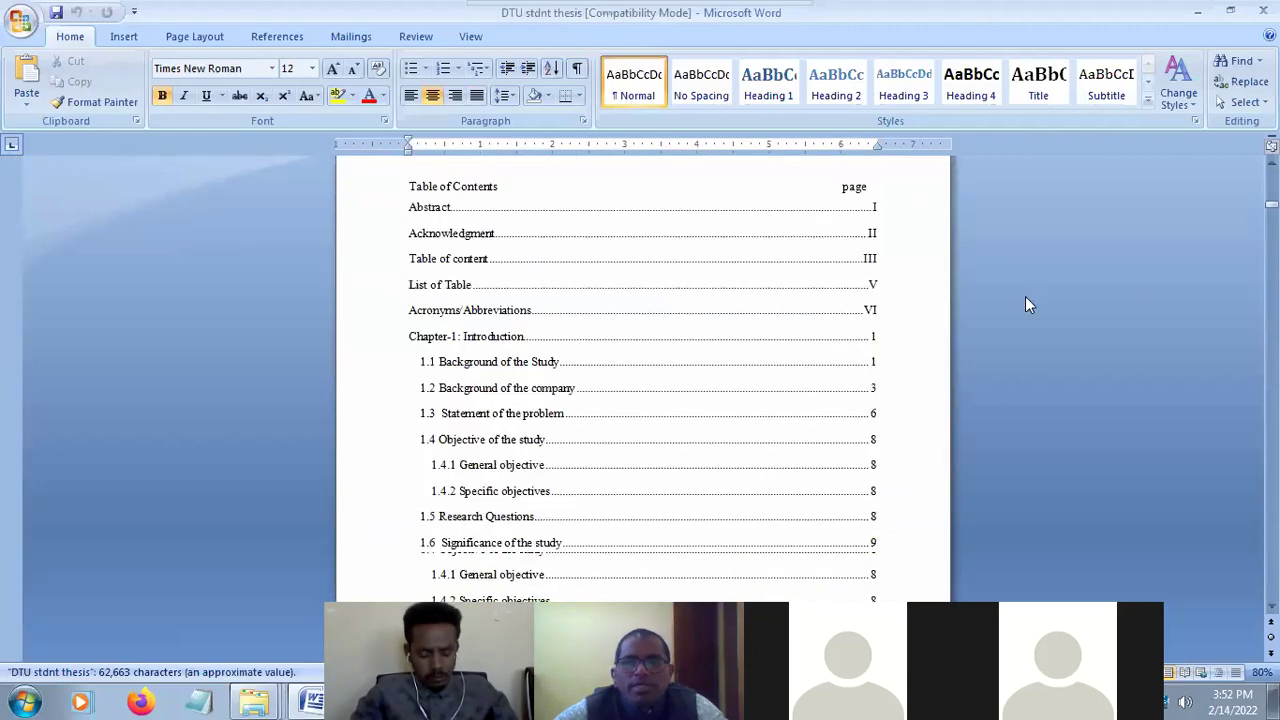
scroll(1163, 254, "down", 10)
scroll(1164, 289, "down", 12)
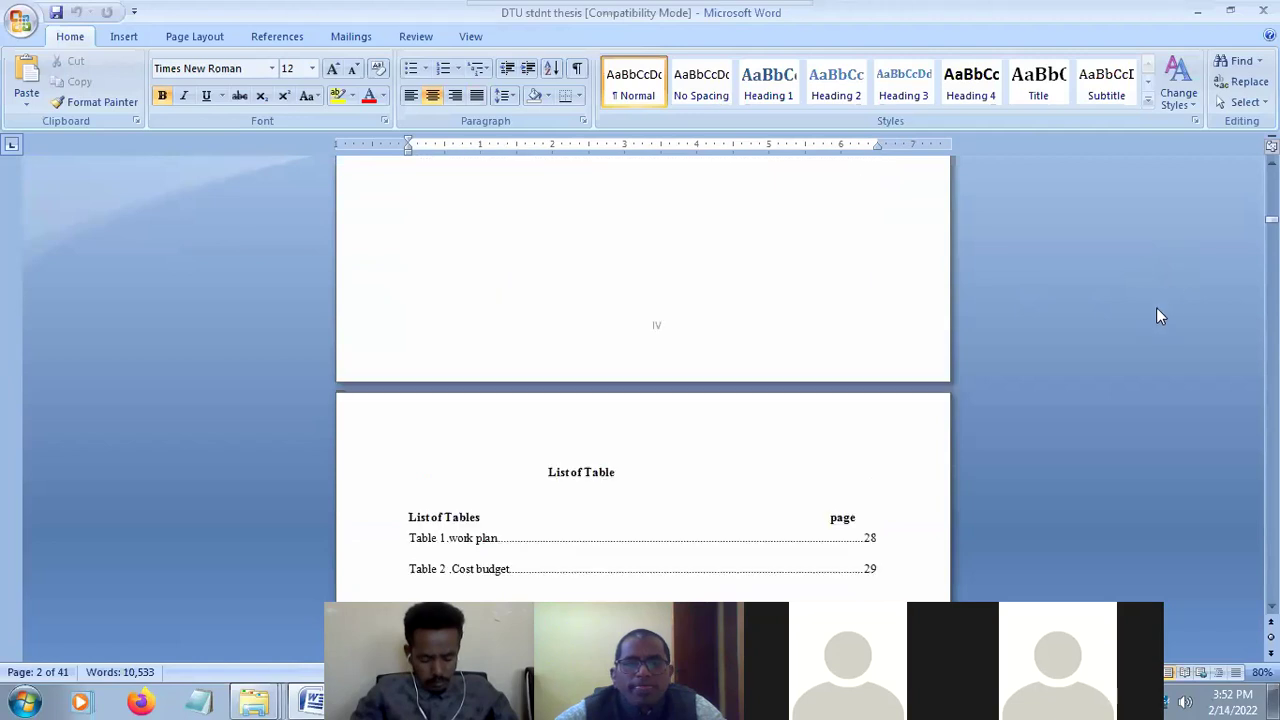
scroll(1153, 299, "down", 12)
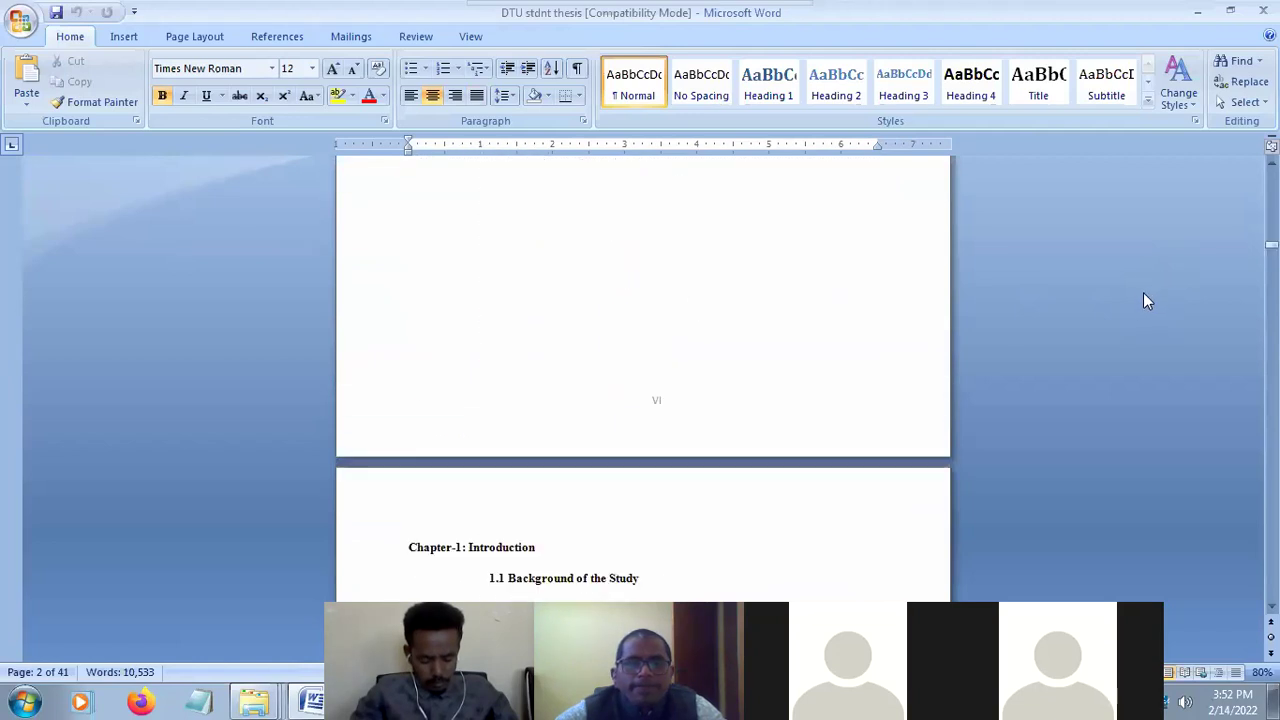
Copy the thesis's e-banking background paragraphs to the end of the "Test plag" document, and close it with the changes saved
left_click_drag(408, 207, 697, 568)
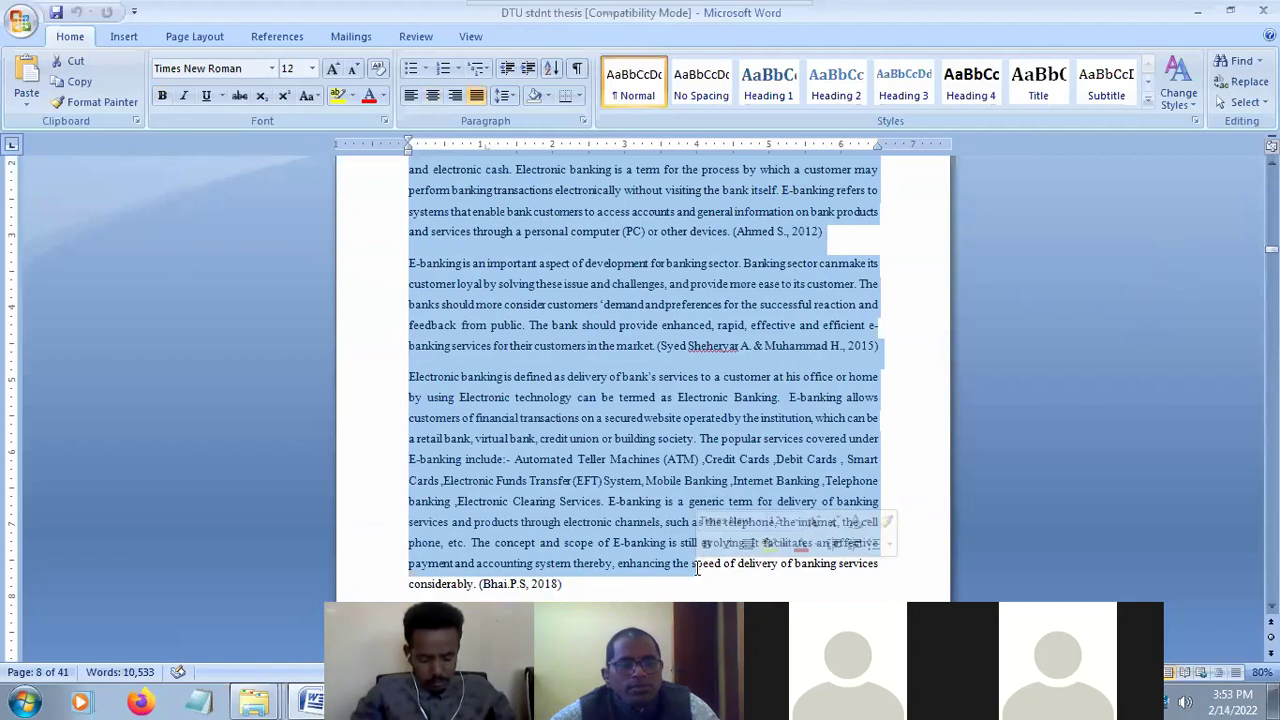
left_click(312, 702)
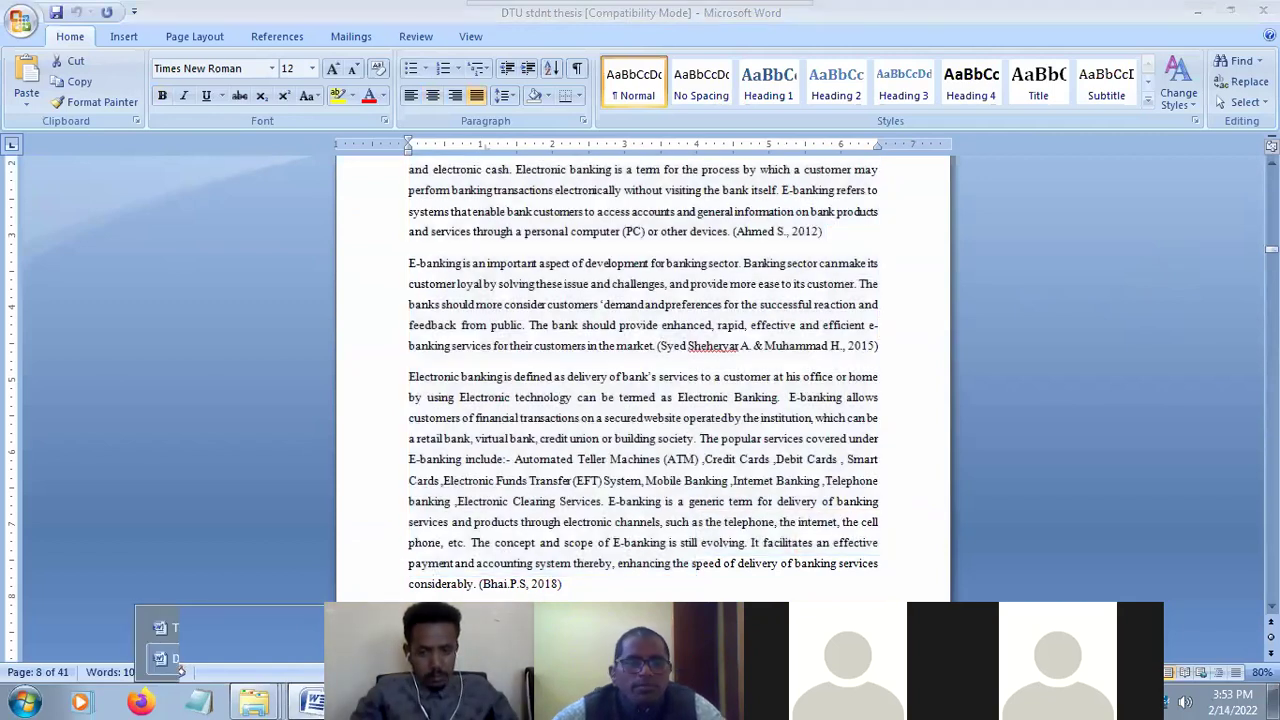
left_click(307, 626)
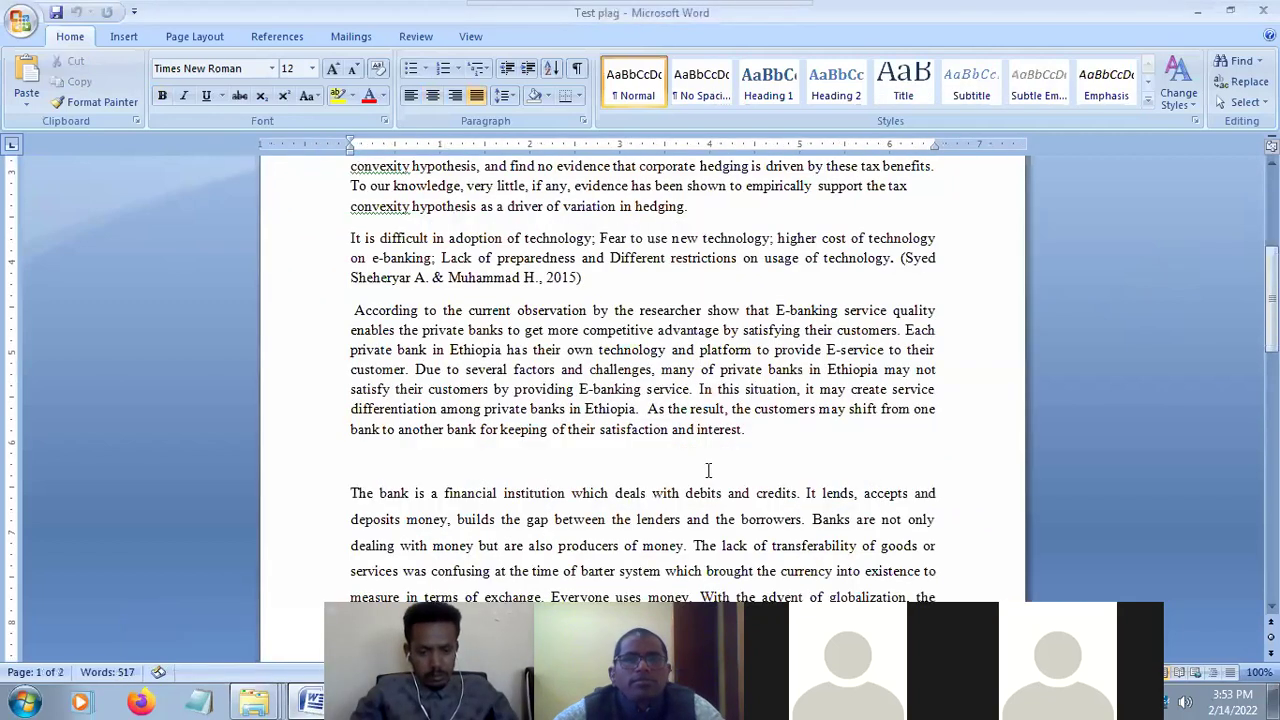
scroll(703, 478, "down", 12)
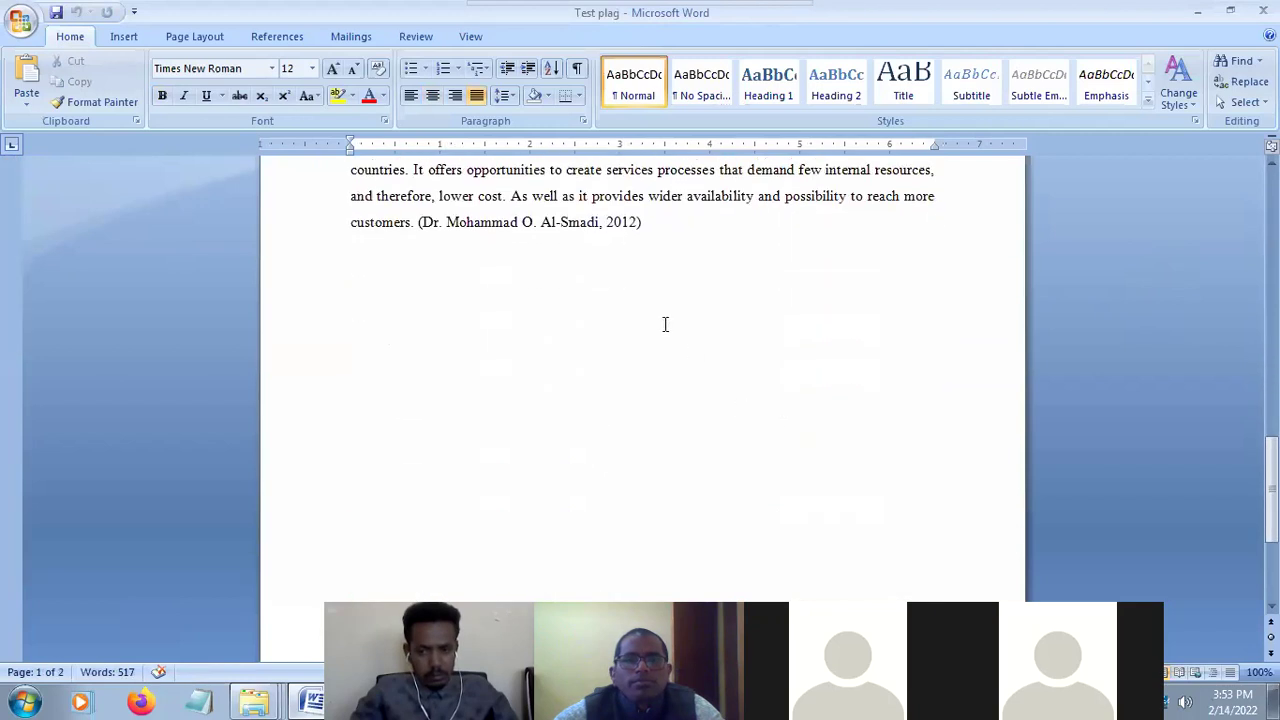
left_click(655, 222)
key("ctrl+v")
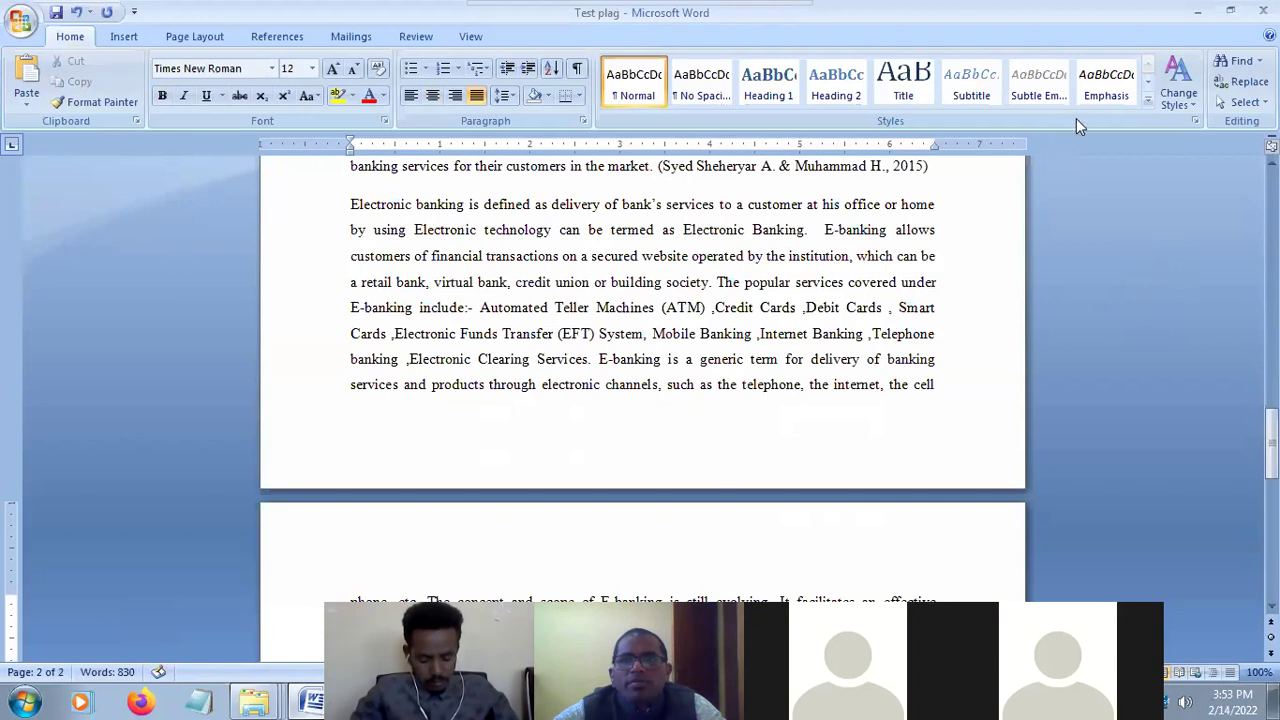
left_click(1263, 10)
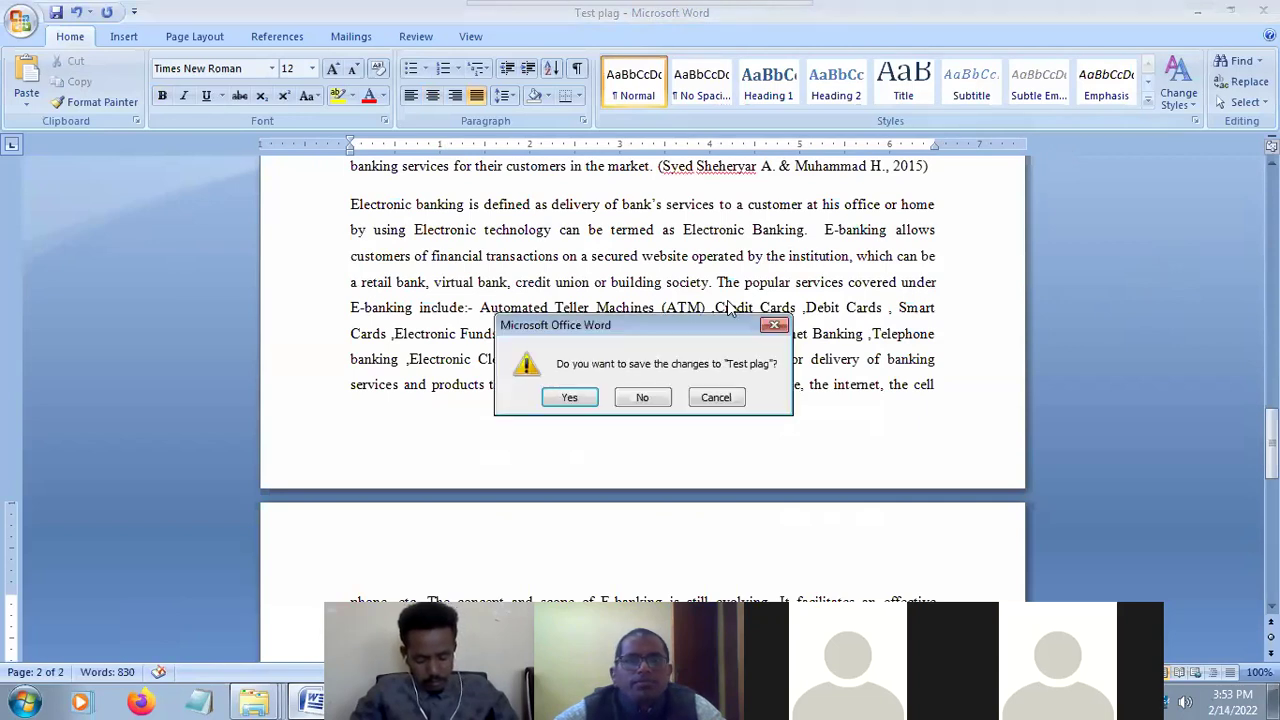
left_click(574, 398)
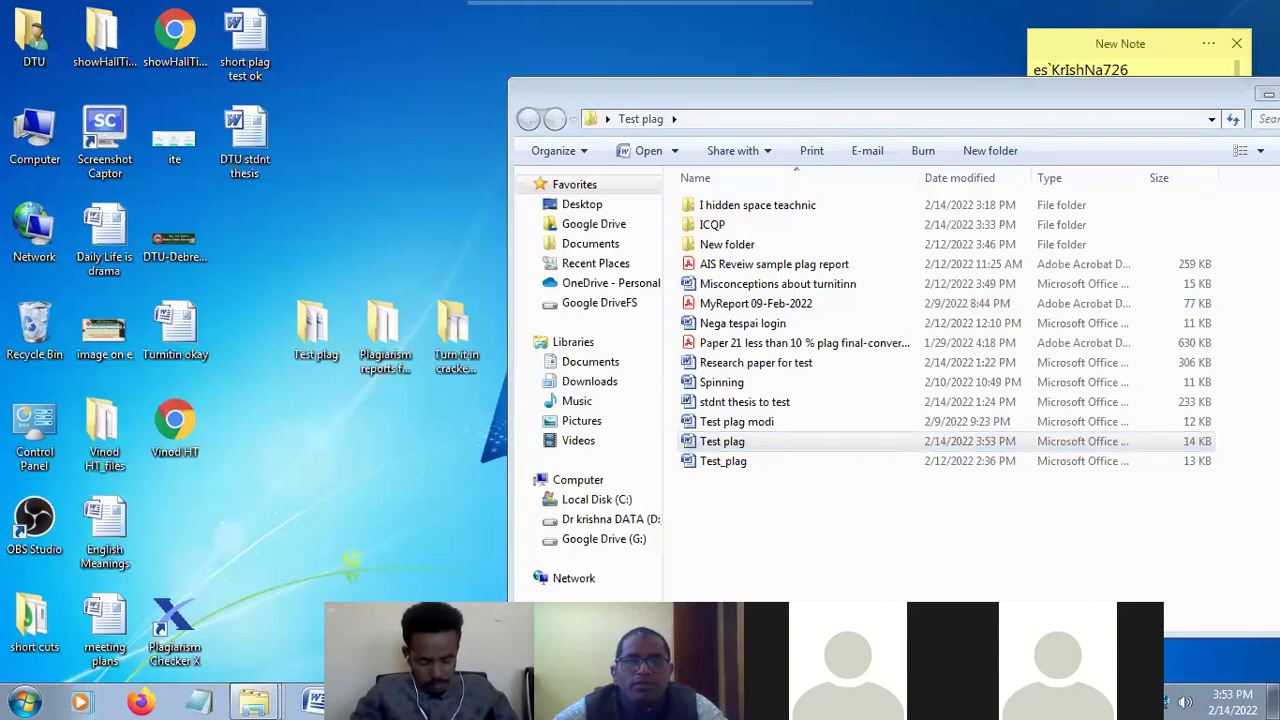
Switch back to PaperPass in Chrome and try again to upload the document "Test_plag before ICQP"
key("alt+Tab")
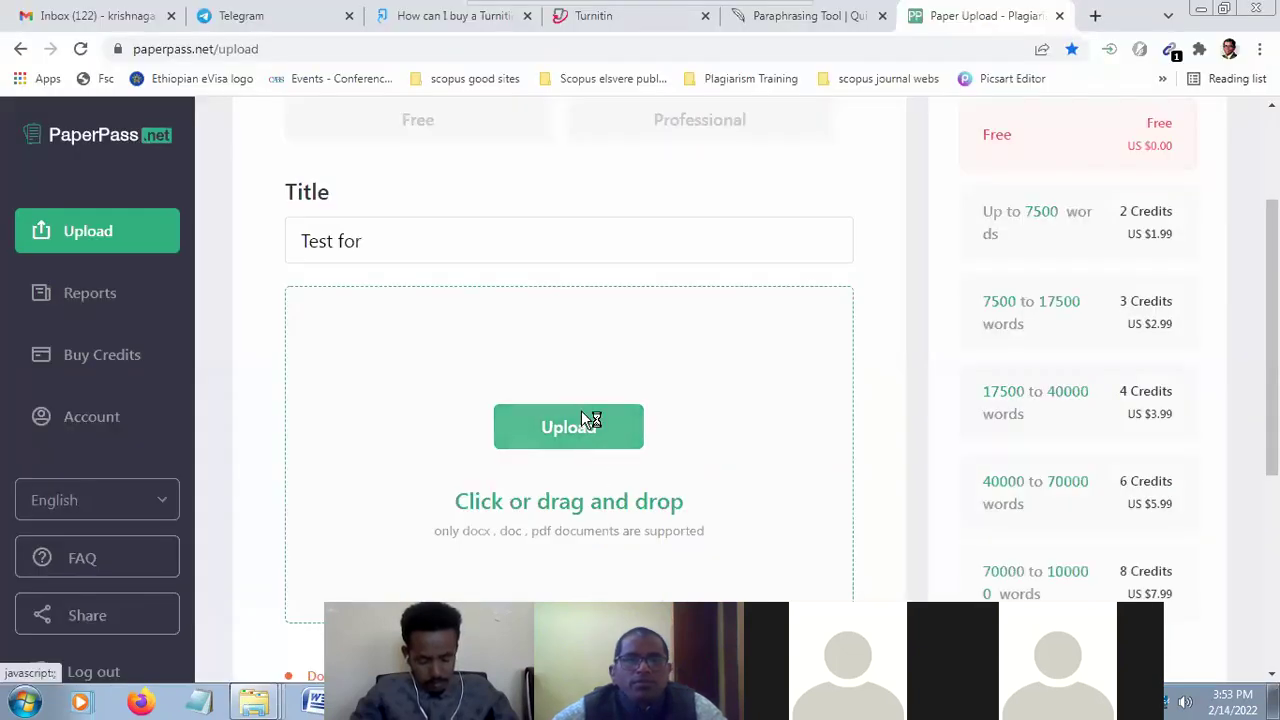
left_click(583, 420)
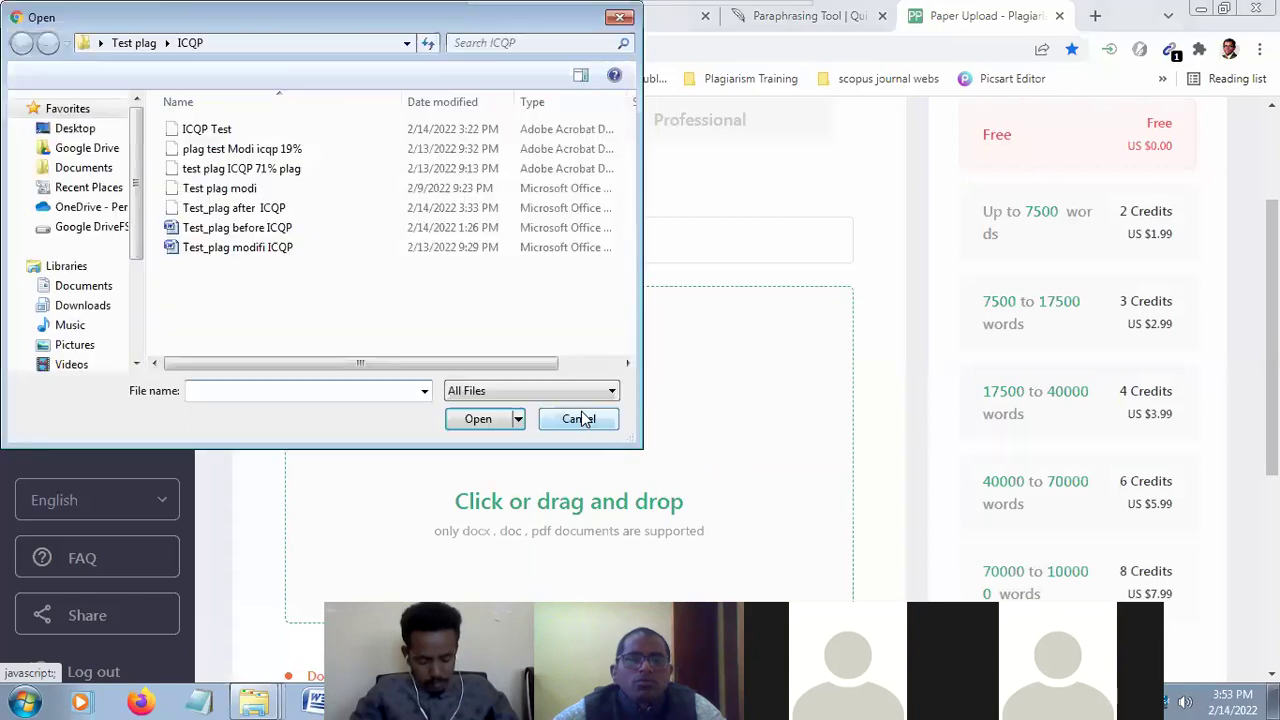
left_click(275, 229)
left_click(512, 424)
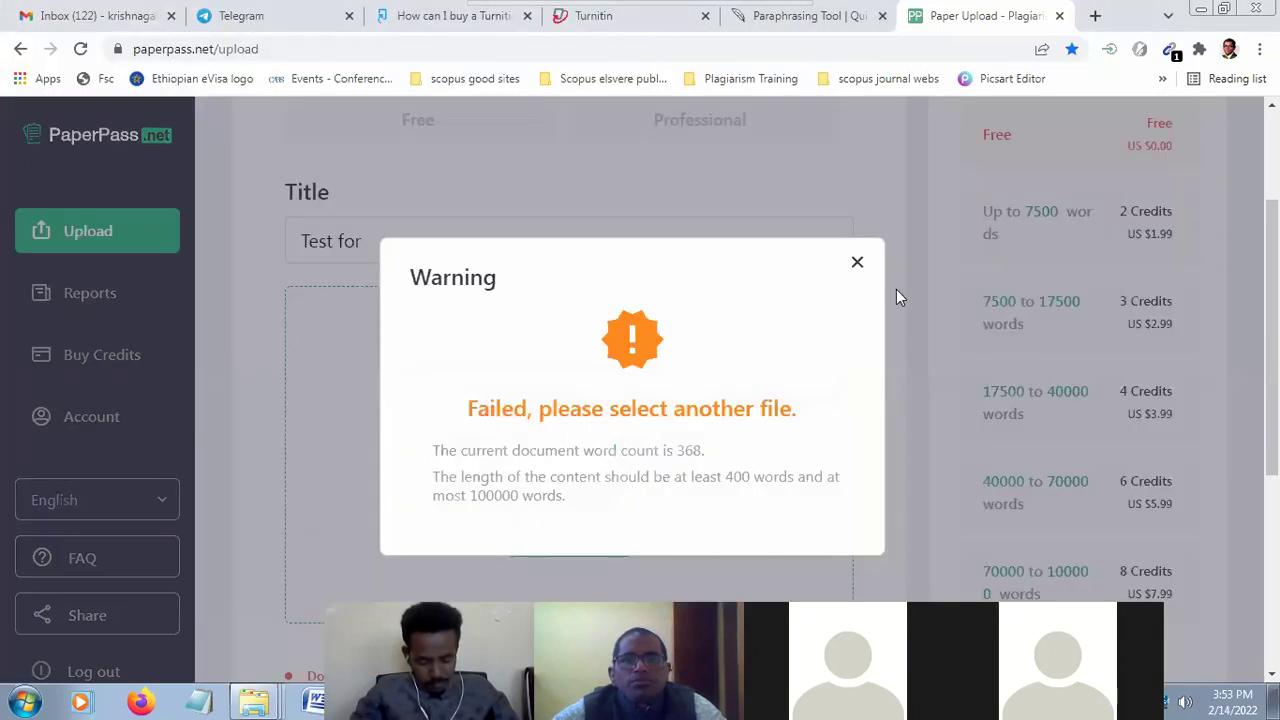
left_click(860, 265)
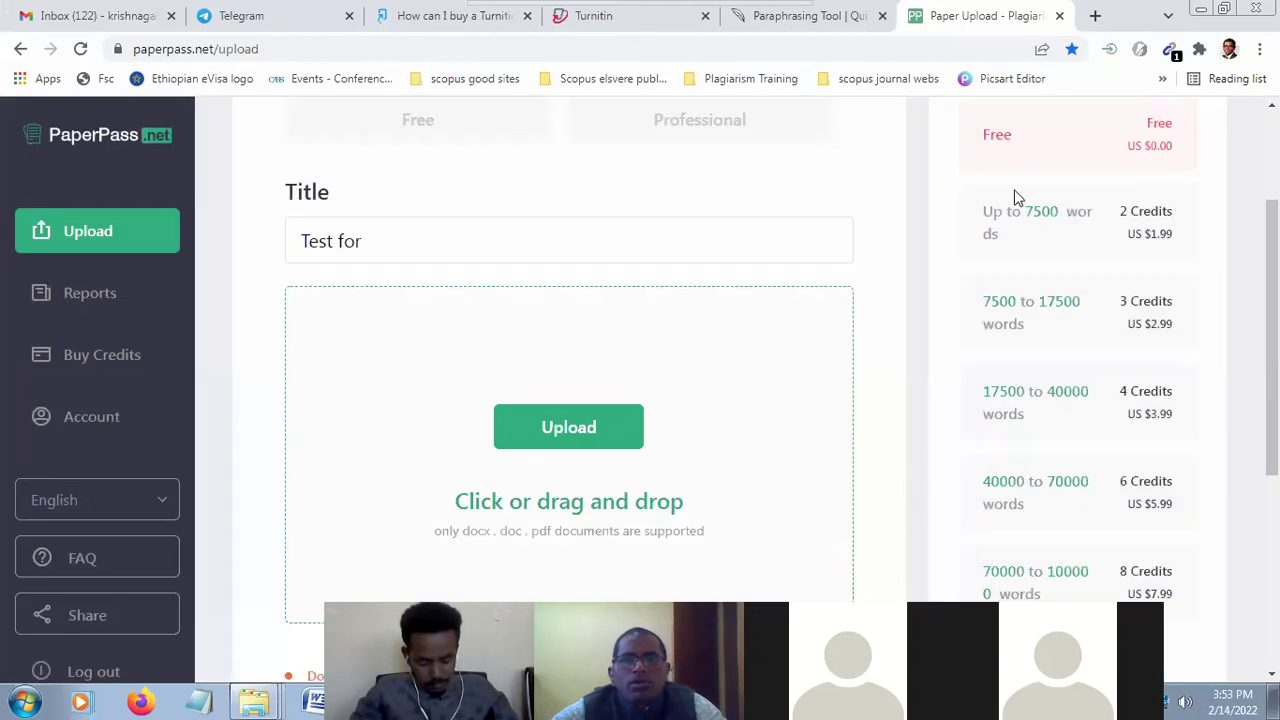
Open the "Test plag" document from the Test plag folder, check the added e-banking paragraphs, and close it
left_click(1201, 10)
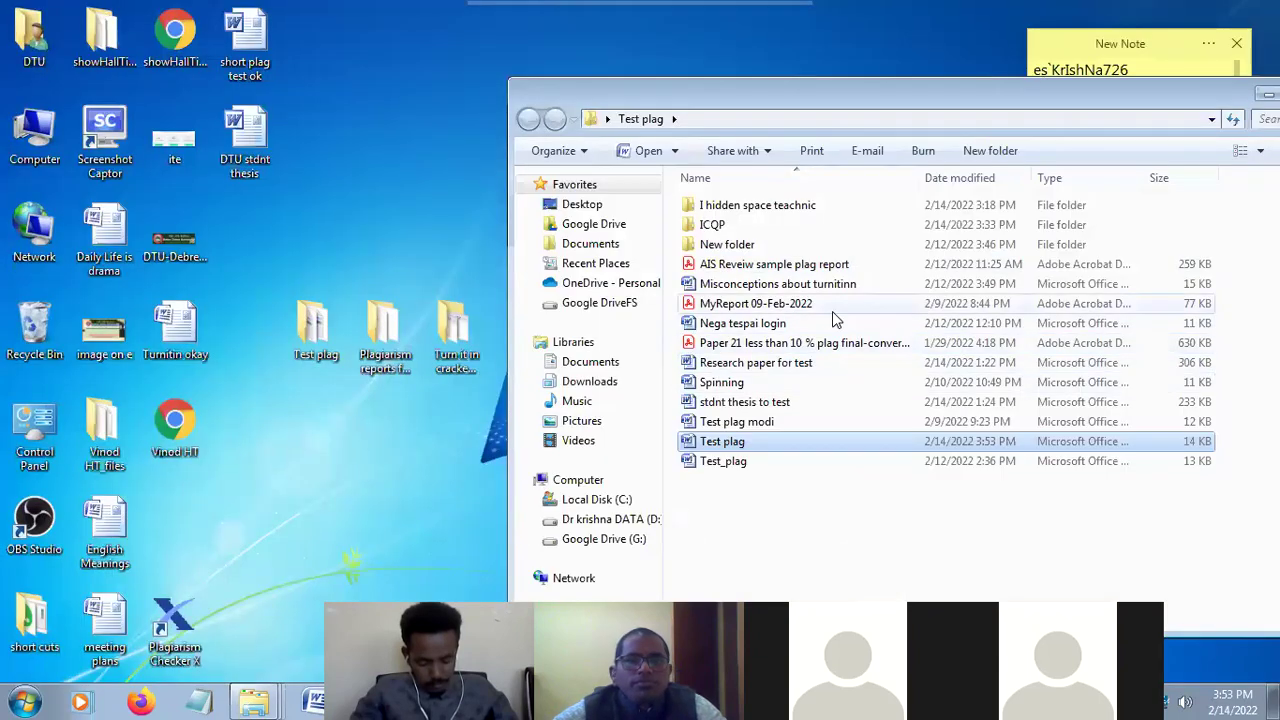
left_click(772, 450, "ctrl")
left_click(782, 447)
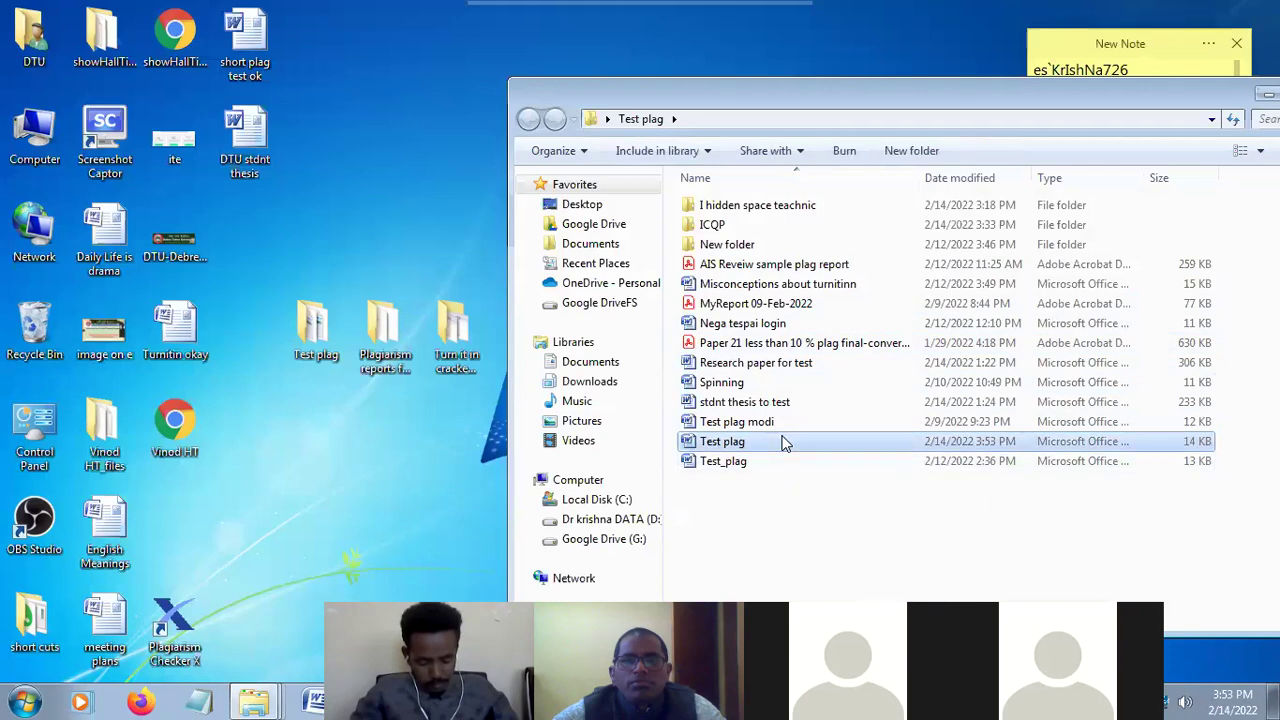
double_click(782, 447)
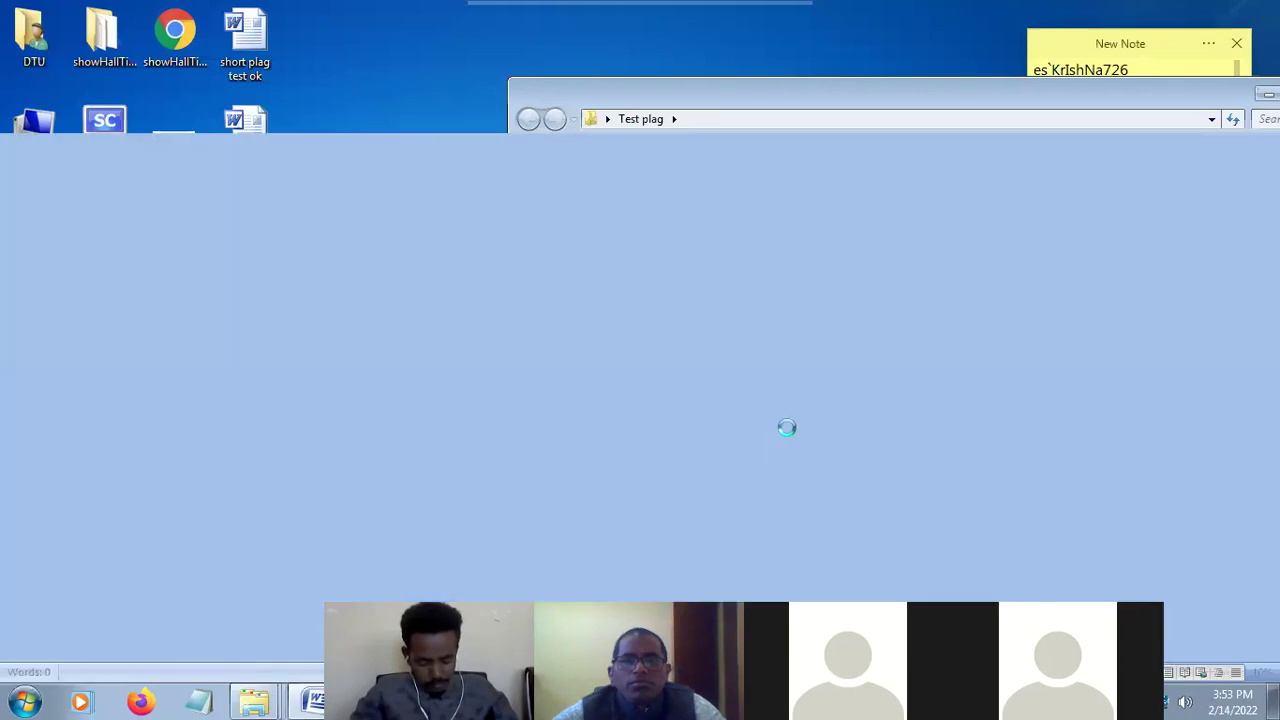
scroll(787, 428, "down", 10)
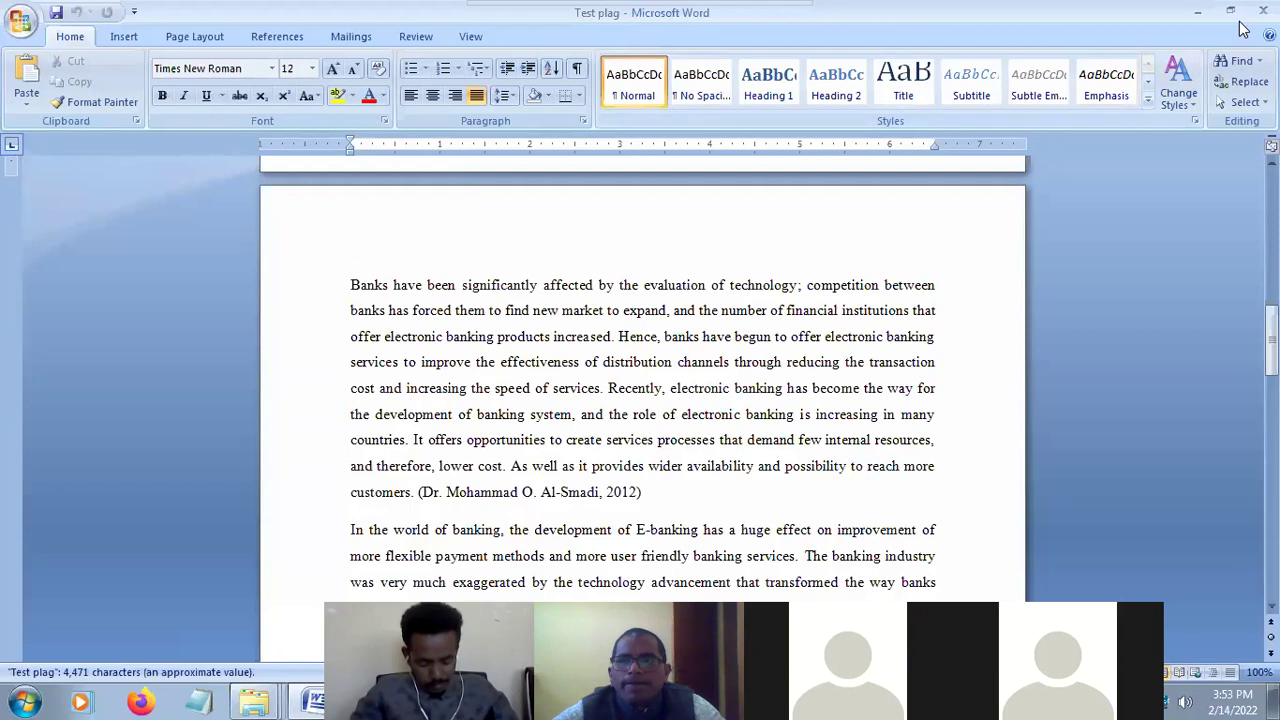
left_click(1263, 10)
Move the "Test plag" document out of the Test plag folder onto the desktop and close the folder window
left_click_drag(800, 443, 294, 446)
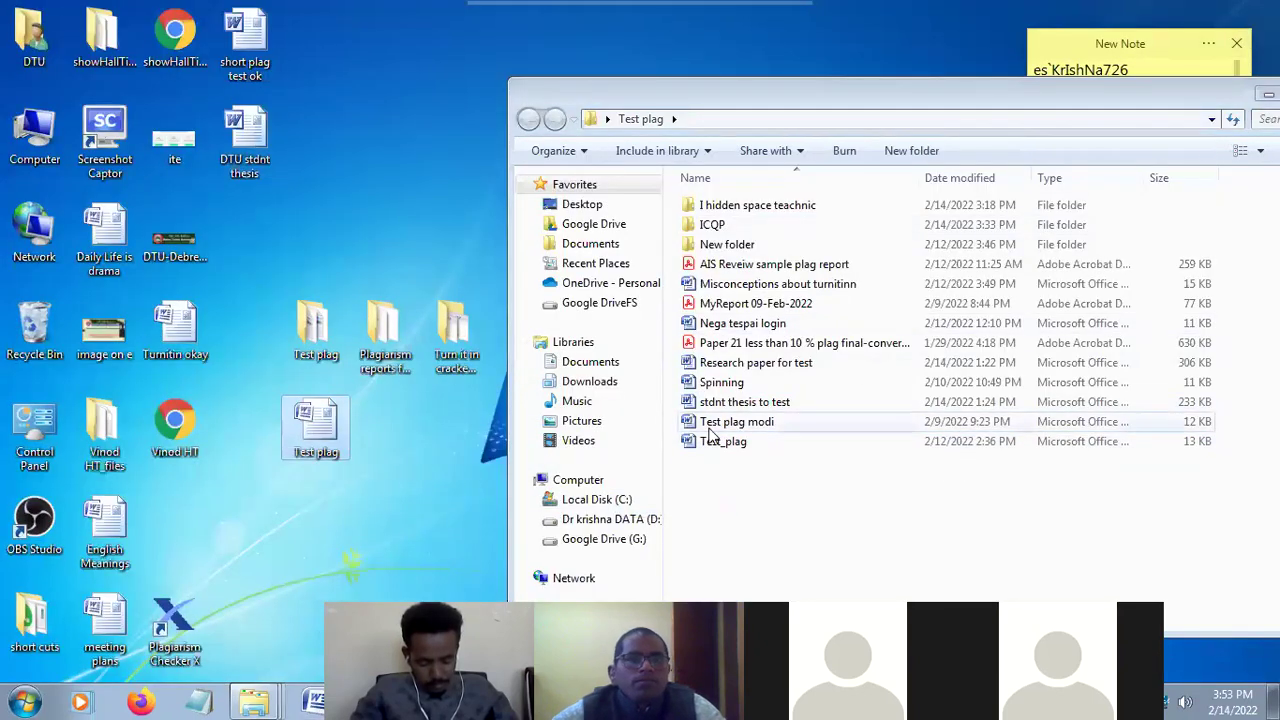
left_click(397, 455)
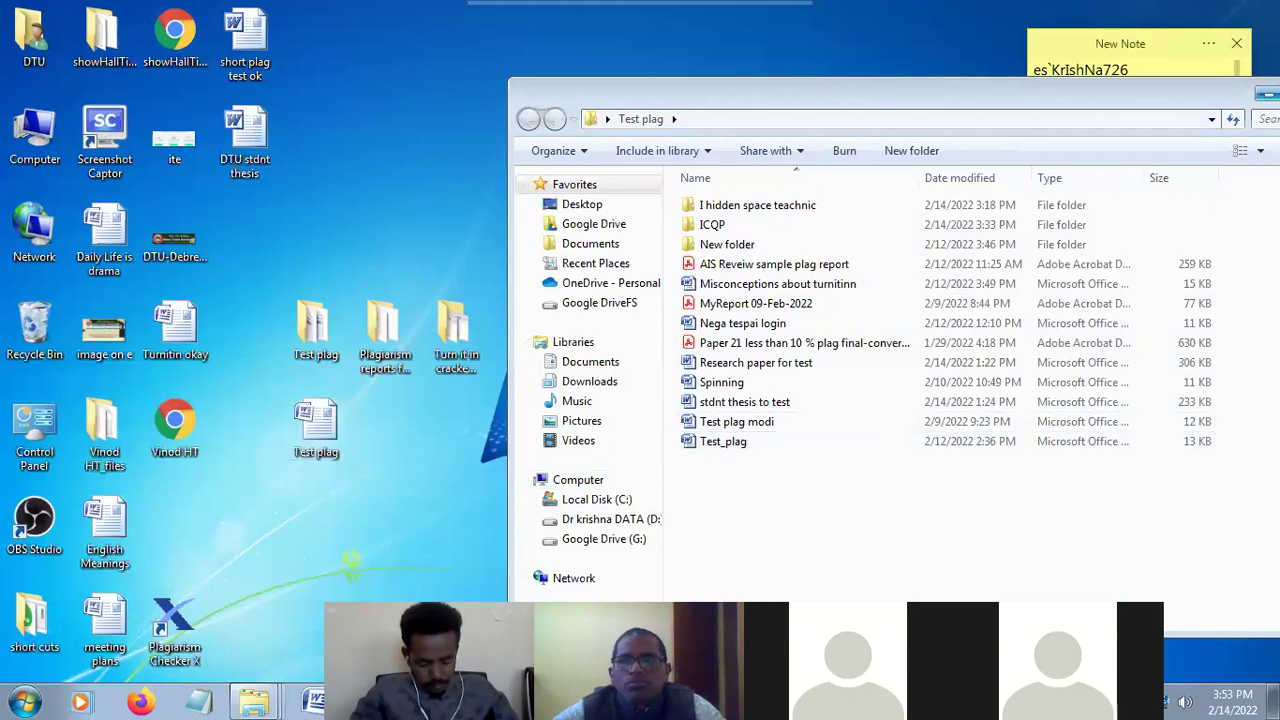
key("alt+F4")
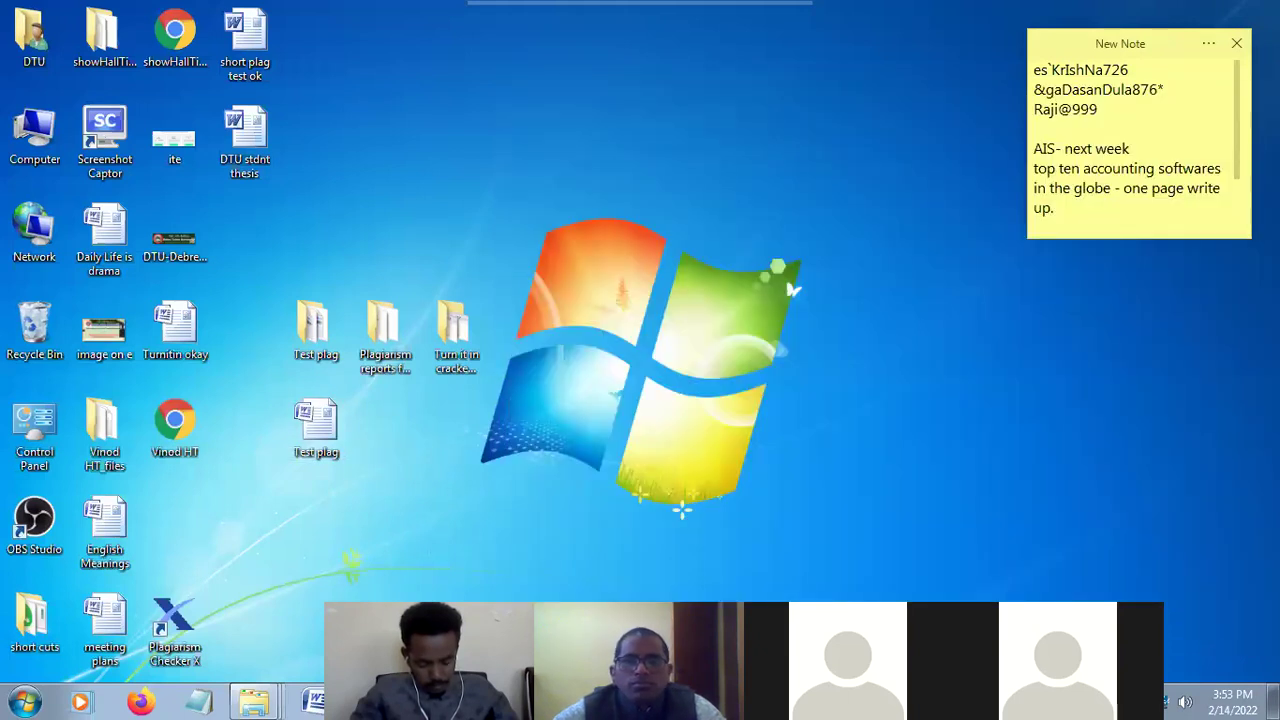
Switch back to PaperPass in Chrome and upload the "Test plag" document from the desktop
key("alt+Tab")
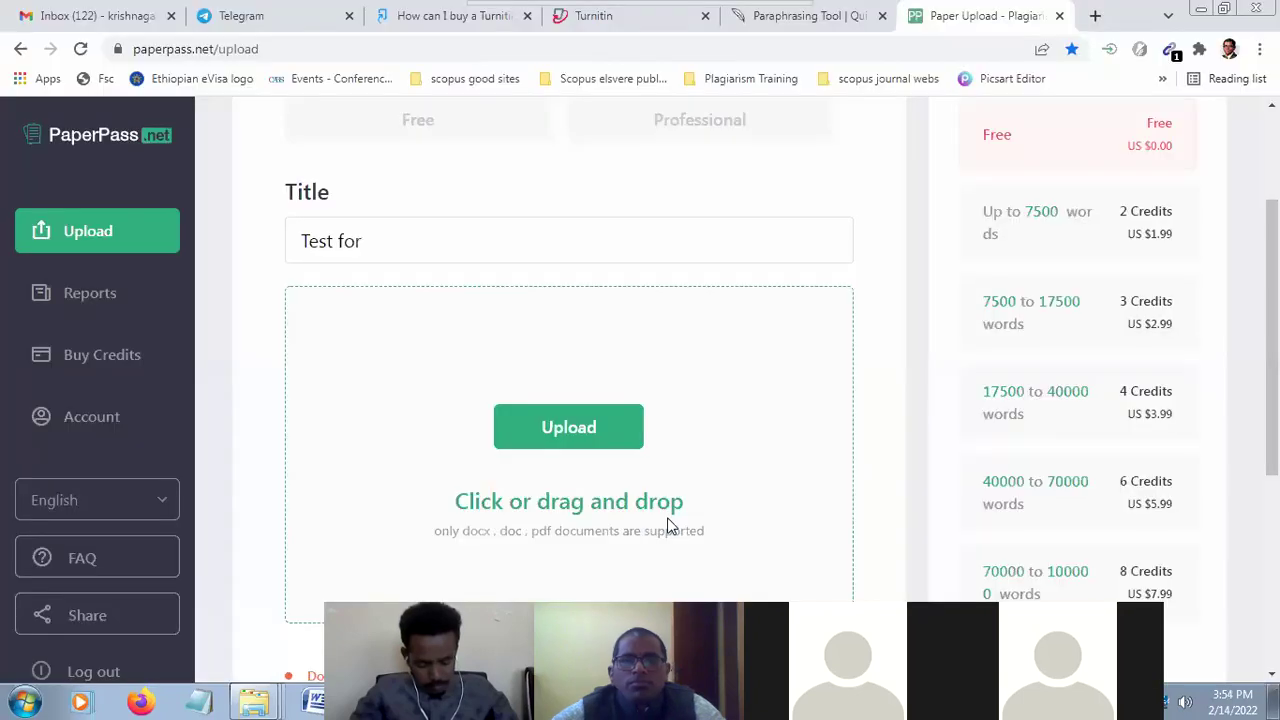
left_click(580, 427)
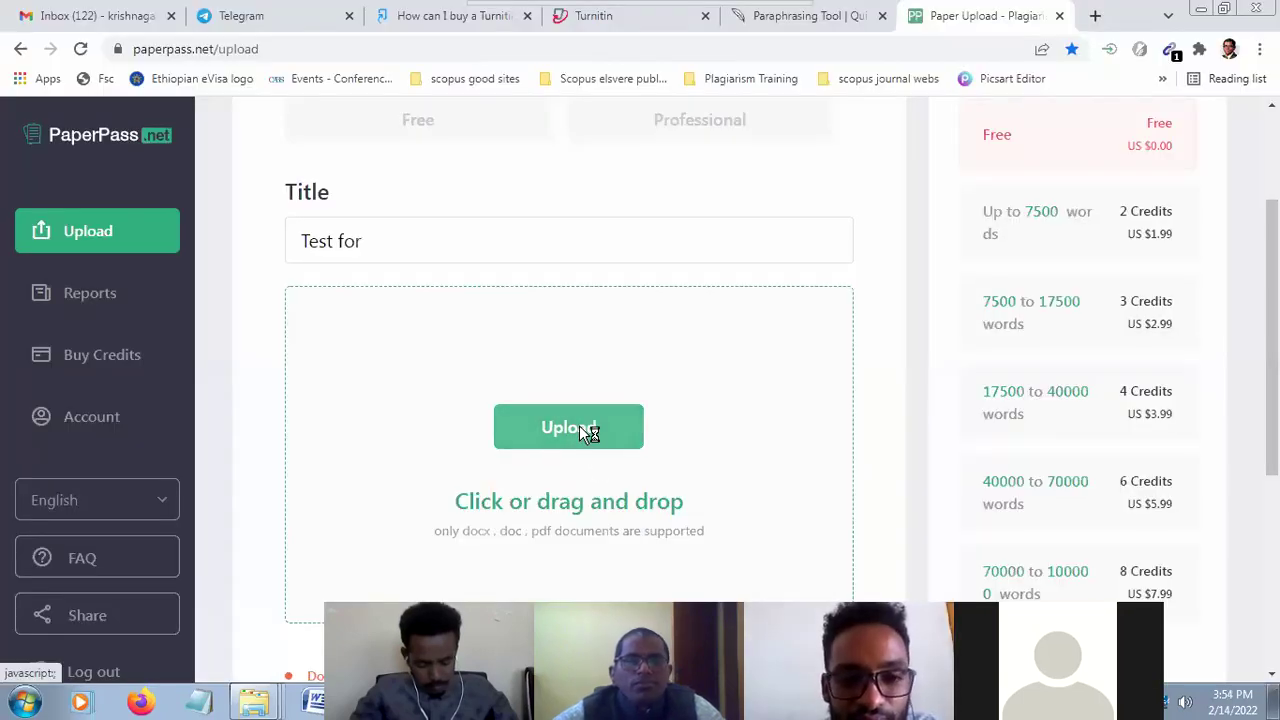
left_click(76, 128)
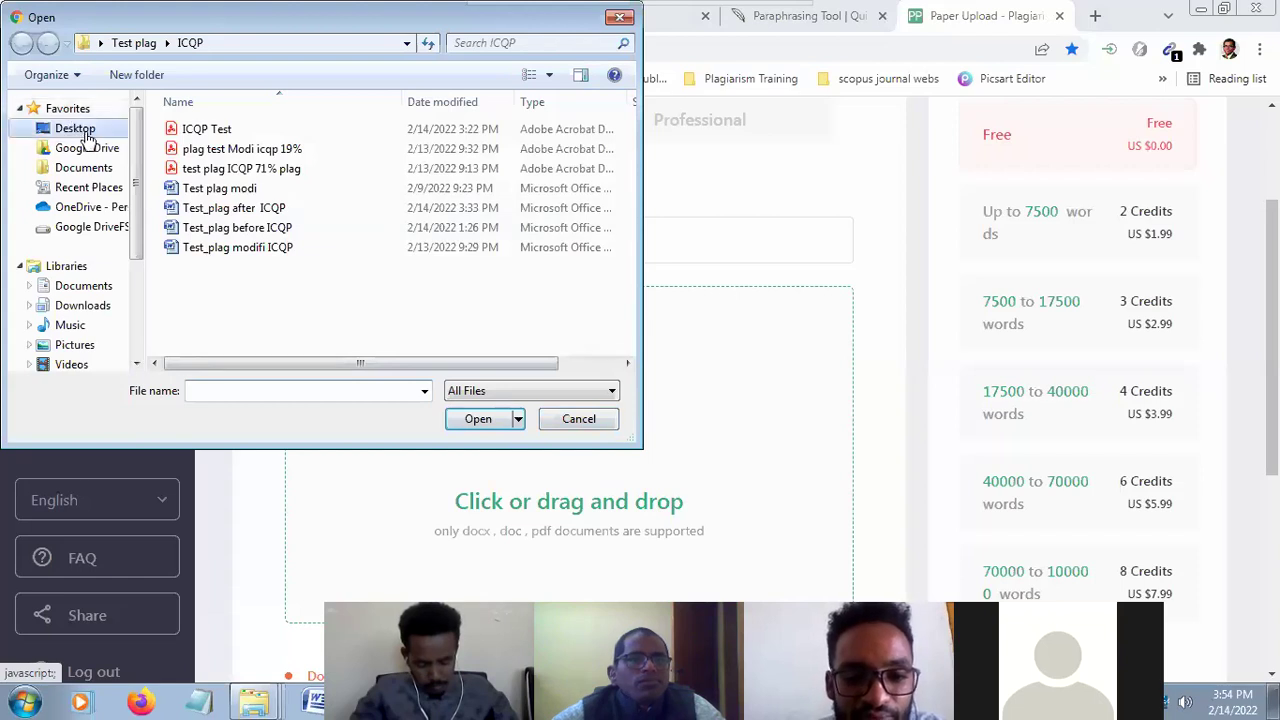
scroll(503, 261, "down", 10)
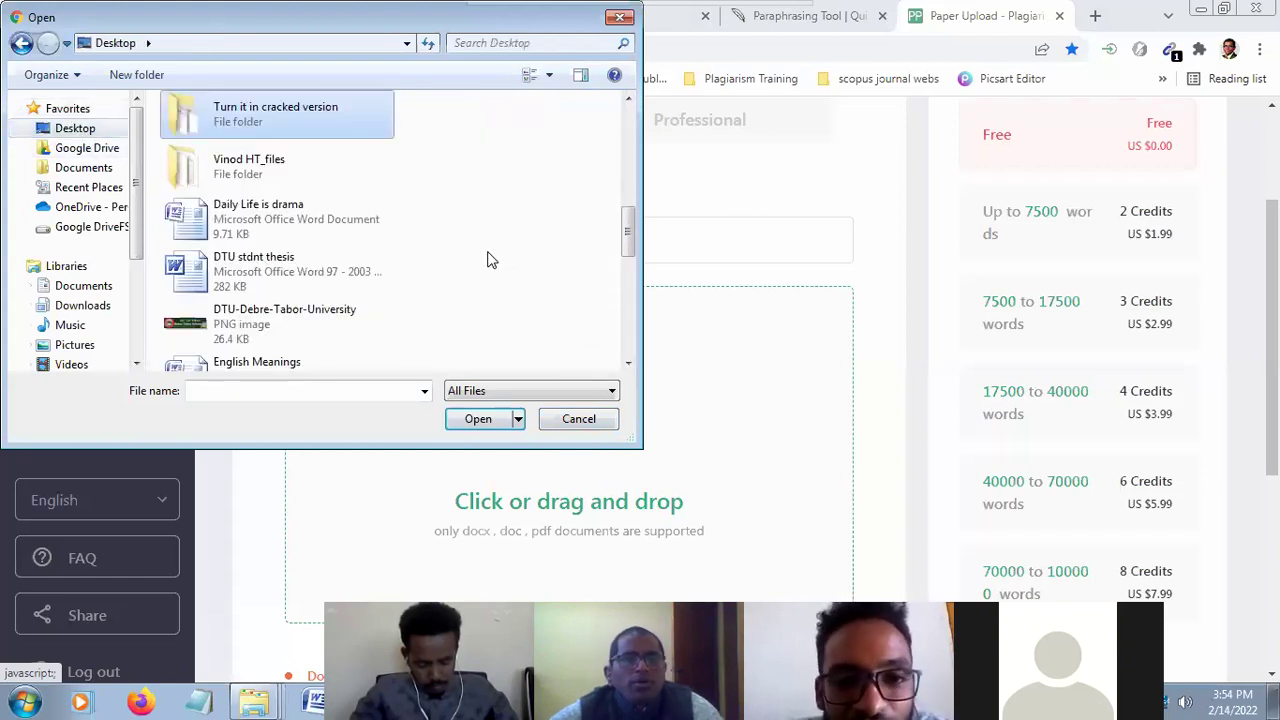
left_click(488, 258)
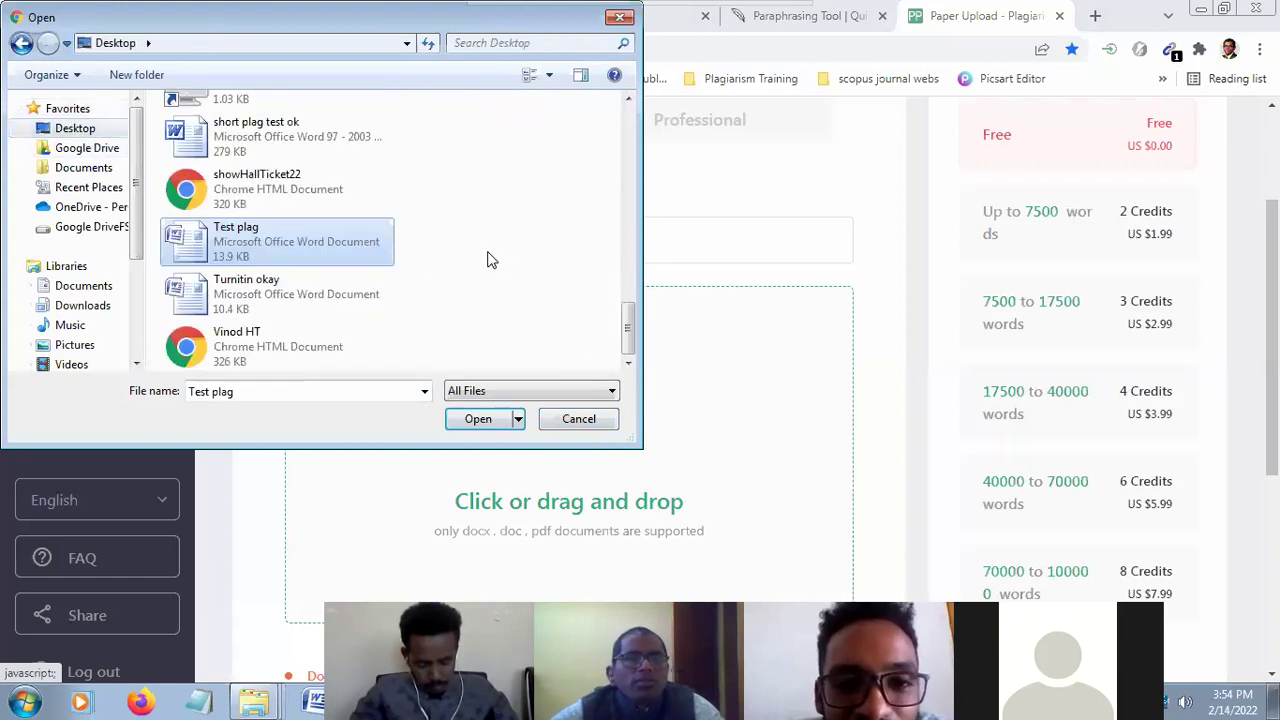
left_click(478, 420)
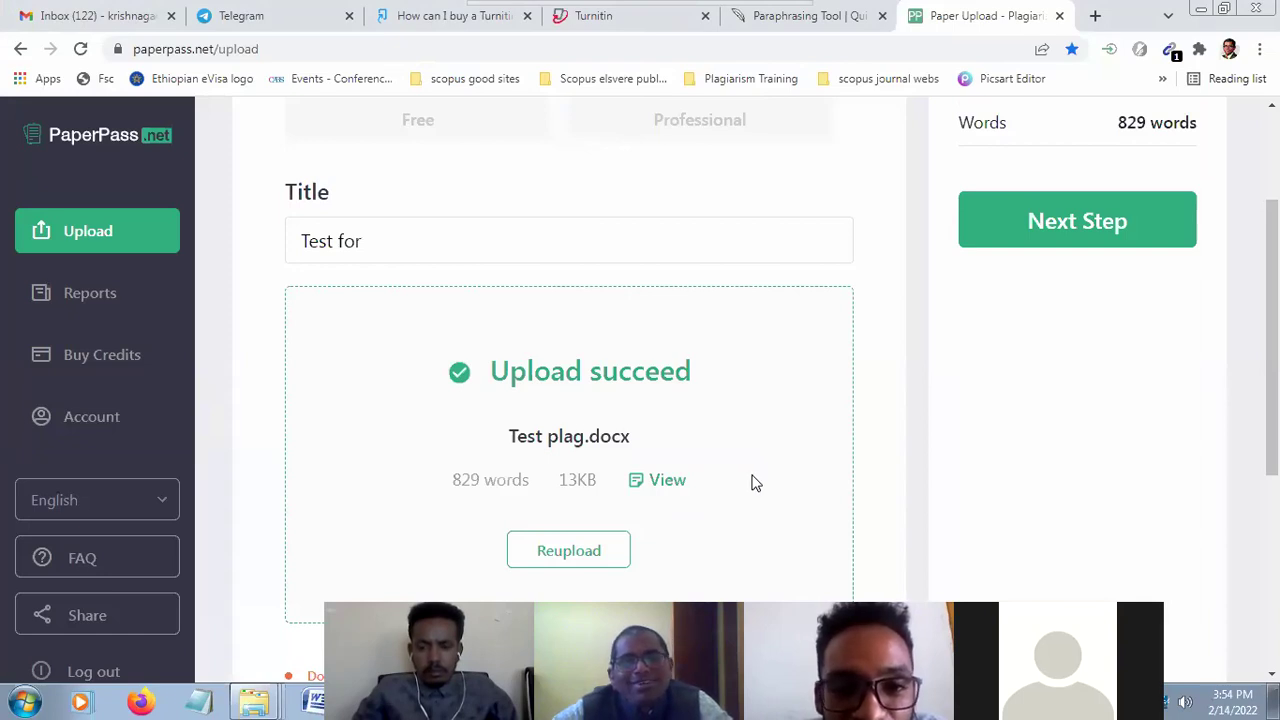
scroll(766, 478, "down", 2)
scroll(768, 478, "up", 2)
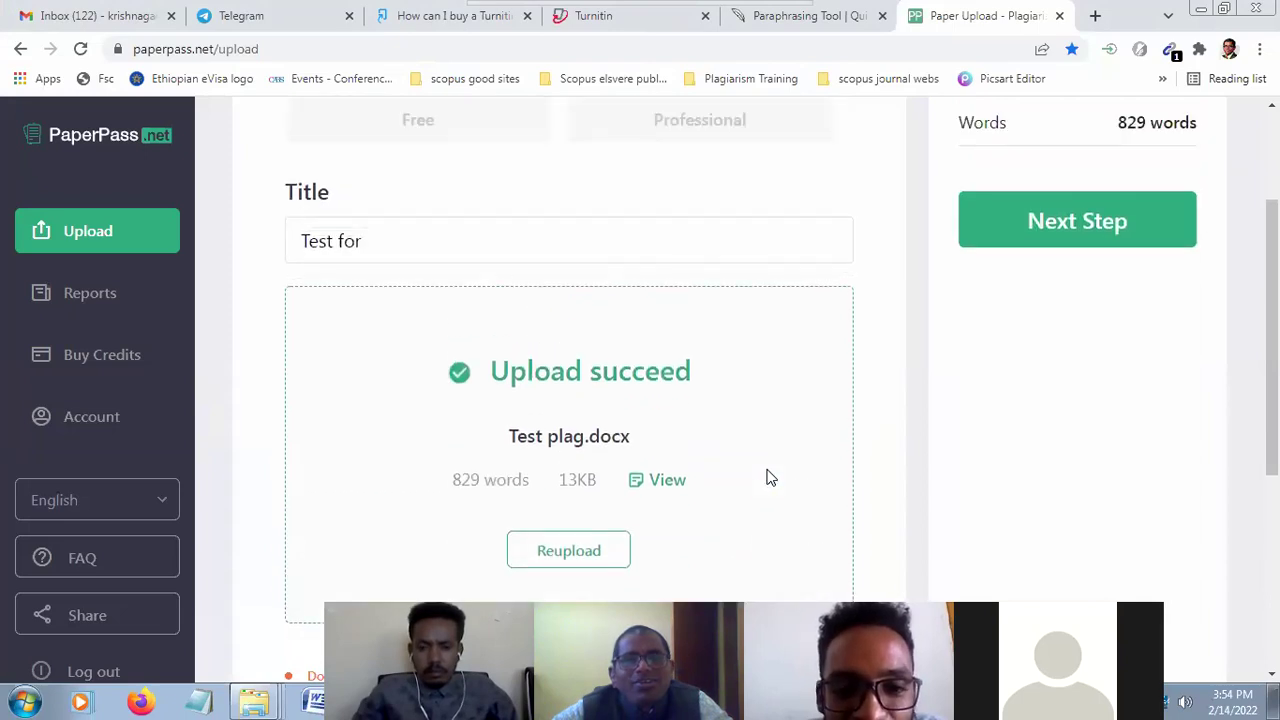
Choose the Free version for the plagiarism check and proceed to the order details
left_click(1078, 226)
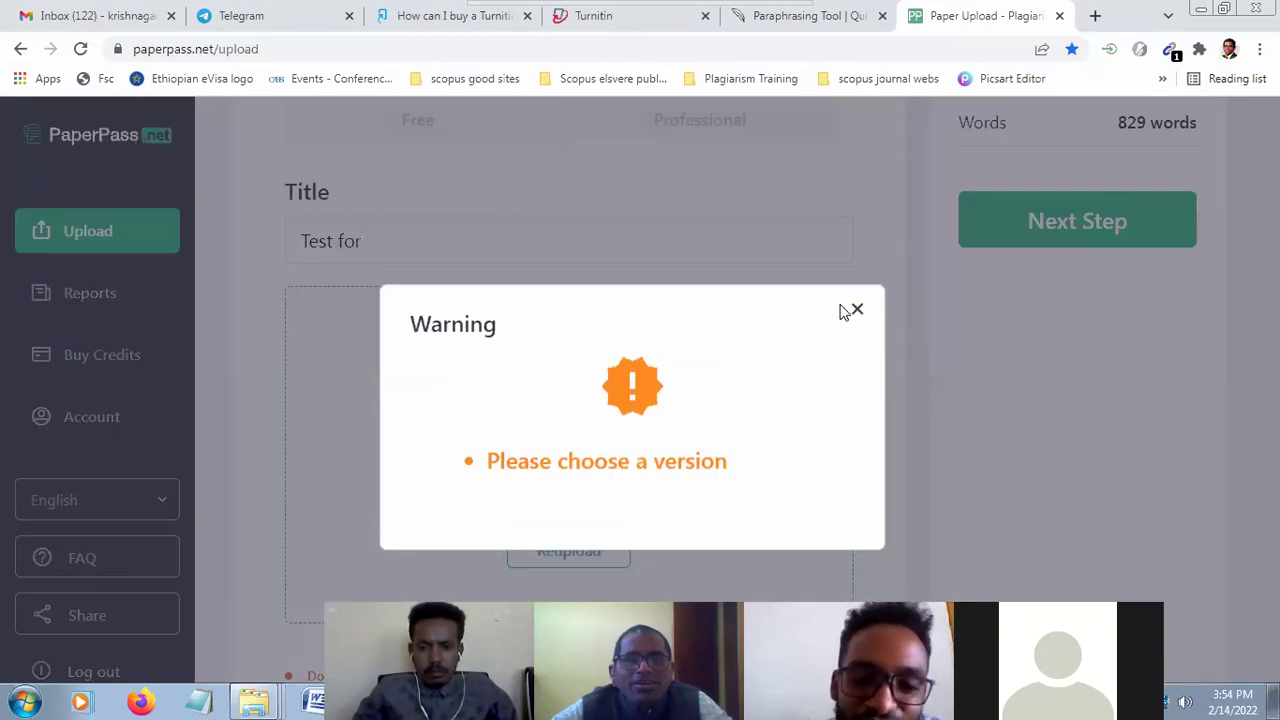
left_click(862, 312)
scroll(630, 330, "up", 2)
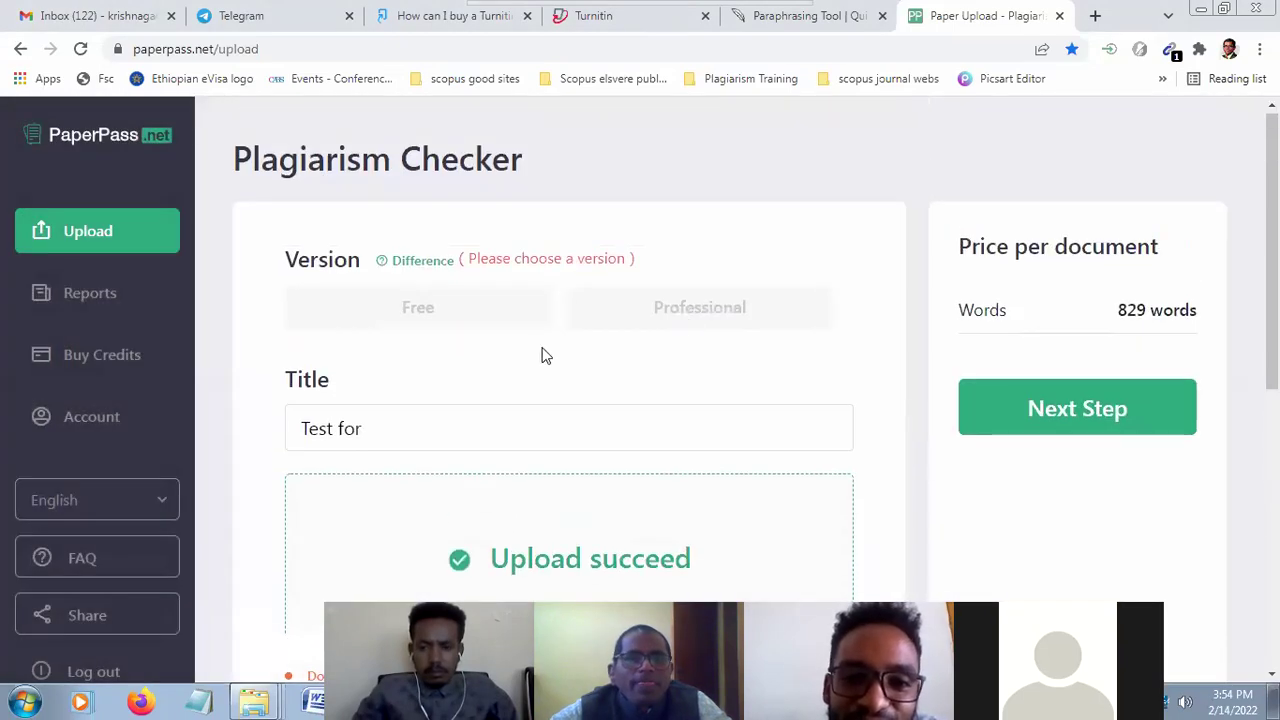
left_click(455, 308)
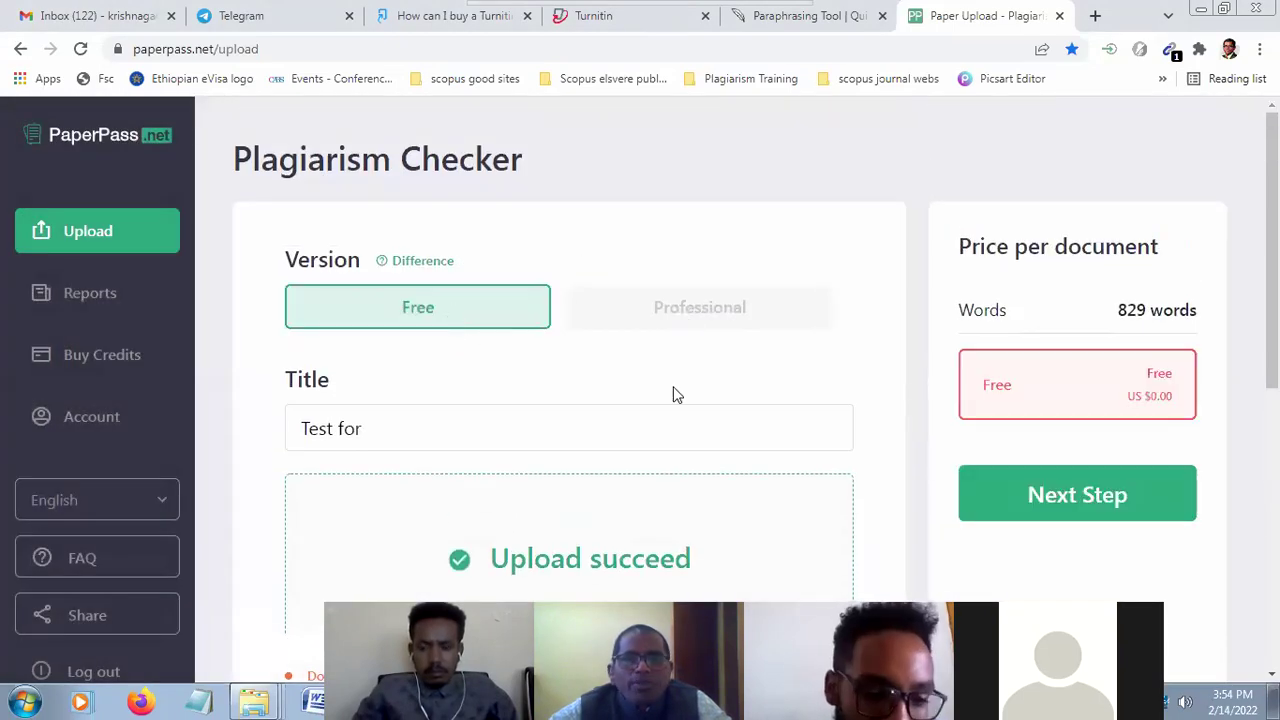
left_click(1080, 507)
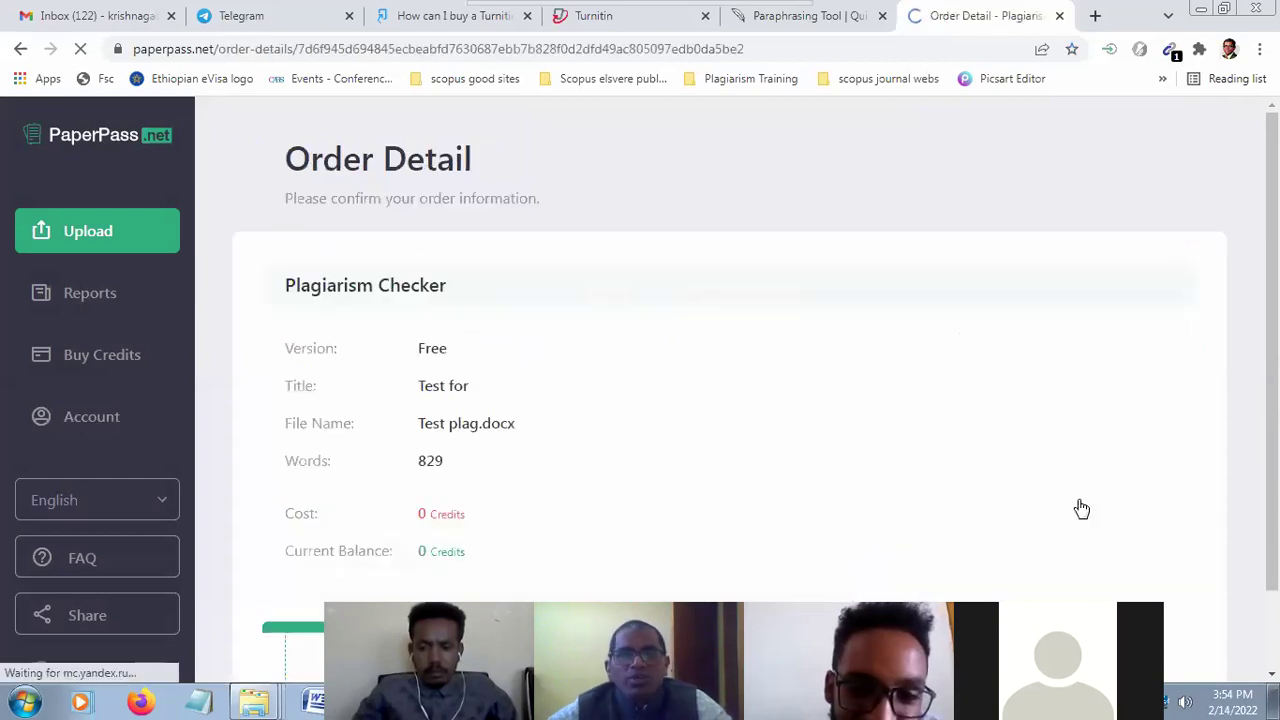
Confirm the submission of the plagiarism check order and open the reports list
scroll(703, 408, "down", 1)
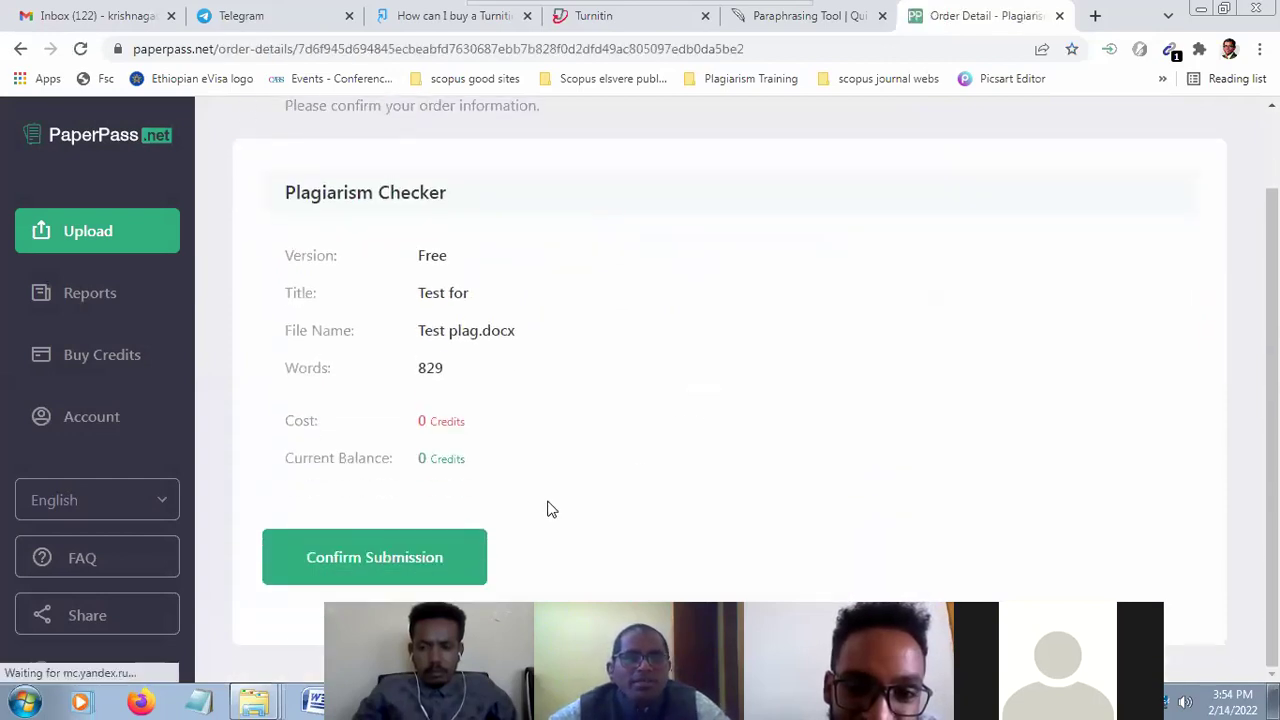
left_click(396, 553)
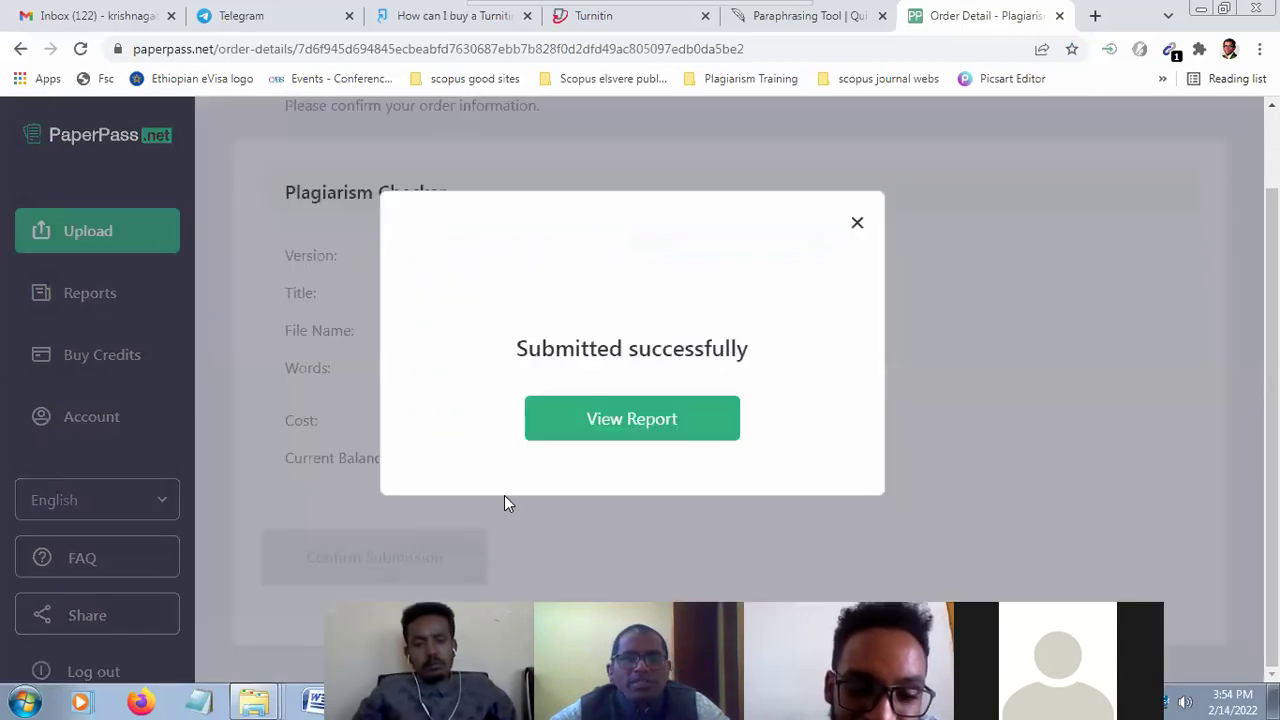
left_click(665, 422)
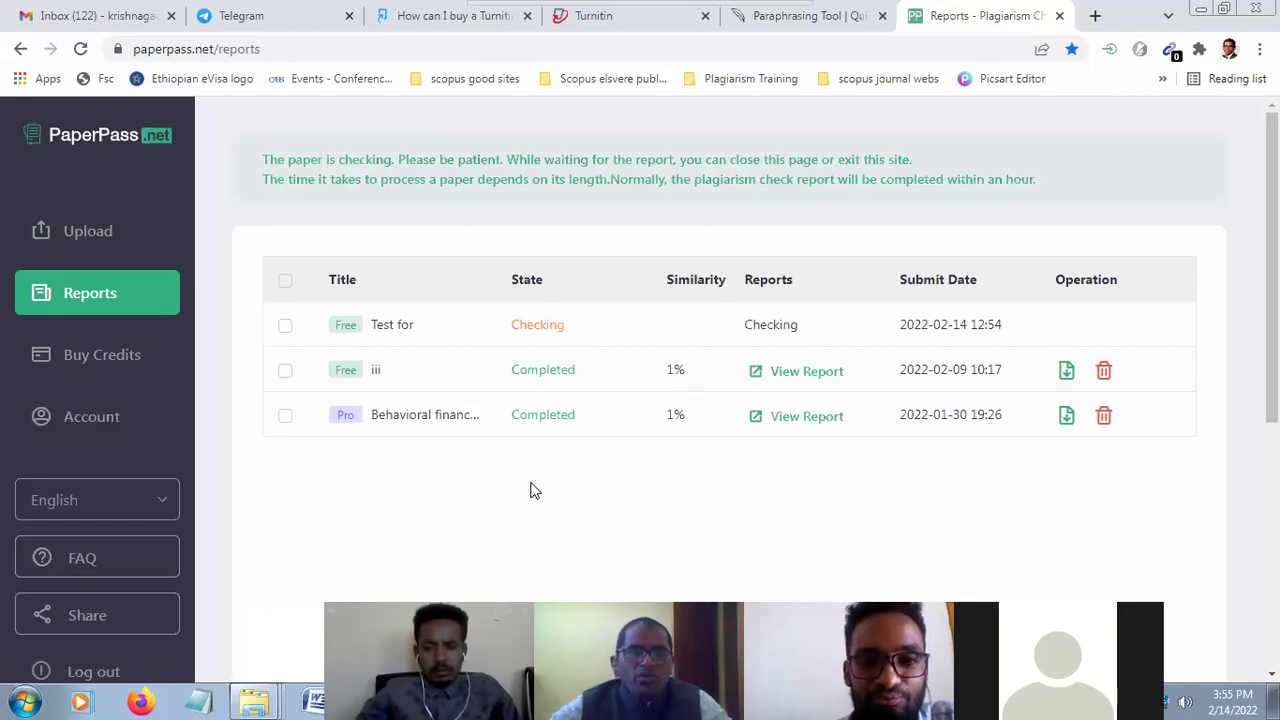
left_click(828, 22)
left_click(983, 22)
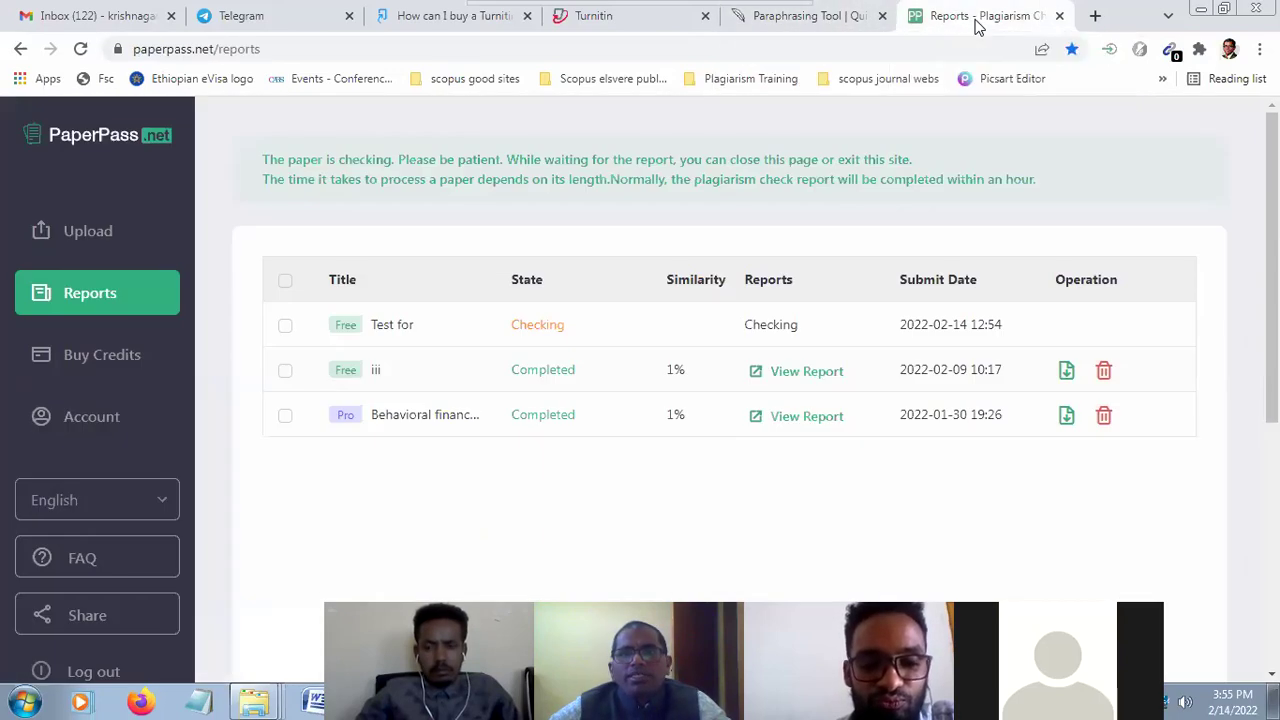
left_click(846, 22)
left_click(986, 26)
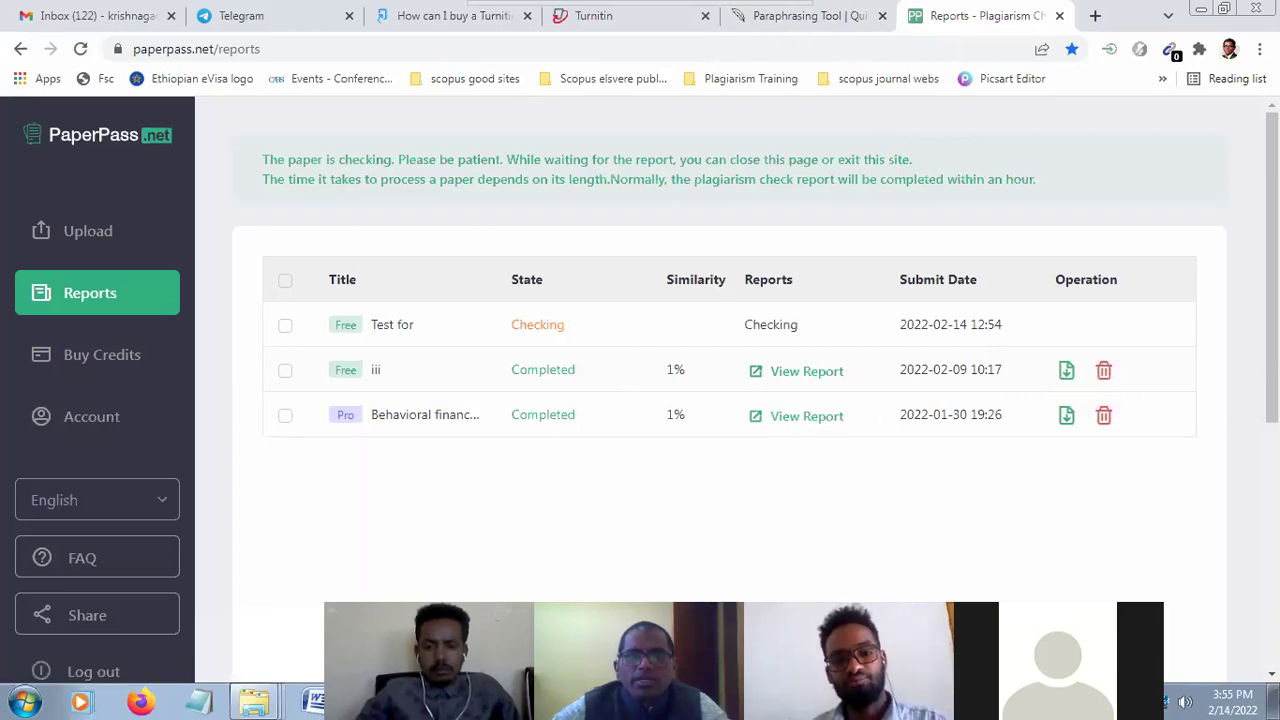
Switch to the Plagiarism presentation in PowerPoint and start the slide show from slide 21, "Types of Plagiarism Checking Software's"
key("alt+Tab")
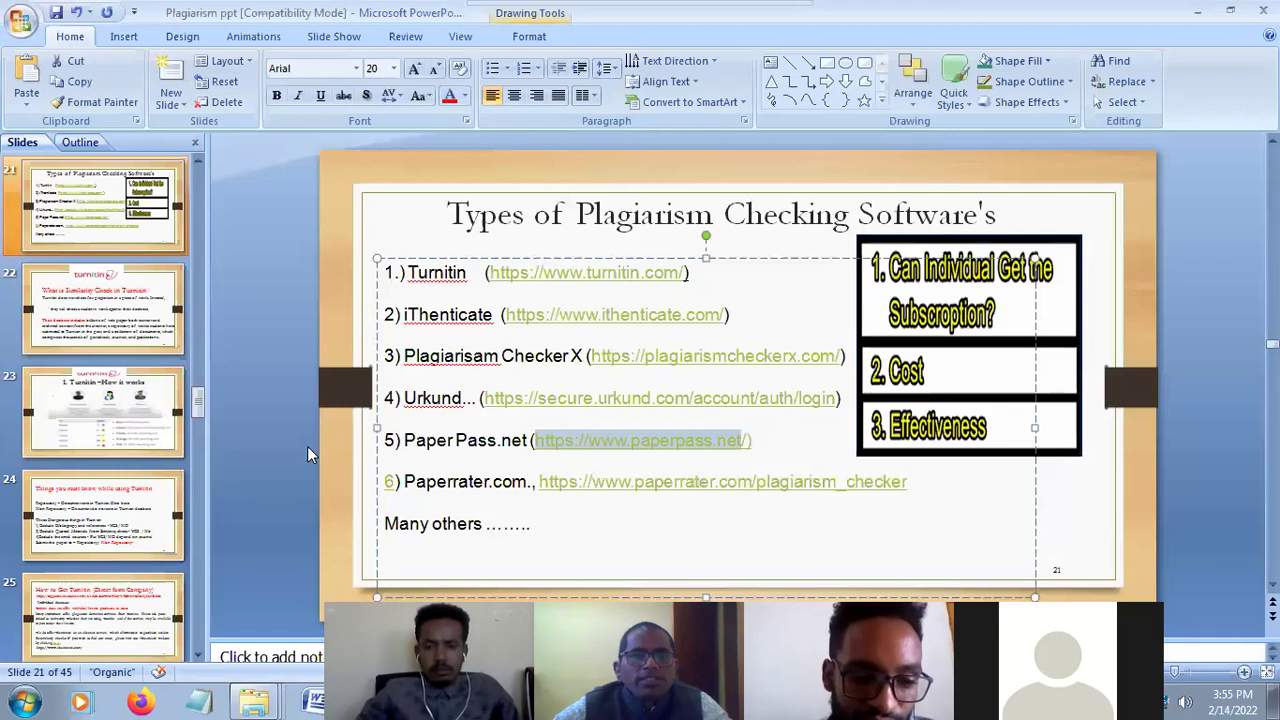
left_click(306, 443)
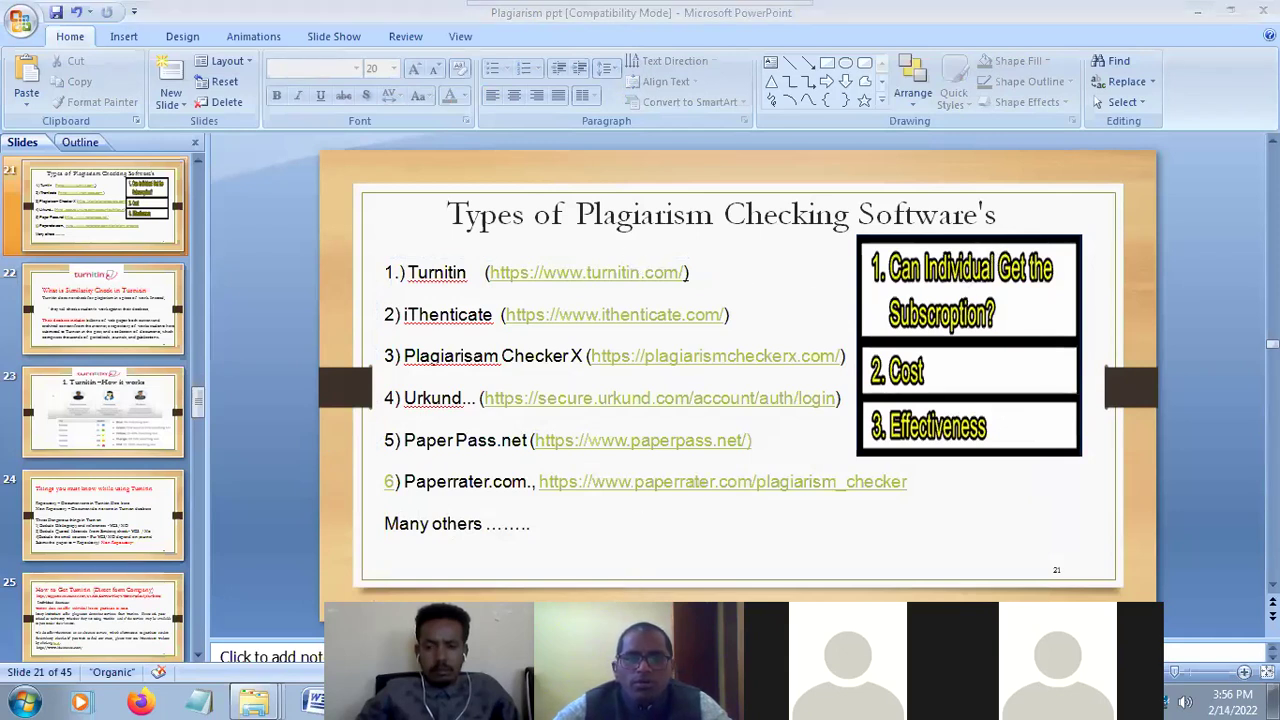
key("alt+Tab")
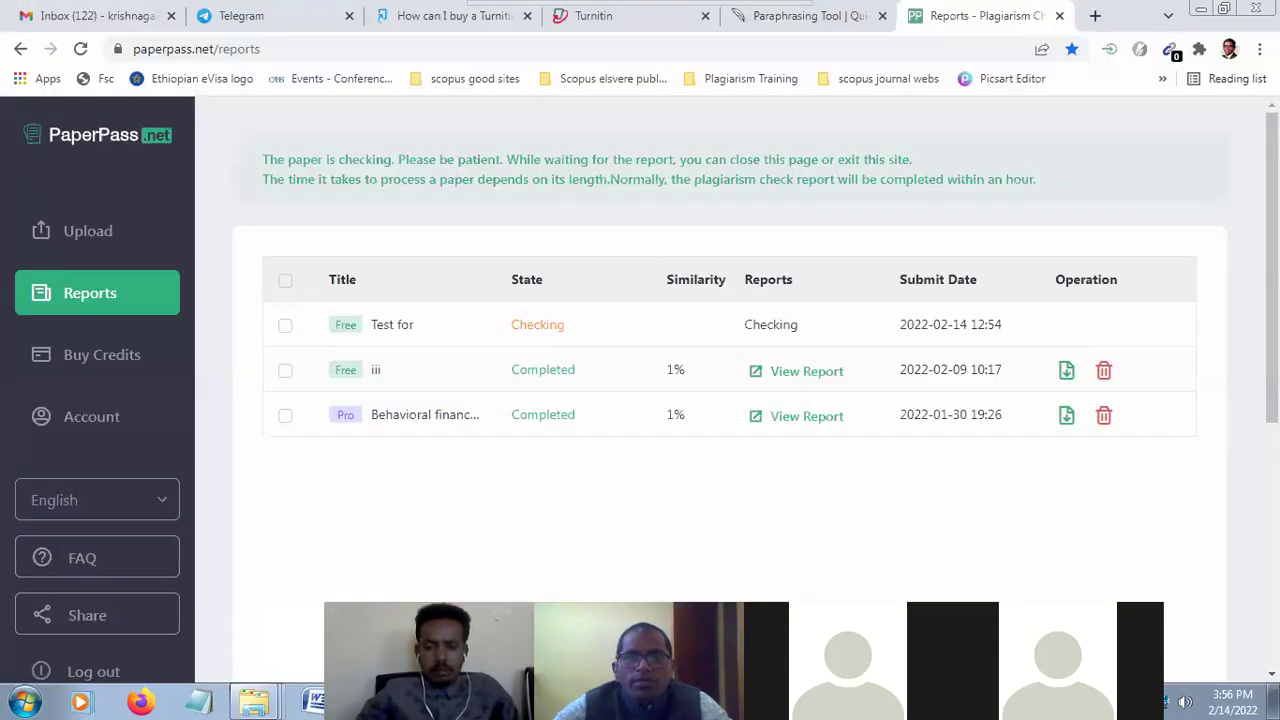
key("alt+Tab")
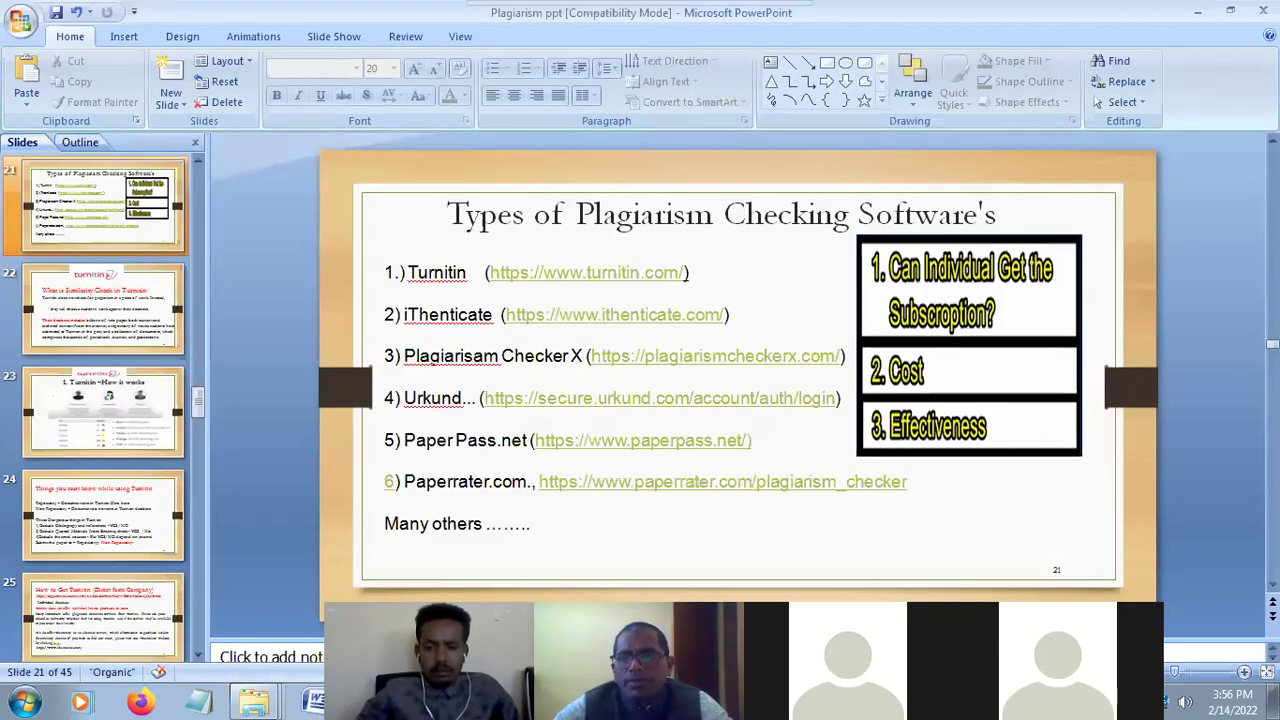
key("shift+F5")
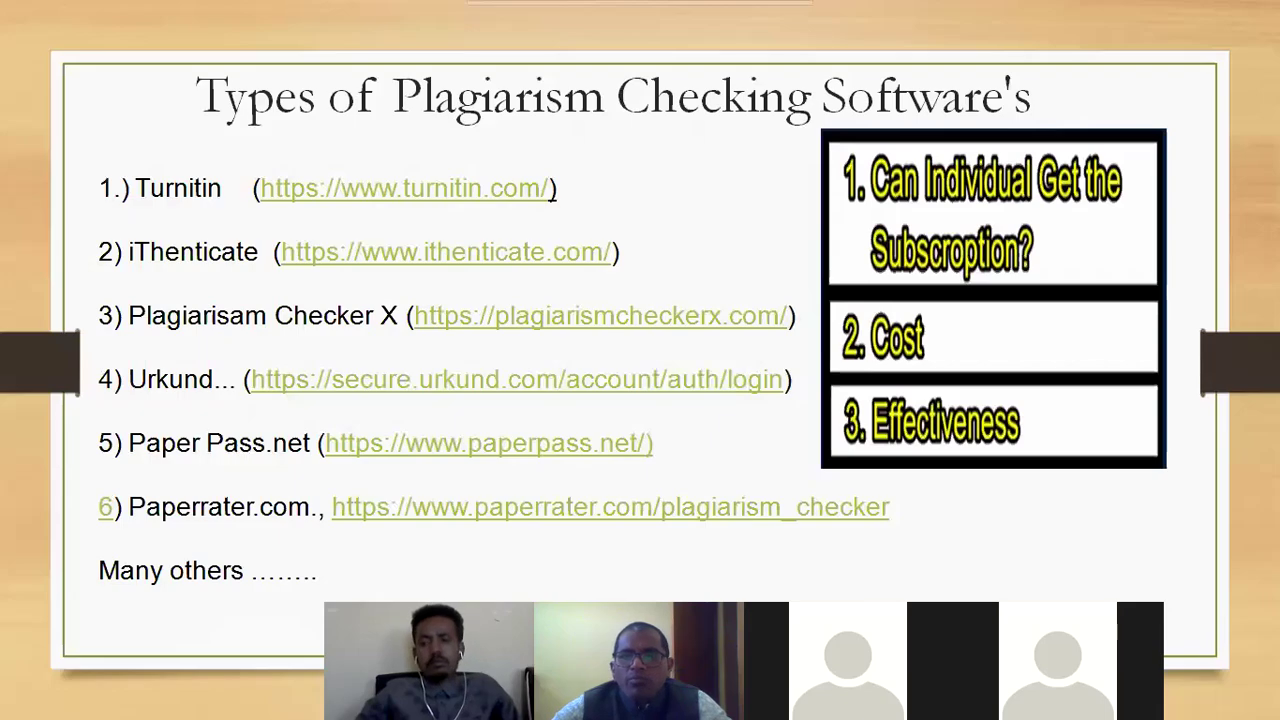
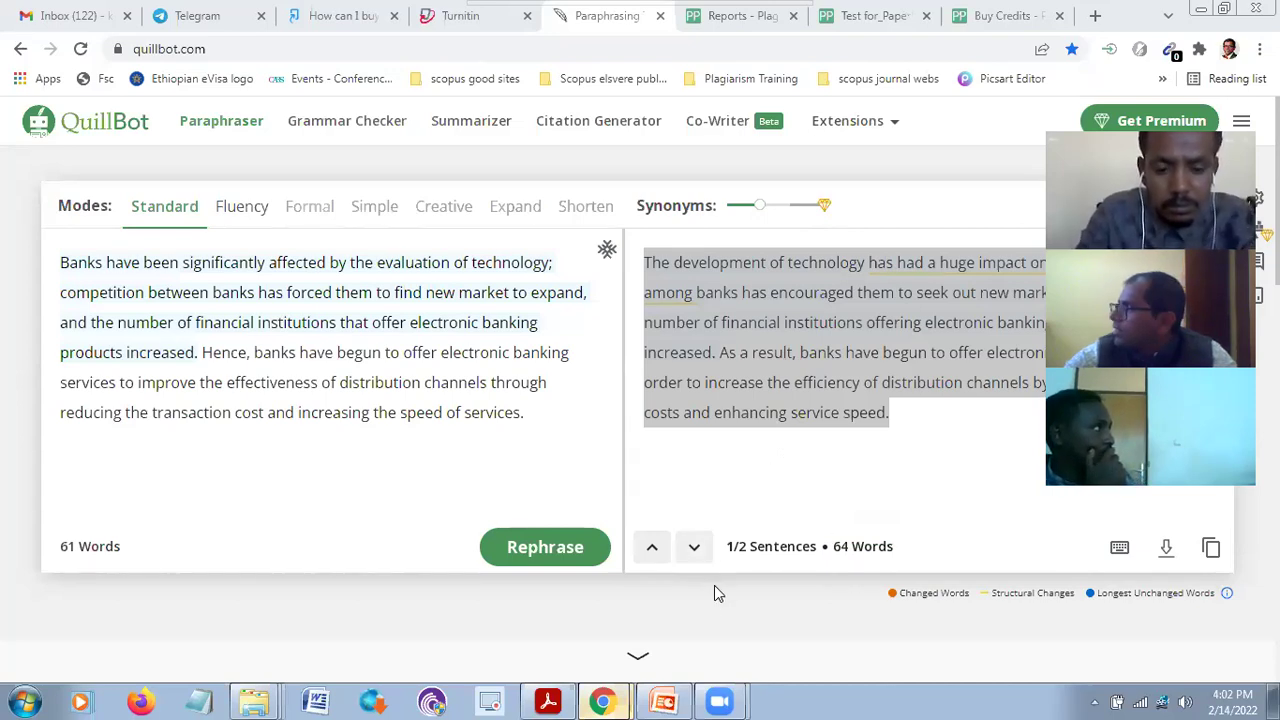
Open QuillBot's Summarizer from the paraphraser page and activate its empty source text area
left_click(664, 352)
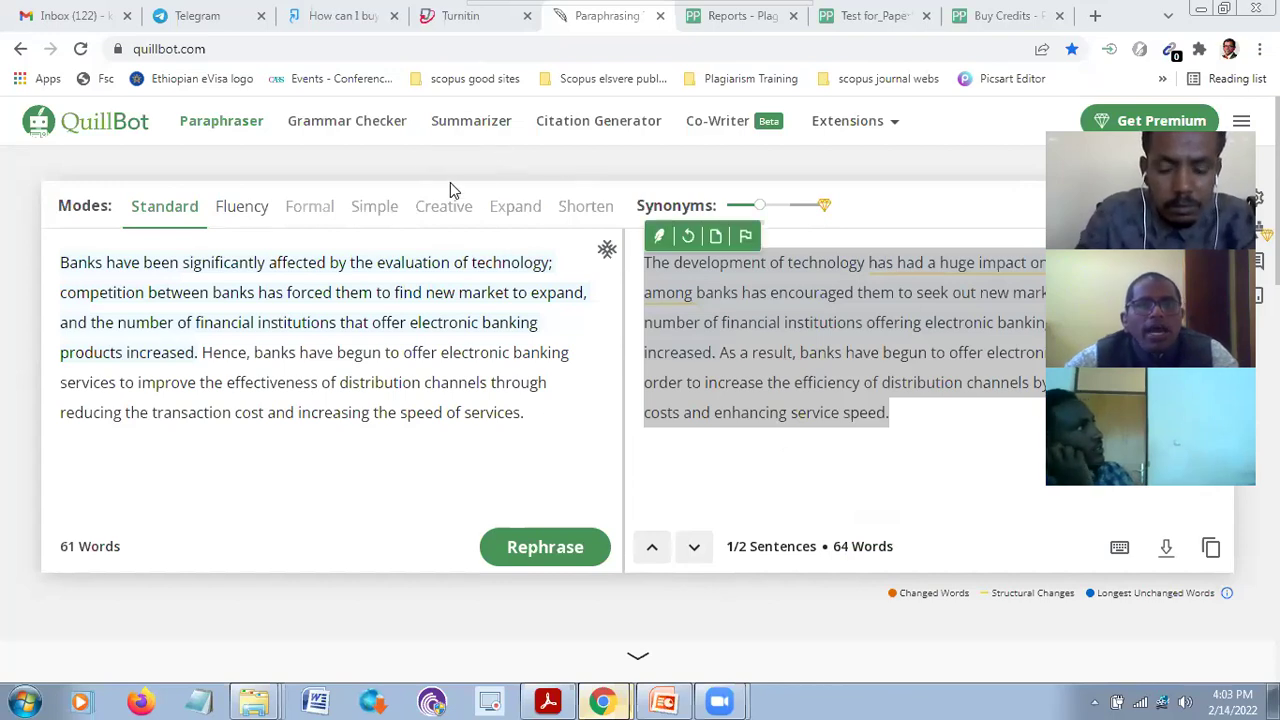
key("ctrl+a")
left_click(492, 124)
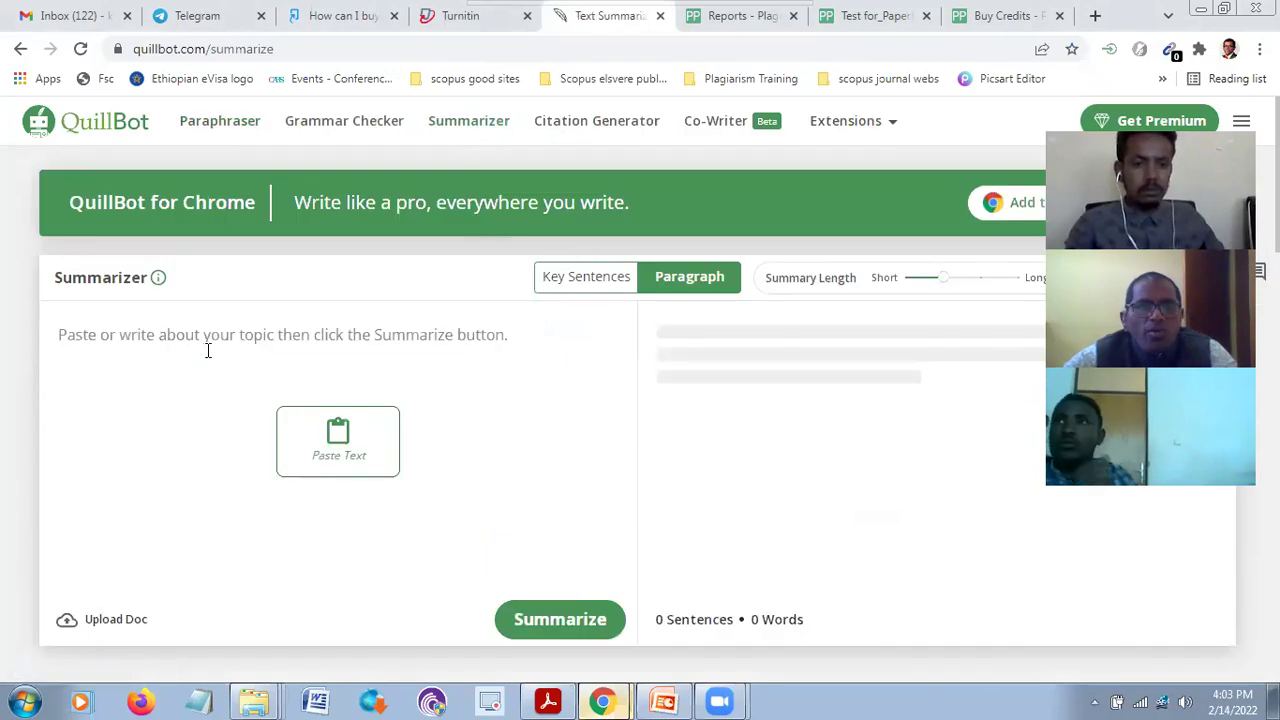
left_click(88, 339)
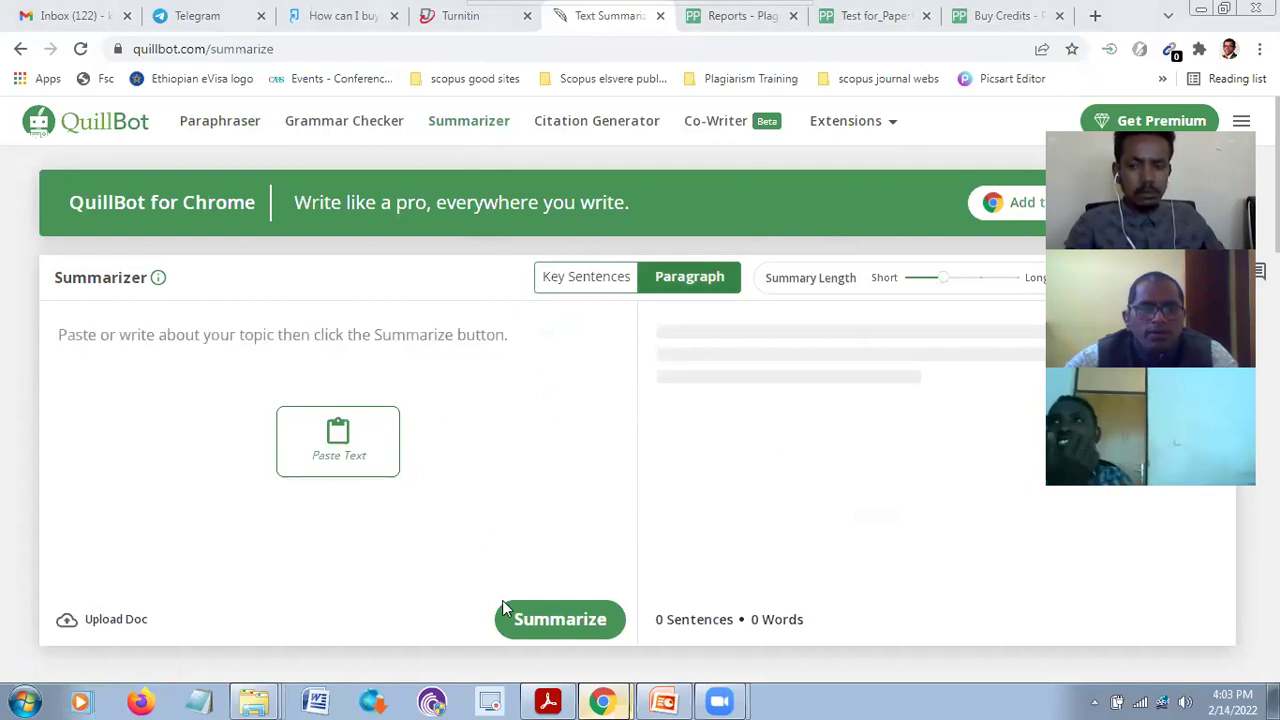
Open the "Test plag modi" document from the ICQP folder in Word
right_click(262, 701)
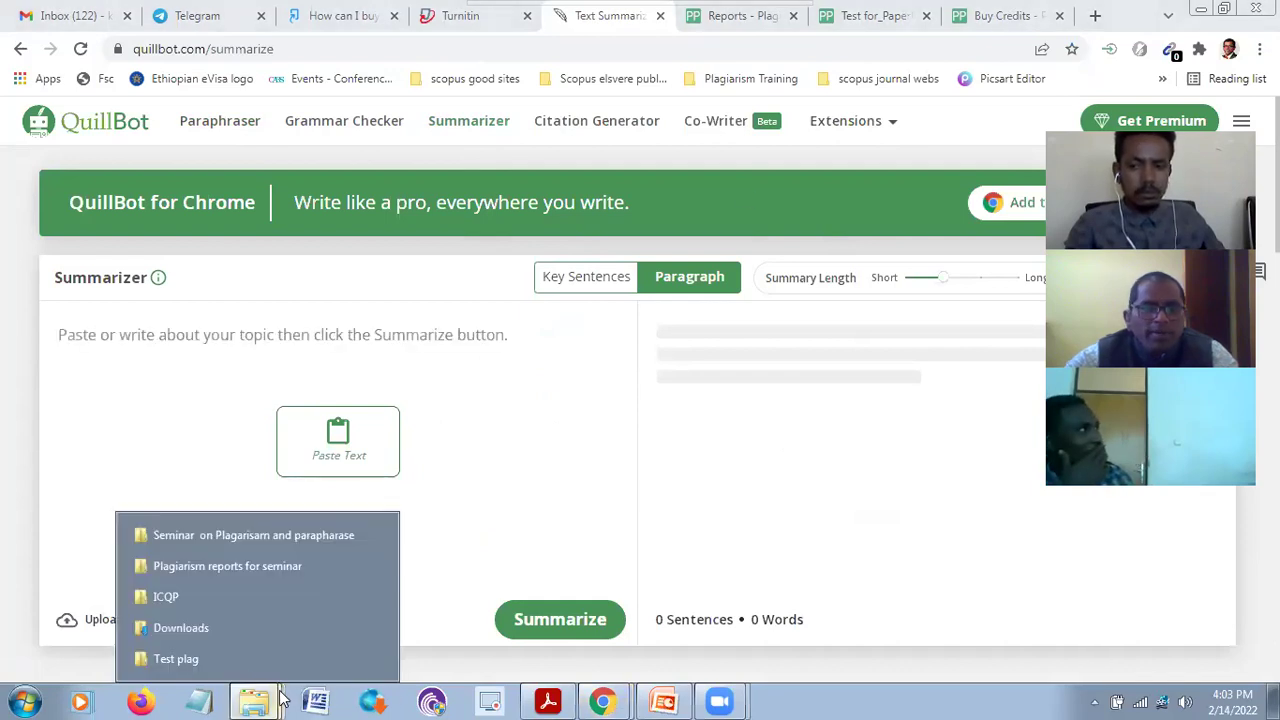
left_click(208, 598)
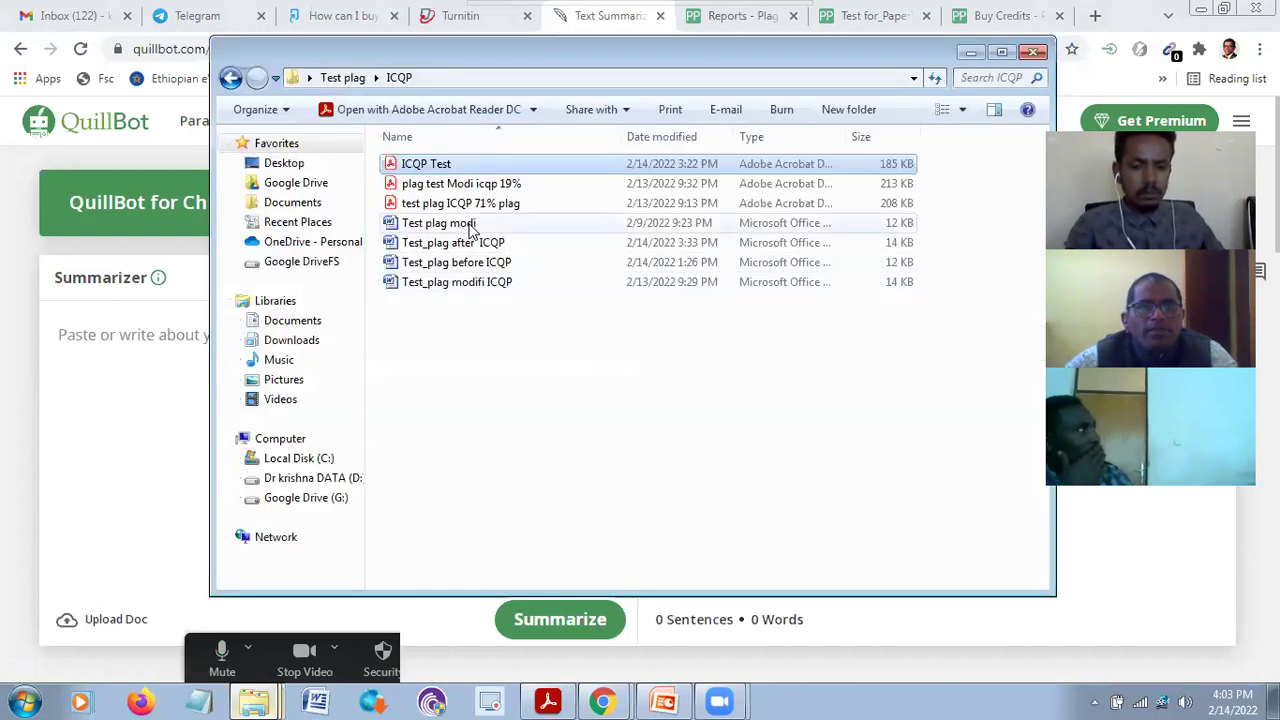
double_click(472, 230)
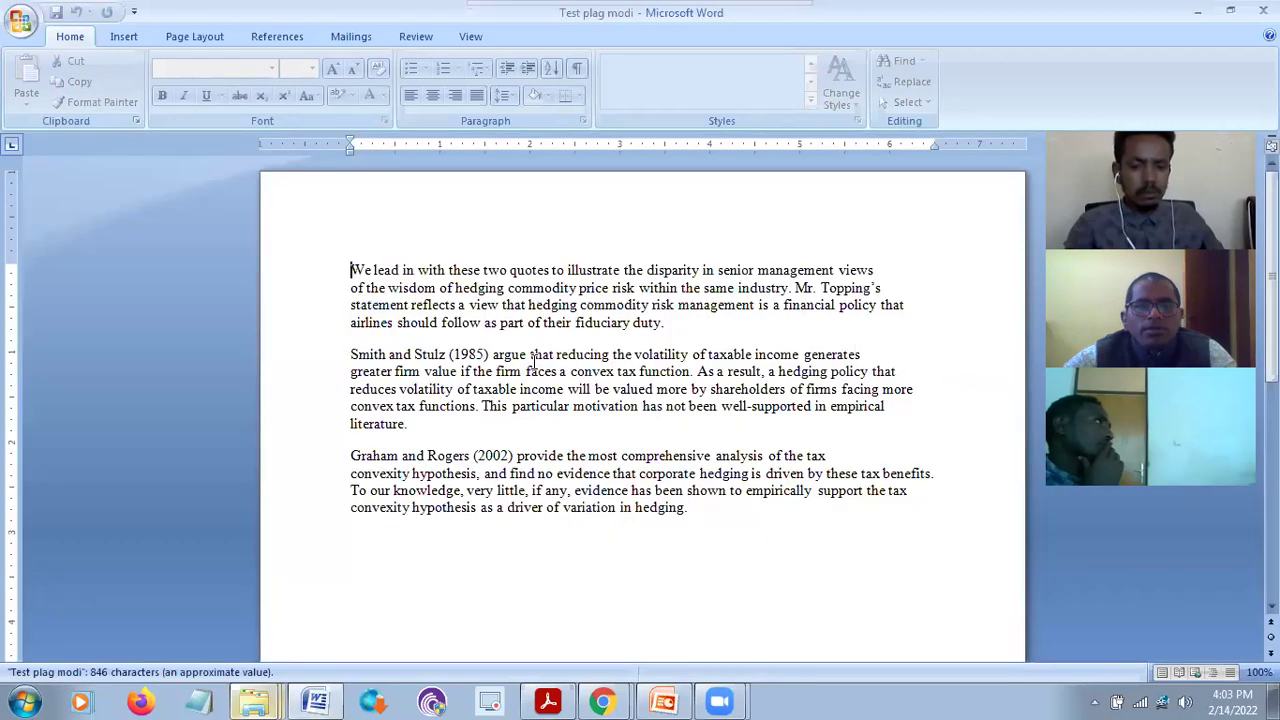
Merge the first paragraph with the following lines by removing the paragraph breaks after "fiduciary duty." and after "taxable income generates"
left_click(679, 325)
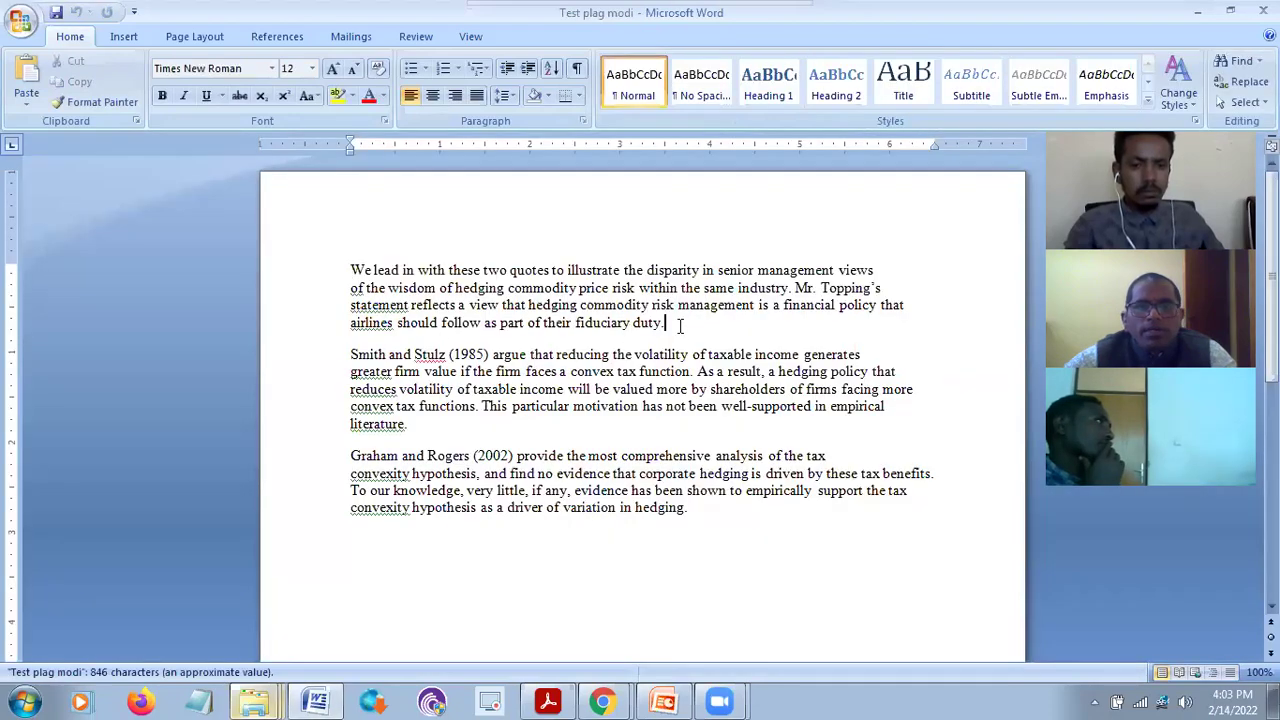
key("Delete")
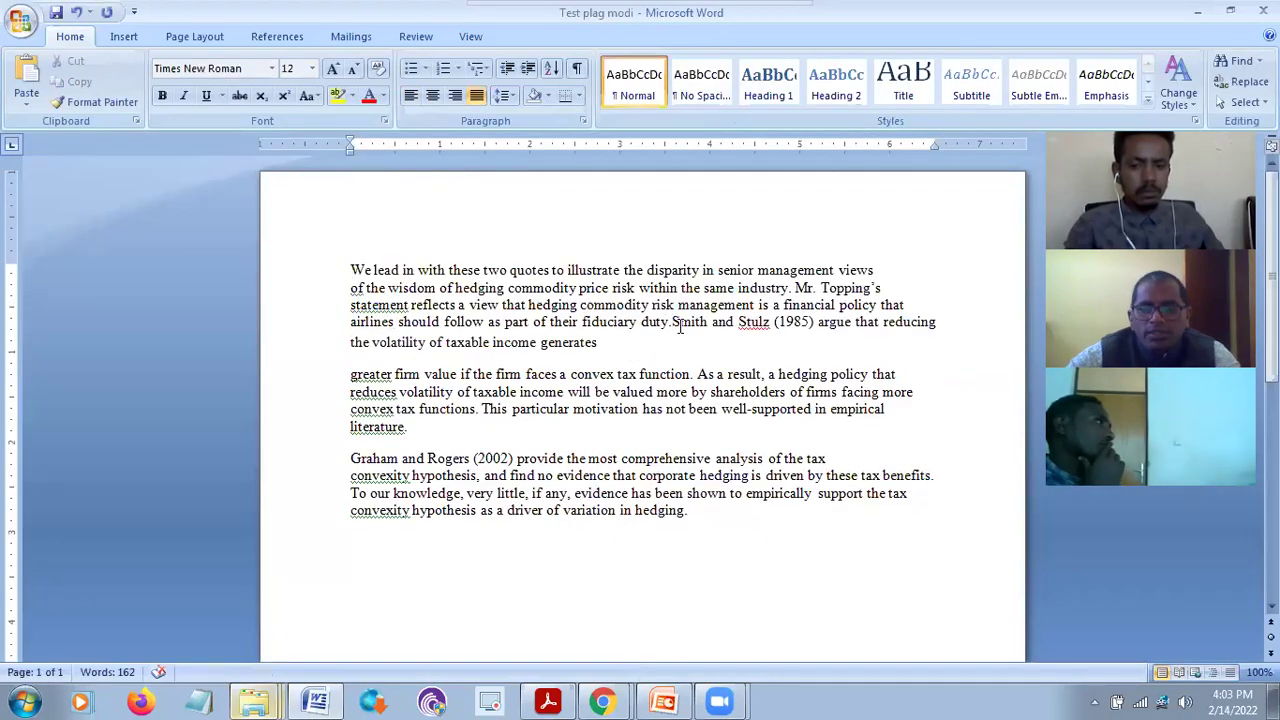
key("Down")
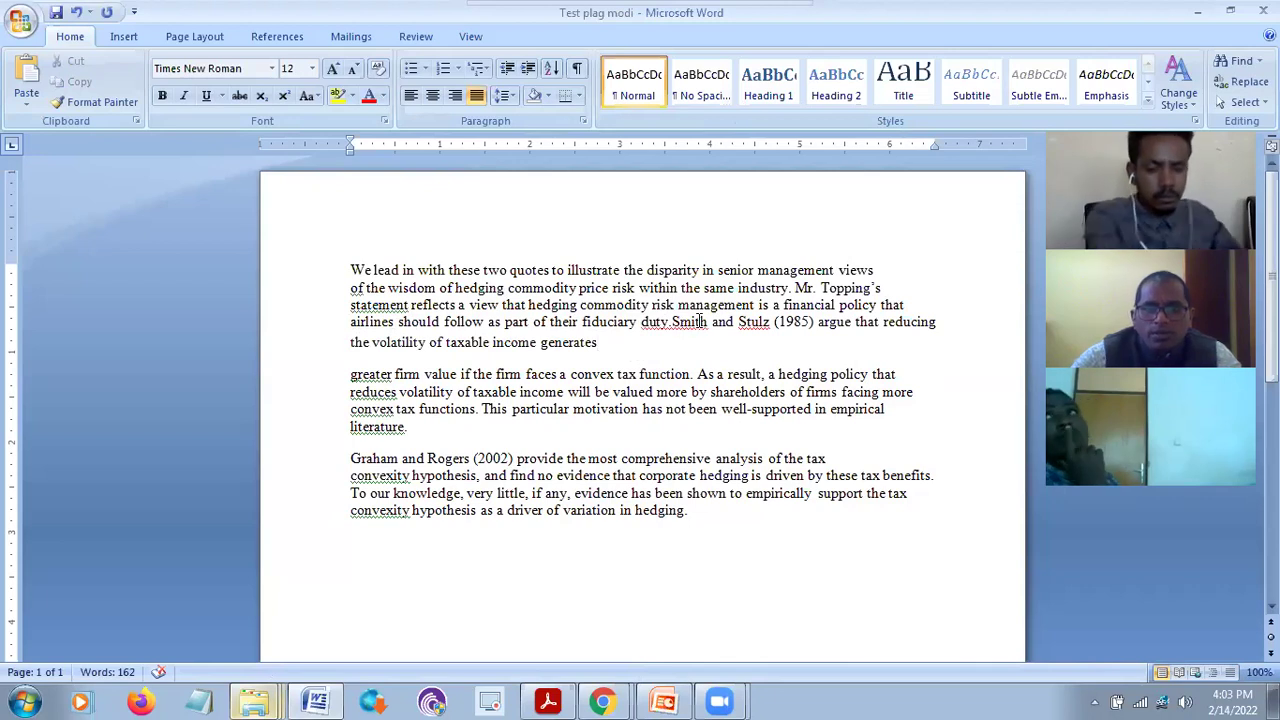
key("Delete")
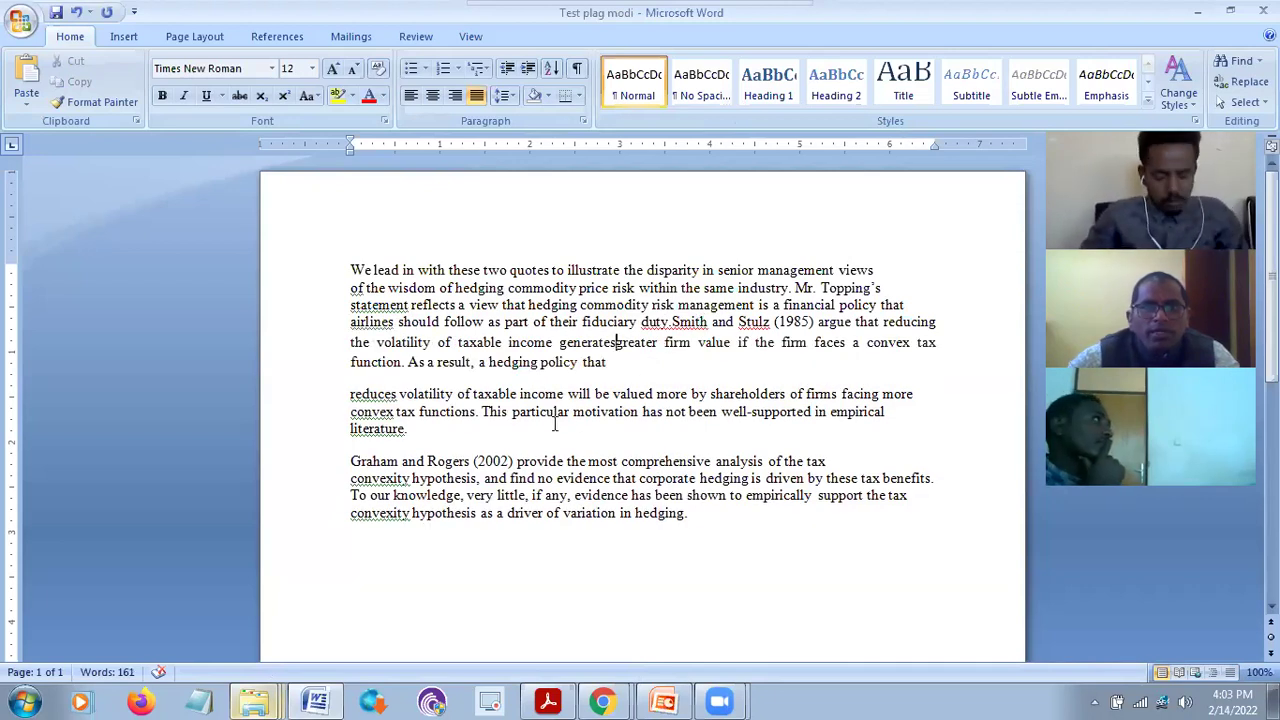
Copy the merged first paragraph, through "a hedging policy that", into the source text area of QuillBot's Summarizer in Chrome
left_click_drag(612, 372, 350, 266)
key("ctrl+c")
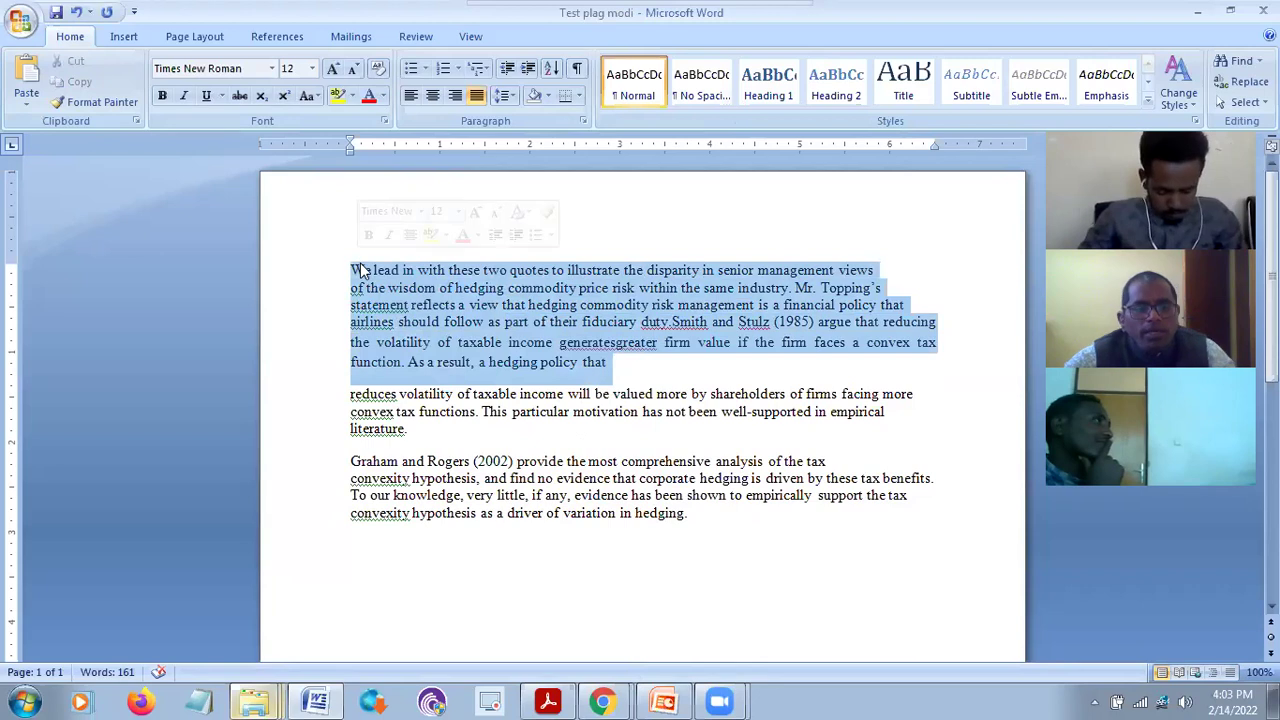
left_click(602, 702)
left_click(596, 626)
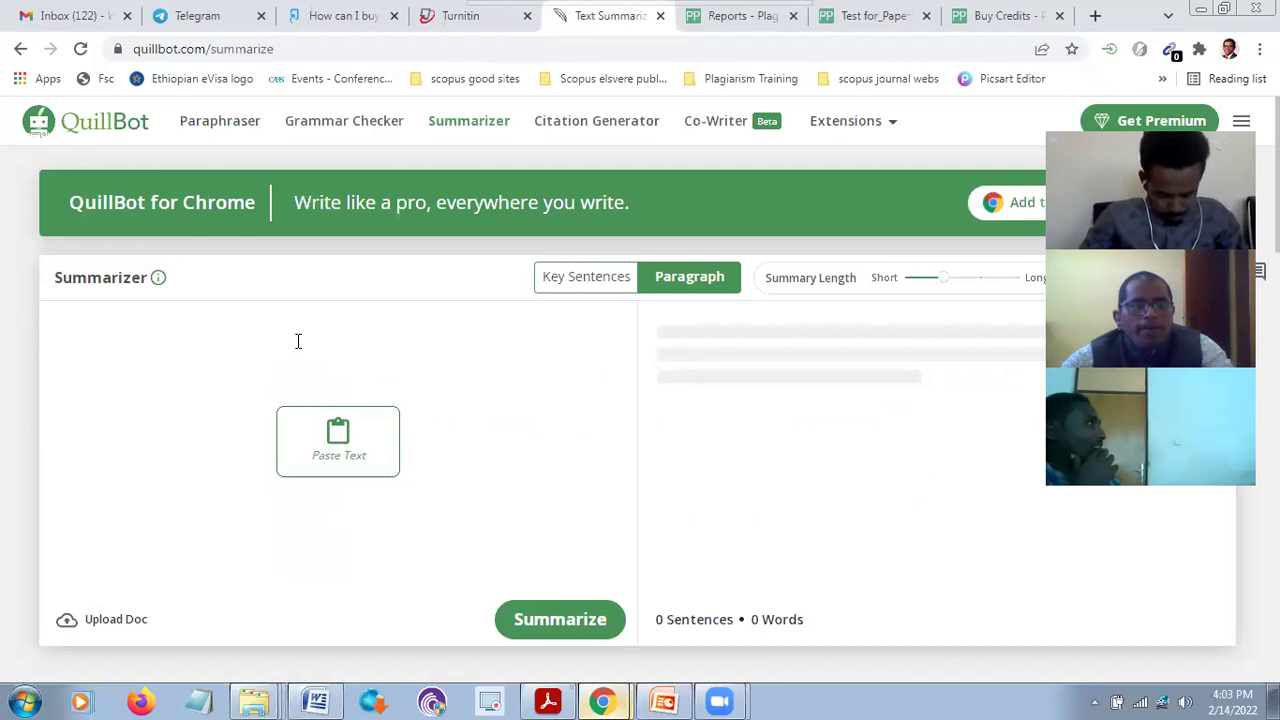
key("ctrl+v")
Generate a summary of the pasted text in Paragraph mode, leaving all suggested keywords unselected
scroll(480, 500, "down", 3)
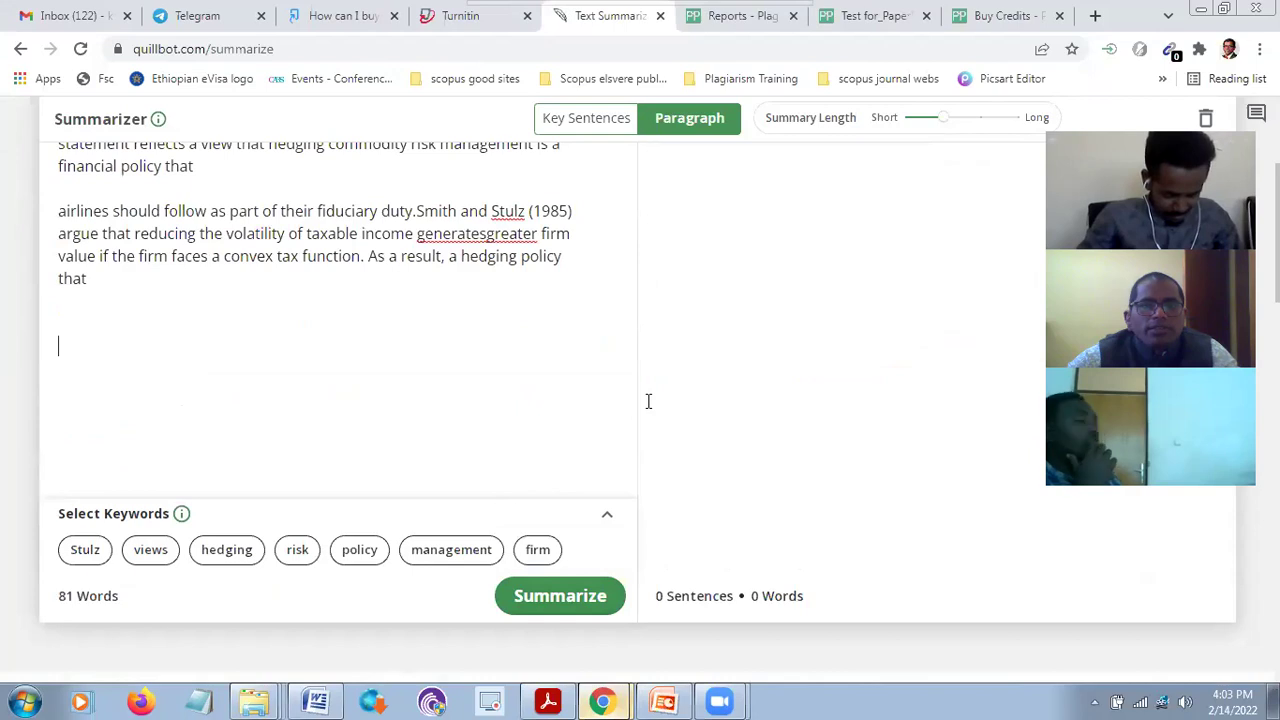
scroll(650, 400, "down", 3)
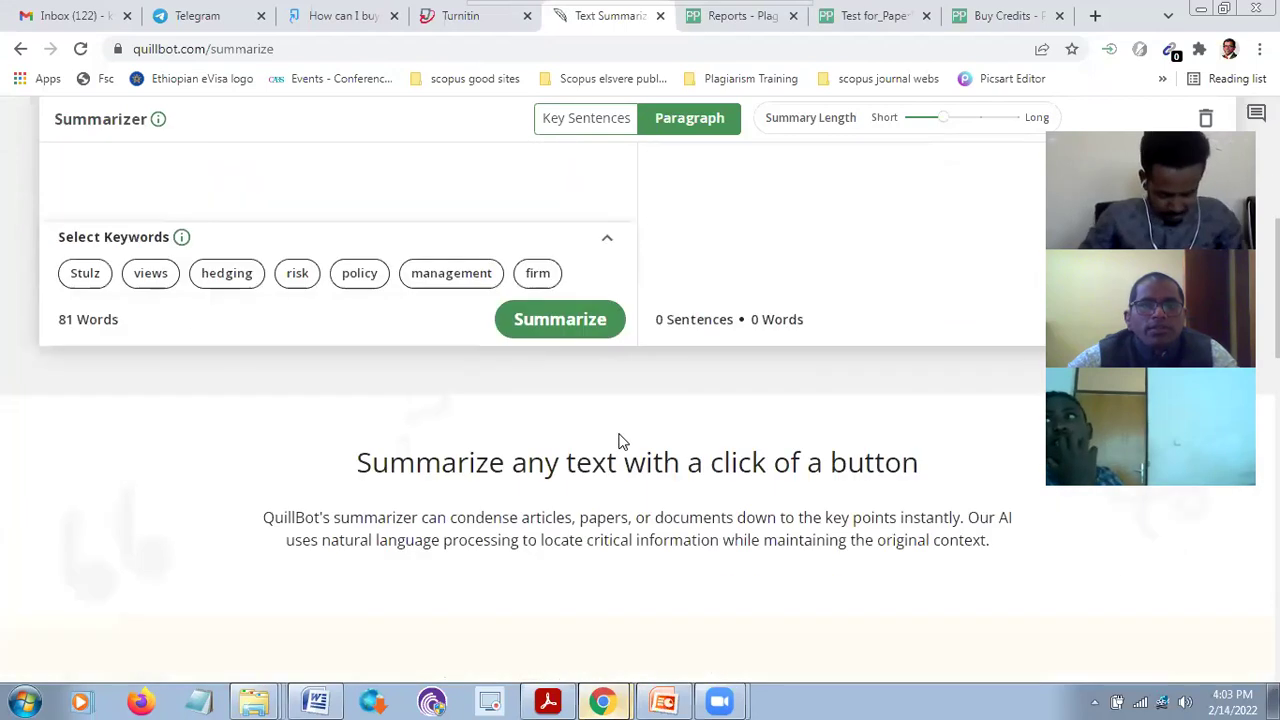
left_click(569, 320)
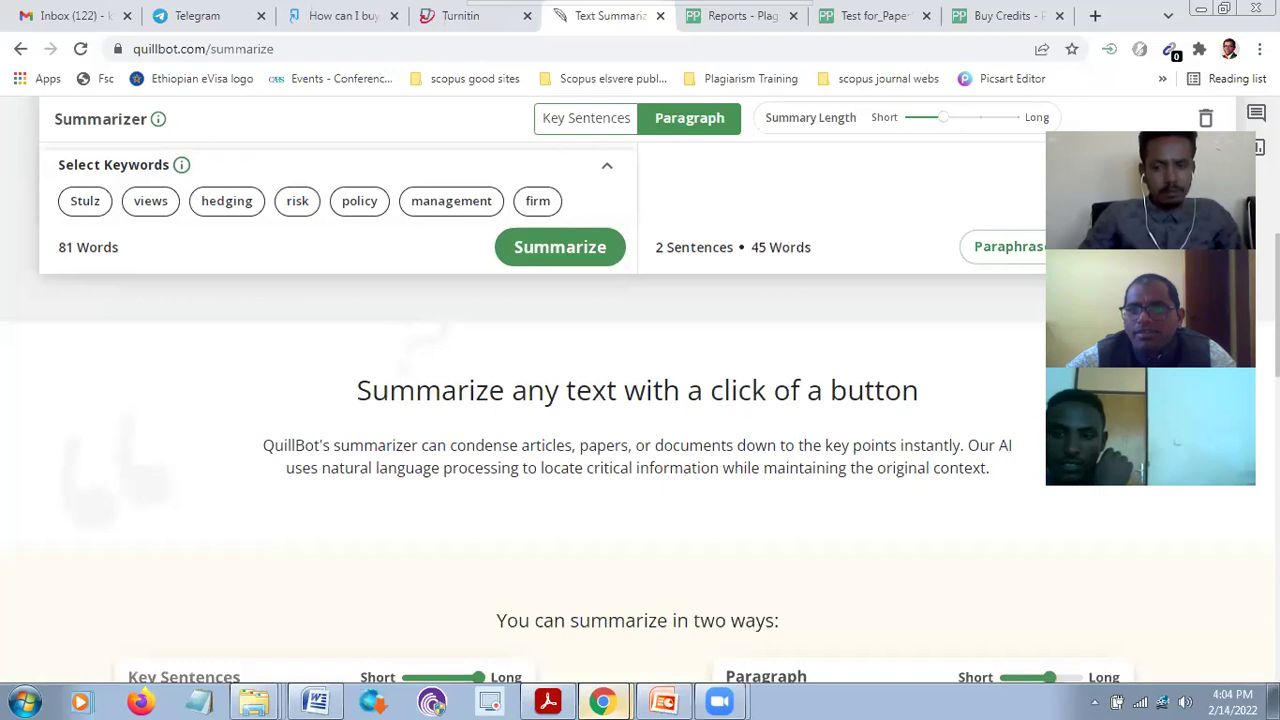
Compare the source text and its highlighted passages with the generated summary, including the word counts, and highlight the whole summary text
scroll(974, 415, "up", 4)
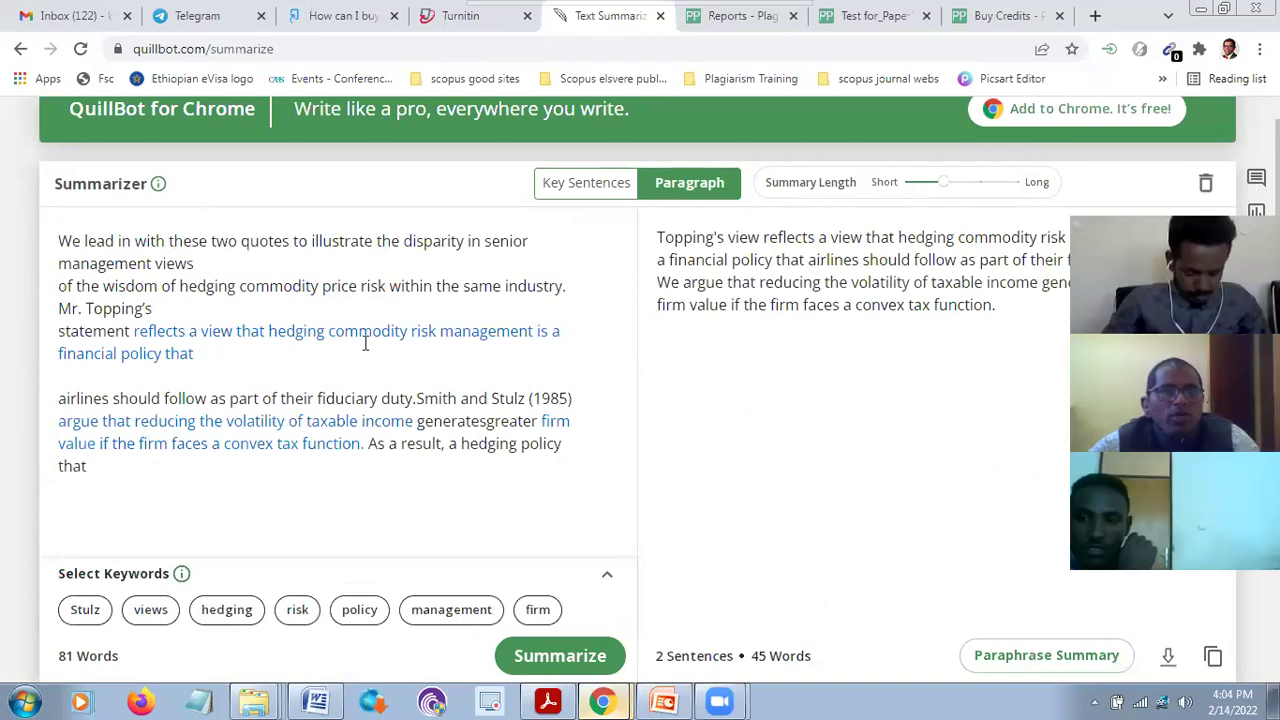
scroll(380, 430, "down", 3)
scroll(380, 437, "up", 1)
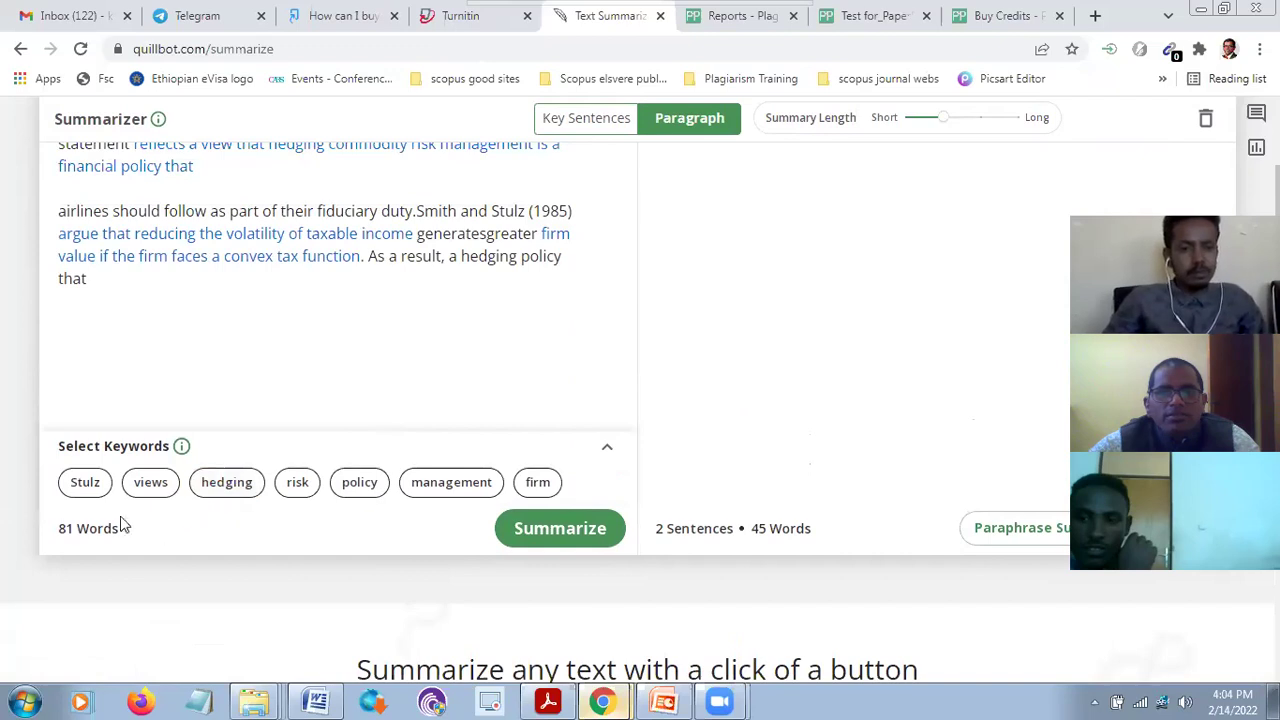
scroll(250, 340, "up", 3)
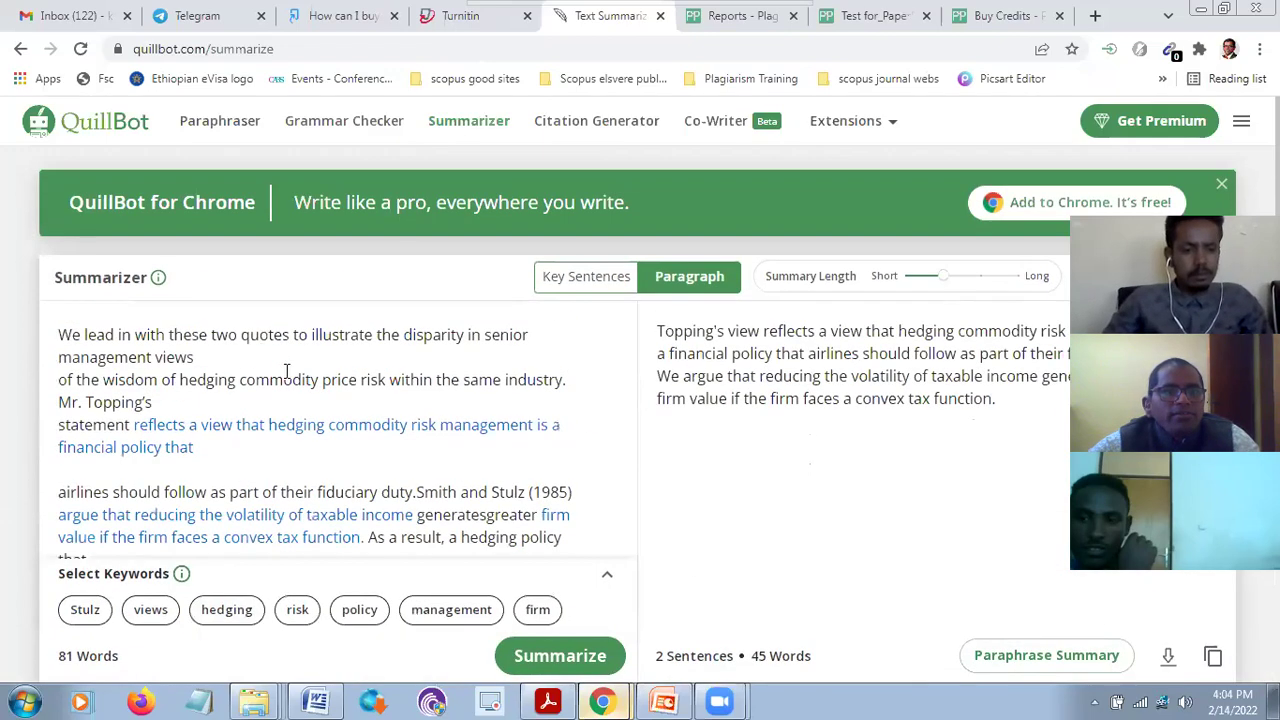
scroll(284, 374, "down", 1)
scroll(935, 333, "up", 1)
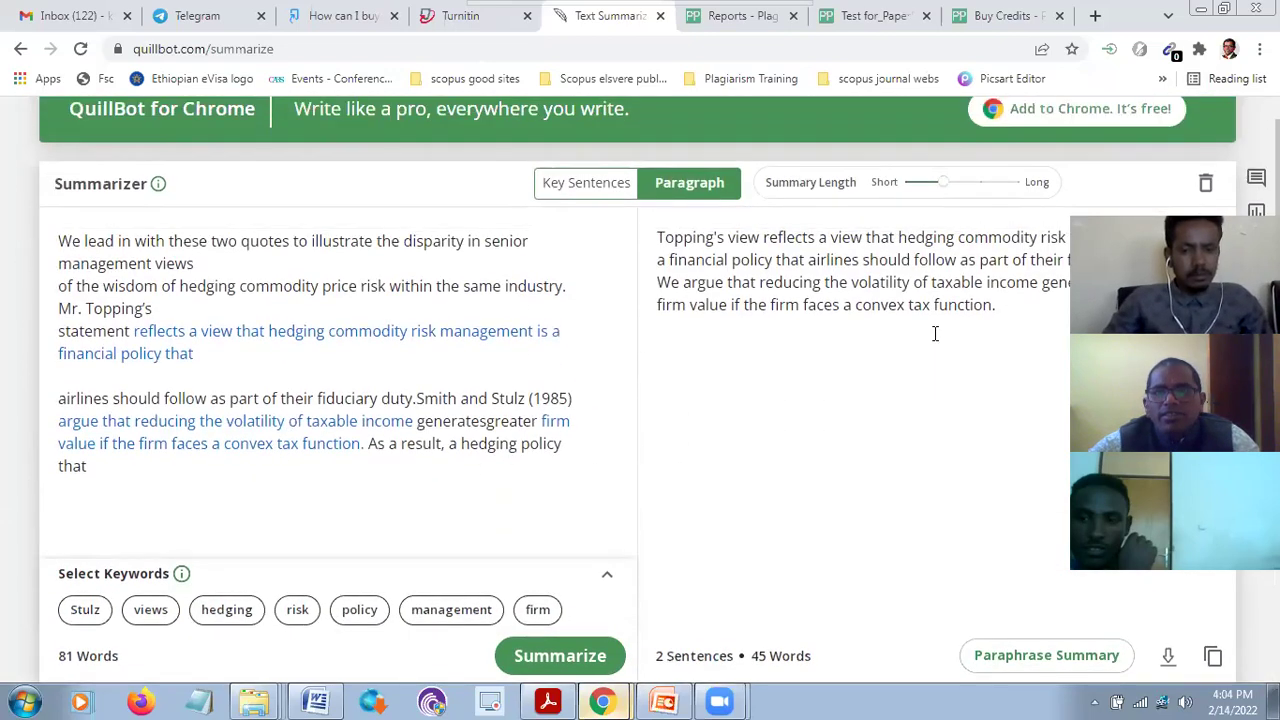
scroll(926, 395, "down", 3)
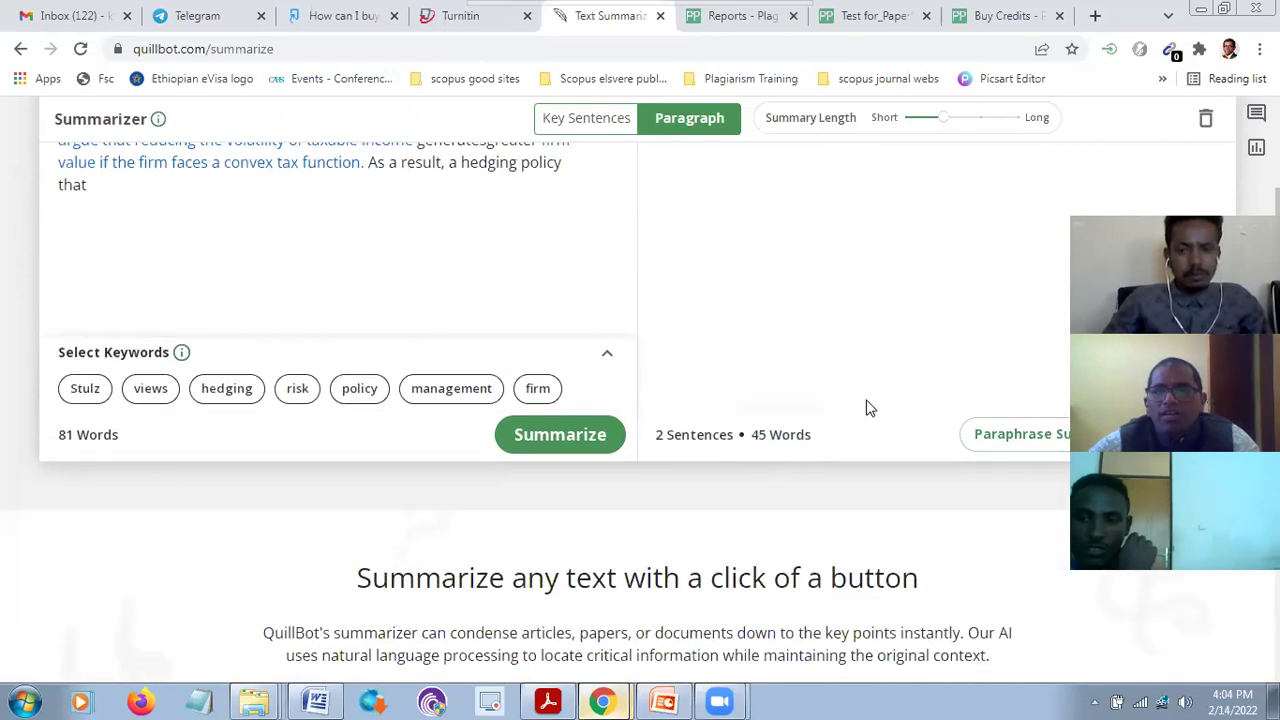
scroll(879, 388, "up", 3)
left_click_drag(657, 337, 1002, 402)
scroll(855, 480, "down", 3)
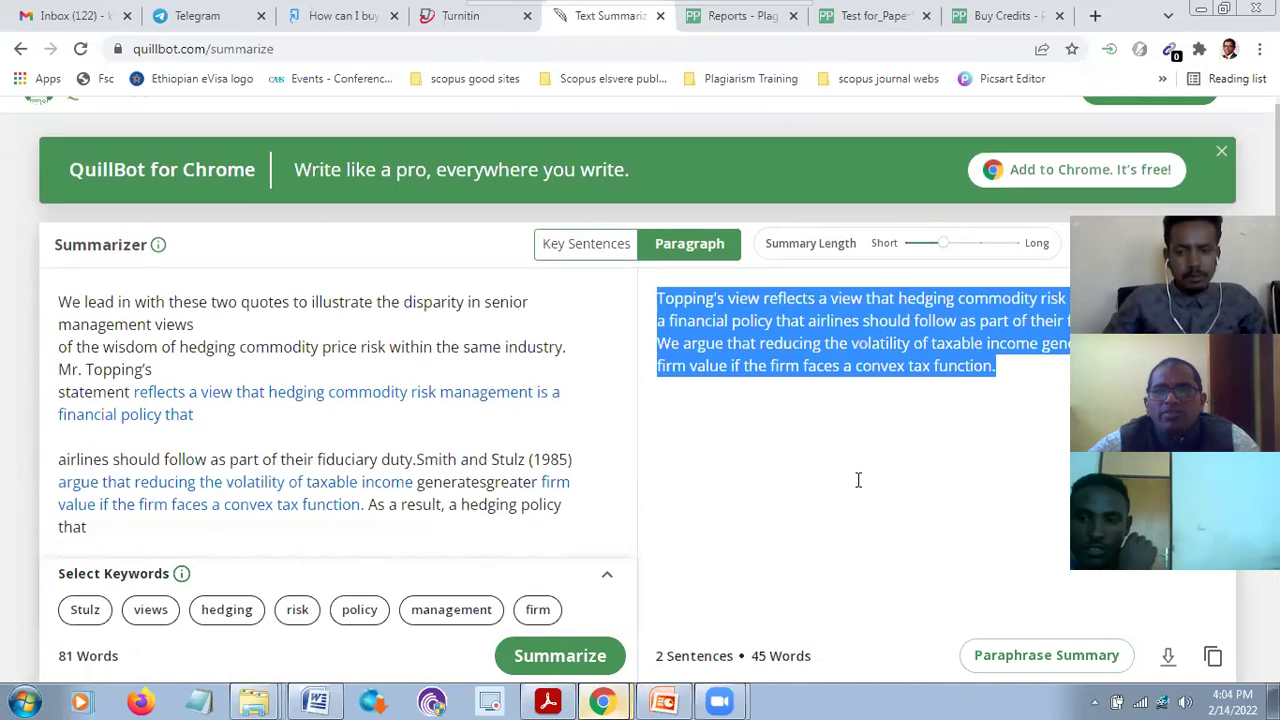
scroll(860, 470, "up", 4)
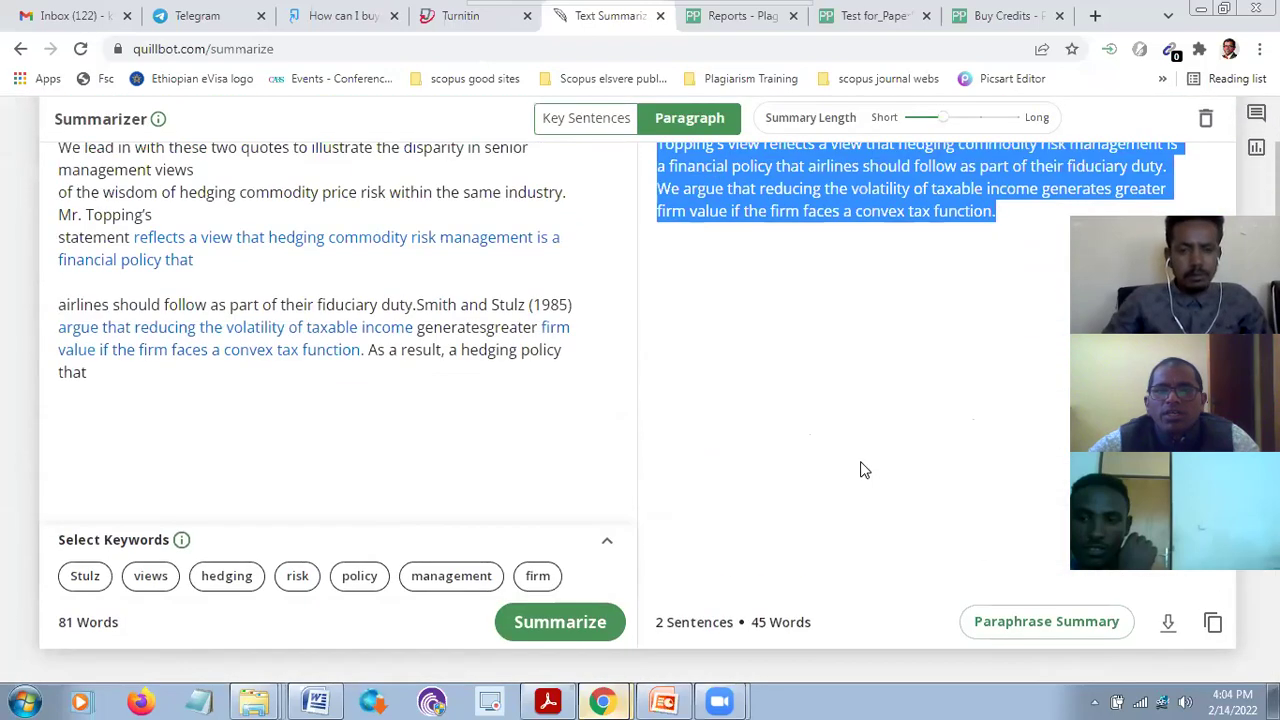
scroll(864, 455, "down", 2)
scroll(864, 450, "down", 3)
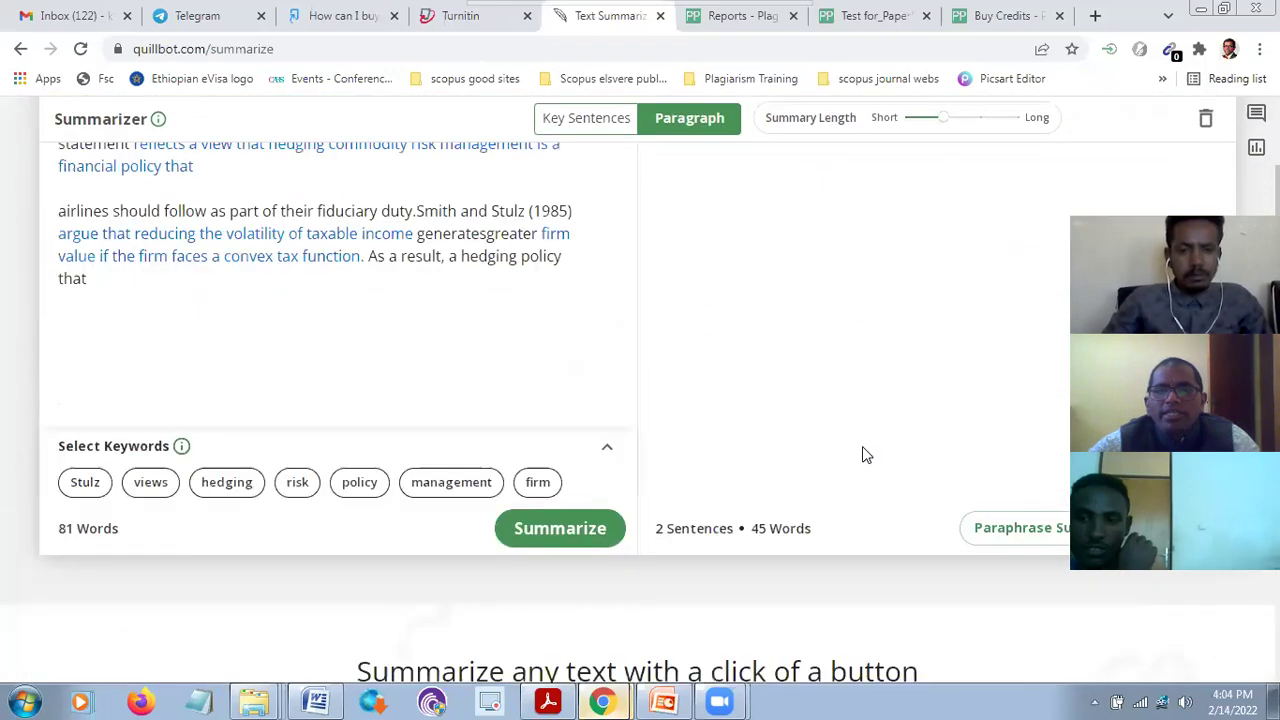
scroll(883, 387, "up", 2)
scroll(883, 387, "up", 2)
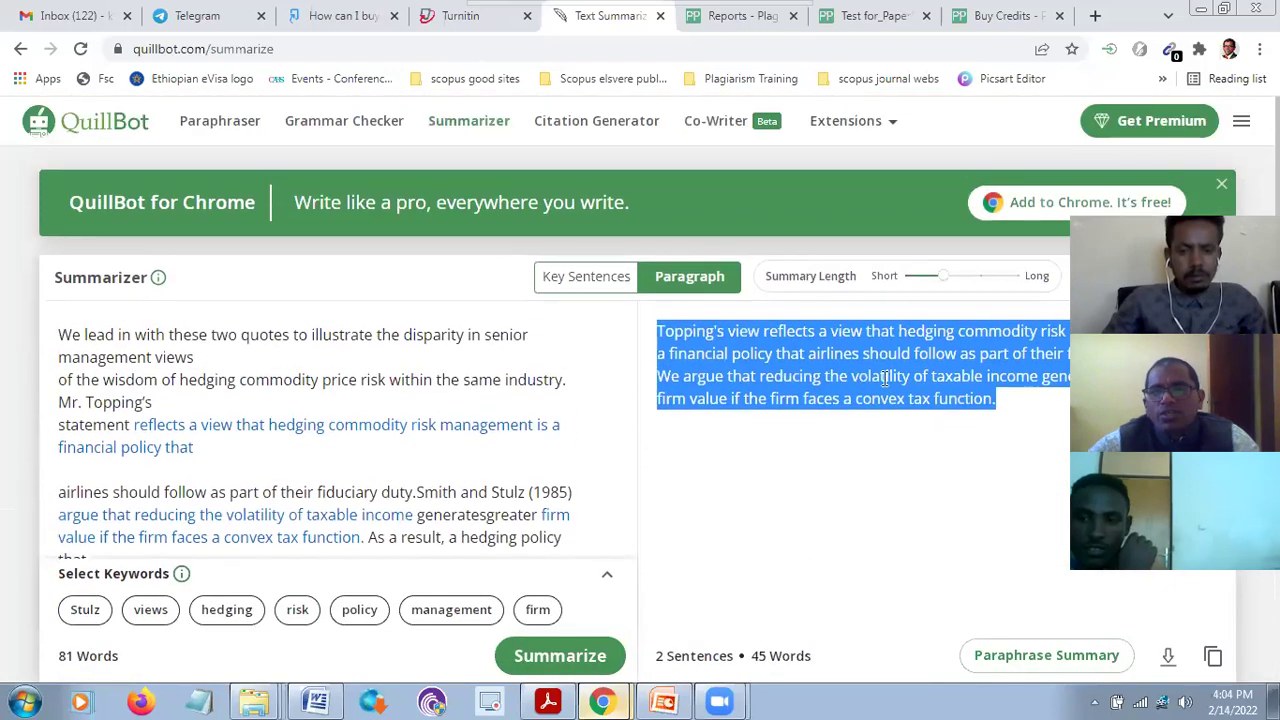
scroll(875, 410, "down", 2)
scroll(873, 412, "up", 2)
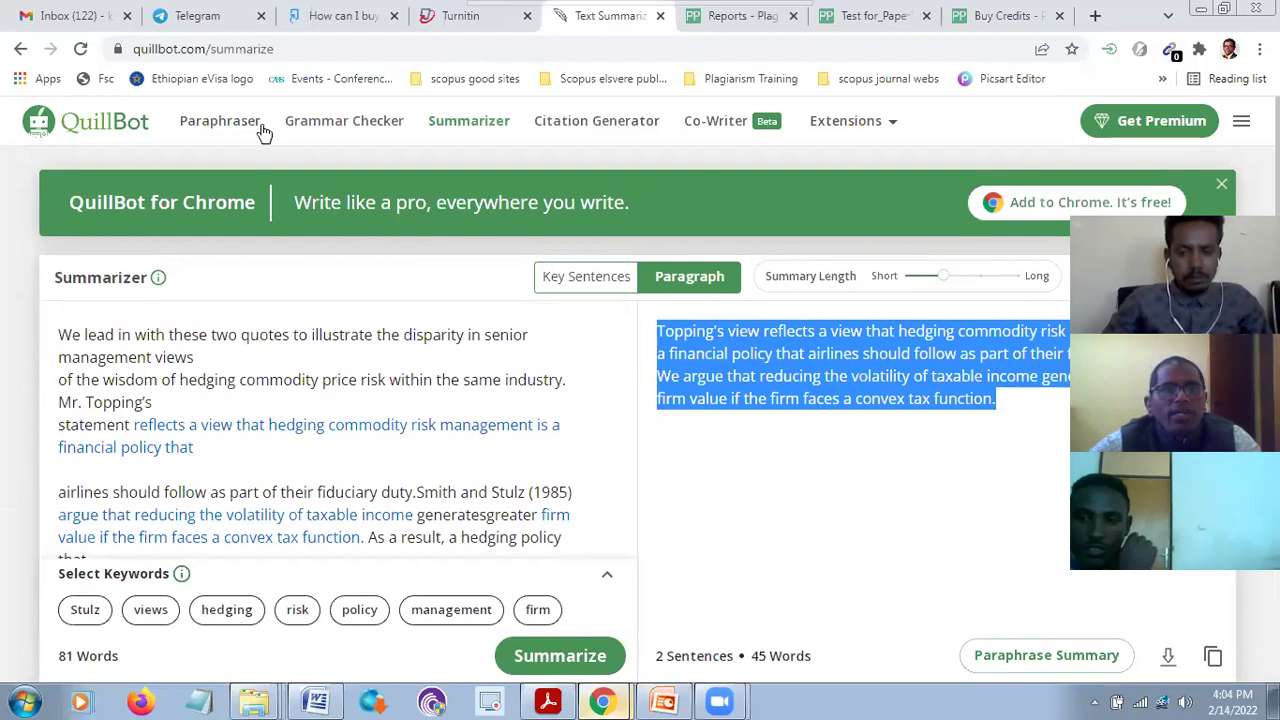
Open QuillBot's Grammar Checker, and switch to the Plagiarism presentation in PowerPoint to start the slide show from slide 35
left_click(375, 130)
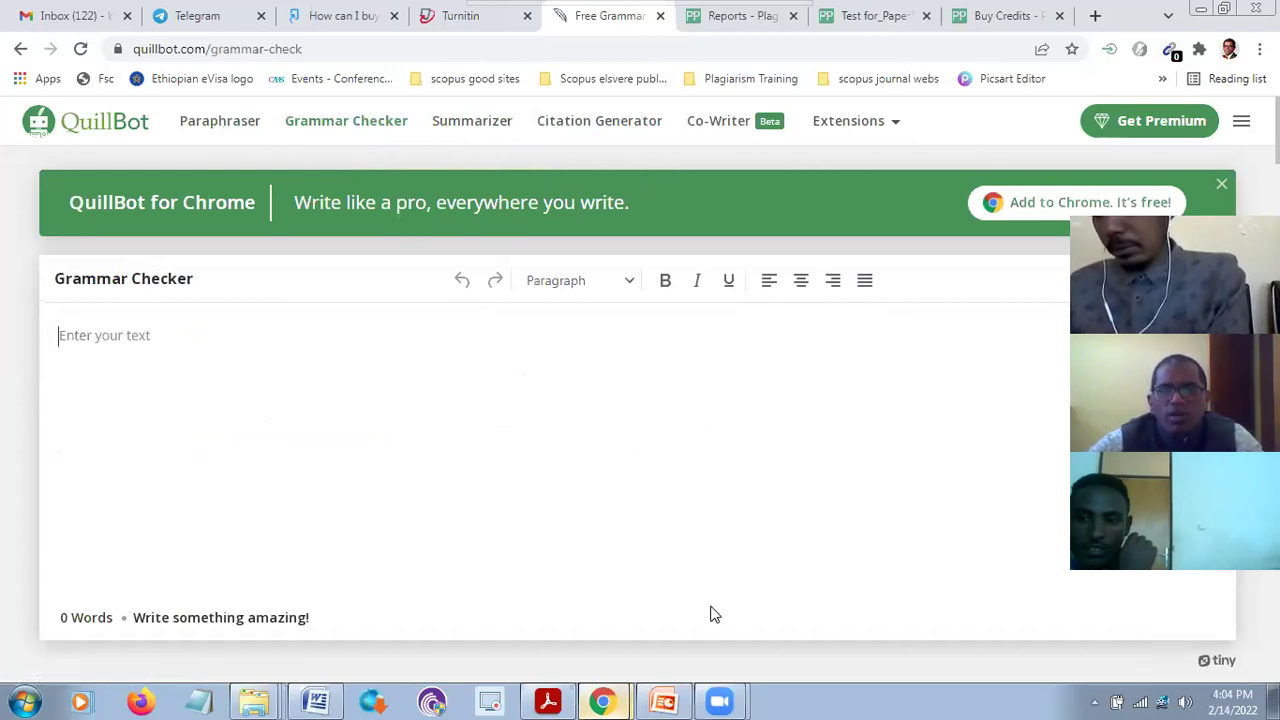
left_click(663, 698)
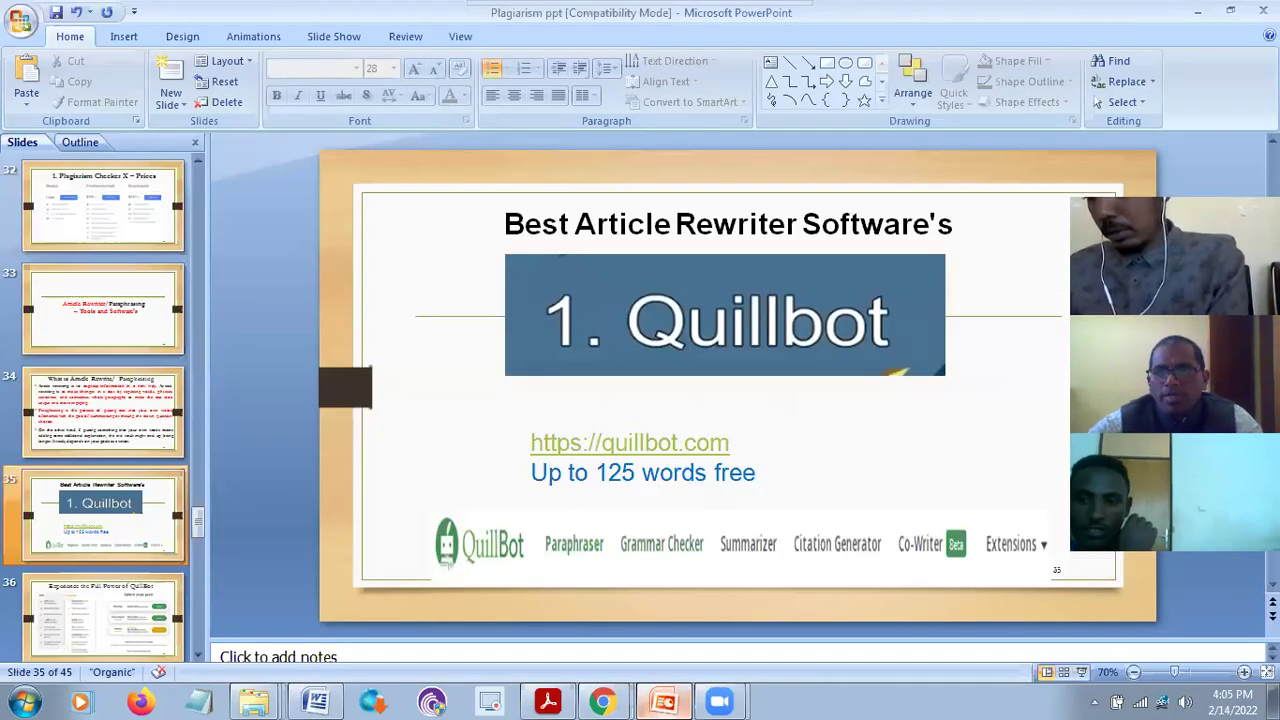
left_click(1081, 672)
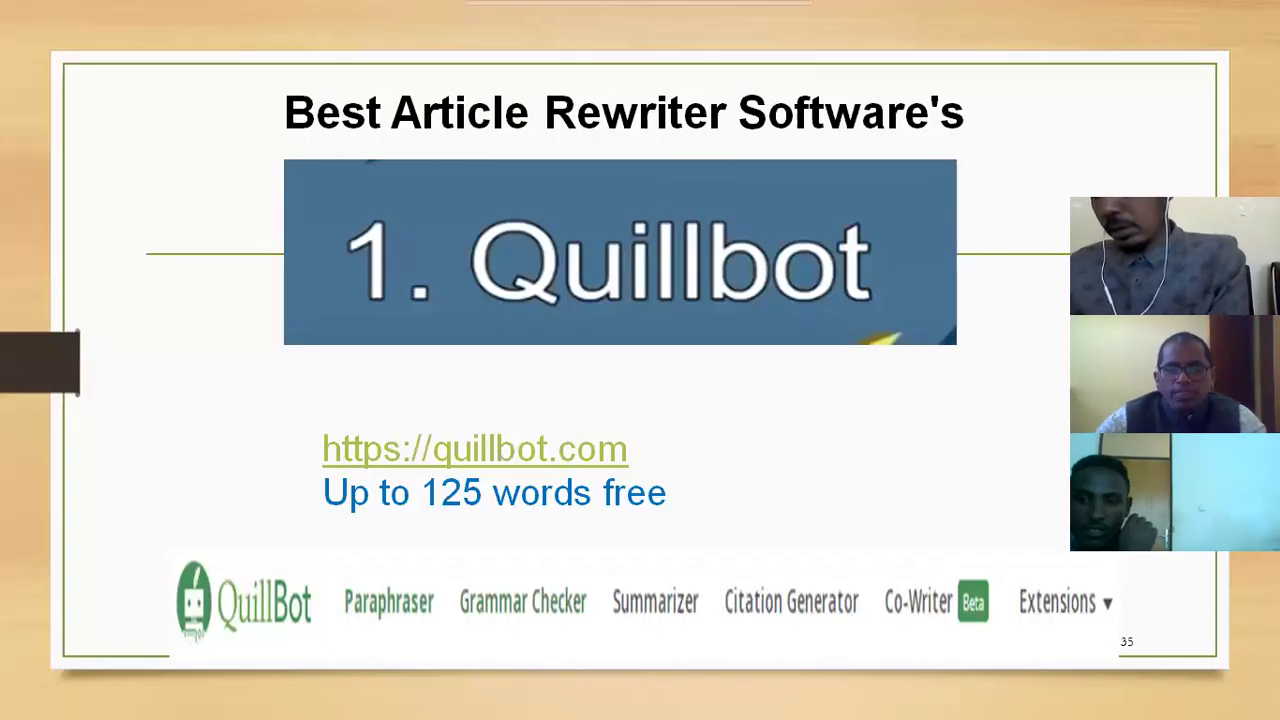
Advance the slide show through the QuillBot plans, the summarizer example and the Prepostseo examples to the Prepostseo "Pricing & Plans" slide
key("Right")
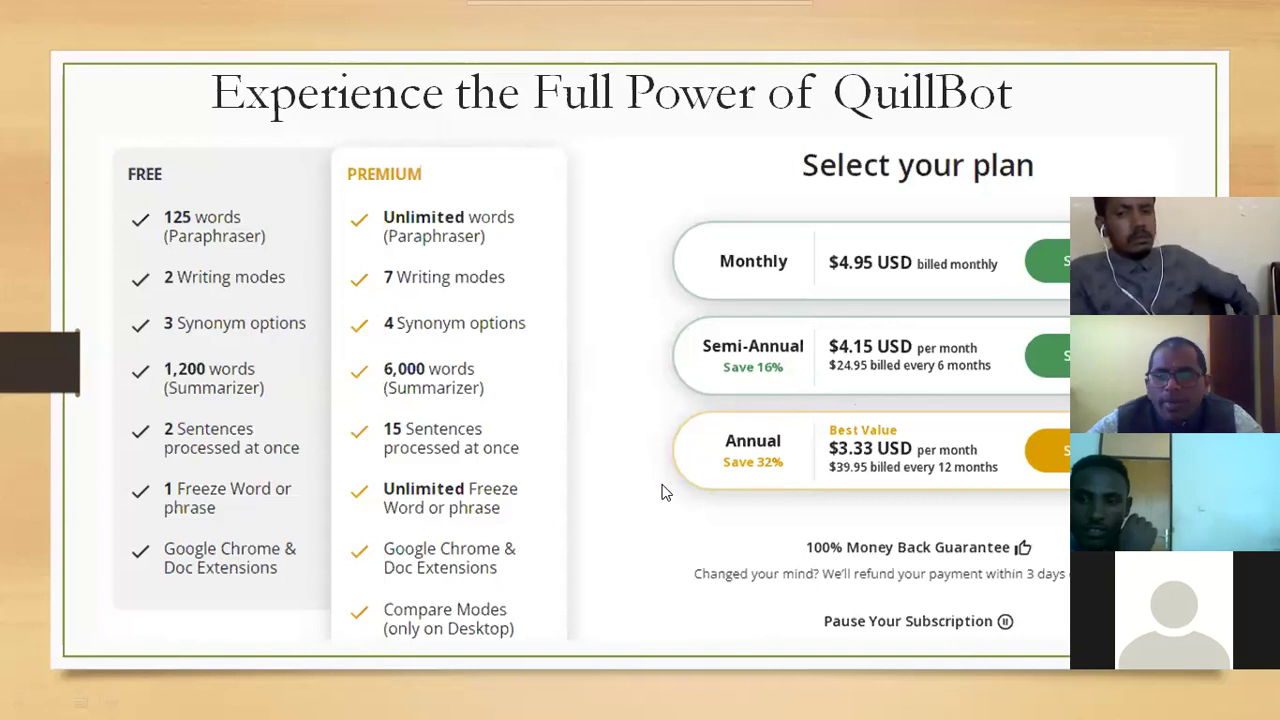
key("Right")
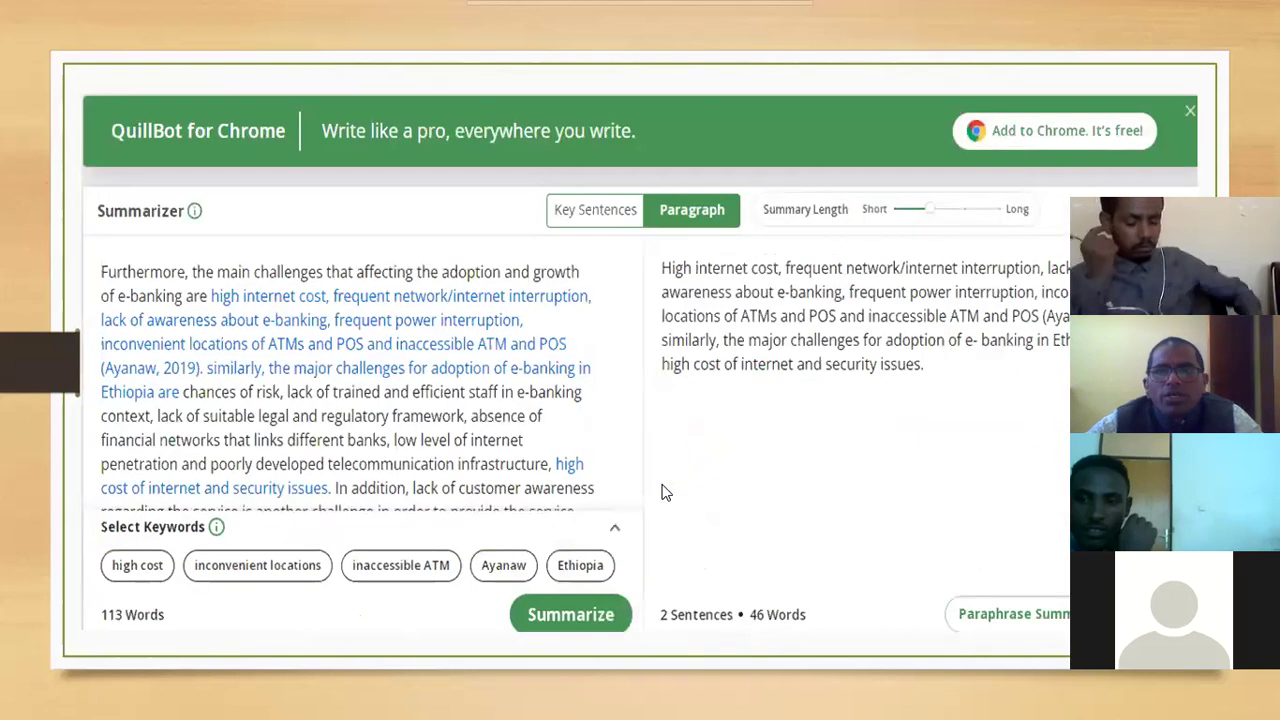
key("Right")
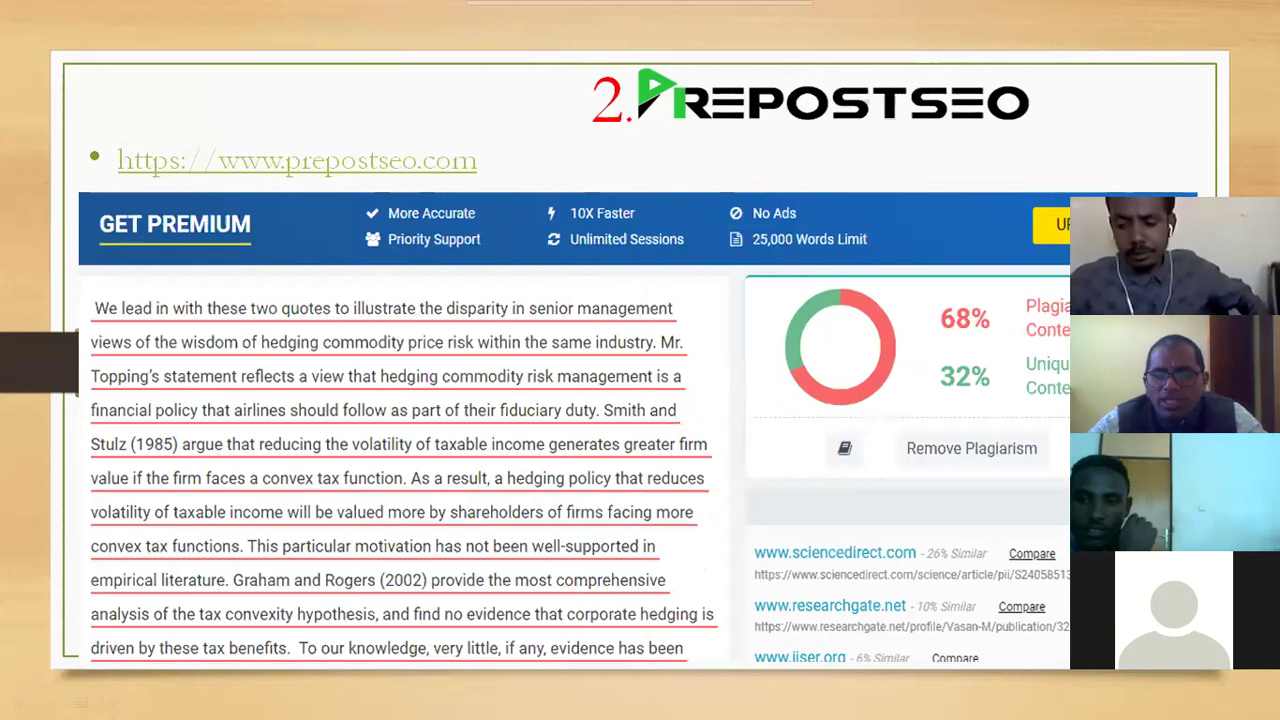
key("Right")
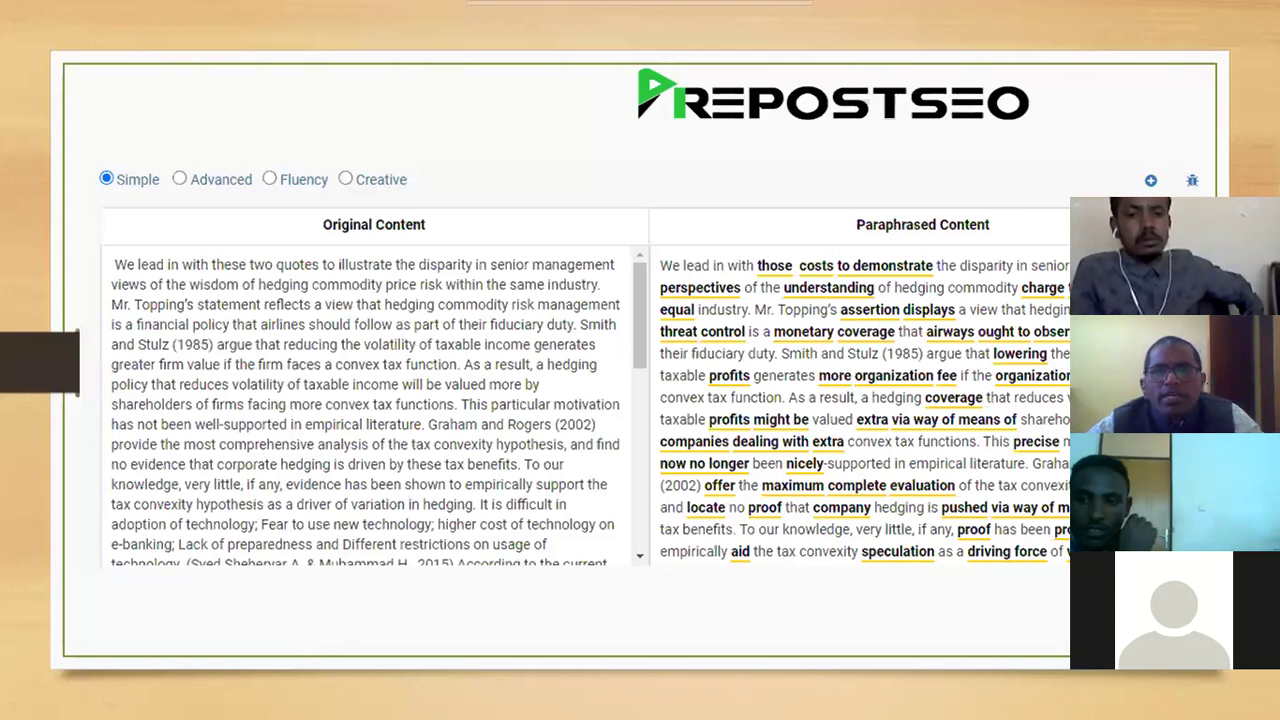
key("Right")
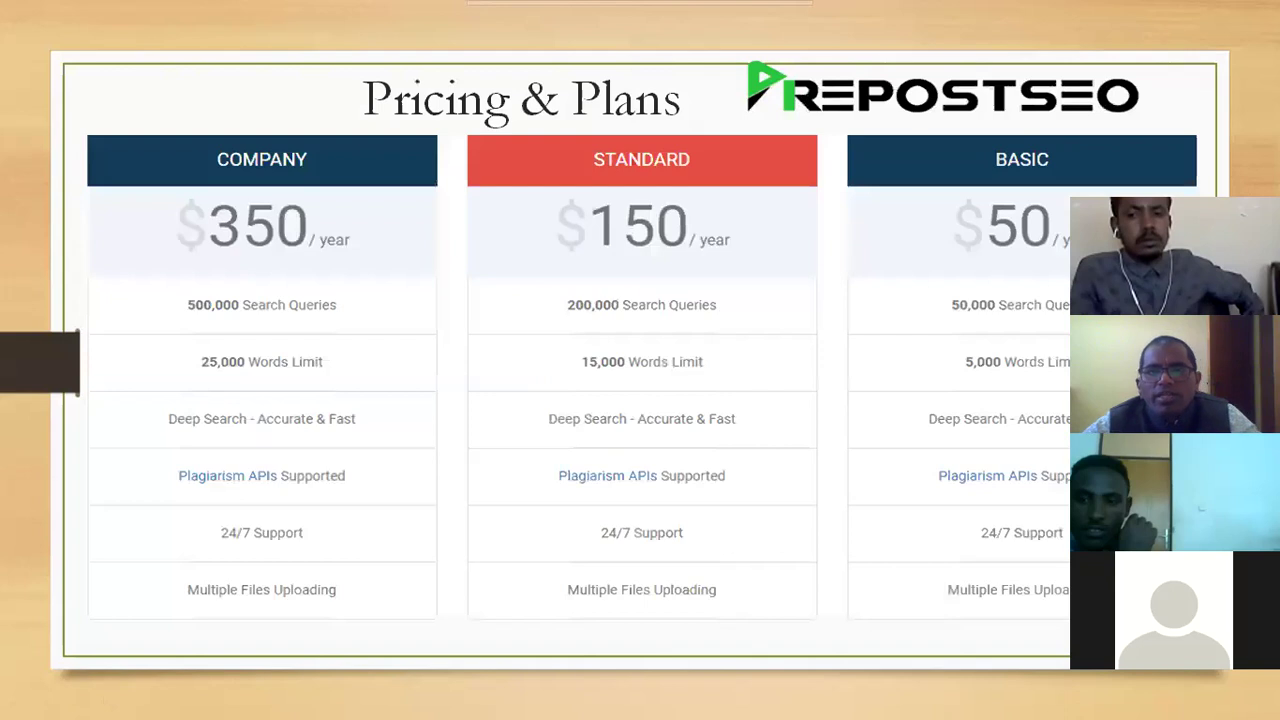